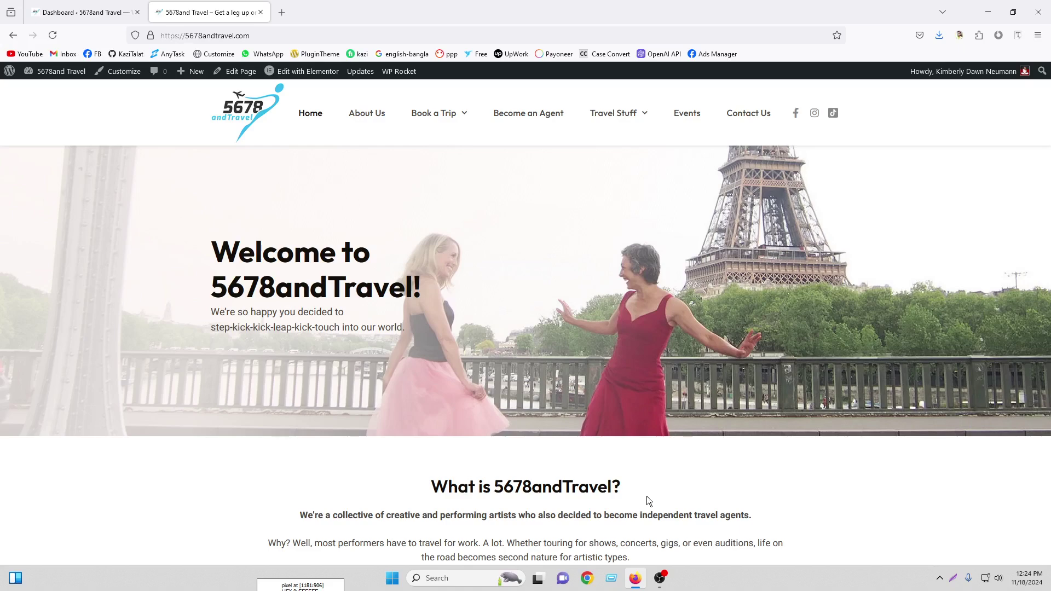
Go from the live site to the Dashboard and open the Add Plugins page under Plugins
{"action": "left_click", "coordinate": [74, 5]}
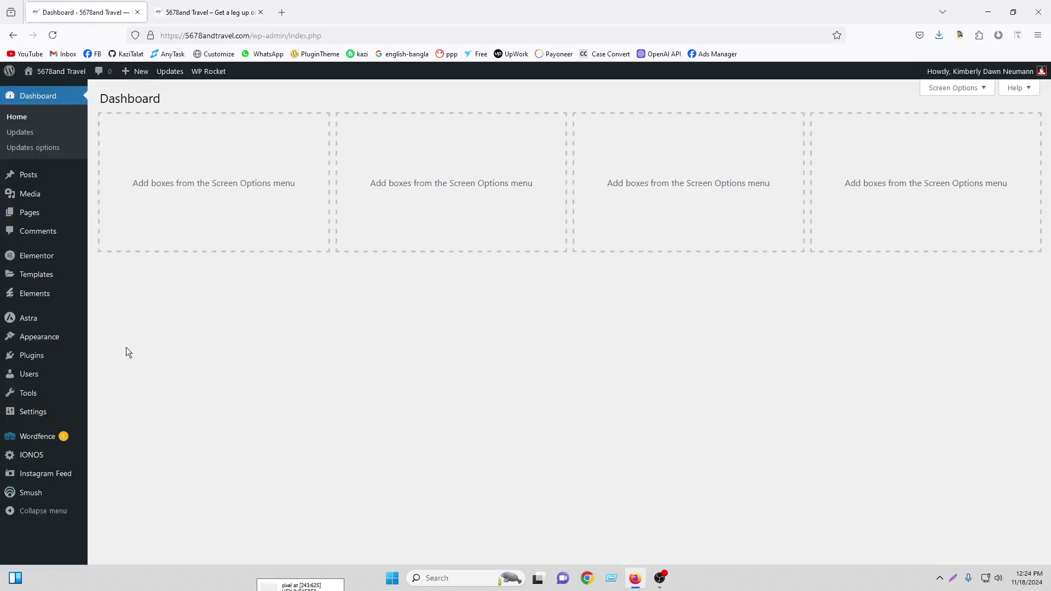
{"action": "left_click", "coordinate": [45, 364]}
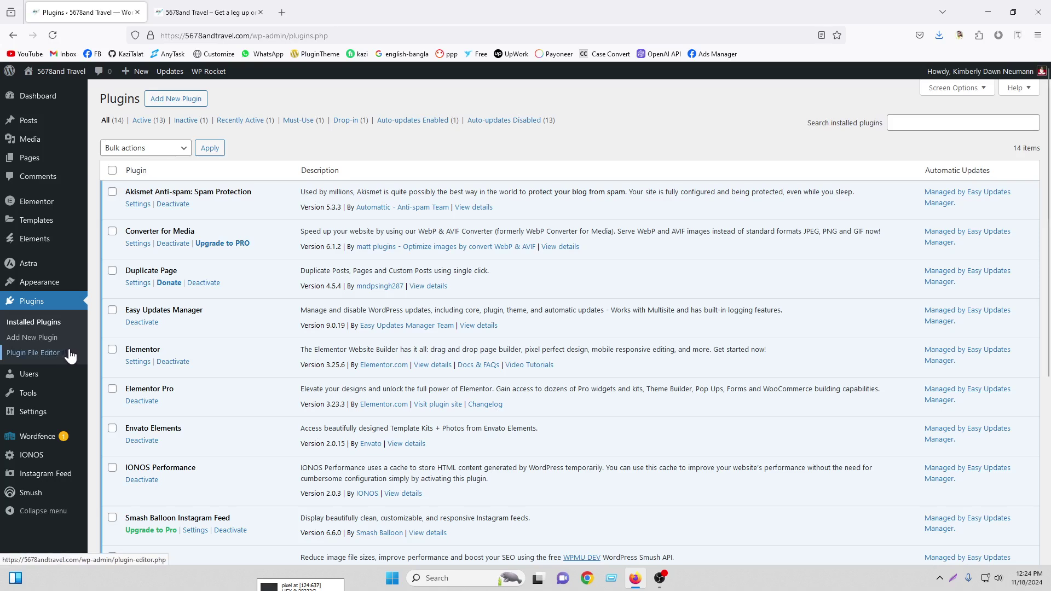
{"action": "left_click", "coordinate": [165, 100]}
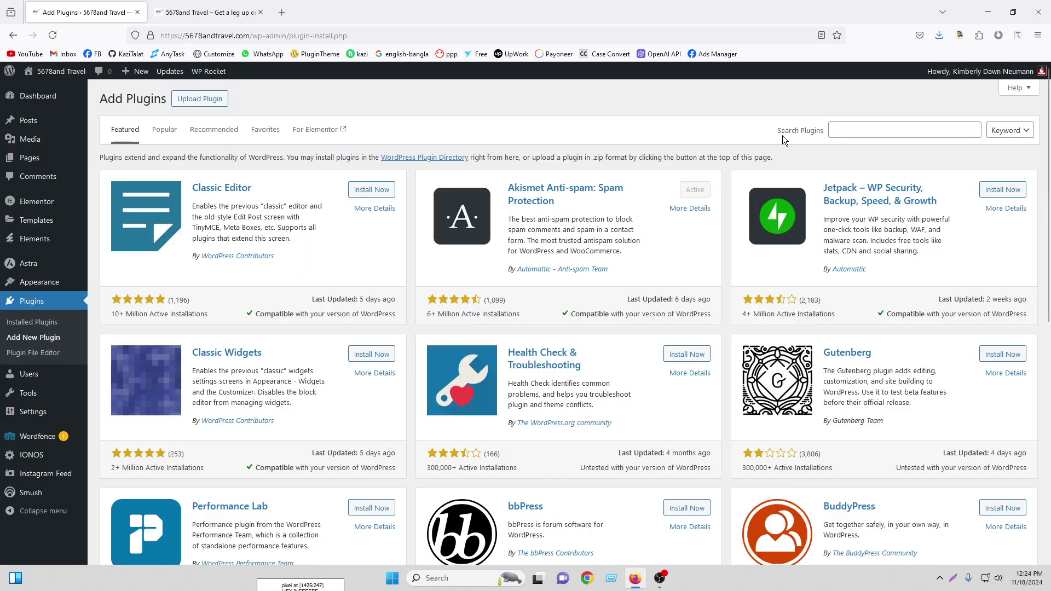
Search the plugin directory for 'event' and install The Events Calendar
{"action": "left_click", "coordinate": [848, 130]}
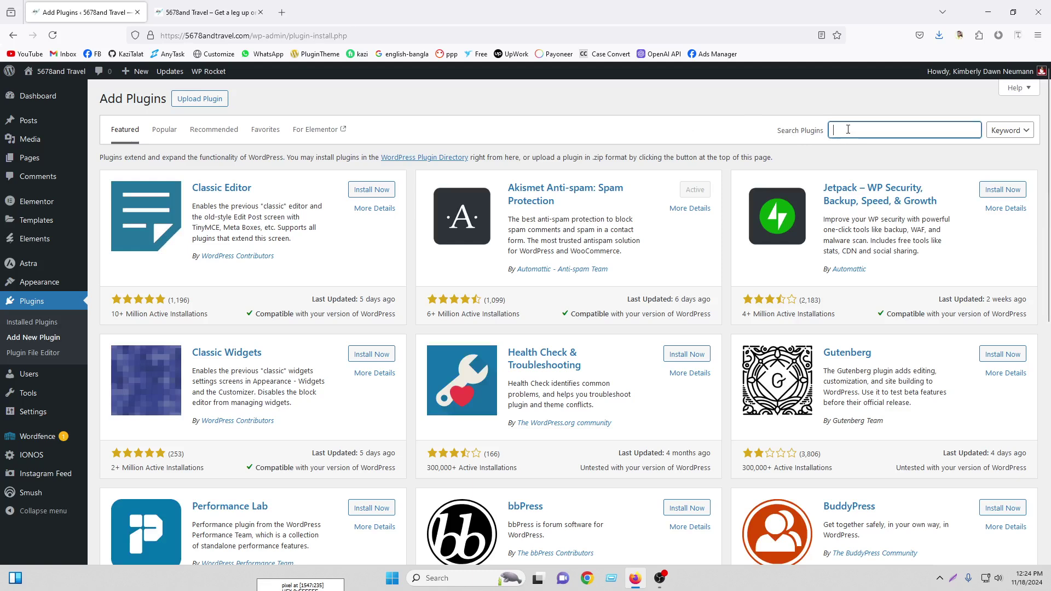
{"action": "type", "text": "event"}
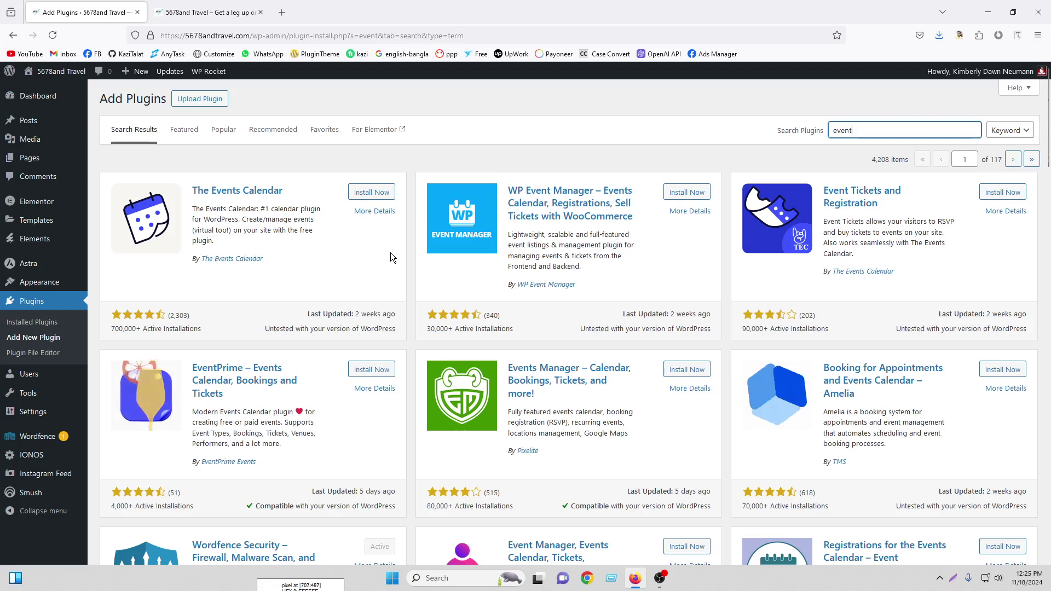
{"action": "left_click", "coordinate": [381, 196]}
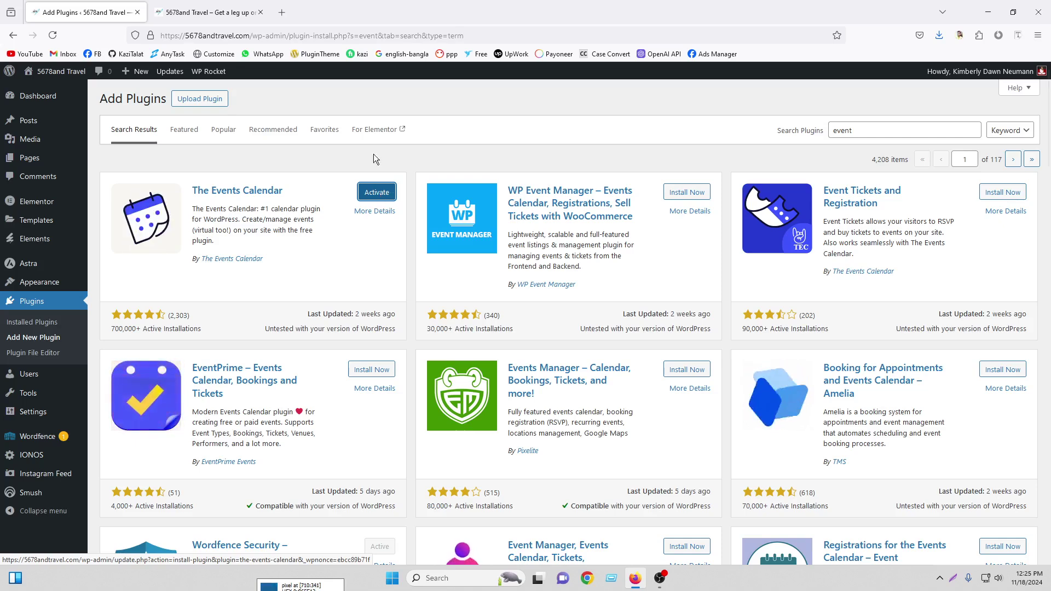
Upload events-calendar-pro.7.3.0.zip and install The Events Calendar Pro
{"action": "left_click", "coordinate": [200, 101]}
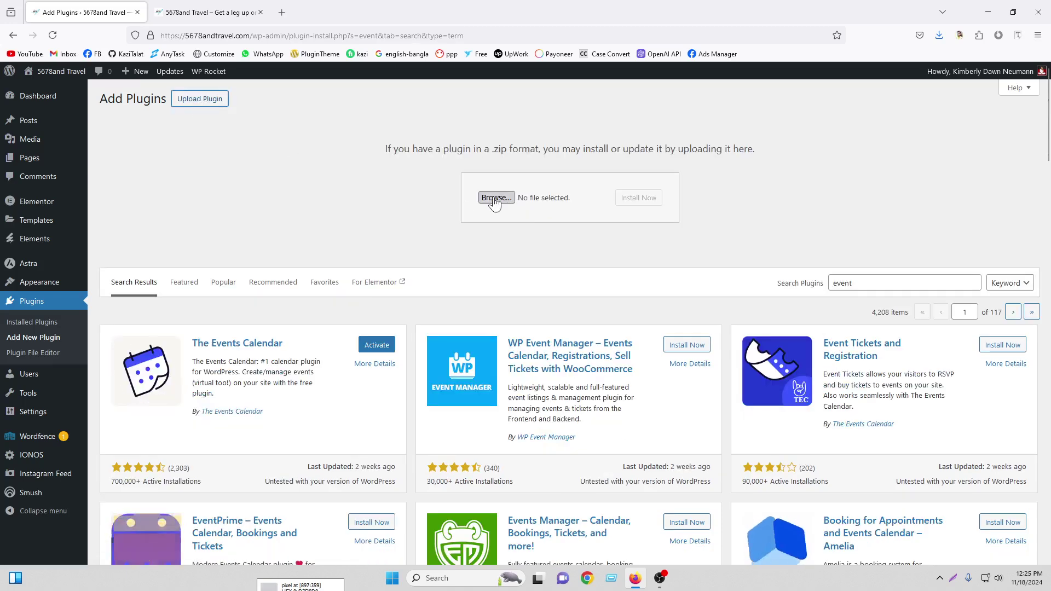
{"action": "left_click", "coordinate": [495, 198]}
{"action": "left_click", "coordinate": [141, 107]}
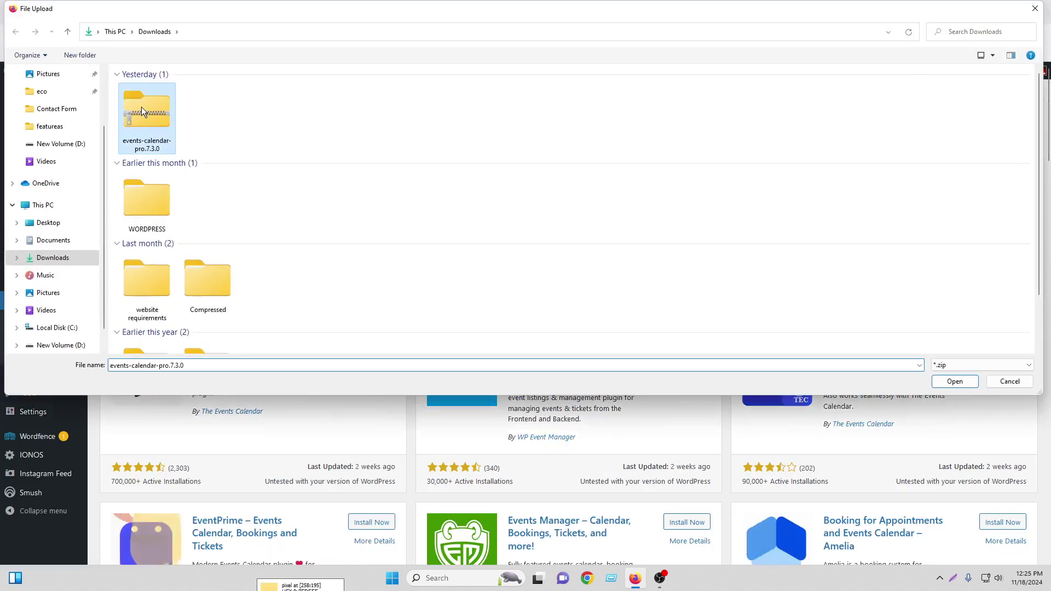
{"action": "double_click", "coordinate": [141, 108]}
{"action": "left_click", "coordinate": [639, 204]}
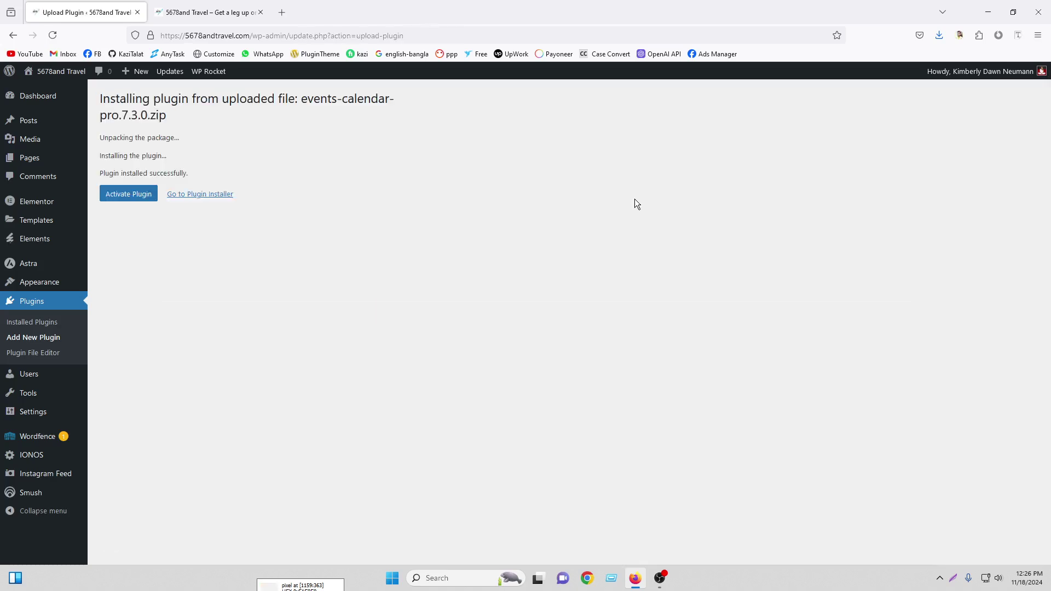
Activate The Events Calendar and The Events Calendar Pro together with the Activate bulk action
{"action": "left_click", "coordinate": [26, 305]}
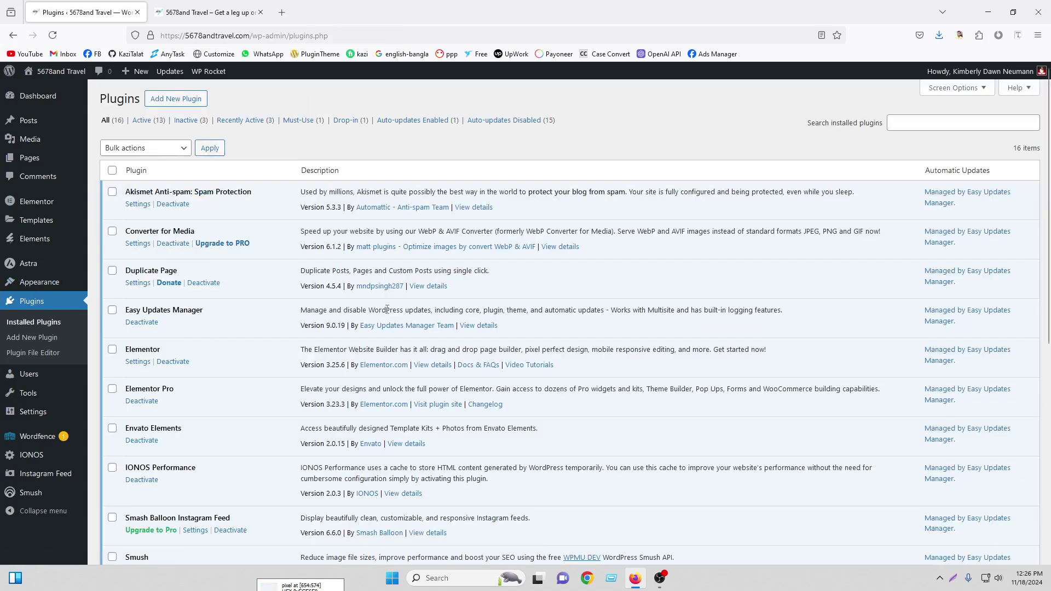
{"action": "scroll", "coordinate": [395, 321], "scroll_direction": "down", "scroll_amount": 5}
{"action": "scroll", "coordinate": [394, 321], "scroll_direction": "down", "scroll_amount": 2}
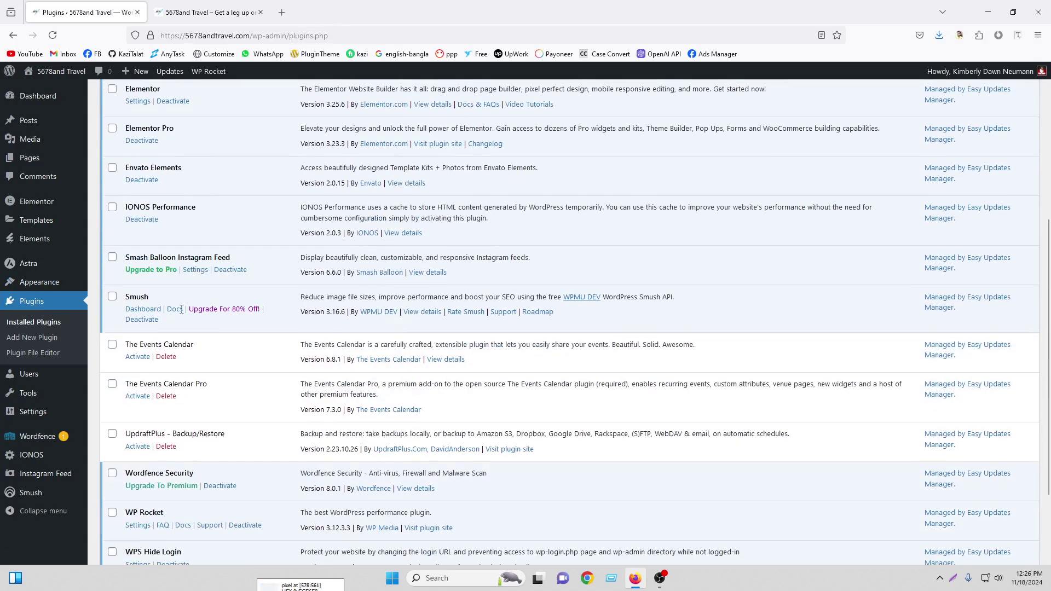
{"action": "left_click", "coordinate": [112, 344]}
{"action": "left_click", "coordinate": [113, 384]}
{"action": "scroll", "coordinate": [112, 390], "scroll_direction": "up", "scroll_amount": 5}
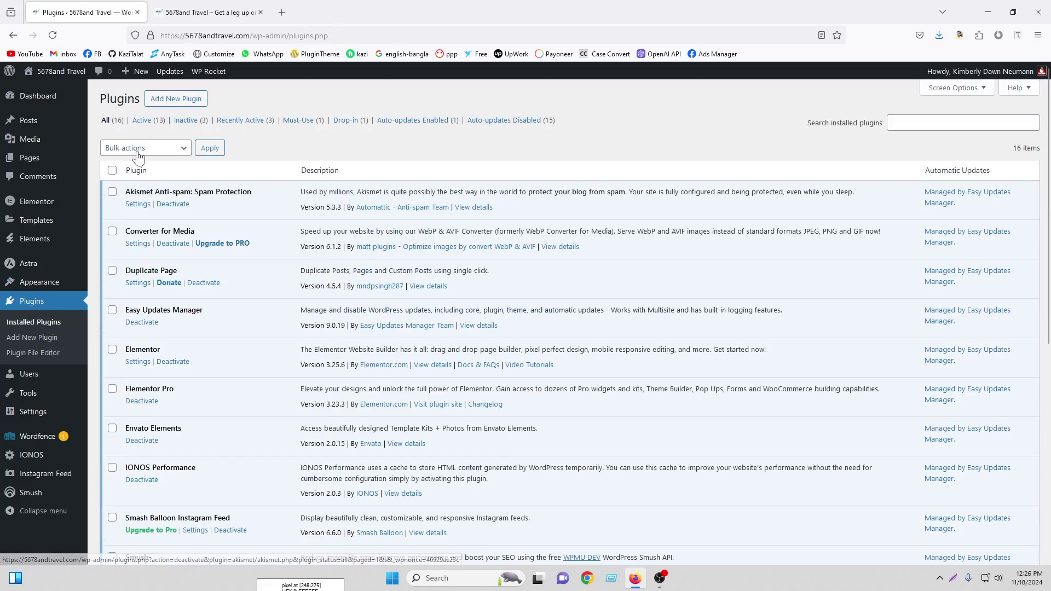
{"action": "left_click", "coordinate": [145, 148]}
{"action": "left_click", "coordinate": [127, 161]}
{"action": "left_click", "coordinate": [211, 153]}
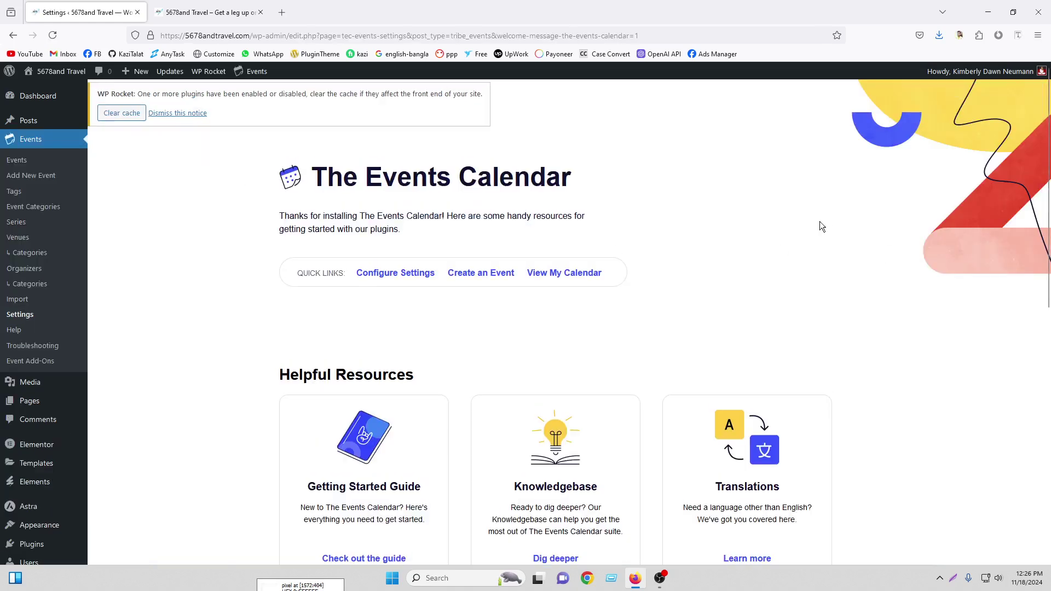
Clear the cache from the WP Rocket notice, then go to the empty Events list
{"action": "scroll", "coordinate": [823, 222], "scroll_direction": "down", "scroll_amount": 7}
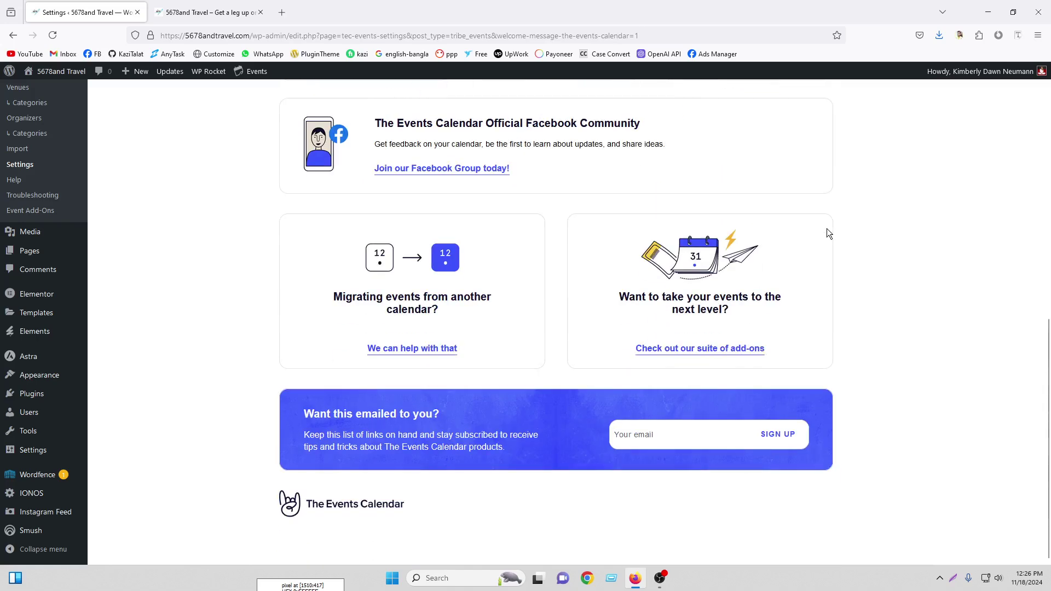
{"action": "scroll", "coordinate": [827, 230], "scroll_direction": "up", "scroll_amount": 9}
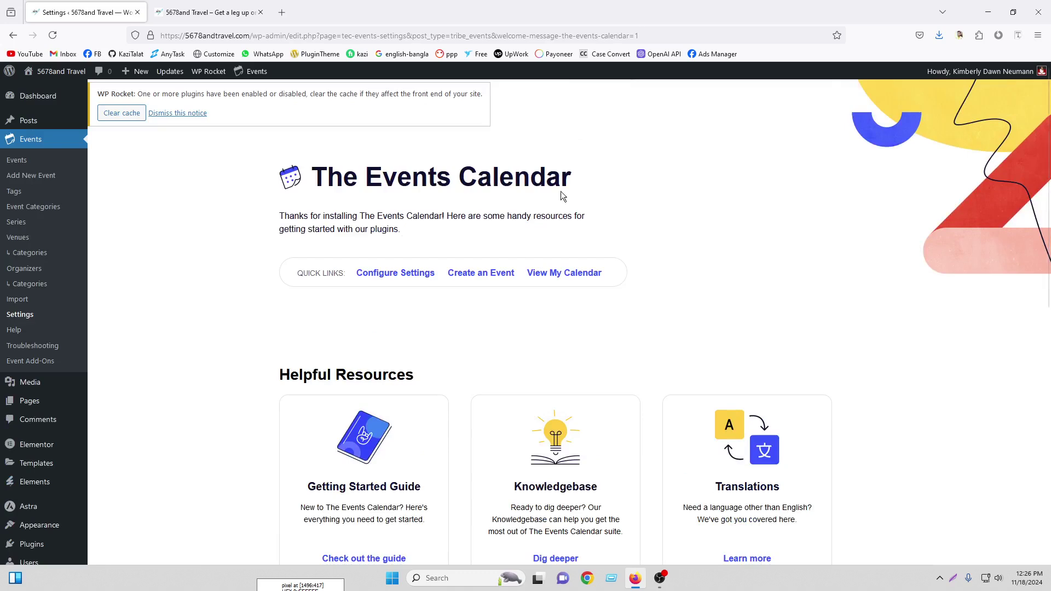
{"action": "left_click", "coordinate": [126, 115]}
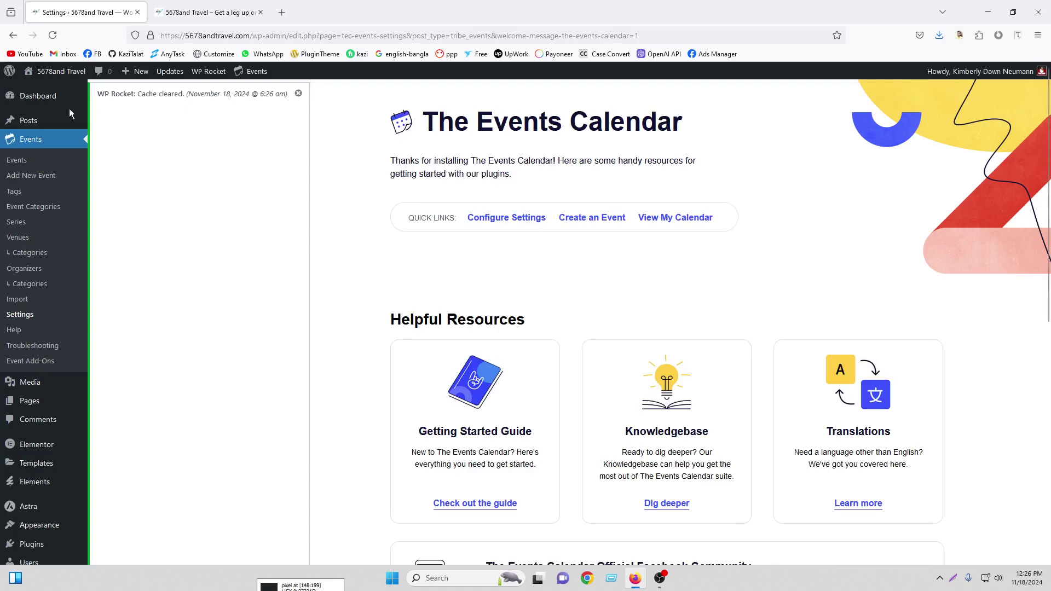
{"action": "mouse_move", "coordinate": [46, 124]}
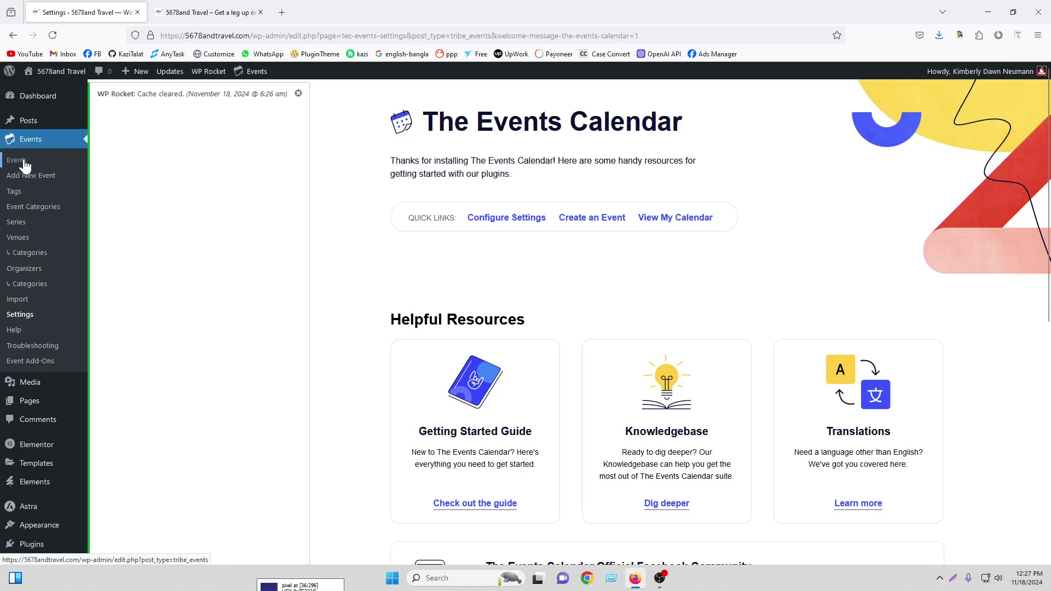
{"action": "left_click", "coordinate": [19, 159]}
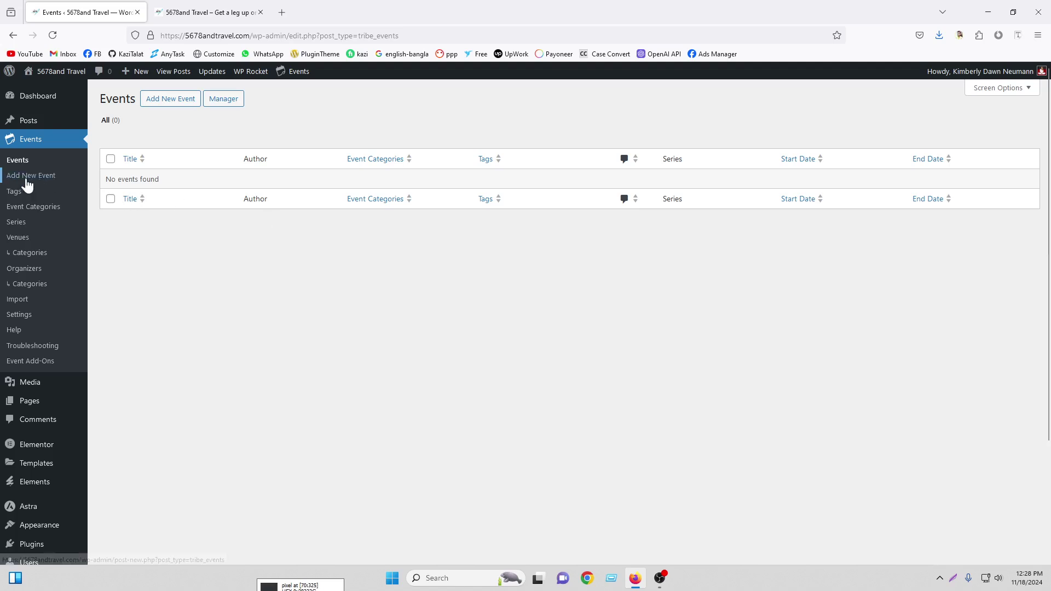
Start a blank new event, review its Time & Date and Location fields, then open a new tab
{"action": "left_click", "coordinate": [165, 103]}
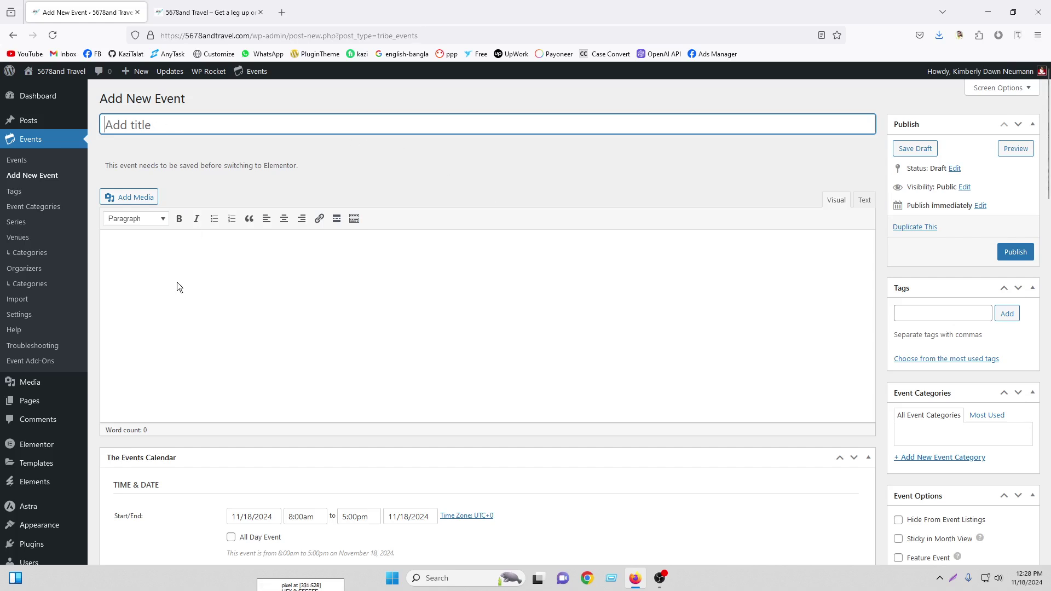
{"action": "scroll", "coordinate": [199, 285], "scroll_direction": "down", "scroll_amount": 3}
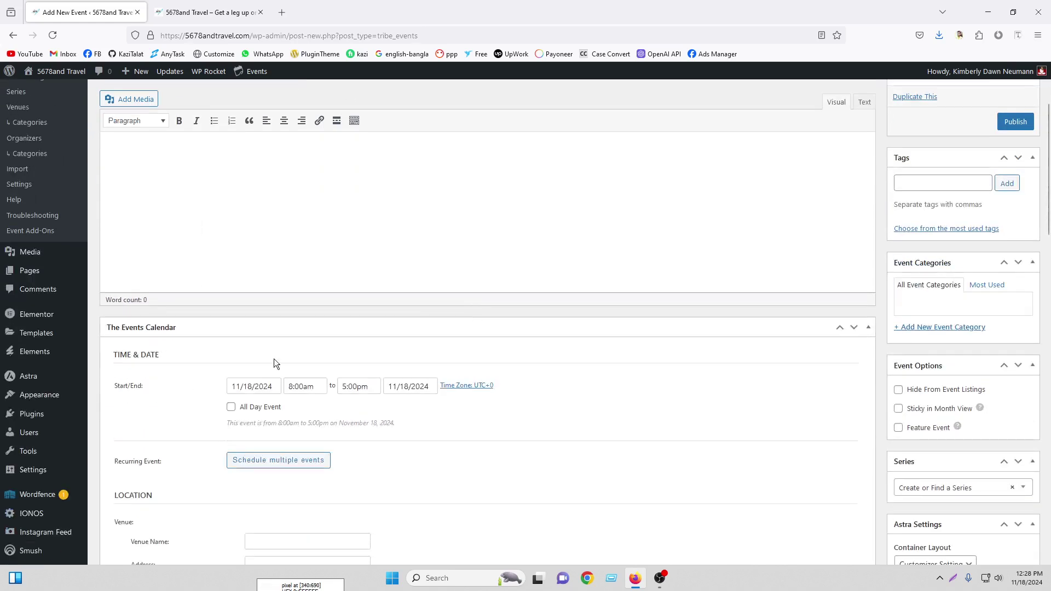
{"action": "scroll", "coordinate": [511, 374], "scroll_direction": "down", "scroll_amount": 3}
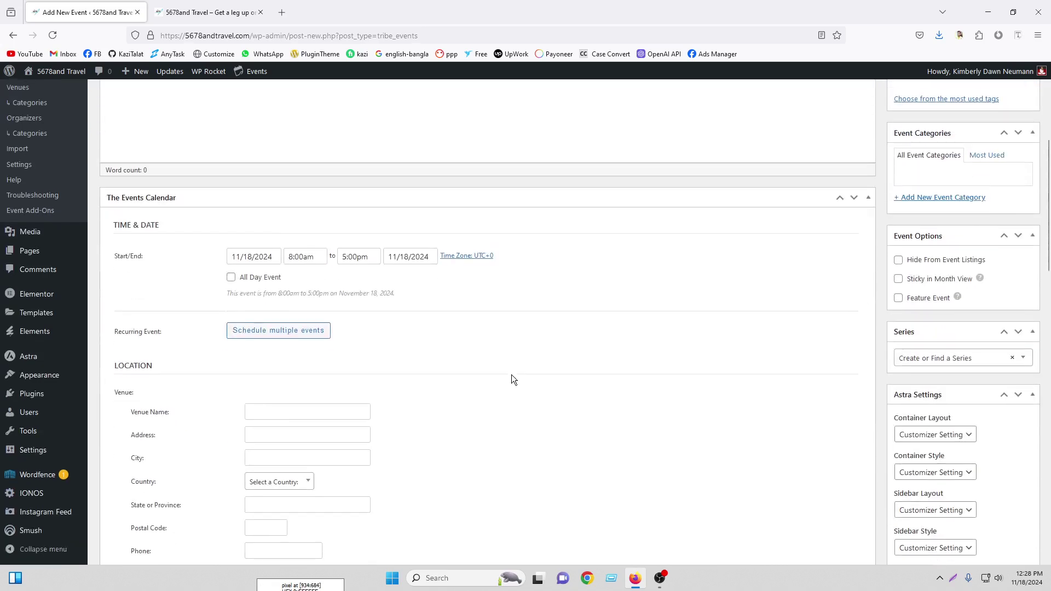
{"action": "scroll", "coordinate": [511, 375], "scroll_direction": "up", "scroll_amount": 6}
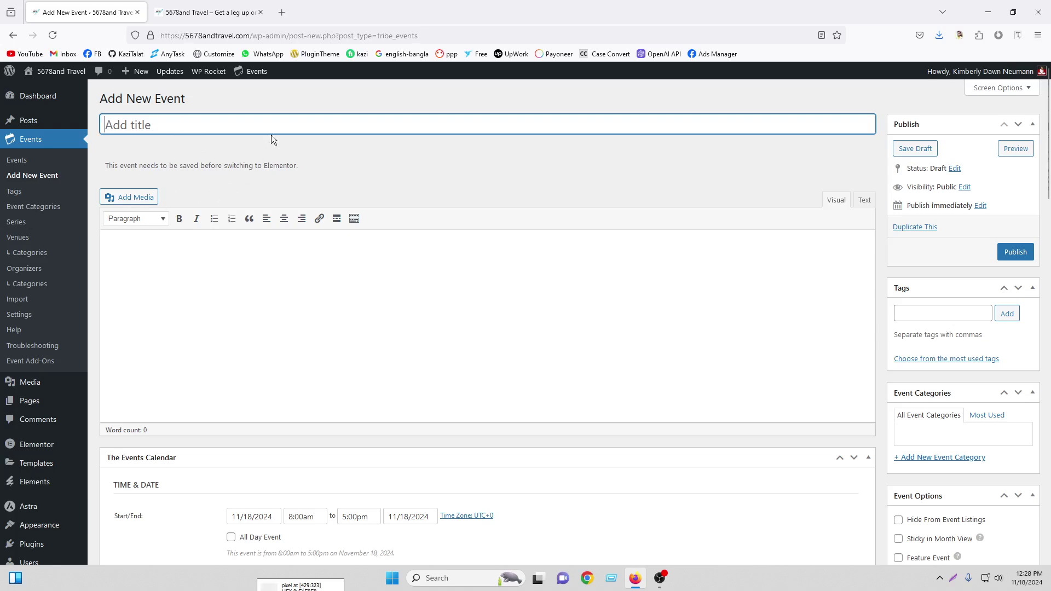
{"action": "left_click", "coordinate": [282, 12]}
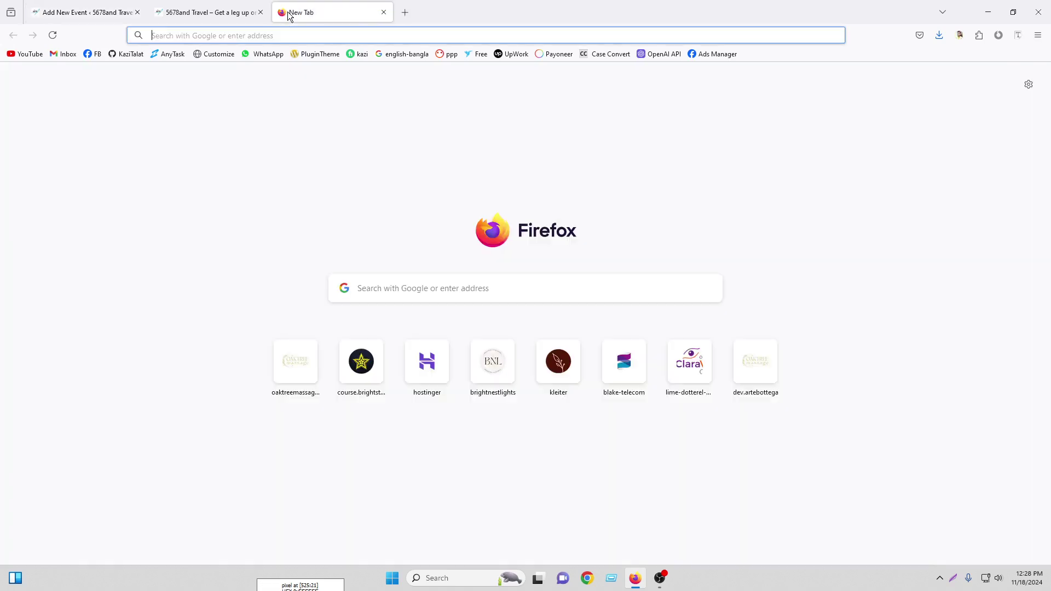
Search the web for 'chat gpt' and open ChatGPT in its own tab
{"action": "type", "text": "chat gpt"}
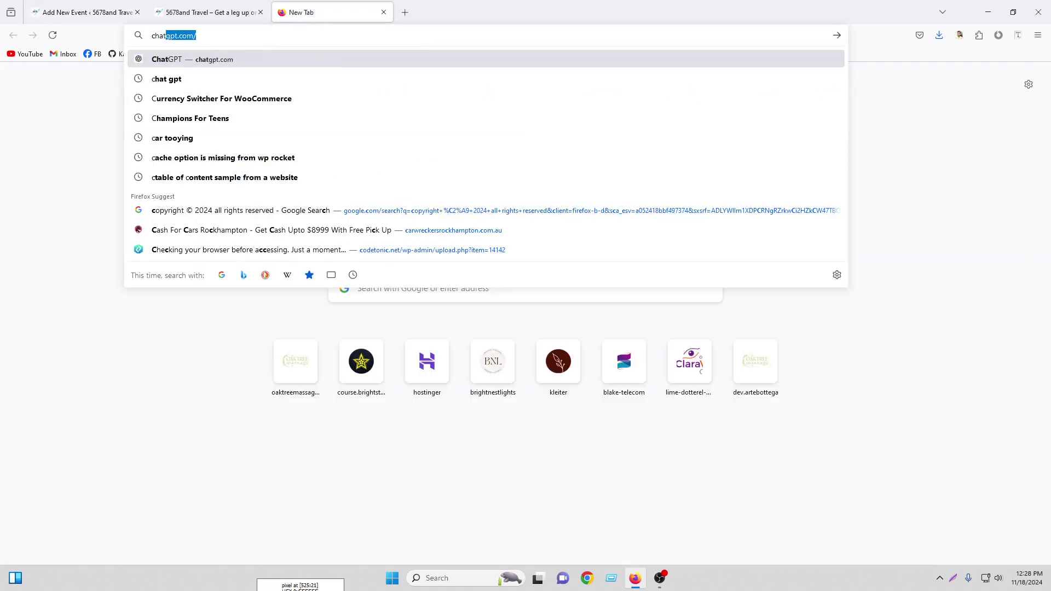
{"action": "key", "text": "Return"}
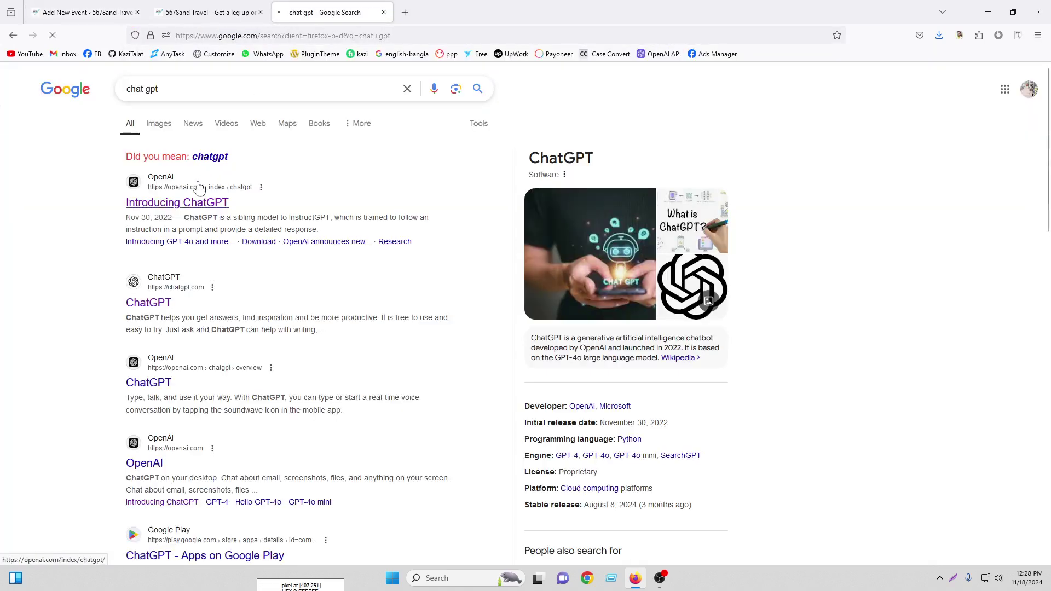
{"action": "left_click", "coordinate": [183, 199]}
{"action": "left_click", "coordinate": [424, 242]}
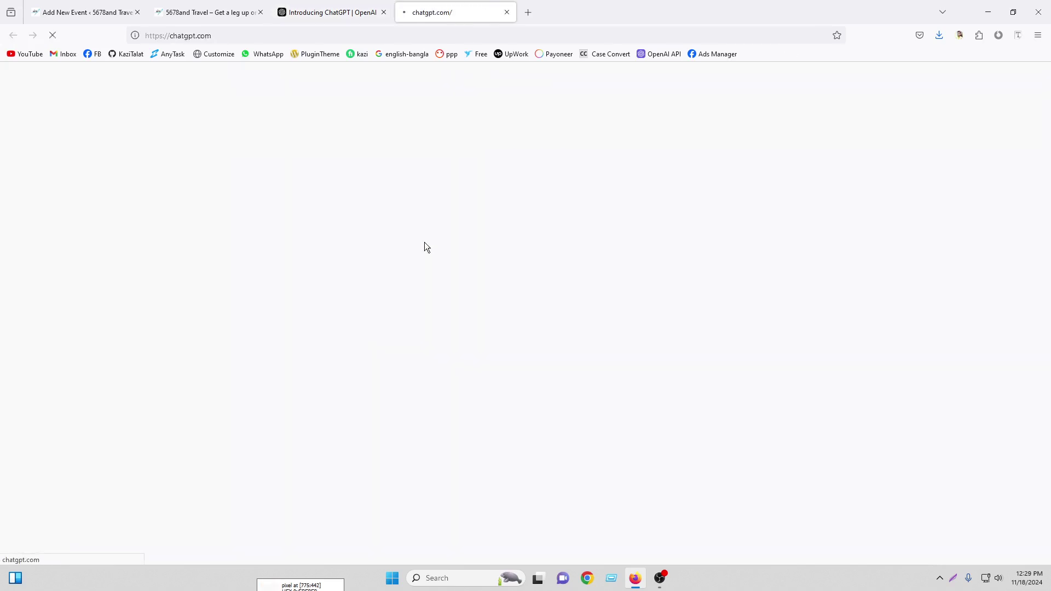
{"action": "left_click", "coordinate": [382, 14]}
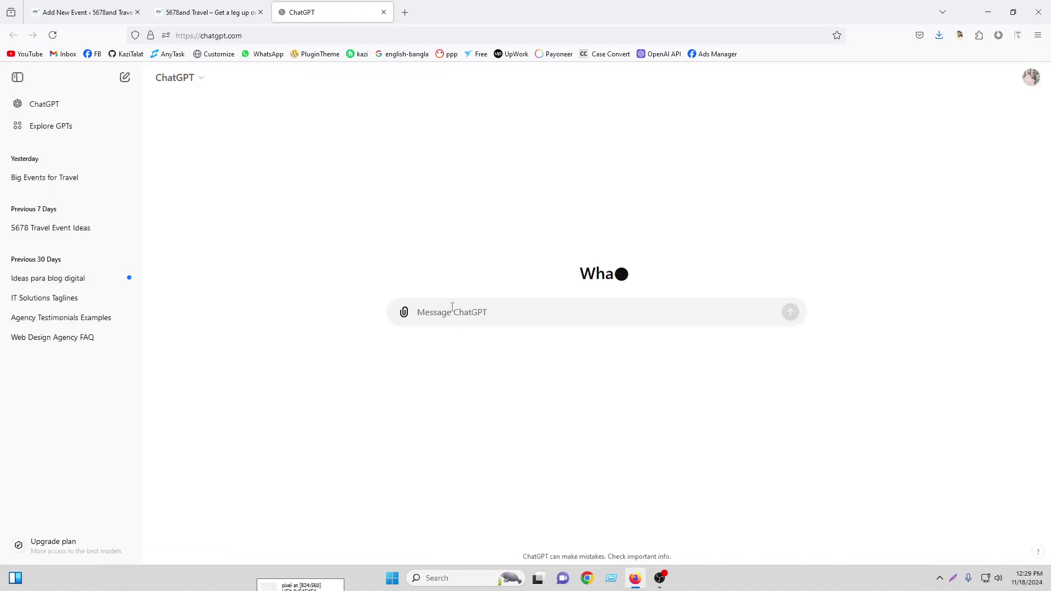
Ask ChatGPT for '3 big event content for 5678 travel website' and select the first event's title
{"action": "type", "text": "3"}
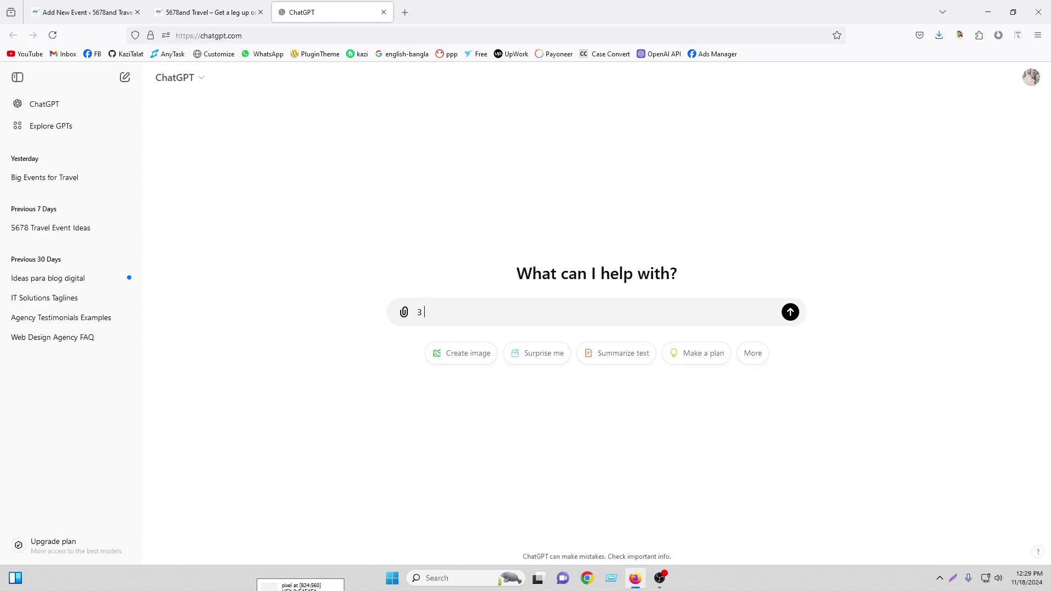
{"action": "type", "text": " big event content for 5678 travel website"}
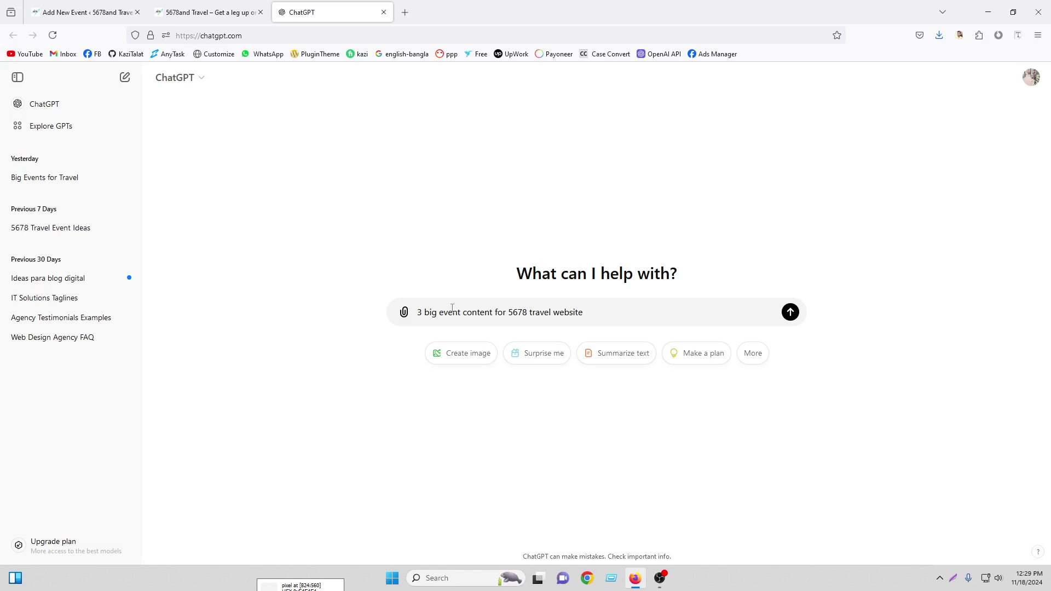
{"action": "left_click", "coordinate": [787, 316]}
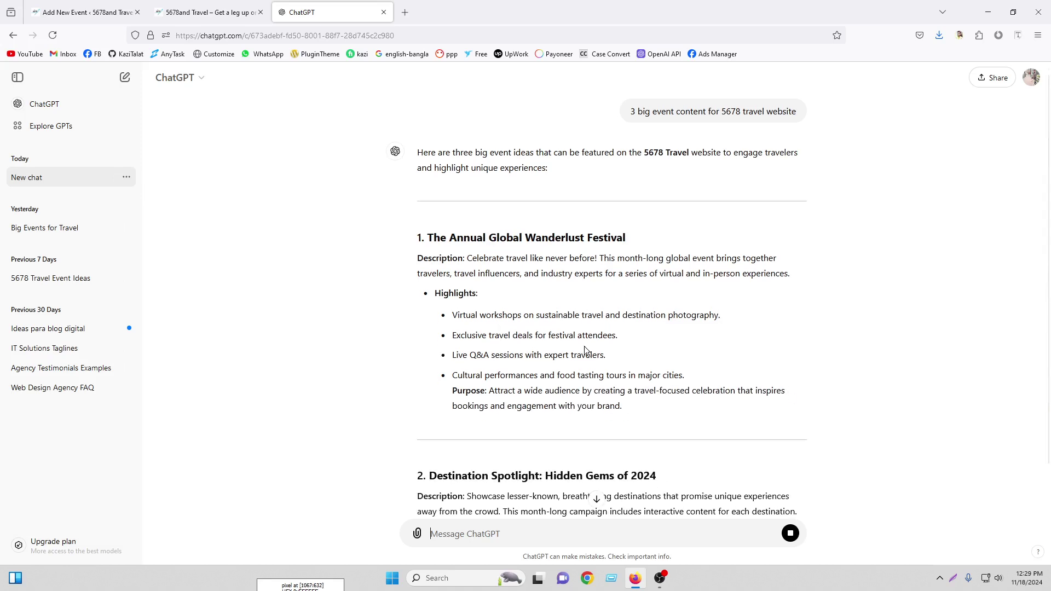
{"action": "scroll", "coordinate": [584, 350], "scroll_direction": "down", "scroll_amount": 3}
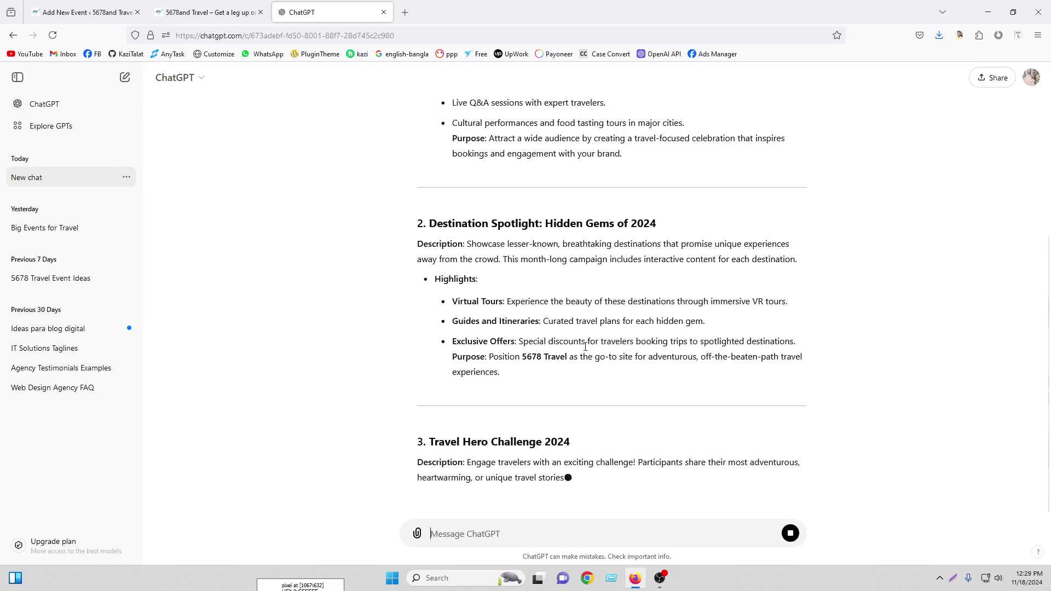
{"action": "scroll", "coordinate": [585, 350], "scroll_direction": "up", "scroll_amount": 5}
{"action": "left_click_drag", "start_coordinate": [431, 243], "coordinate": [636, 249]}
{"action": "right_click", "coordinate": [553, 245]}
Copy 'The Annual Global Wanderlust Festival' and paste it as the event title
{"action": "left_click", "coordinate": [565, 252]}
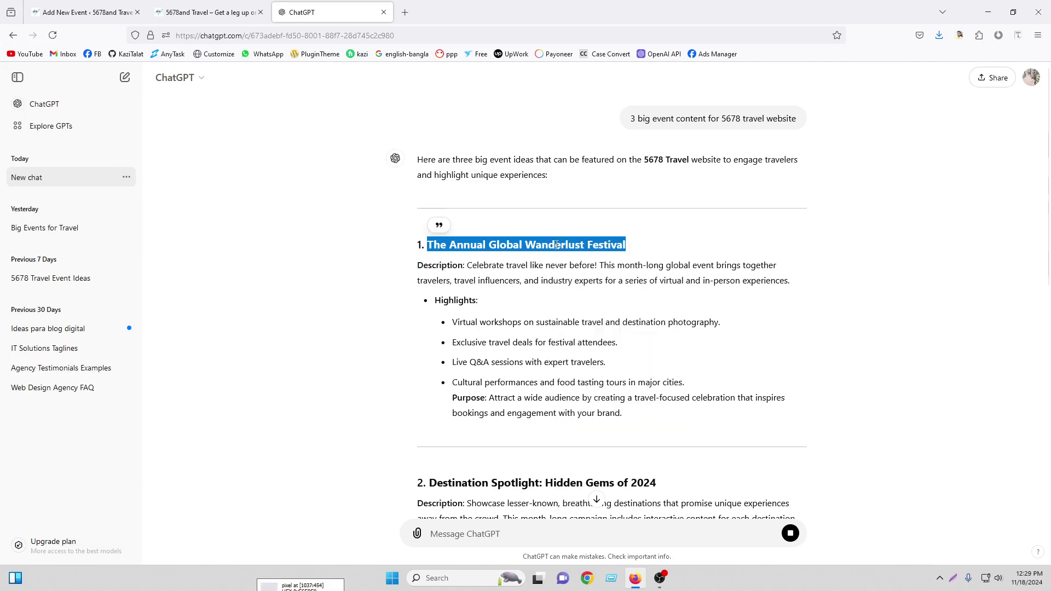
{"action": "left_click_drag", "start_coordinate": [82, 12], "coordinate": [371, 3]}
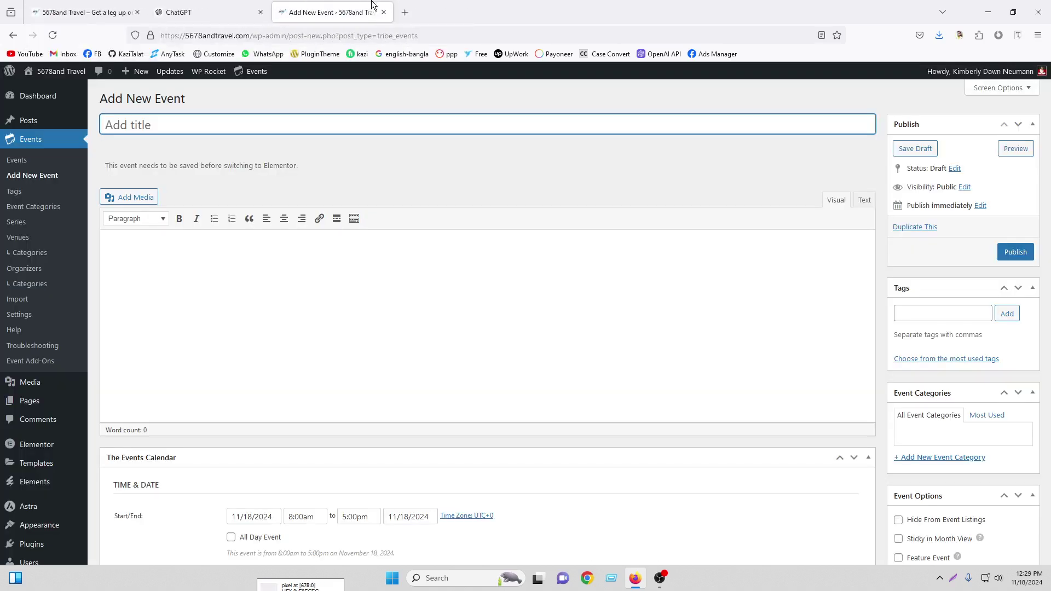
{"action": "right_click", "coordinate": [155, 116]}
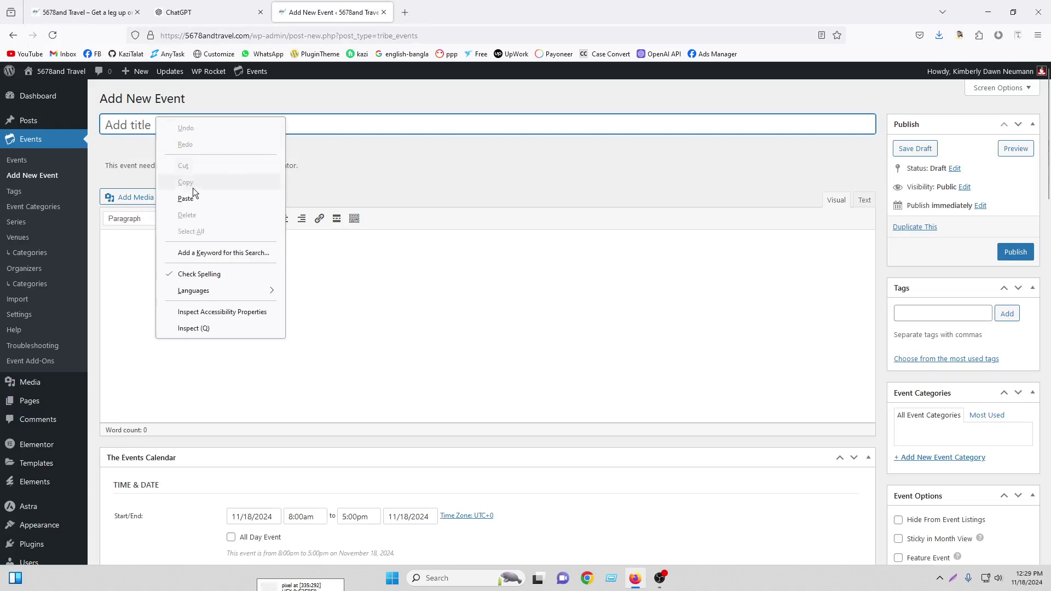
{"action": "left_click", "coordinate": [196, 194]}
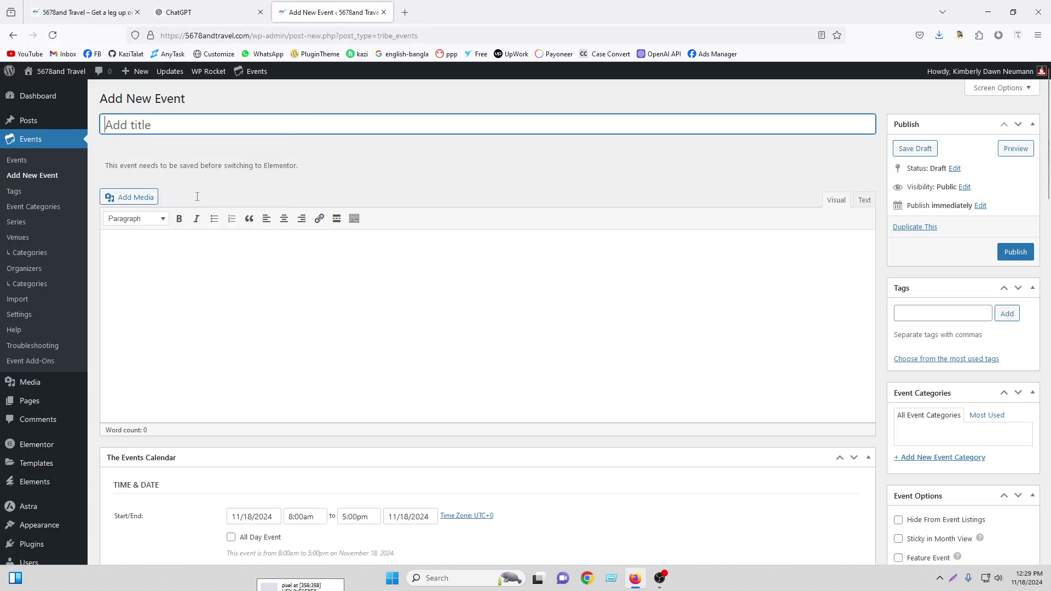
Copy the festival's description, highlights and purpose from ChatGPT into the event body
{"action": "left_click", "coordinate": [82, 12]}
{"action": "left_click", "coordinate": [197, 12]}
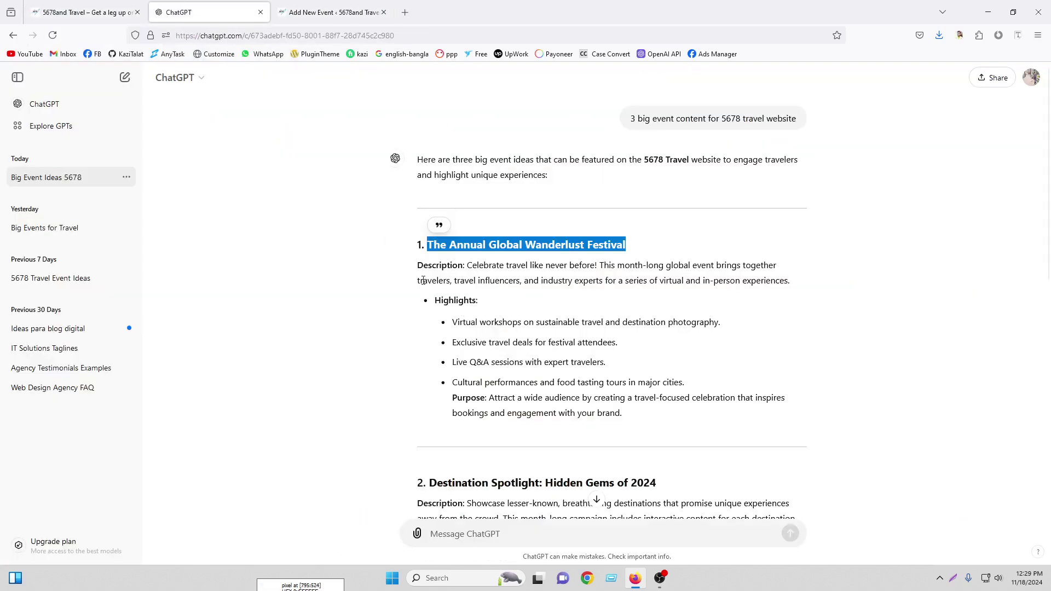
{"action": "left_click_drag", "start_coordinate": [420, 265], "coordinate": [624, 414]}
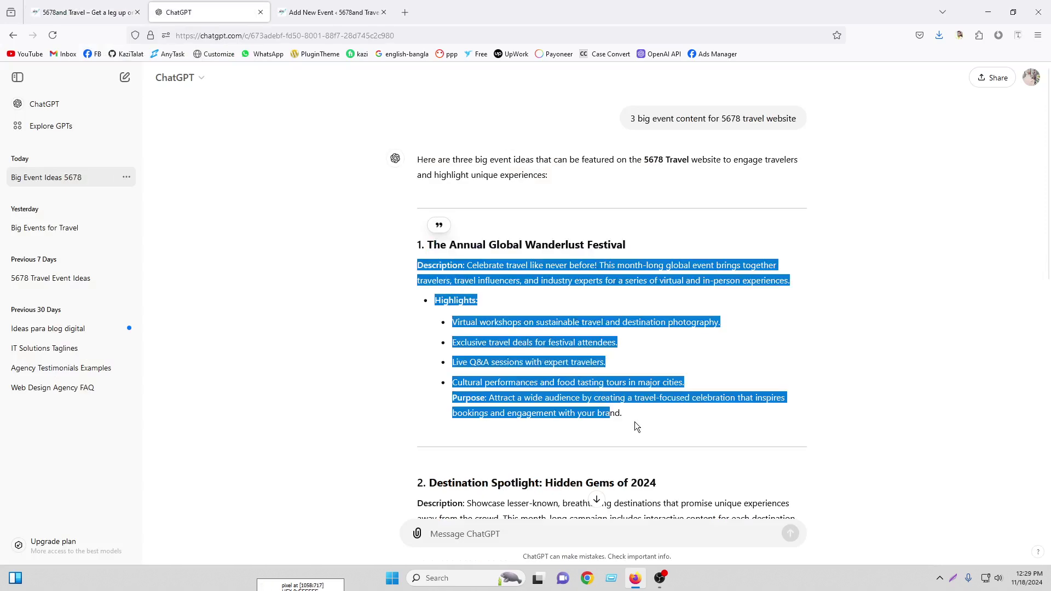
{"action": "right_click", "coordinate": [502, 284]}
{"action": "left_click", "coordinate": [517, 291]}
{"action": "left_click", "coordinate": [370, 5]}
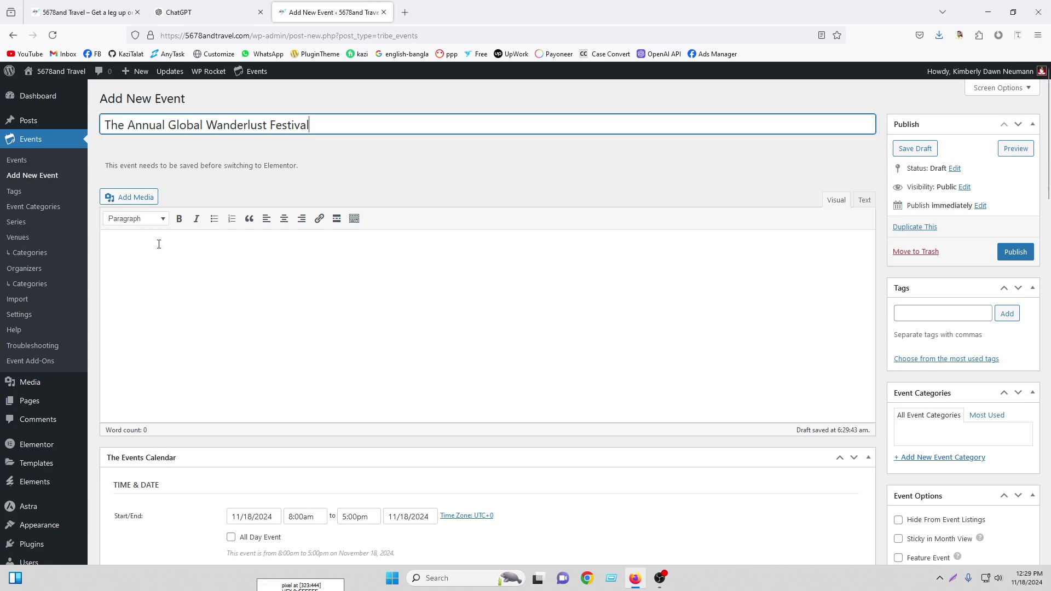
{"action": "right_click", "coordinate": [141, 250]}
{"action": "left_click", "coordinate": [171, 332]}
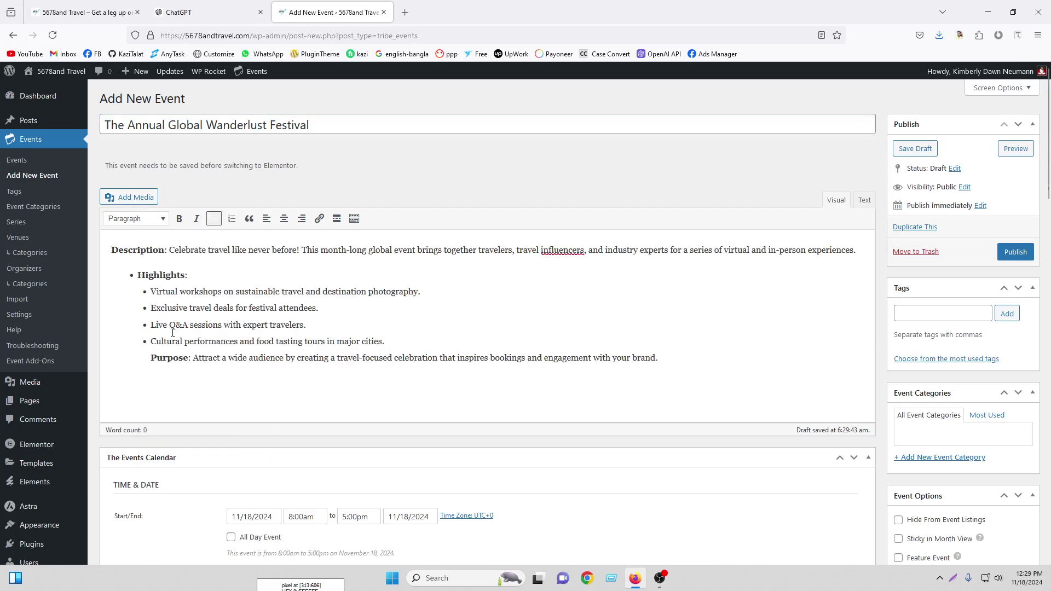
Set the event start to November 20, 2024 at 9:00am
{"action": "scroll", "coordinate": [643, 292], "scroll_direction": "down", "scroll_amount": 2}
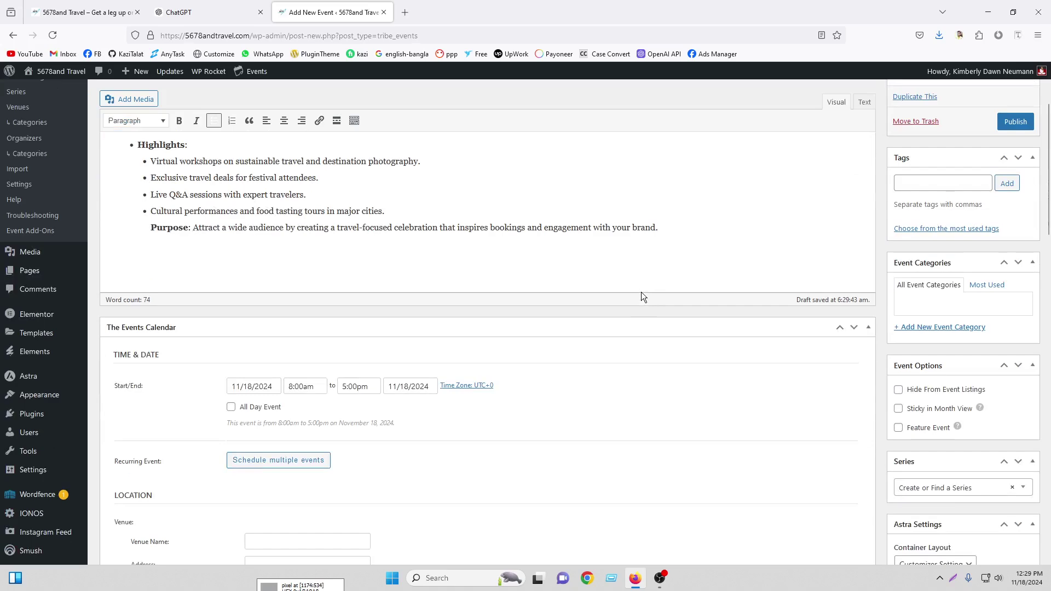
{"action": "scroll", "coordinate": [642, 291], "scroll_direction": "down", "scroll_amount": 2}
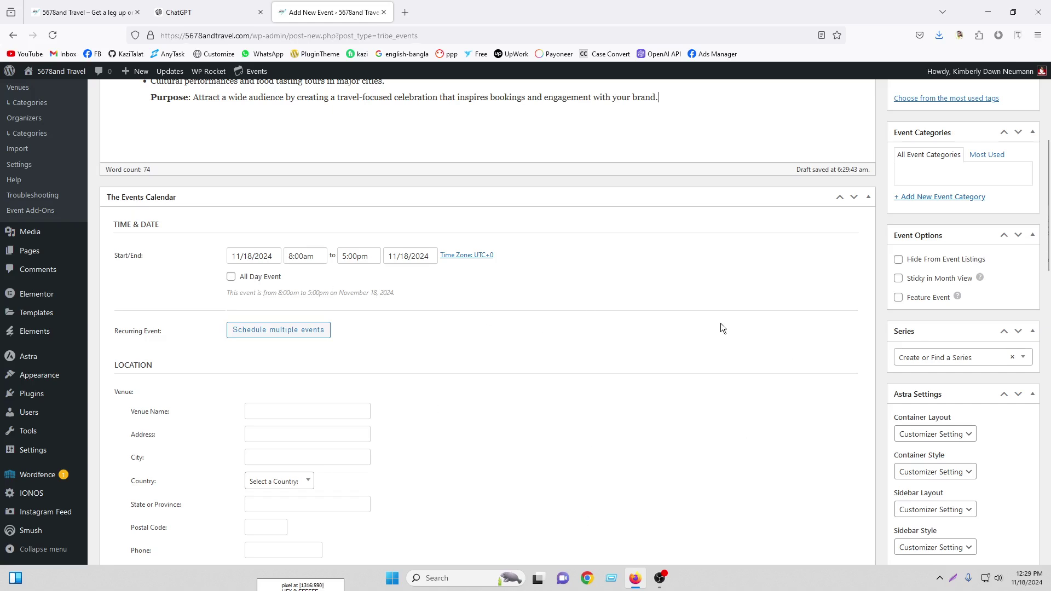
{"action": "scroll", "coordinate": [721, 324], "scroll_direction": "down", "scroll_amount": 2}
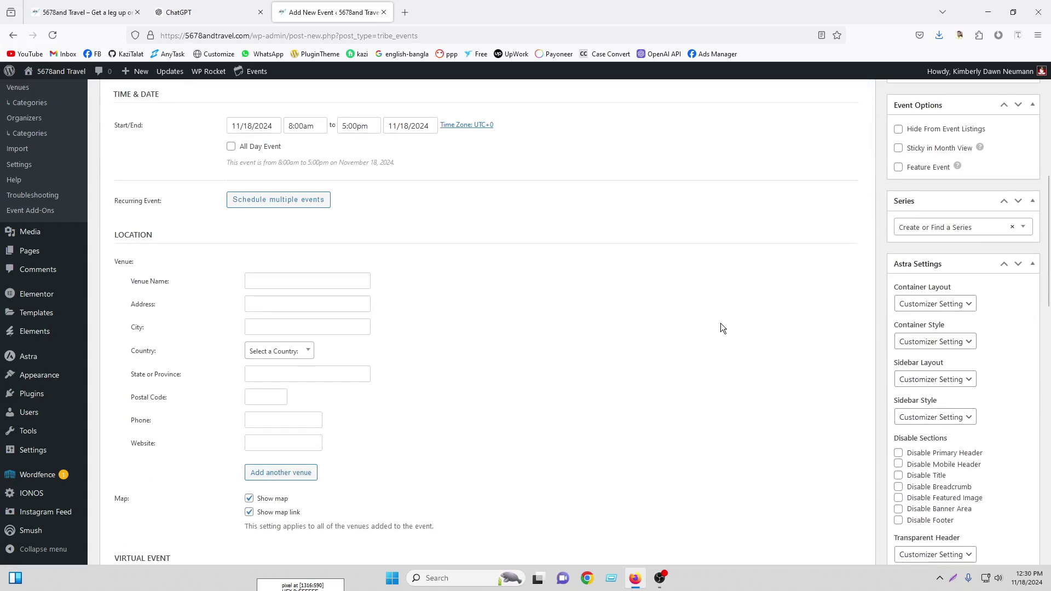
{"action": "scroll", "coordinate": [586, 260], "scroll_direction": "up", "scroll_amount": 2}
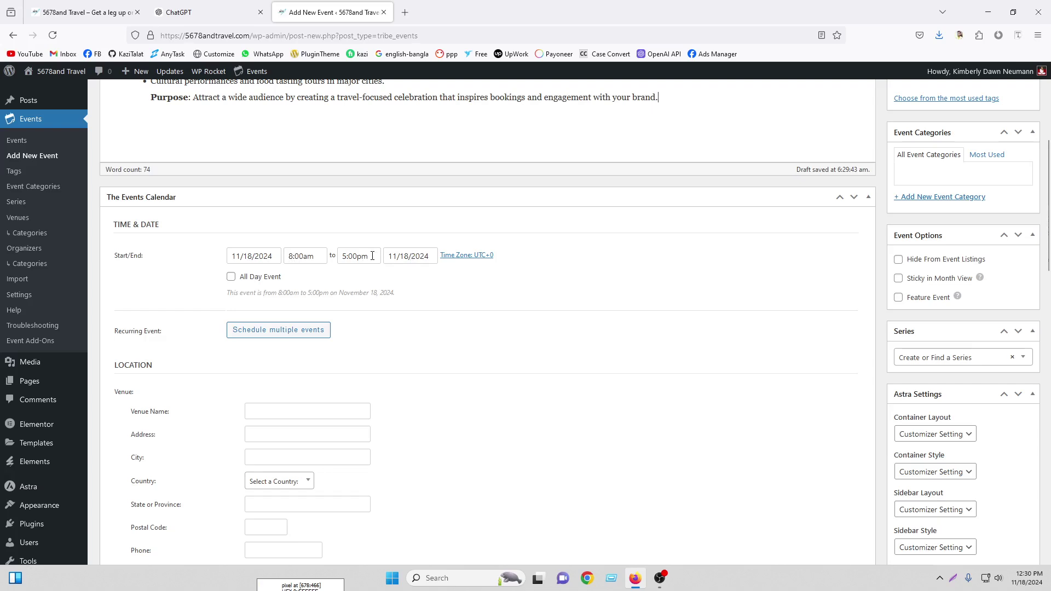
{"action": "left_click", "coordinate": [255, 256]}
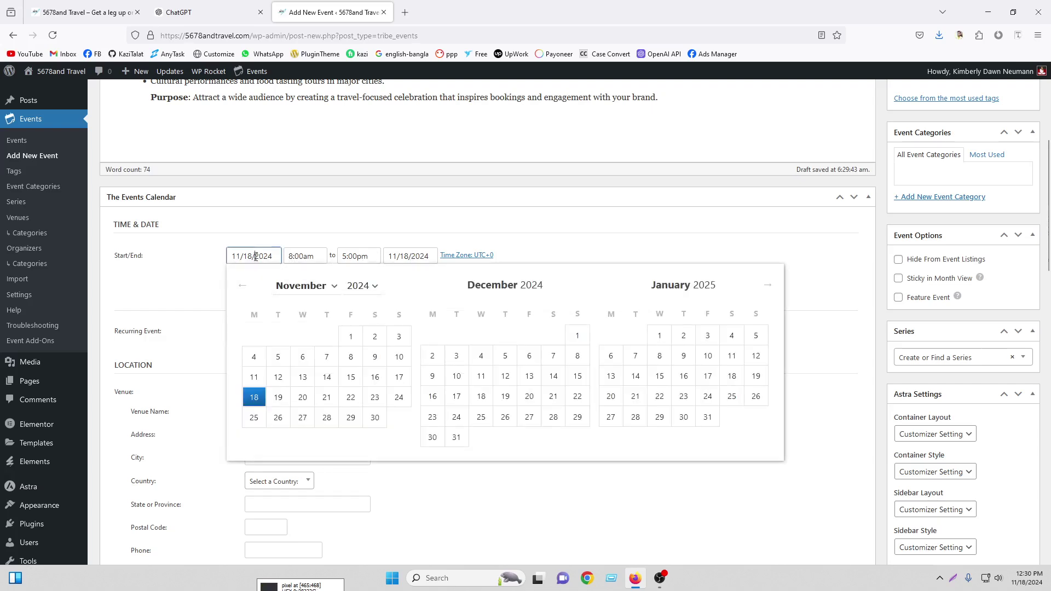
{"action": "left_click", "coordinate": [302, 397]}
{"action": "left_click", "coordinate": [300, 257]}
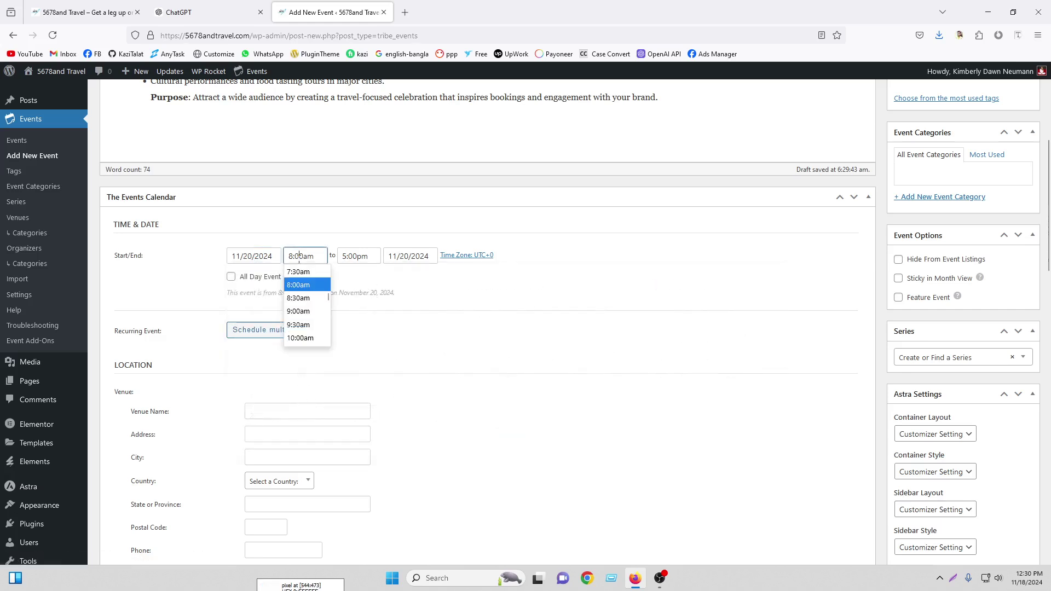
{"action": "left_click", "coordinate": [300, 313]}
Keep the 5:00pm end time, set the end date to November 22, and leave All Day Event off
{"action": "left_click", "coordinate": [367, 254]}
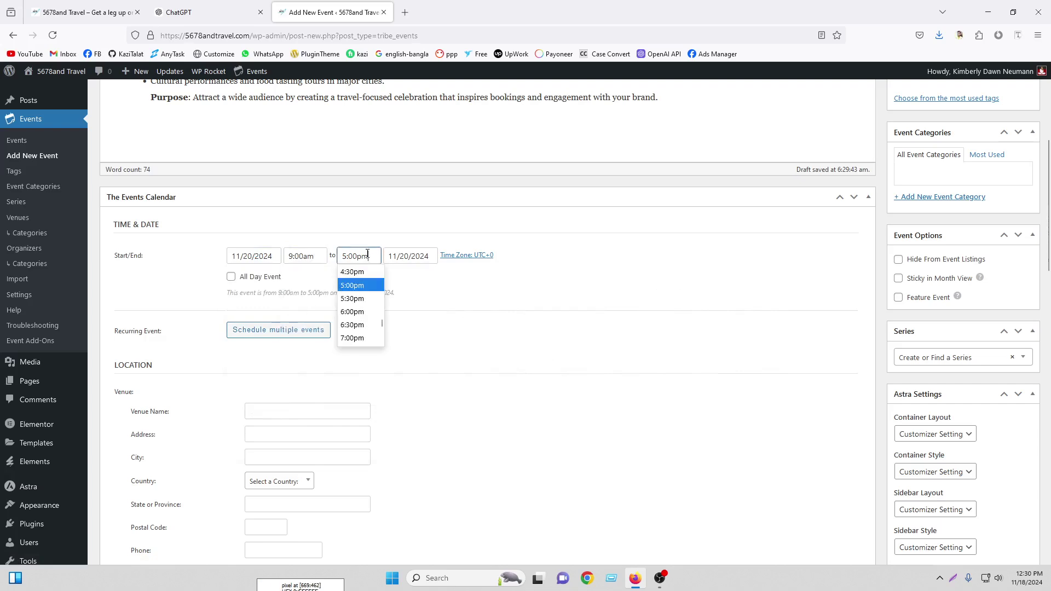
{"action": "left_click", "coordinate": [357, 286]}
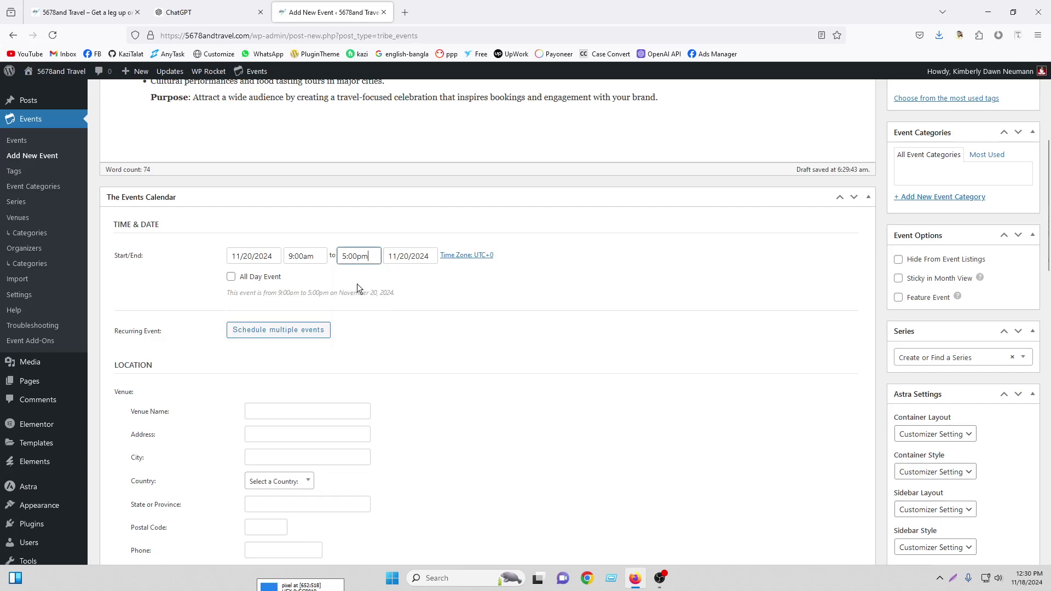
{"action": "left_click", "coordinate": [410, 256]}
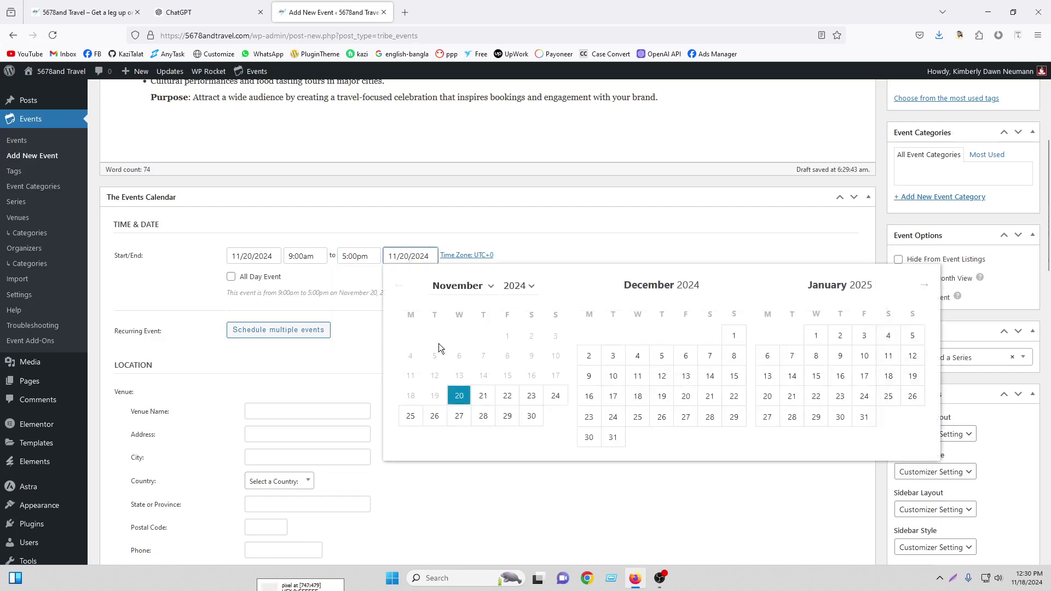
{"action": "left_click", "coordinate": [509, 399]}
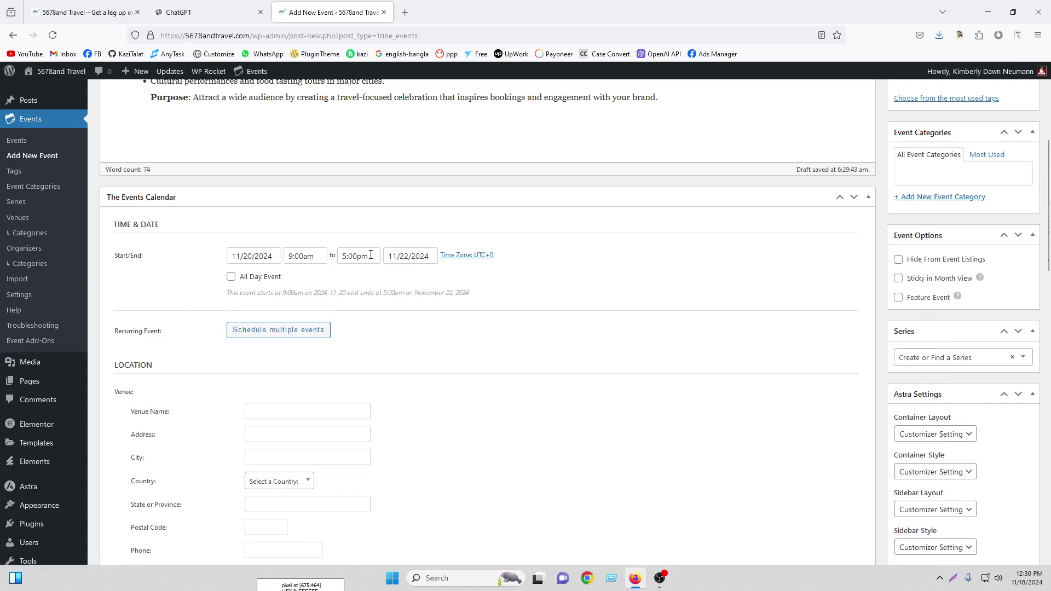
{"action": "left_click", "coordinate": [231, 277]}
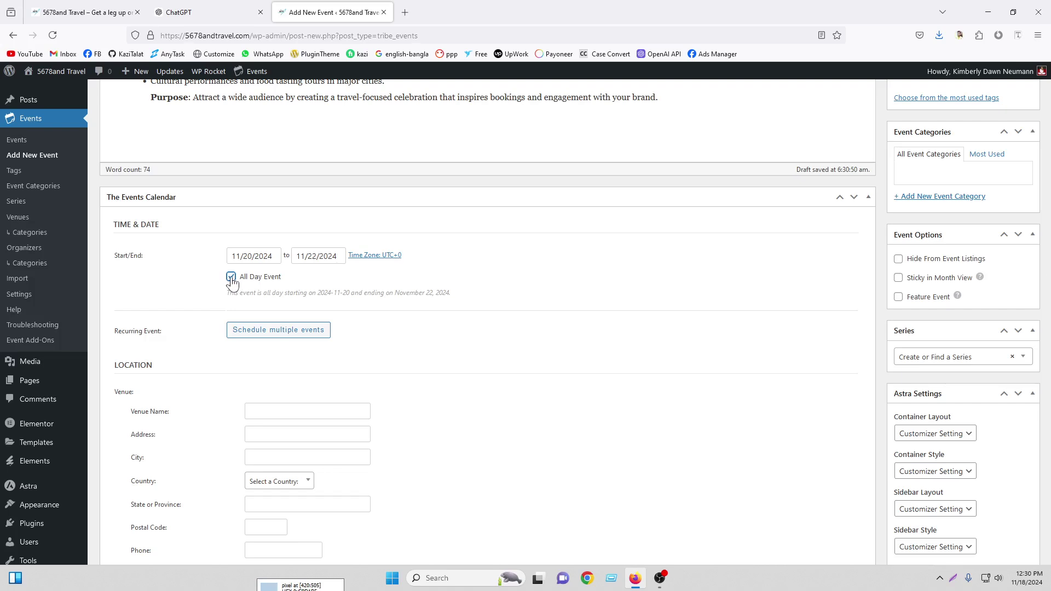
{"action": "left_click", "coordinate": [232, 277]}
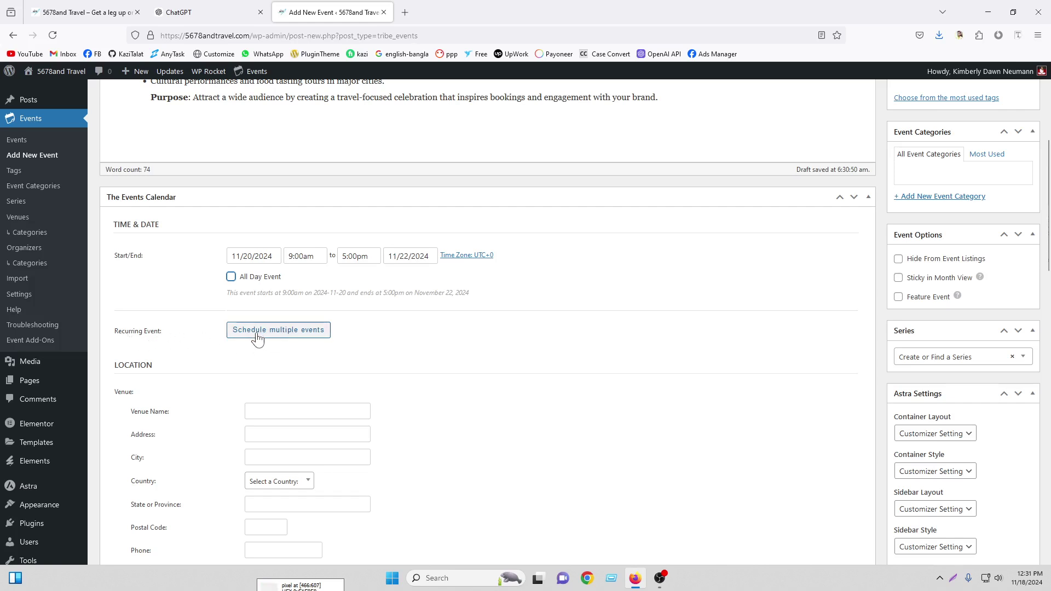
Add a recurrence rule to the festival, leaving Happens set to once
{"action": "left_click", "coordinate": [288, 340]}
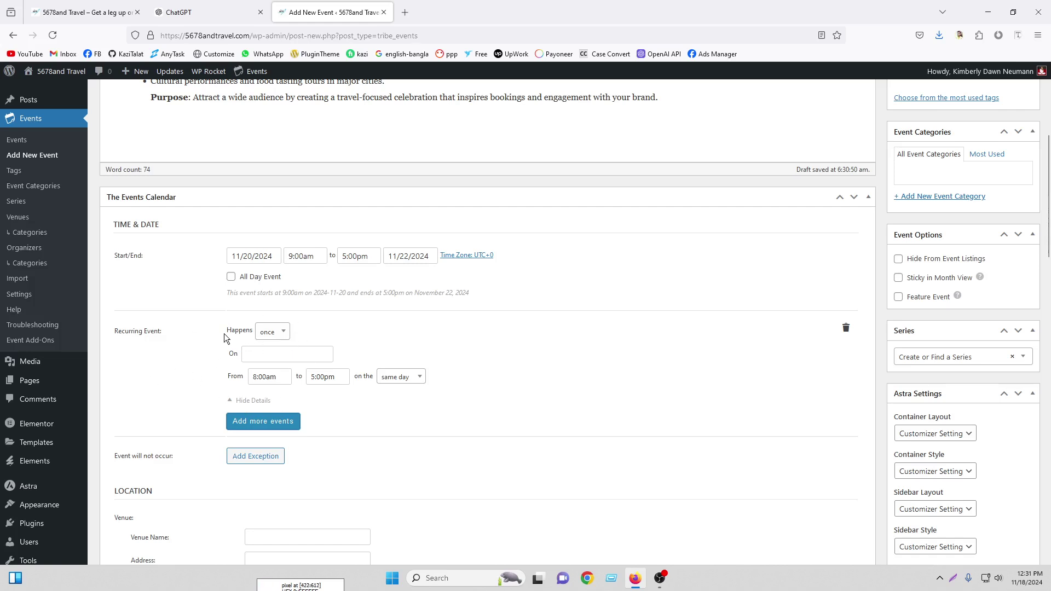
{"action": "left_click", "coordinate": [278, 335]}
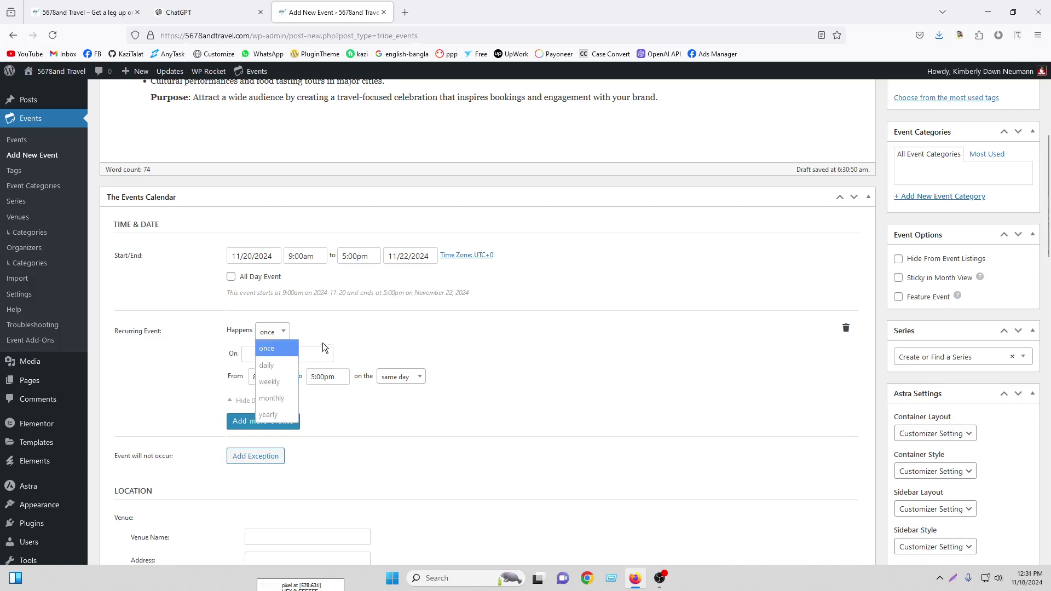
{"action": "left_click", "coordinate": [339, 328]}
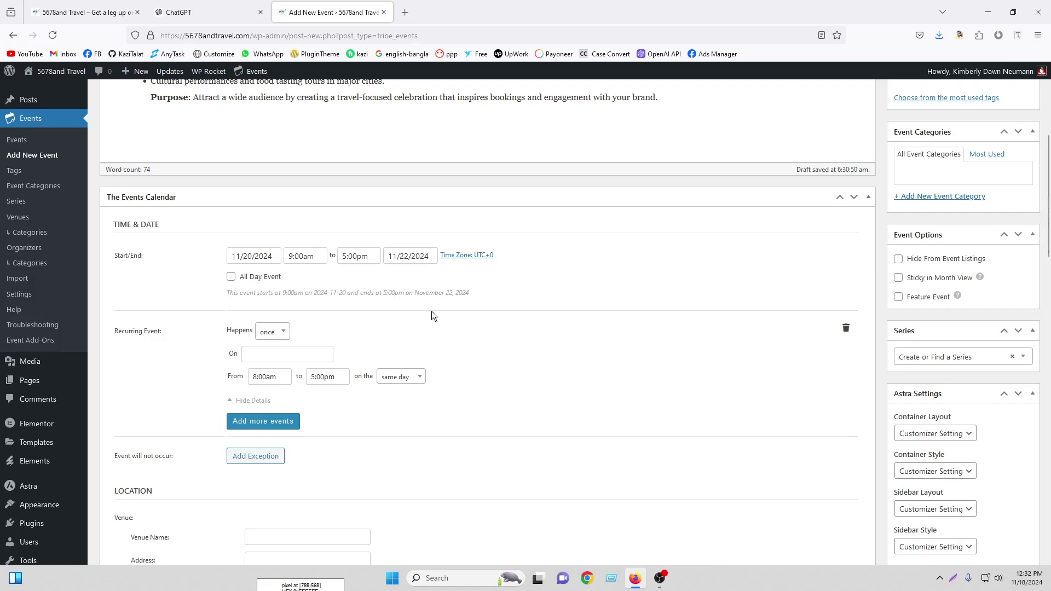
{"action": "scroll", "coordinate": [436, 311], "scroll_direction": "up", "scroll_amount": 5}
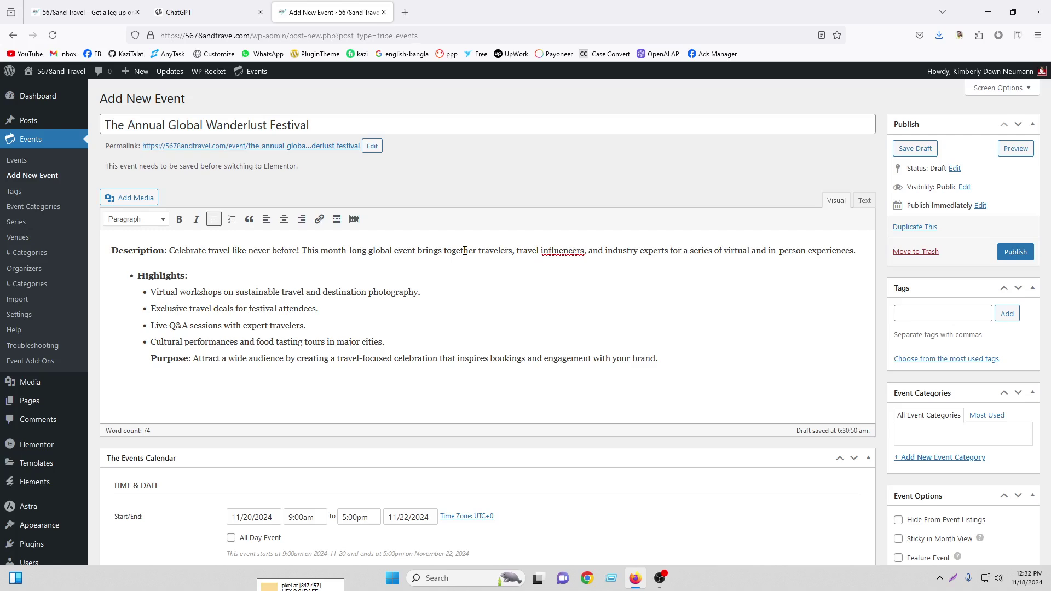
Make the festival repeat weekly, every 4 weeks, on Wednesday and Saturday
{"action": "scroll", "coordinate": [464, 251], "scroll_direction": "down", "scroll_amount": 7}
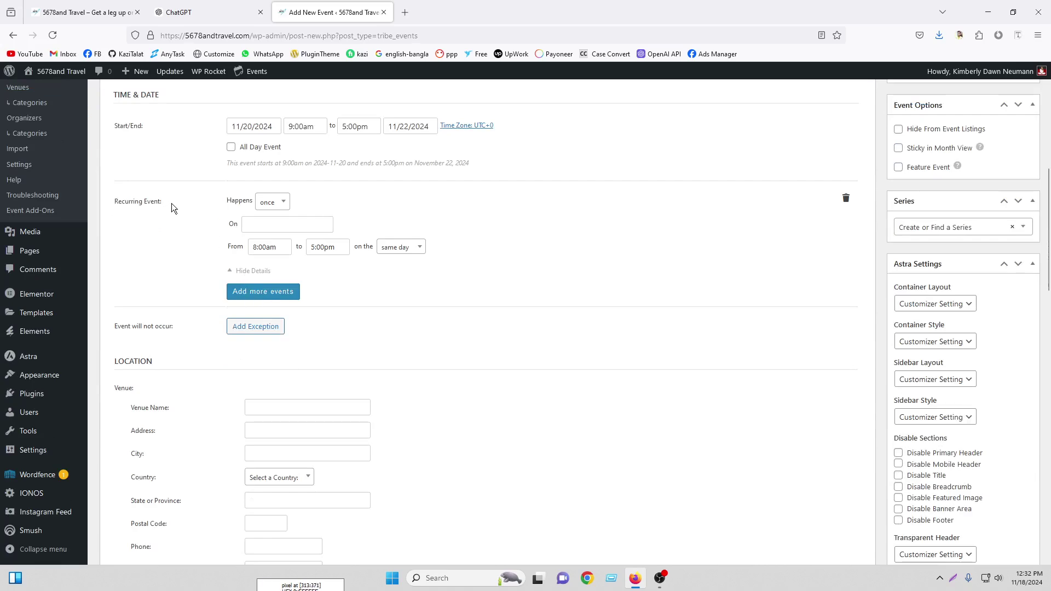
{"action": "left_click", "coordinate": [281, 204]}
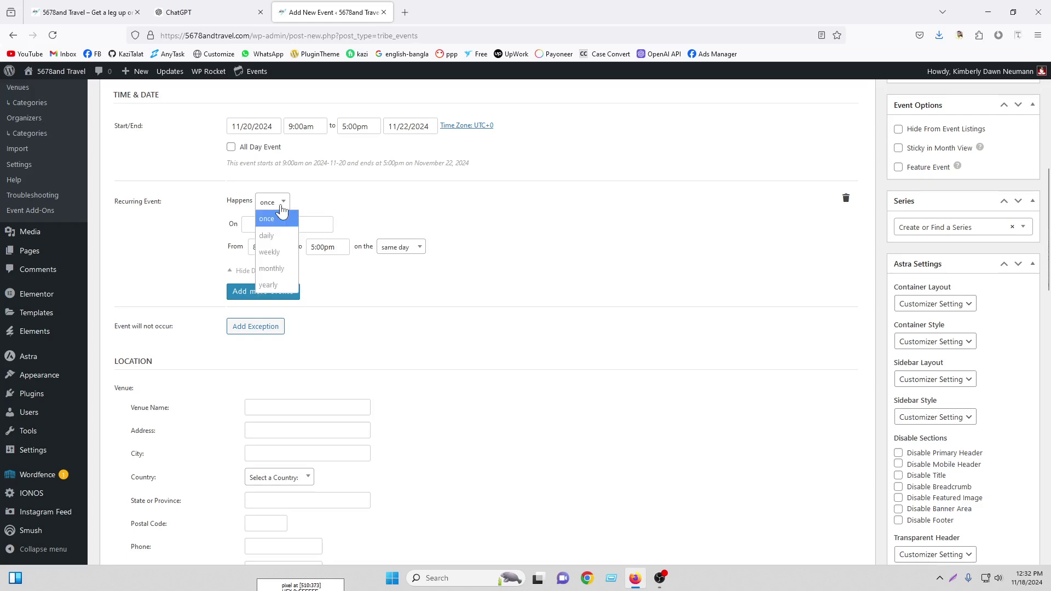
{"action": "left_click", "coordinate": [270, 253]}
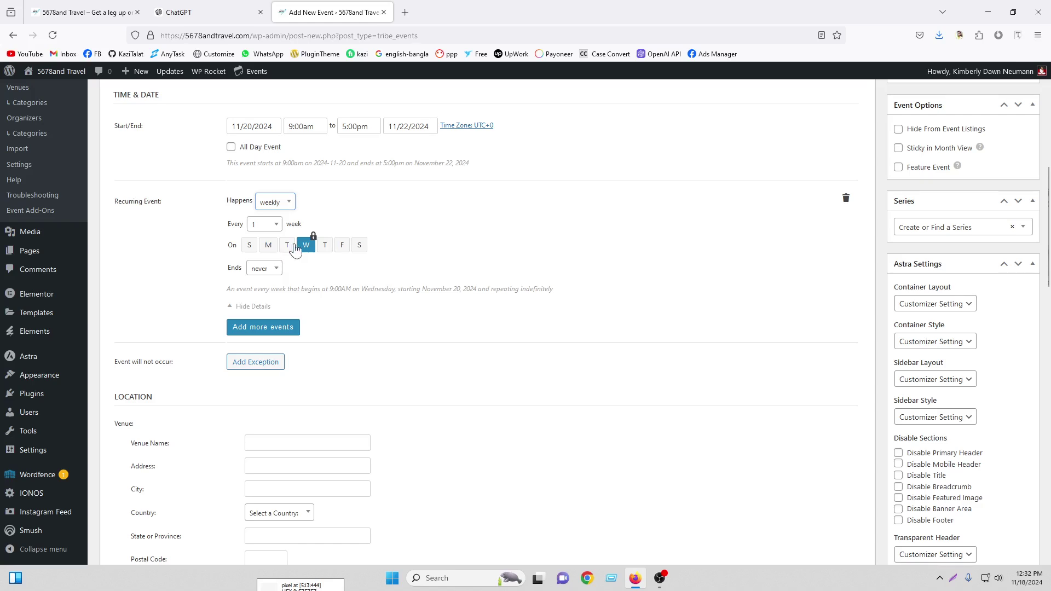
{"action": "left_click", "coordinate": [264, 225]}
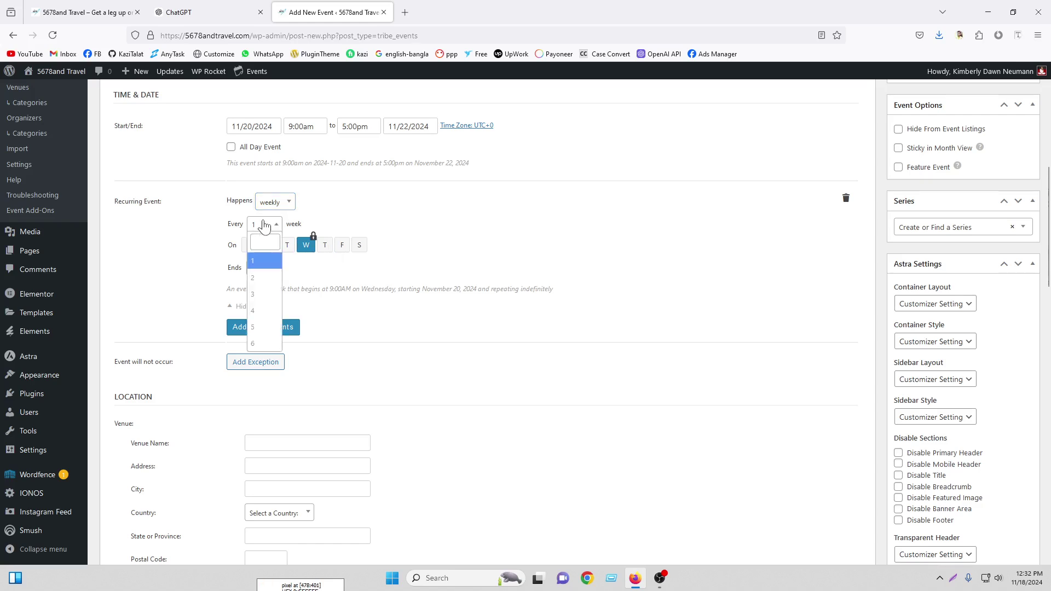
{"action": "left_click", "coordinate": [263, 304]}
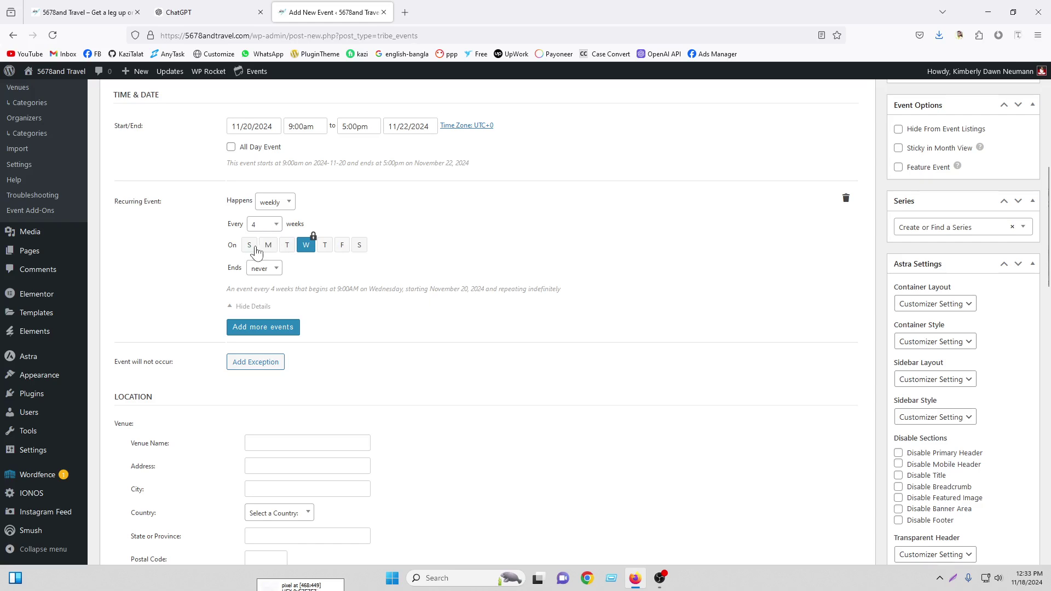
{"action": "left_click", "coordinate": [358, 246]}
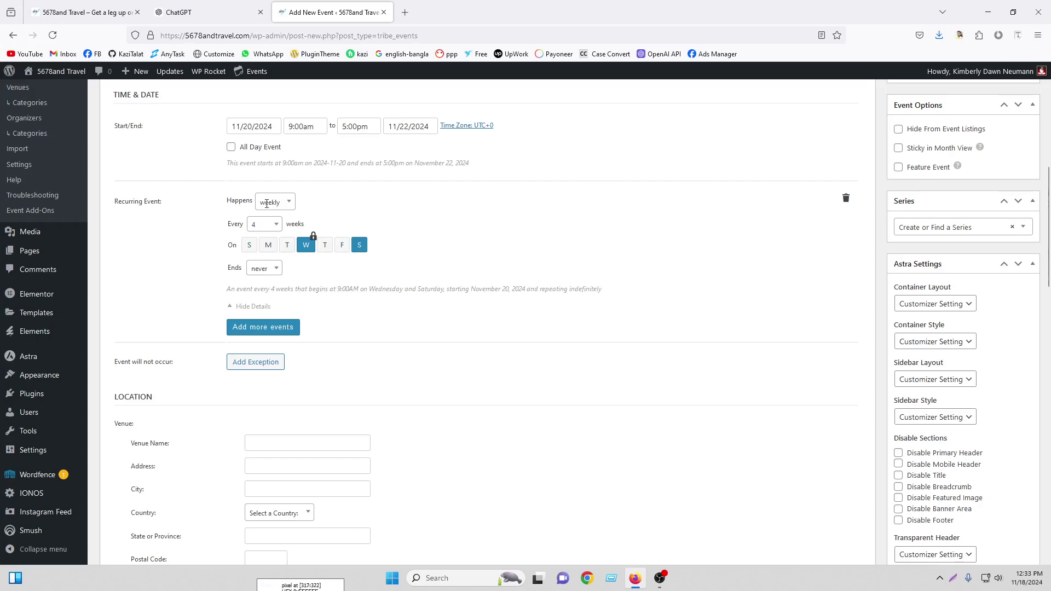
{"action": "scroll", "coordinate": [406, 228], "scroll_direction": "up", "scroll_amount": 7}
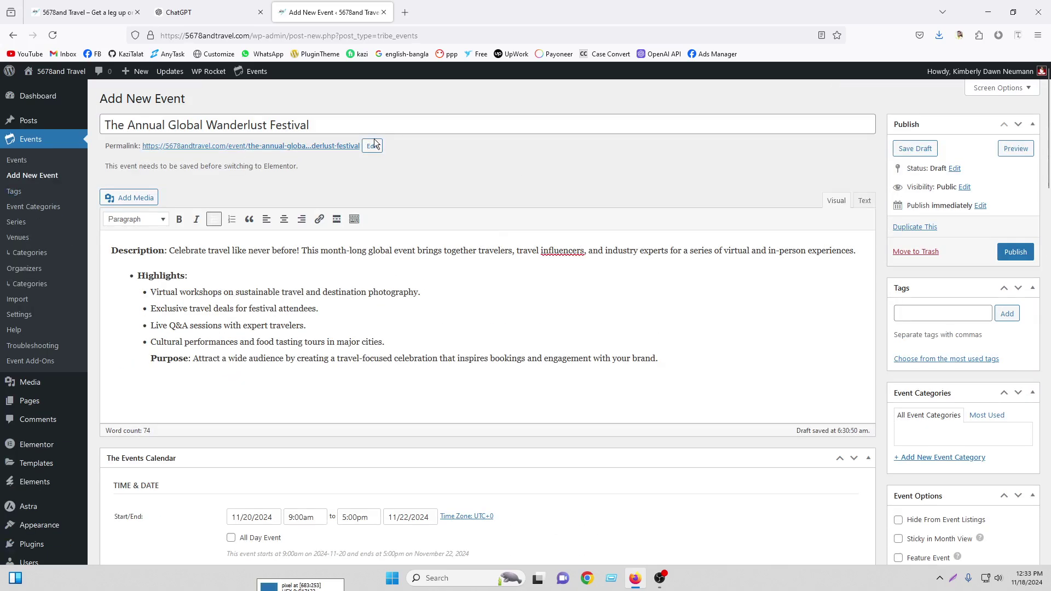
{"action": "scroll", "coordinate": [375, 143], "scroll_direction": "down", "scroll_amount": 5}
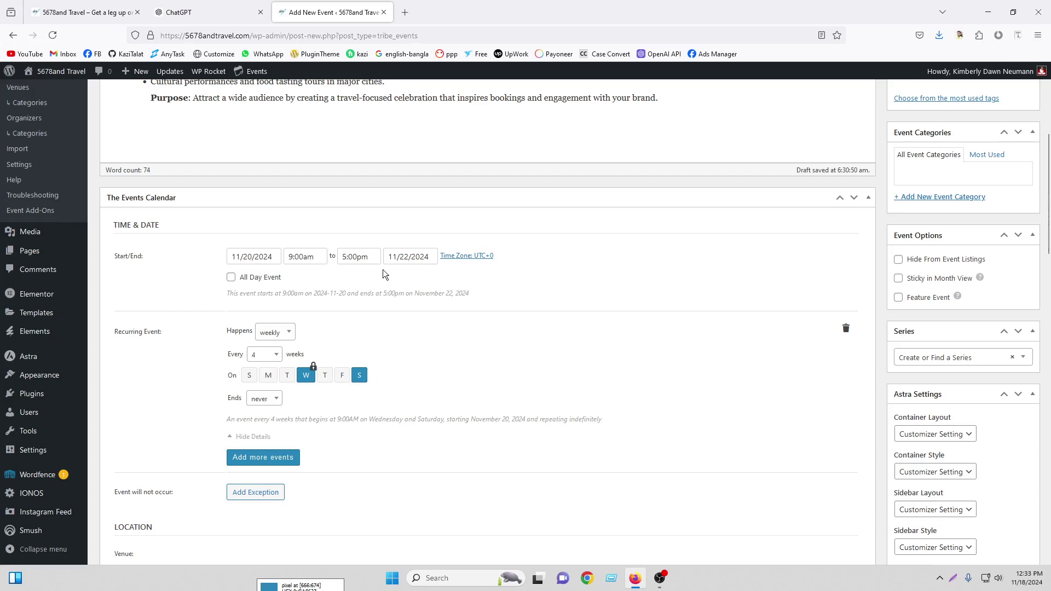
{"action": "scroll", "coordinate": [383, 269], "scroll_direction": "up", "scroll_amount": 5}
{"action": "scroll", "coordinate": [399, 285], "scroll_direction": "down", "scroll_amount": 3}
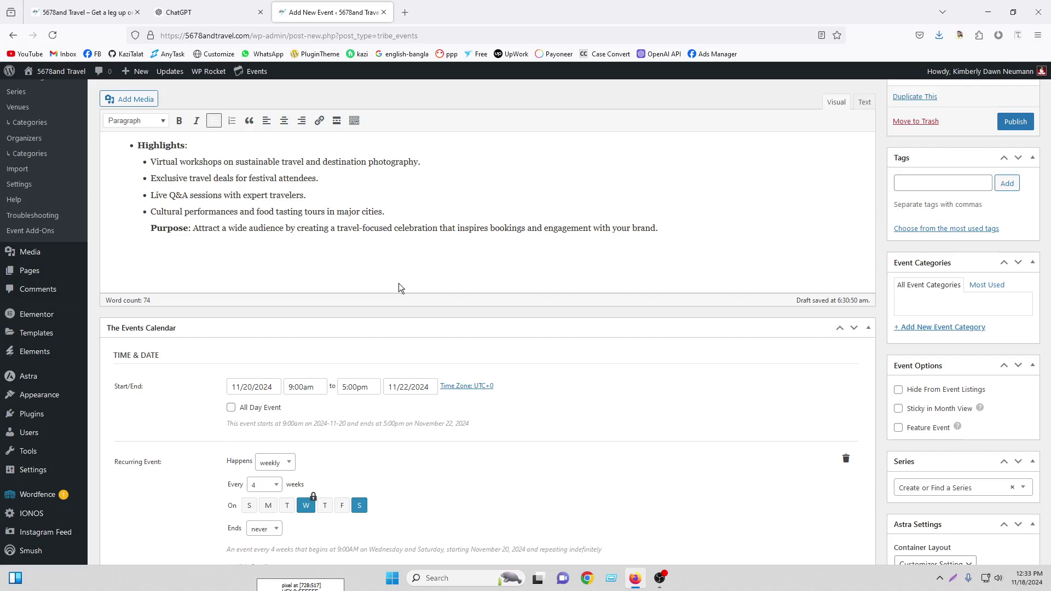
{"action": "scroll", "coordinate": [398, 283], "scroll_direction": "down", "scroll_amount": 5}
Try a monthly recurrence every 1 month, first on the third Wednesday, then on day 20
{"action": "left_click", "coordinate": [284, 203]}
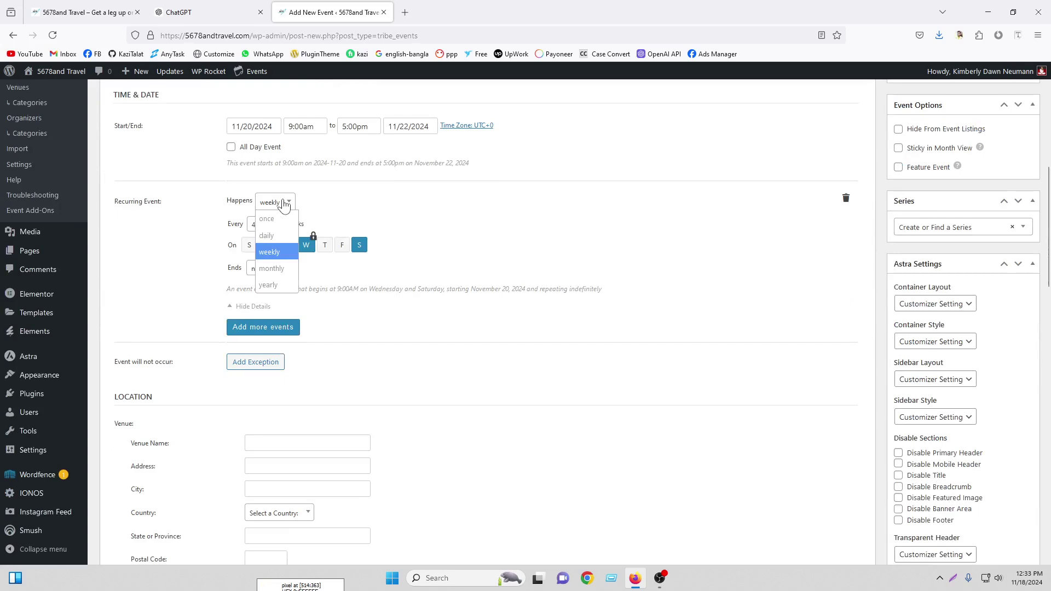
{"action": "left_click", "coordinate": [273, 268]}
{"action": "left_click", "coordinate": [264, 225]}
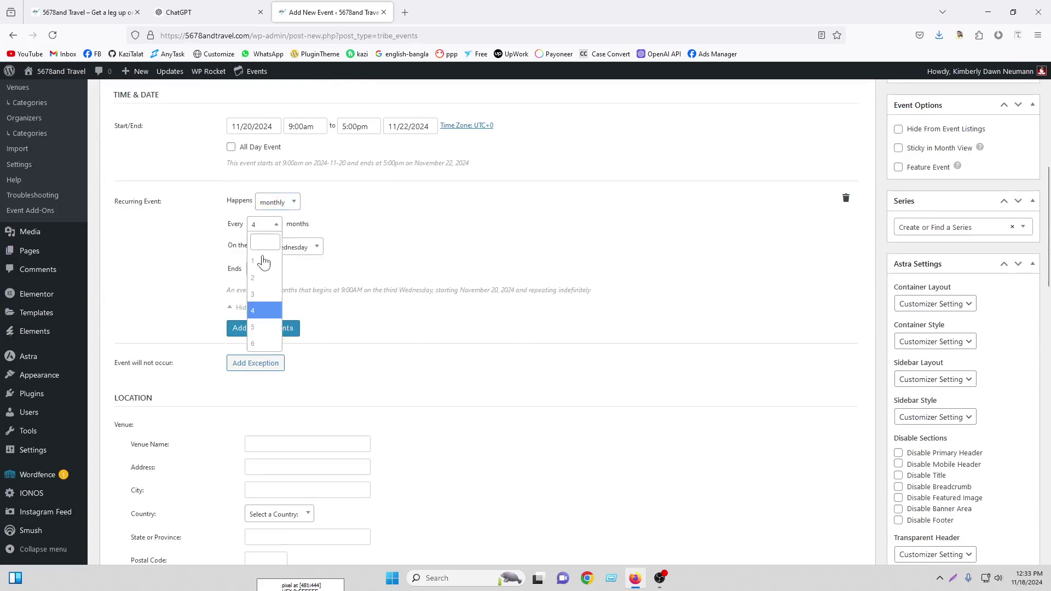
{"action": "left_click", "coordinate": [263, 261]}
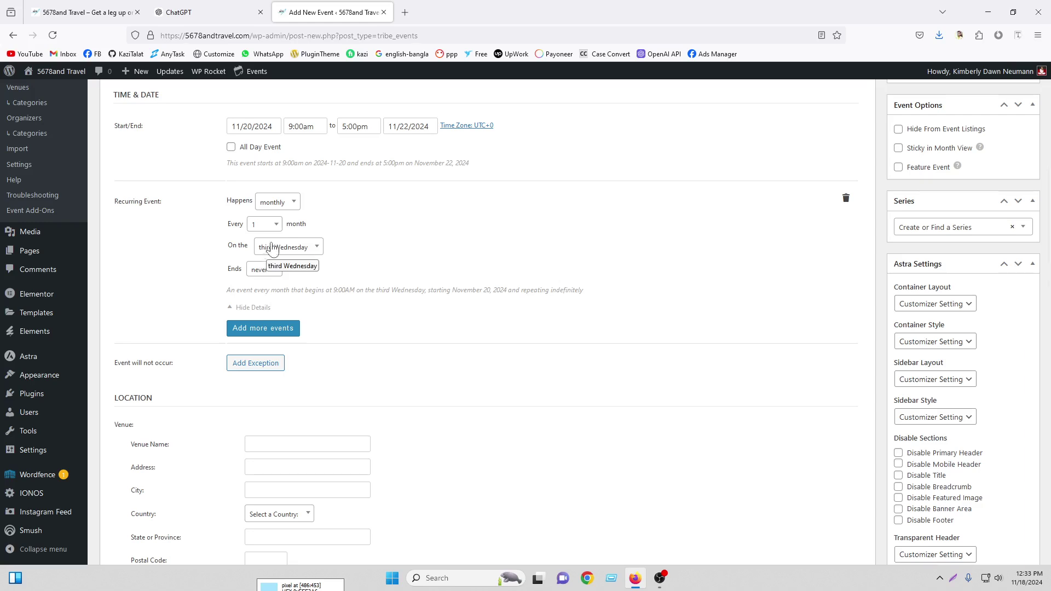
{"action": "left_click", "coordinate": [294, 256]}
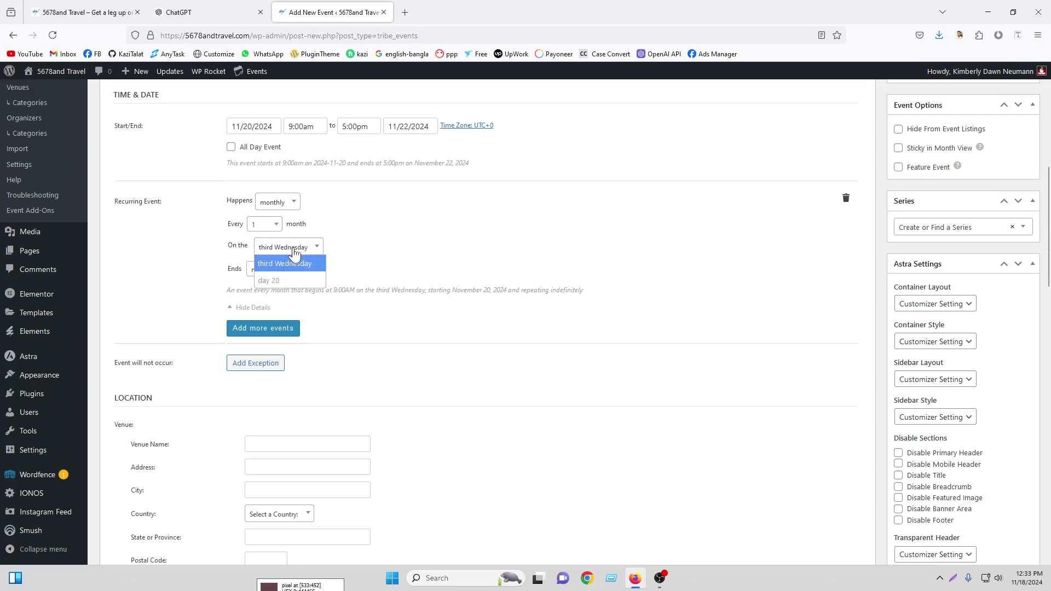
{"action": "left_click", "coordinate": [285, 267]}
{"action": "left_click", "coordinate": [284, 247]}
{"action": "left_click", "coordinate": [285, 262]}
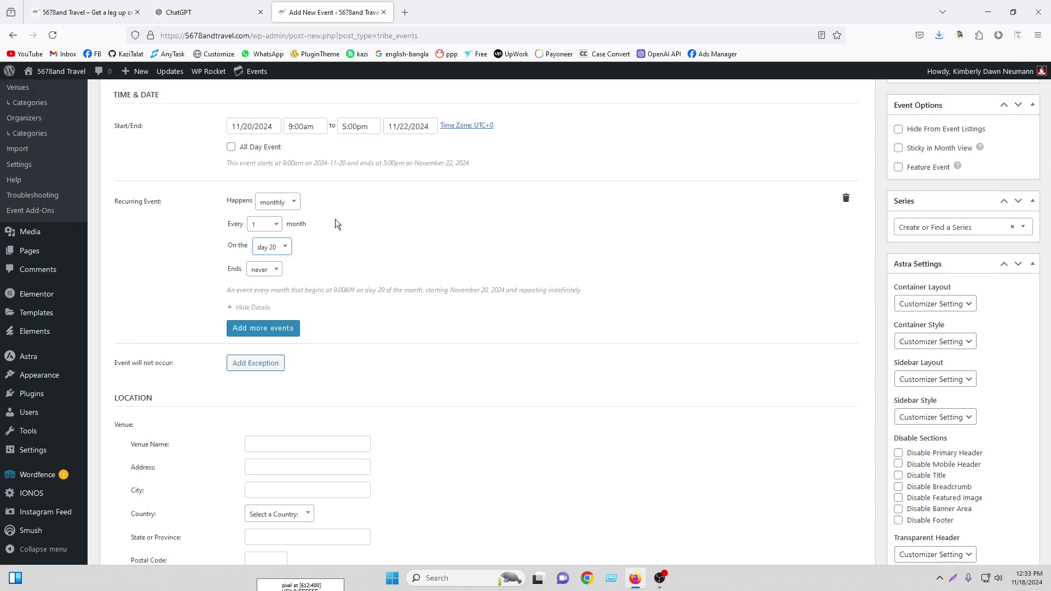
Switch the recurrence to yearly, add January beside November, and keep the third Wednesday
{"action": "left_click", "coordinate": [274, 206]}
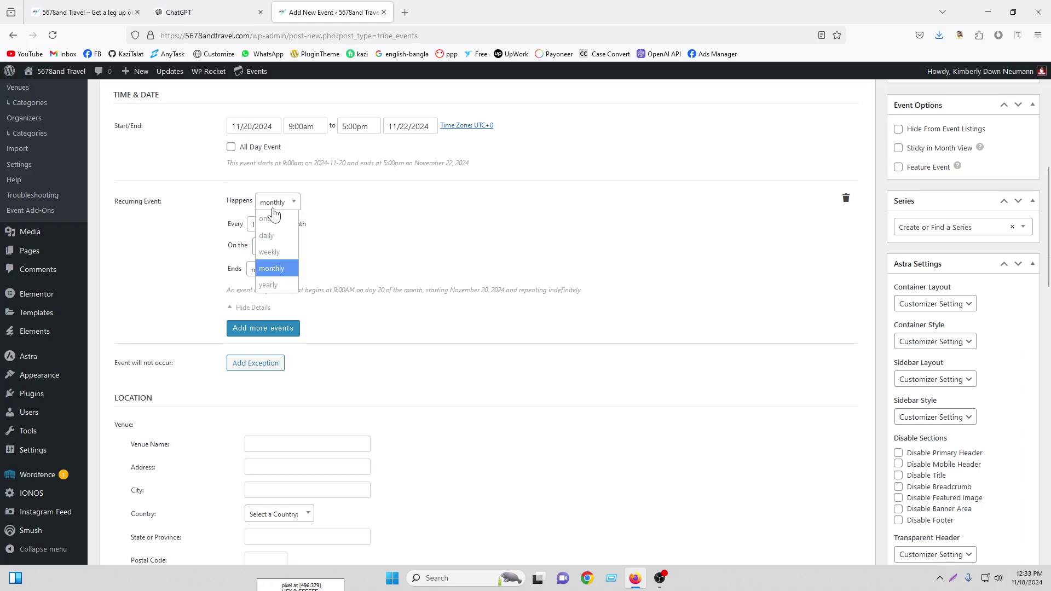
{"action": "left_click", "coordinate": [276, 286]}
{"action": "left_click", "coordinate": [350, 226]}
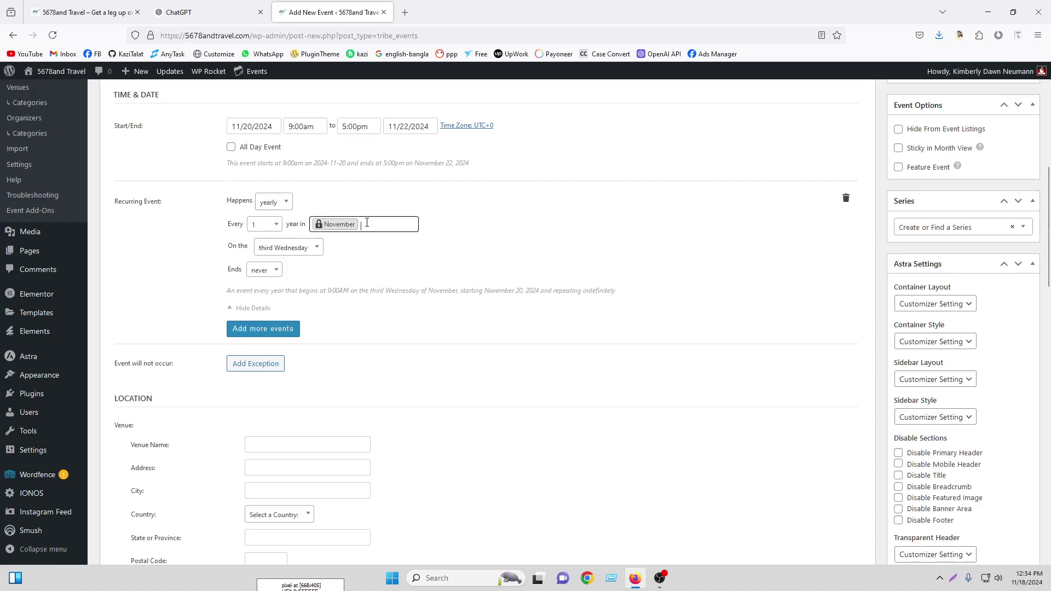
{"action": "scroll", "coordinate": [383, 275], "scroll_direction": "up", "scroll_amount": 3}
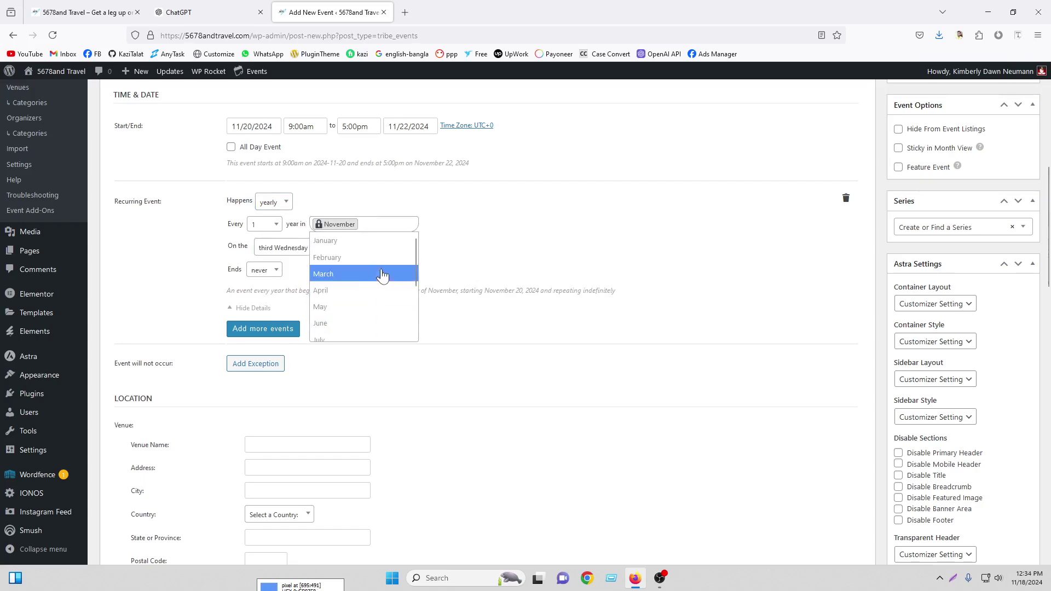
{"action": "left_click", "coordinate": [366, 243]}
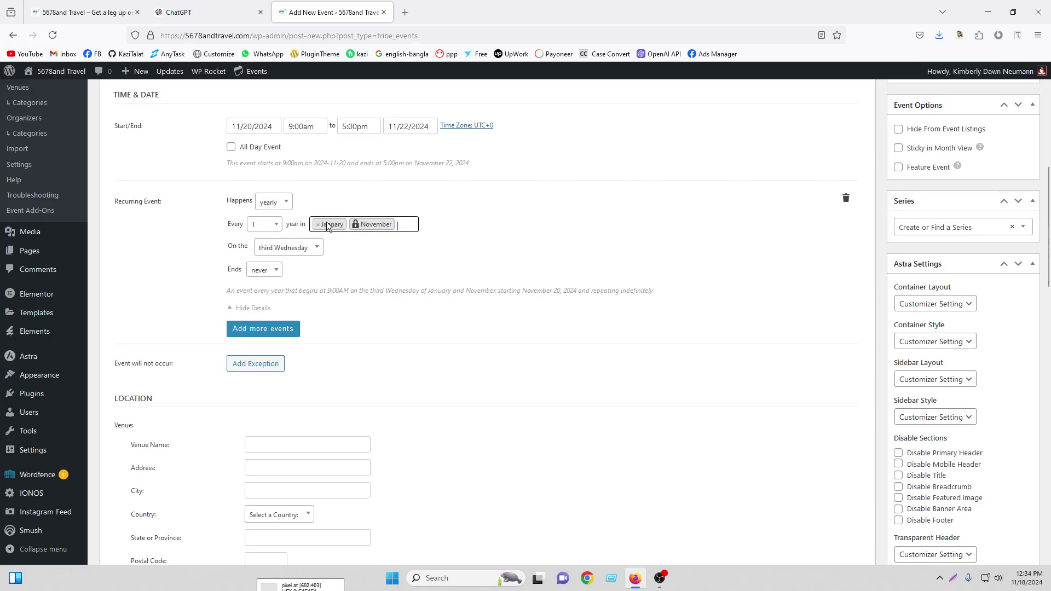
{"action": "left_click", "coordinate": [288, 248]}
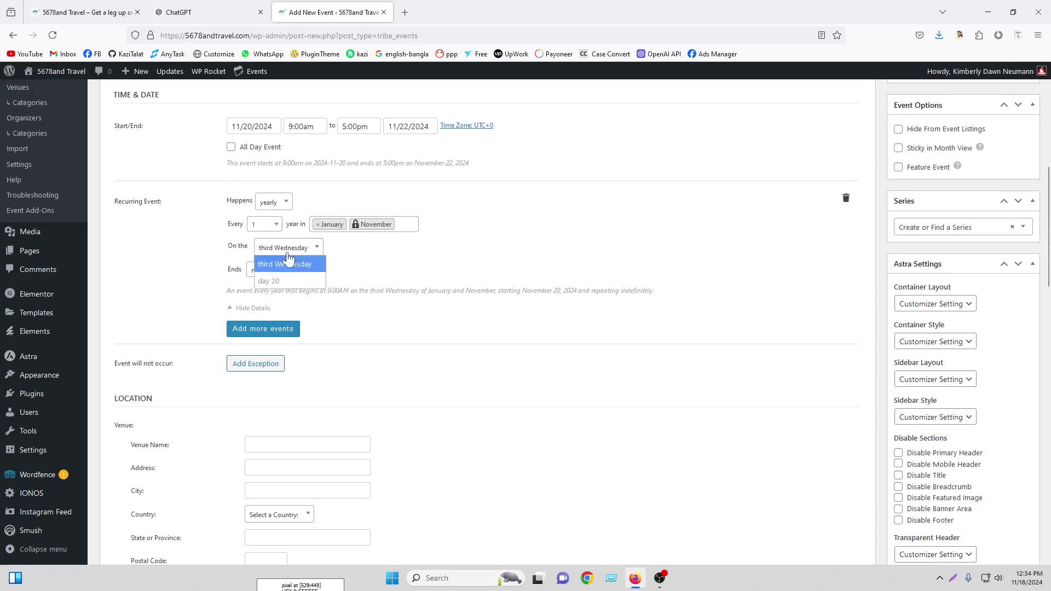
{"action": "left_click", "coordinate": [287, 263]}
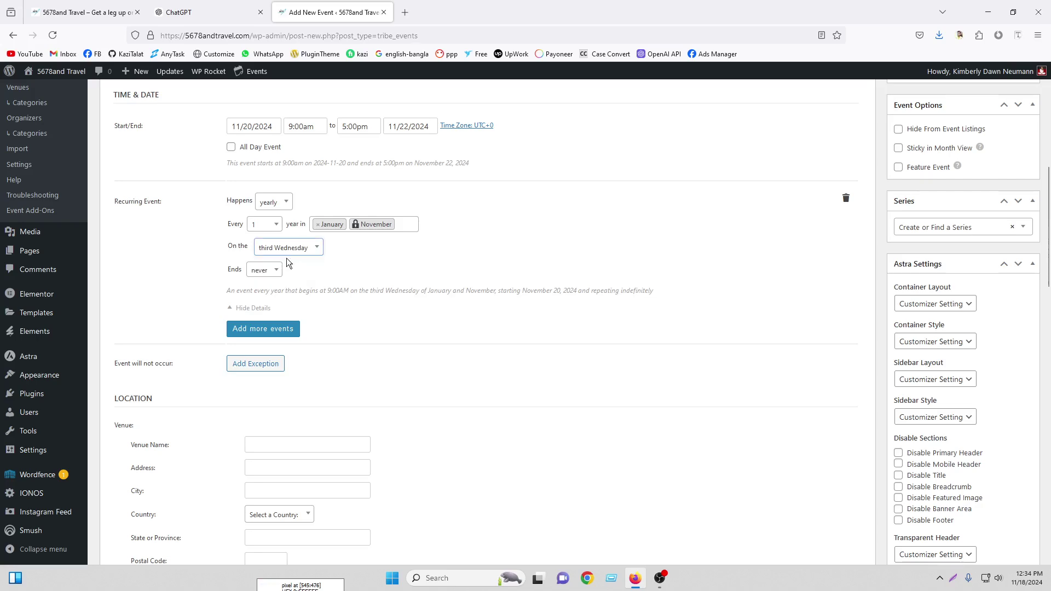
{"action": "left_click", "coordinate": [316, 249]}
{"action": "scroll", "coordinate": [315, 252], "scroll_direction": "up", "scroll_amount": 6}
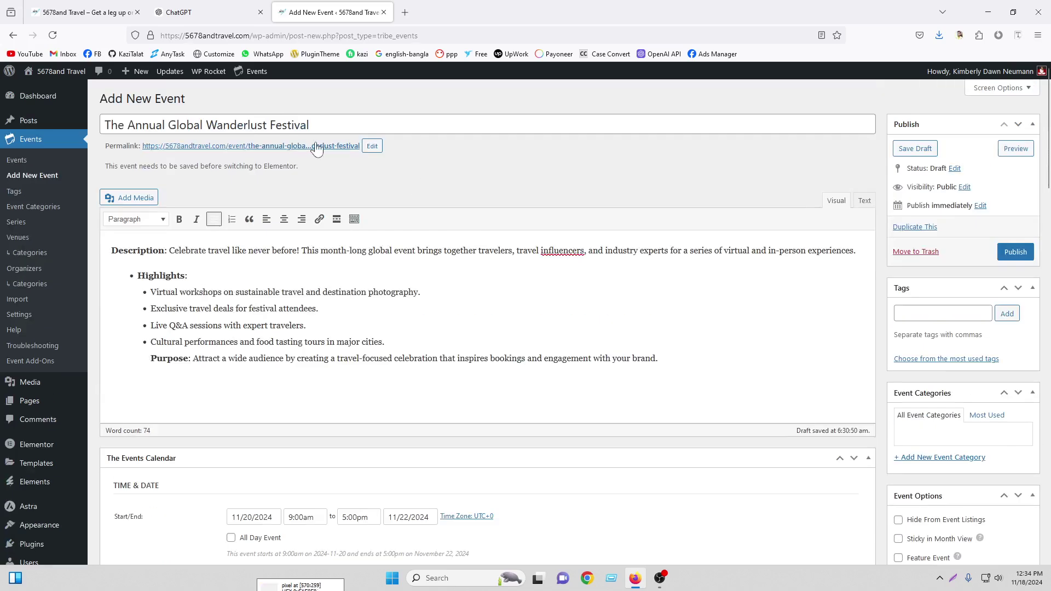
{"action": "scroll", "coordinate": [335, 231], "scroll_direction": "down", "scroll_amount": 7}
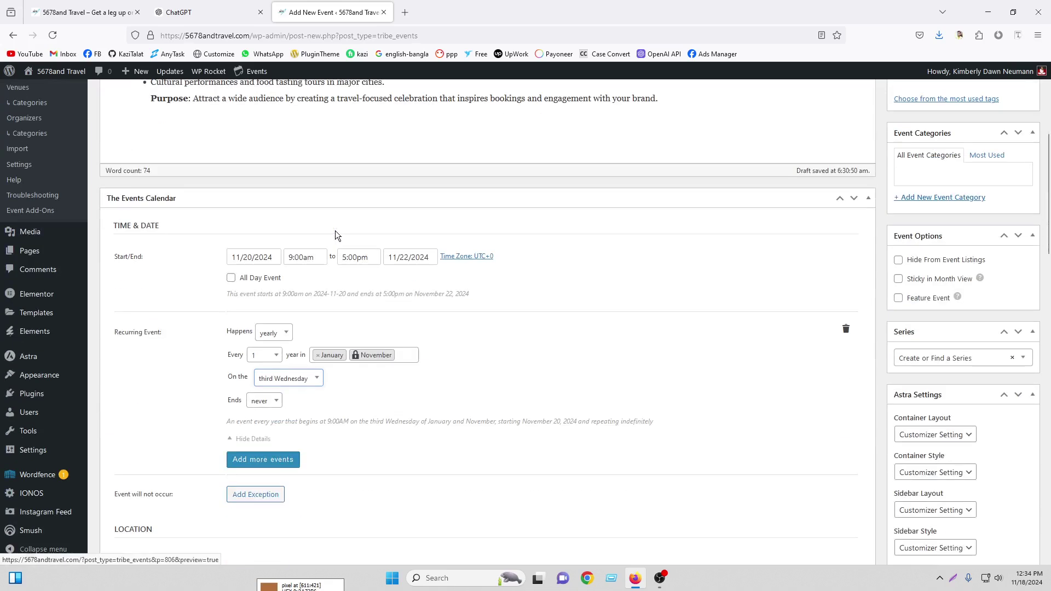
{"action": "left_click", "coordinate": [270, 205]}
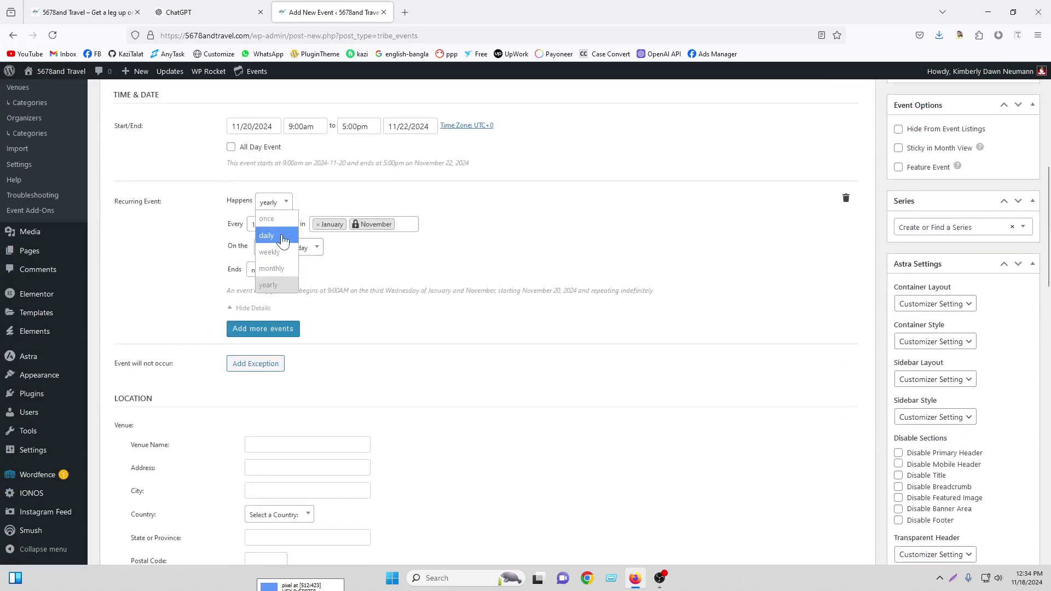
{"action": "left_click", "coordinate": [267, 219]}
{"action": "left_click", "coordinate": [279, 224]}
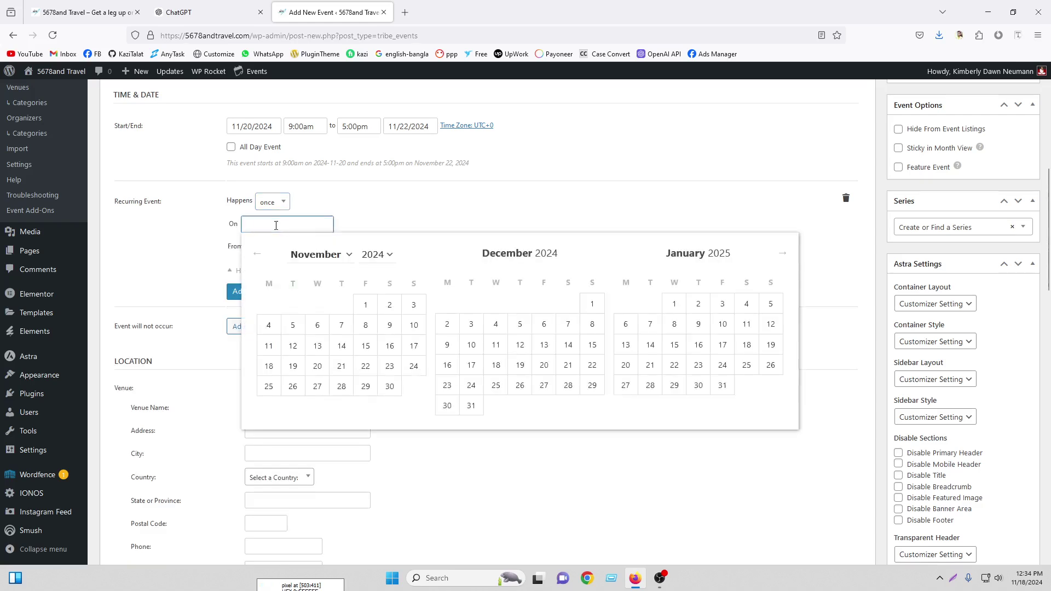
{"action": "left_click", "coordinate": [384, 222]}
{"action": "left_click", "coordinate": [261, 228]}
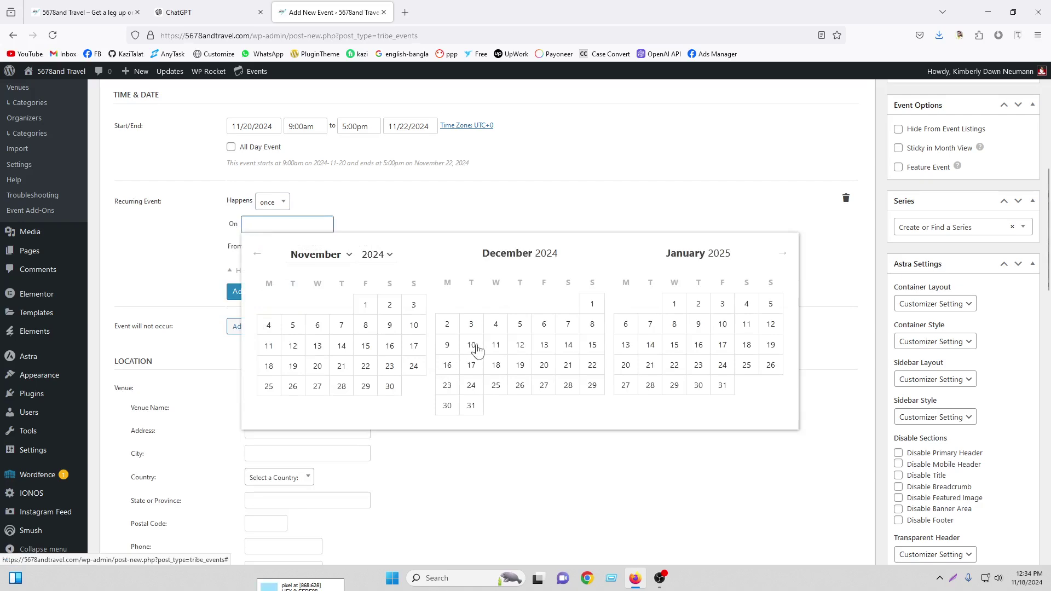
{"action": "left_click", "coordinate": [413, 218]}
{"action": "scroll", "coordinate": [428, 284], "scroll_direction": "up", "scroll_amount": 1}
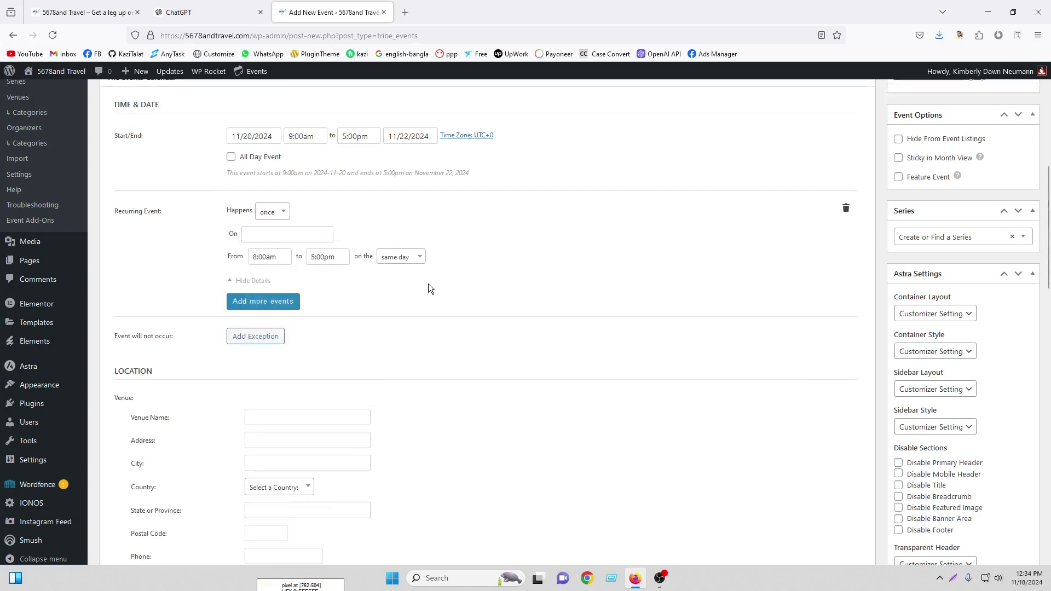
{"action": "scroll", "coordinate": [430, 288], "scroll_direction": "up", "scroll_amount": 10}
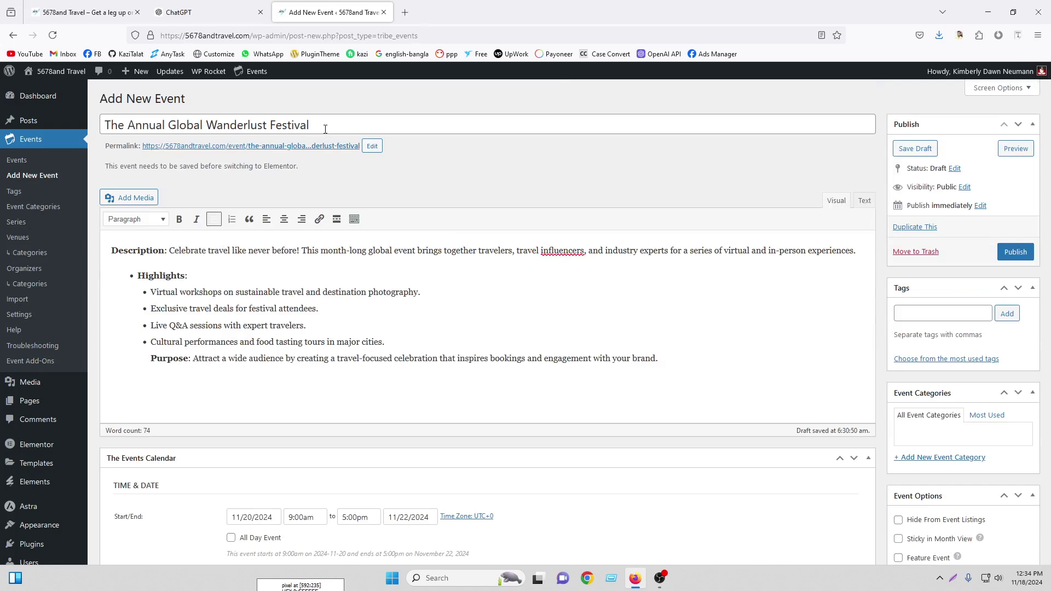
{"action": "scroll", "coordinate": [473, 332], "scroll_direction": "down", "scroll_amount": 3}
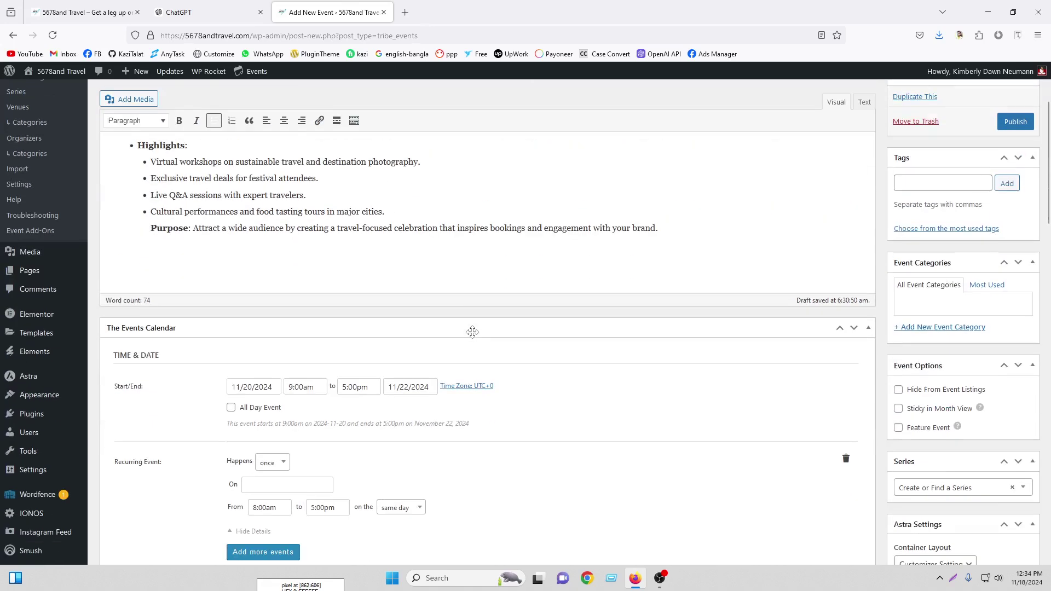
{"action": "scroll", "coordinate": [473, 332], "scroll_direction": "up", "scroll_amount": 3}
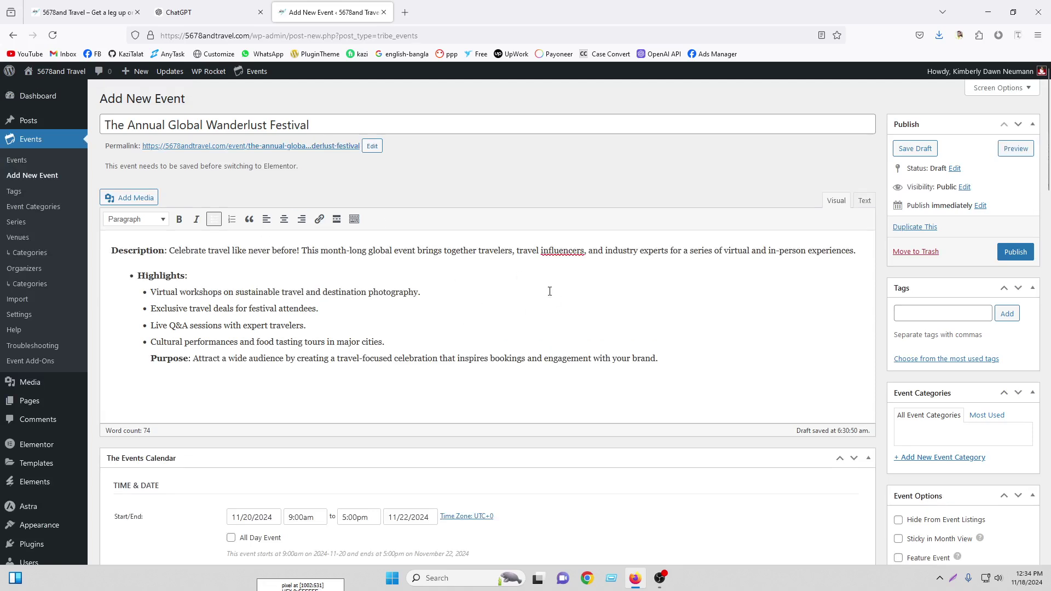
{"action": "scroll", "coordinate": [550, 290], "scroll_direction": "down", "scroll_amount": 6}
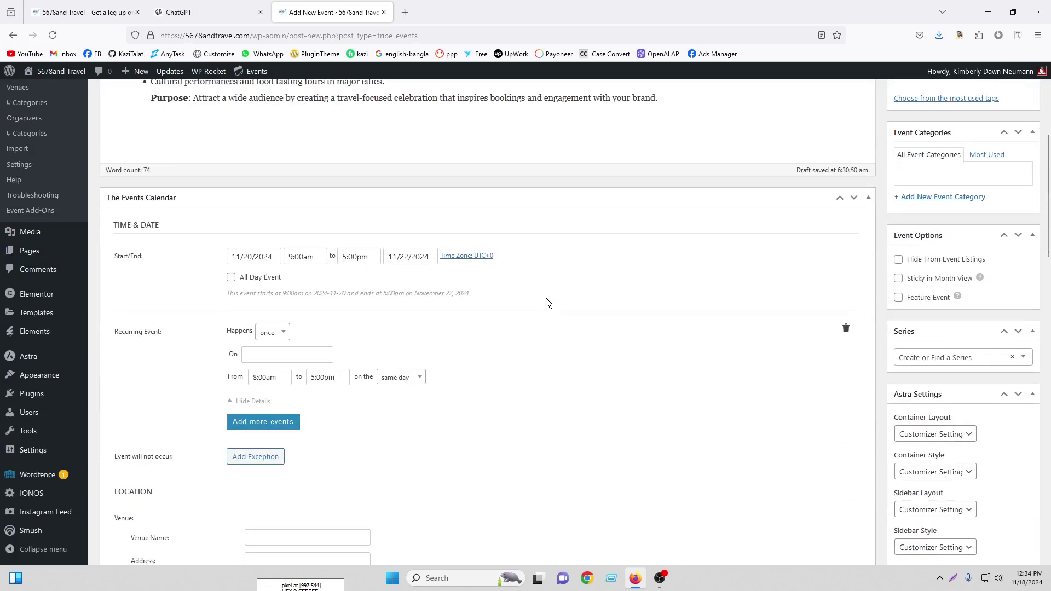
{"action": "left_click", "coordinate": [272, 332]}
{"action": "left_click", "coordinate": [273, 370]}
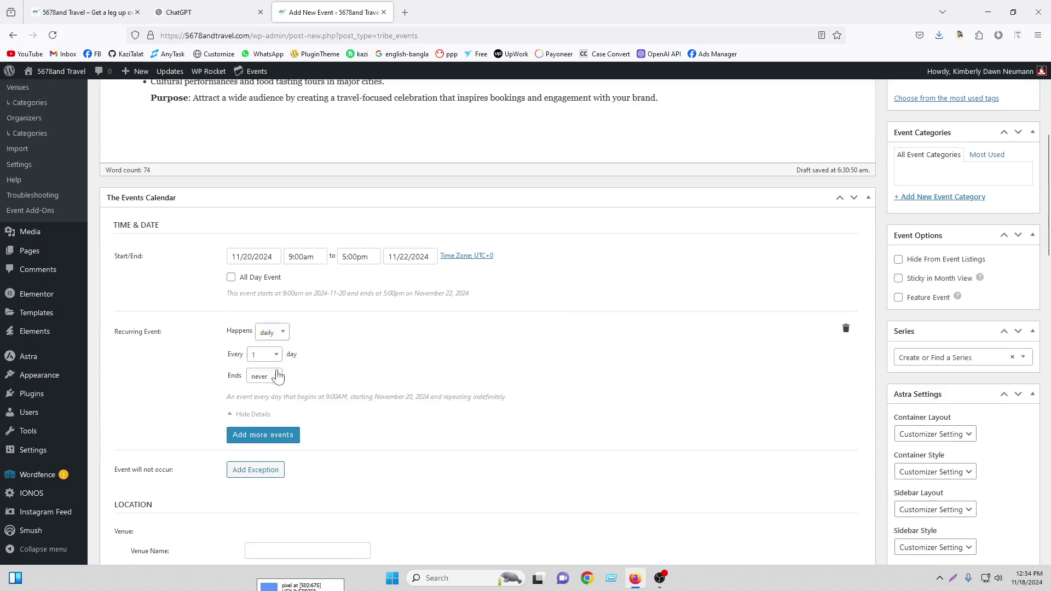
{"action": "left_click", "coordinate": [265, 357]}
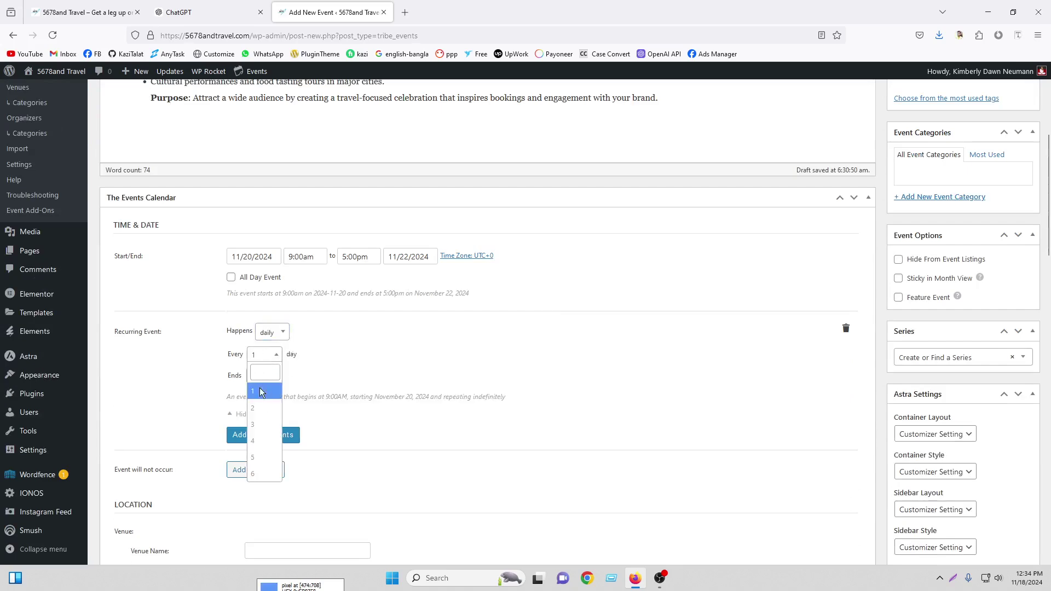
{"action": "left_click", "coordinate": [260, 391]}
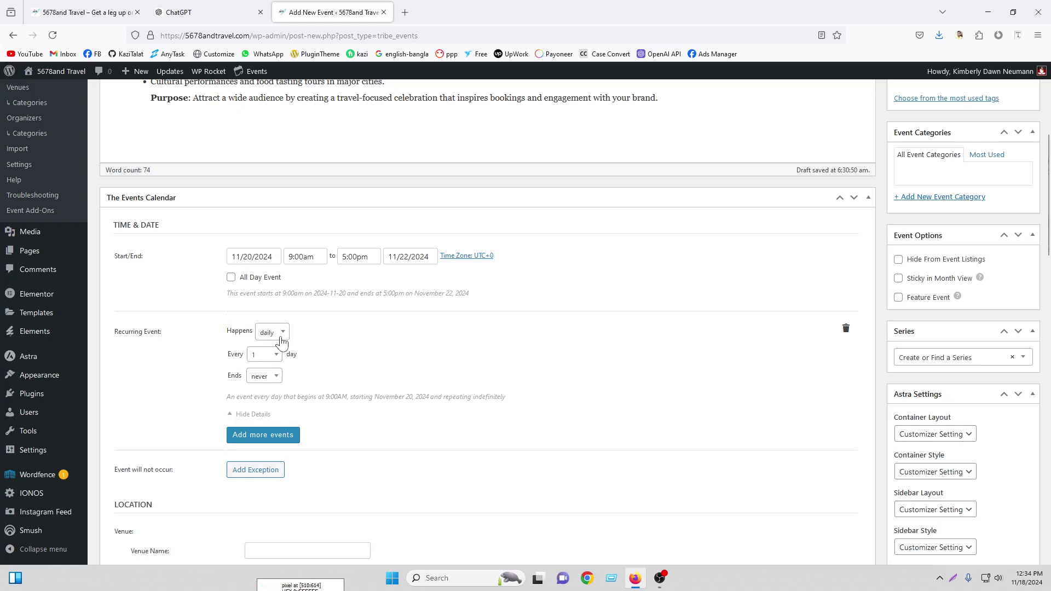
{"action": "left_click", "coordinate": [264, 355]}
{"action": "left_click", "coordinate": [271, 335]}
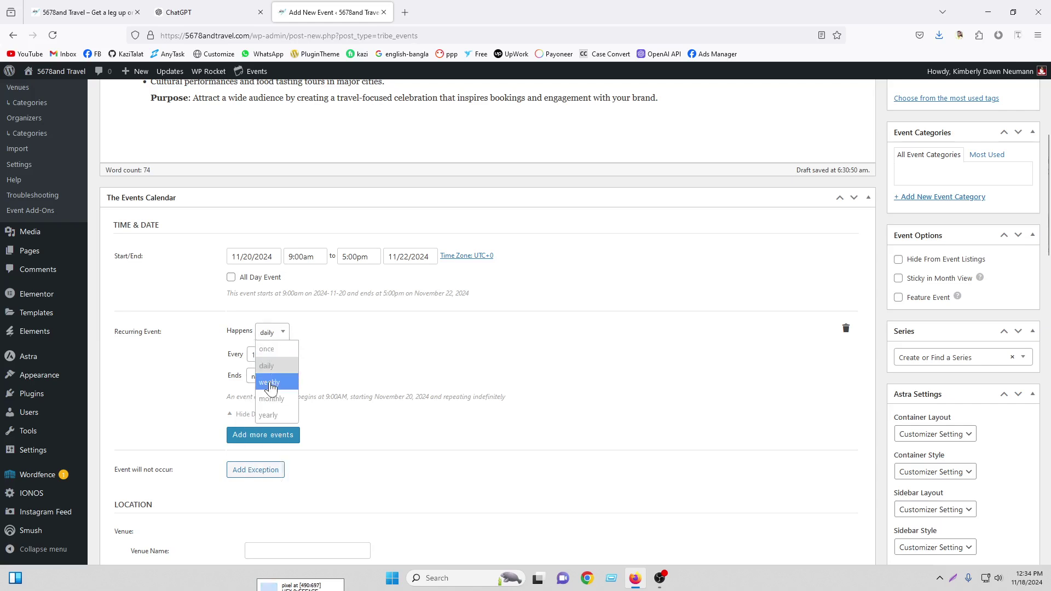
{"action": "left_click", "coordinate": [265, 380]}
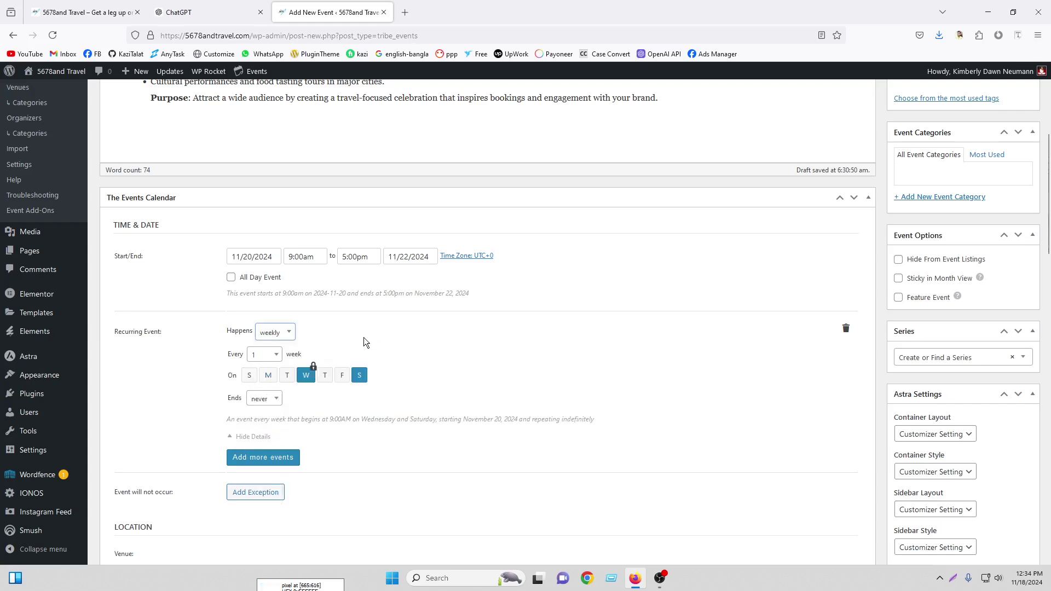
{"action": "left_click", "coordinate": [263, 355]}
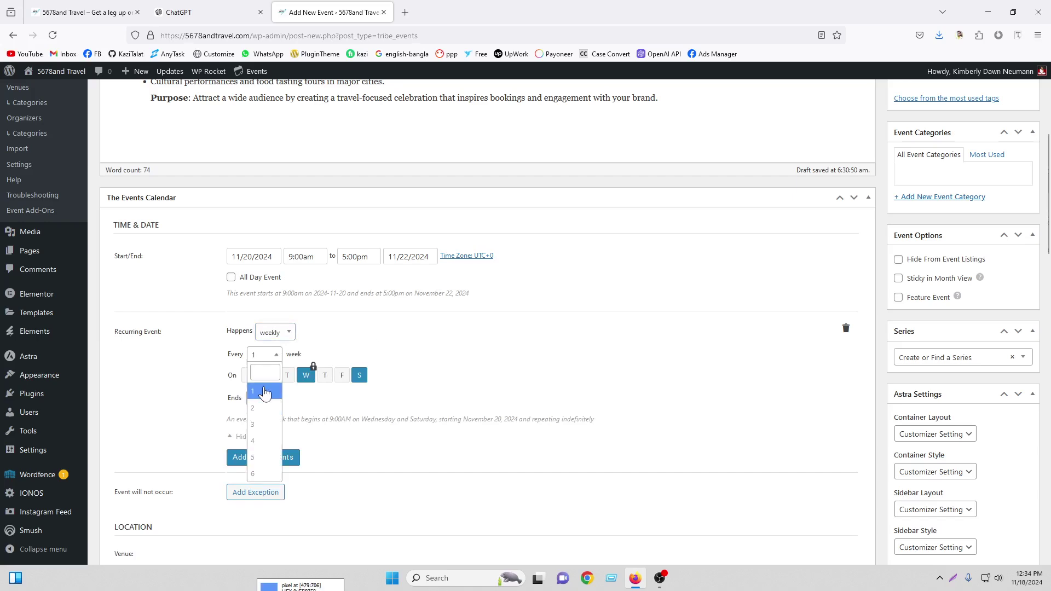
{"action": "left_click", "coordinate": [268, 425]}
{"action": "left_click", "coordinate": [270, 355]}
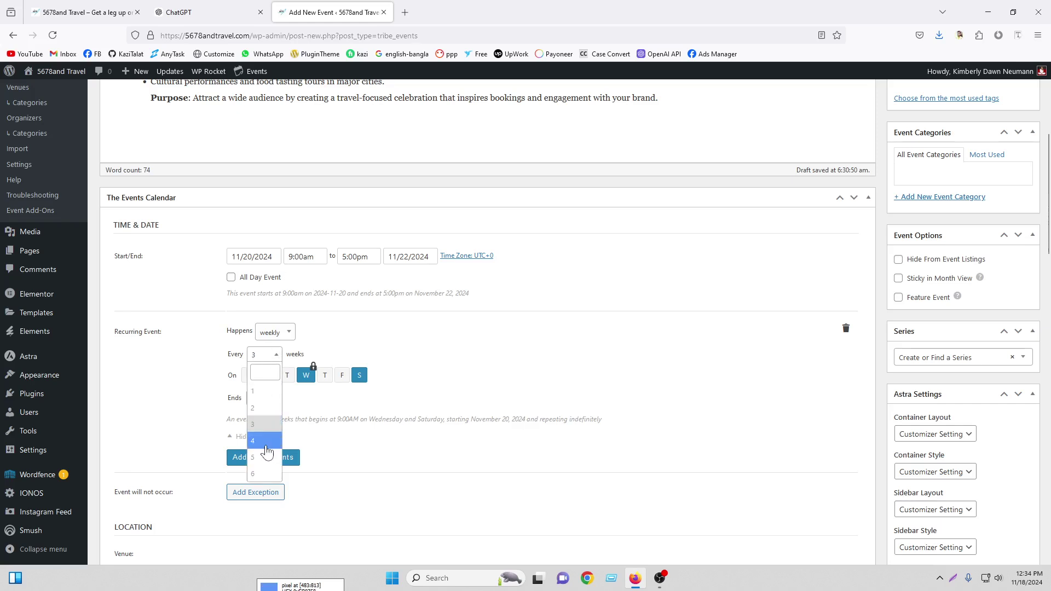
{"action": "left_click", "coordinate": [258, 391]}
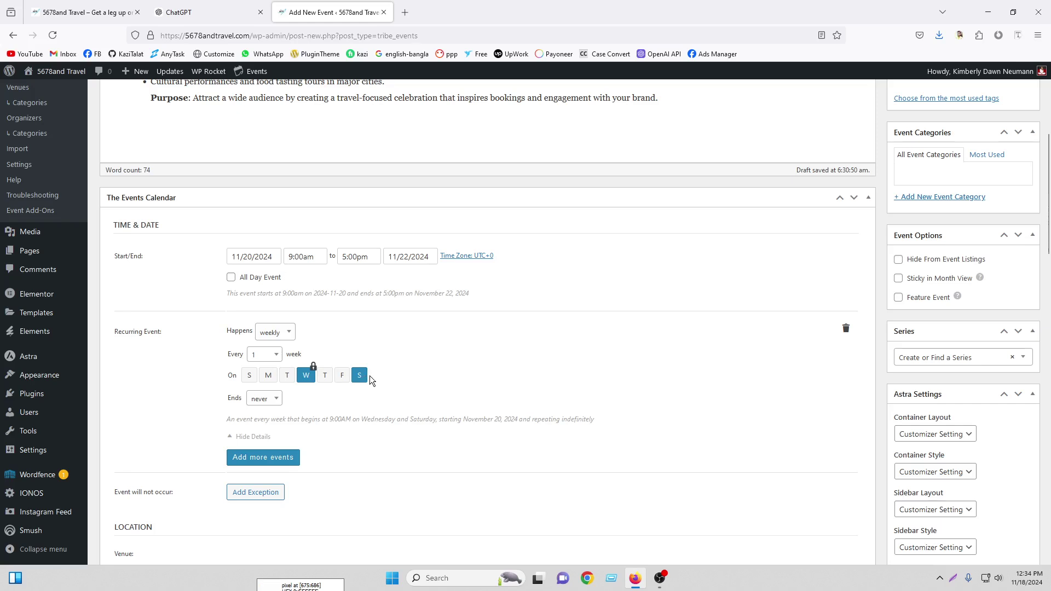
{"action": "left_click", "coordinate": [268, 400]}
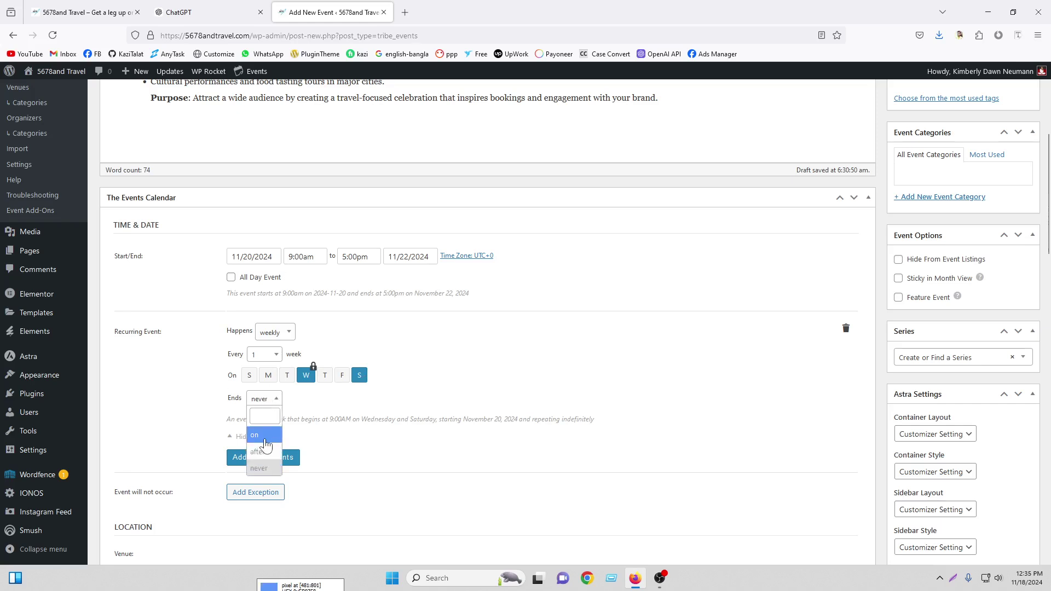
{"action": "left_click", "coordinate": [267, 438]}
{"action": "left_click", "coordinate": [304, 399]}
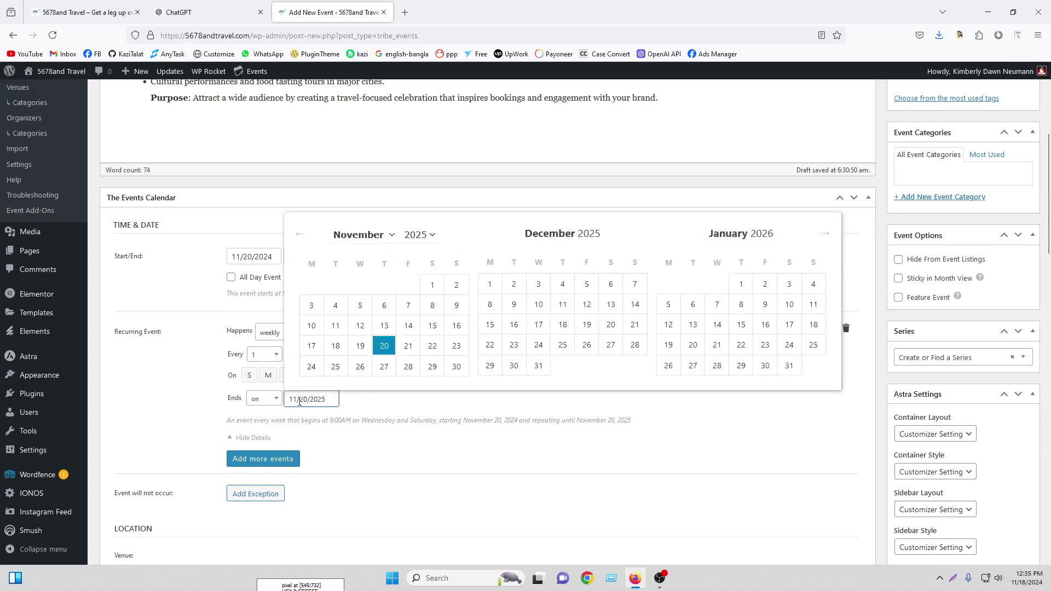
{"action": "left_click", "coordinate": [369, 396]}
{"action": "left_click", "coordinate": [320, 395]}
{"action": "left_click", "coordinate": [384, 400]}
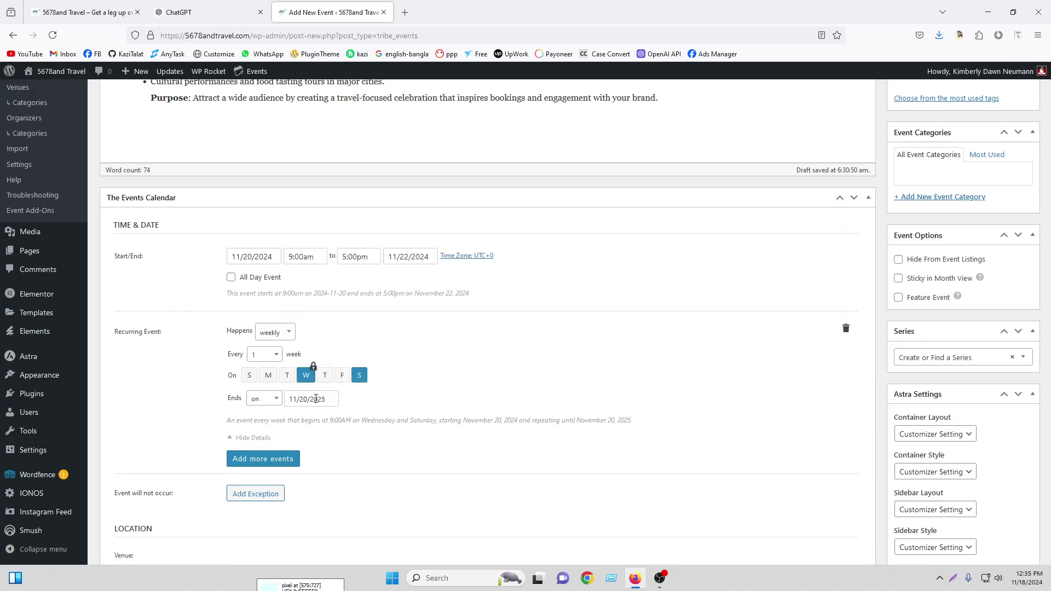
{"action": "left_click", "coordinate": [274, 400]}
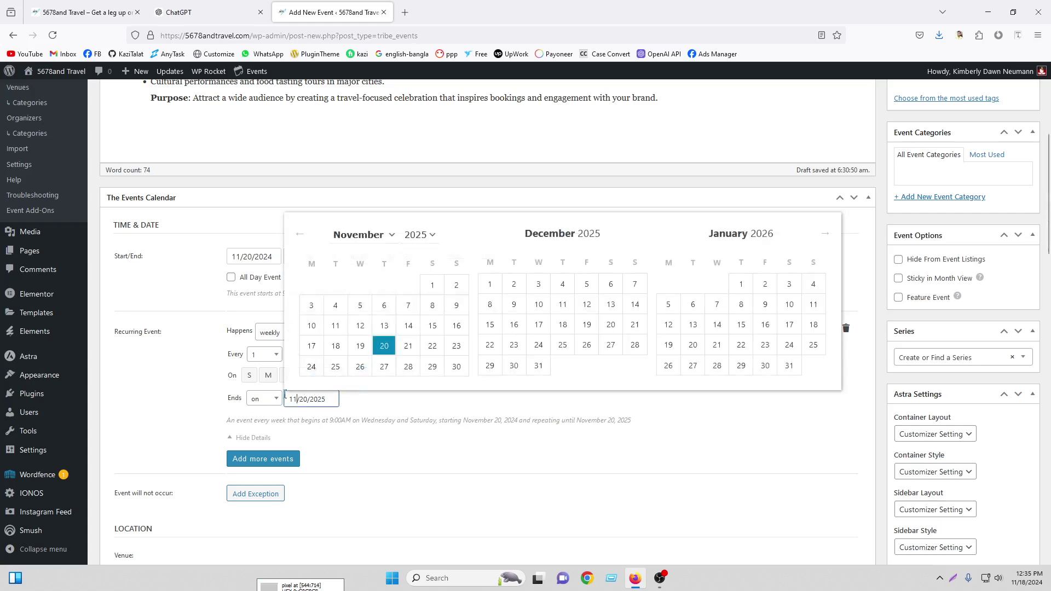
{"action": "left_click", "coordinate": [258, 451]}
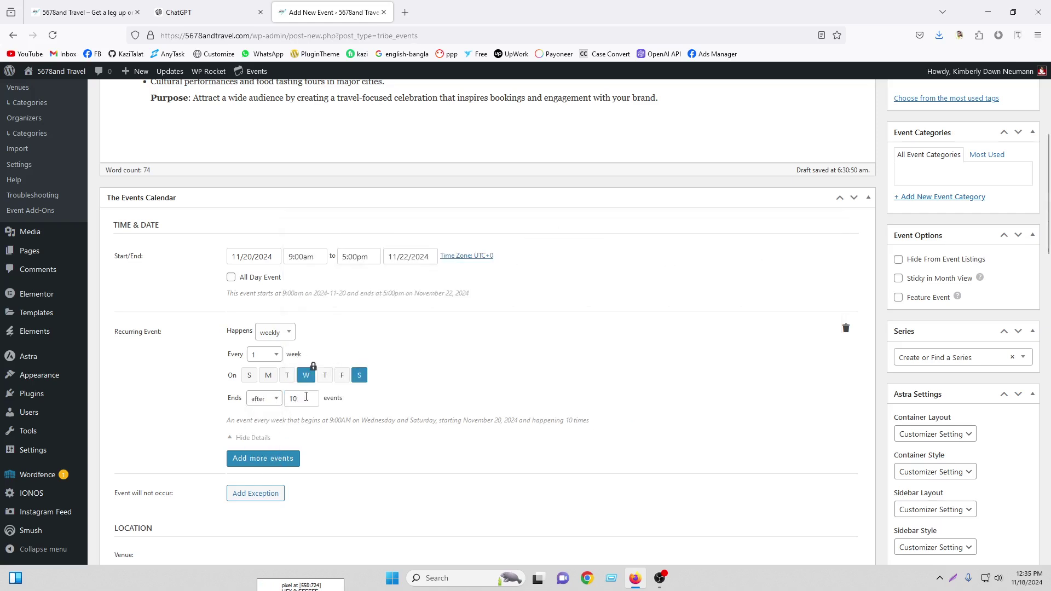
{"action": "left_click", "coordinate": [264, 399]}
{"action": "left_click", "coordinate": [259, 472]}
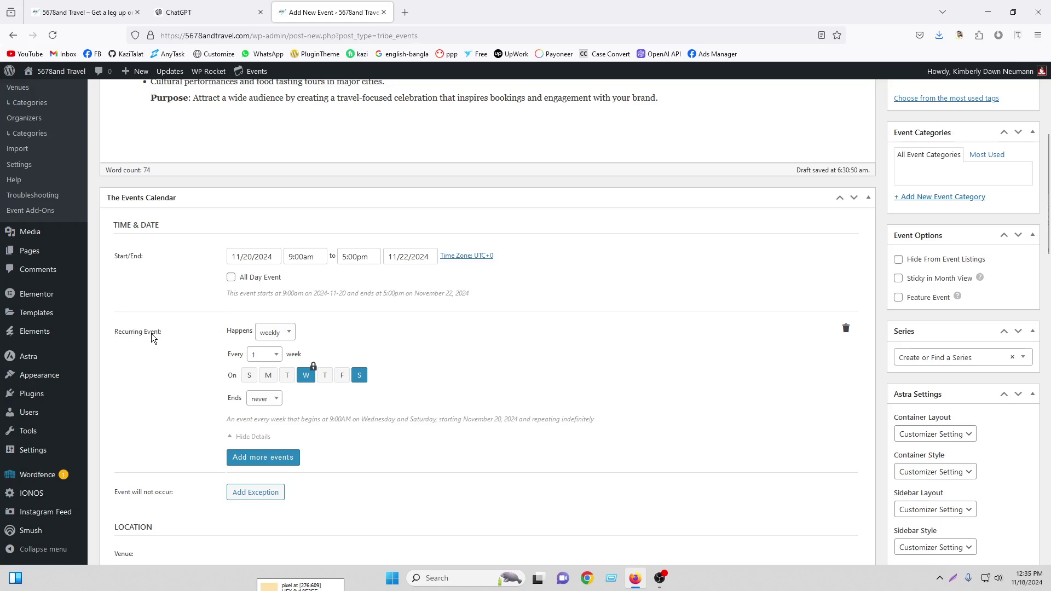
{"action": "left_click", "coordinate": [846, 329]}
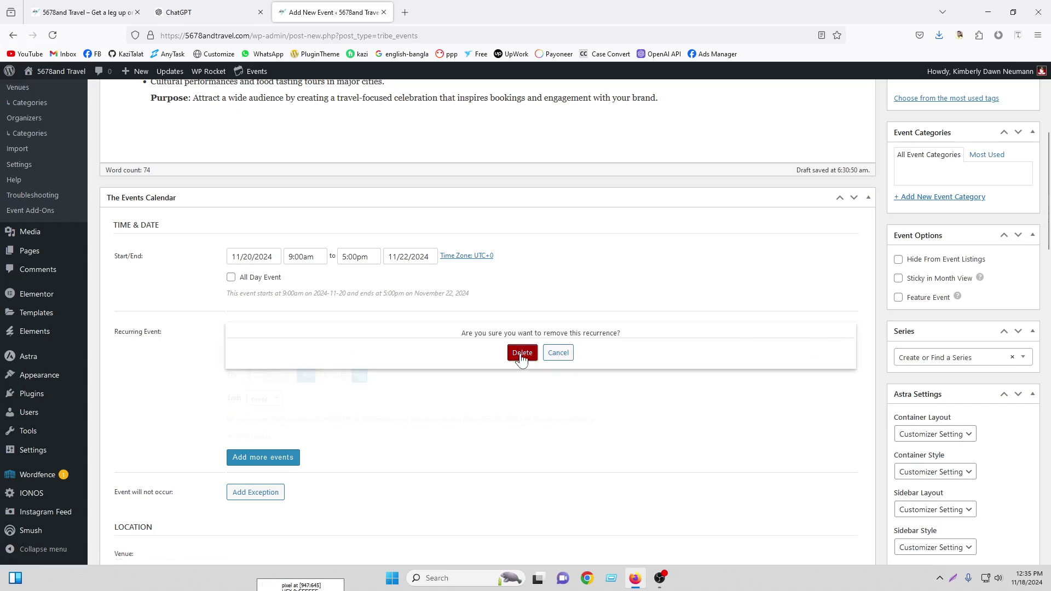
{"action": "left_click", "coordinate": [559, 352]}
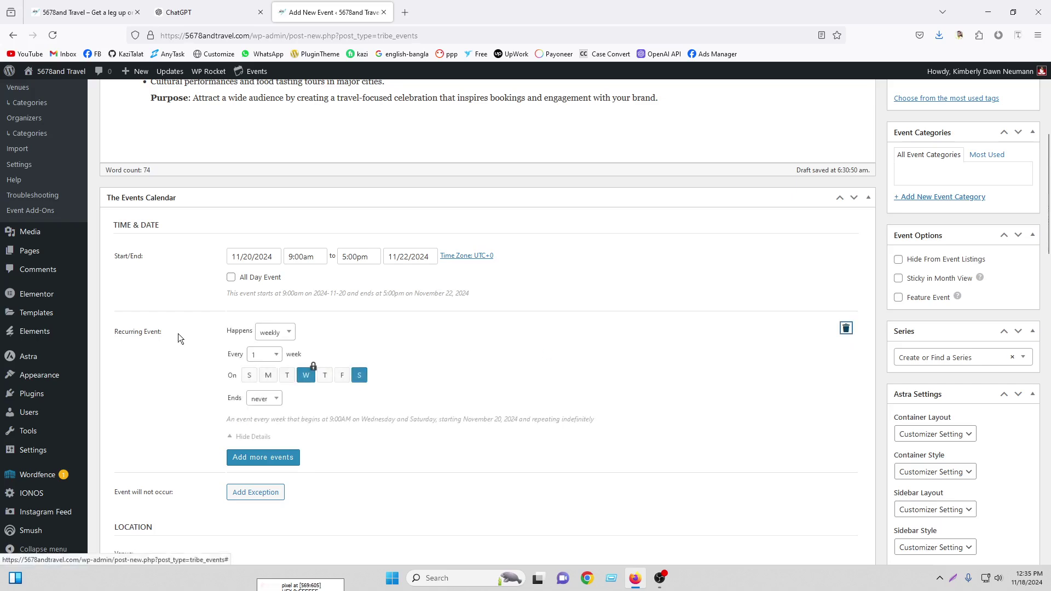
Add an empty recurrence exception, then delete it again
{"action": "scroll", "coordinate": [476, 292], "scroll_direction": "down", "scroll_amount": 5}
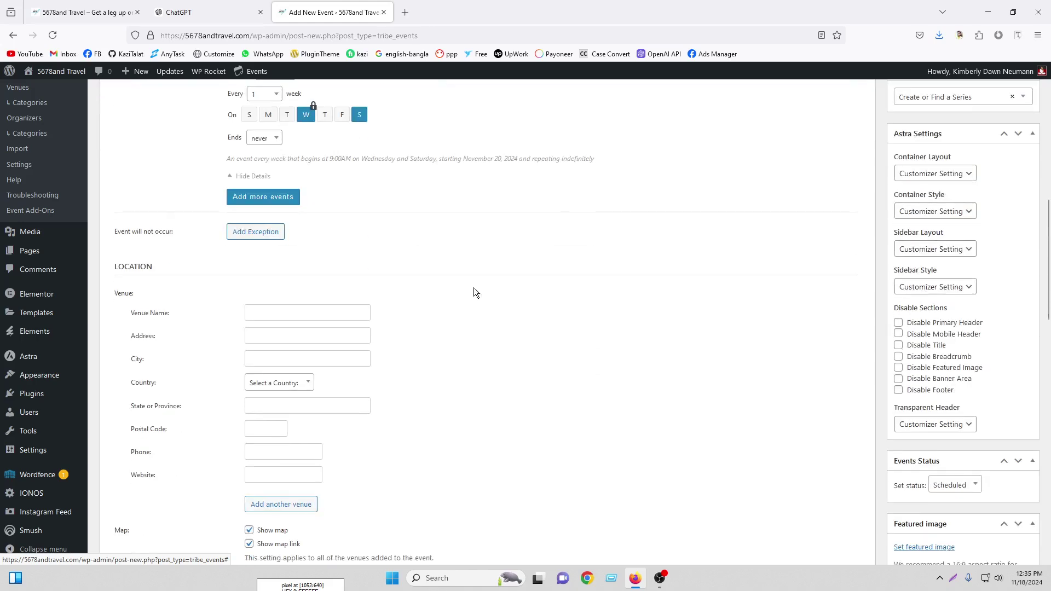
{"action": "left_click", "coordinate": [272, 236]}
{"action": "left_click", "coordinate": [276, 253]}
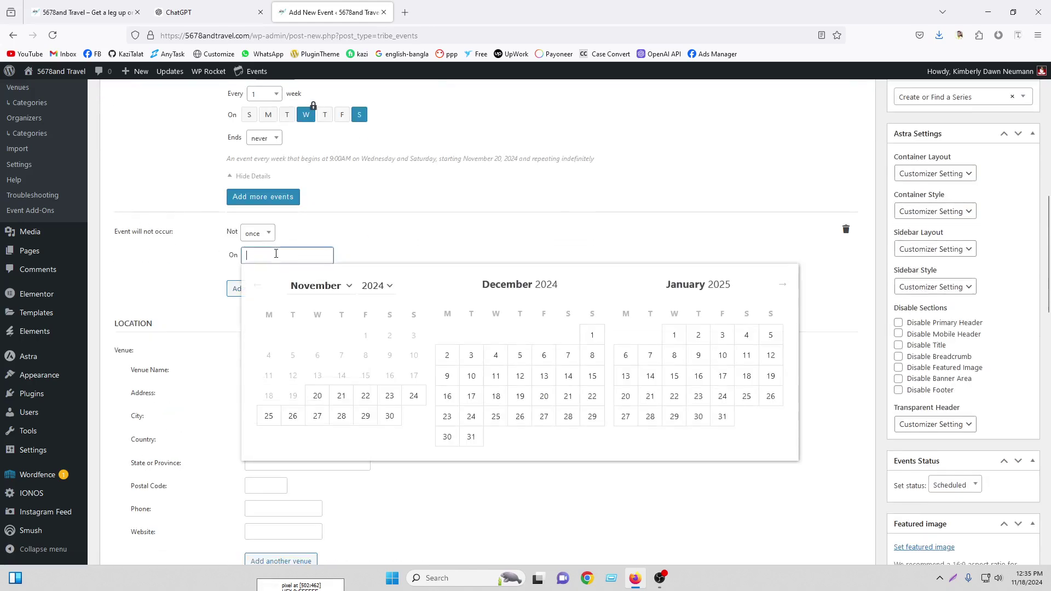
{"action": "left_click", "coordinate": [382, 243]}
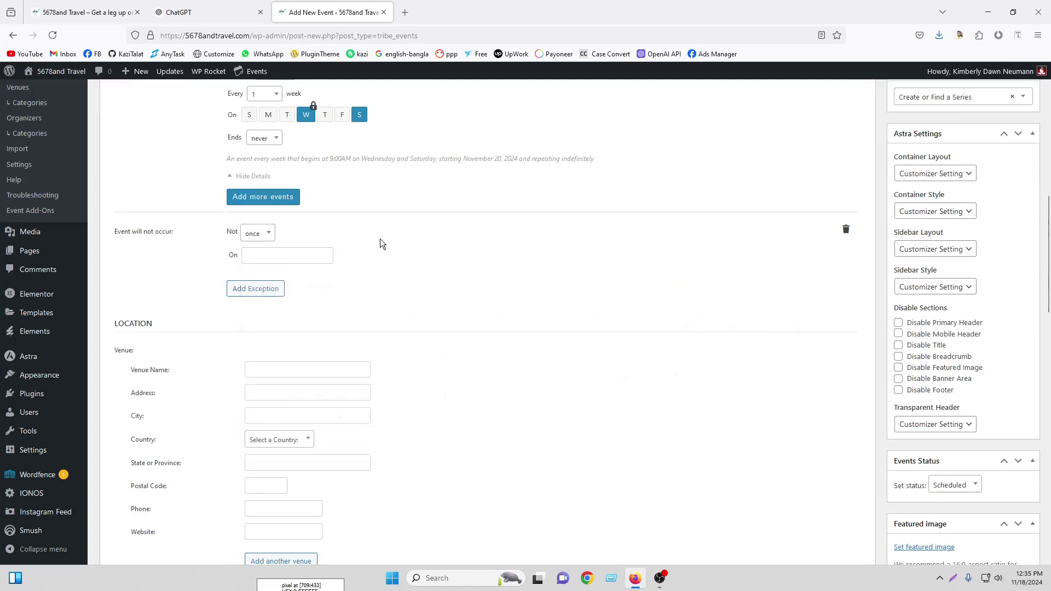
{"action": "left_click", "coordinate": [846, 230]}
{"action": "left_click", "coordinate": [522, 250]}
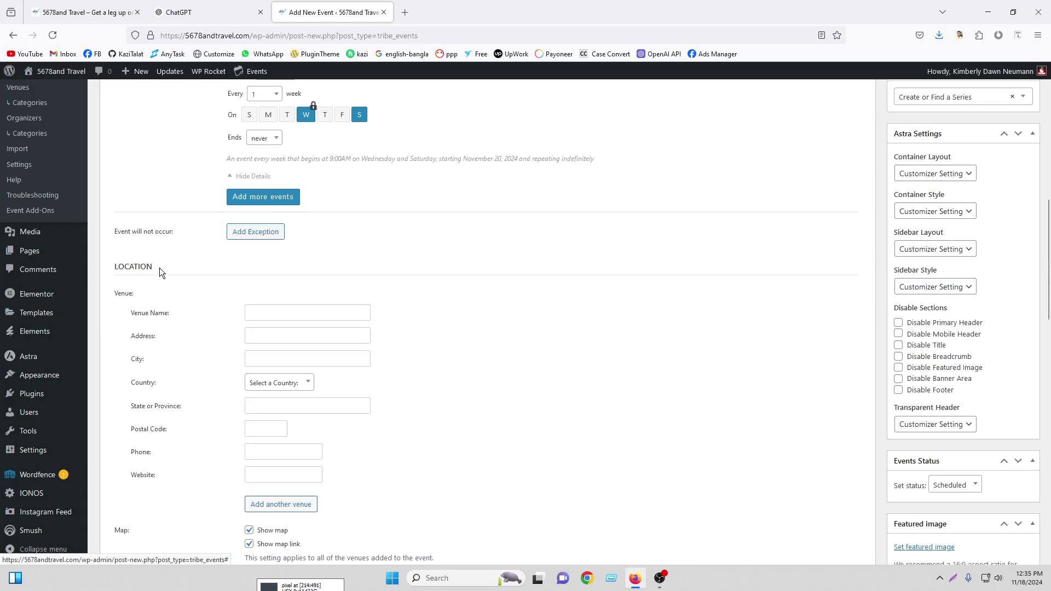
Enter 'Iccb Convention Hall' as the venue name and select it for copying
{"action": "scroll", "coordinate": [219, 266], "scroll_direction": "down", "scroll_amount": 2}
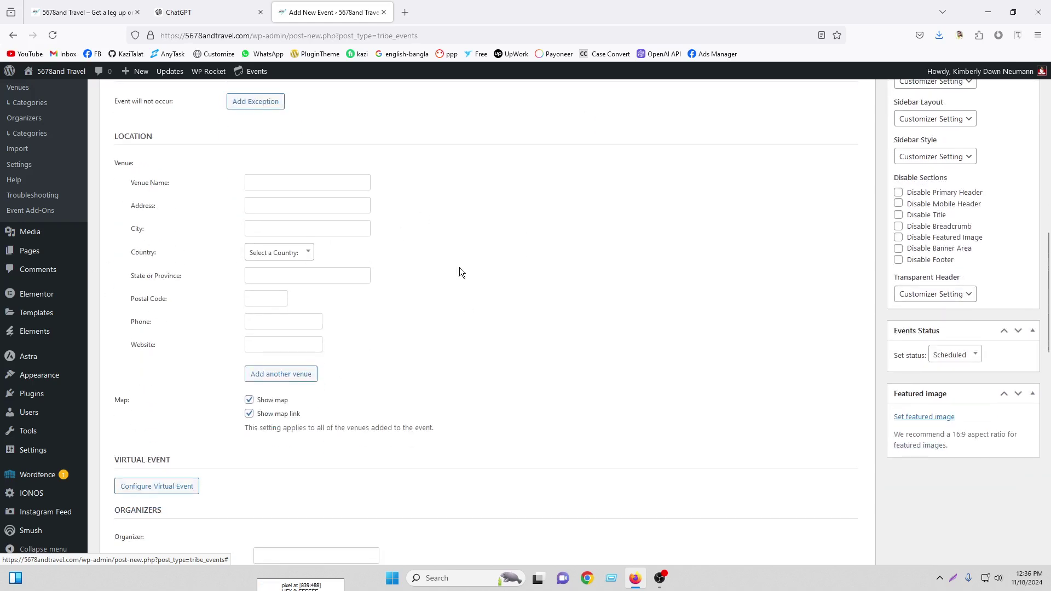
{"action": "left_click", "coordinate": [284, 185]}
{"action": "type", "text": "Iccb Conven"}
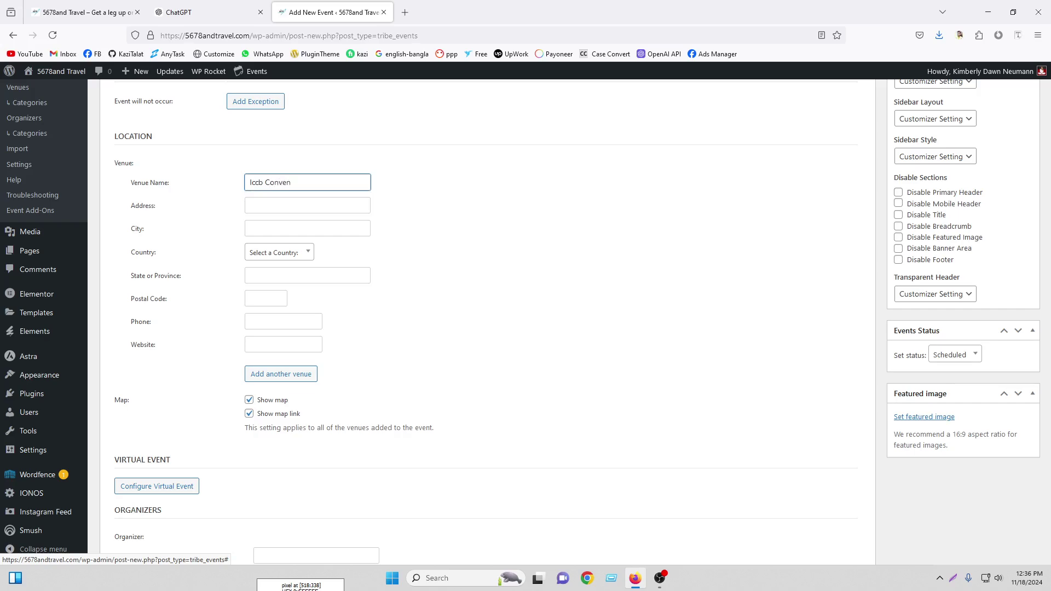
{"action": "type", "text": "ion Hall"}
{"action": "left_click", "coordinate": [306, 207]}
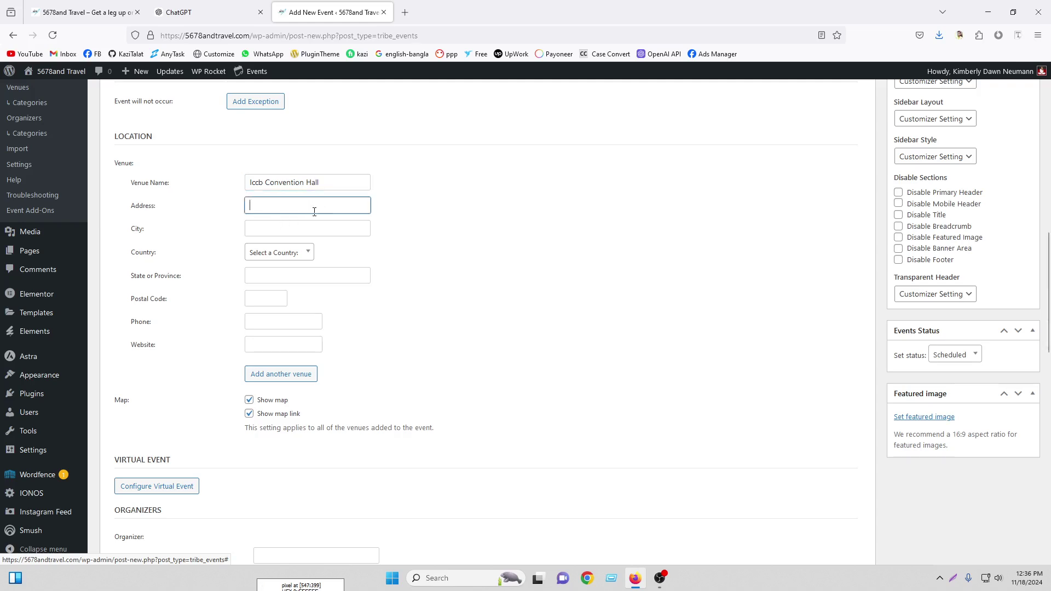
{"action": "triple_click", "coordinate": [333, 180]}
{"action": "right_click", "coordinate": [275, 183]}
Copy the venue name, search it in a new tab, and search for google map
{"action": "left_click", "coordinate": [307, 242]}
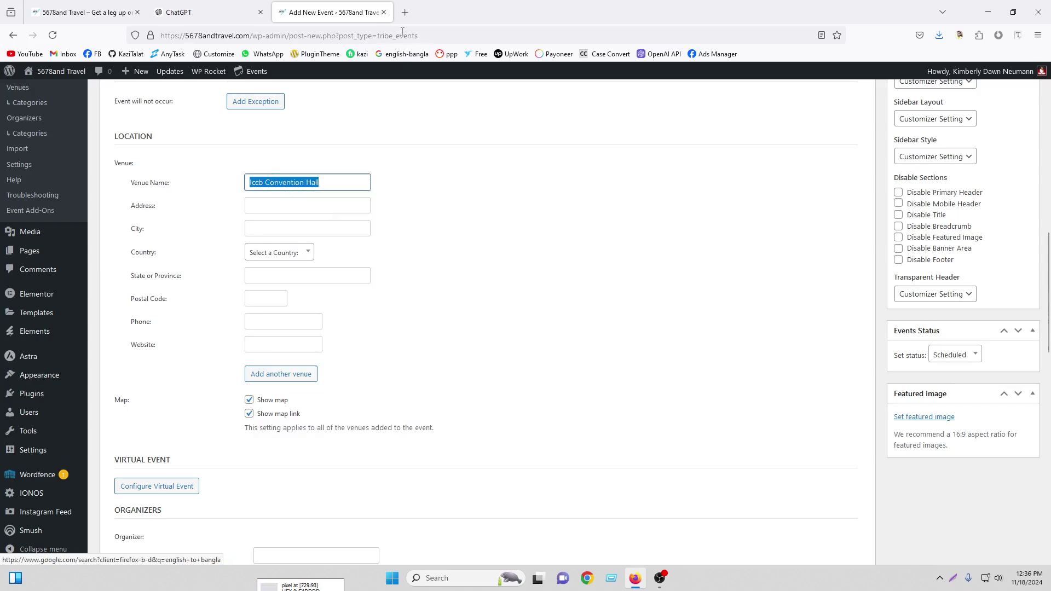
{"action": "left_click", "coordinate": [406, 12]}
{"action": "right_click", "coordinate": [382, 35]}
{"action": "left_click", "coordinate": [403, 132]}
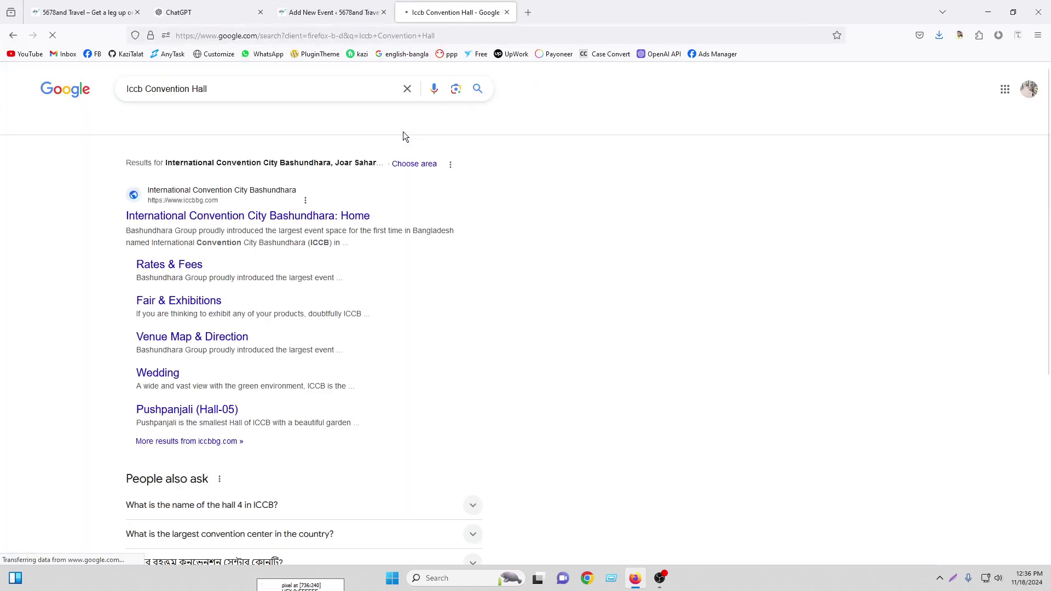
{"action": "left_click", "coordinate": [527, 12]}
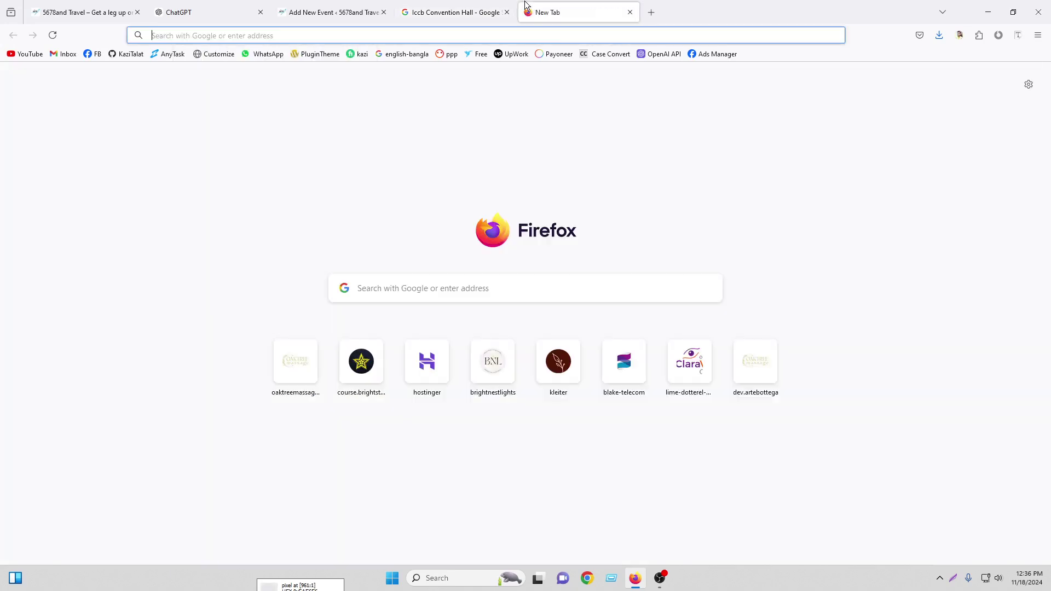
{"action": "type", "text": "google map"}
{"action": "key", "text": "Return"}
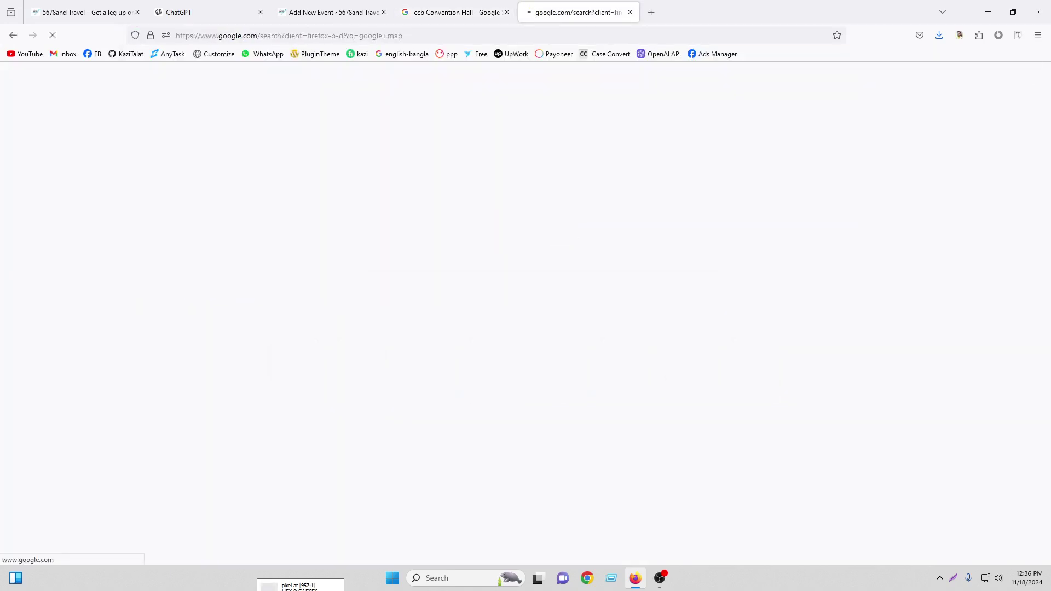
Find International Convention City Bashundhara on Google Maps and paste its full name as venue name
{"action": "left_click", "coordinate": [317, 7]}
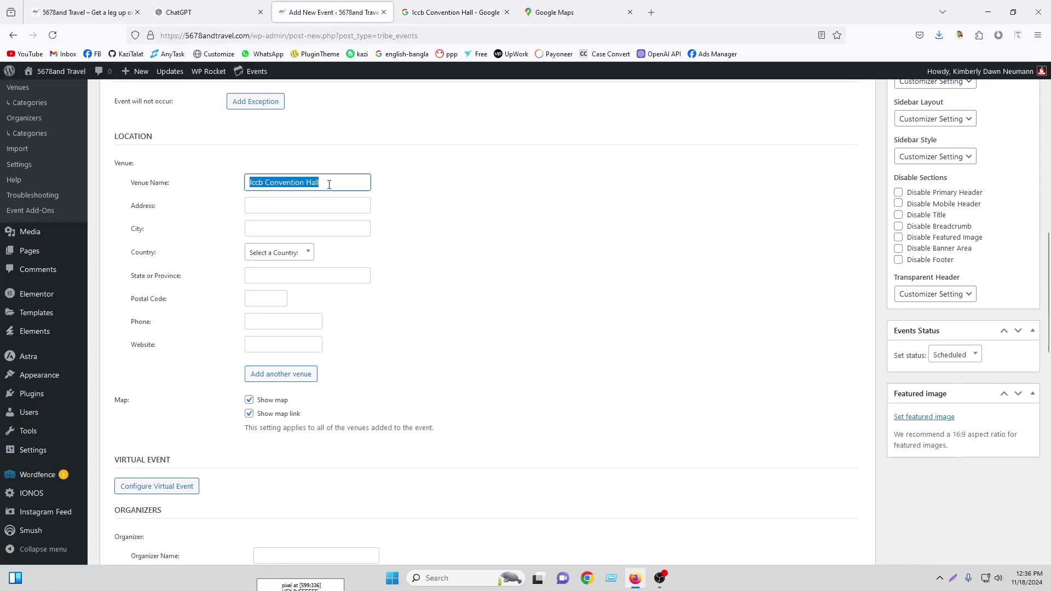
{"action": "left_click_drag", "start_coordinate": [560, 11], "coordinate": [487, 1]}
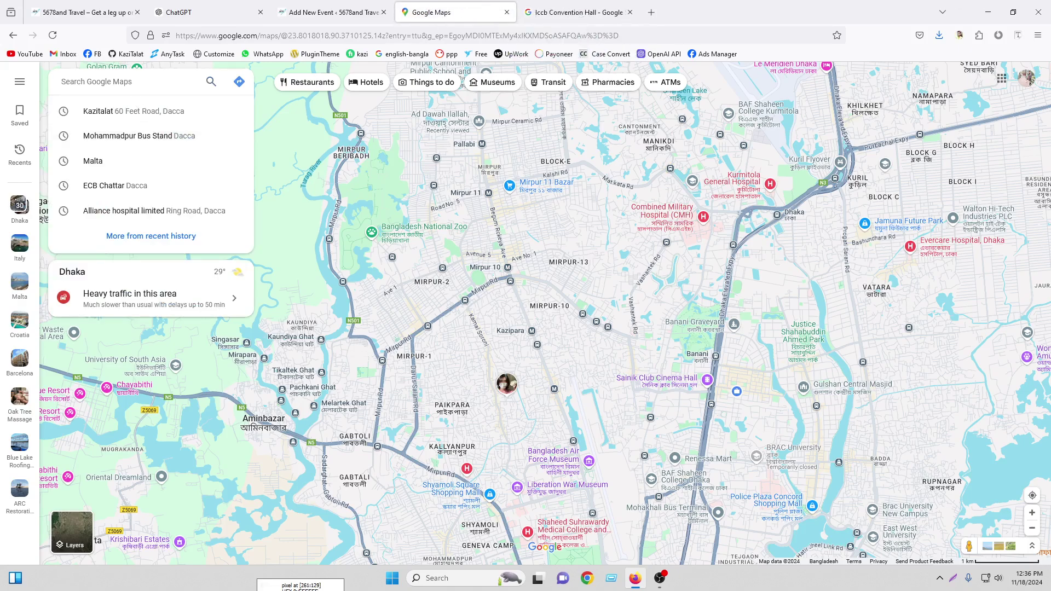
{"action": "type", "text": "idcb"}
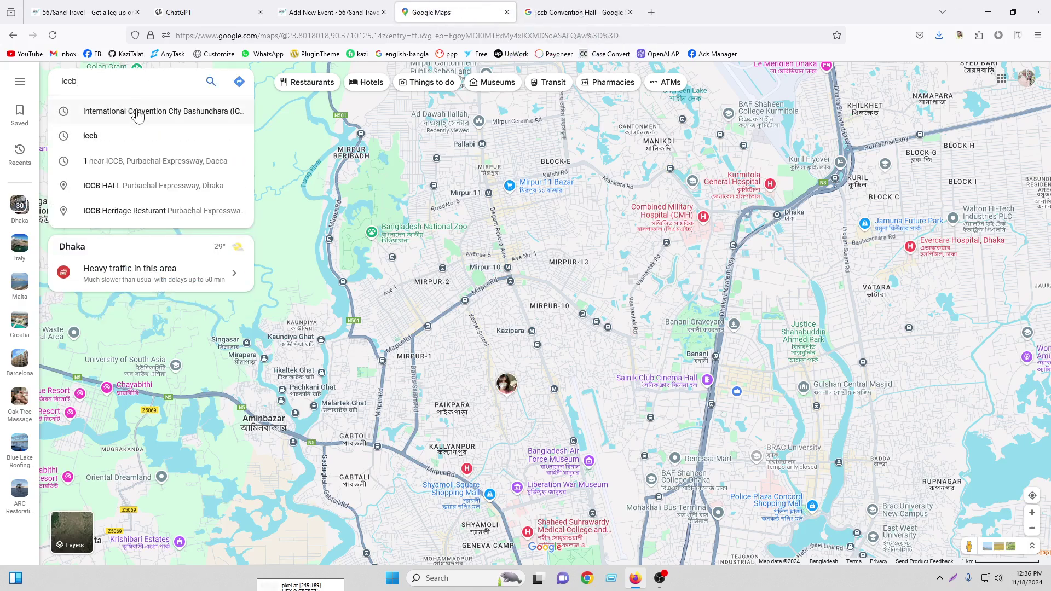
{"action": "left_click", "coordinate": [140, 111]}
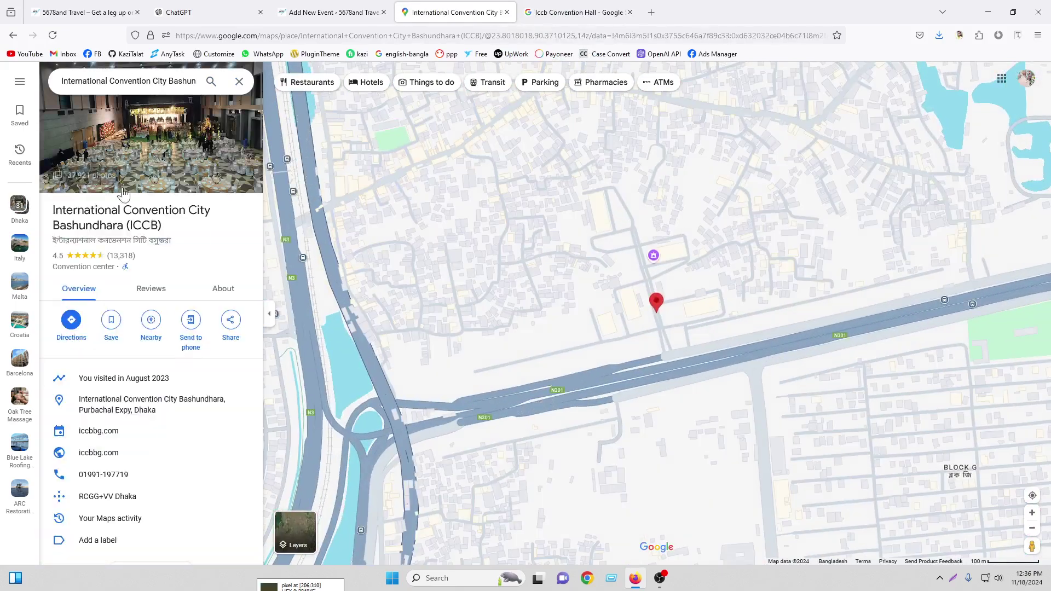
{"action": "left_click_drag", "start_coordinate": [163, 228], "coordinate": [54, 208]}
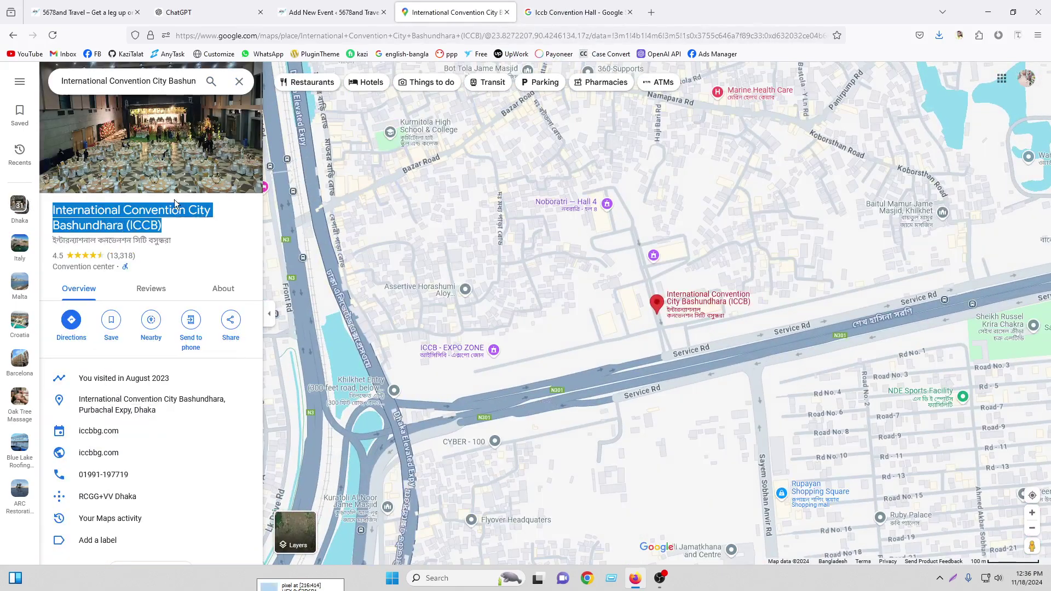
{"action": "left_click", "coordinate": [335, 6]}
{"action": "right_click", "coordinate": [310, 185]}
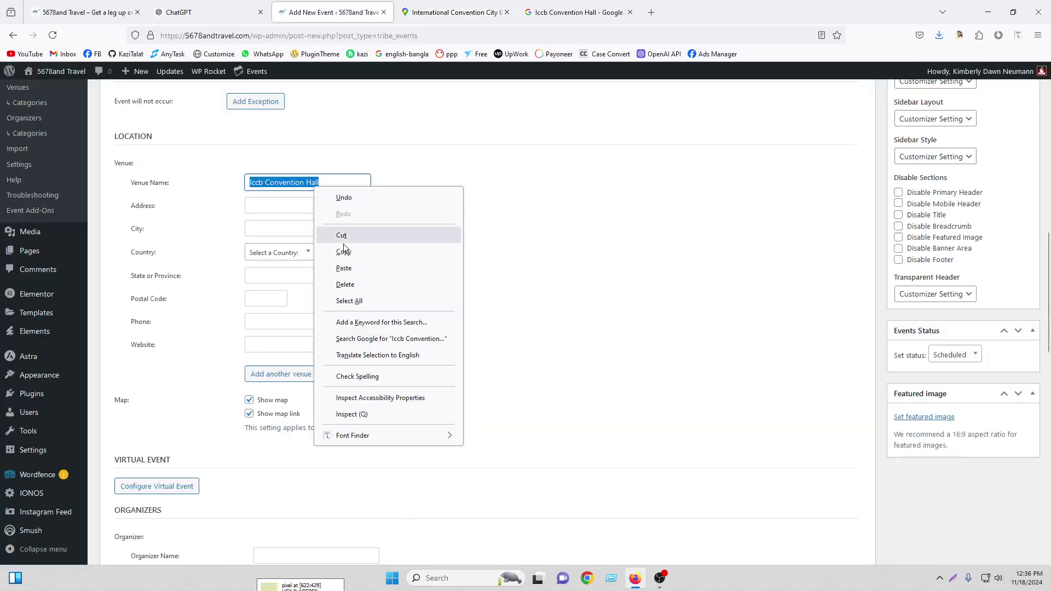
{"action": "left_click", "coordinate": [351, 269]}
Copy the ICCB address from Google Maps for the venue Address field
{"action": "left_click", "coordinate": [455, 12]}
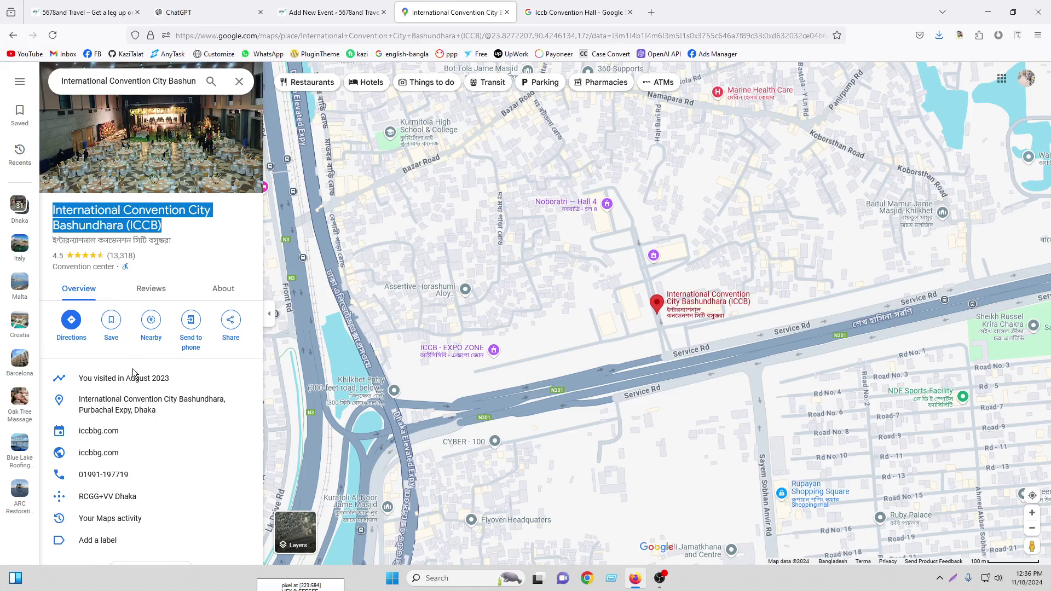
{"action": "left_click", "coordinate": [243, 400]}
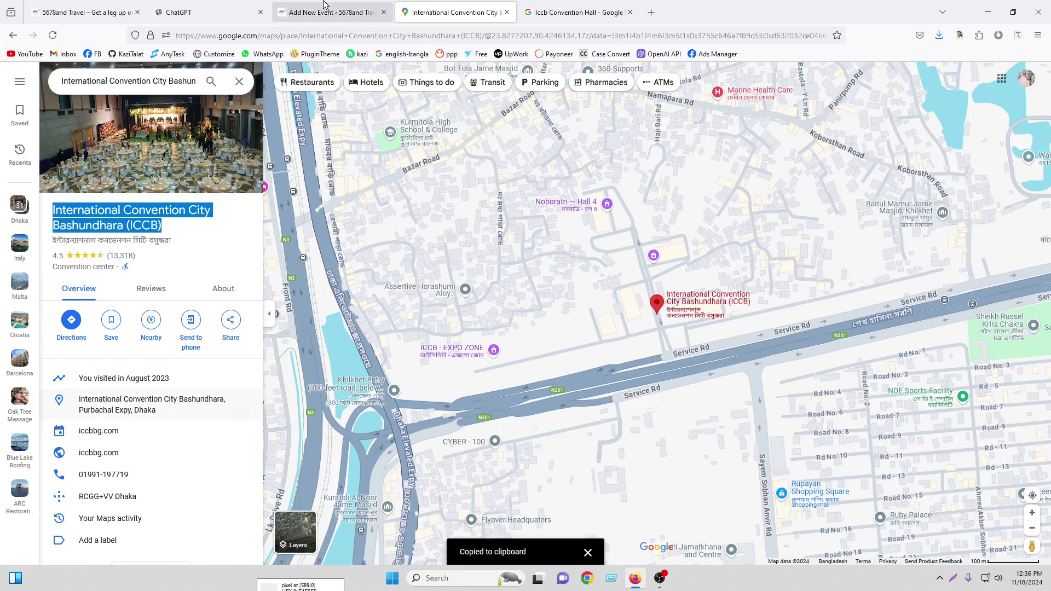
{"action": "left_click", "coordinate": [334, 12]}
{"action": "right_click", "coordinate": [270, 205]}
Paste the copied address, set the city to Dhaka and the country to Bangladesh
{"action": "left_click", "coordinate": [309, 284]}
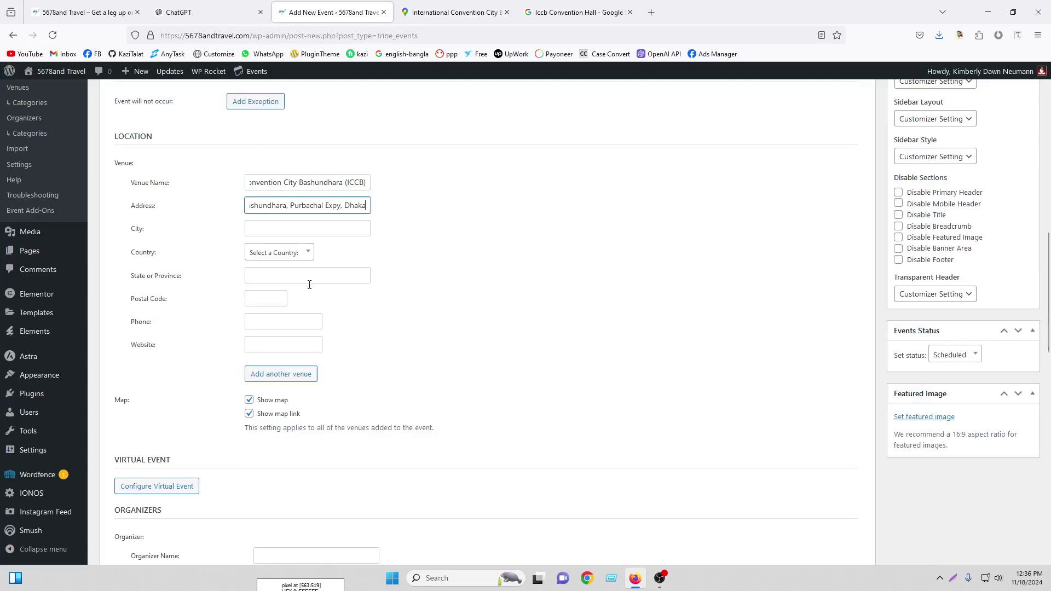
{"action": "left_click", "coordinate": [360, 233]}
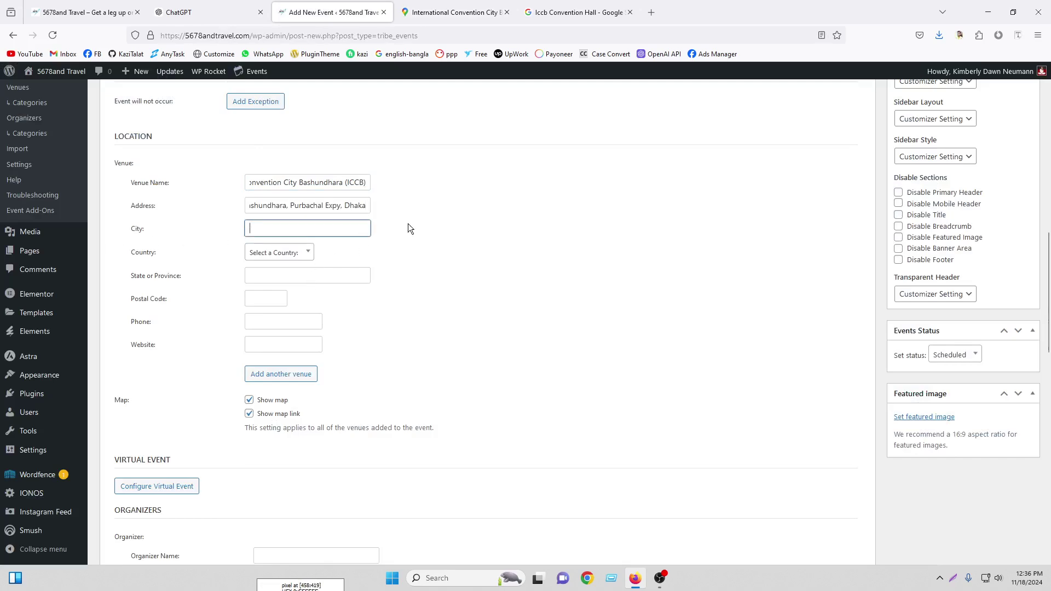
{"action": "type", "text": "Dhaka"}
{"action": "left_click", "coordinate": [293, 259]}
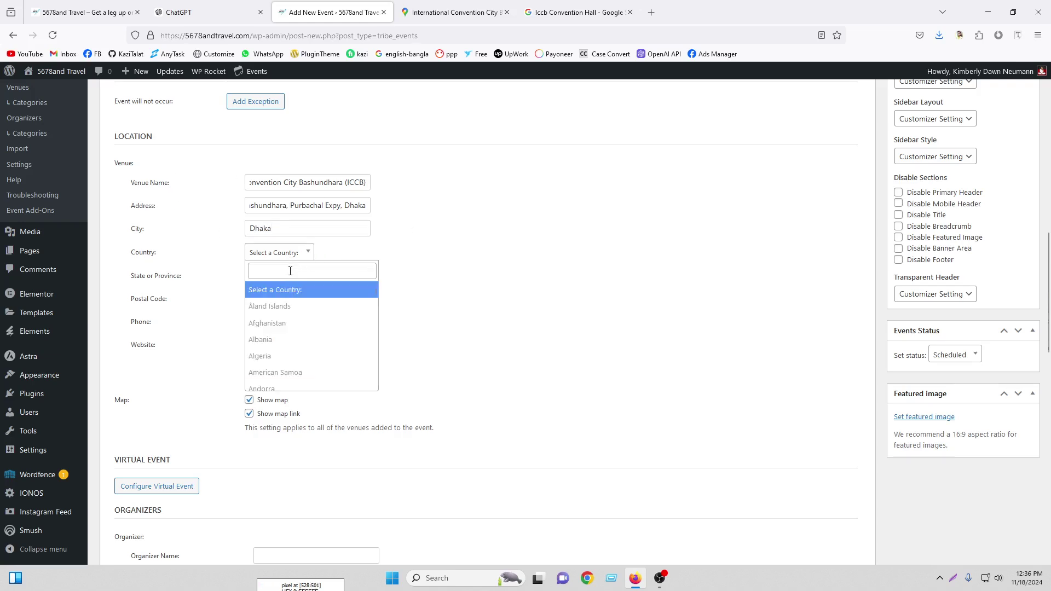
{"action": "type", "text": "bang"}
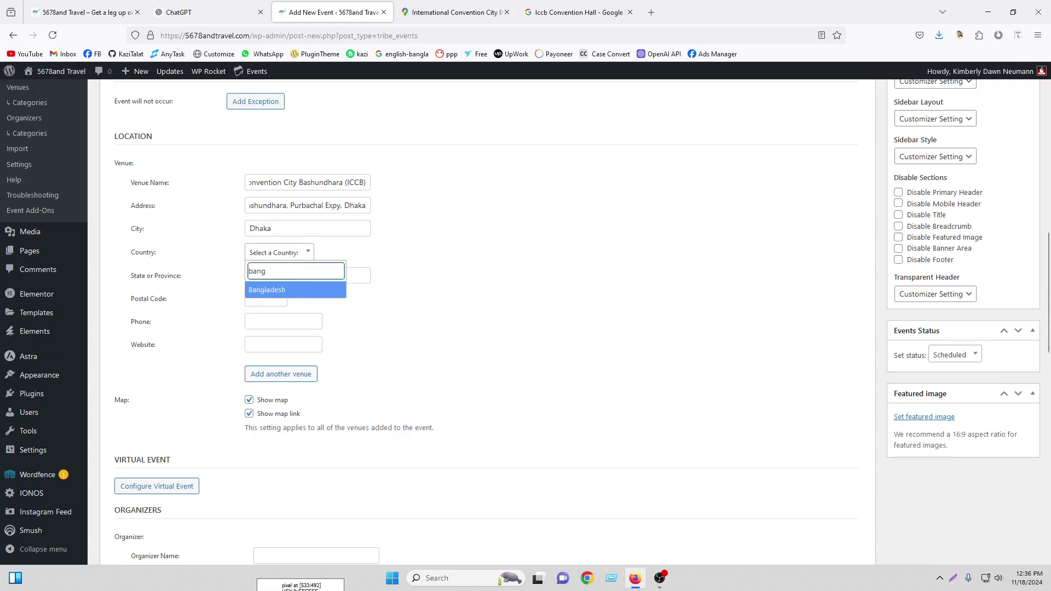
{"action": "left_click", "coordinate": [295, 289]}
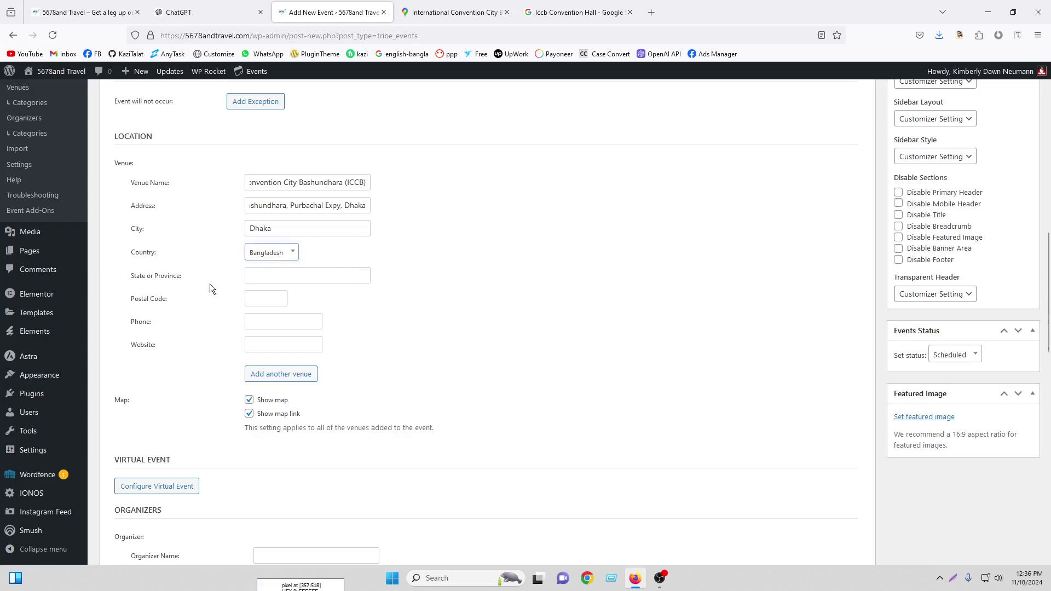
Set state/province to Dhaka, postal code 1209, and enter the venue phone number
{"action": "left_click", "coordinate": [284, 273]}
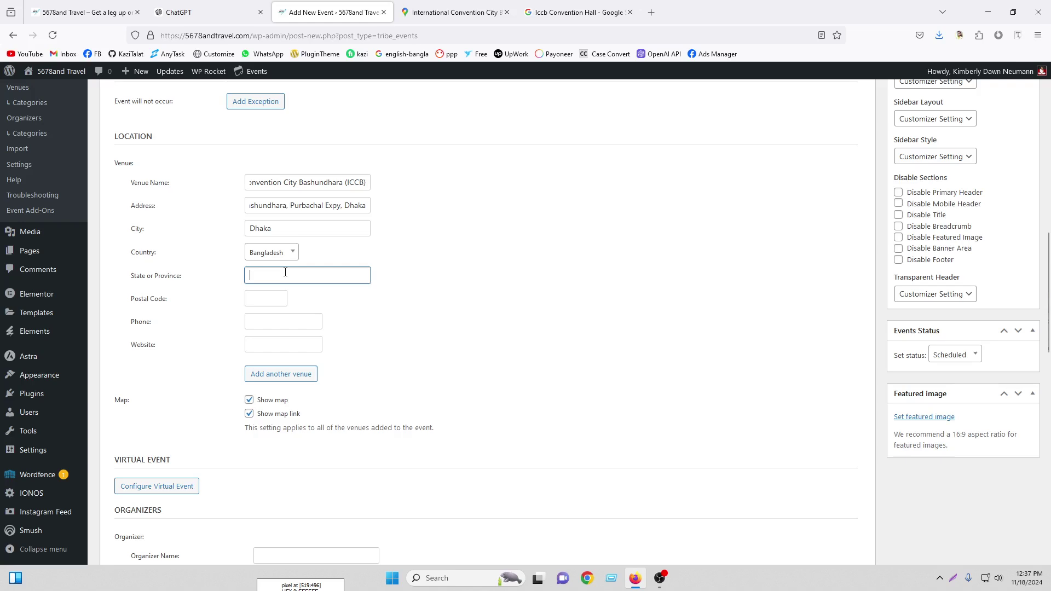
{"action": "type", "text": "Dhaka"}
{"action": "left_click", "coordinate": [251, 303]}
{"action": "type", "text": "1"}
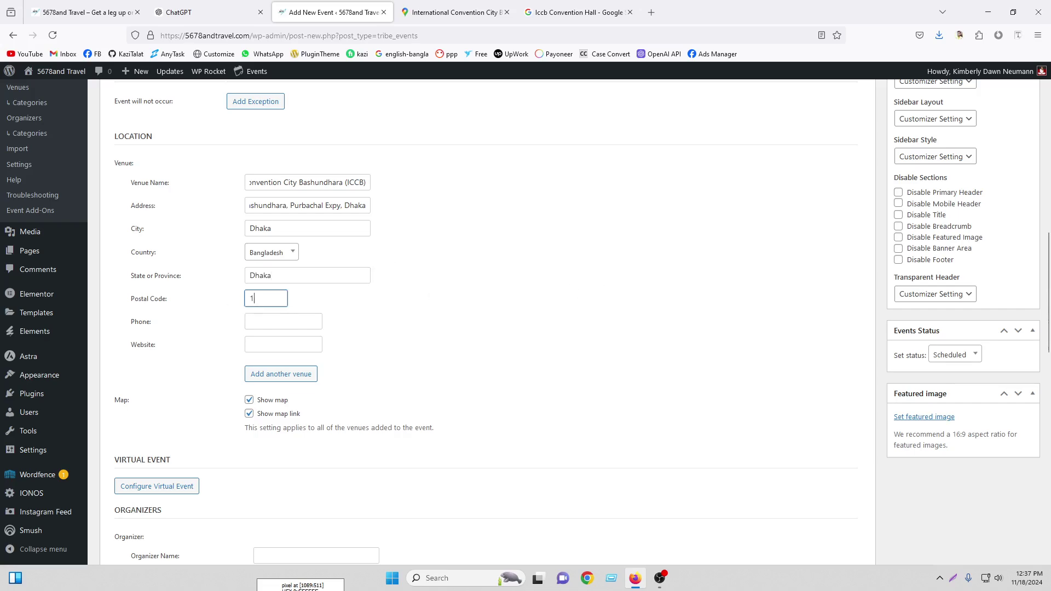
{"action": "type", "text": "209"}
{"action": "left_click", "coordinate": [284, 321]}
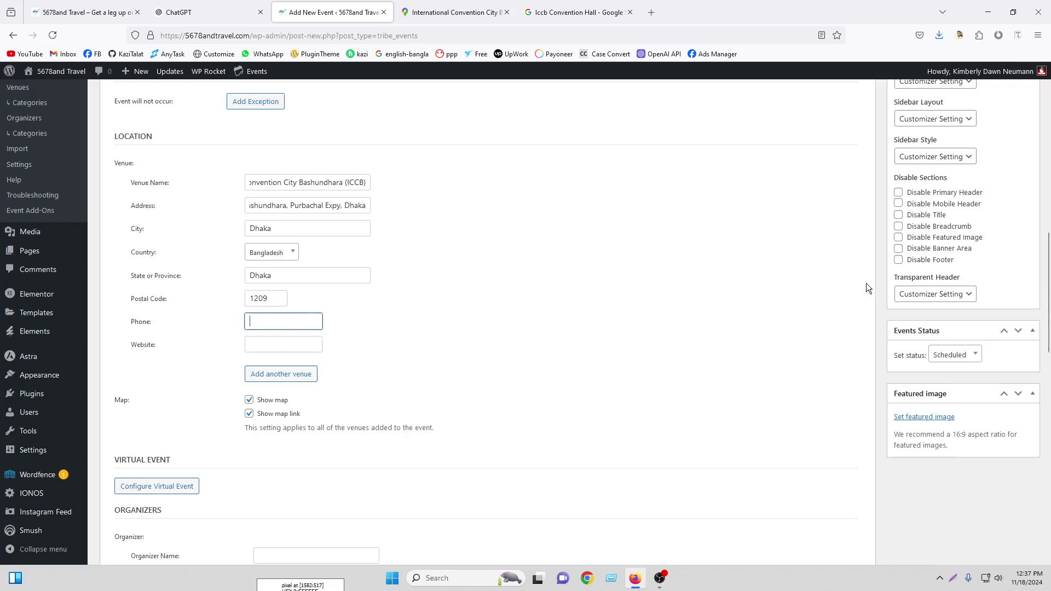
Copy the site's web address and paste it as the venue website
{"action": "left_click", "coordinate": [261, 339]}
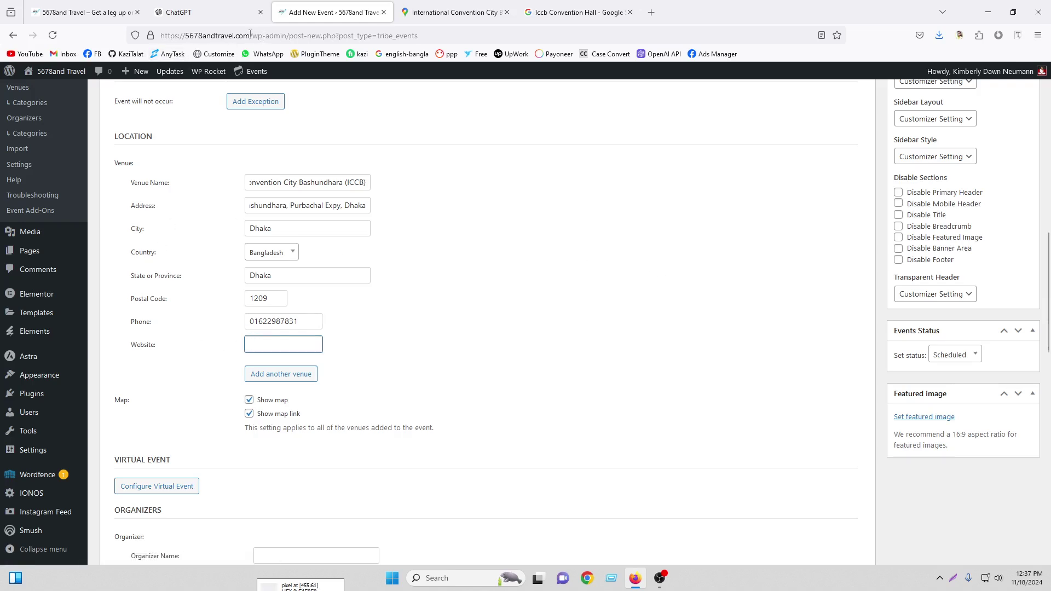
{"action": "left_click_drag", "start_coordinate": [250, 36], "coordinate": [152, 34]}
{"action": "right_click", "coordinate": [194, 34]}
{"action": "left_click", "coordinate": [230, 100]}
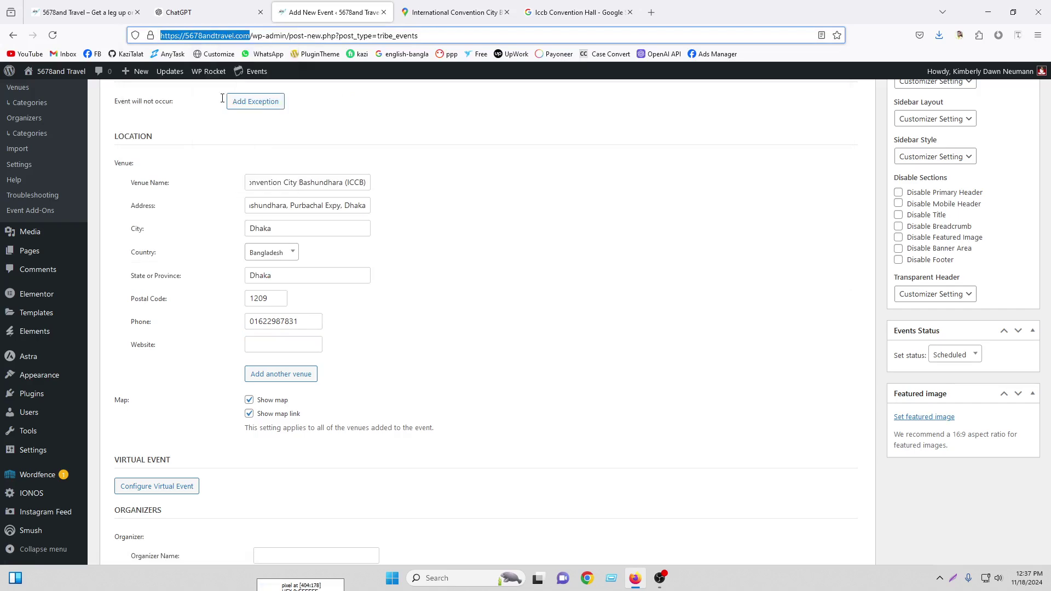
{"action": "right_click", "coordinate": [264, 340]}
{"action": "left_click", "coordinate": [282, 423]}
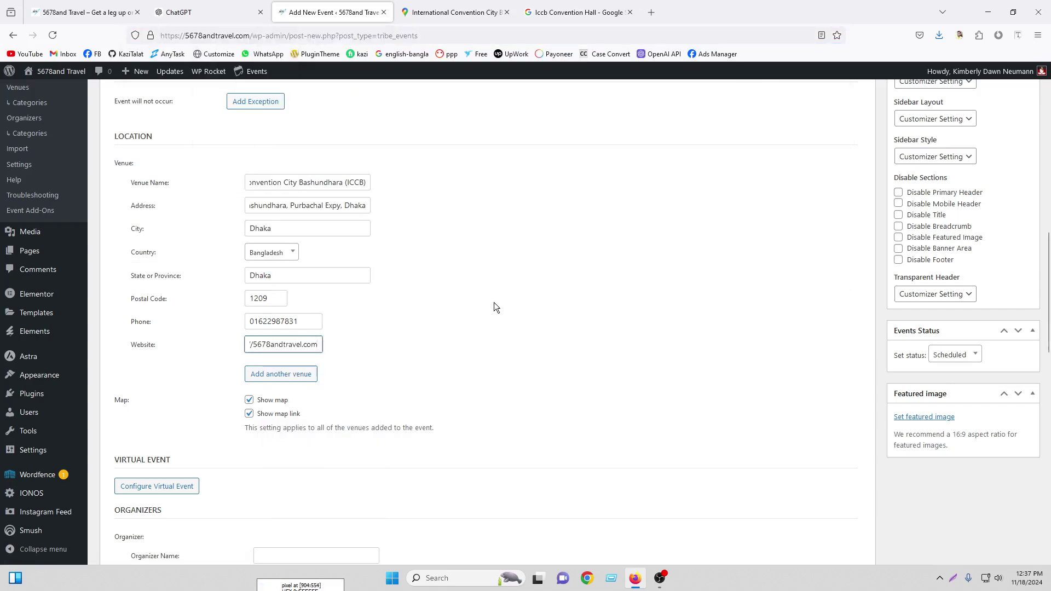
Add an extra empty venue and remove it again
{"action": "left_click", "coordinate": [272, 376]}
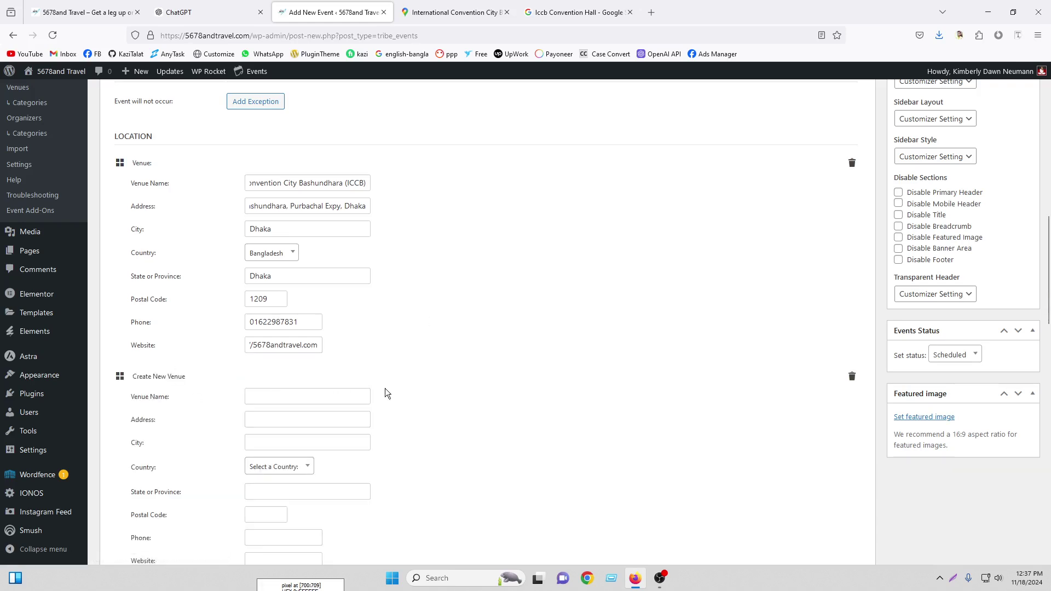
{"action": "scroll", "coordinate": [387, 390], "scroll_direction": "down", "scroll_amount": 3}
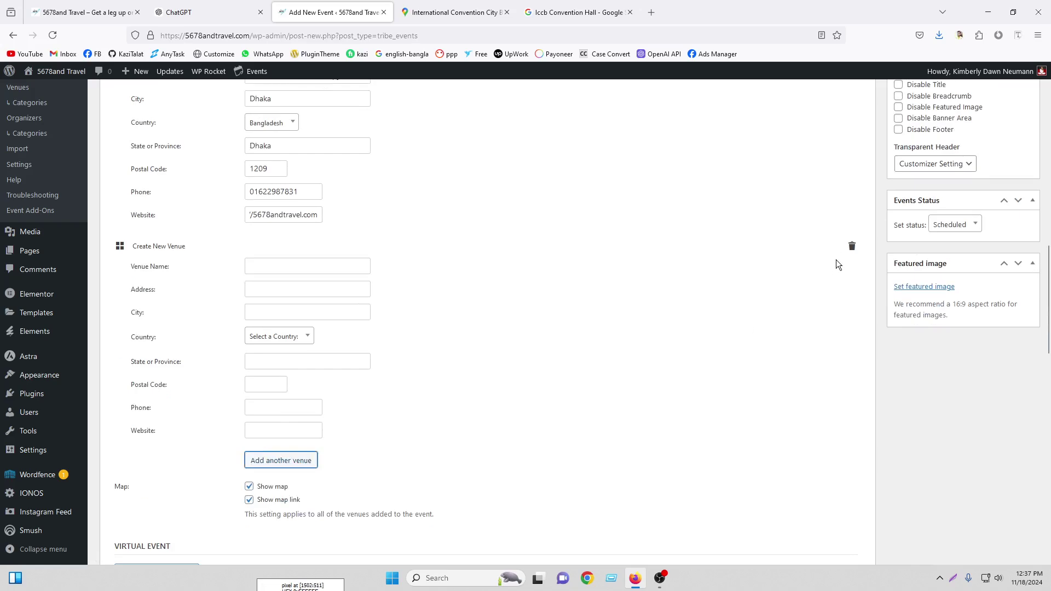
{"action": "left_click", "coordinate": [852, 246]}
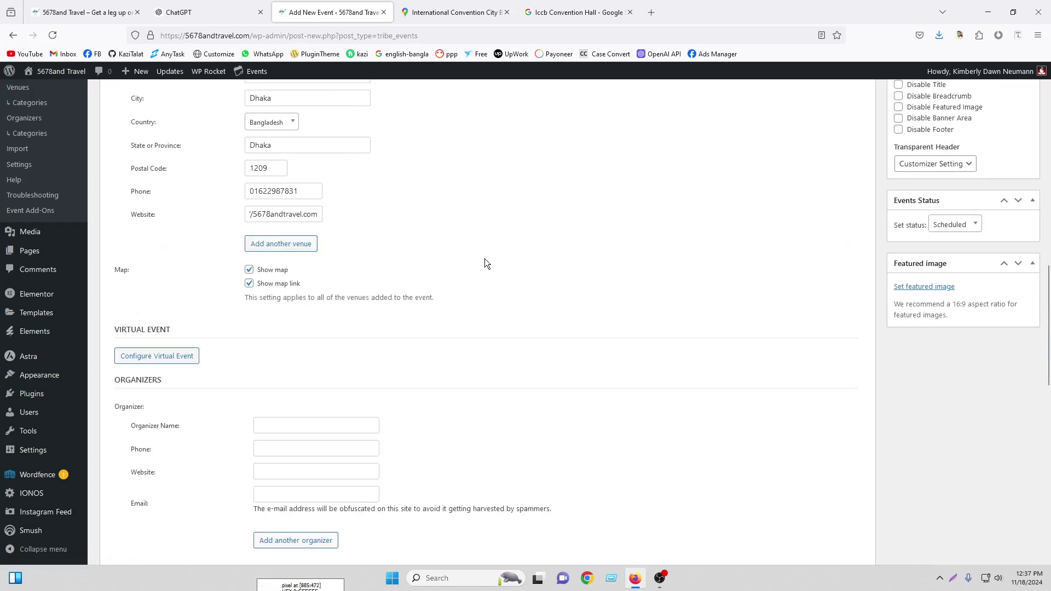
{"action": "scroll", "coordinate": [524, 322], "scroll_direction": "up", "scroll_amount": 6}
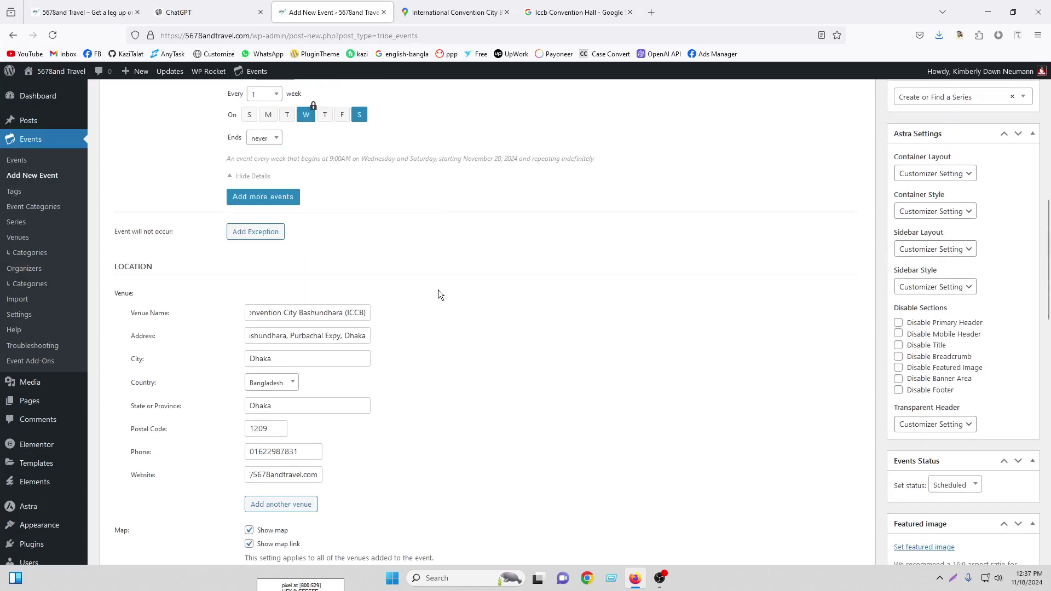
{"action": "scroll", "coordinate": [438, 295], "scroll_direction": "down", "scroll_amount": 3}
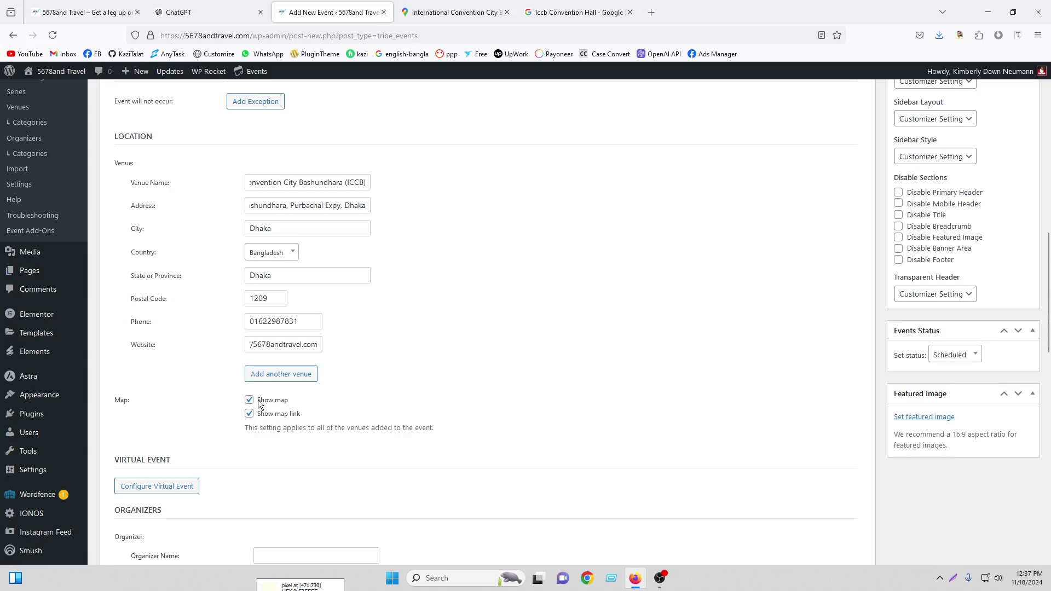
Review the pasted venue address and open the virtual event settings
{"action": "left_click", "coordinate": [322, 205]}
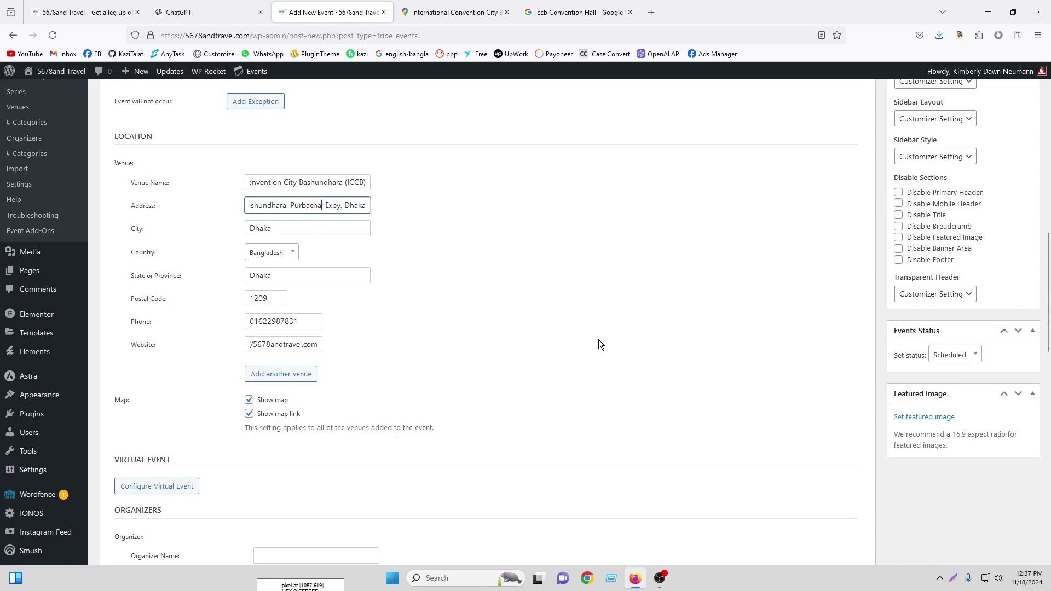
{"action": "scroll", "coordinate": [599, 340], "scroll_direction": "down", "scroll_amount": 2}
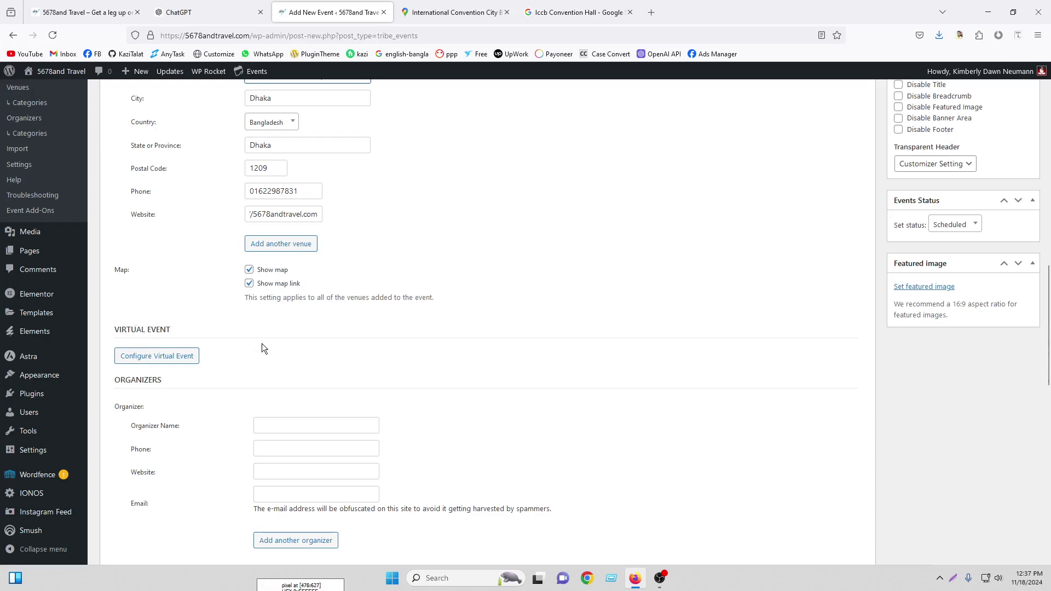
{"action": "scroll", "coordinate": [261, 344], "scroll_direction": "up", "scroll_amount": 2}
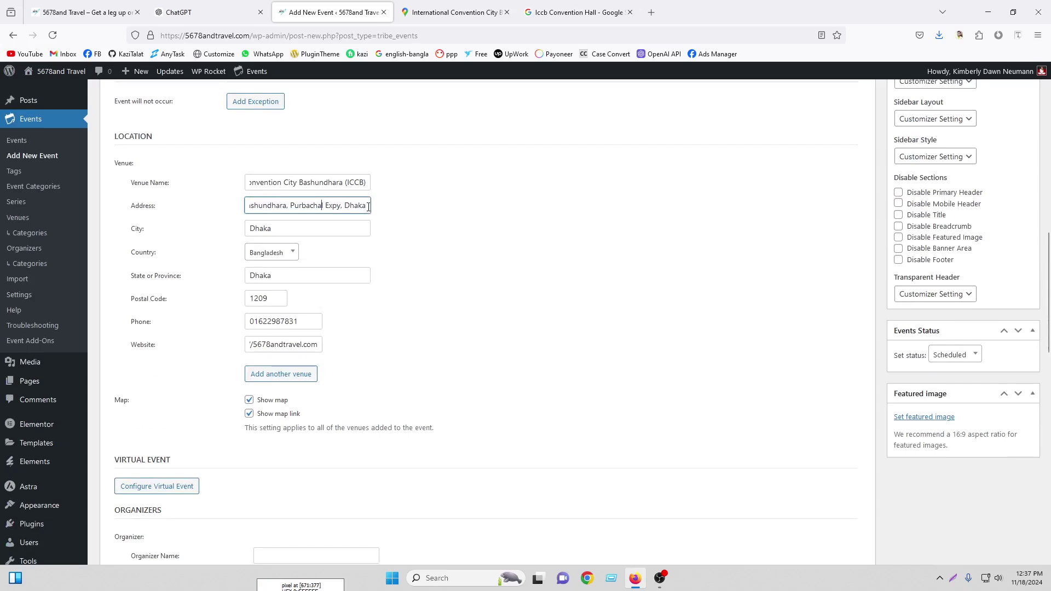
{"action": "scroll", "coordinate": [368, 206], "scroll_direction": "down", "scroll_amount": 2}
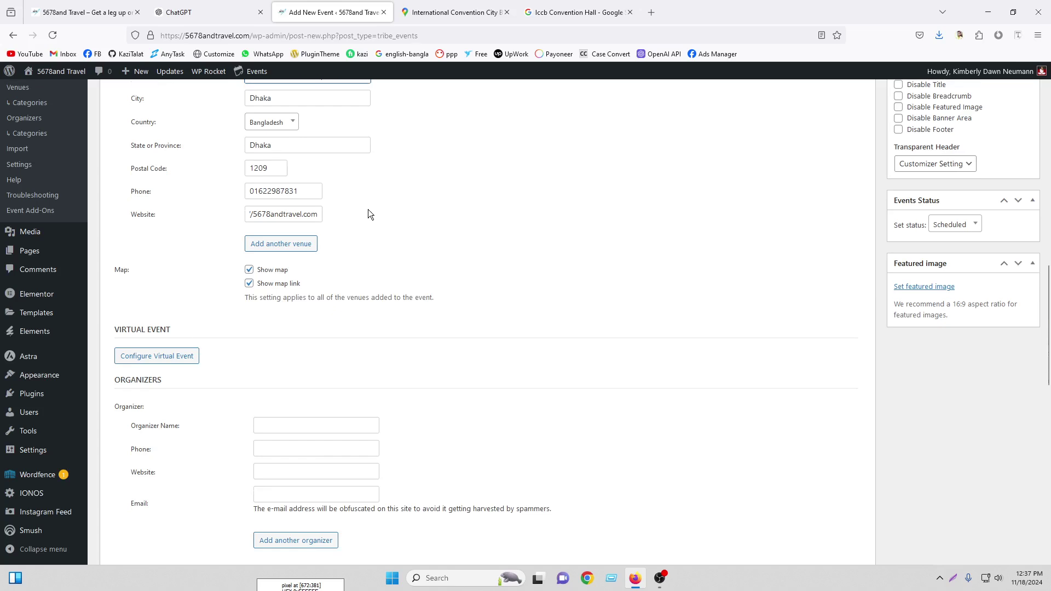
{"action": "left_click", "coordinate": [166, 362]}
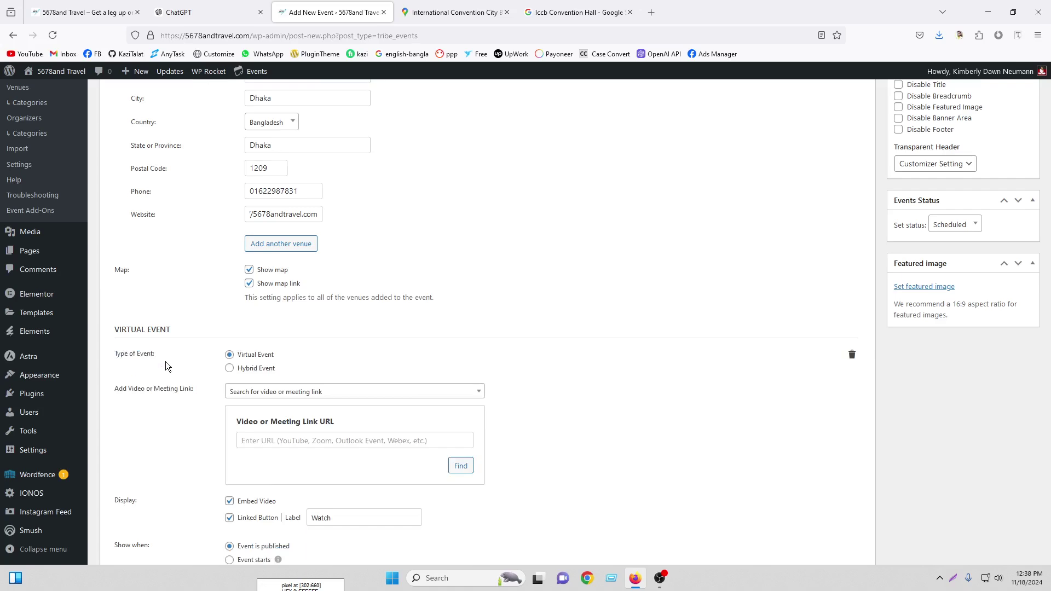
Try hybrid and virtual modes, then Google Meet and Zoom as meeting link providers
{"action": "left_click", "coordinate": [230, 369]}
{"action": "left_click", "coordinate": [230, 356]}
{"action": "left_click", "coordinate": [312, 395]}
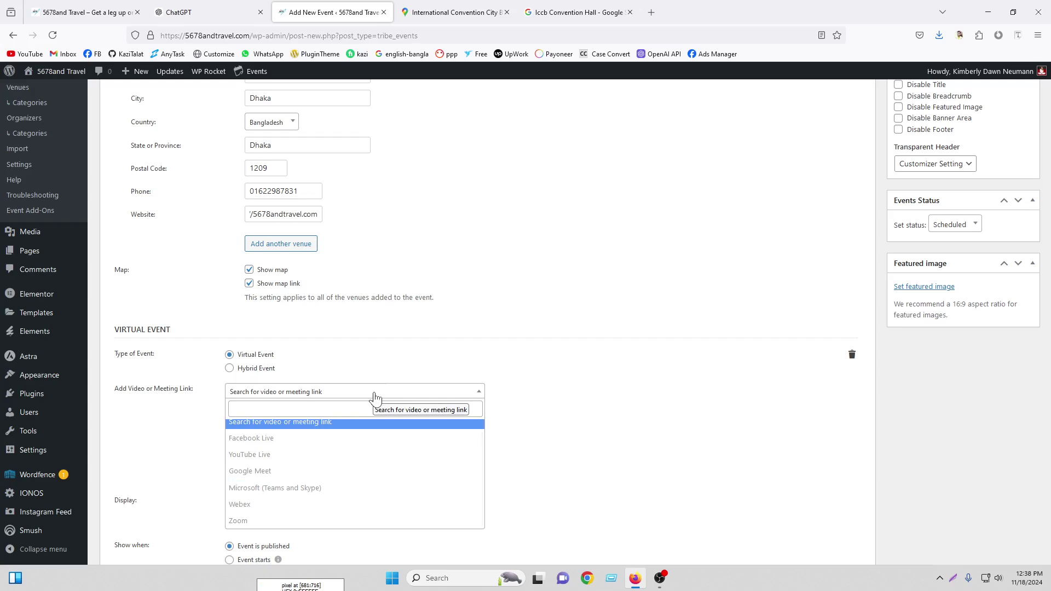
{"action": "left_click", "coordinate": [269, 473]}
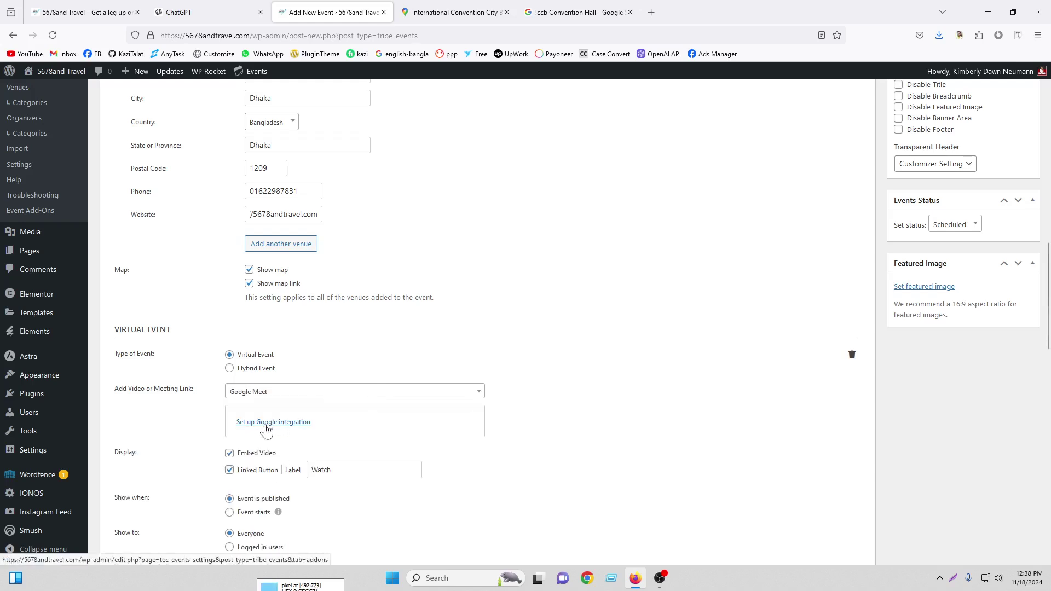
{"action": "left_click", "coordinate": [316, 392]}
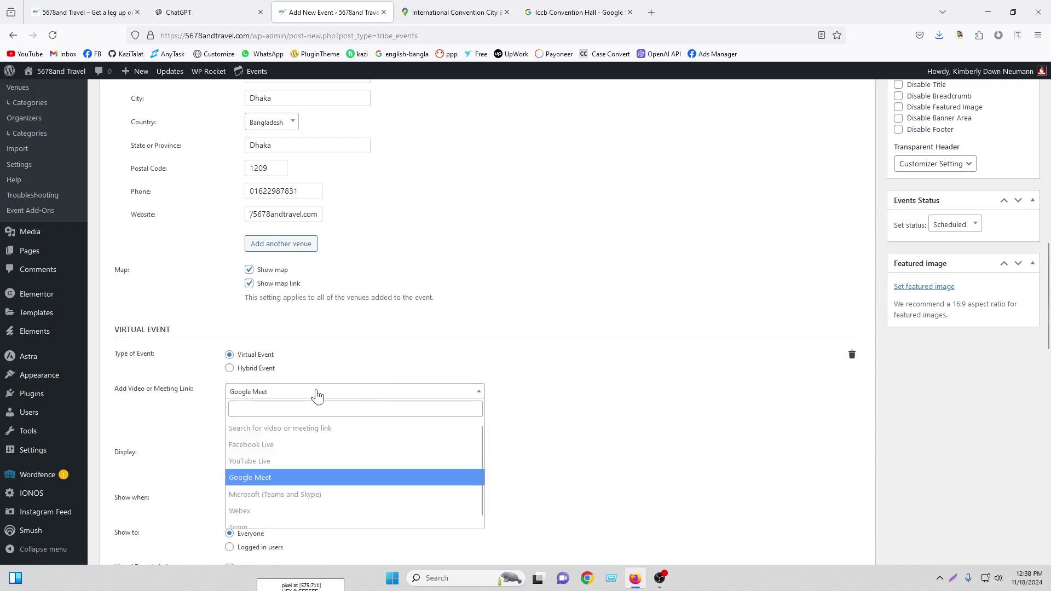
{"action": "left_click", "coordinate": [277, 512]}
{"action": "left_click", "coordinate": [285, 423]}
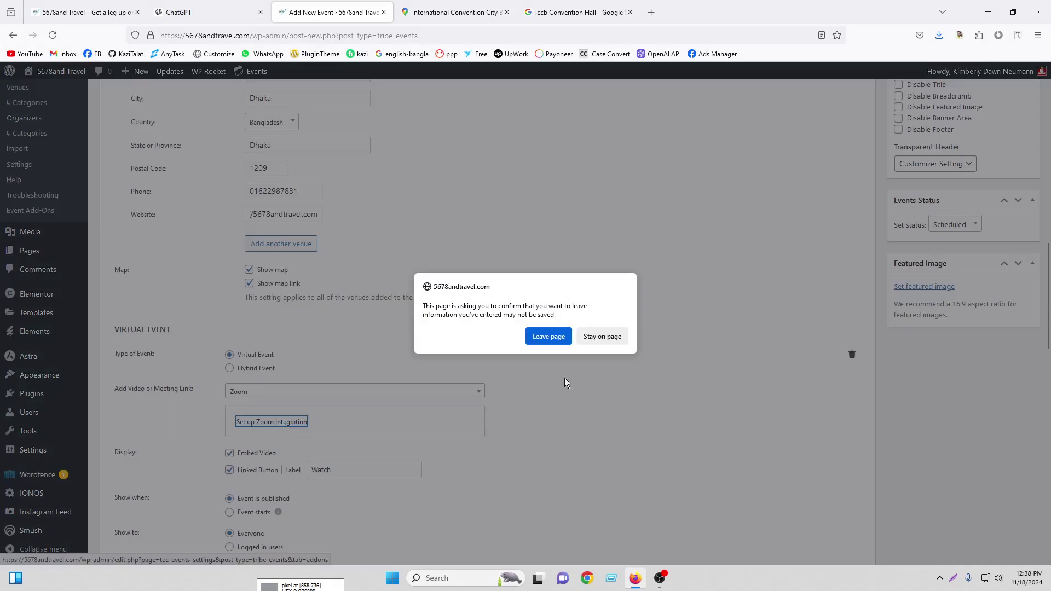
{"action": "left_click", "coordinate": [602, 341]}
Switch to a meeting link URL, select the Watch label, then delete the virtual event settings
{"action": "left_click", "coordinate": [353, 396]}
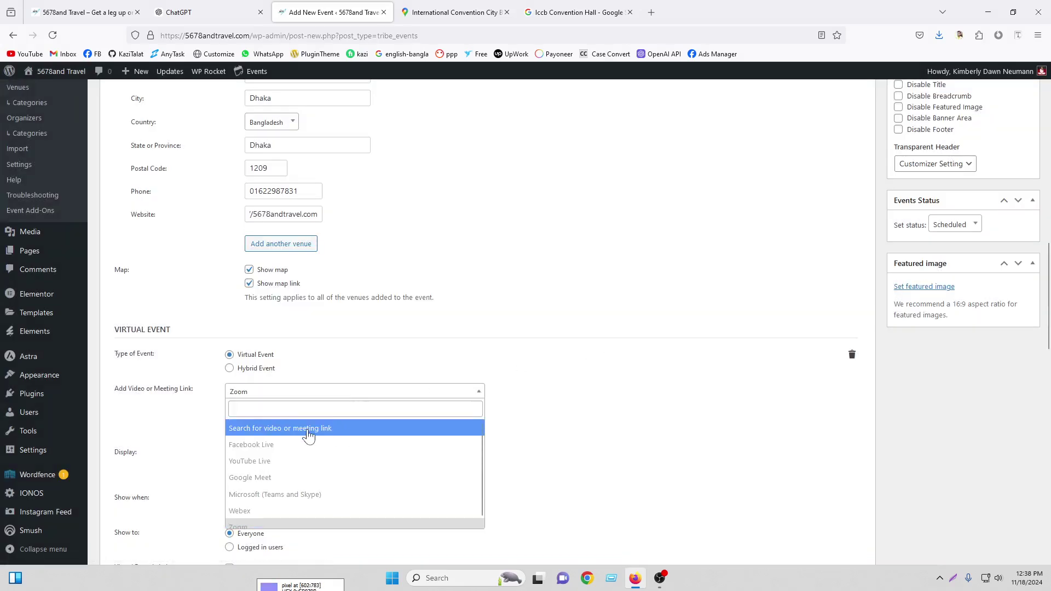
{"action": "left_click", "coordinate": [340, 430]}
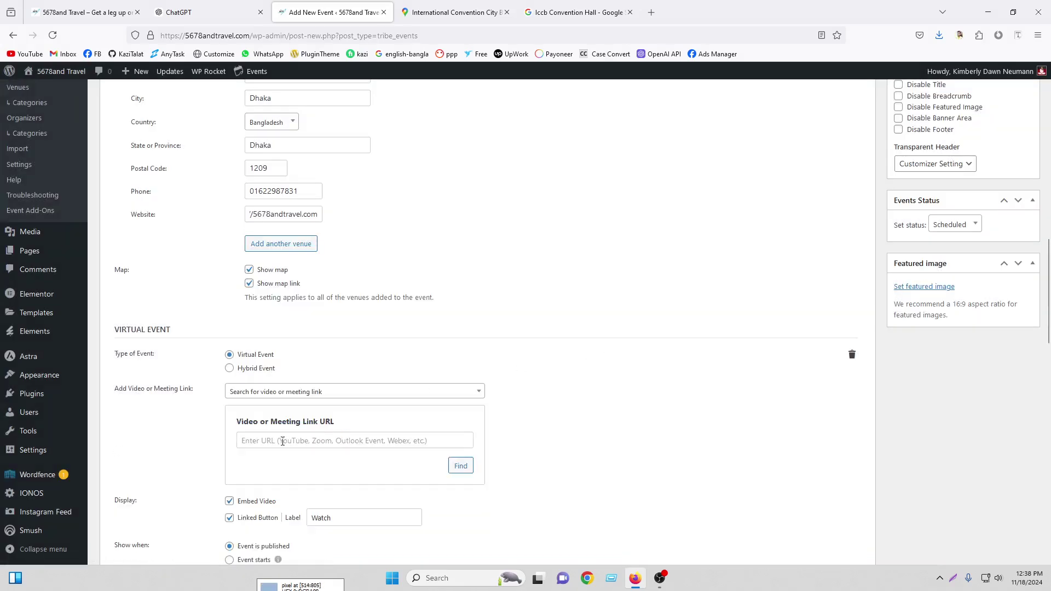
{"action": "left_click", "coordinate": [301, 439]}
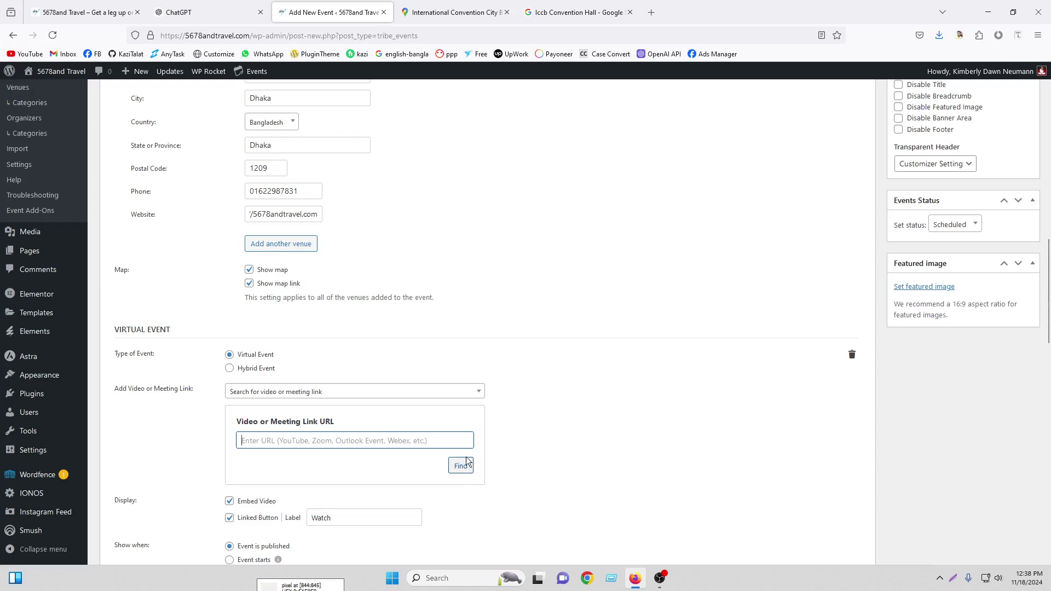
{"action": "scroll", "coordinate": [459, 448], "scroll_direction": "down", "scroll_amount": 1}
{"action": "scroll", "coordinate": [459, 448], "scroll_direction": "down", "scroll_amount": 2}
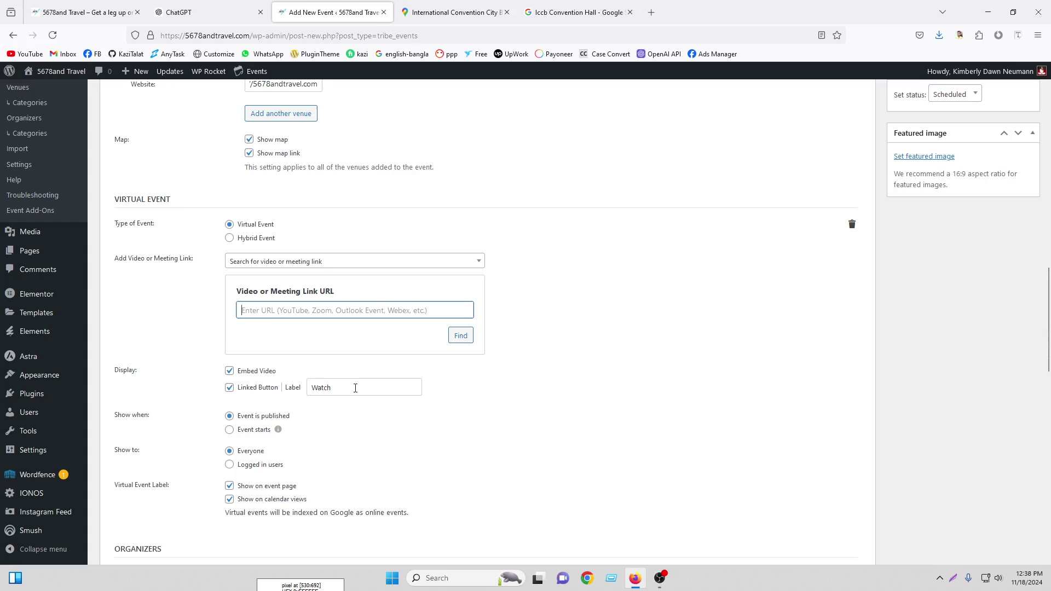
{"action": "left_click_drag", "start_coordinate": [350, 387], "coordinate": [301, 387]}
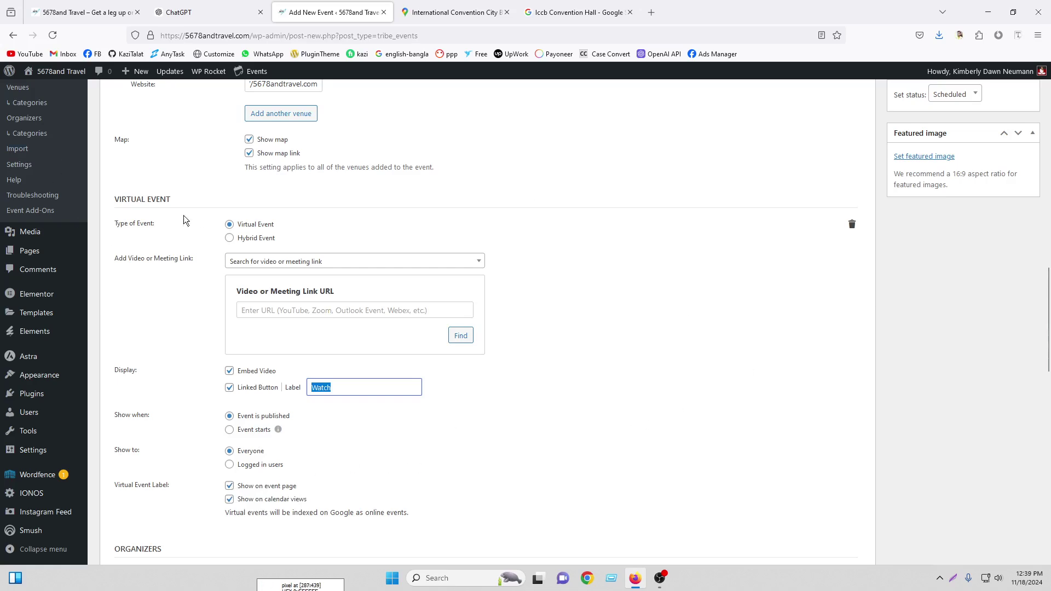
{"action": "left_click", "coordinate": [854, 225]}
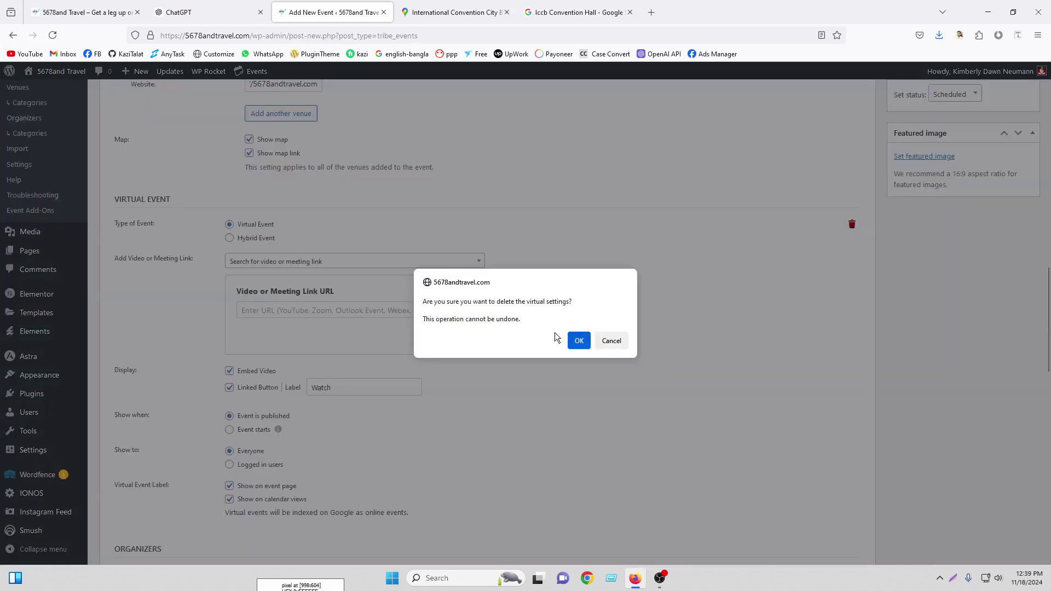
{"action": "left_click", "coordinate": [577, 341]}
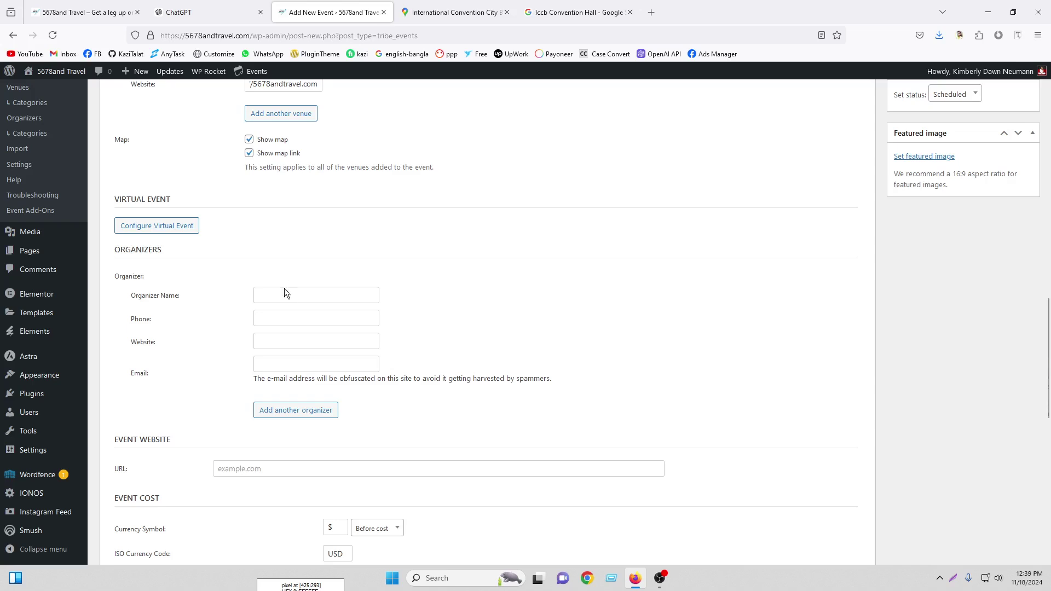
Set the organizer name to 5678andtravel from the address bar and enter the organizer phone
{"action": "double_click", "coordinate": [234, 35]}
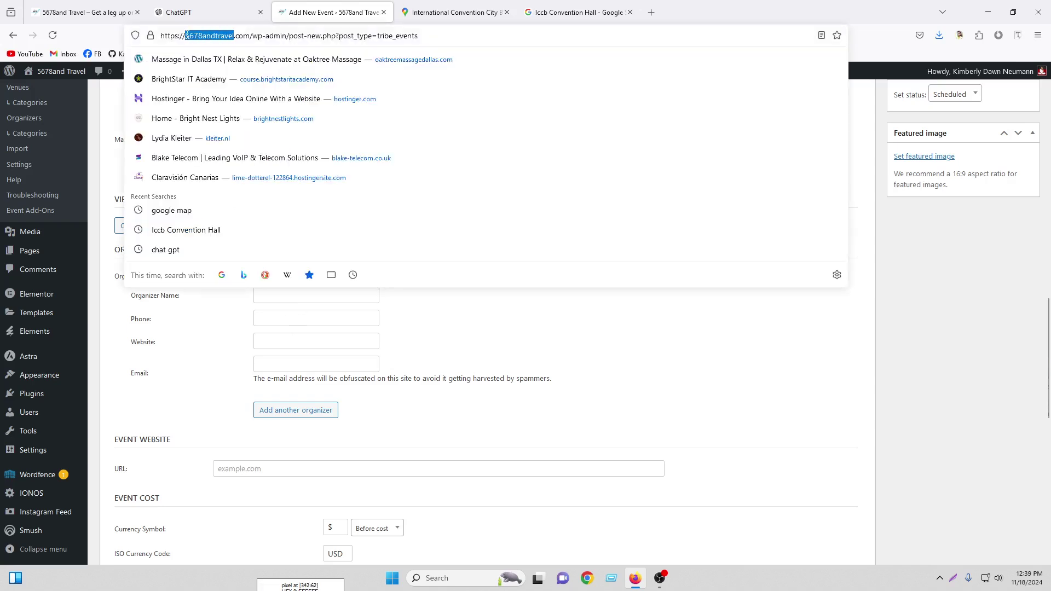
{"action": "right_click", "coordinate": [191, 36]}
{"action": "left_click", "coordinate": [219, 102]}
{"action": "right_click", "coordinate": [292, 297]}
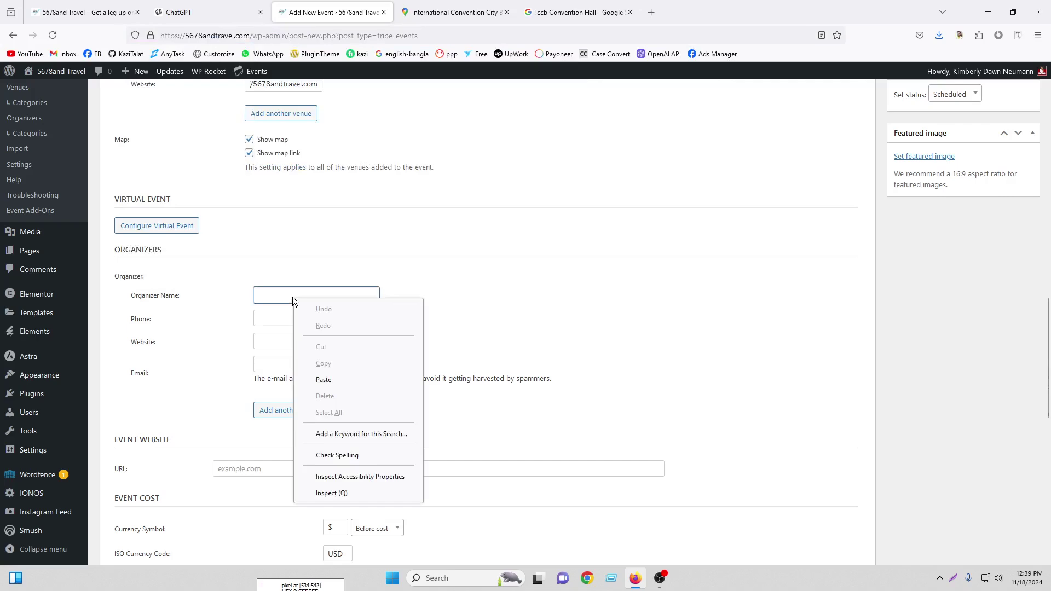
{"action": "left_click", "coordinate": [339, 390]}
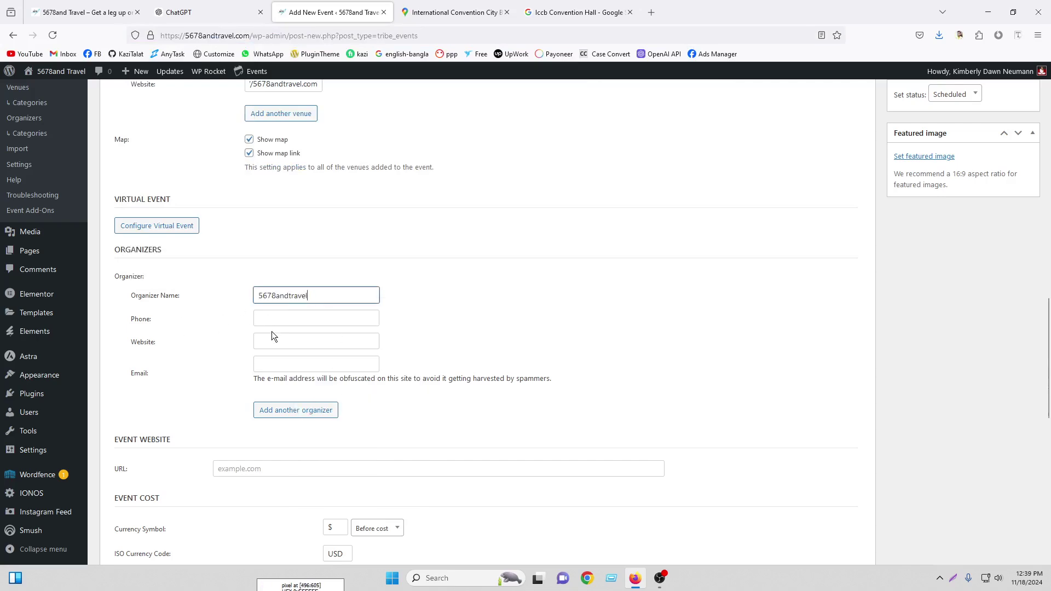
{"action": "left_click", "coordinate": [289, 317]}
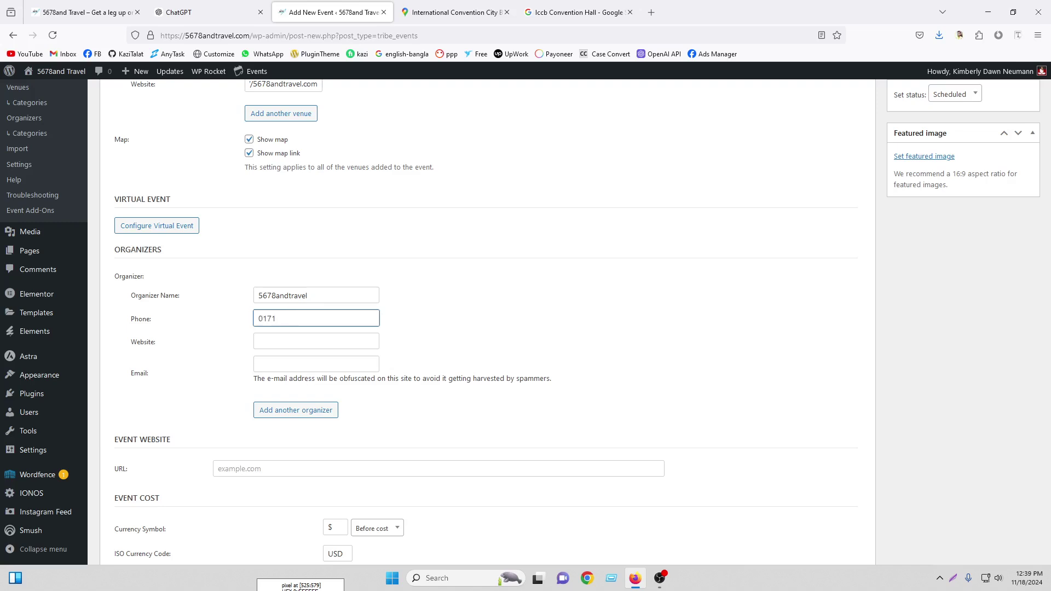
{"action": "type", "text": "40402"}
{"action": "left_click", "coordinate": [287, 341]}
{"action": "left_click", "coordinate": [187, 36]}
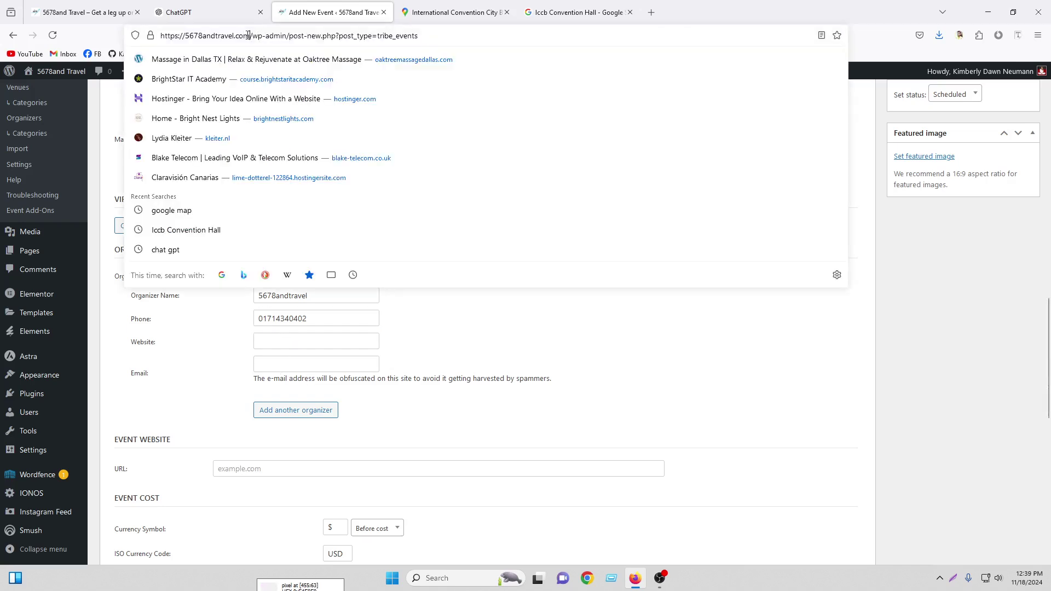
{"action": "right_click", "coordinate": [184, 36]}
{"action": "left_click", "coordinate": [198, 98]}
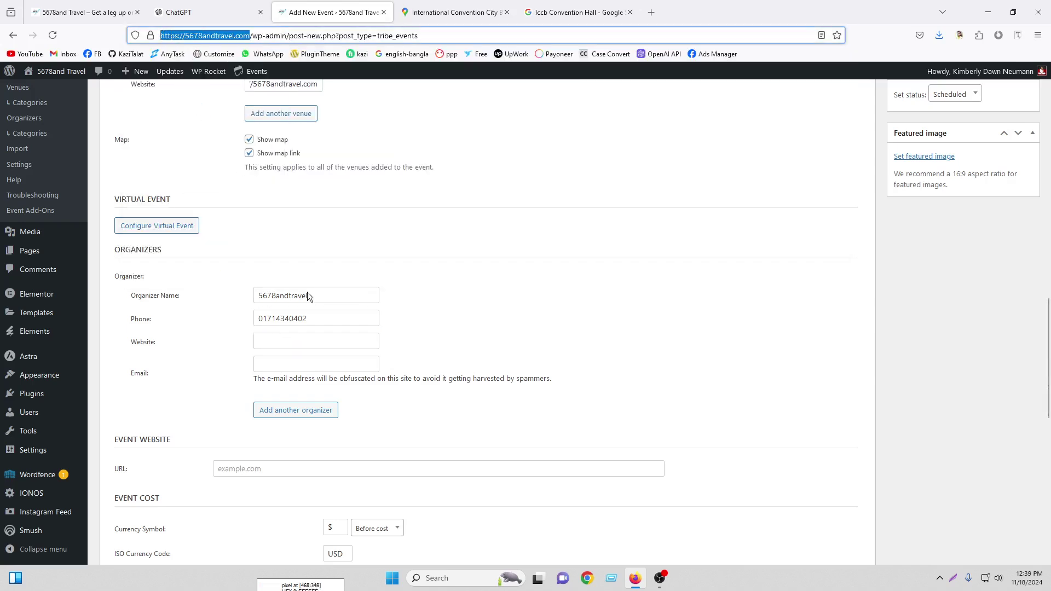
{"action": "right_click", "coordinate": [274, 346]}
{"action": "left_click", "coordinate": [310, 433]}
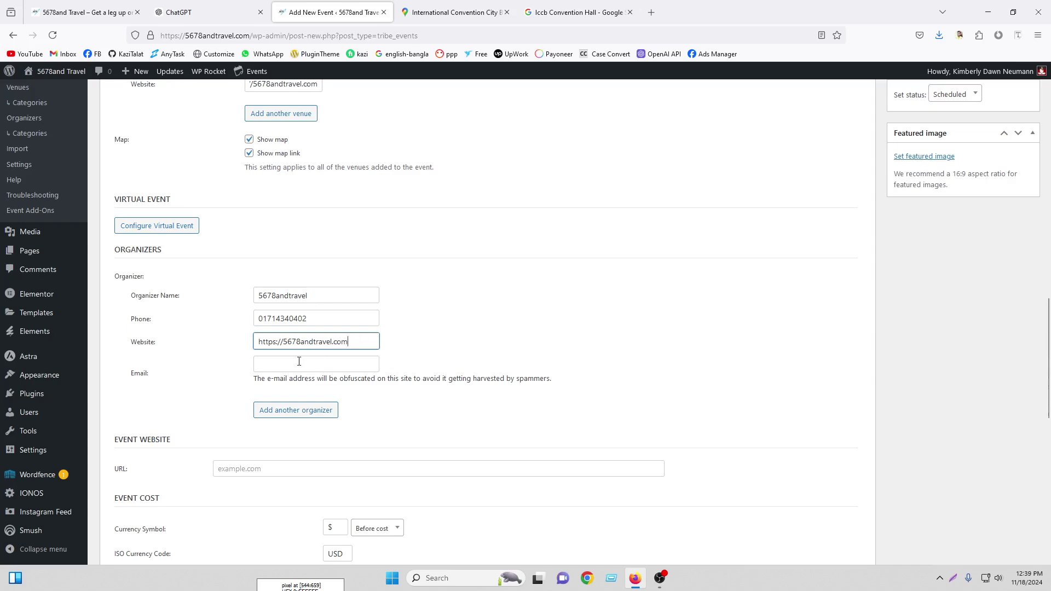
Fill in the organizer e-mail using the copied 5678andtravel domain
{"action": "left_click_drag", "start_coordinate": [283, 341], "coordinate": [357, 341]}
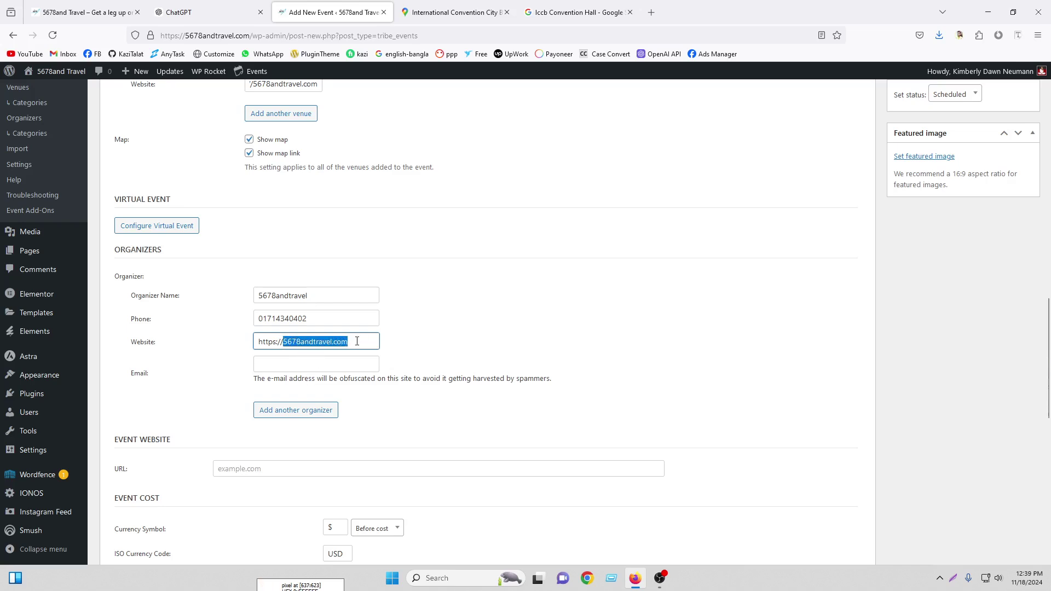
{"action": "right_click", "coordinate": [357, 341]}
{"action": "left_click", "coordinate": [392, 174]}
{"action": "left_click", "coordinate": [294, 363]}
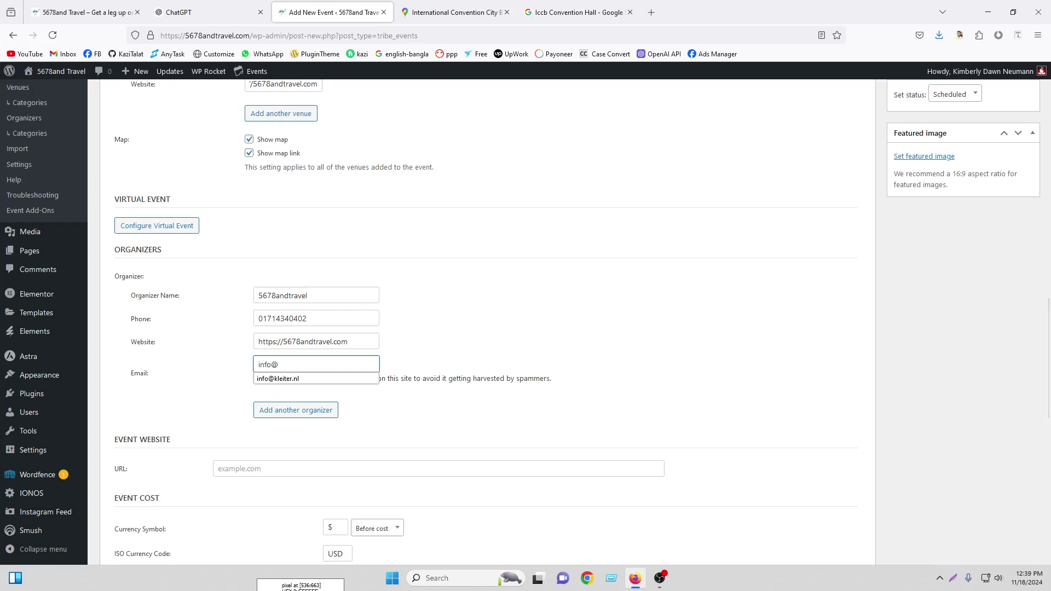
{"action": "key", "text": "ctrl+v"}
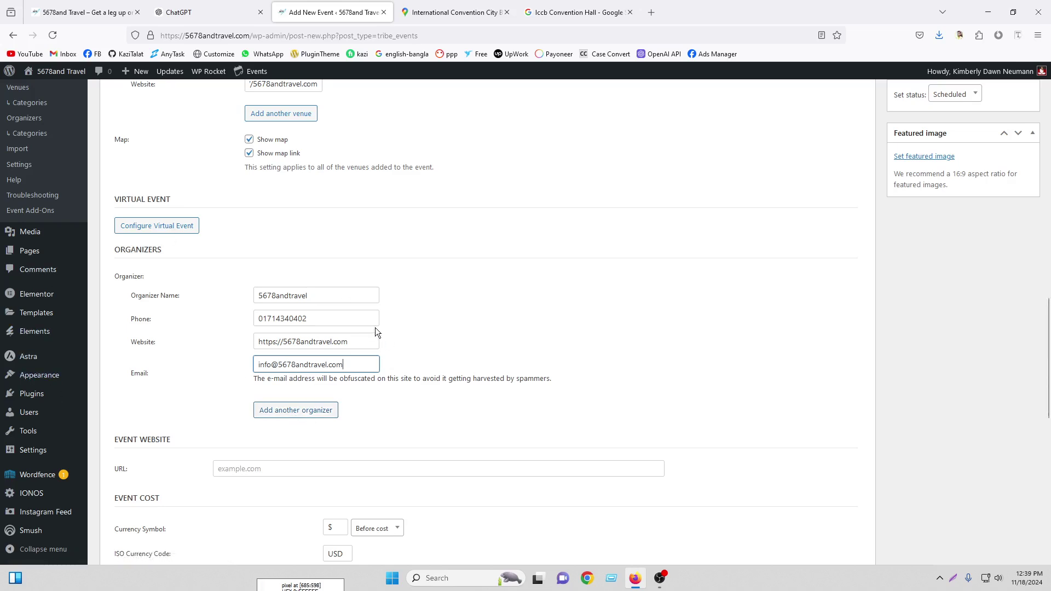
{"action": "scroll", "coordinate": [453, 324], "scroll_direction": "down", "scroll_amount": 2}
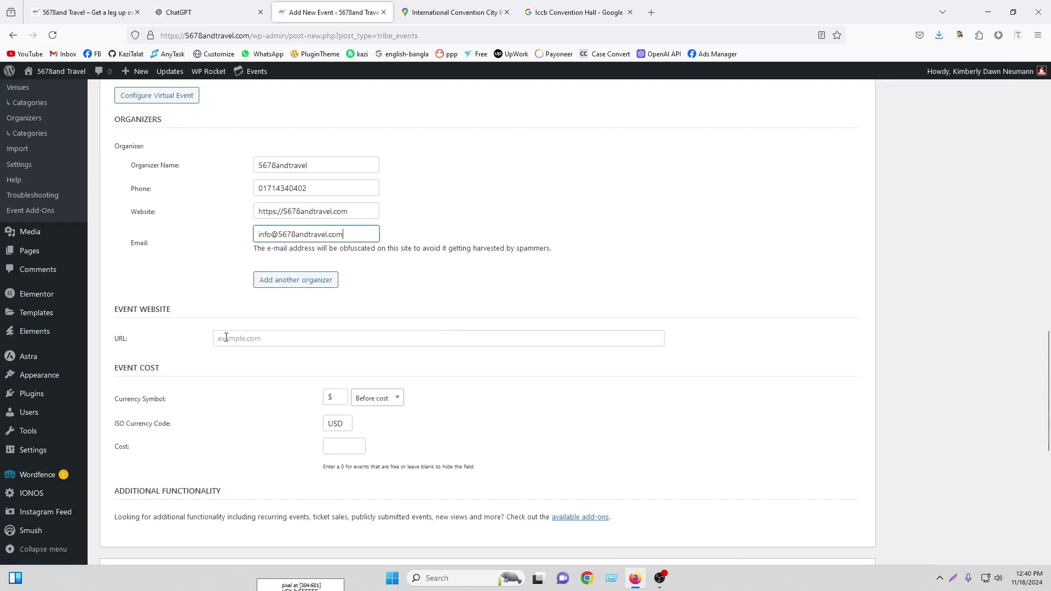
{"action": "left_click", "coordinate": [265, 332]}
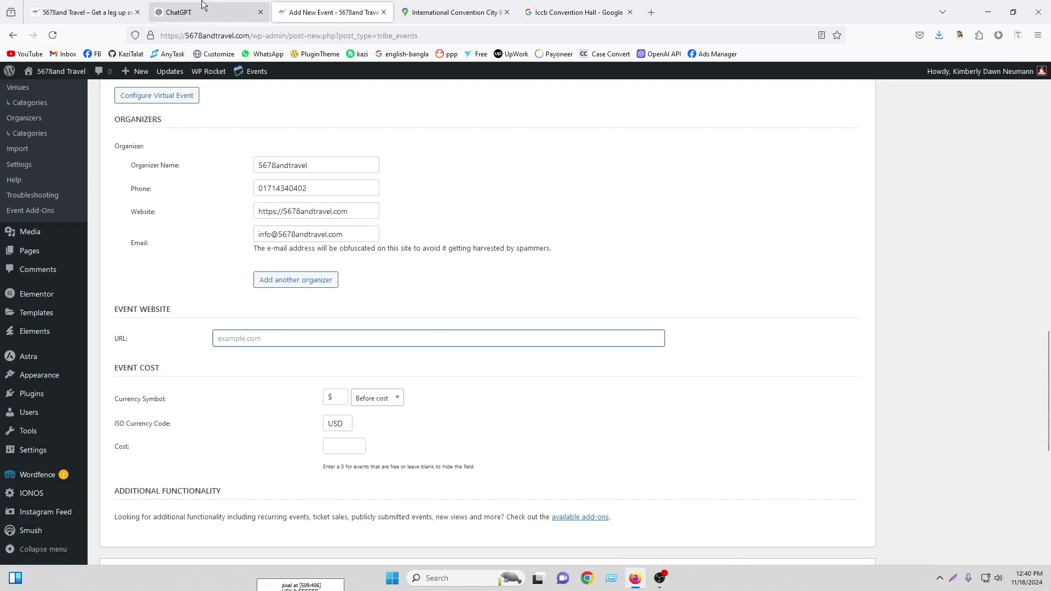
{"action": "left_click_drag", "start_coordinate": [253, 38], "coordinate": [160, 35]}
{"action": "right_click", "coordinate": [200, 37]}
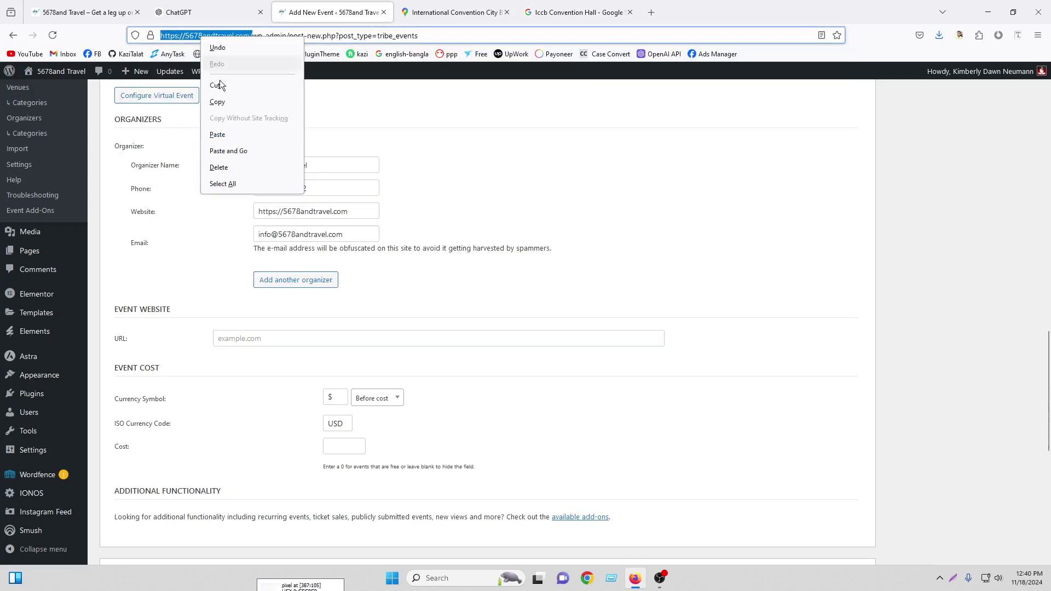
{"action": "left_click", "coordinate": [216, 100]}
{"action": "right_click", "coordinate": [305, 341]}
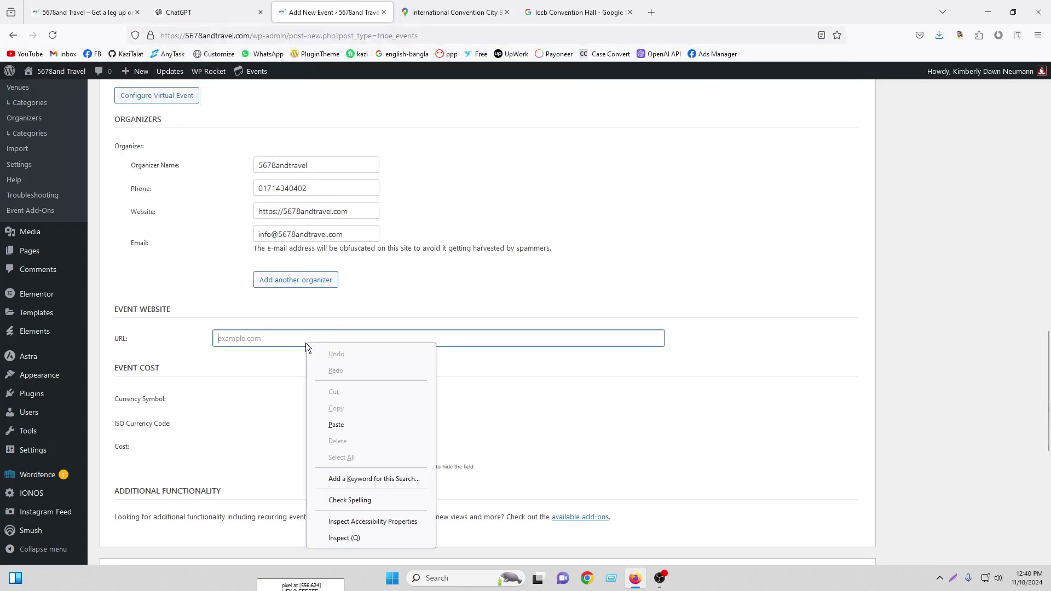
{"action": "left_click", "coordinate": [353, 427]}
{"action": "scroll", "coordinate": [215, 343], "scroll_direction": "down", "scroll_amount": 2}
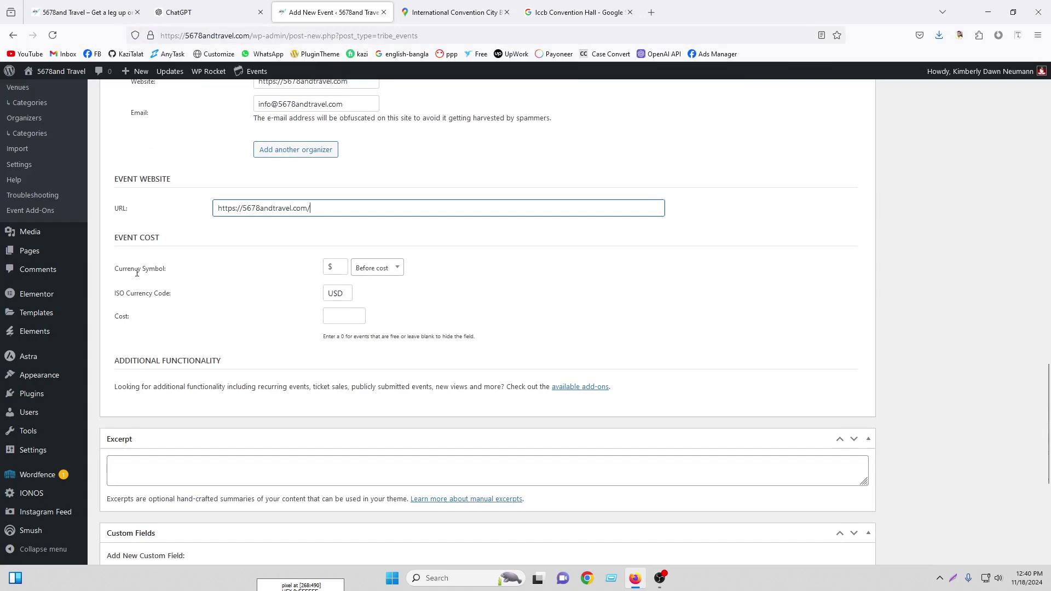
Keep the $ symbol before the cost in USD and set the event cost to 20
{"action": "left_click", "coordinate": [337, 268]}
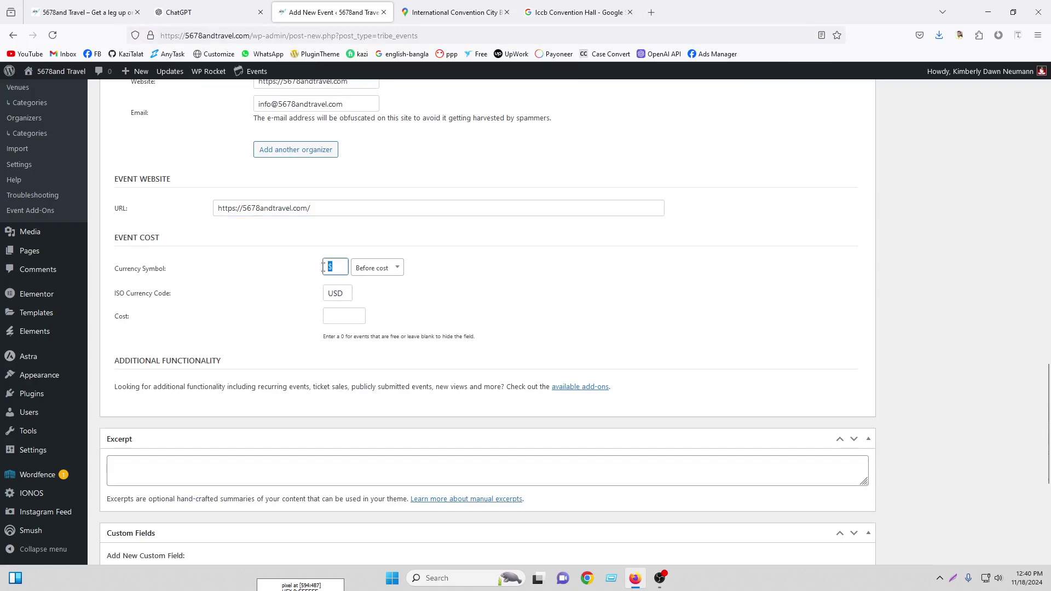
{"action": "double_click", "coordinate": [330, 266]}
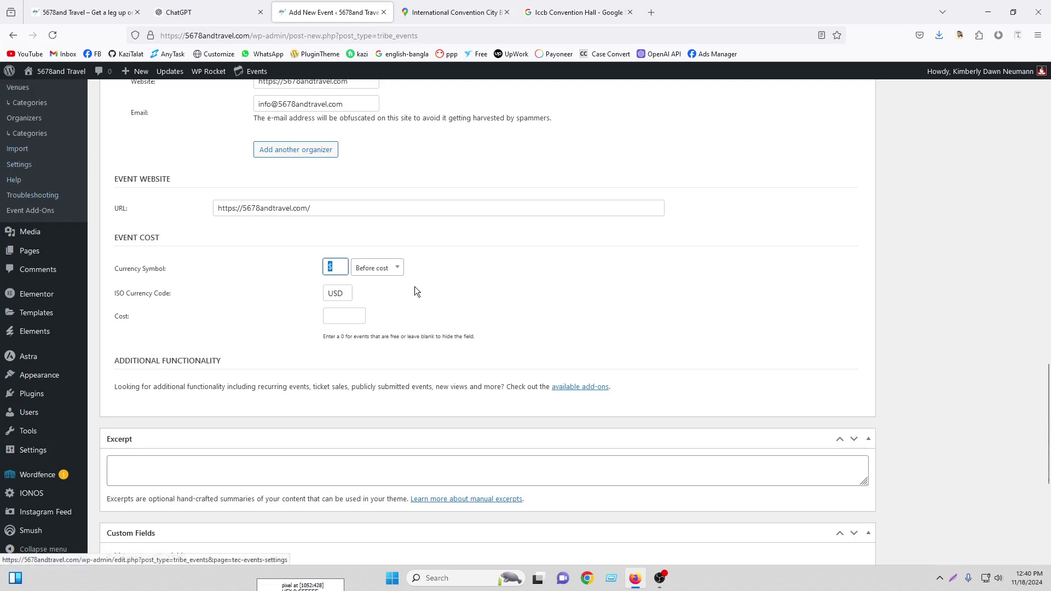
{"action": "left_click", "coordinate": [336, 269]}
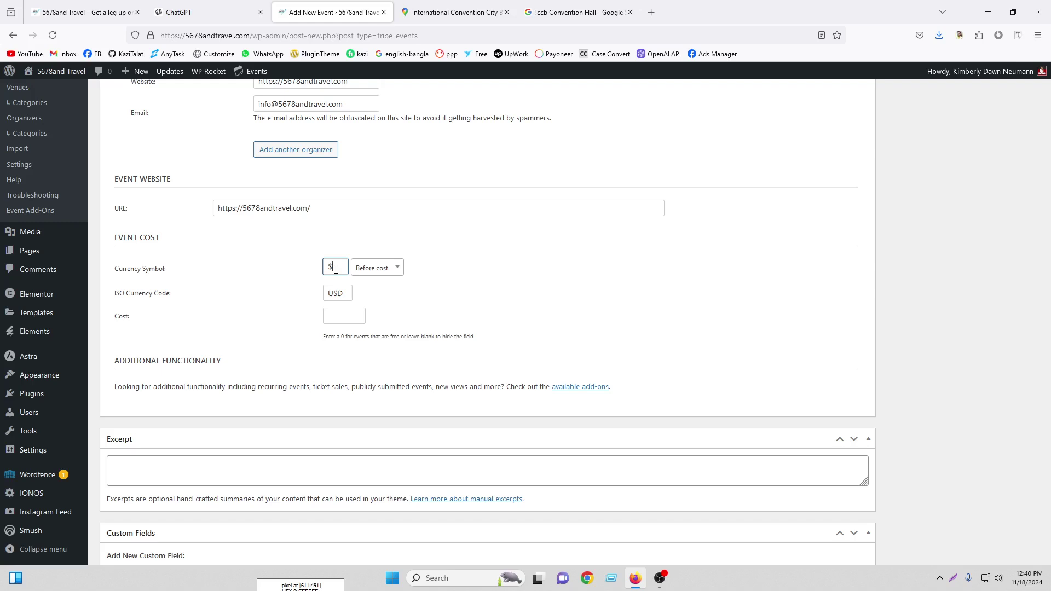
{"action": "left_click", "coordinate": [398, 271]}
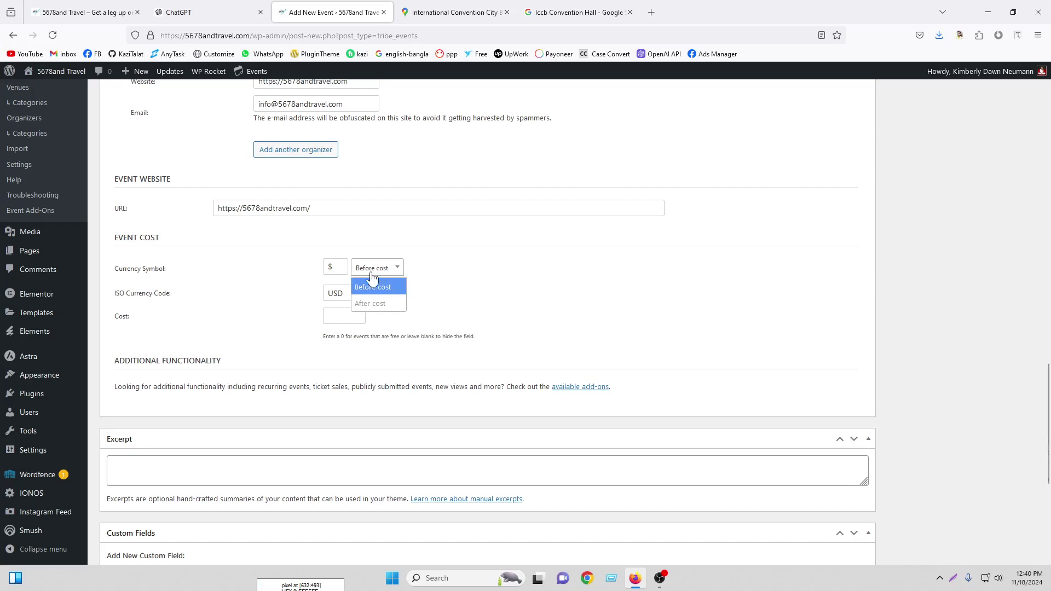
{"action": "left_click", "coordinate": [382, 287]}
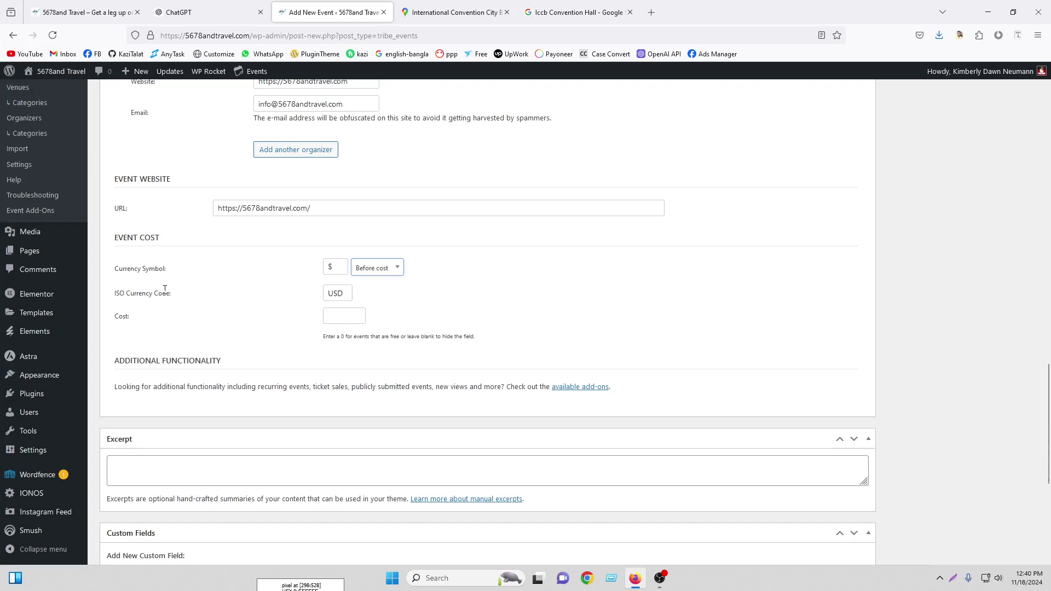
{"action": "key", "text": "Tab"}
{"action": "left_click", "coordinate": [345, 317]}
{"action": "type", "text": "20"}
{"action": "scroll", "coordinate": [801, 271], "scroll_direction": "down", "scroll_amount": 2}
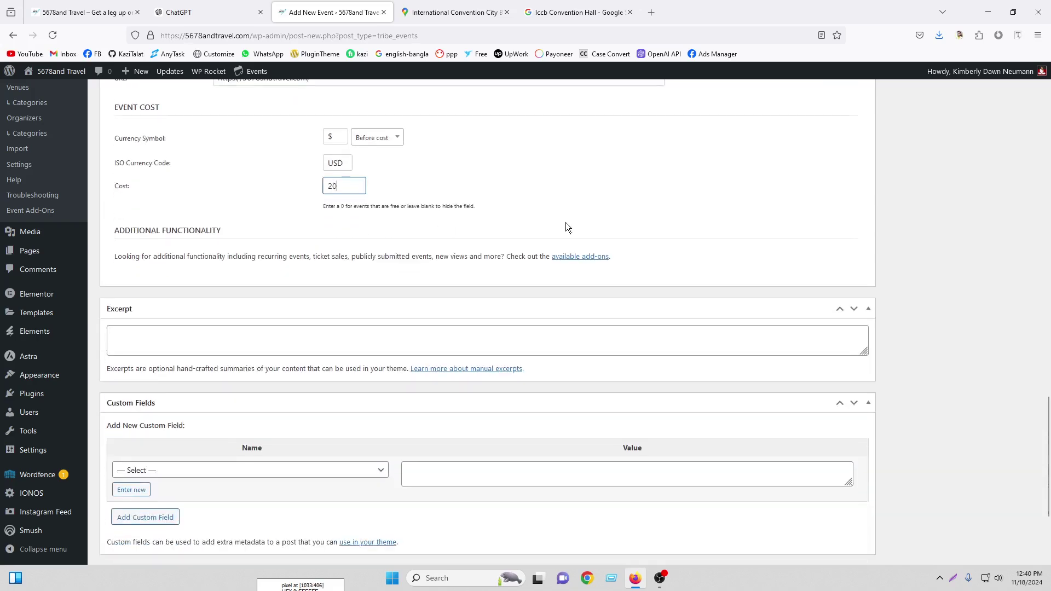
{"action": "scroll", "coordinate": [566, 222], "scroll_direction": "down", "scroll_amount": 3}
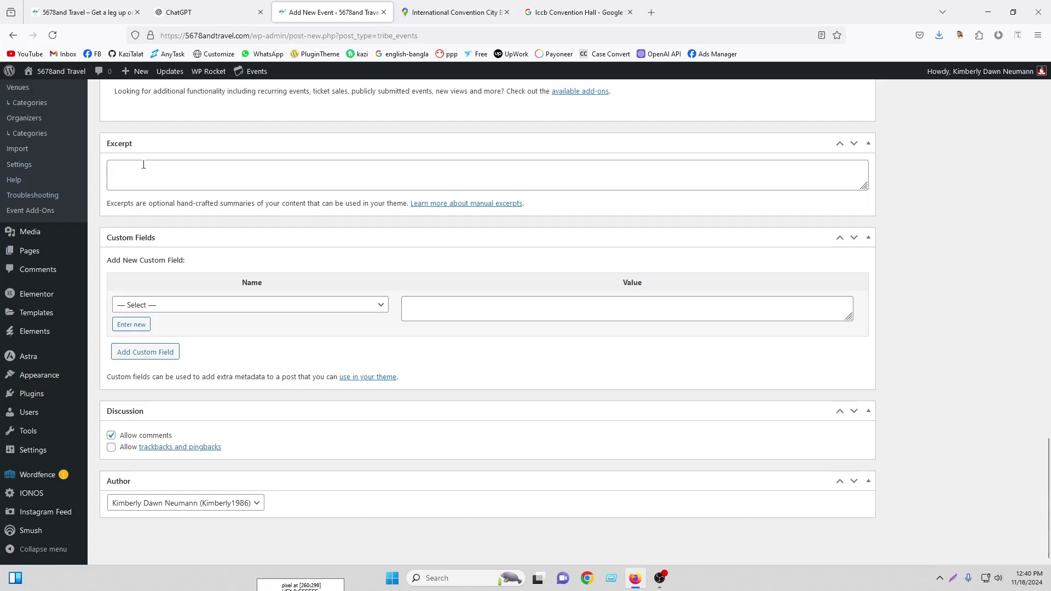
Click into the excerpt, then try adding a custom field while its name and value are still empty
{"action": "left_click", "coordinate": [144, 165]}
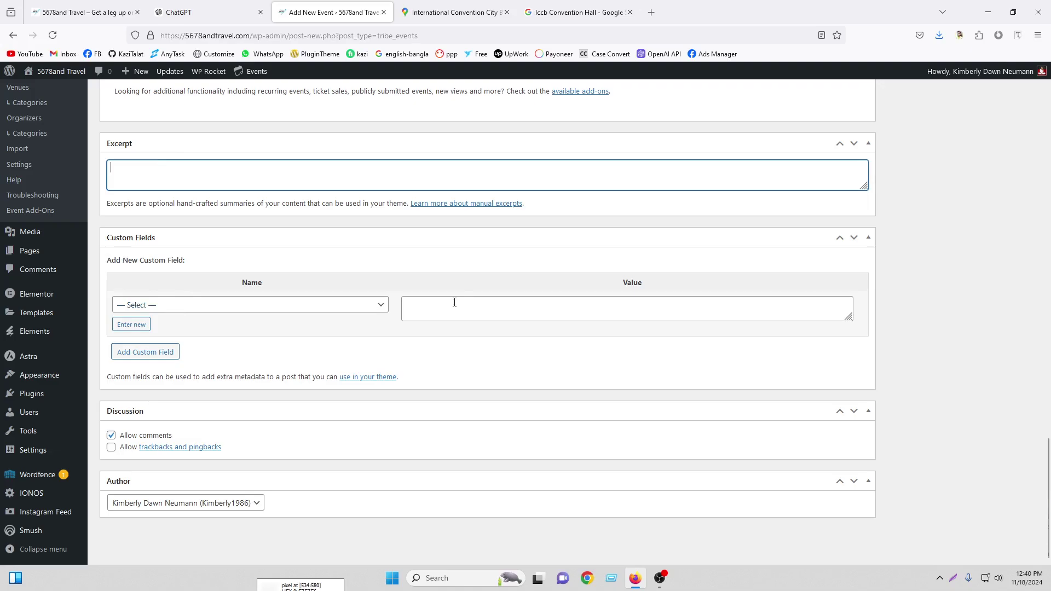
{"action": "scroll", "coordinate": [455, 296], "scroll_direction": "up", "scroll_amount": 10}
{"action": "scroll", "coordinate": [455, 289], "scroll_direction": "up", "scroll_amount": 10}
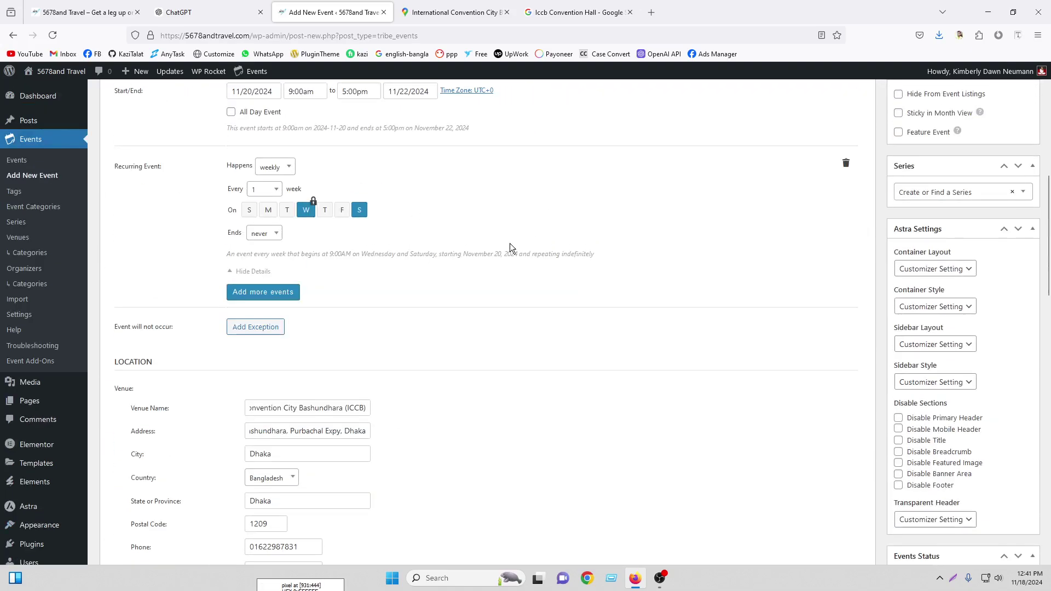
{"action": "scroll", "coordinate": [511, 243], "scroll_direction": "down", "scroll_amount": 20}
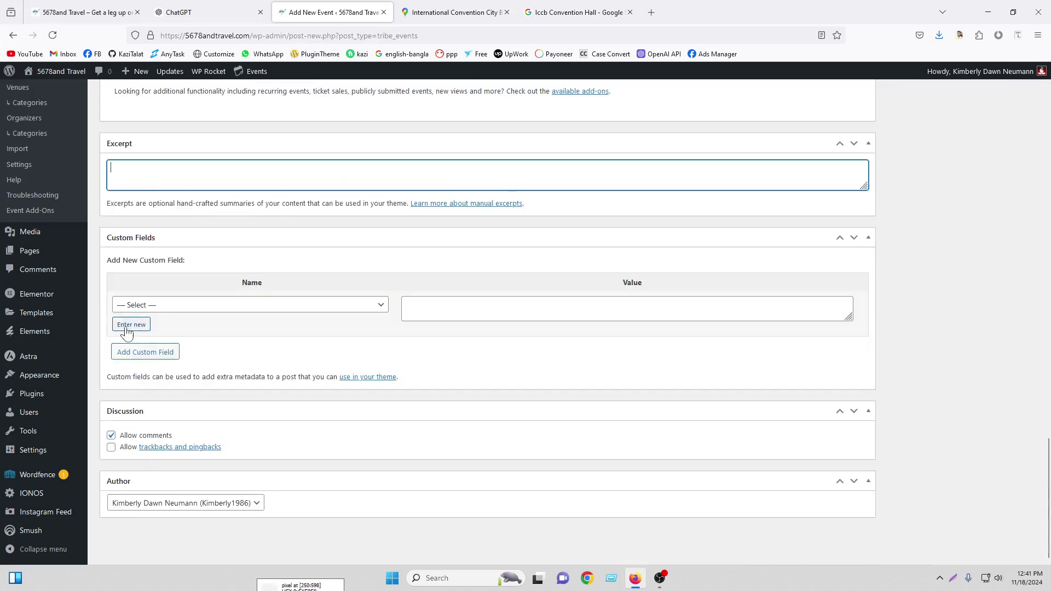
{"action": "left_click", "coordinate": [150, 309]}
{"action": "left_click", "coordinate": [156, 313]}
{"action": "left_click", "coordinate": [505, 303]}
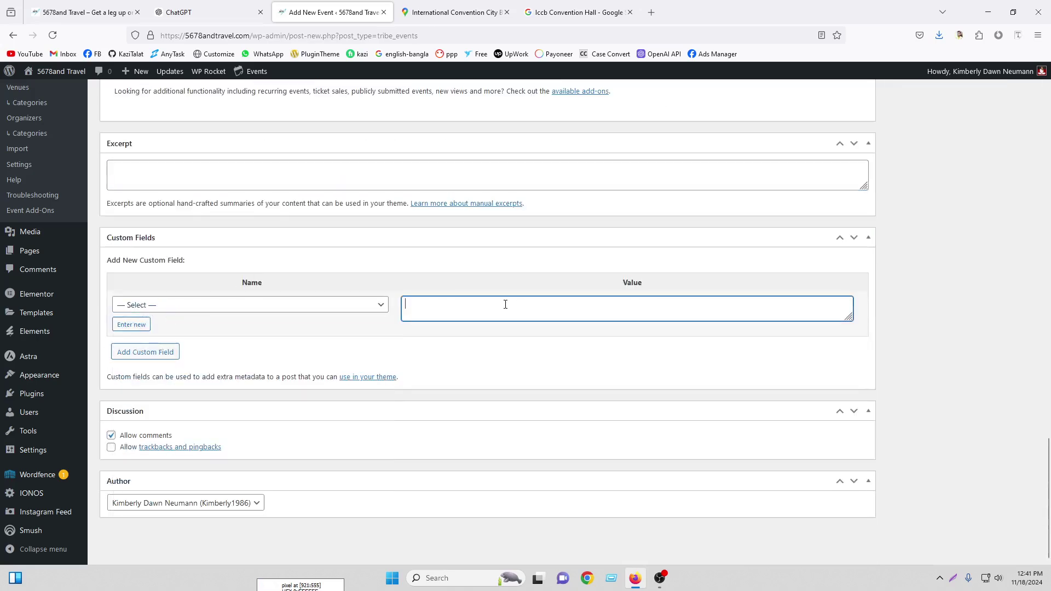
{"action": "left_click", "coordinate": [126, 326]}
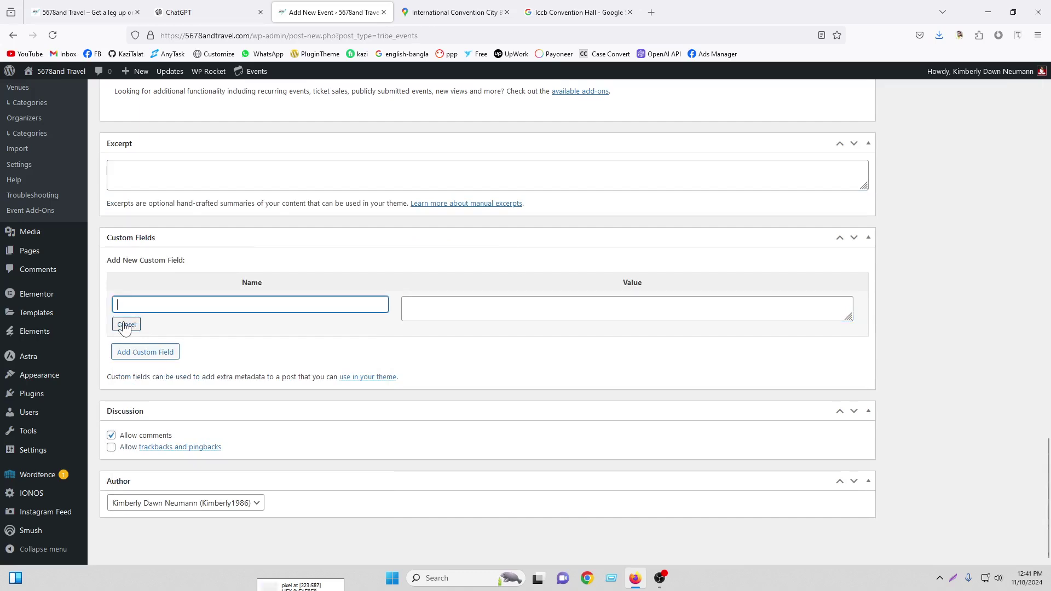
{"action": "left_click", "coordinate": [150, 353]}
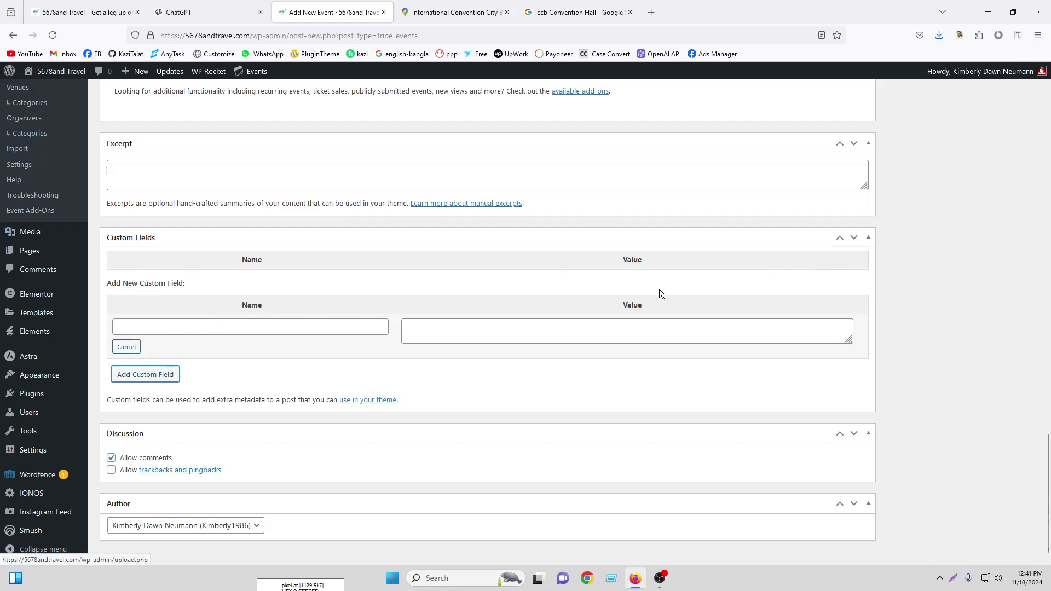
Collapse the Custom Fields panel and scroll back to the top of the page
{"action": "left_click", "coordinate": [869, 240]}
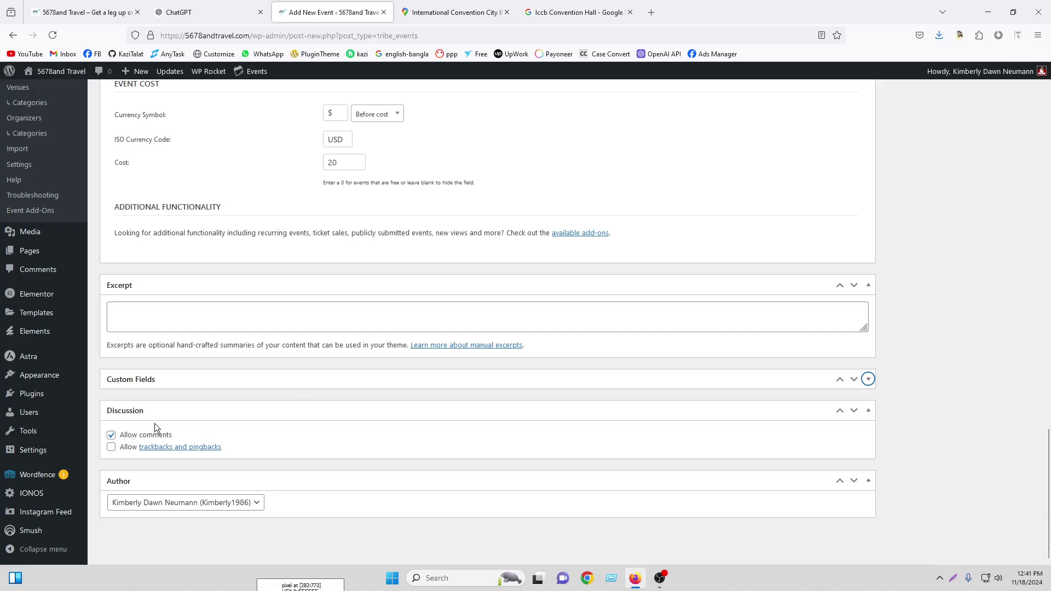
{"action": "scroll", "coordinate": [928, 311], "scroll_direction": "up", "scroll_amount": 10}
{"action": "scroll", "coordinate": [928, 311], "scroll_direction": "up", "scroll_amount": 10}
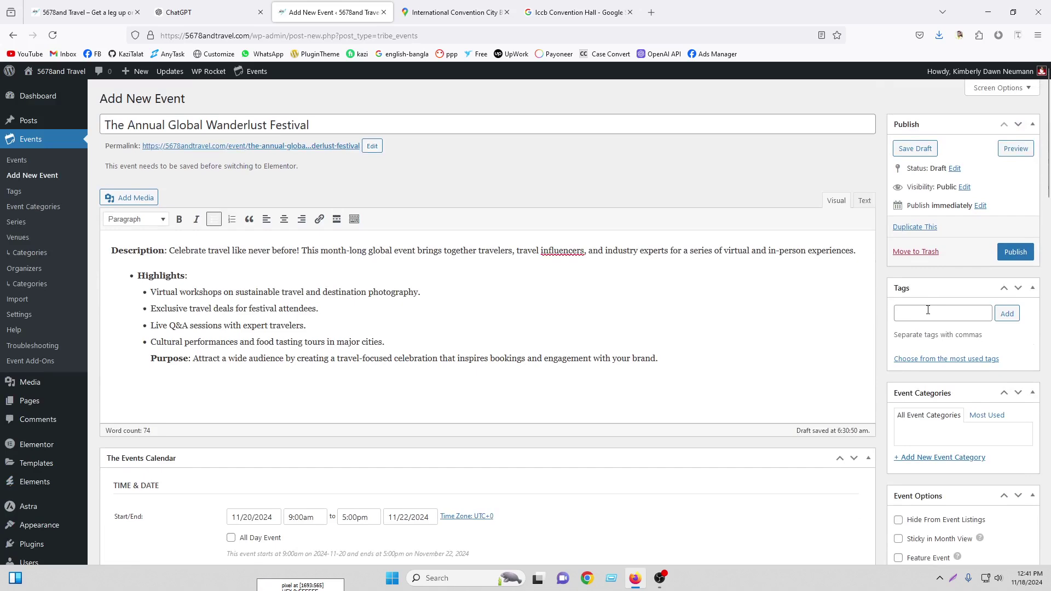
Add Festival as a tag, copying the word from the event title
{"action": "left_click_drag", "start_coordinate": [171, 125], "coordinate": [312, 125]}
{"action": "left_click", "coordinate": [259, 126]}
{"action": "double_click", "coordinate": [271, 126]}
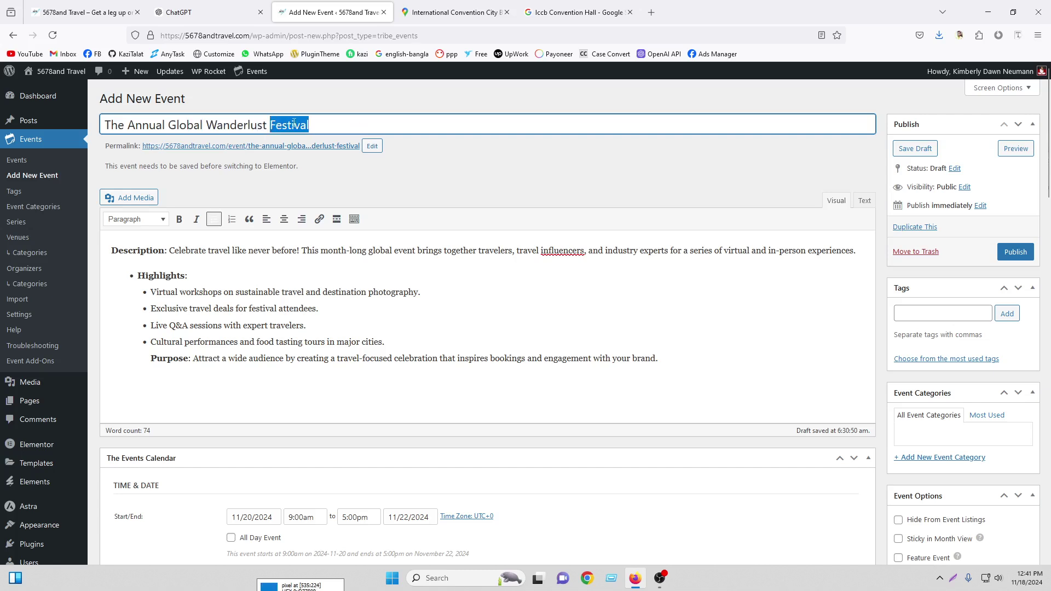
{"action": "right_click", "coordinate": [294, 125]}
{"action": "left_click", "coordinate": [326, 188]}
{"action": "right_click", "coordinate": [914, 315]}
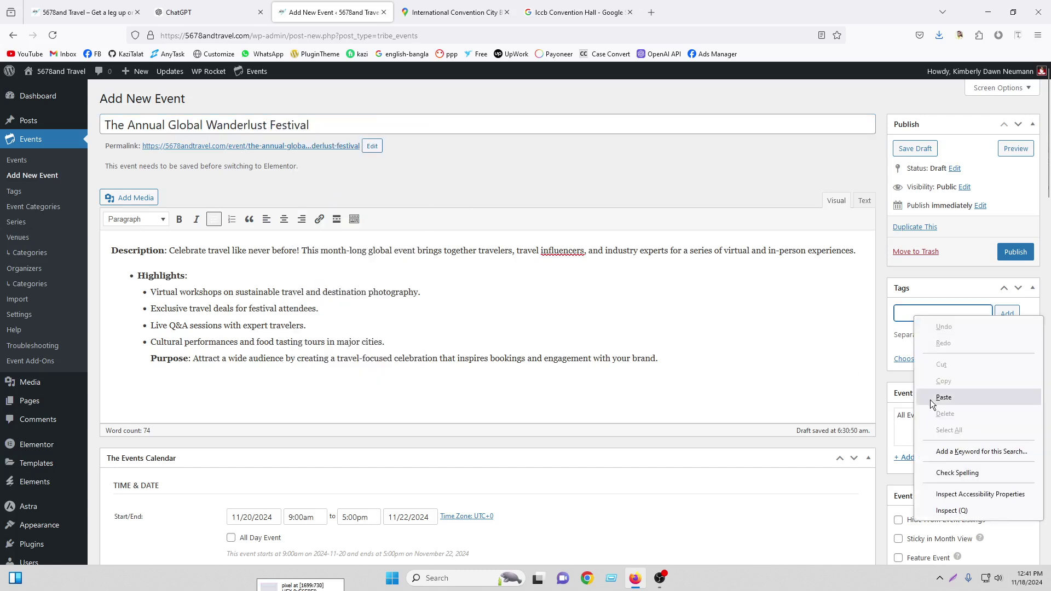
{"action": "left_click", "coordinate": [930, 400]}
{"action": "key", "text": "Return"}
Add Wanderlust and Annual Global as tags, each copied from the title
{"action": "left_click_drag", "start_coordinate": [206, 125], "coordinate": [268, 125]}
{"action": "right_click", "coordinate": [236, 126]}
{"action": "left_click", "coordinate": [263, 190]}
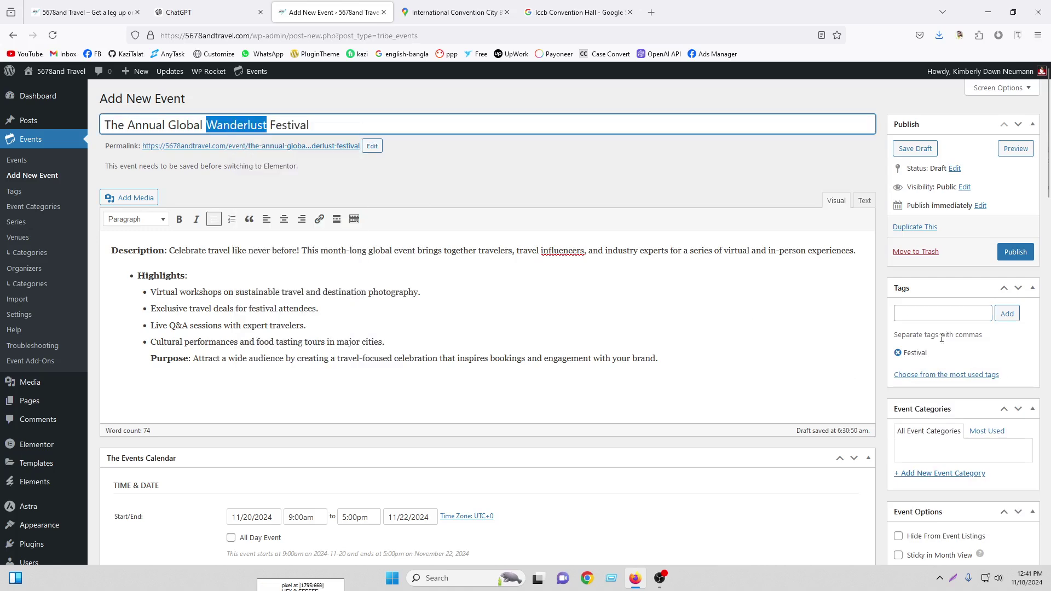
{"action": "right_click", "coordinate": [924, 314]}
{"action": "left_click", "coordinate": [931, 391]}
{"action": "key", "text": "Return"}
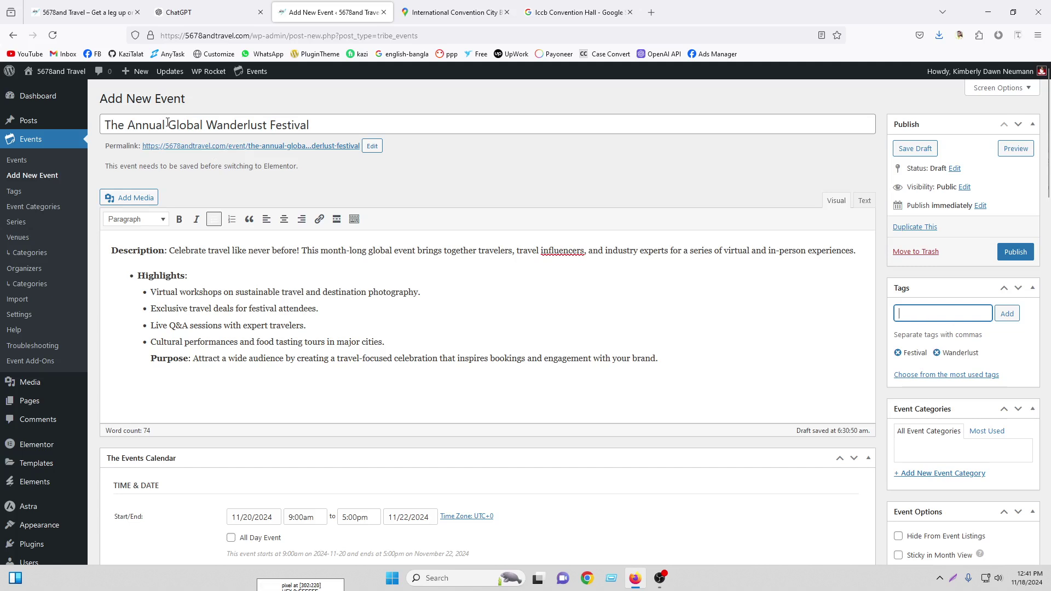
{"action": "left_click", "coordinate": [159, 124]}
{"action": "left_click_drag", "start_coordinate": [206, 125], "coordinate": [128, 125]}
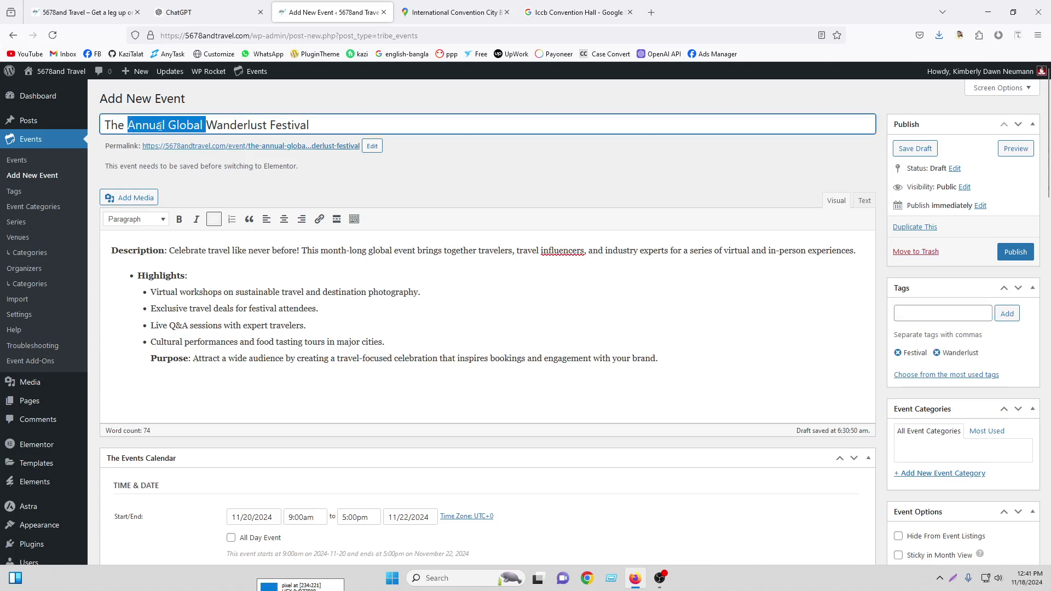
{"action": "right_click", "coordinate": [158, 127]}
{"action": "left_click", "coordinate": [186, 192]}
{"action": "right_click", "coordinate": [922, 314]}
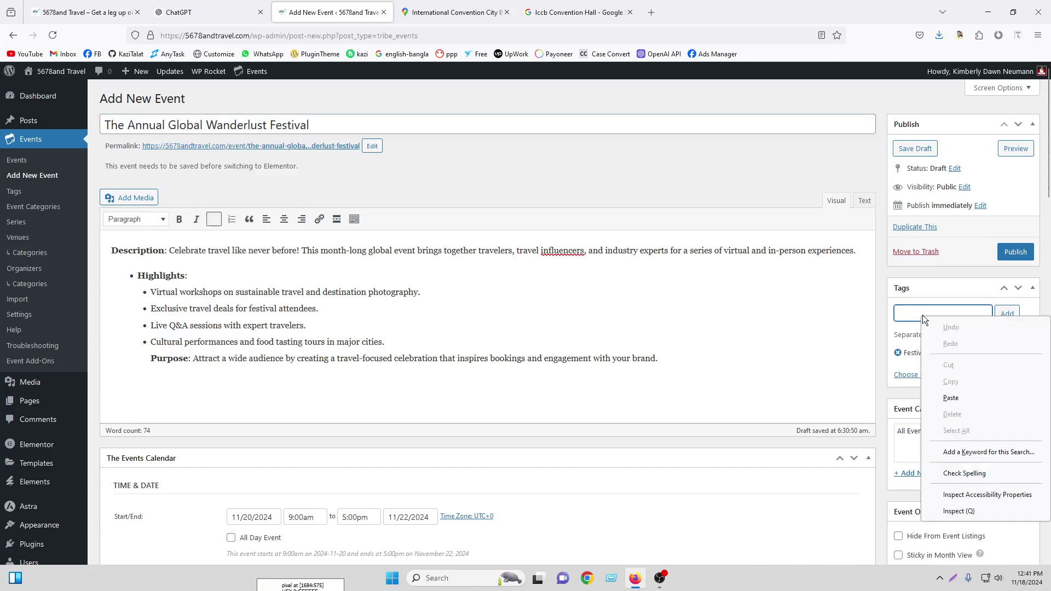
{"action": "left_click", "coordinate": [967, 396]}
{"action": "key", "text": "Return"}
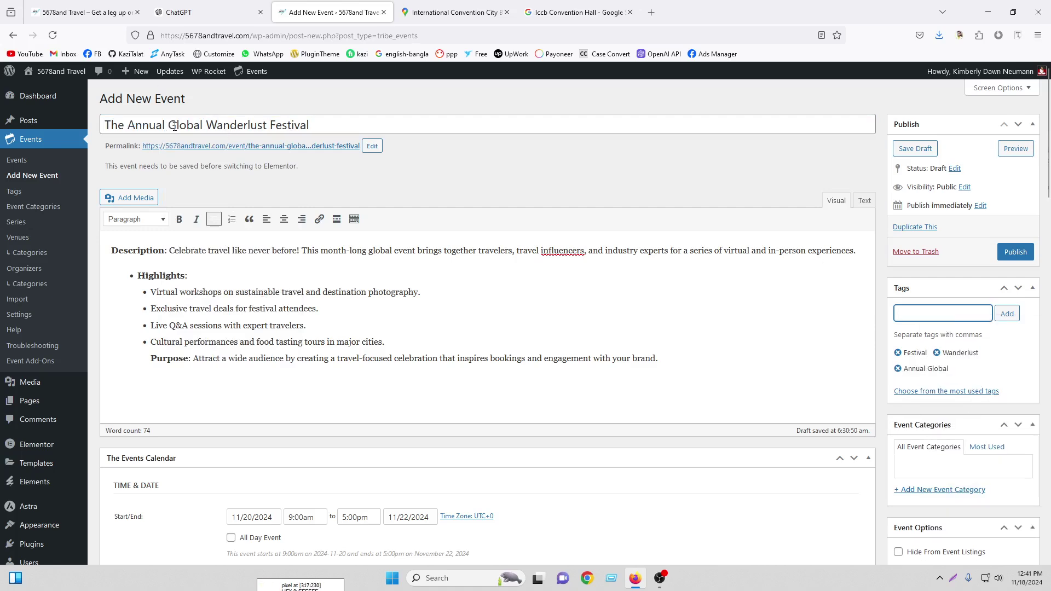
Undo an accidental title edit and copy 'Wanderlust Festival' from the title
{"action": "left_click_drag", "start_coordinate": [209, 125], "coordinate": [329, 127]}
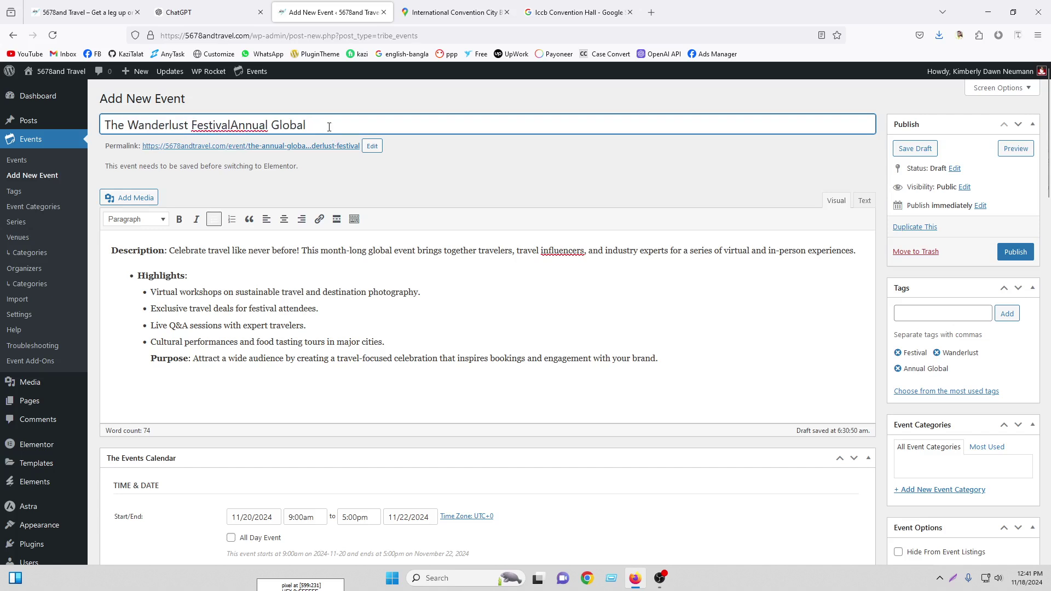
{"action": "key", "text": "ctrl+z"}
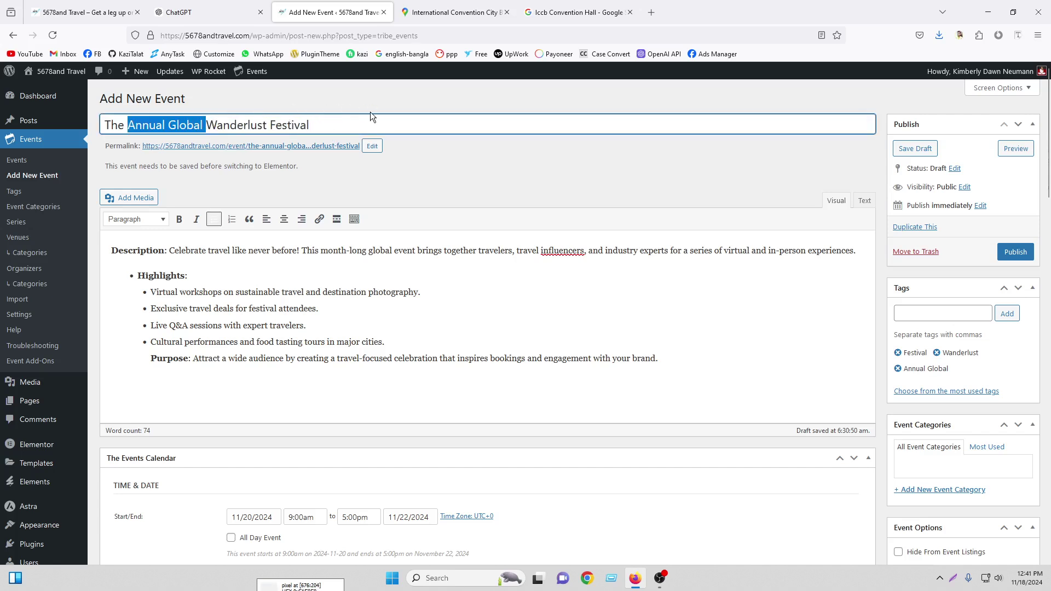
{"action": "left_click", "coordinate": [303, 124]}
{"action": "left_click_drag", "start_coordinate": [309, 125], "coordinate": [206, 125]}
{"action": "right_click", "coordinate": [248, 127]}
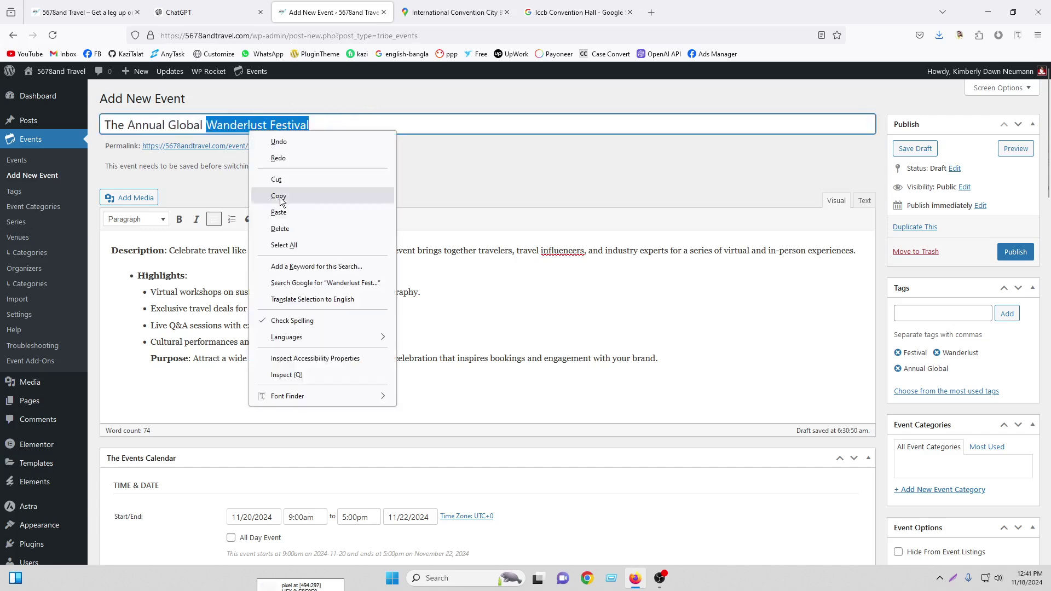
{"action": "left_click", "coordinate": [279, 202]}
{"action": "scroll", "coordinate": [278, 204], "scroll_direction": "down", "scroll_amount": 5}
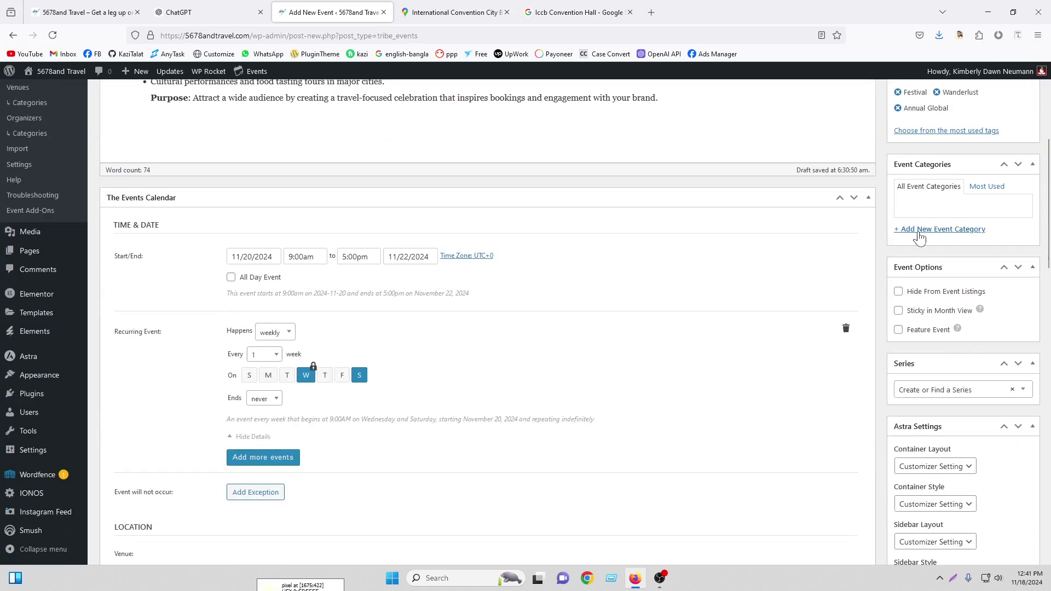
Create the event category 'Wanderlust Festival' by pasting the copied title words
{"action": "left_click", "coordinate": [920, 230]}
{"action": "right_click", "coordinate": [919, 254]}
{"action": "left_click", "coordinate": [941, 337]}
{"action": "key", "text": "Return"}
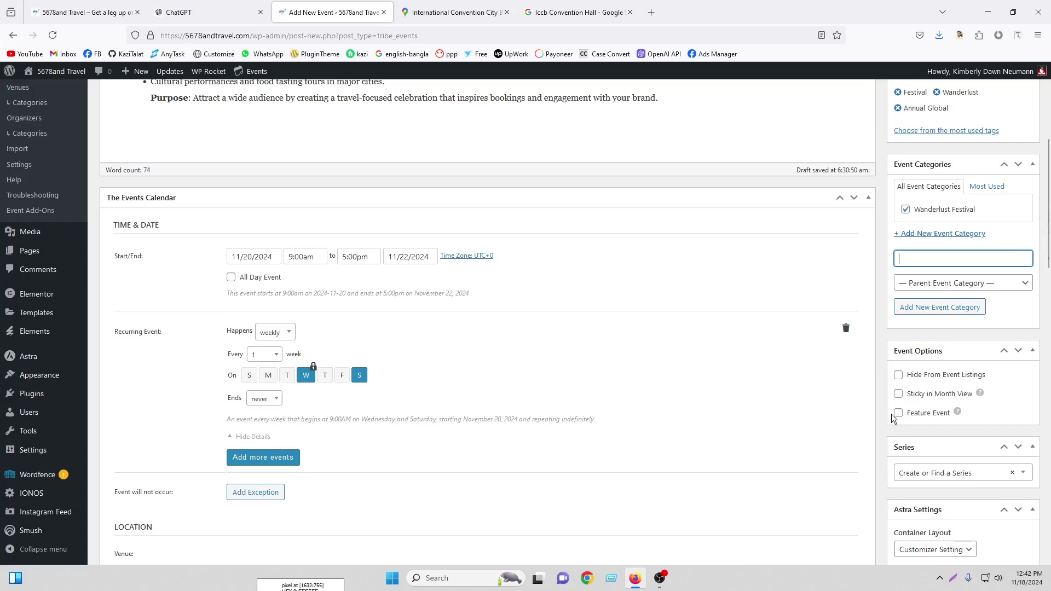
{"action": "scroll", "coordinate": [975, 400], "scroll_direction": "down", "scroll_amount": 5}
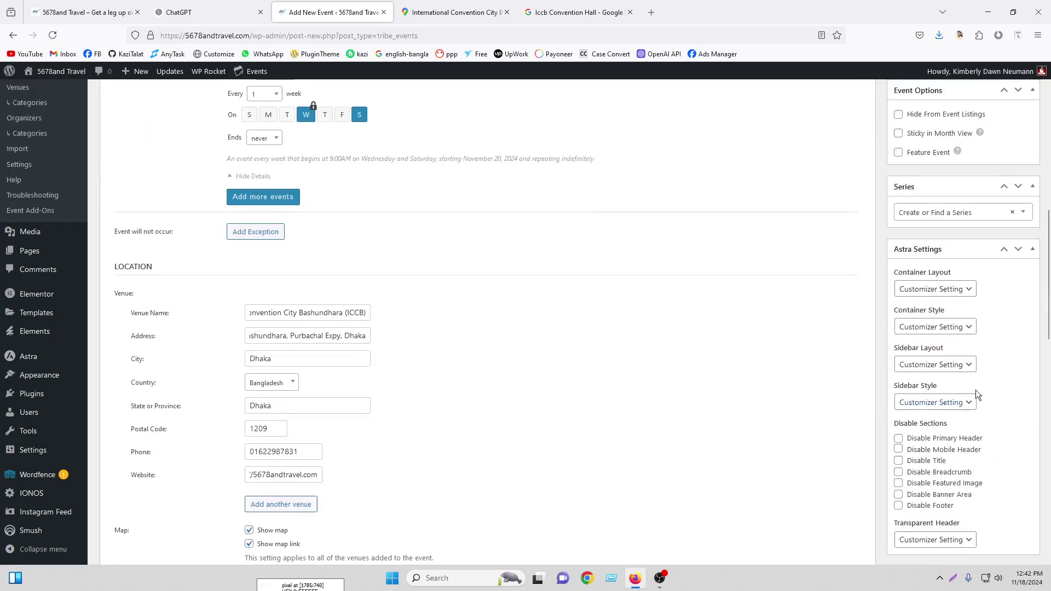
{"action": "scroll", "coordinate": [936, 388], "scroll_direction": "down", "scroll_amount": 4}
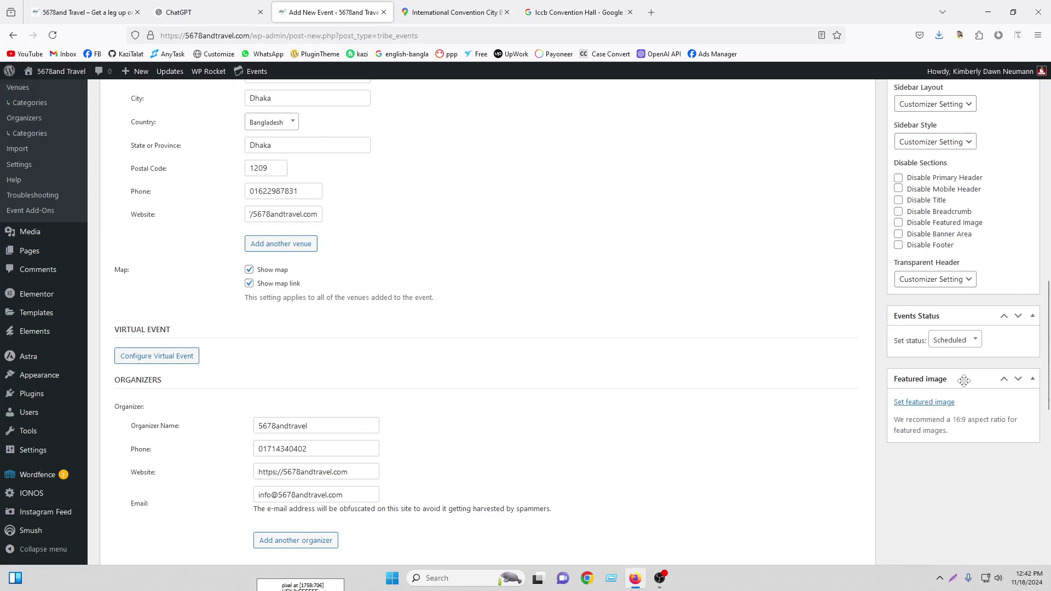
Make the temple ruins photo the featured image, then publish the festival event
{"action": "left_click", "coordinate": [926, 403]}
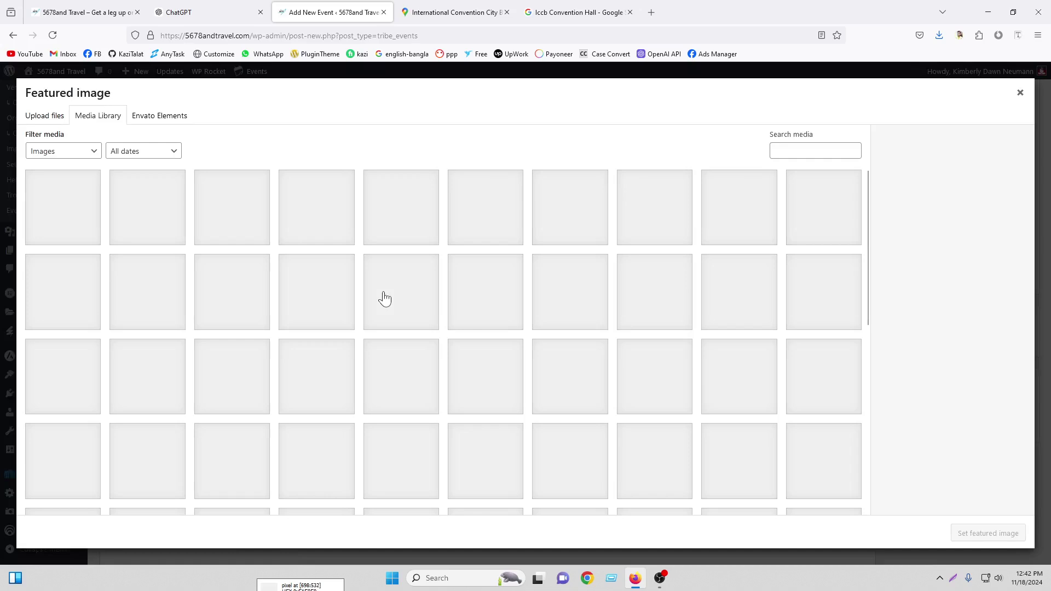
{"action": "scroll", "coordinate": [735, 299], "scroll_direction": "down", "scroll_amount": 10}
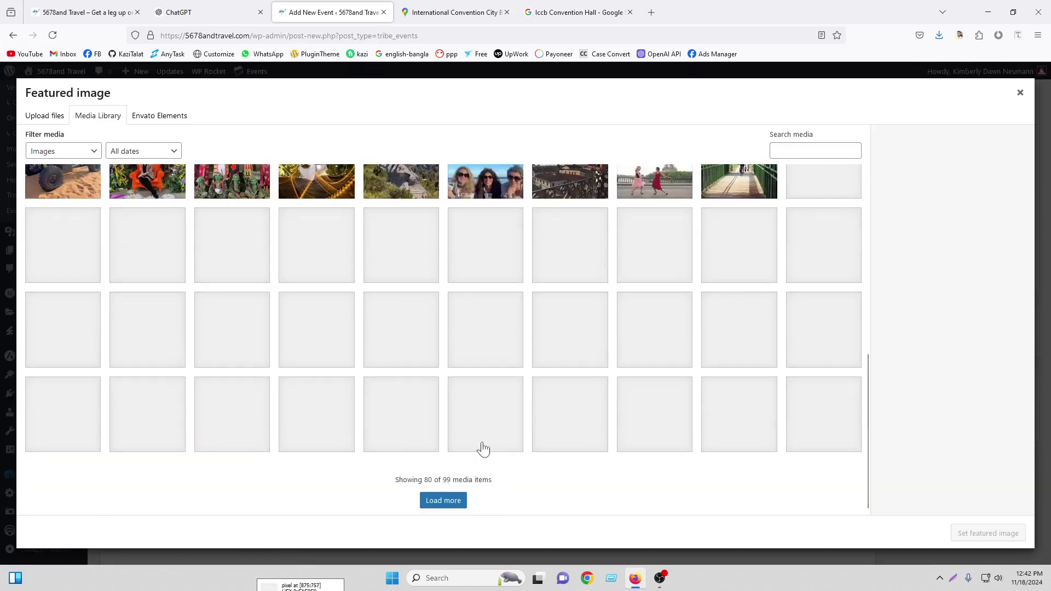
{"action": "left_click", "coordinate": [457, 503]}
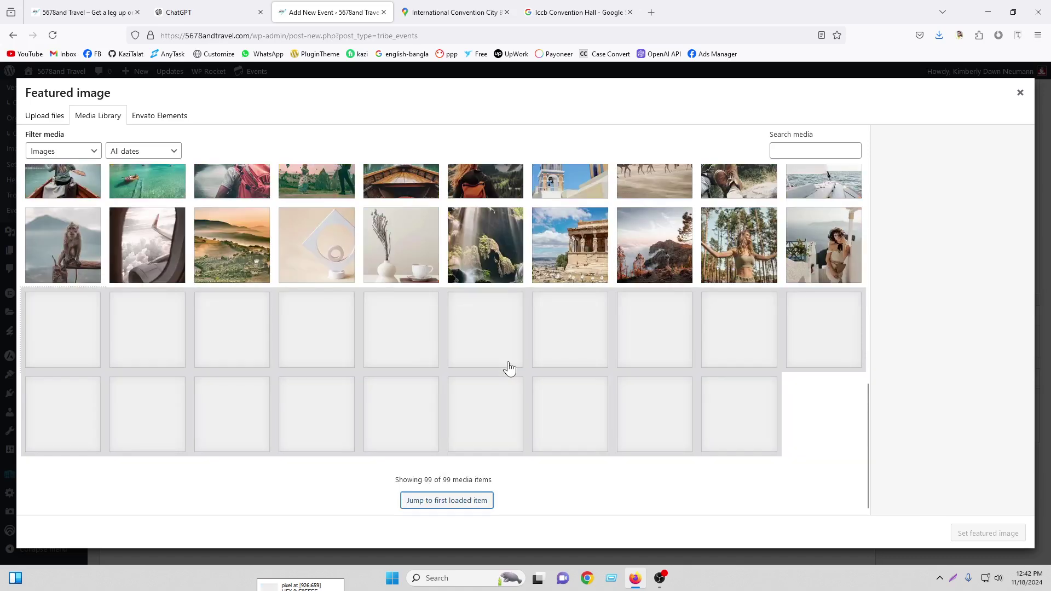
{"action": "scroll", "coordinate": [565, 410], "scroll_direction": "down", "scroll_amount": 3}
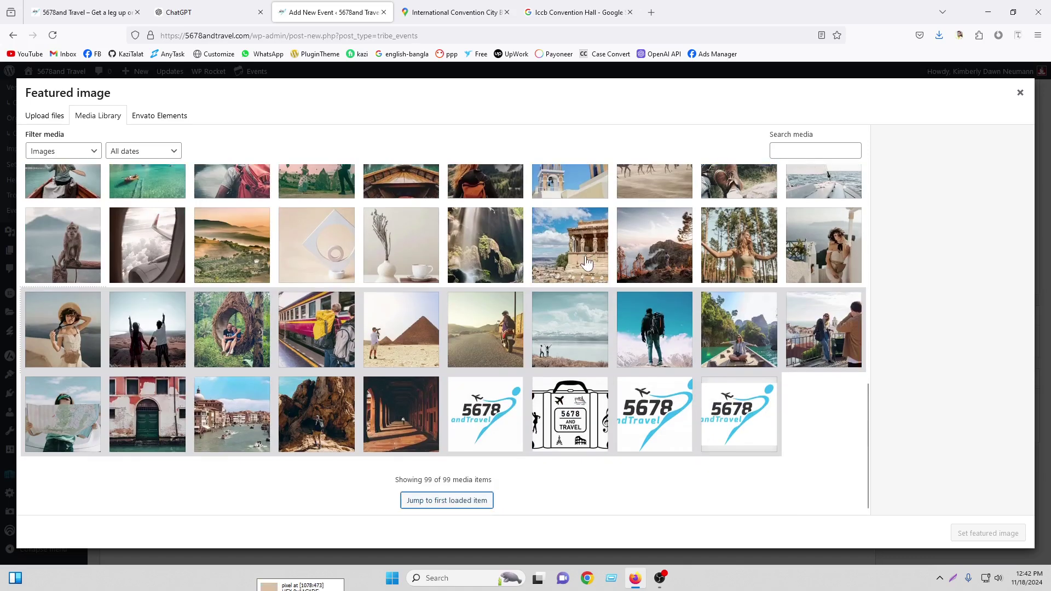
{"action": "left_click", "coordinate": [585, 262]}
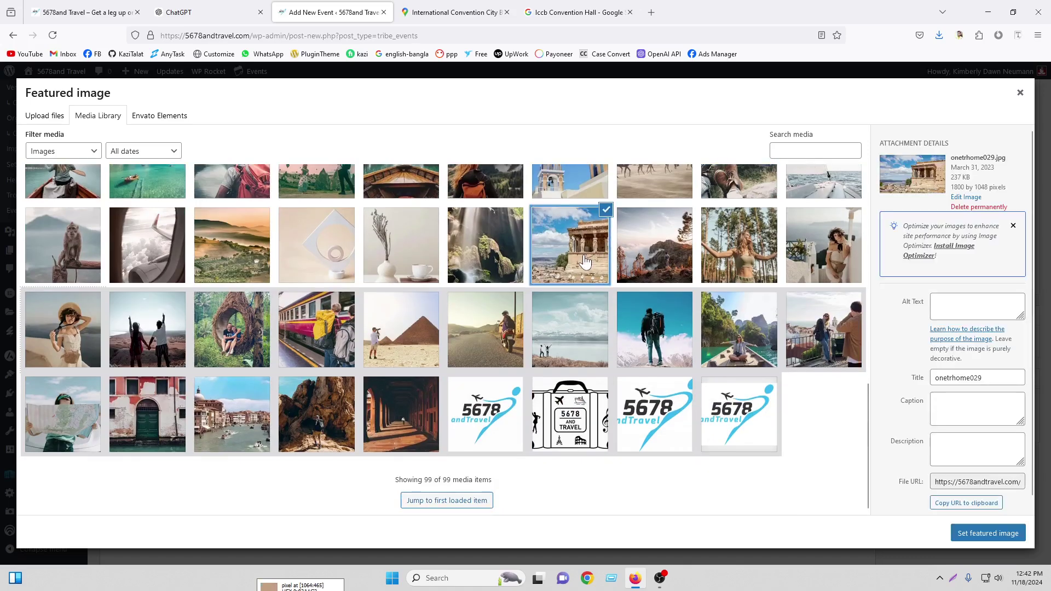
{"action": "left_click", "coordinate": [988, 536]}
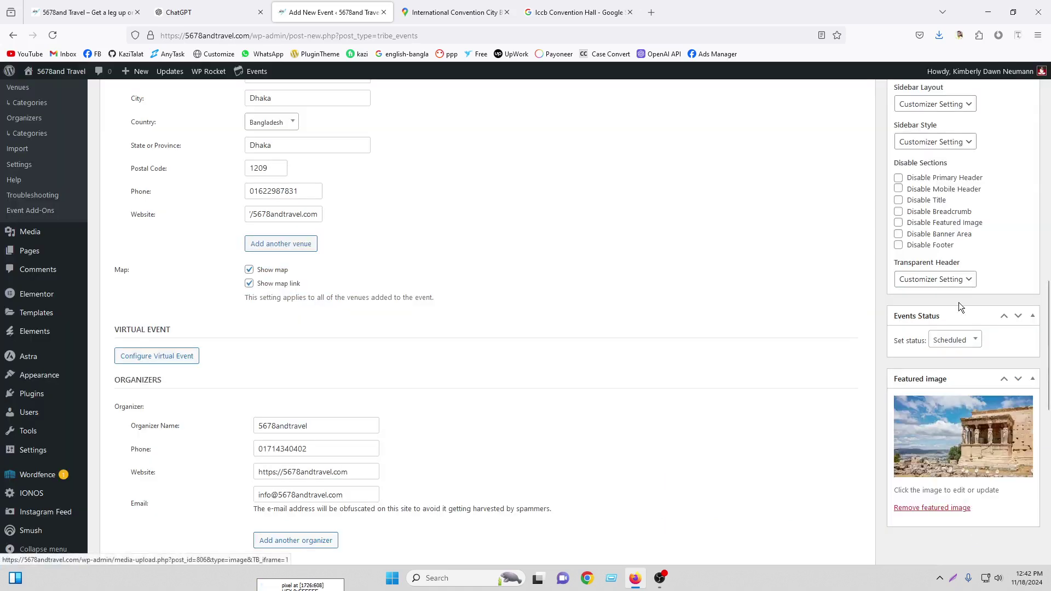
{"action": "scroll", "coordinate": [958, 302], "scroll_direction": "up", "scroll_amount": 10}
{"action": "left_click", "coordinate": [1013, 253]}
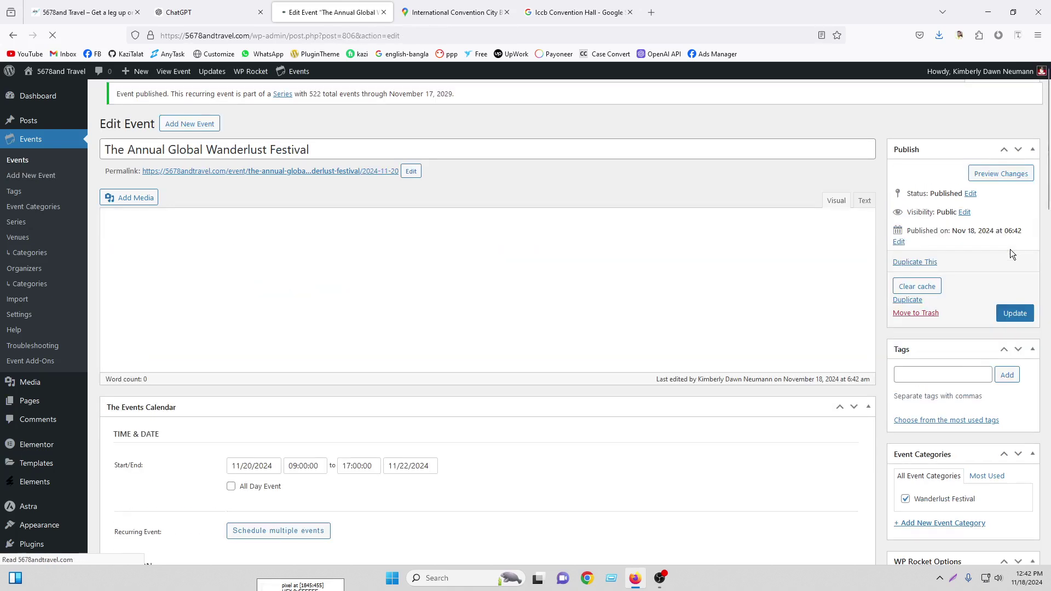
Open the festival's Edit link in a new tab from the Events list and close both Google Maps tabs
{"action": "left_click", "coordinate": [11, 161]}
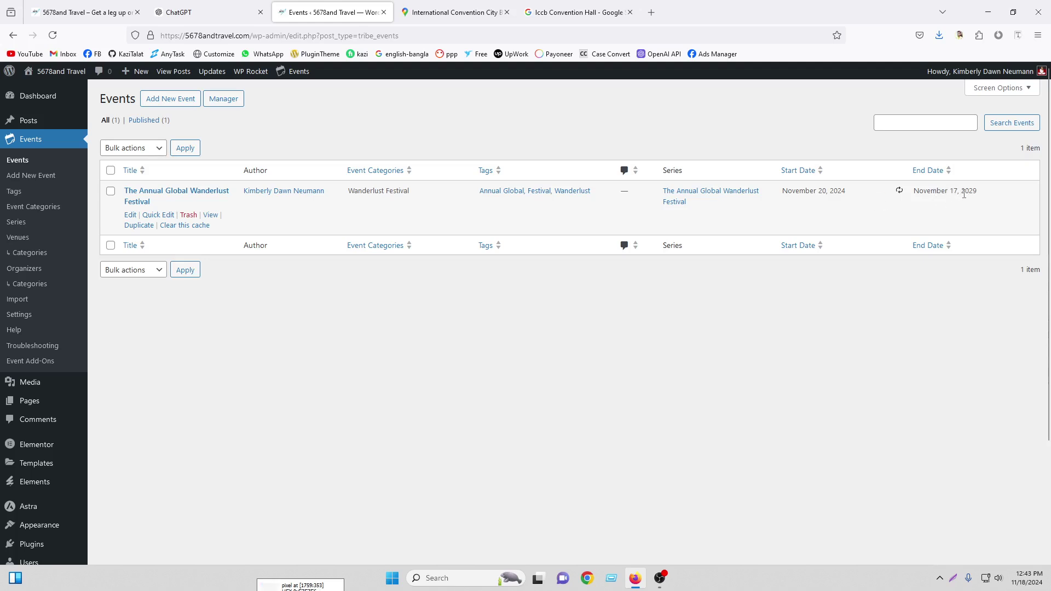
{"action": "right_click", "coordinate": [132, 218]}
{"action": "left_click", "coordinate": [164, 226]}
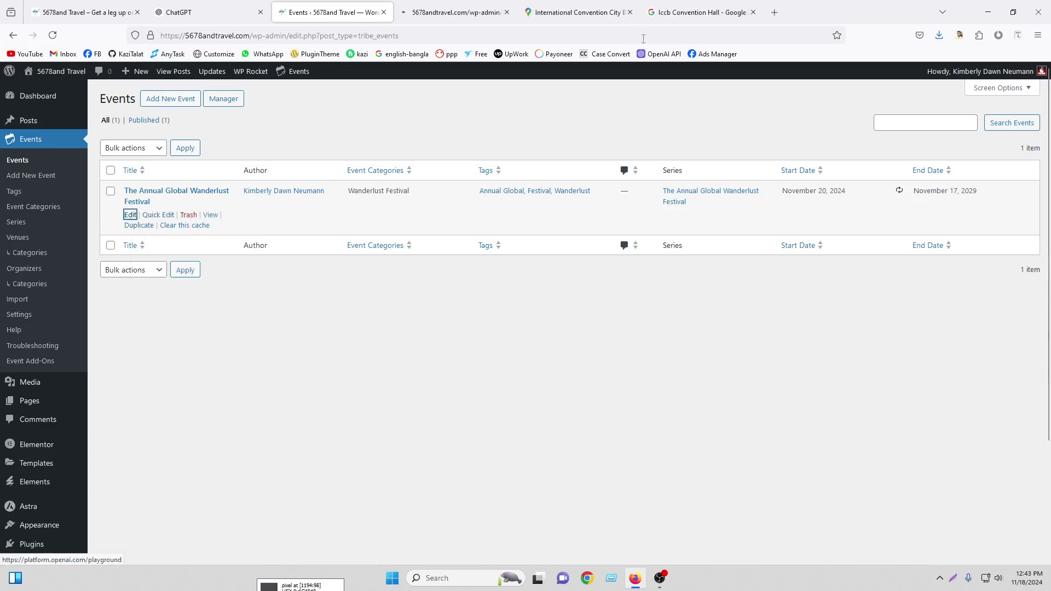
{"action": "left_click", "coordinate": [630, 12]}
{"action": "left_click", "coordinate": [630, 12]}
{"action": "left_click", "coordinate": [455, 12]}
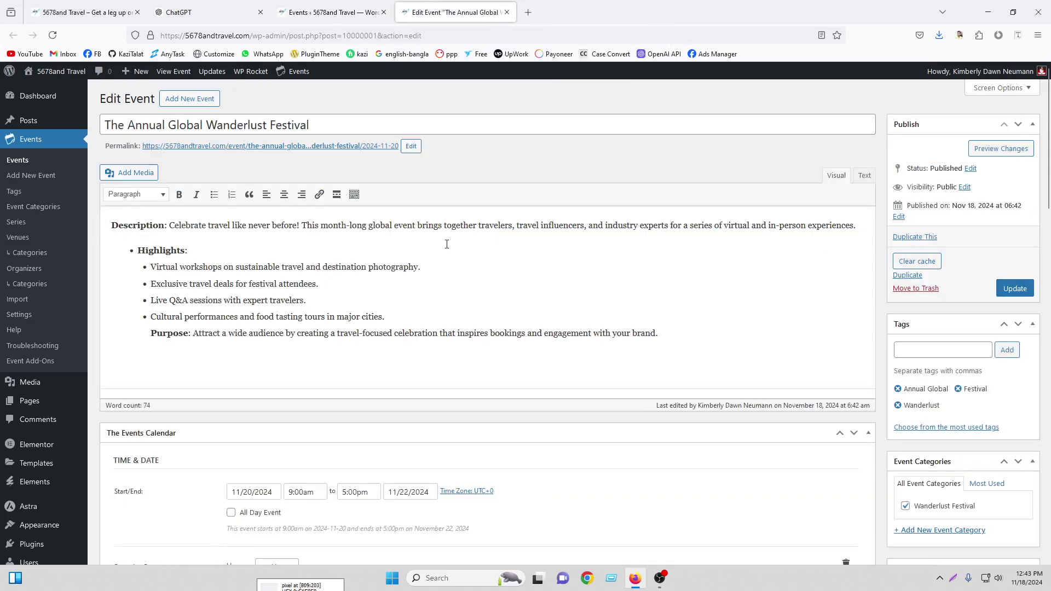
{"action": "scroll", "coordinate": [444, 288], "scroll_direction": "down", "scroll_amount": 7}
{"action": "scroll", "coordinate": [444, 289], "scroll_direction": "up", "scroll_amount": 2}
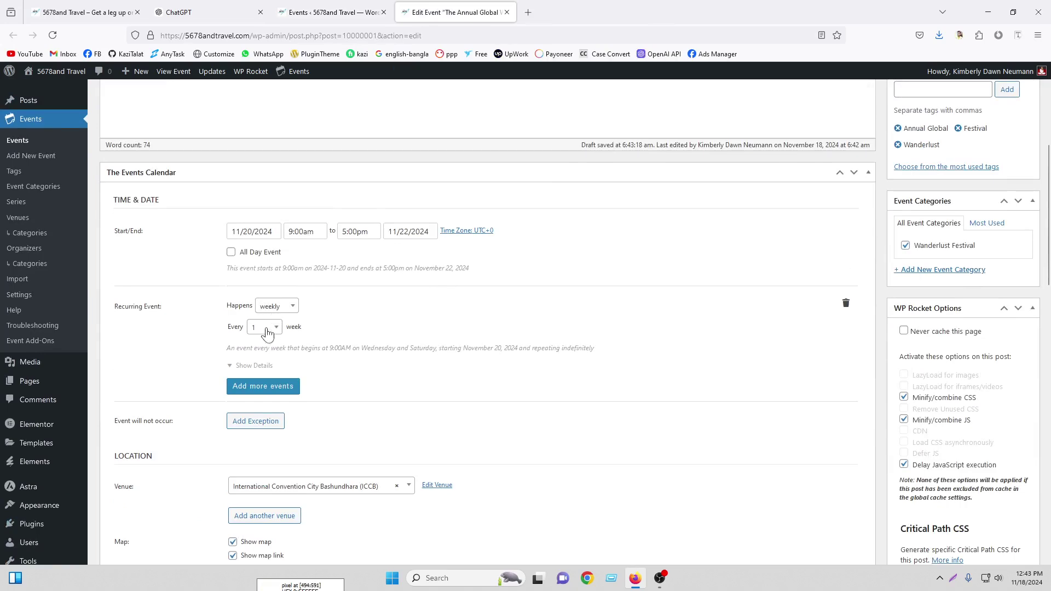
End the weekly recurrence on January 31, 2025 and update all events in the series
{"action": "left_click", "coordinate": [331, 12]}
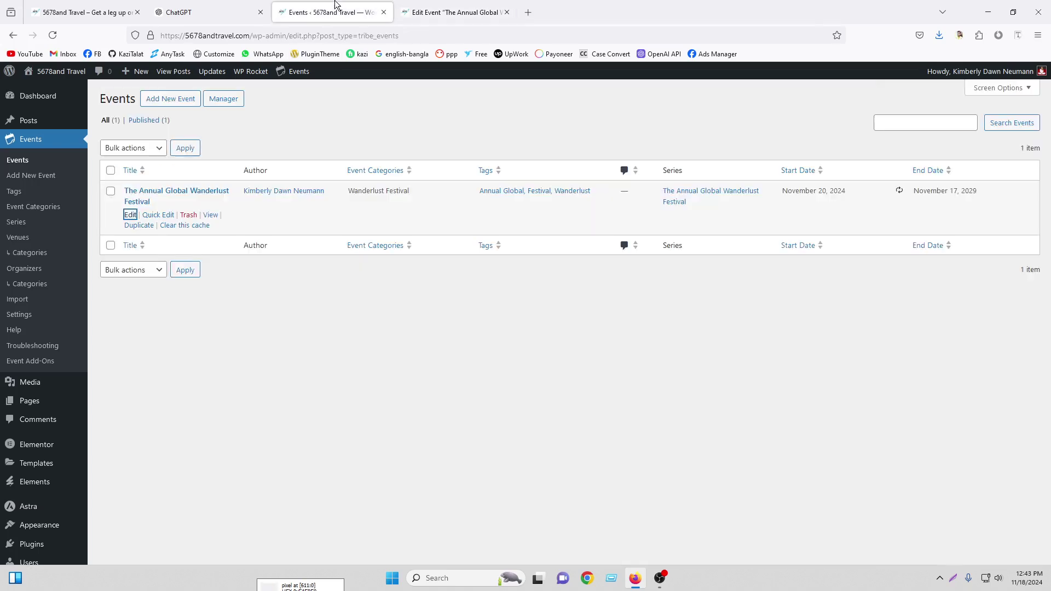
{"action": "left_click", "coordinate": [439, 11]}
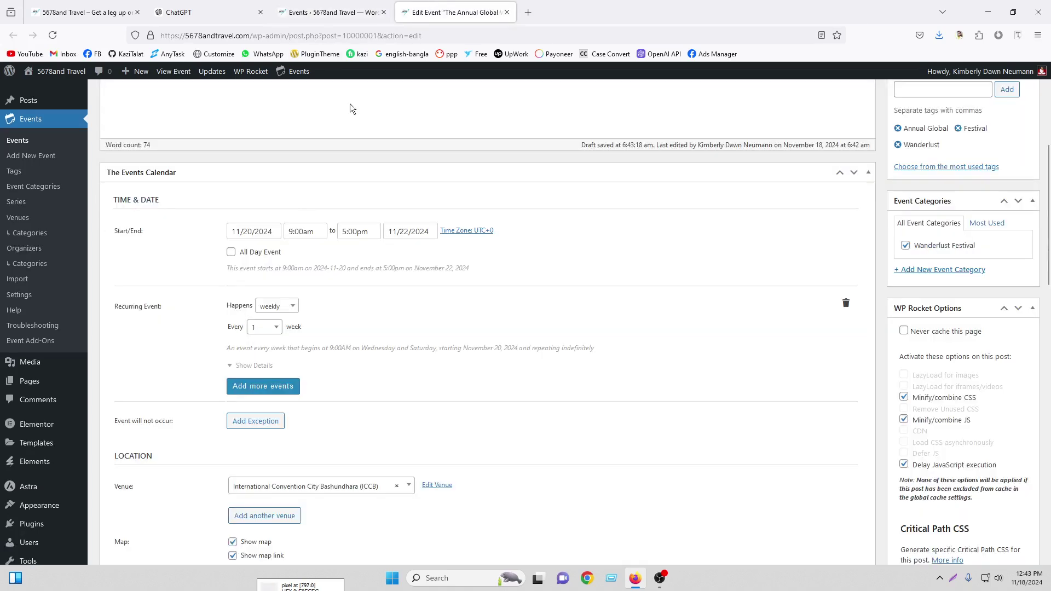
{"action": "left_click", "coordinate": [265, 329]}
{"action": "left_click", "coordinate": [267, 343]}
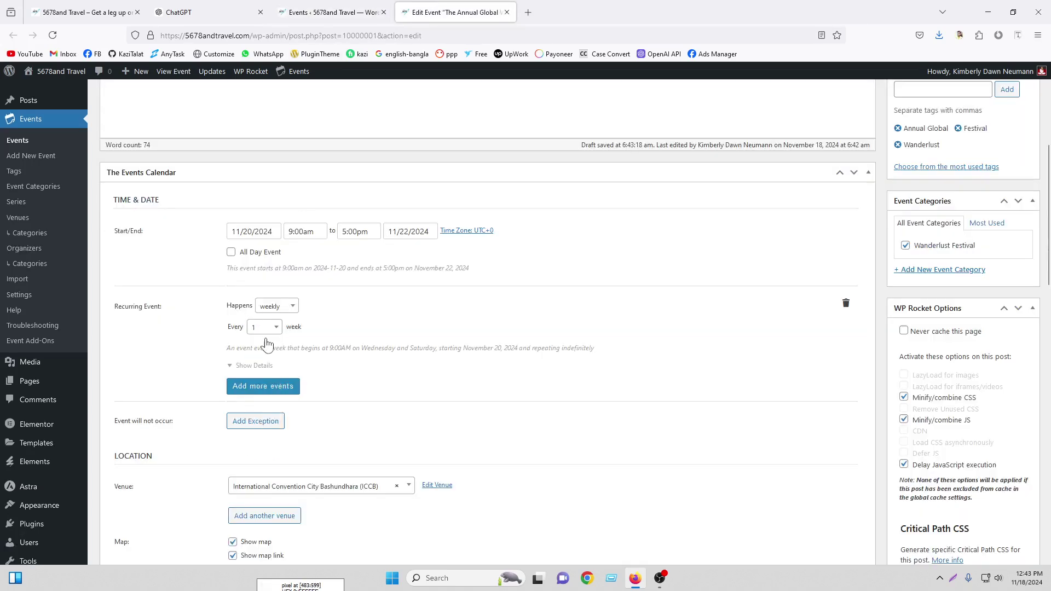
{"action": "left_click", "coordinate": [250, 365]}
{"action": "left_click", "coordinate": [262, 372]}
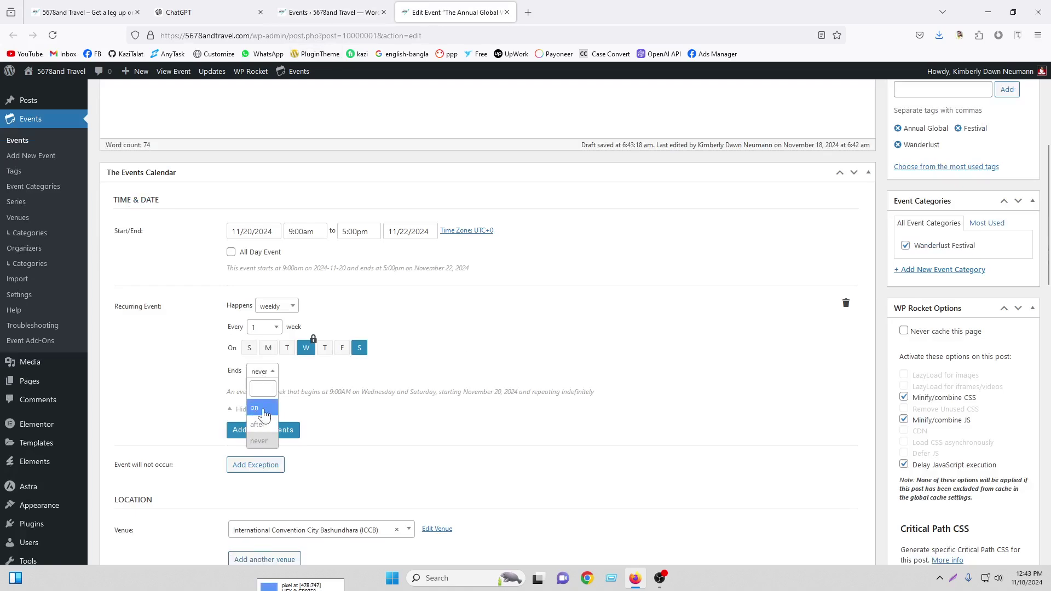
{"action": "left_click", "coordinate": [265, 409]}
{"action": "left_click", "coordinate": [294, 371]}
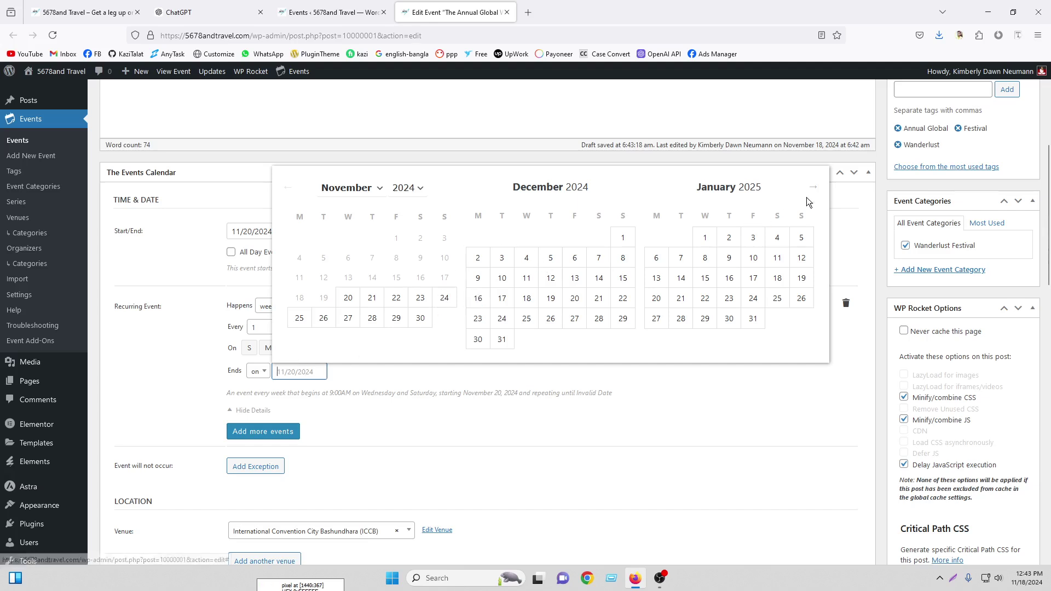
{"action": "left_click", "coordinate": [755, 321]}
{"action": "scroll", "coordinate": [977, 337], "scroll_direction": "up", "scroll_amount": 5}
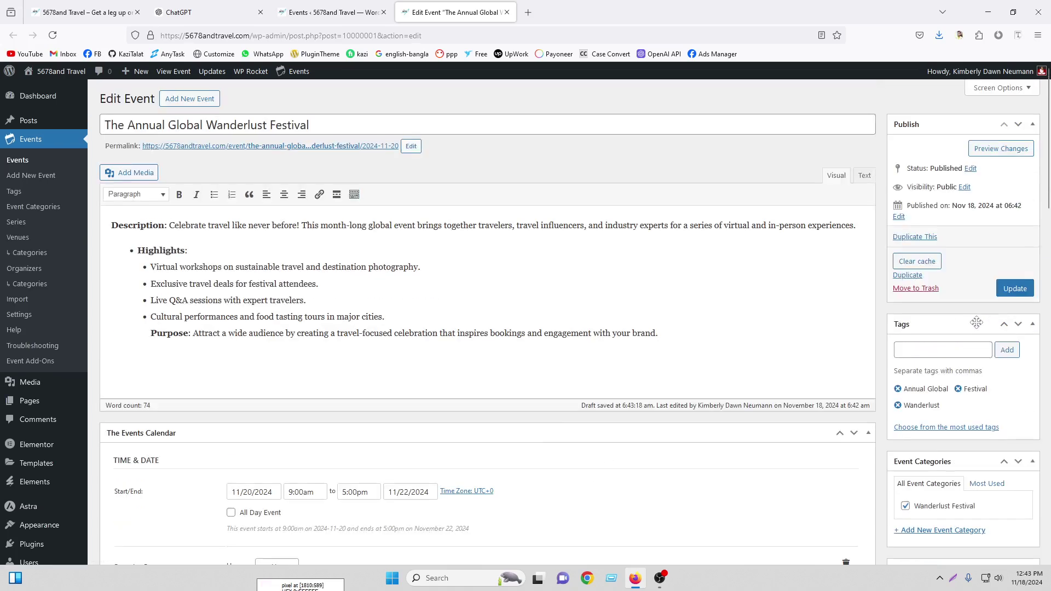
{"action": "left_click", "coordinate": [1016, 290]}
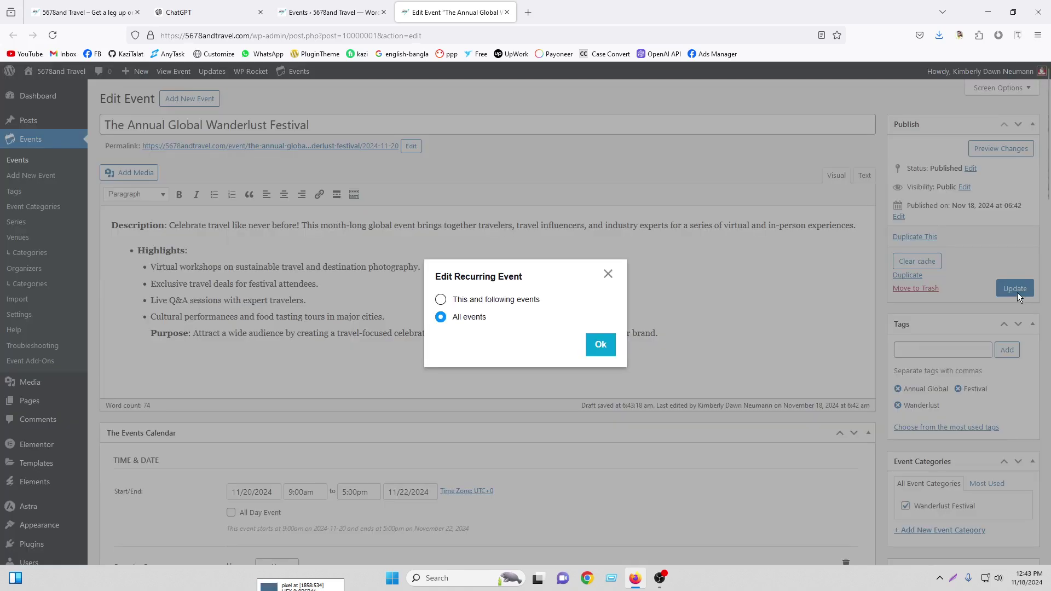
{"action": "left_click", "coordinate": [601, 351]}
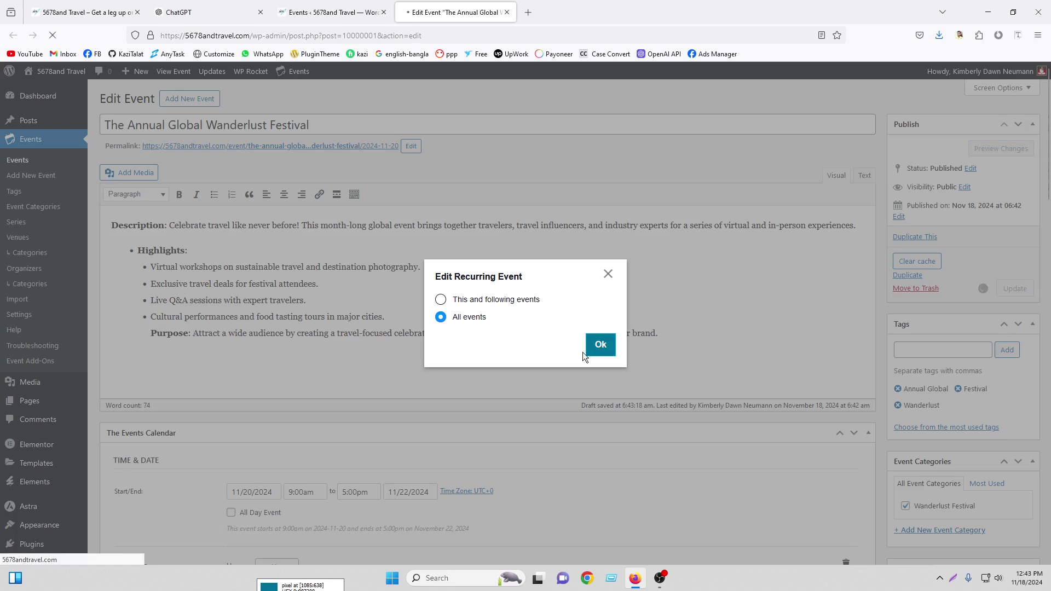
{"action": "left_click", "coordinate": [351, 13]}
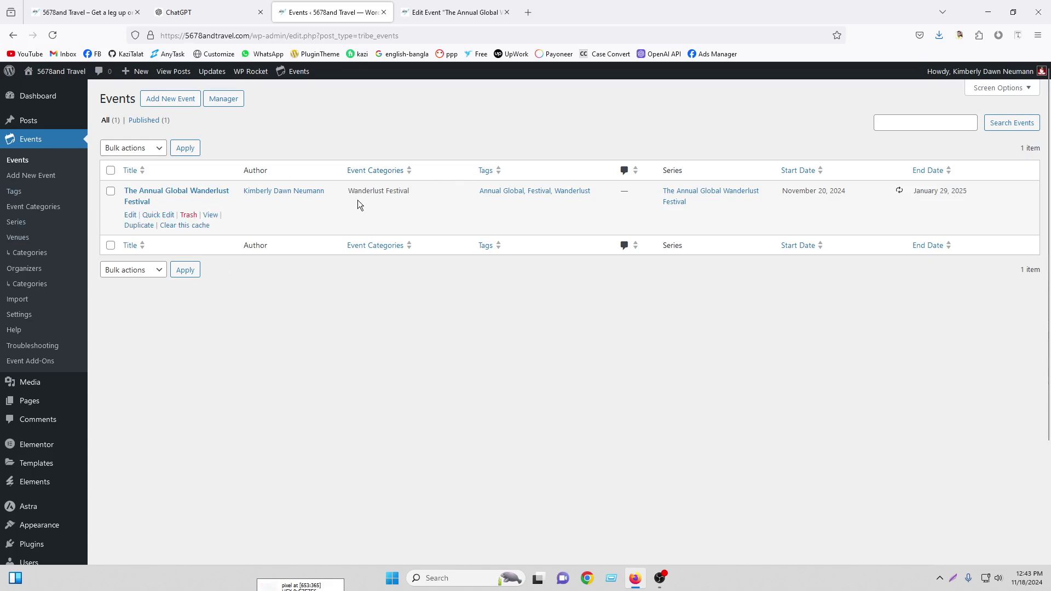
Reload the Events list, close the old editor, and duplicate the festival event
{"action": "left_click", "coordinate": [53, 36]}
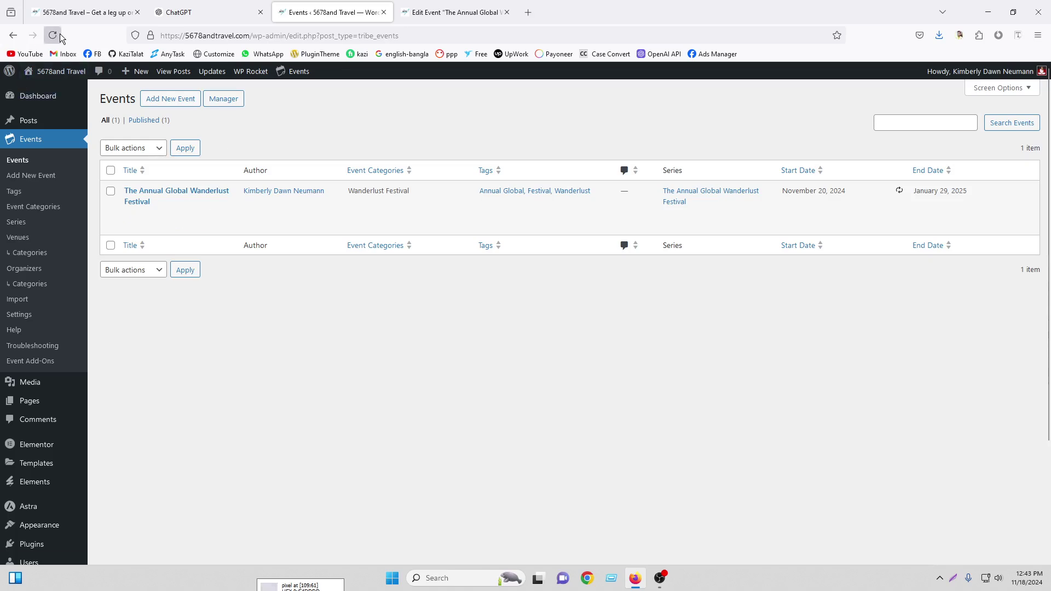
{"action": "left_click", "coordinate": [507, 12]}
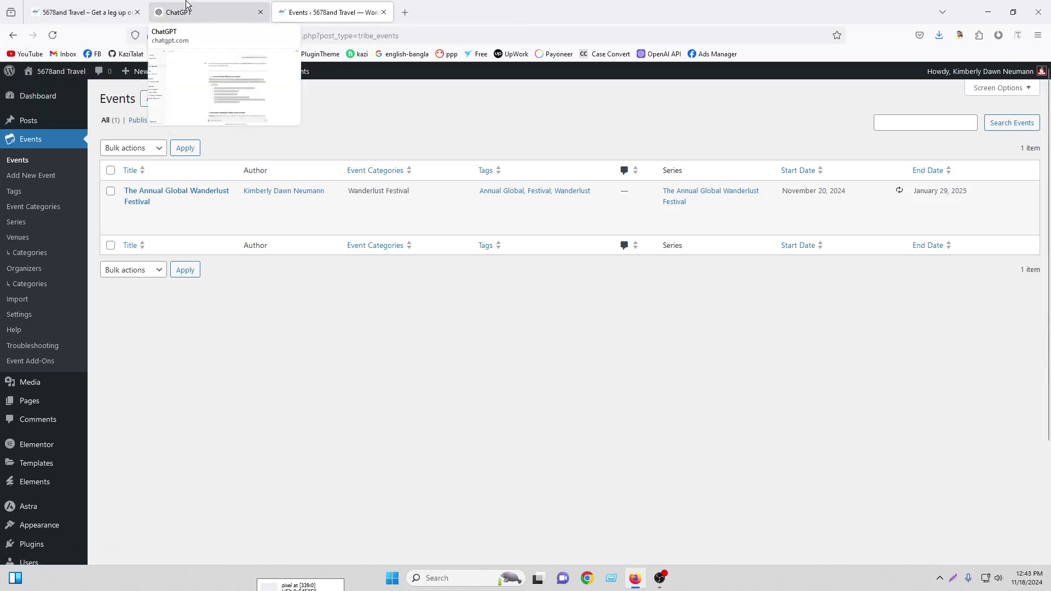
{"action": "left_click", "coordinate": [174, 12]}
{"action": "scroll", "coordinate": [569, 329], "scroll_direction": "down", "scroll_amount": 5}
{"action": "left_click", "coordinate": [328, 12]}
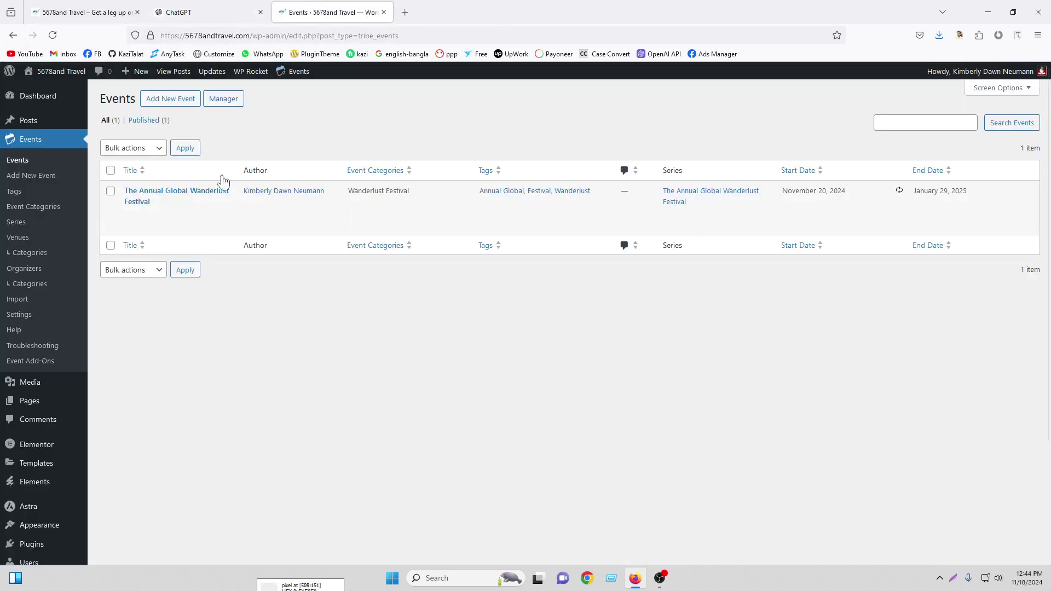
{"action": "left_click", "coordinate": [135, 231]}
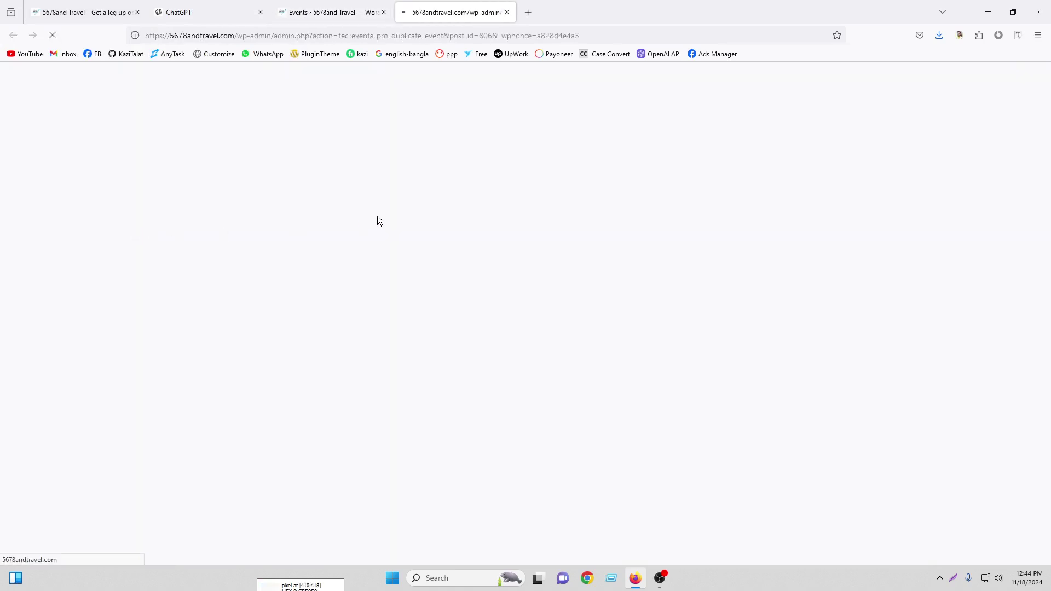
Replace the copy's title with 'Destination Spotlight: Hidden Gems of 2024' from ChatGPT
{"action": "left_click_drag", "start_coordinate": [225, 4], "coordinate": [298, 7]}
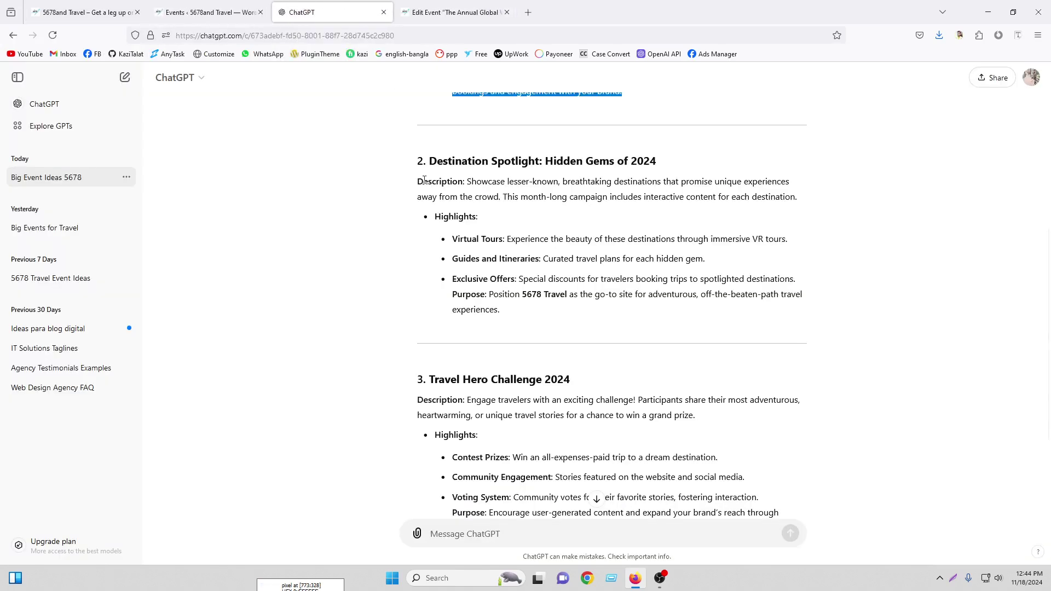
{"action": "left_click_drag", "start_coordinate": [429, 164], "coordinate": [676, 159]}
{"action": "right_click", "coordinate": [675, 161]}
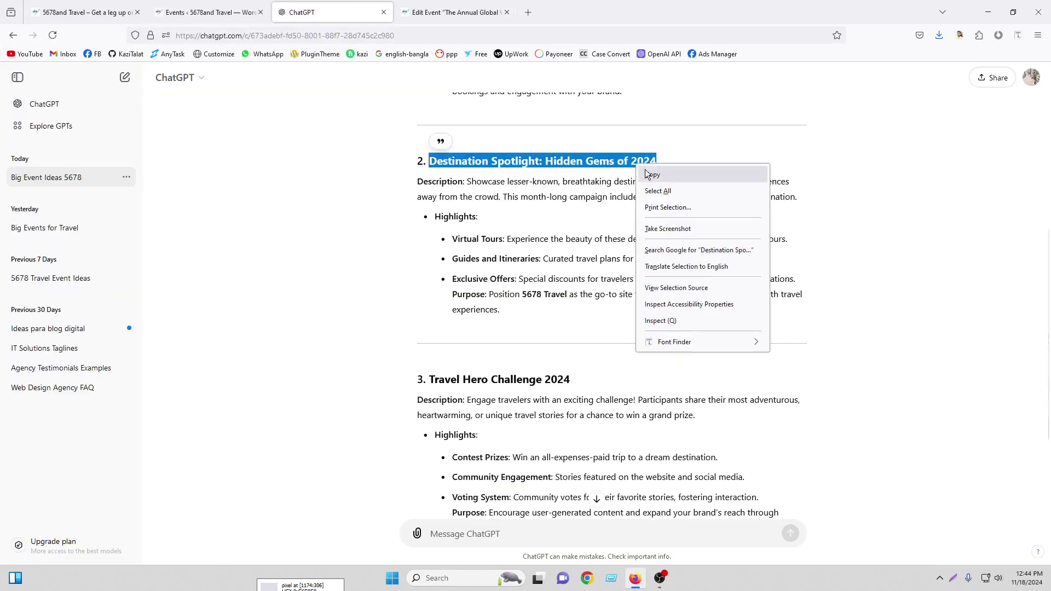
{"action": "left_click", "coordinate": [684, 175]}
{"action": "left_click", "coordinate": [455, 12]}
{"action": "left_click_drag", "start_coordinate": [312, 158], "coordinate": [105, 158]}
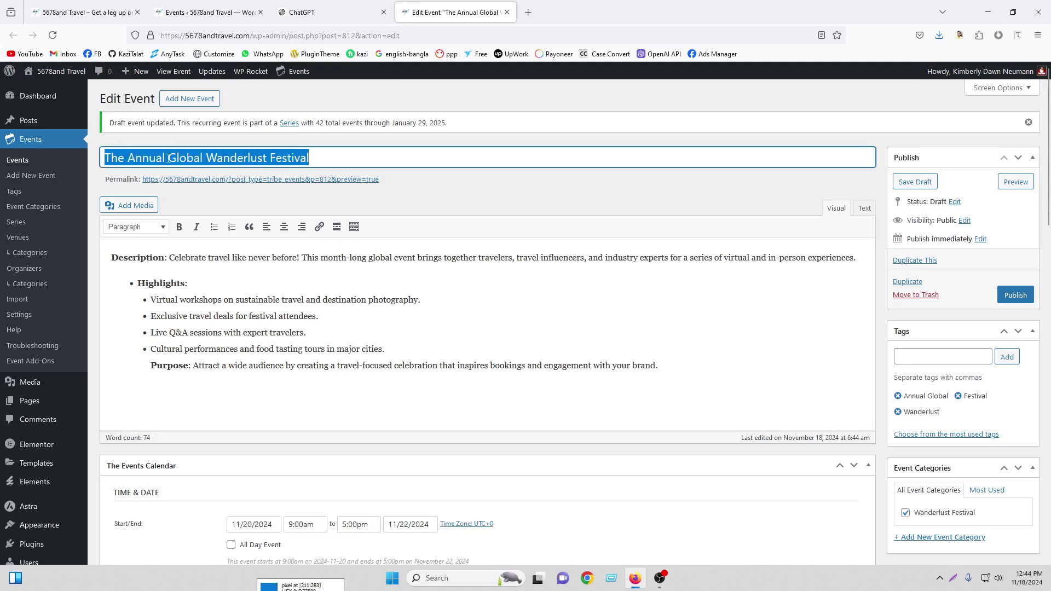
{"action": "right_click", "coordinate": [167, 158]}
{"action": "left_click", "coordinate": [189, 241]}
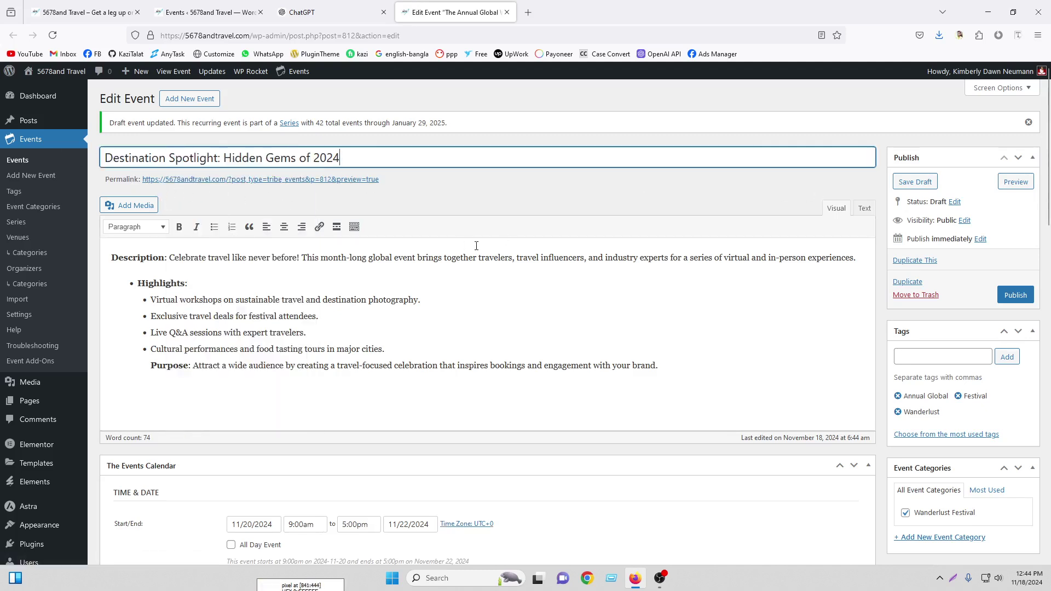
Replace the old festival description with the Destination Spotlight description, highlights and purpose
{"action": "left_click", "coordinate": [323, 12]}
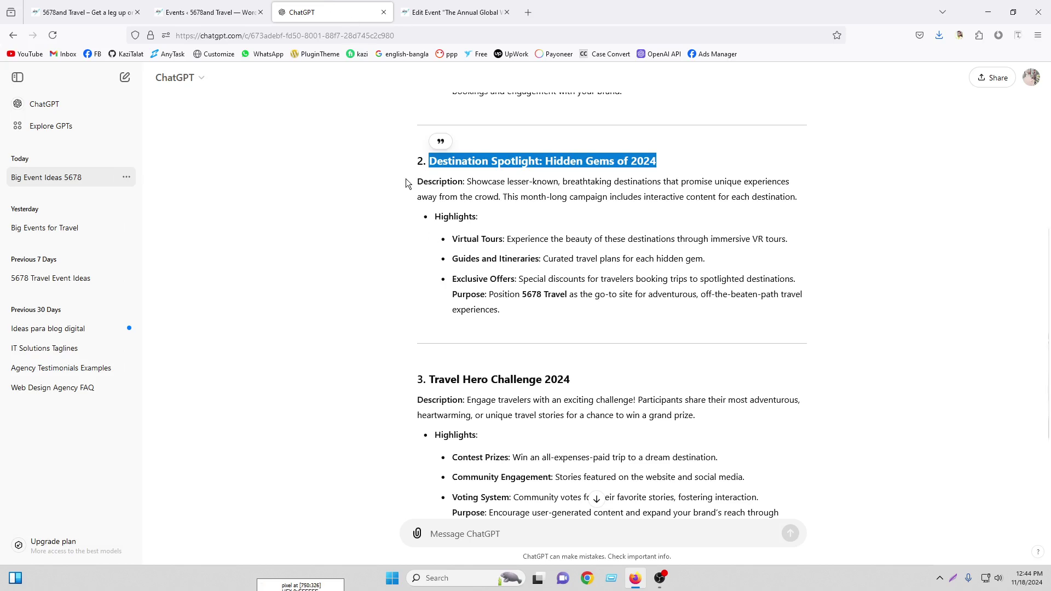
{"action": "left_click_drag", "start_coordinate": [417, 184], "coordinate": [504, 311]}
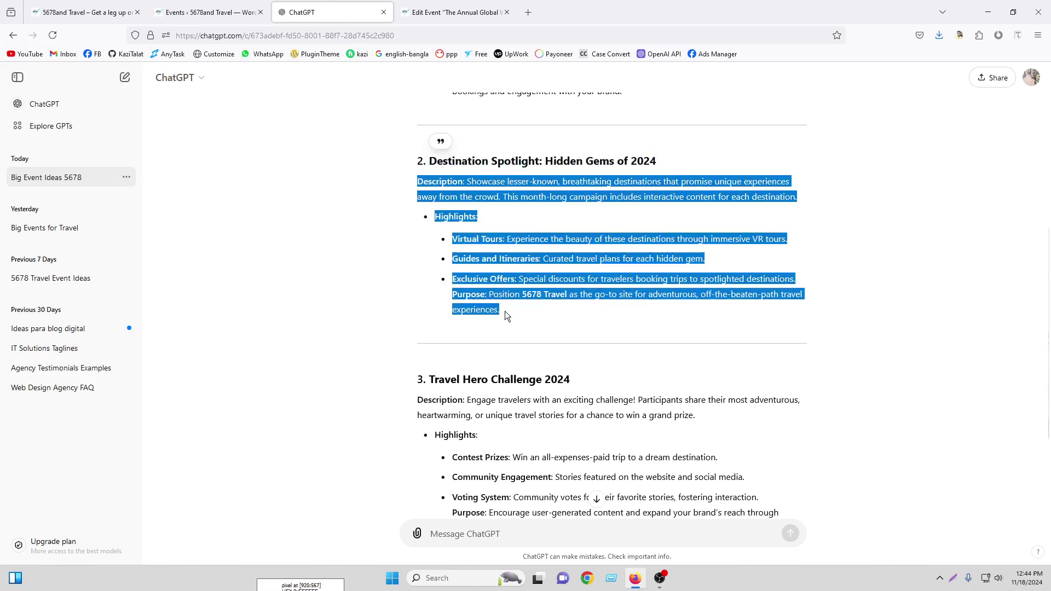
{"action": "right_click", "coordinate": [503, 268]}
{"action": "left_click", "coordinate": [517, 276]}
{"action": "left_click", "coordinate": [455, 4]}
{"action": "left_click_drag", "start_coordinate": [685, 378], "coordinate": [104, 252]}
{"action": "key", "text": "BackSpace"}
{"action": "right_click", "coordinate": [128, 249]}
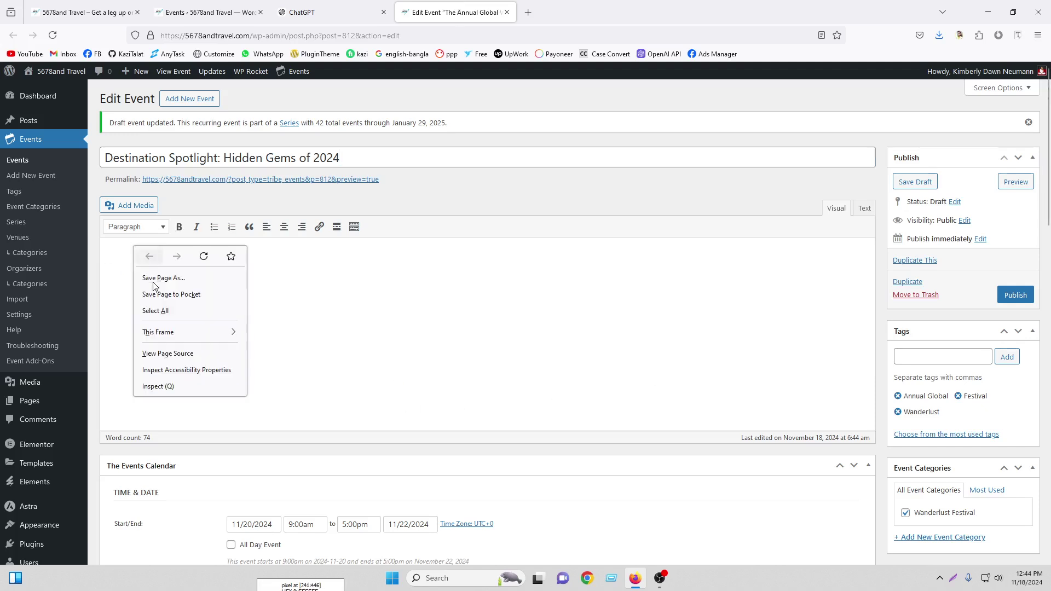
{"action": "right_click", "coordinate": [131, 264]}
{"action": "left_click", "coordinate": [147, 340]}
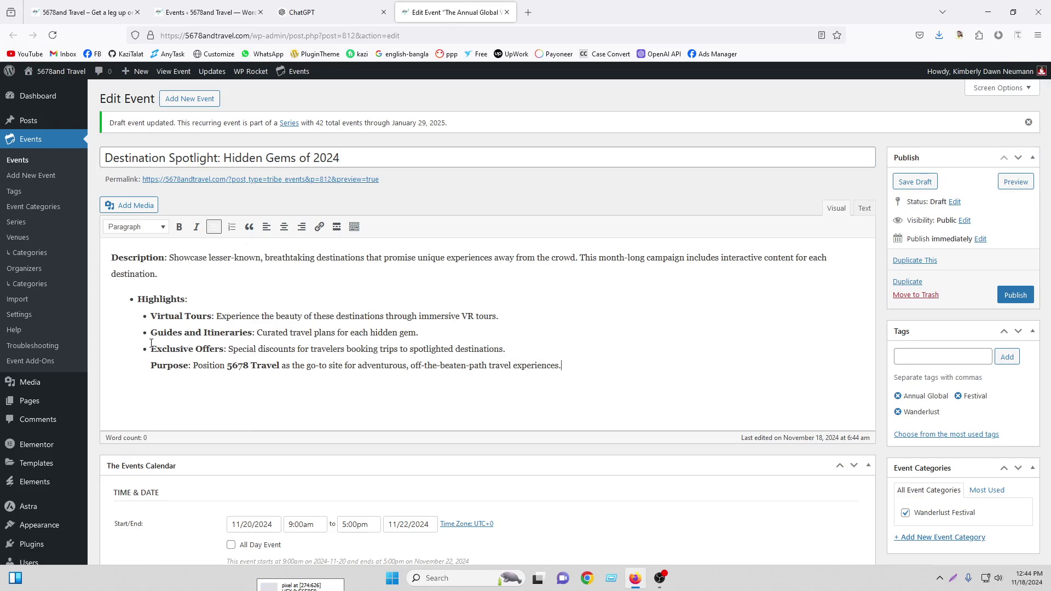
{"action": "scroll", "coordinate": [601, 323], "scroll_direction": "down", "scroll_amount": 5}
{"action": "left_click", "coordinate": [263, 260]}
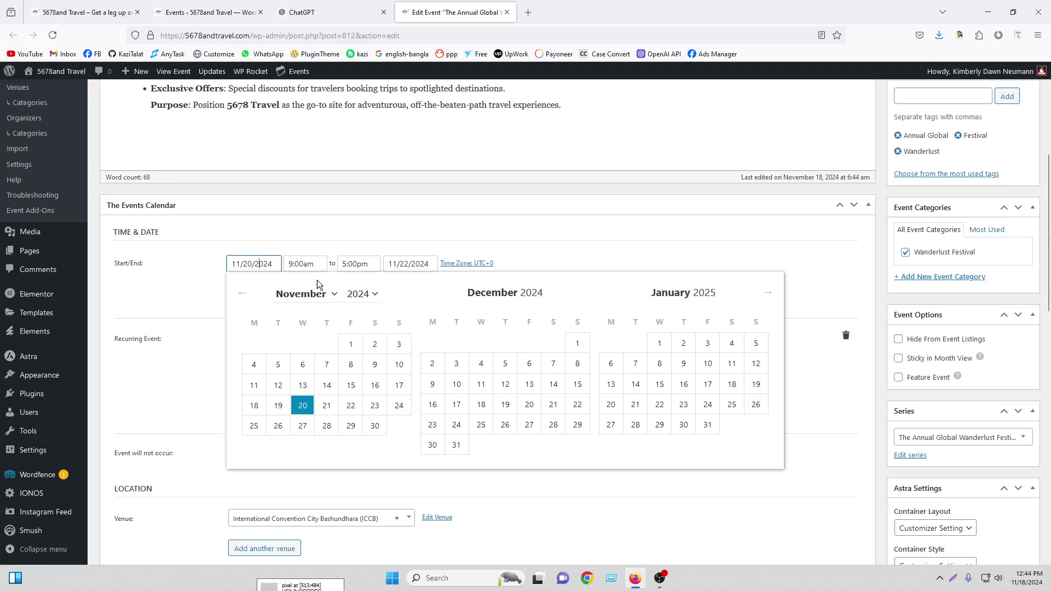
Set the dates to November 24–30, 2024 and delete the weekly recurrence
{"action": "left_click", "coordinate": [399, 407]}
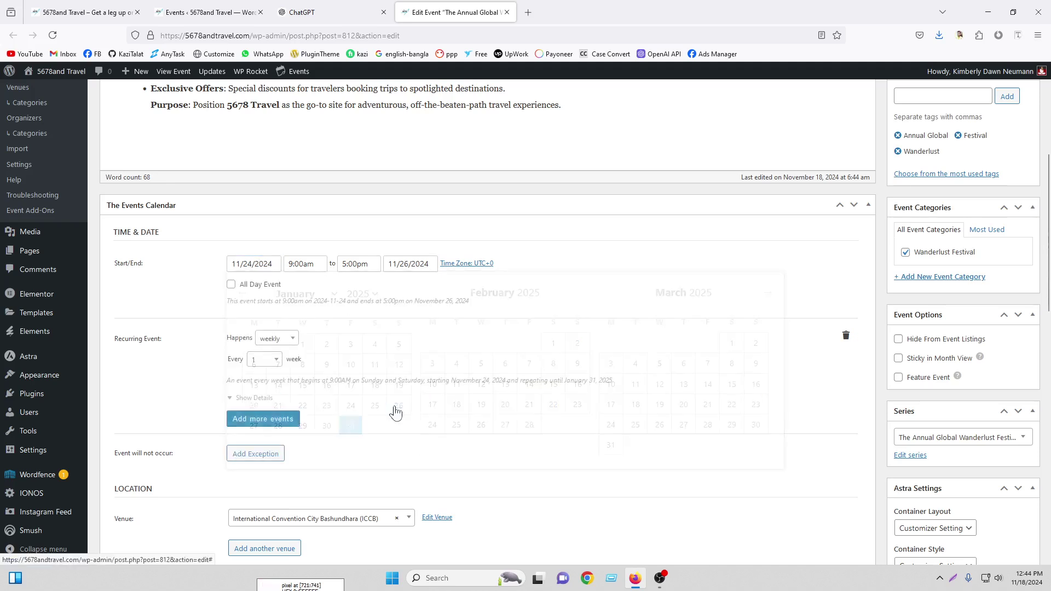
{"action": "left_click", "coordinate": [422, 264]}
{"action": "left_click", "coordinate": [532, 426]}
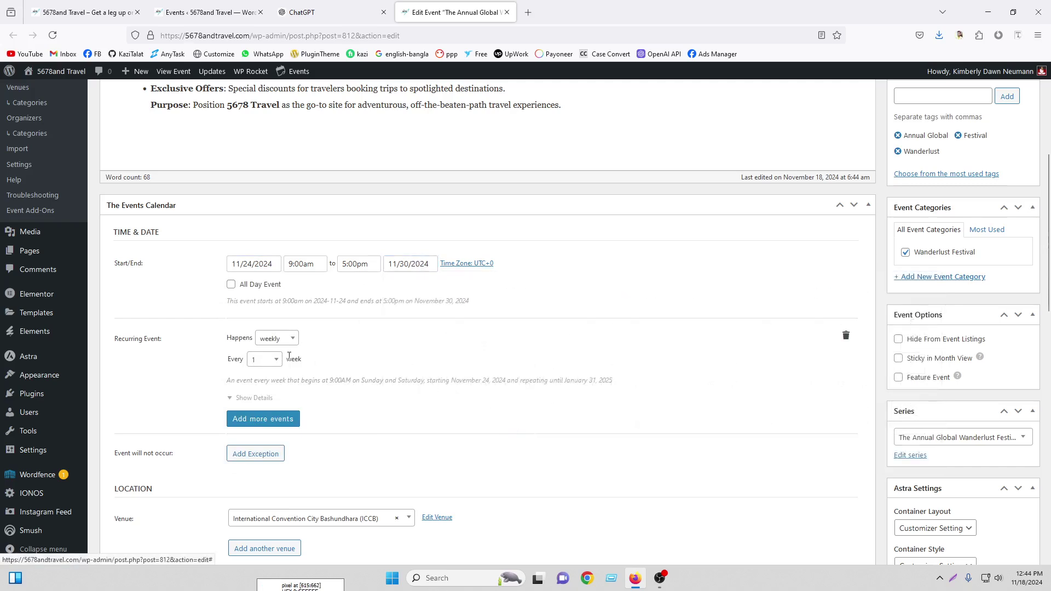
{"action": "left_click", "coordinate": [846, 335]}
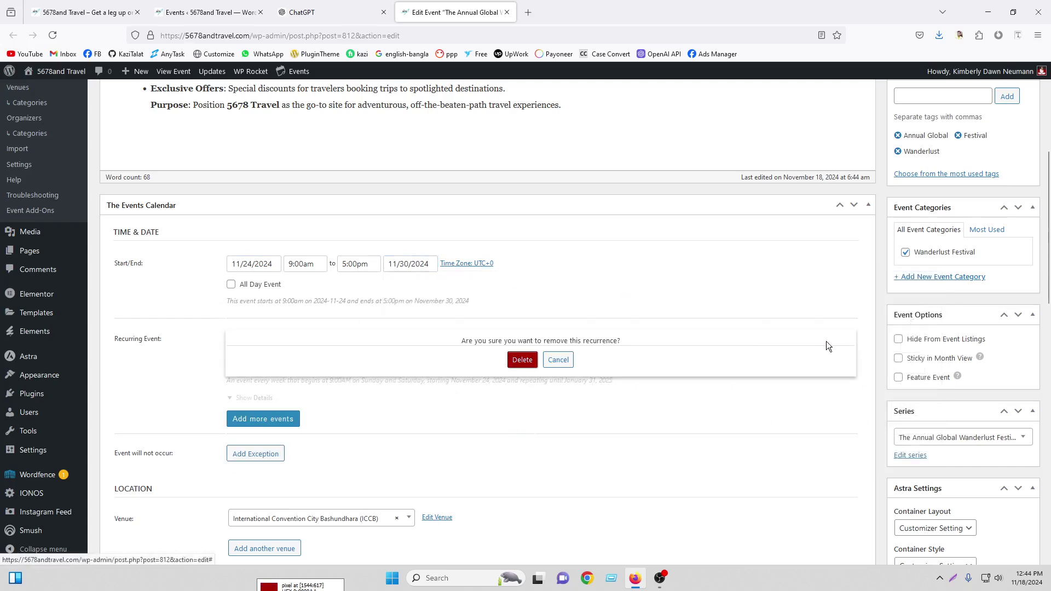
{"action": "left_click", "coordinate": [521, 359]}
{"action": "scroll", "coordinate": [712, 346], "scroll_direction": "down", "scroll_amount": 12}
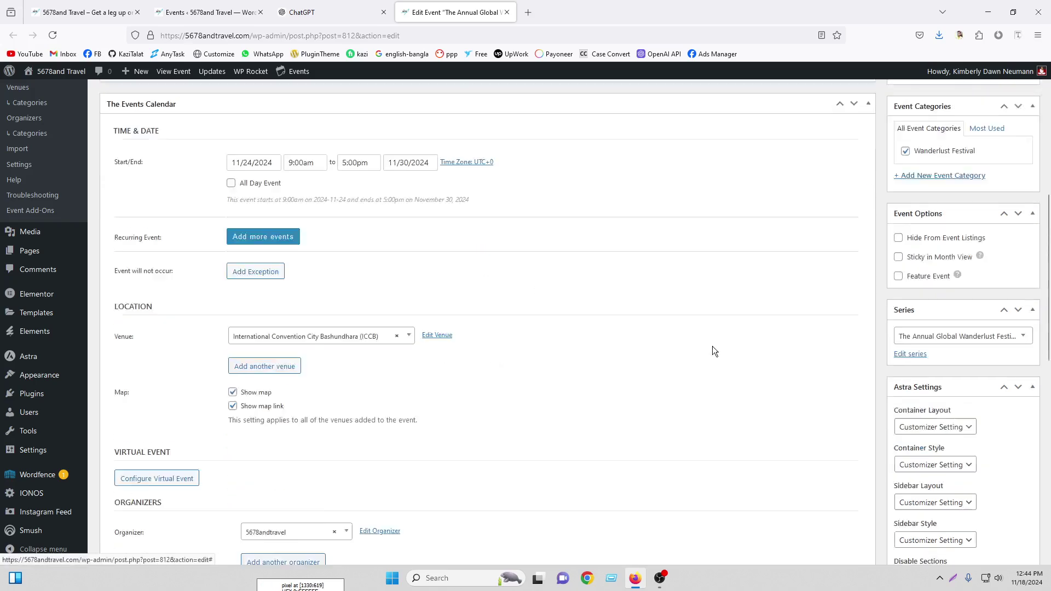
{"action": "scroll", "coordinate": [723, 323], "scroll_direction": "up", "scroll_amount": 14}
{"action": "scroll", "coordinate": [723, 312], "scroll_direction": "down", "scroll_amount": 11}
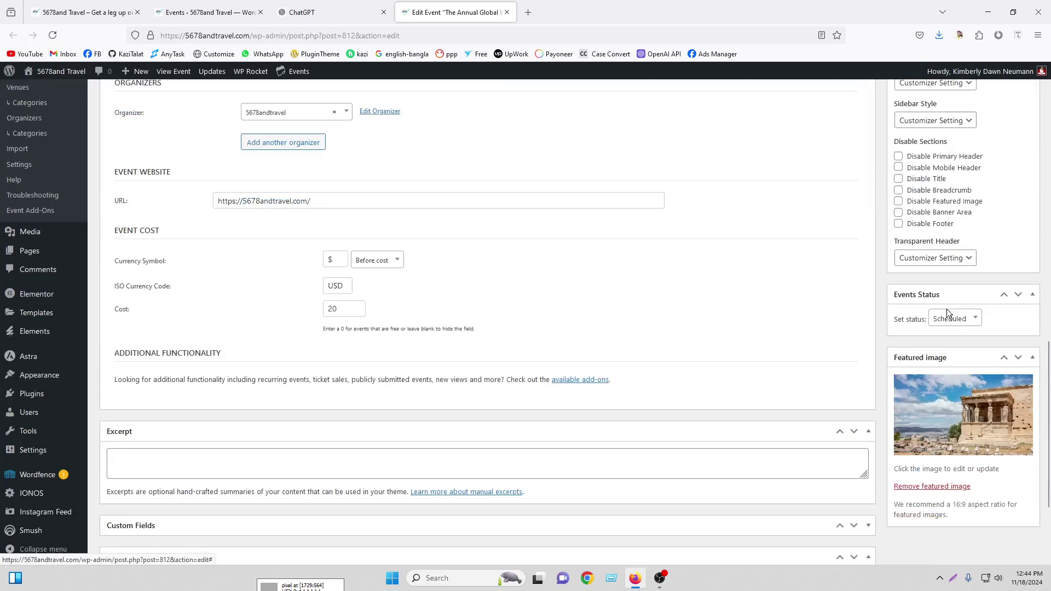
Choose the corridor image as the event's featured image
{"action": "left_click", "coordinate": [931, 413]}
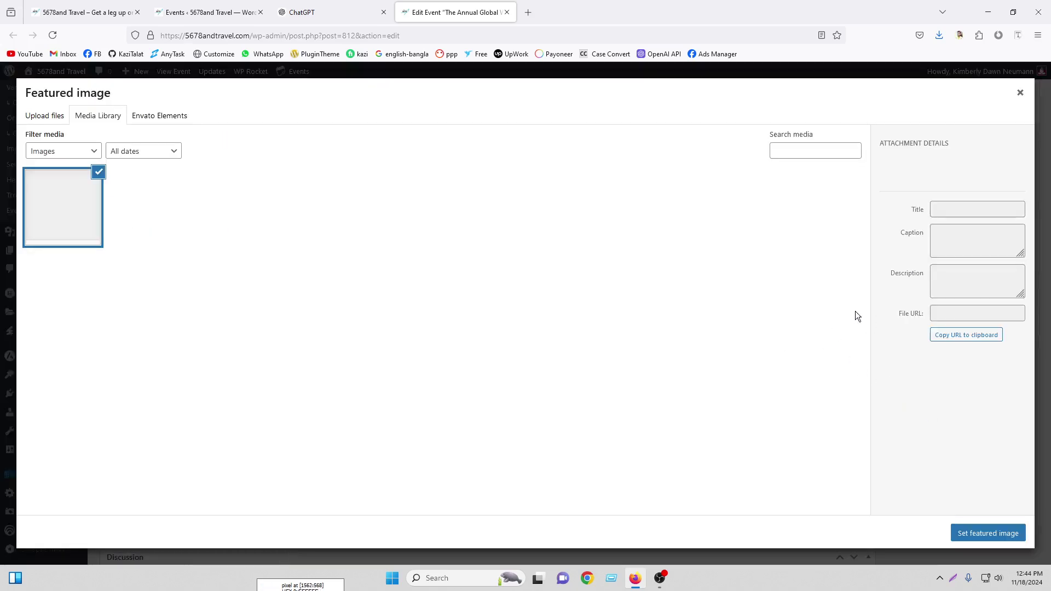
{"action": "scroll", "coordinate": [624, 362], "scroll_direction": "down", "scroll_amount": 7}
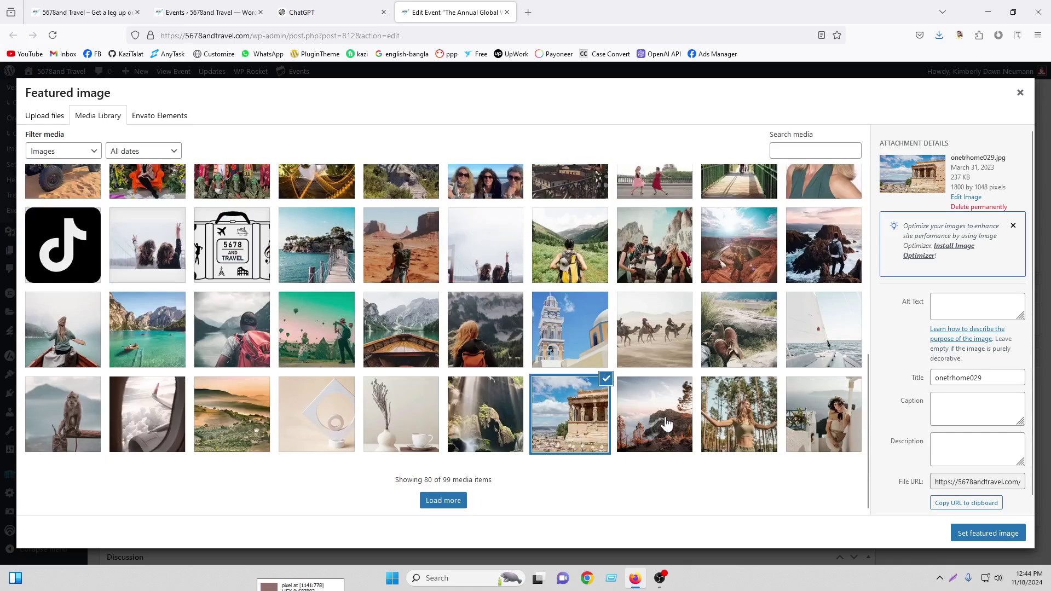
{"action": "left_click", "coordinate": [485, 421]}
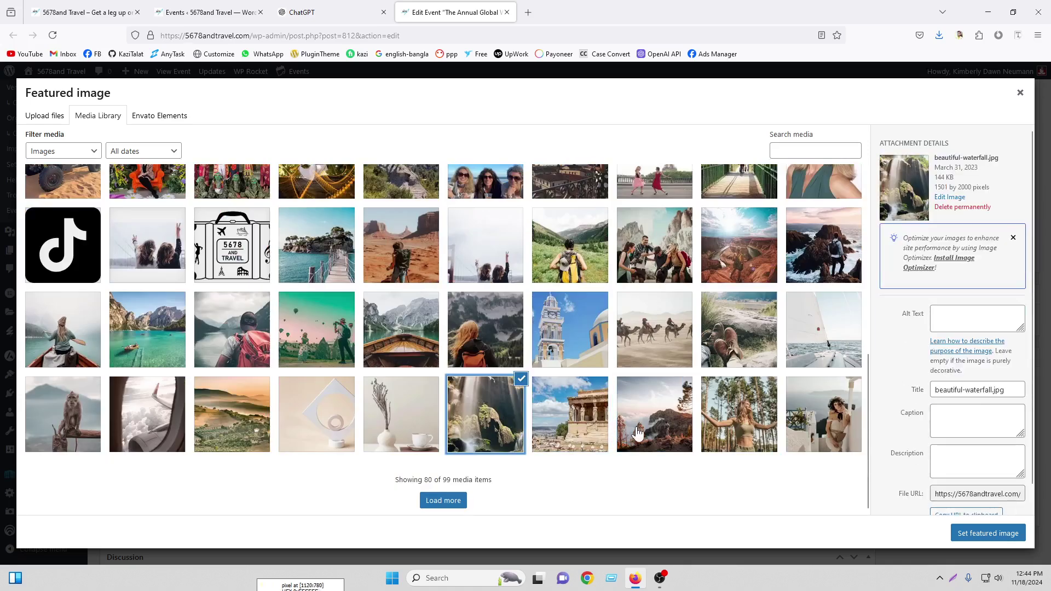
{"action": "left_click", "coordinate": [657, 337]}
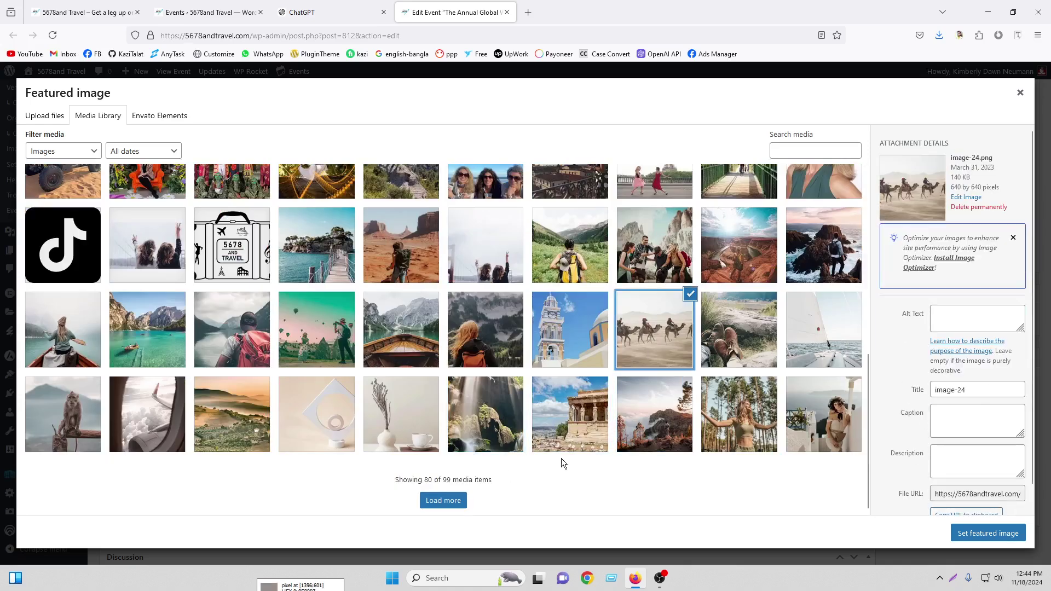
{"action": "left_click", "coordinate": [455, 502]}
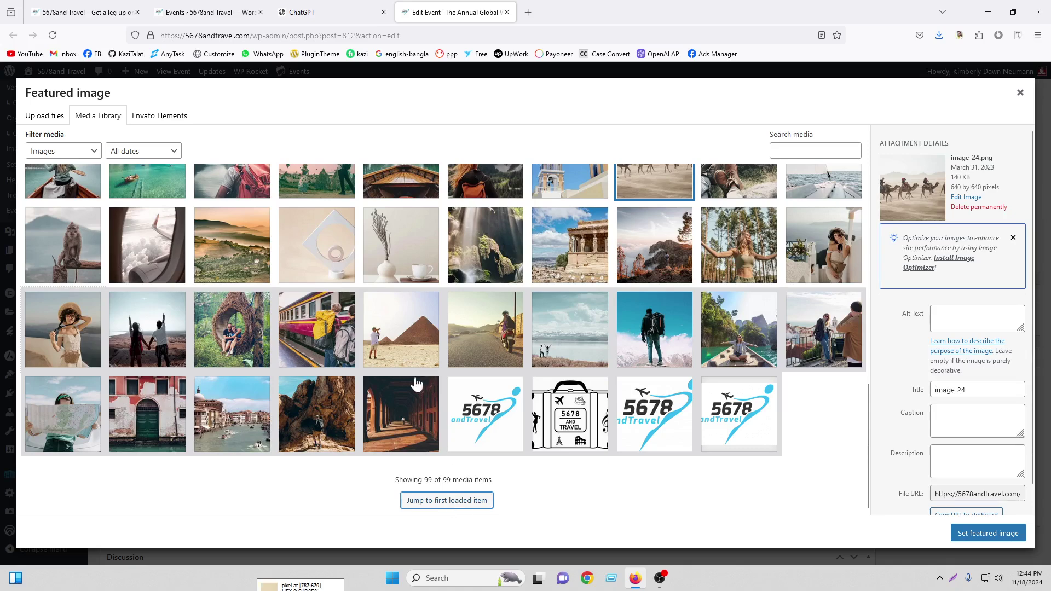
{"action": "left_click", "coordinate": [416, 385]}
{"action": "left_click", "coordinate": [991, 533]}
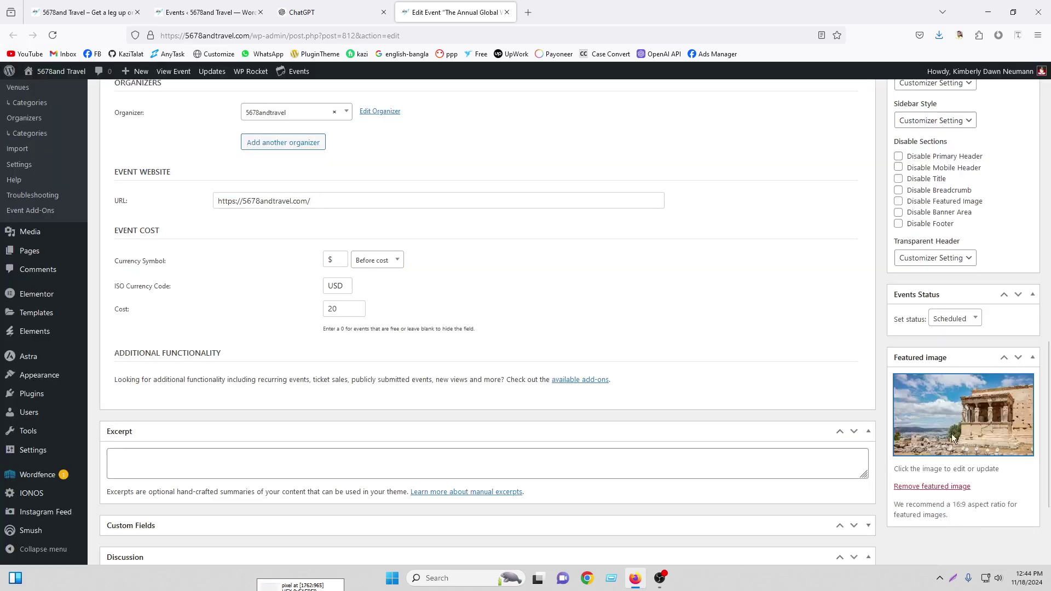
{"action": "scroll", "coordinate": [939, 257], "scroll_direction": "up", "scroll_amount": 15}
Publish the Destination Spotlight event, then duplicate it from the Events list
{"action": "left_click", "coordinate": [1019, 296]}
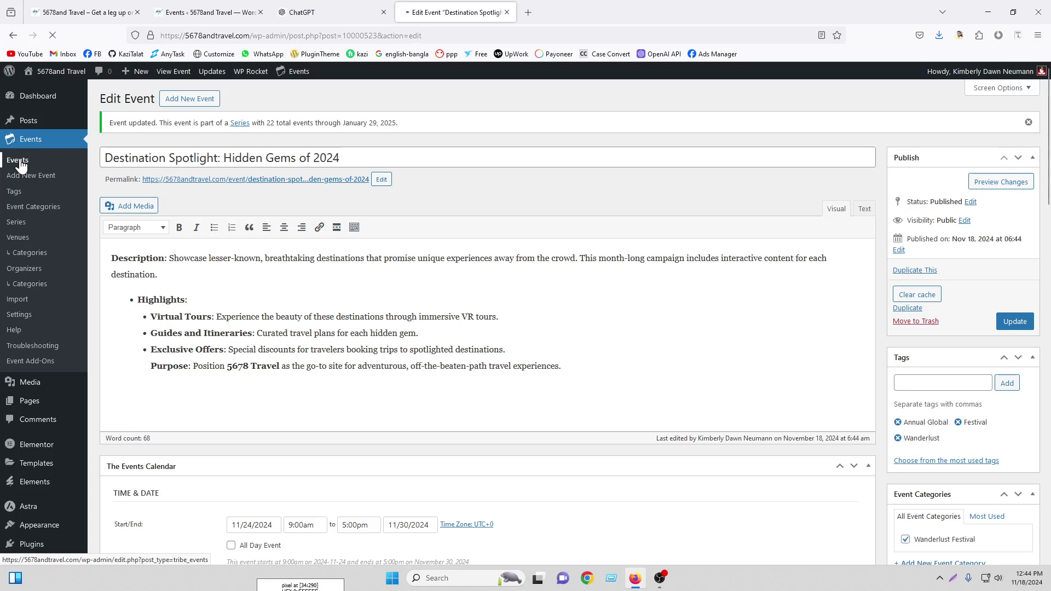
{"action": "left_click", "coordinate": [19, 161]}
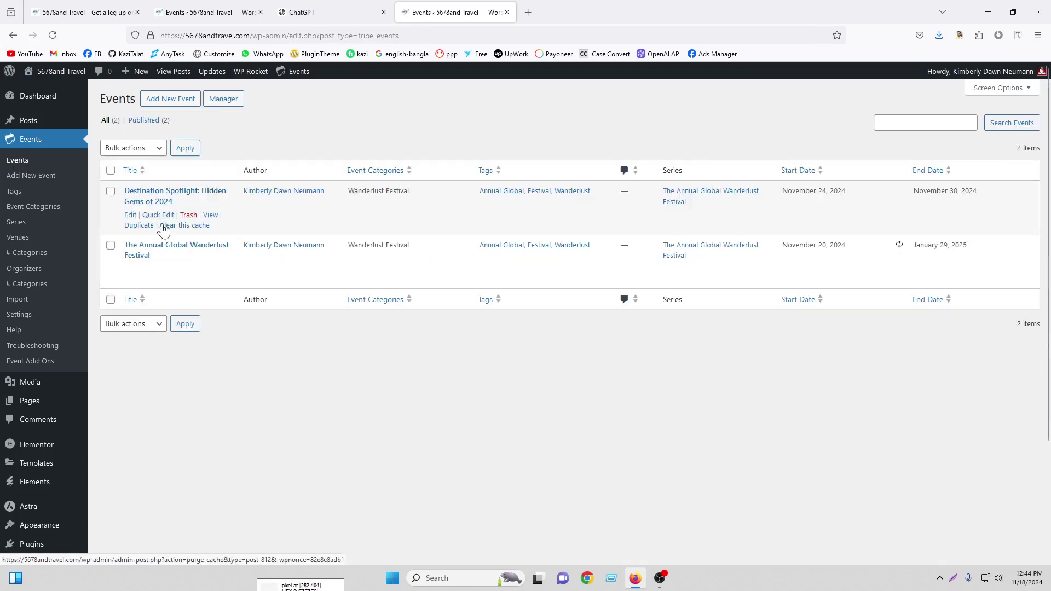
{"action": "left_click", "coordinate": [139, 225]}
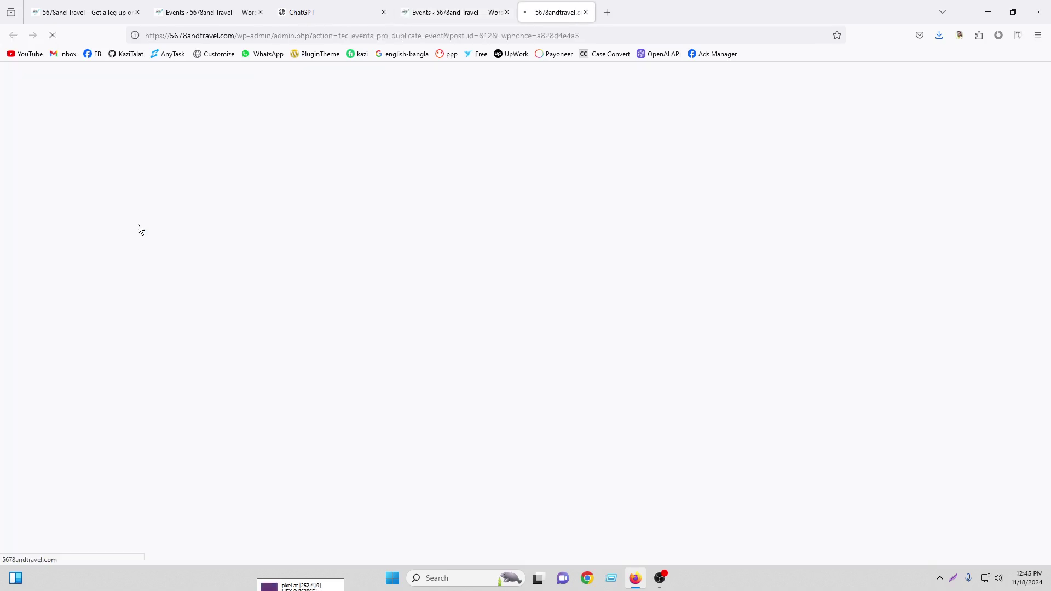
{"action": "left_click", "coordinate": [507, 12]}
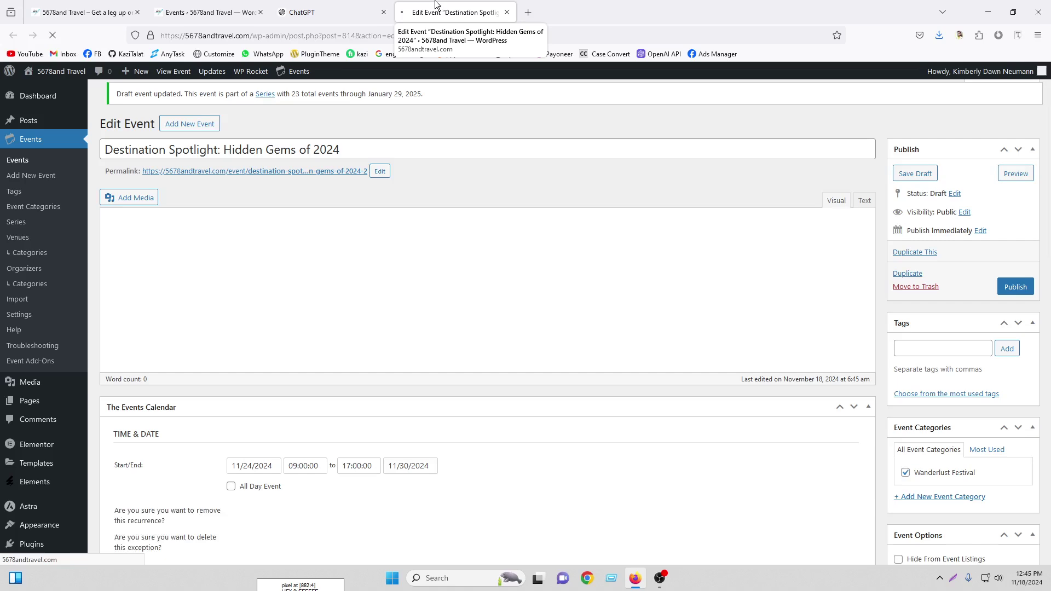
Retitle the copy 'Travel Hero Challenge 2024' using the heading copied from ChatGPT
{"action": "left_click", "coordinate": [300, 7]}
{"action": "scroll", "coordinate": [472, 310], "scroll_direction": "down", "scroll_amount": 3}
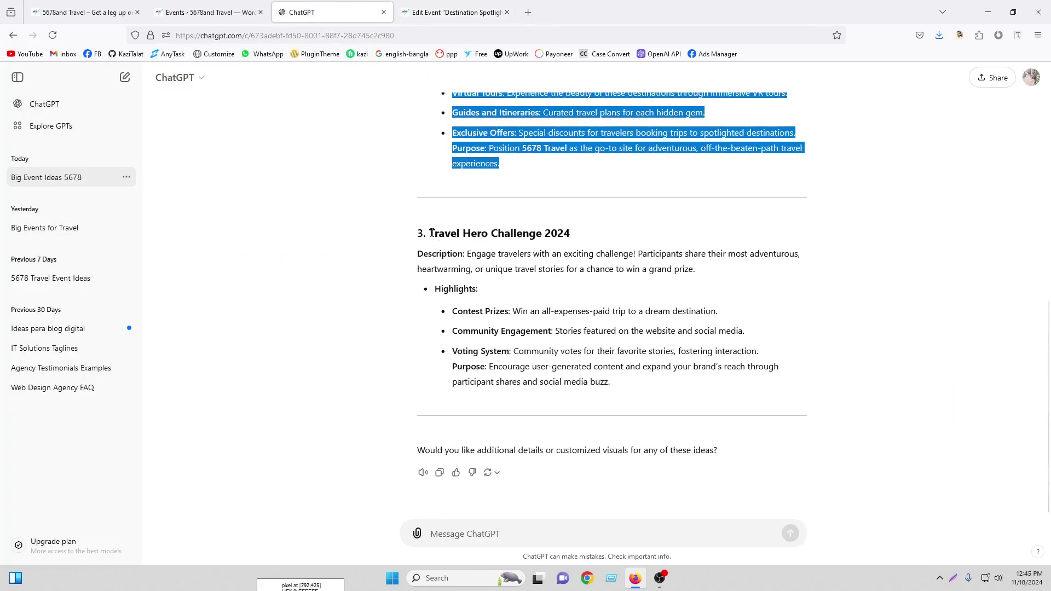
{"action": "left_click_drag", "start_coordinate": [432, 232], "coordinate": [570, 234]}
{"action": "right_click", "coordinate": [557, 236]}
{"action": "left_click", "coordinate": [574, 244]}
{"action": "left_click", "coordinate": [454, 12]}
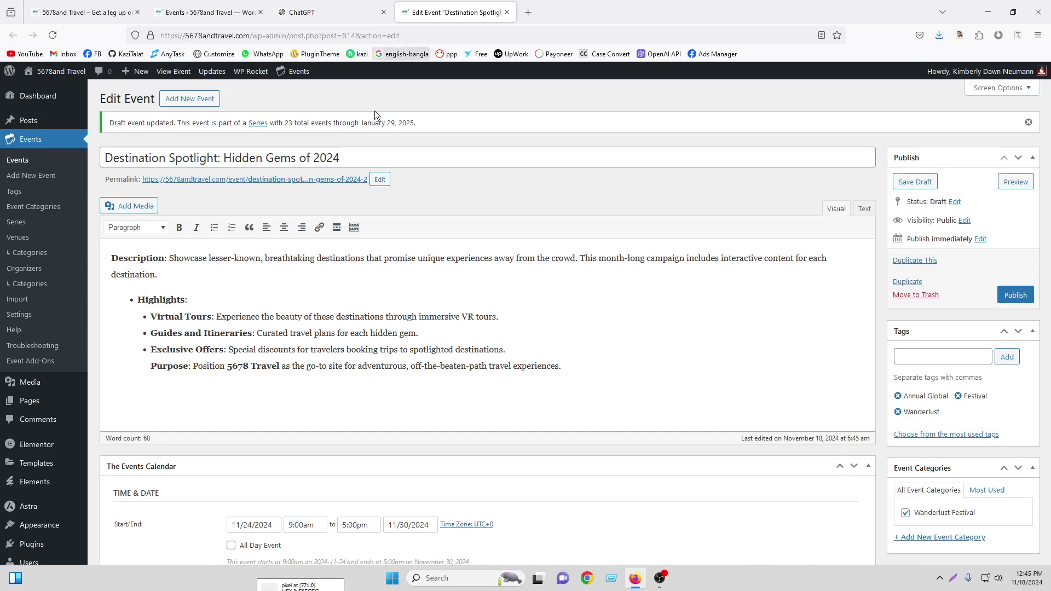
{"action": "left_click", "coordinate": [200, 159]}
{"action": "key", "text": "ctrl+a"}
{"action": "right_click", "coordinate": [202, 165]}
{"action": "left_click", "coordinate": [236, 238]}
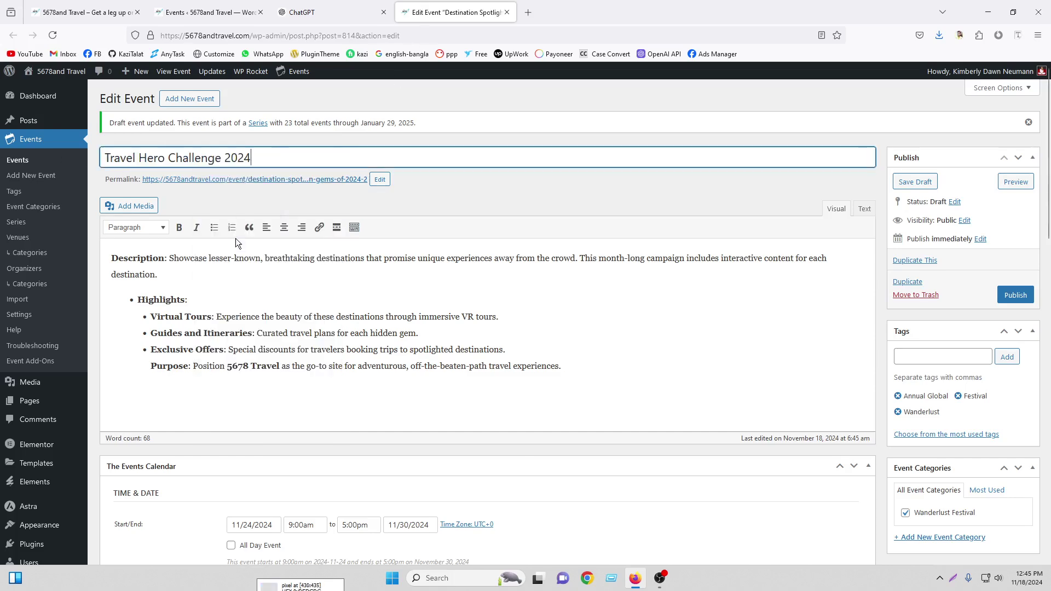
Replace the old description with the Travel Hero Challenge description, pasted as plain text
{"action": "key", "text": "ctrl+shift+Tab"}
{"action": "left_click_drag", "start_coordinate": [418, 254], "coordinate": [611, 381]}
{"action": "left_click", "coordinate": [385, 12]}
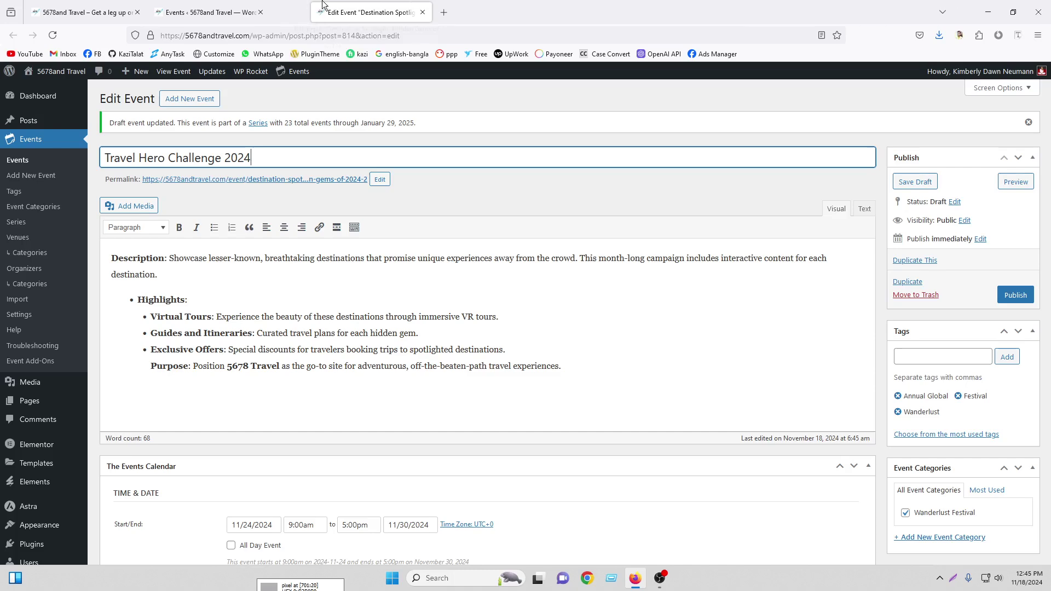
{"action": "left_click_drag", "start_coordinate": [626, 377], "coordinate": [32, 265]}
{"action": "right_click", "coordinate": [211, 282]}
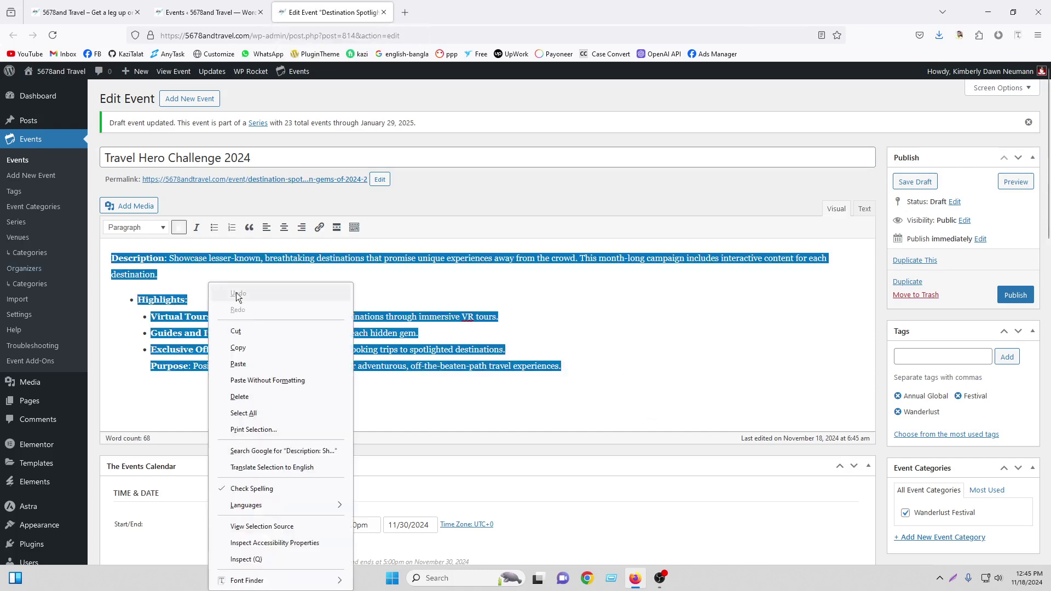
{"action": "left_click", "coordinate": [252, 372]}
{"action": "scroll", "coordinate": [495, 337], "scroll_direction": "down", "scroll_amount": 5}
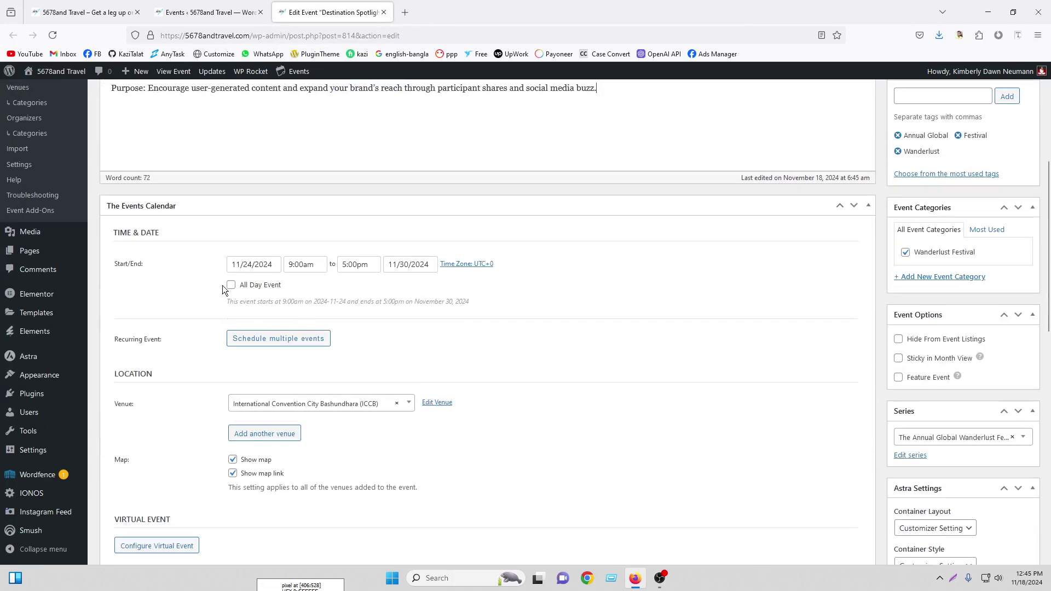
Schedule Travel Hero Challenge 2024 for 11/18/2024, starting at 1:00pm and ending the same day
{"action": "left_click", "coordinate": [248, 263]}
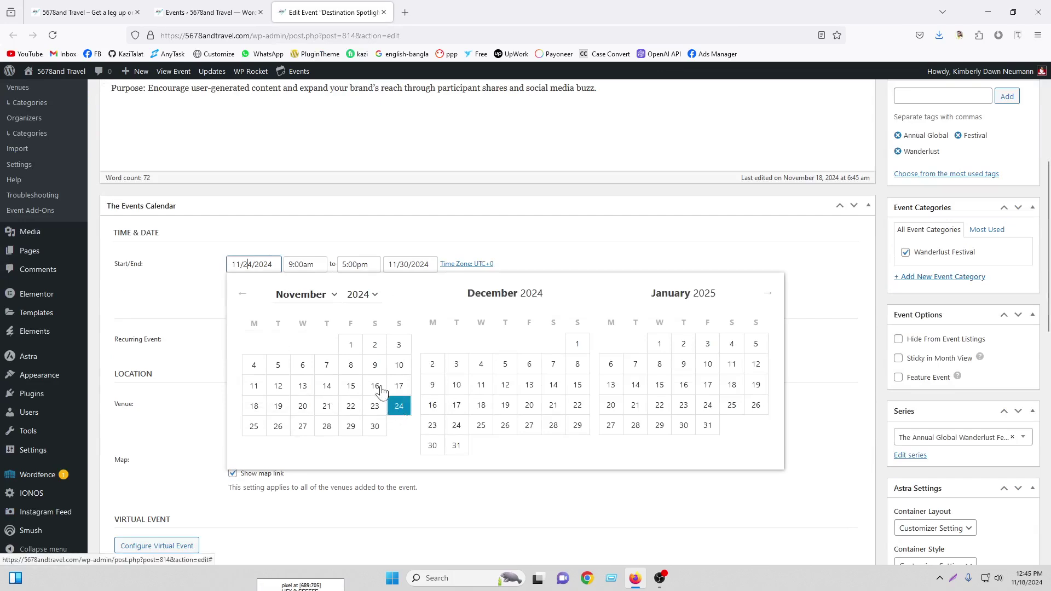
{"action": "left_click", "coordinate": [254, 407]}
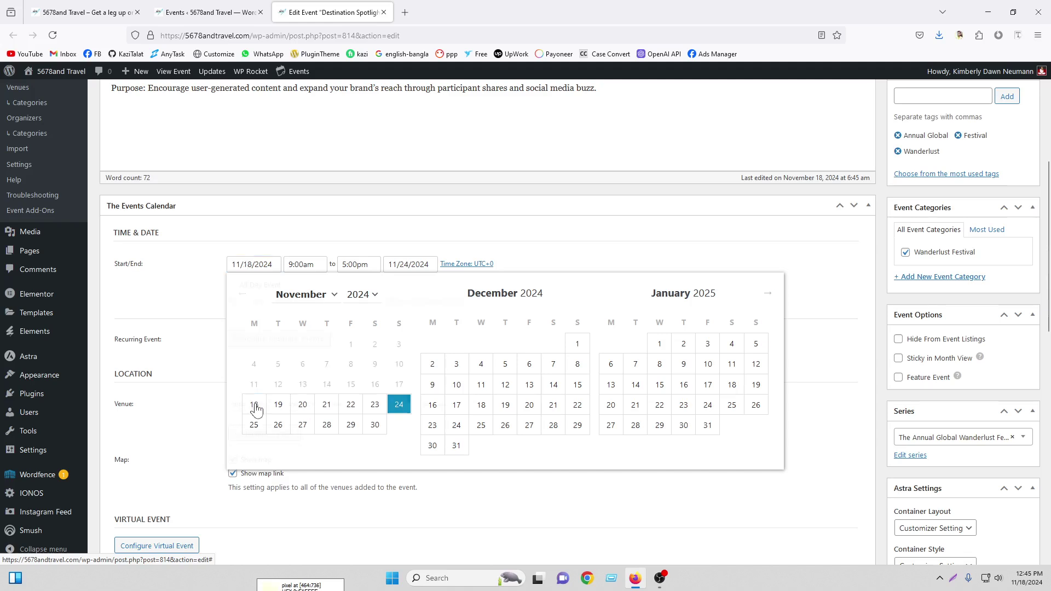
{"action": "left_click", "coordinate": [304, 263]}
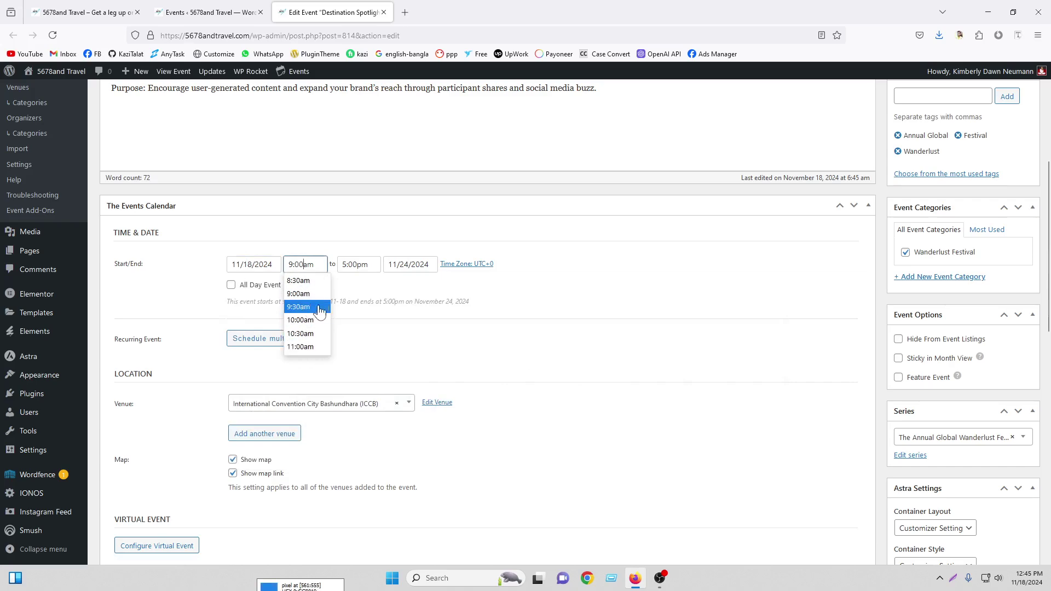
{"action": "left_click_drag", "start_coordinate": [327, 310], "coordinate": [328, 318]}
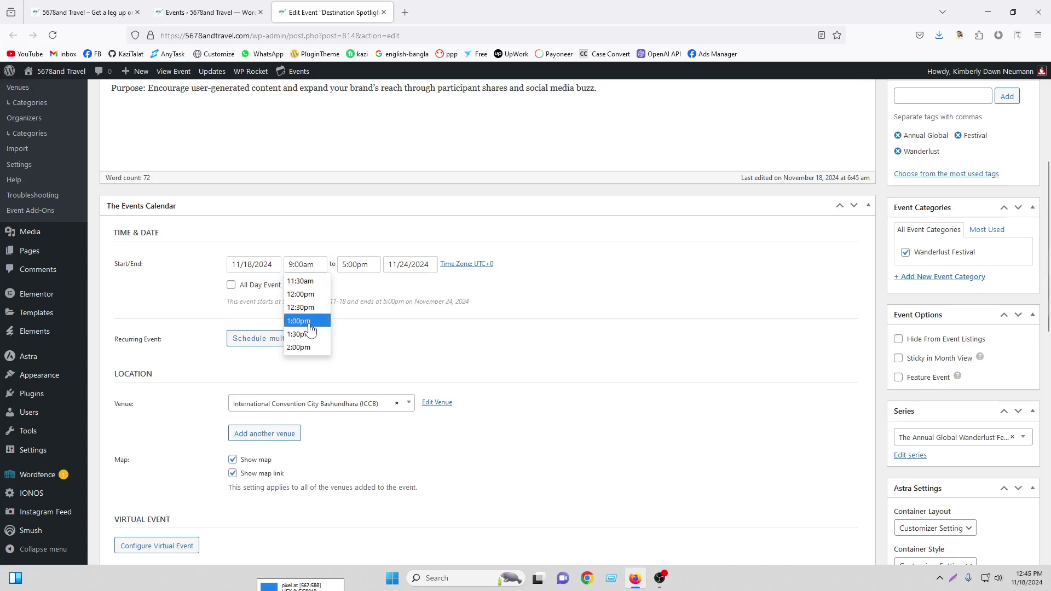
{"action": "left_click", "coordinate": [305, 330]}
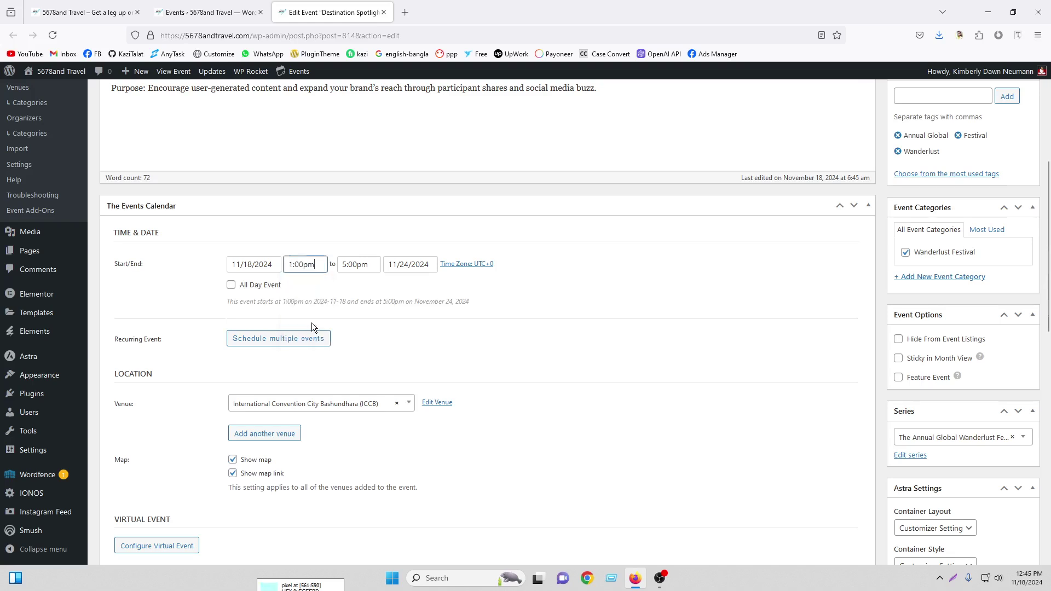
{"action": "left_click", "coordinate": [401, 263]}
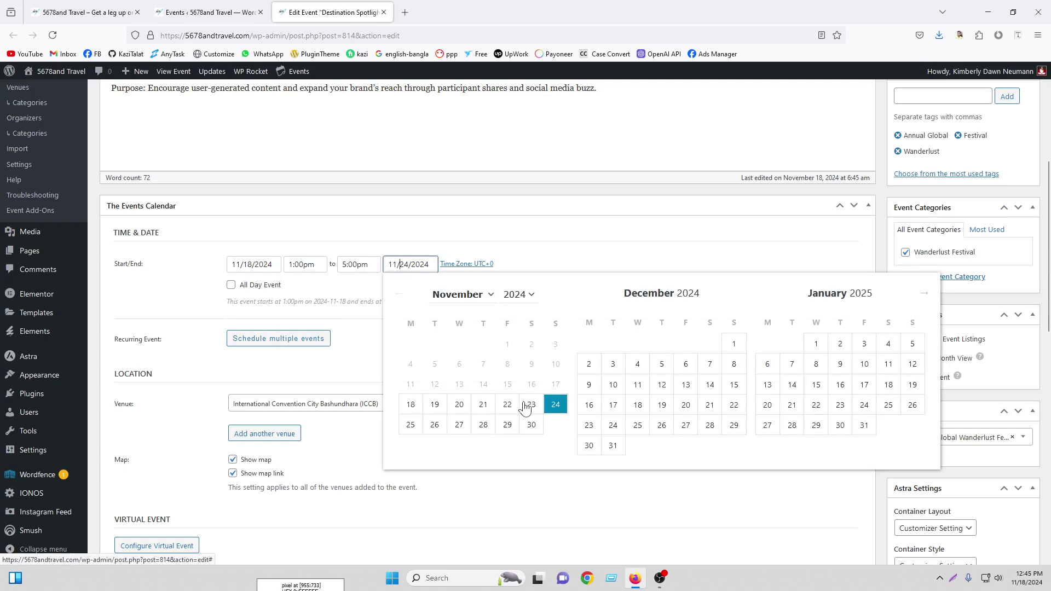
{"action": "left_click", "coordinate": [410, 405]}
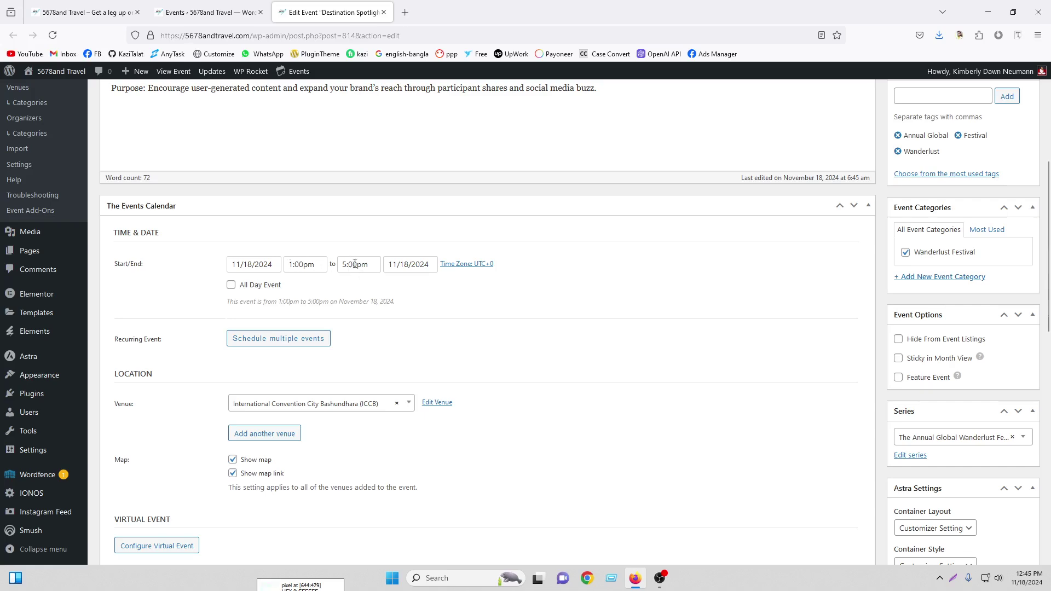
Set the single-post-9 image from the media library as the event's featured image
{"action": "scroll", "coordinate": [933, 386], "scroll_direction": "down", "scroll_amount": 10}
{"action": "left_click", "coordinate": [970, 335]}
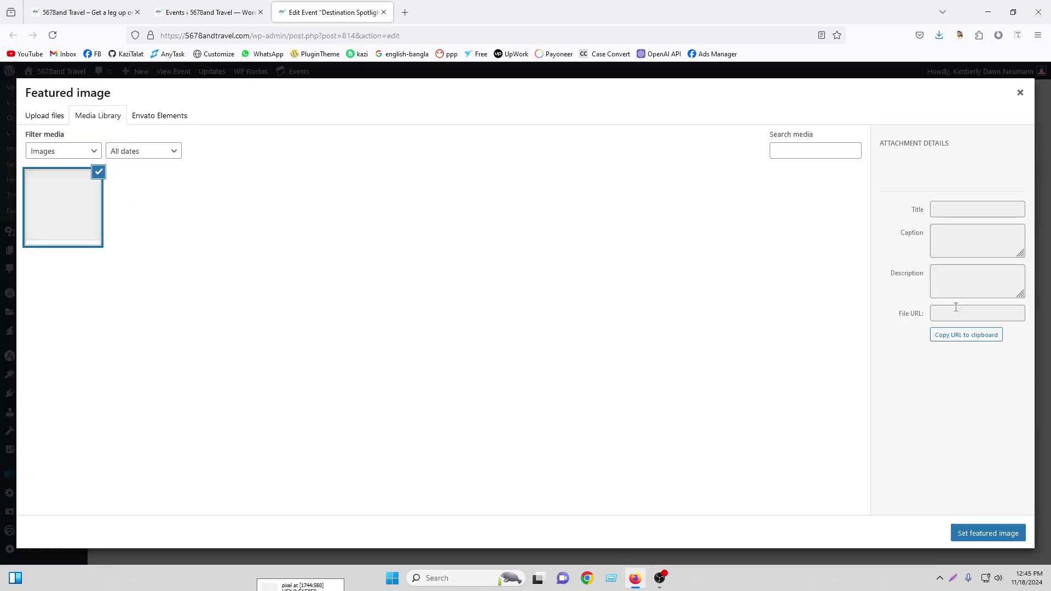
{"action": "scroll", "coordinate": [681, 359], "scroll_direction": "down", "scroll_amount": 10}
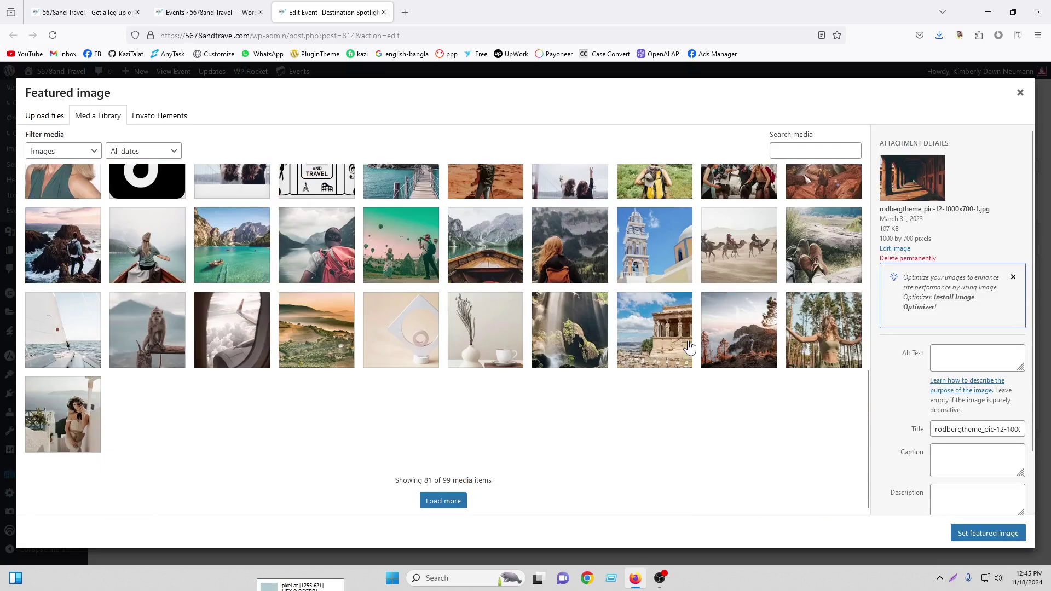
{"action": "left_click", "coordinate": [458, 501]}
{"action": "left_click", "coordinate": [304, 423]}
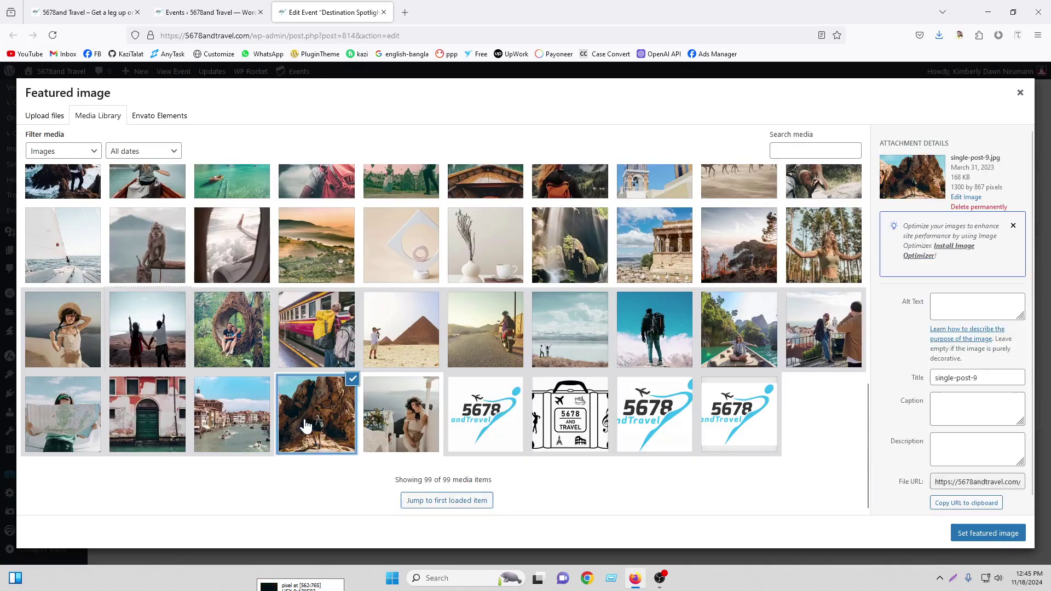
{"action": "left_click", "coordinate": [961, 531]}
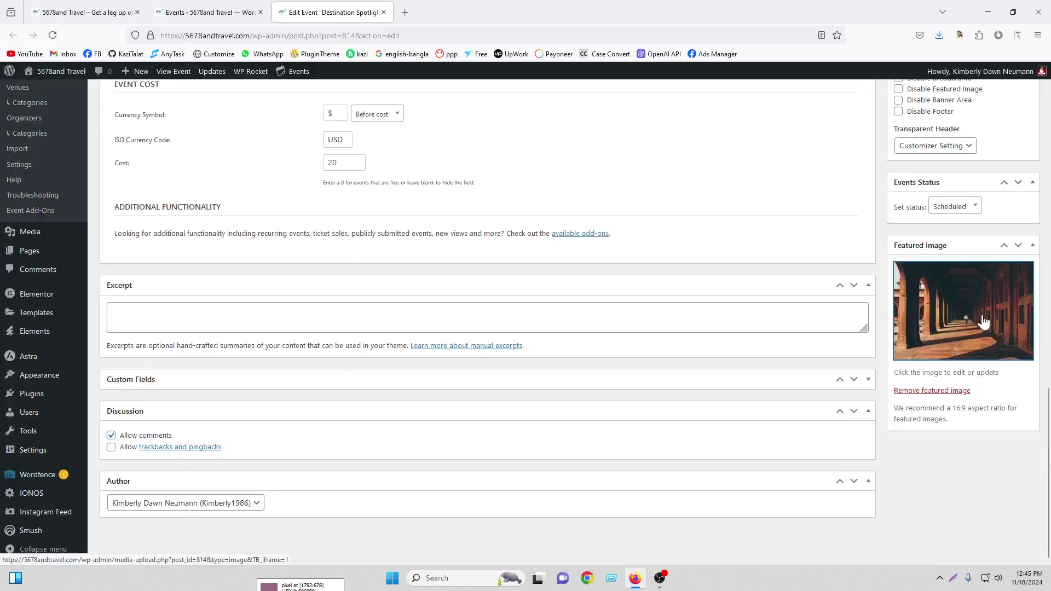
{"action": "scroll", "coordinate": [958, 312], "scroll_direction": "up", "scroll_amount": 10}
{"action": "scroll", "coordinate": [958, 312], "scroll_direction": "up", "scroll_amount": 3}
Publish Travel Hero Challenge 2024, reload the Events list, close the edit tab, and bring OBS forward
{"action": "left_click", "coordinate": [1008, 299]}
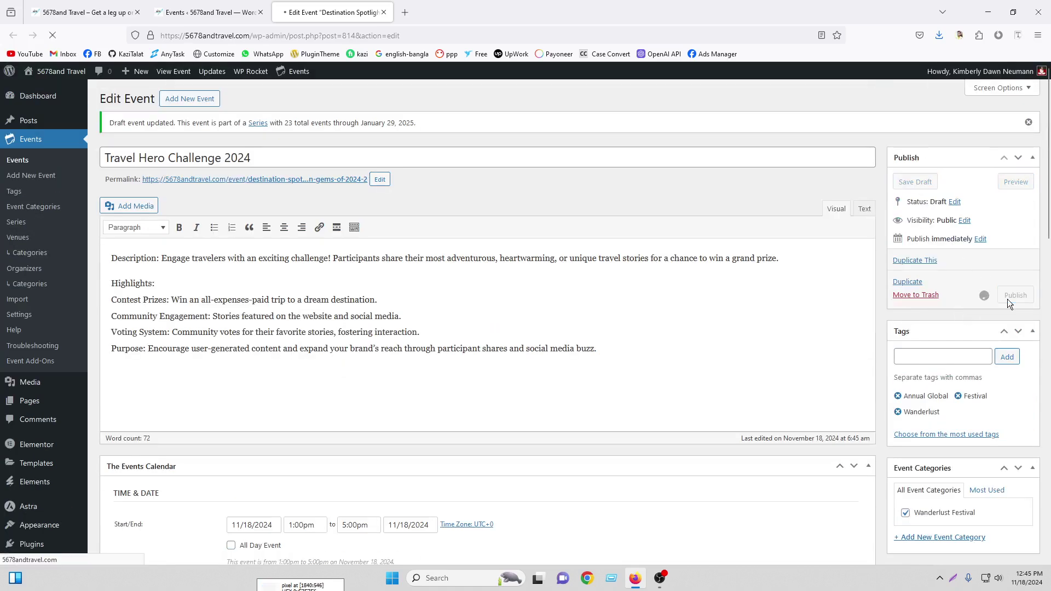
{"action": "left_click", "coordinate": [230, 12]}
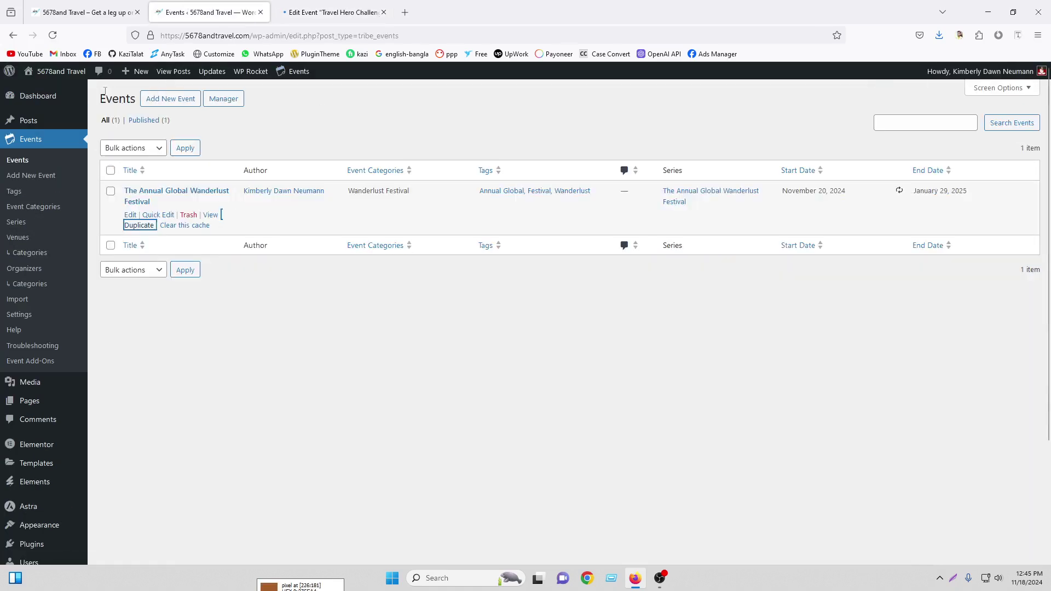
{"action": "left_click", "coordinate": [53, 35]}
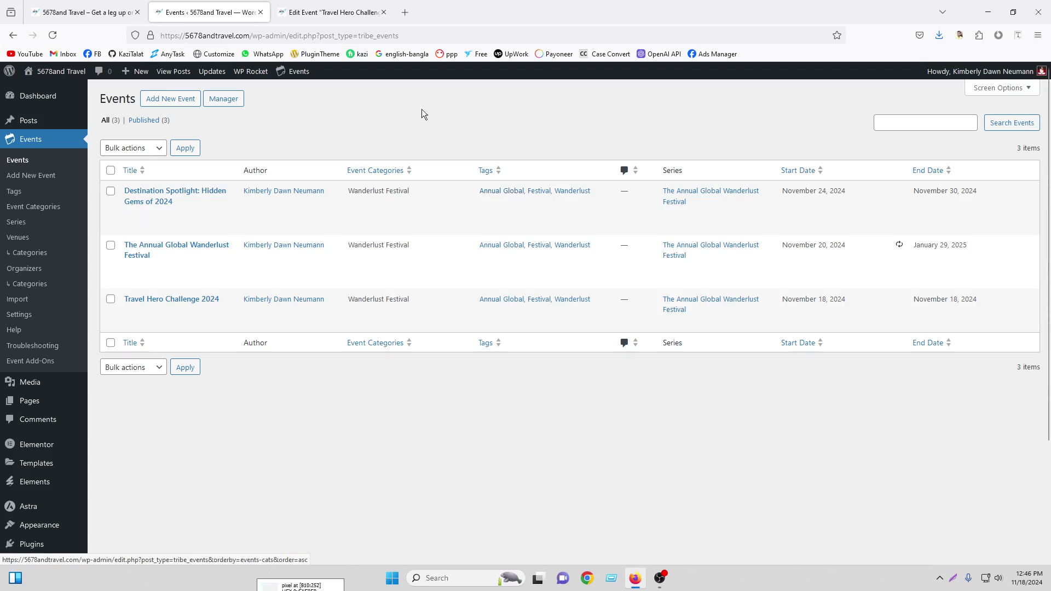
{"action": "left_click", "coordinate": [384, 12]}
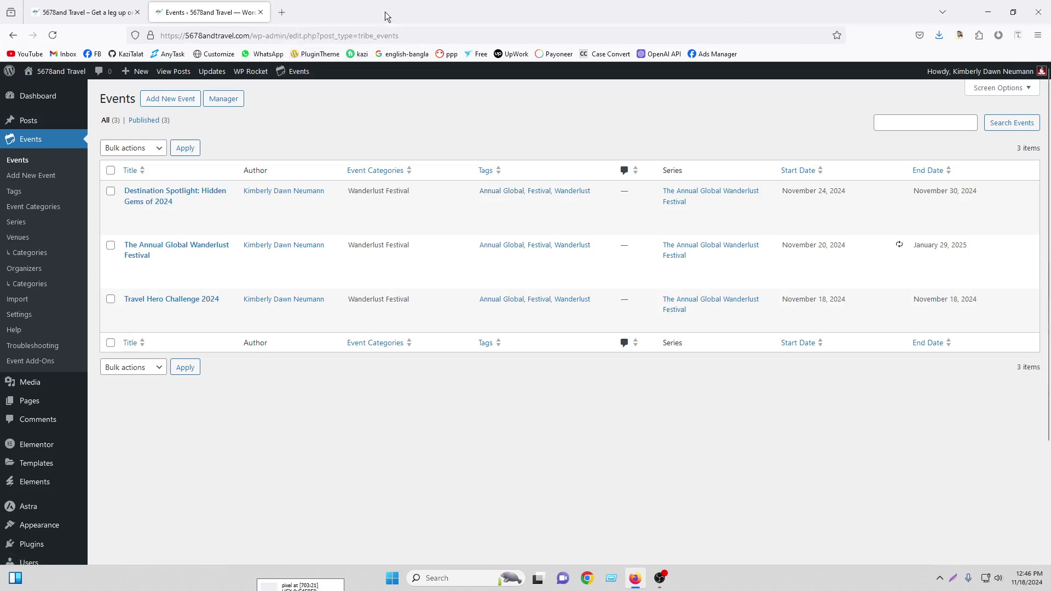
{"action": "left_click", "coordinate": [661, 579]}
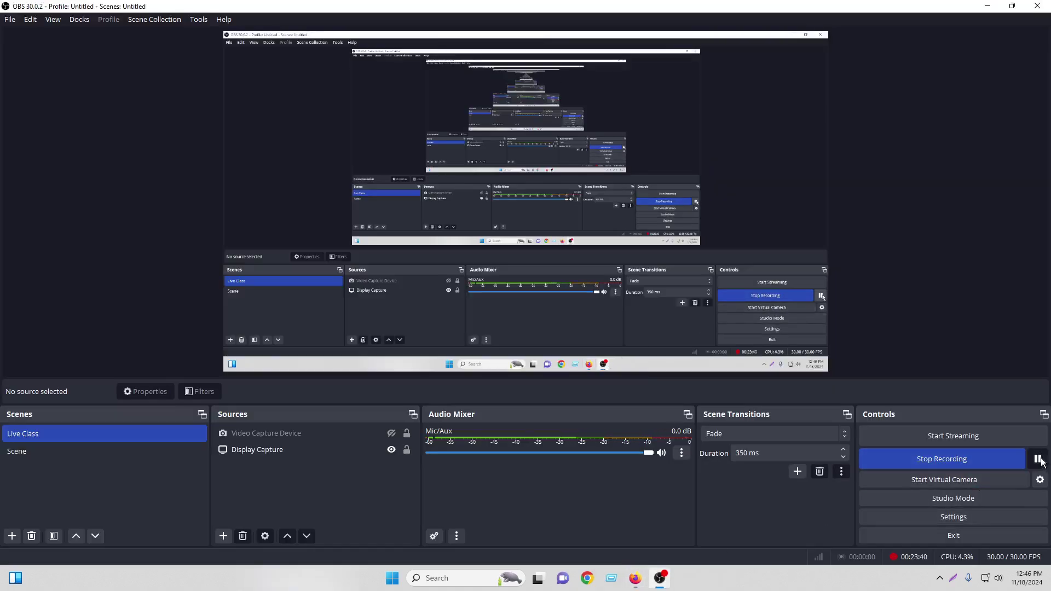
Pause the OBS recording and switch back to the WordPress Events list in Firefox
{"action": "left_click", "coordinate": [1037, 459]}
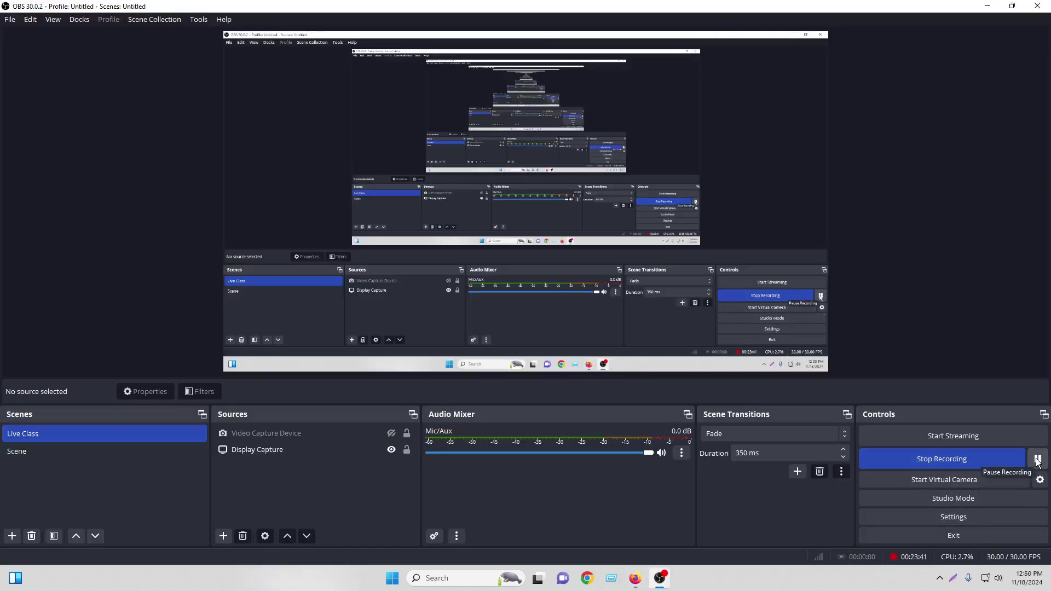
{"action": "left_click", "coordinate": [638, 579]}
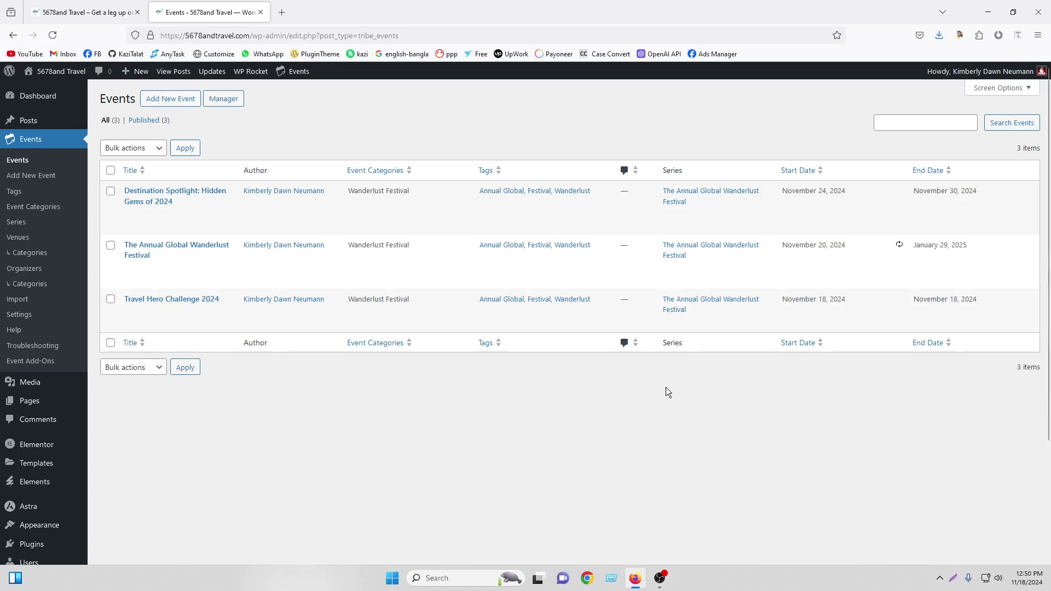
Start a new page titled 'Event' from the Pages list opened in a new tab
{"action": "right_click", "coordinate": [33, 401]}
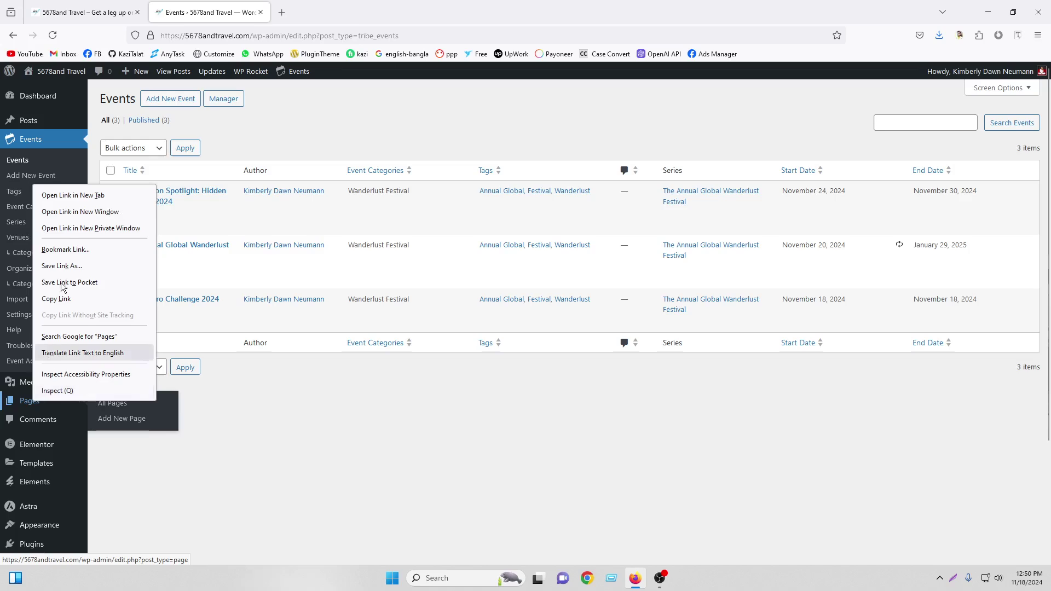
{"action": "left_click", "coordinate": [64, 195]}
{"action": "left_click", "coordinate": [329, 11]}
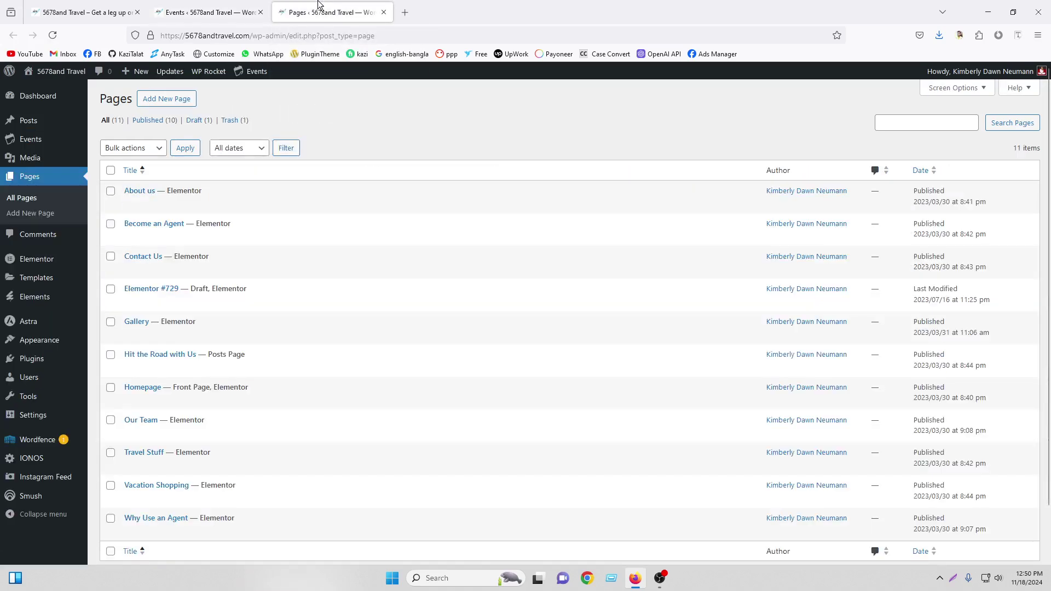
{"action": "left_click", "coordinate": [172, 101]}
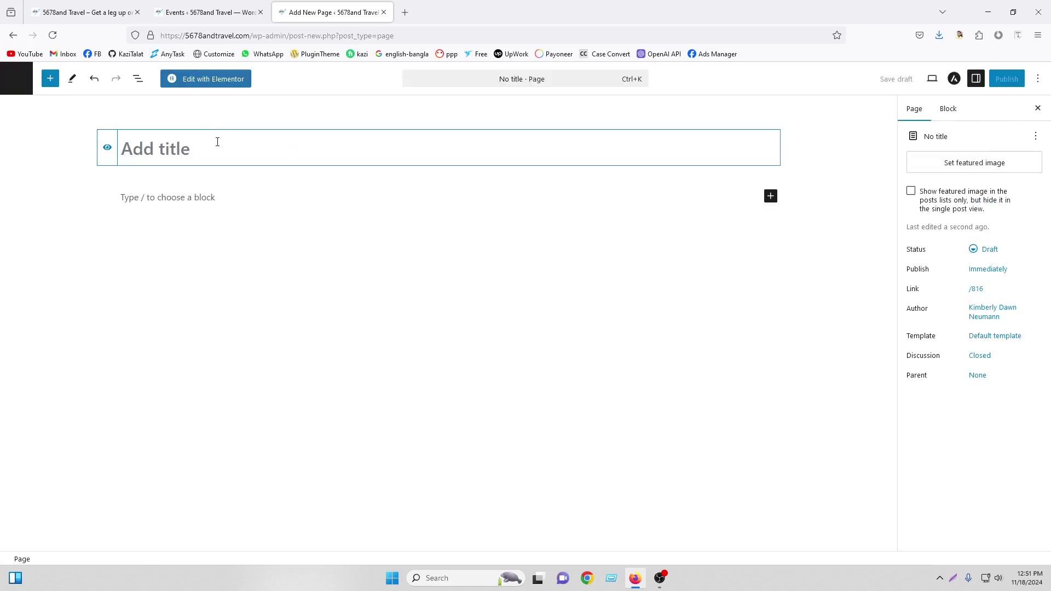
{"action": "type", "text": "Event"}
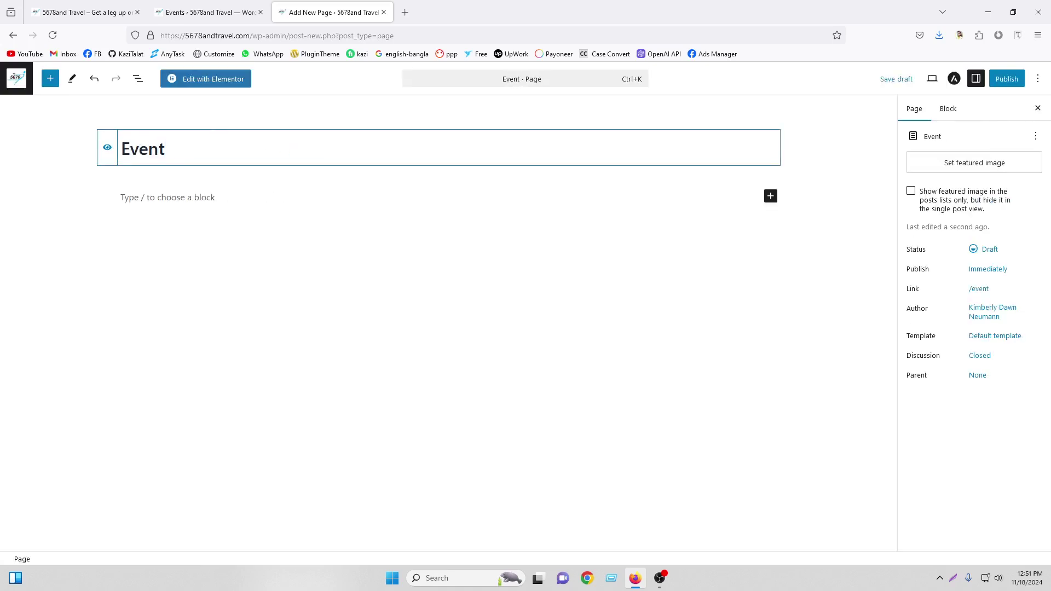
Apply the Elementor Full Width template, publish the Event page, and return to Pages
{"action": "left_click", "coordinate": [983, 336]}
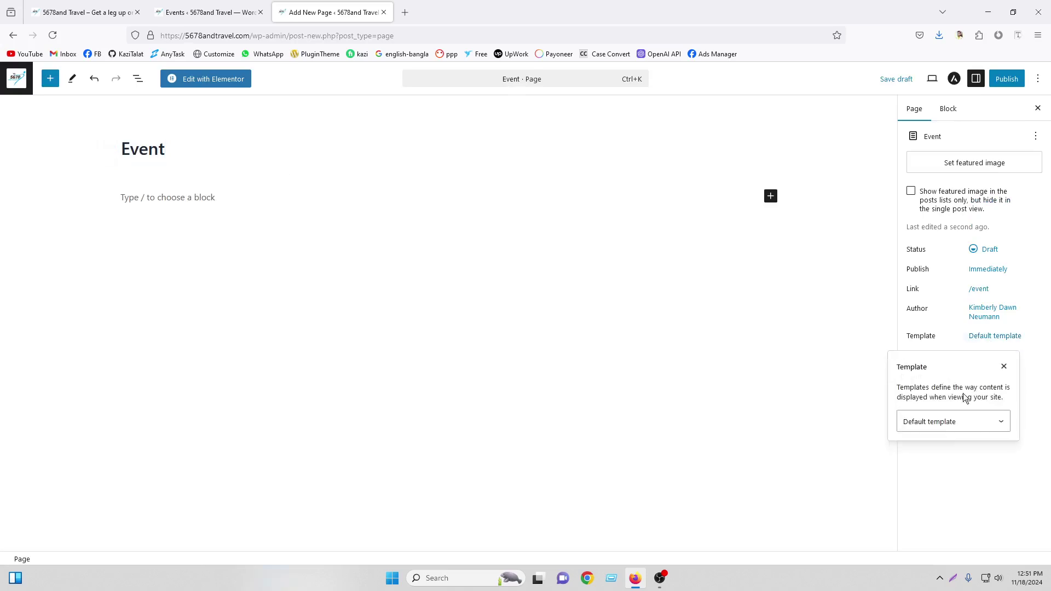
{"action": "left_click", "coordinate": [956, 422]}
{"action": "left_click", "coordinate": [950, 472]}
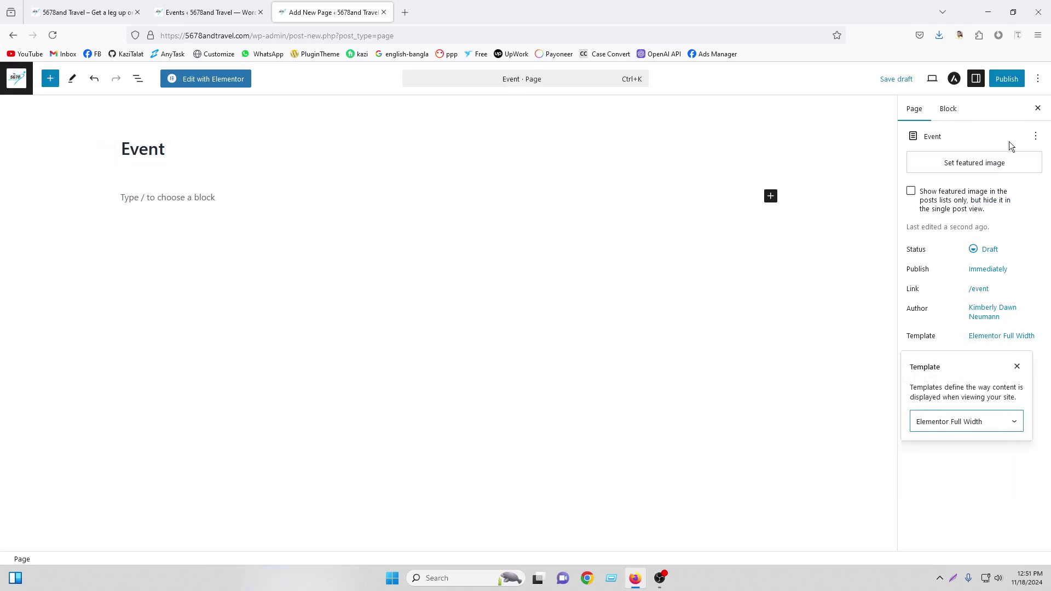
{"action": "left_click", "coordinate": [1006, 80]}
{"action": "left_click", "coordinate": [1013, 79]}
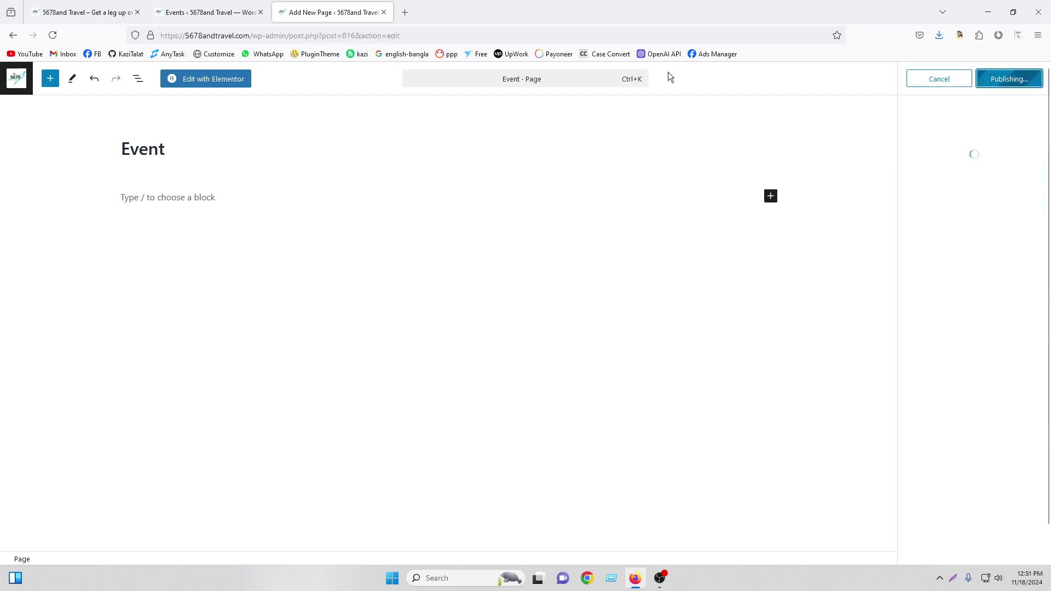
{"action": "left_click", "coordinate": [4, 86]}
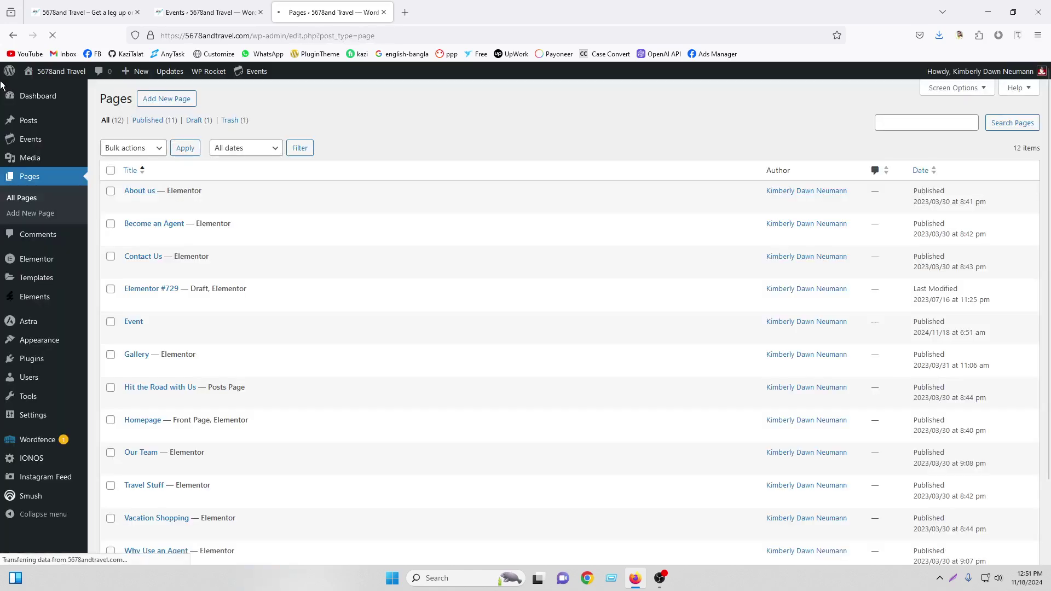
Add the Event page to the Main Menu, drag it above Contact Us, and save
{"action": "mouse_move", "coordinate": [92, 347]}
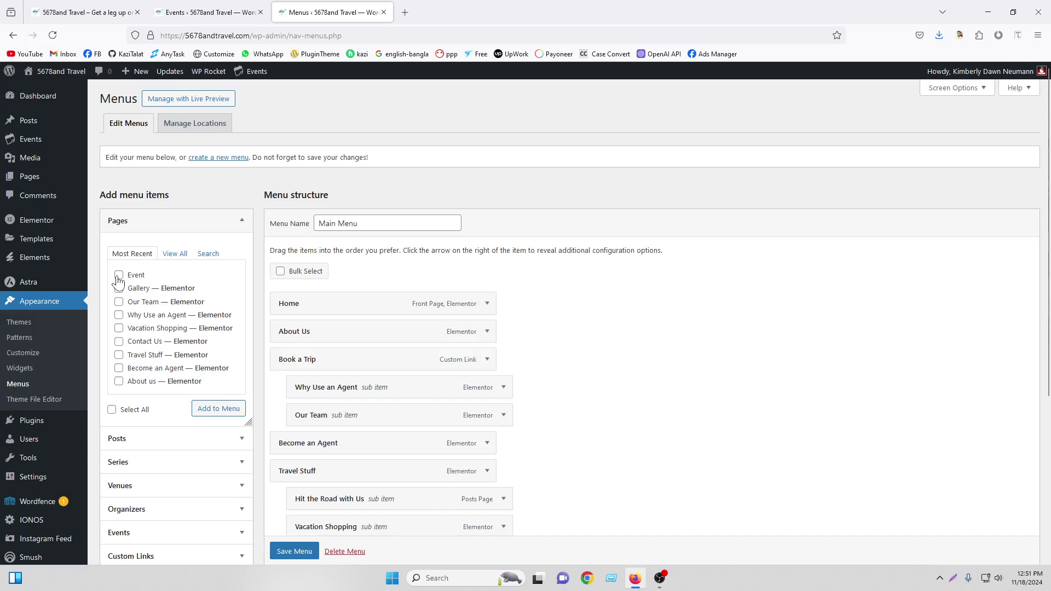
{"action": "left_click", "coordinate": [119, 275]}
{"action": "scroll", "coordinate": [566, 292], "scroll_direction": "down", "scroll_amount": 4}
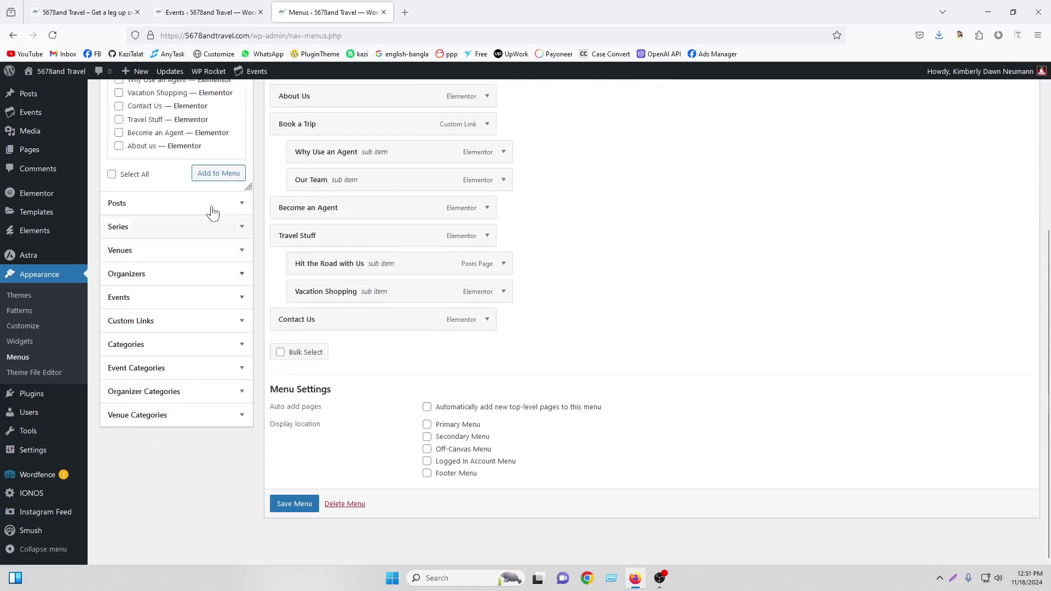
{"action": "left_click", "coordinate": [211, 174]}
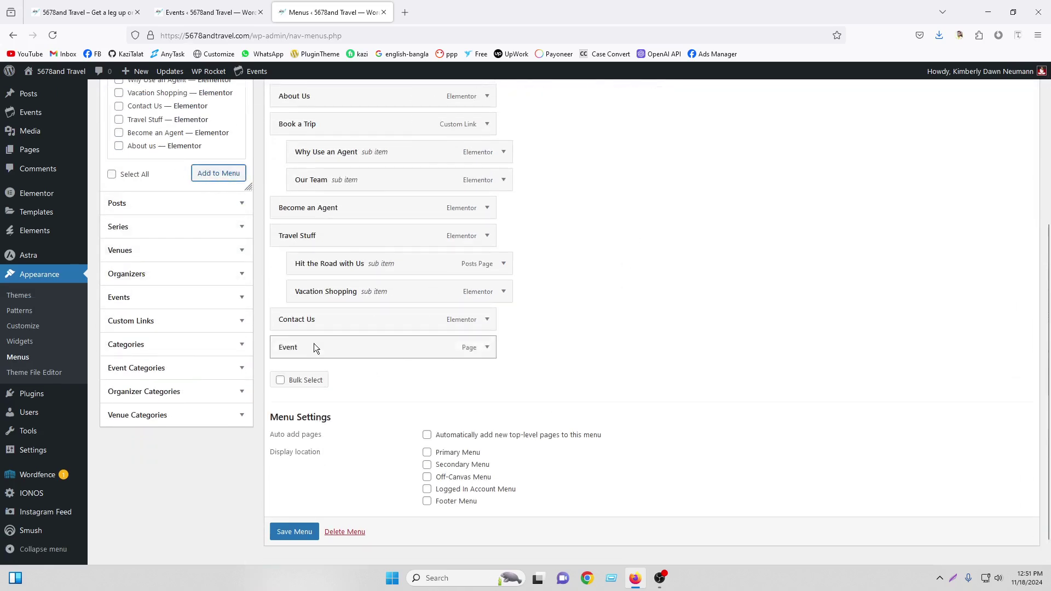
{"action": "left_click_drag", "start_coordinate": [316, 346], "coordinate": [325, 319]}
{"action": "scroll", "coordinate": [324, 435], "scroll_direction": "down", "scroll_amount": 1}
{"action": "left_click", "coordinate": [295, 508]}
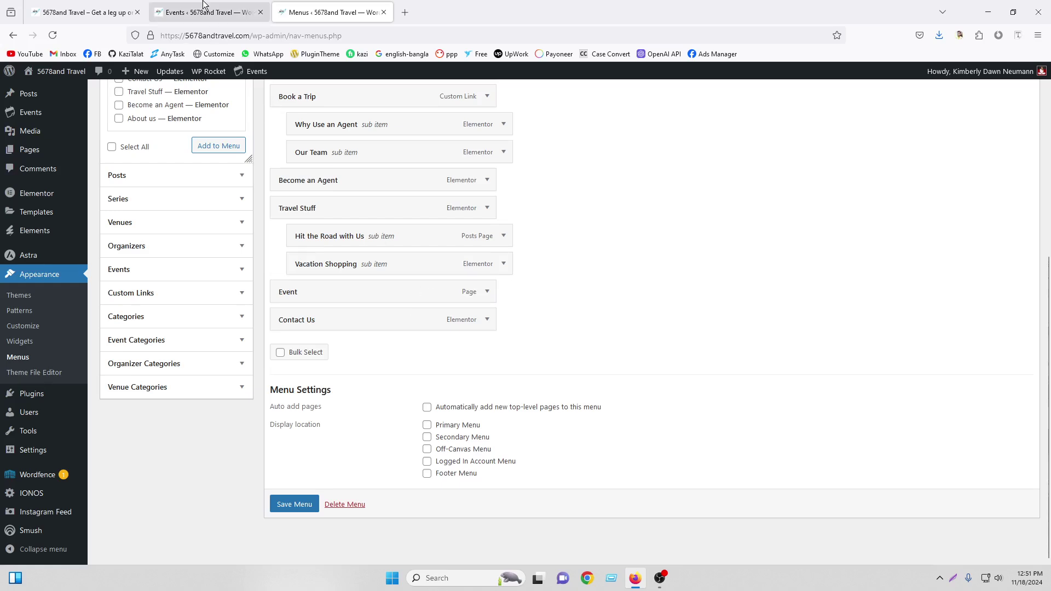
{"action": "scroll", "coordinate": [548, 272], "scroll_direction": "up", "scroll_amount": 5}
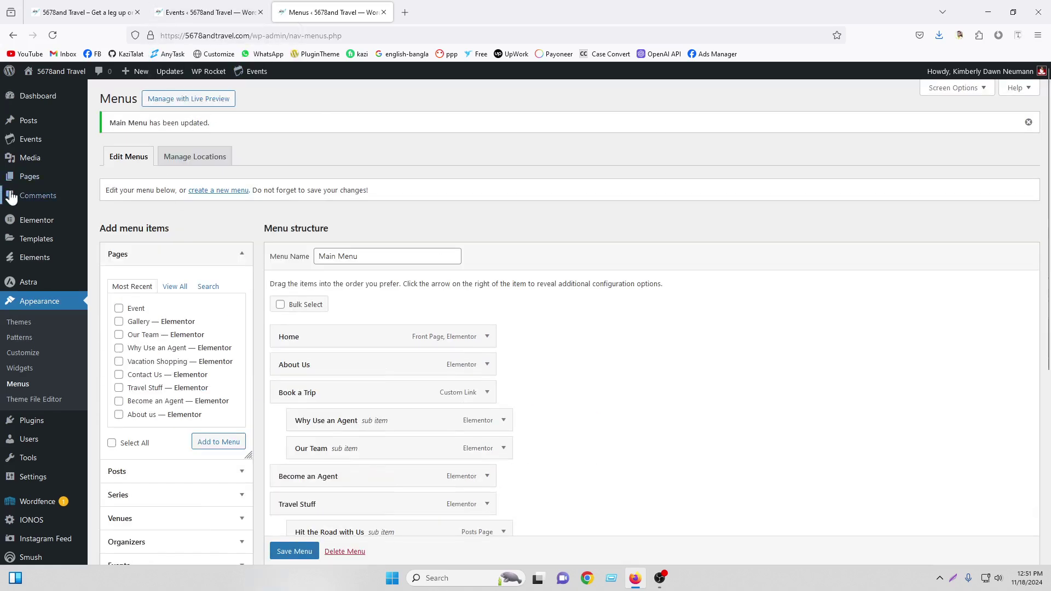
{"action": "mouse_move", "coordinate": [22, 140]}
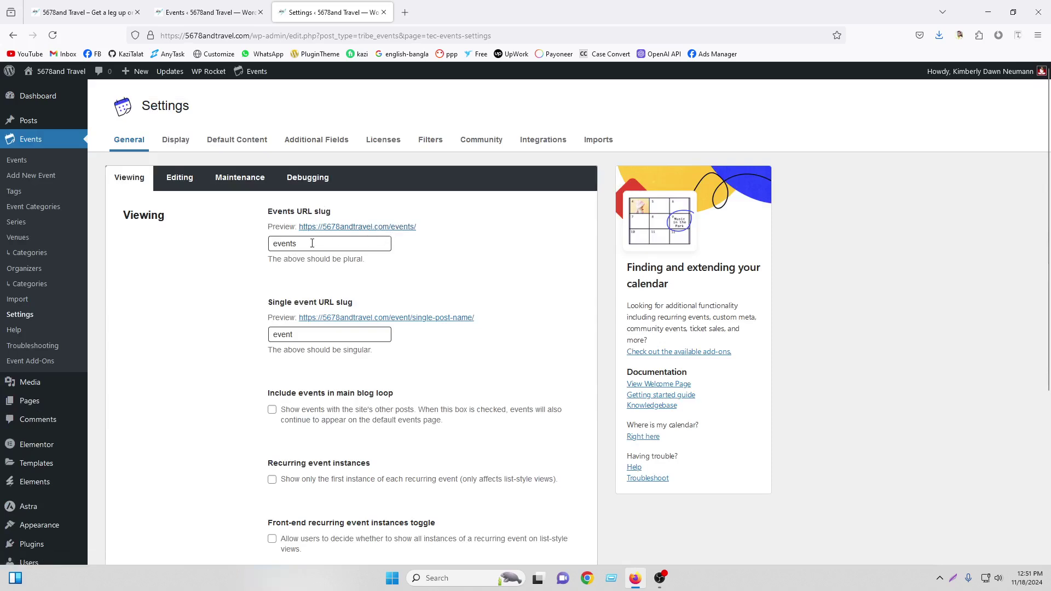
Quick Edit the Event page's title to 'Events' and update it
{"action": "left_click", "coordinate": [210, 12]}
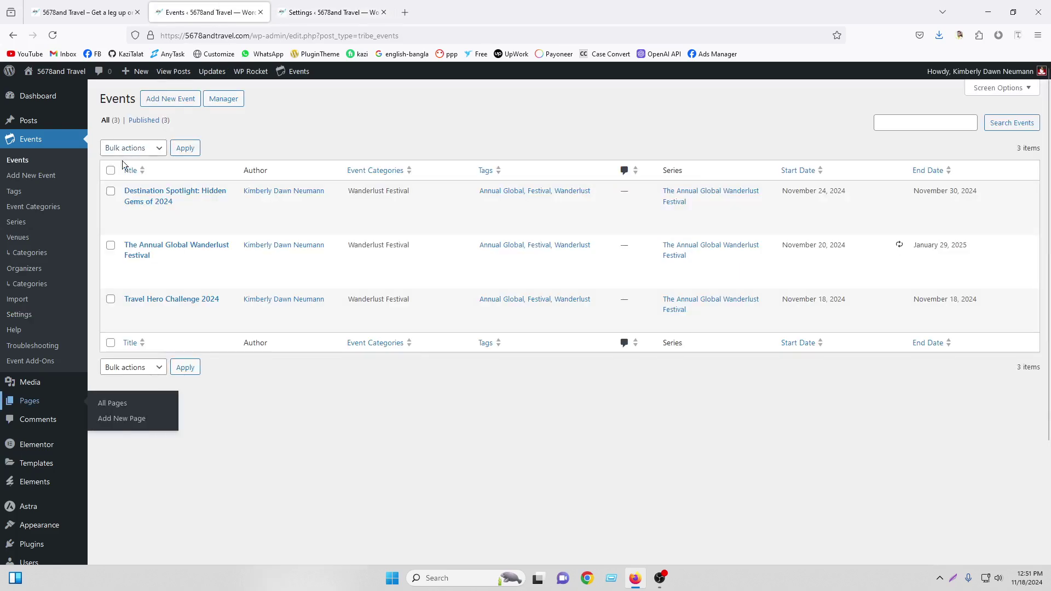
{"action": "left_click", "coordinate": [30, 401]}
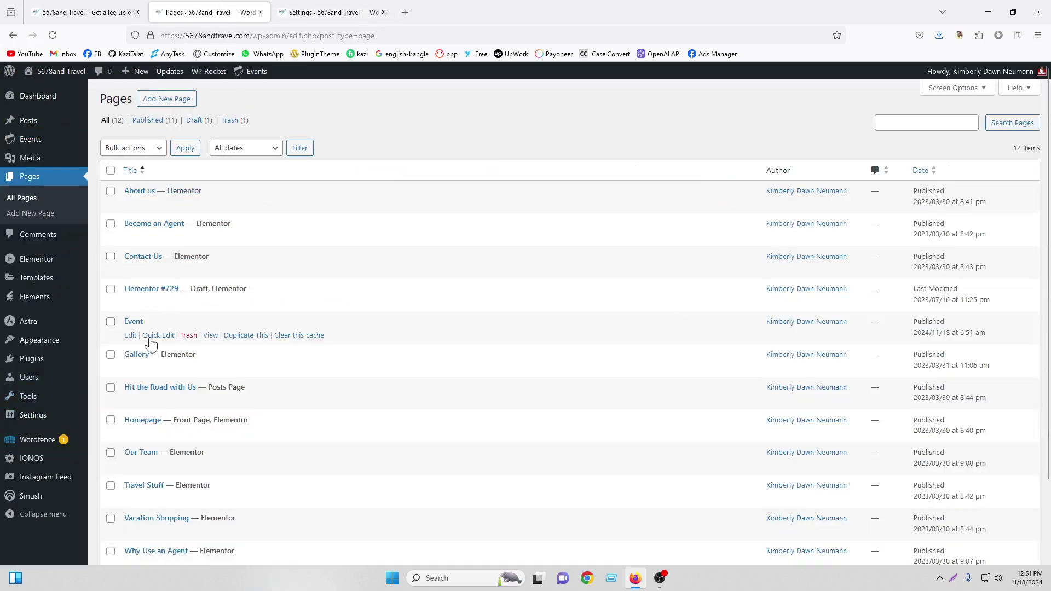
{"action": "left_click", "coordinate": [157, 335]}
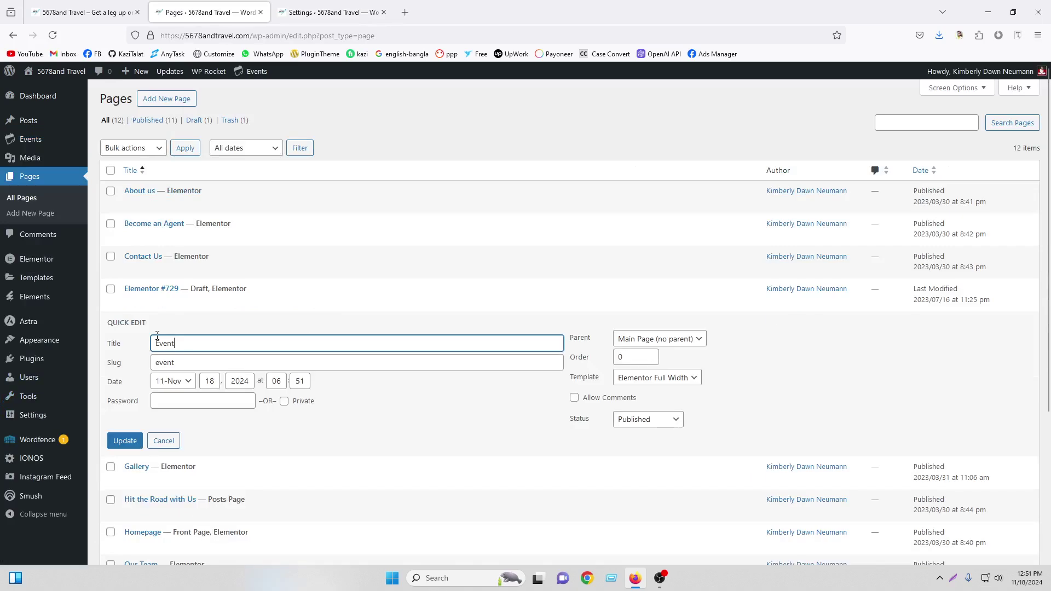
{"action": "type", "text": "s"}
{"action": "left_click", "coordinate": [188, 362]}
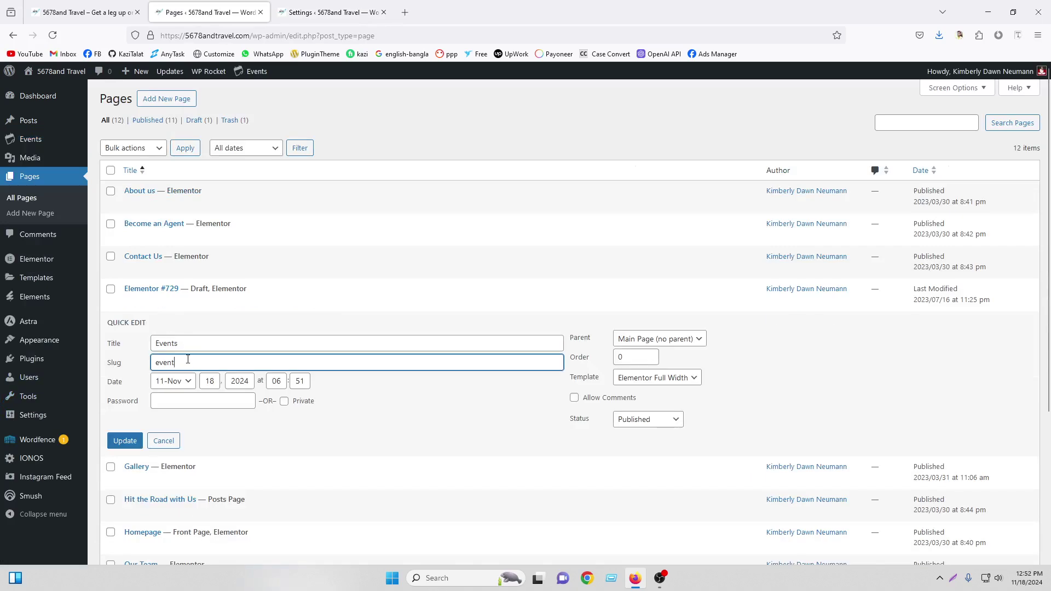
{"action": "left_click", "coordinate": [124, 441]}
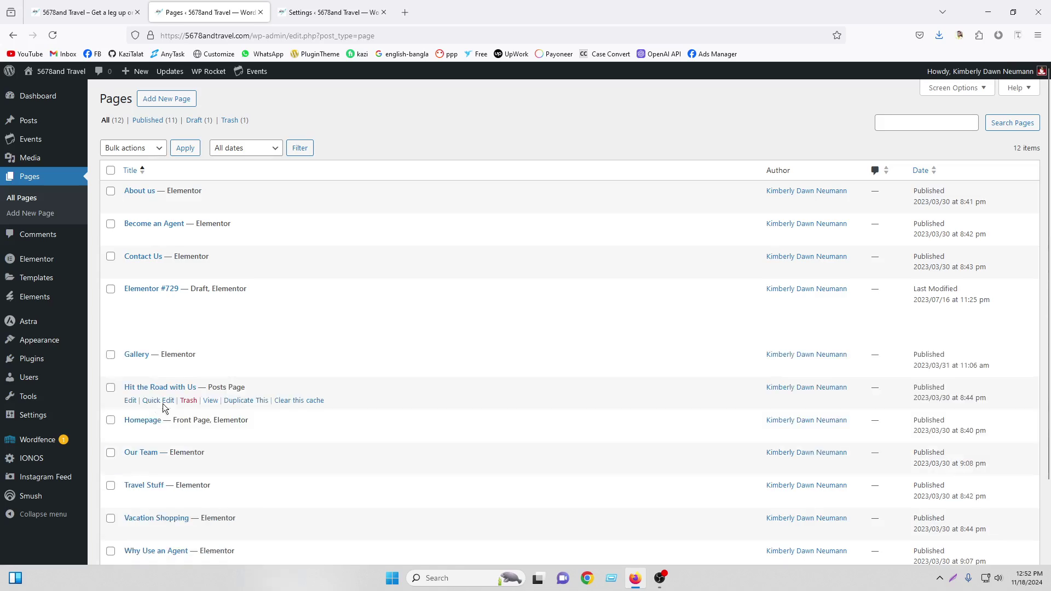
Select the 'events' URL slug in the Events Calendar settings and reorder the tabs
{"action": "left_click", "coordinate": [315, 6]}
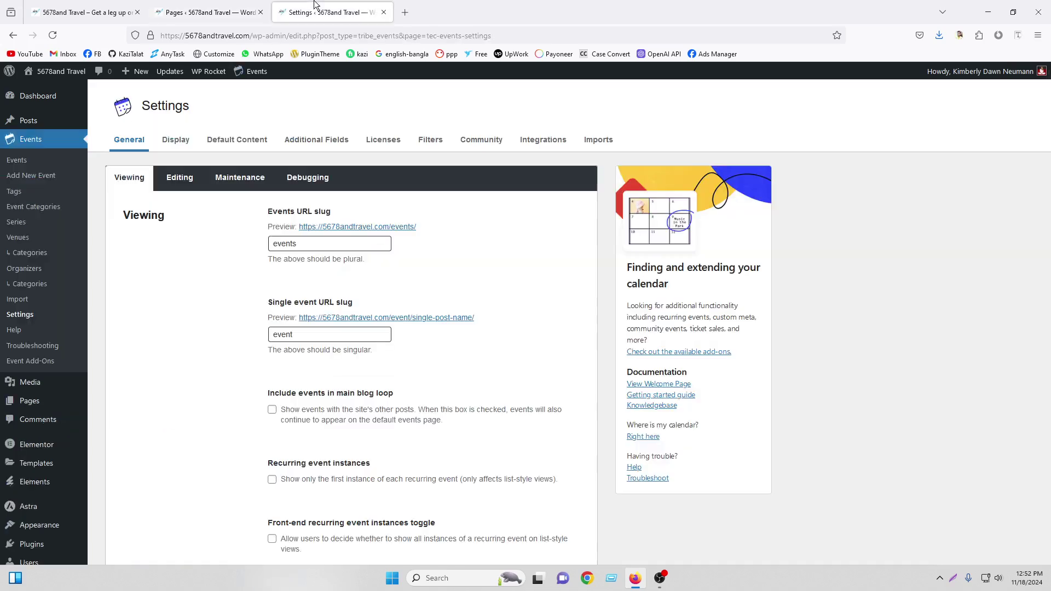
{"action": "double_click", "coordinate": [270, 245]}
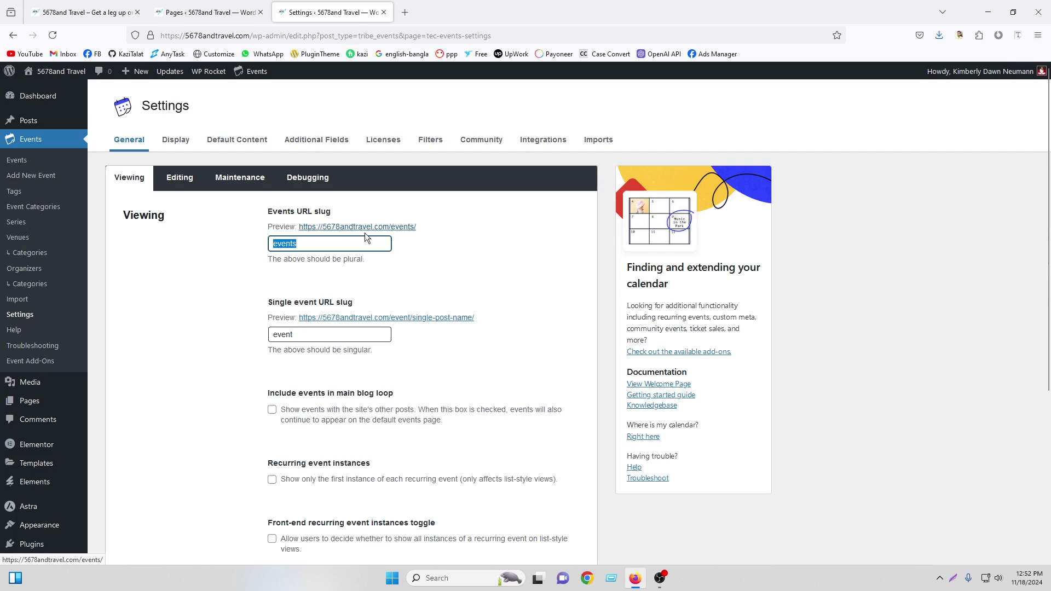
{"action": "left_click_drag", "start_coordinate": [205, 12], "coordinate": [329, 12]}
Open the live site's Events page and scroll through the upcoming events
{"action": "mouse_move", "coordinate": [55, 71]}
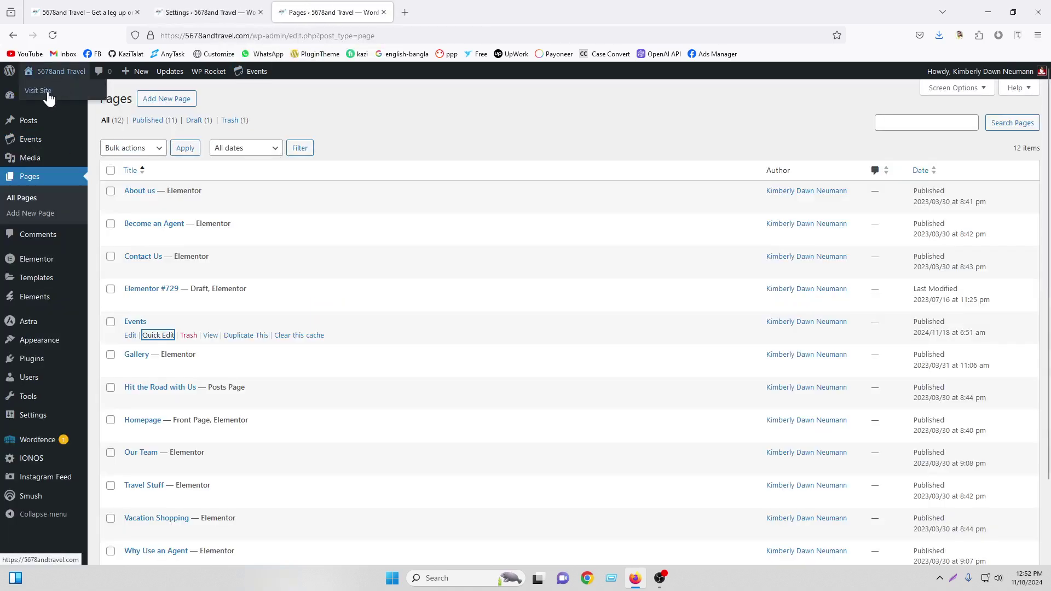
{"action": "left_click", "coordinate": [48, 92]}
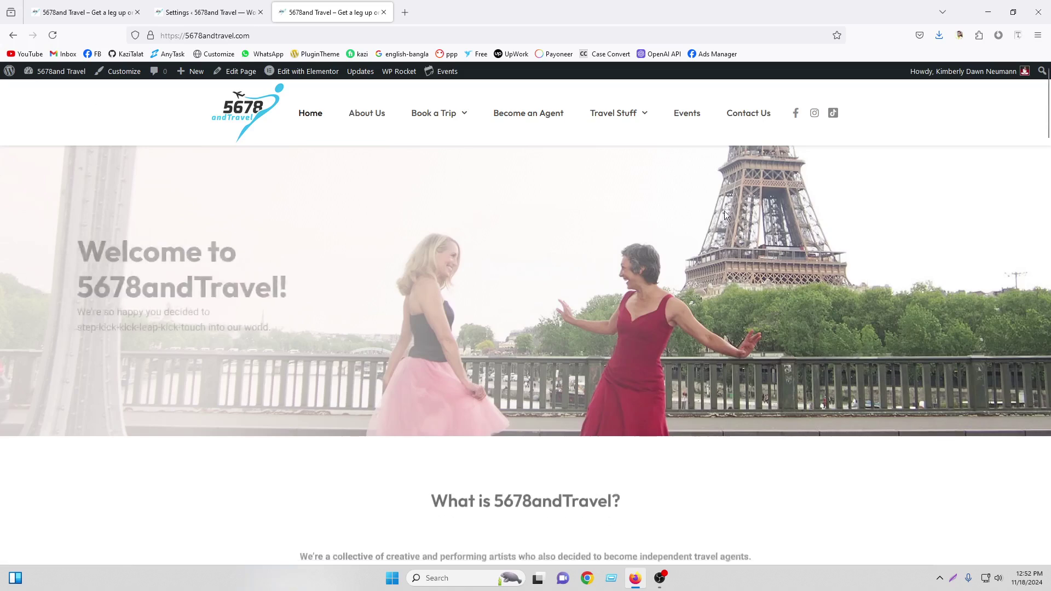
{"action": "left_click", "coordinate": [689, 122]}
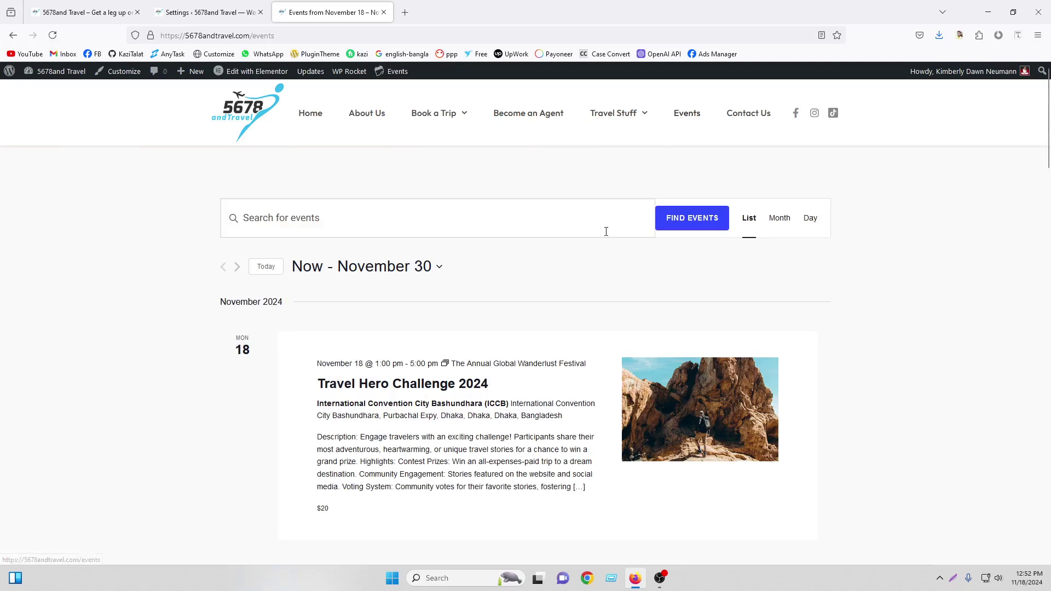
{"action": "scroll", "coordinate": [584, 283], "scroll_direction": "down", "scroll_amount": 7}
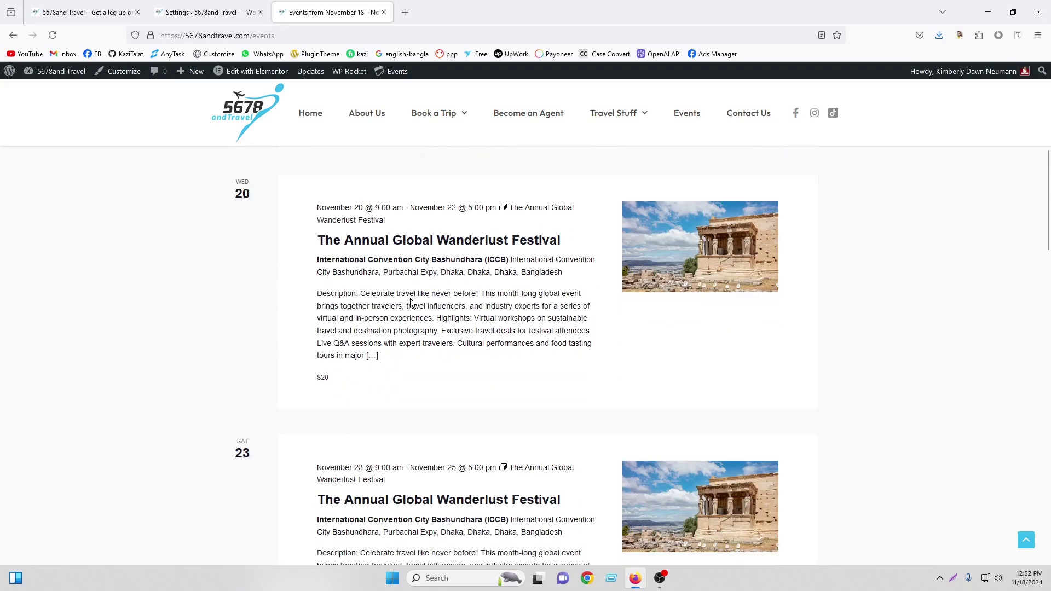
{"action": "scroll", "coordinate": [412, 303], "scroll_direction": "down", "scroll_amount": 5}
{"action": "scroll", "coordinate": [411, 303], "scroll_direction": "down", "scroll_amount": 15}
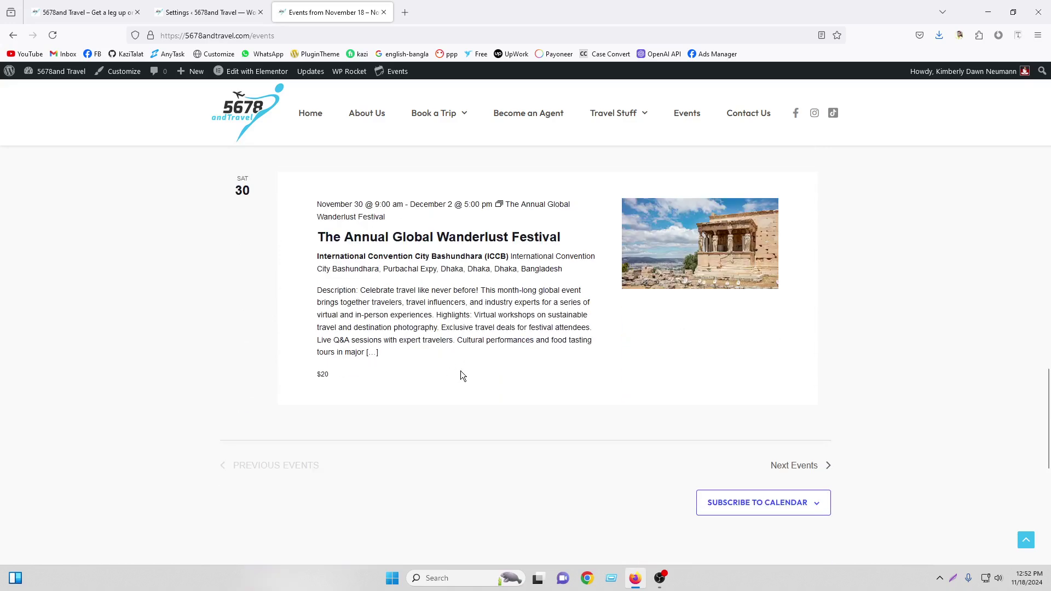
{"action": "scroll", "coordinate": [461, 370], "scroll_direction": "up", "scroll_amount": 9}
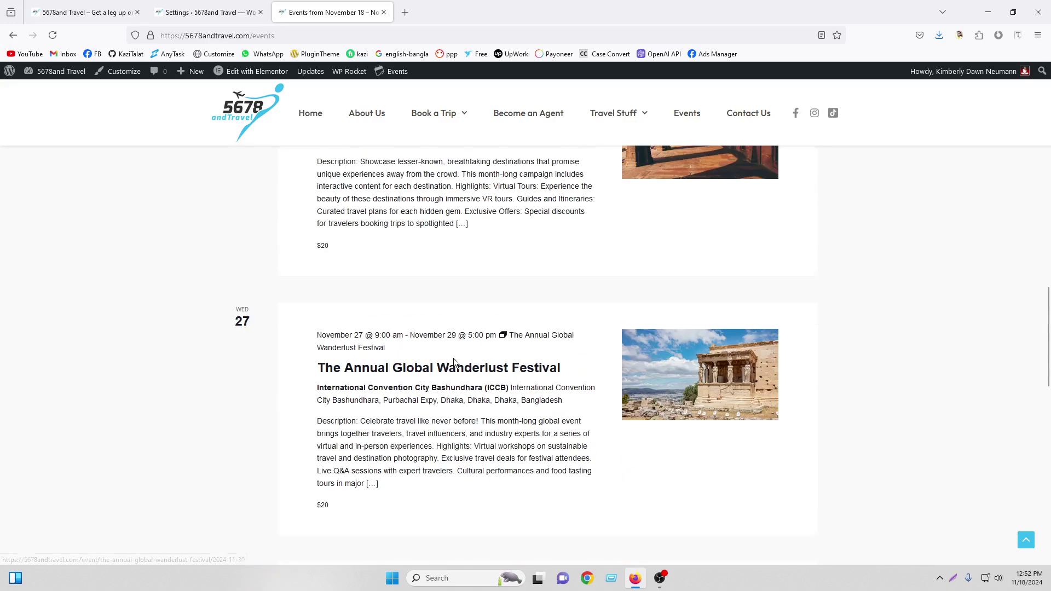
{"action": "scroll", "coordinate": [706, 299], "scroll_direction": "down", "scroll_amount": 9}
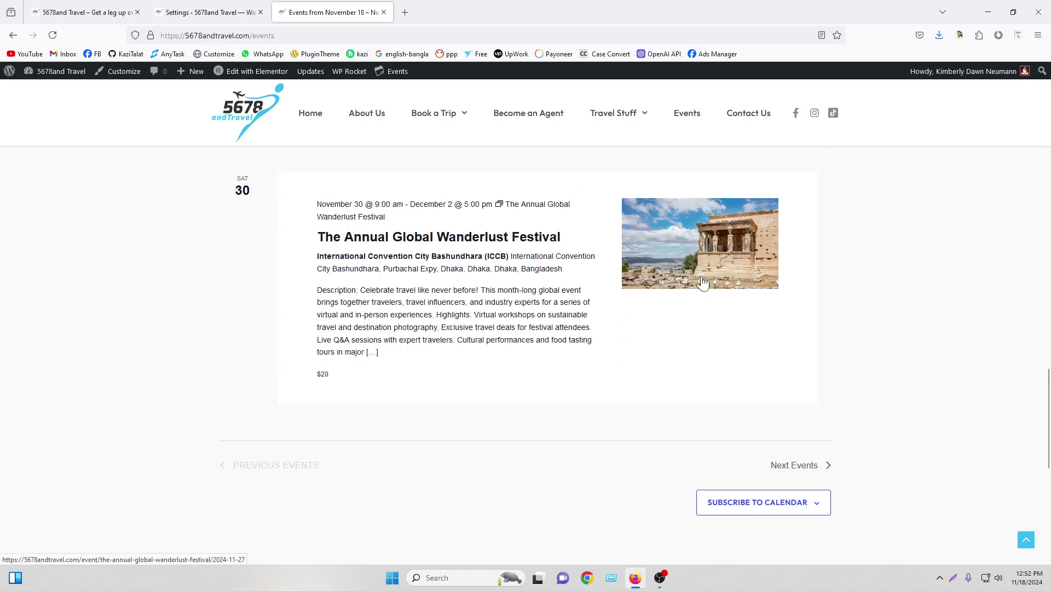
{"action": "scroll", "coordinate": [598, 286], "scroll_direction": "up", "scroll_amount": 7}
{"action": "scroll", "coordinate": [734, 343], "scroll_direction": "down", "scroll_amount": 7}
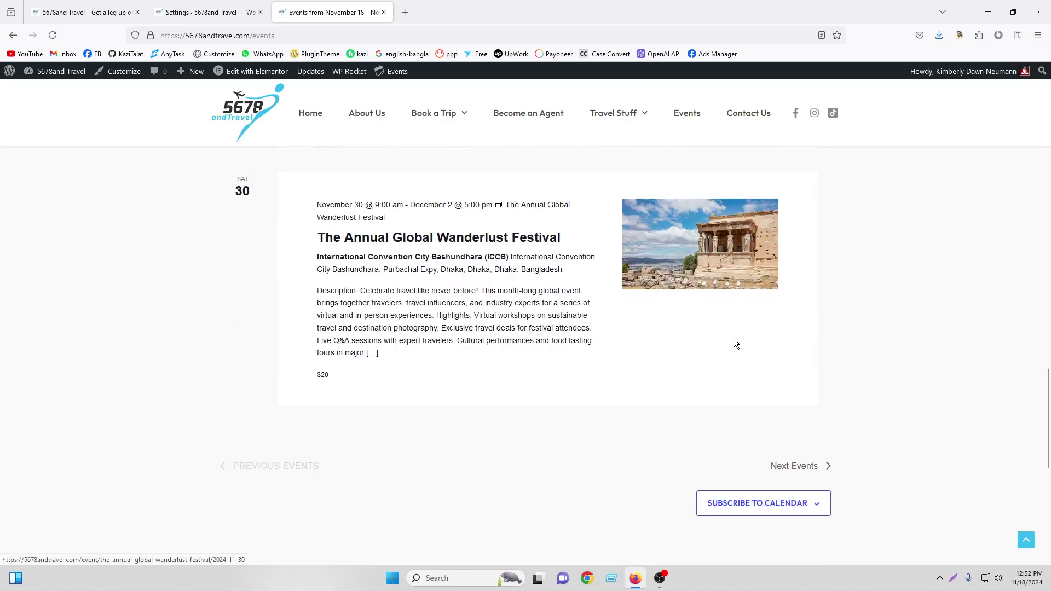
Browse page 2 of the events, with the December Wanderlust Festival listings, then show the home page
{"action": "left_click", "coordinate": [806, 466]}
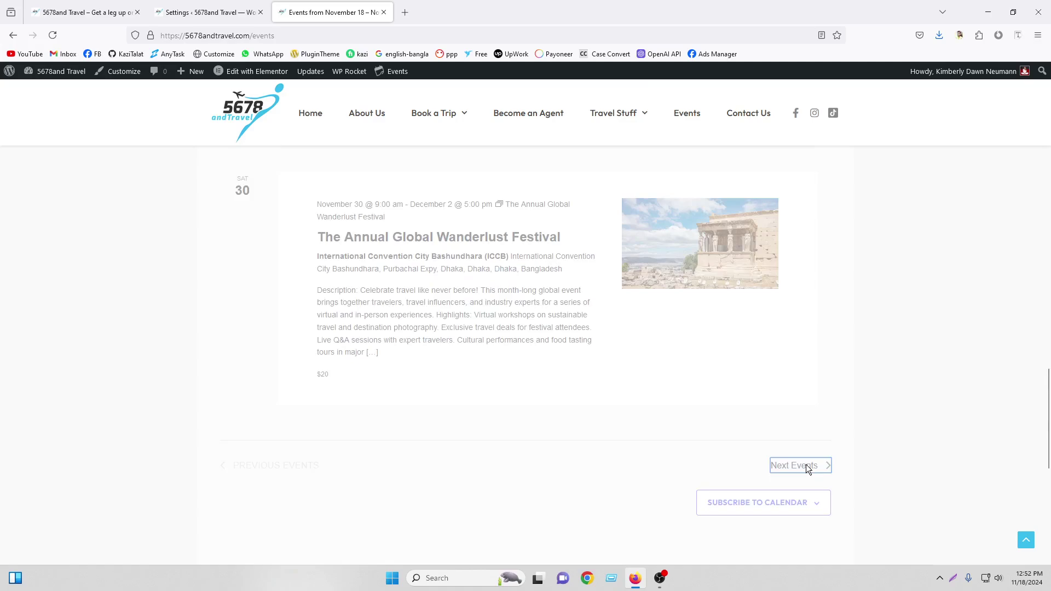
{"action": "scroll", "coordinate": [694, 293], "scroll_direction": "down", "scroll_amount": 11}
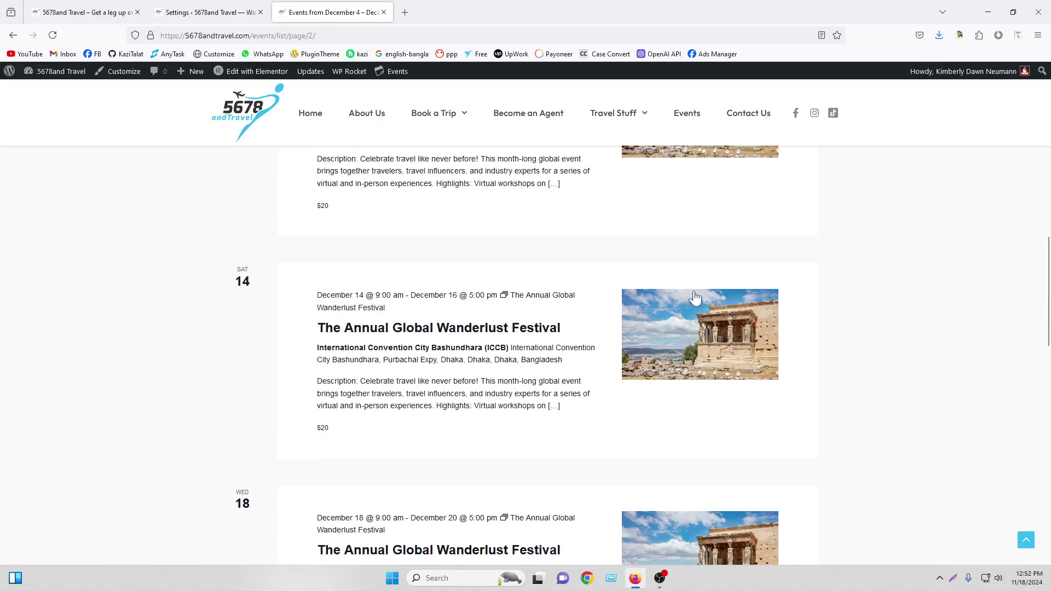
{"action": "scroll", "coordinate": [712, 328], "scroll_direction": "down", "scroll_amount": 12}
{"action": "scroll", "coordinate": [641, 316], "scroll_direction": "up", "scroll_amount": 5}
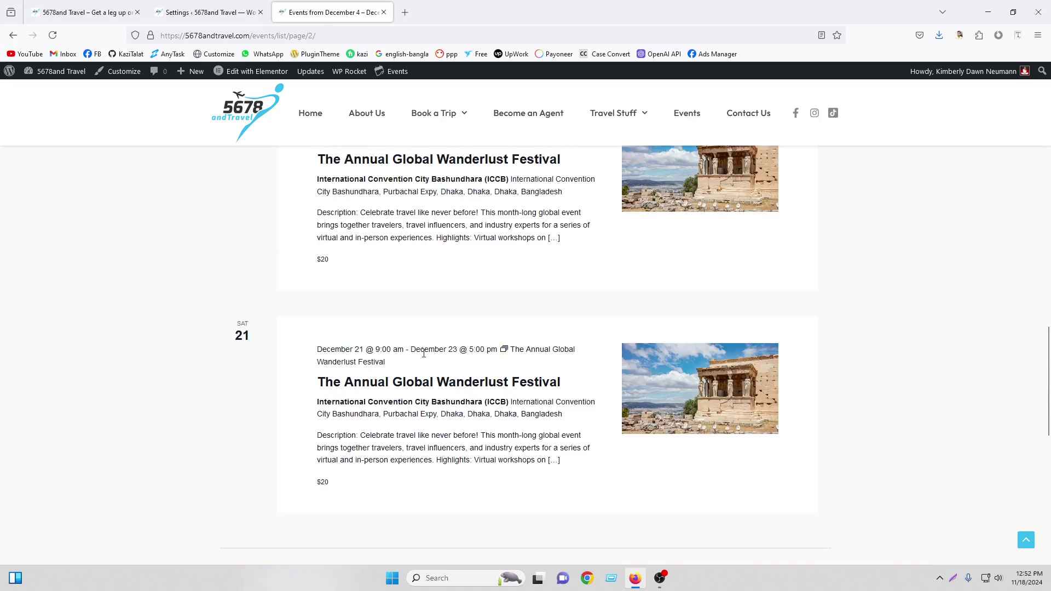
{"action": "scroll", "coordinate": [462, 349], "scroll_direction": "up", "scroll_amount": 3}
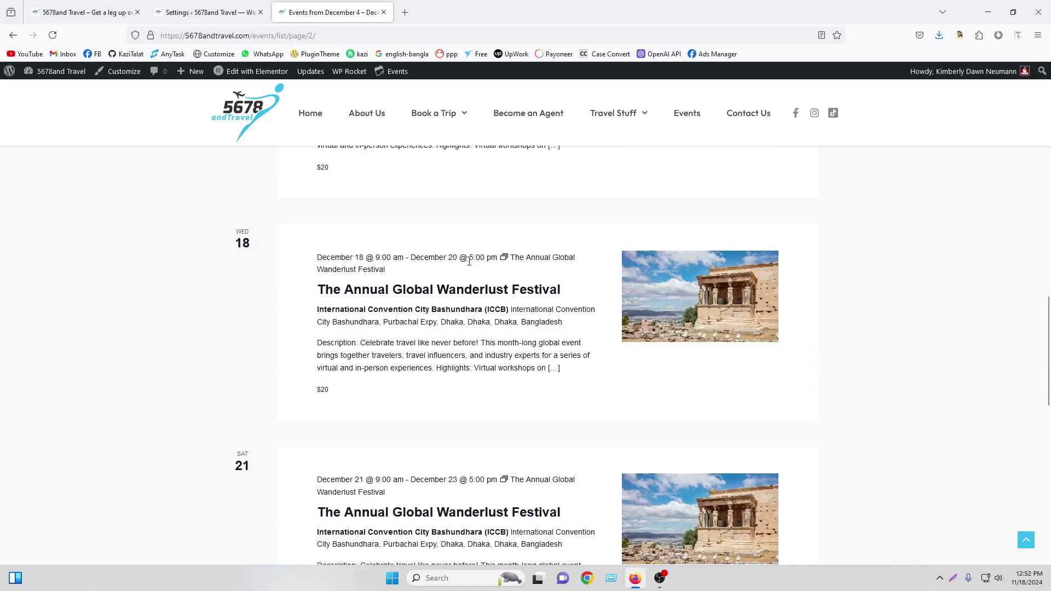
{"action": "scroll", "coordinate": [457, 259], "scroll_direction": "up", "scroll_amount": 9}
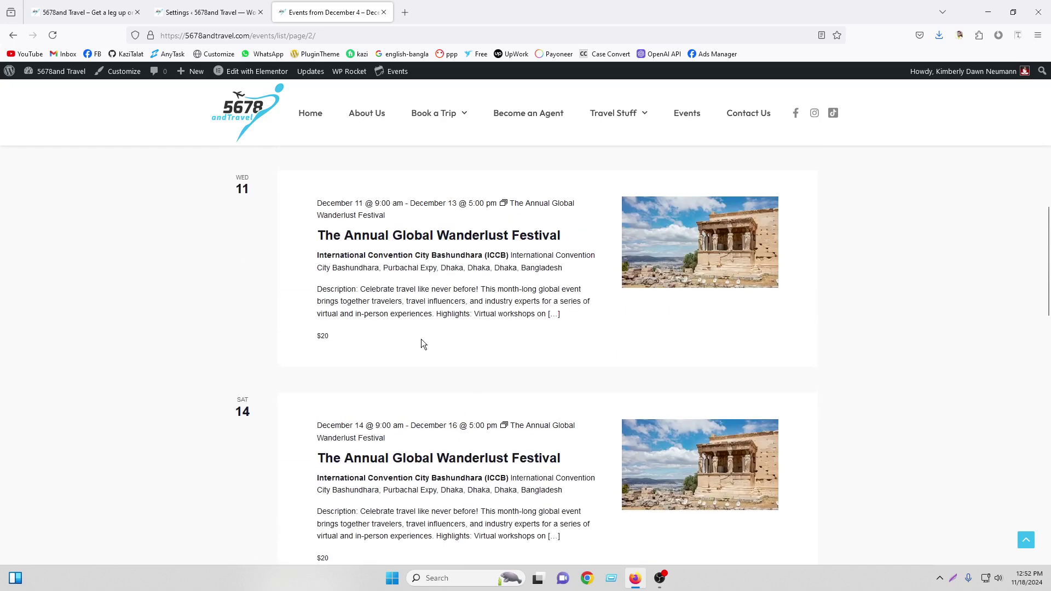
{"action": "scroll", "coordinate": [480, 362], "scroll_direction": "up", "scroll_amount": 6}
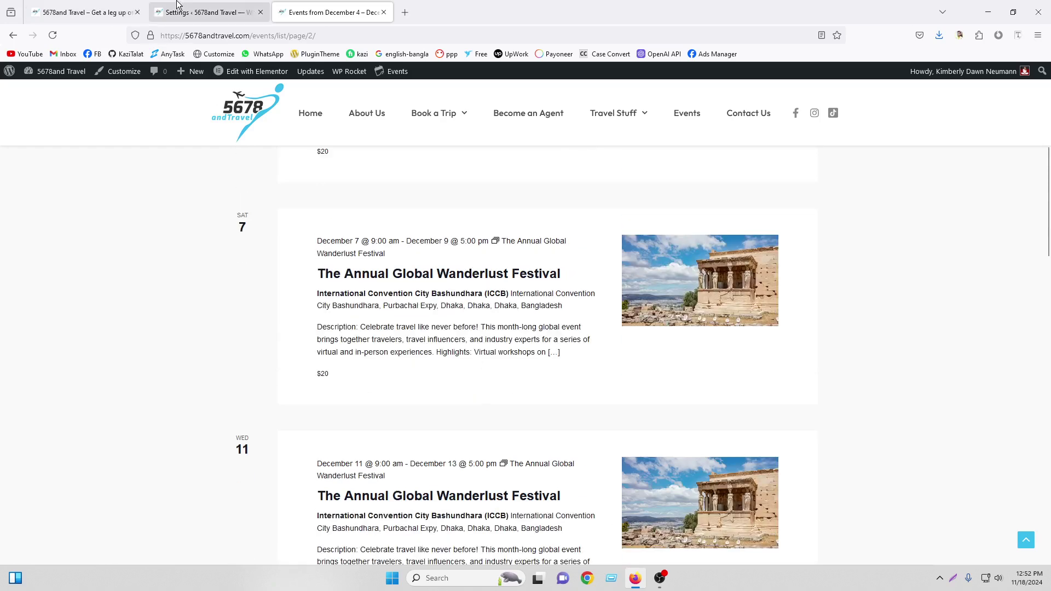
{"action": "left_click", "coordinate": [82, 12]}
Open The Annual Global Wanderlust Festival for editing from the admin Events list
{"action": "left_click", "coordinate": [47, 89]}
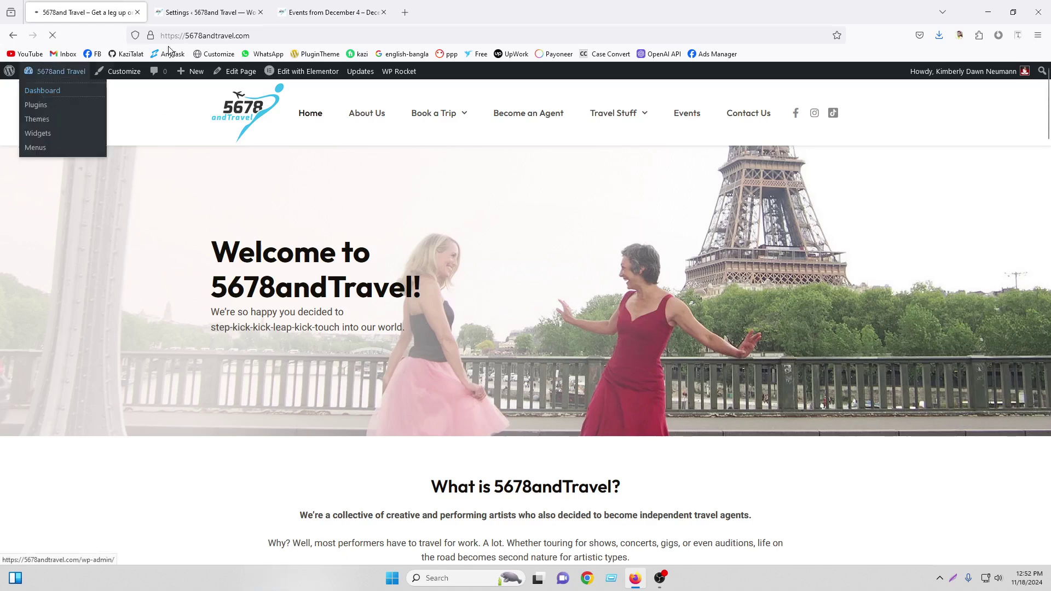
{"action": "left_click", "coordinate": [331, 11]}
{"action": "left_click", "coordinate": [13, 10]}
{"action": "left_click_drag", "start_coordinate": [136, 5], "coordinate": [211, 8]}
{"action": "mouse_move", "coordinate": [241, 76]}
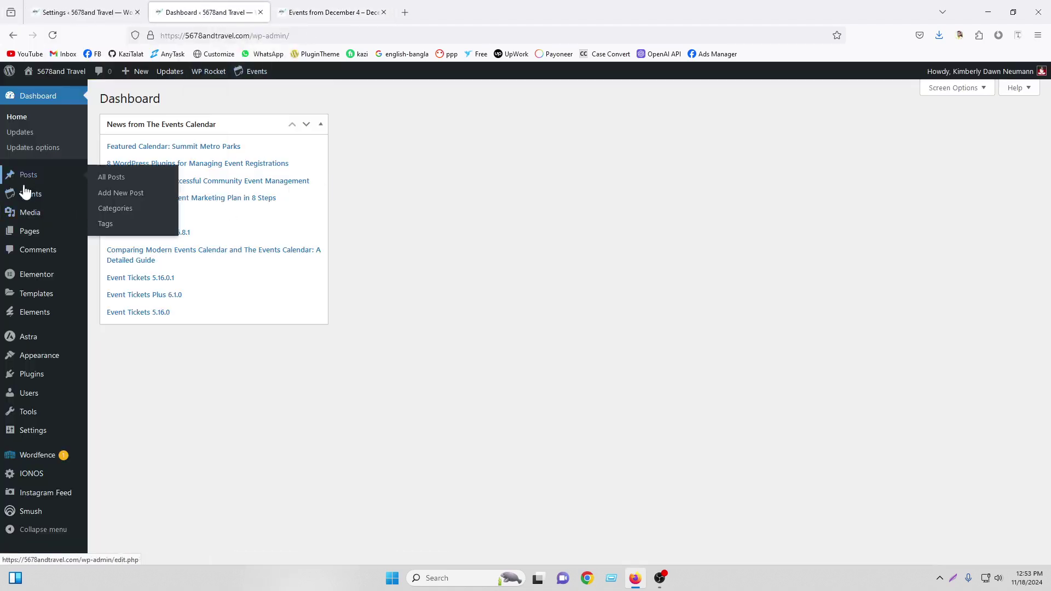
{"action": "left_click", "coordinate": [24, 196]}
{"action": "left_click", "coordinate": [331, 12]}
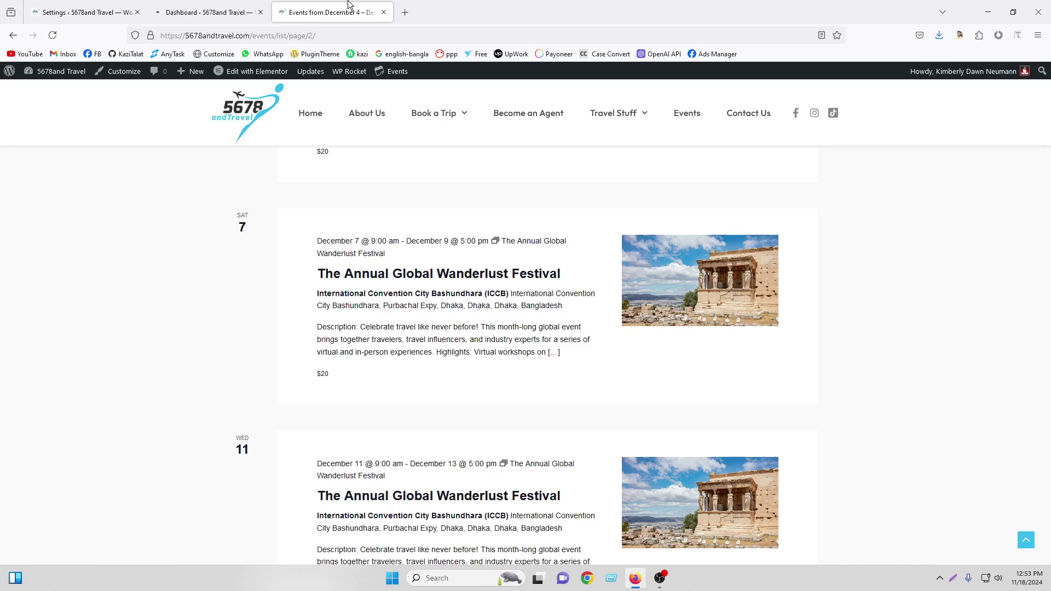
{"action": "left_click", "coordinate": [208, 11]}
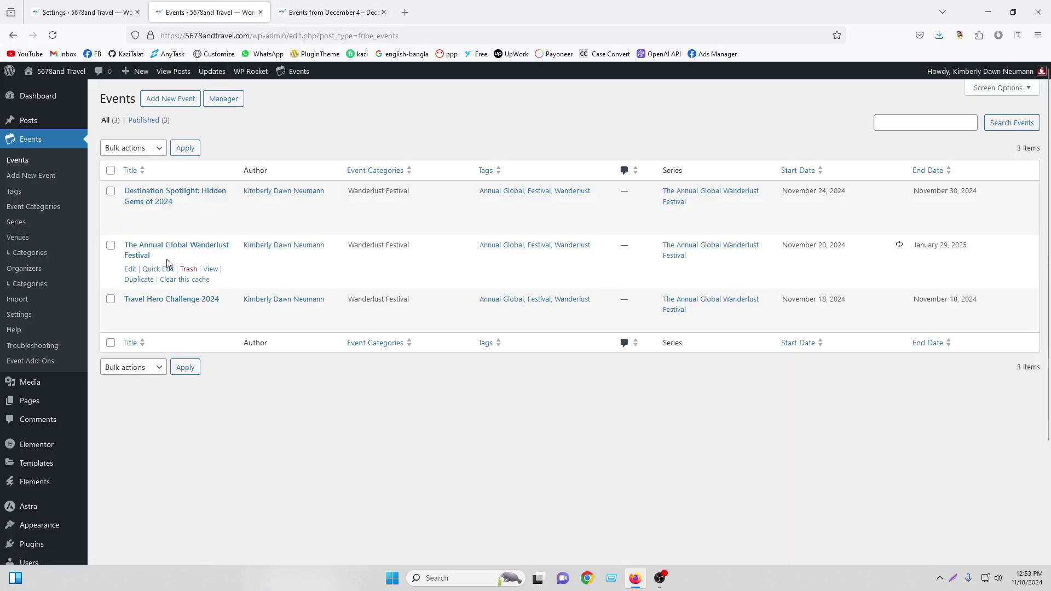
{"action": "left_click", "coordinate": [131, 269]}
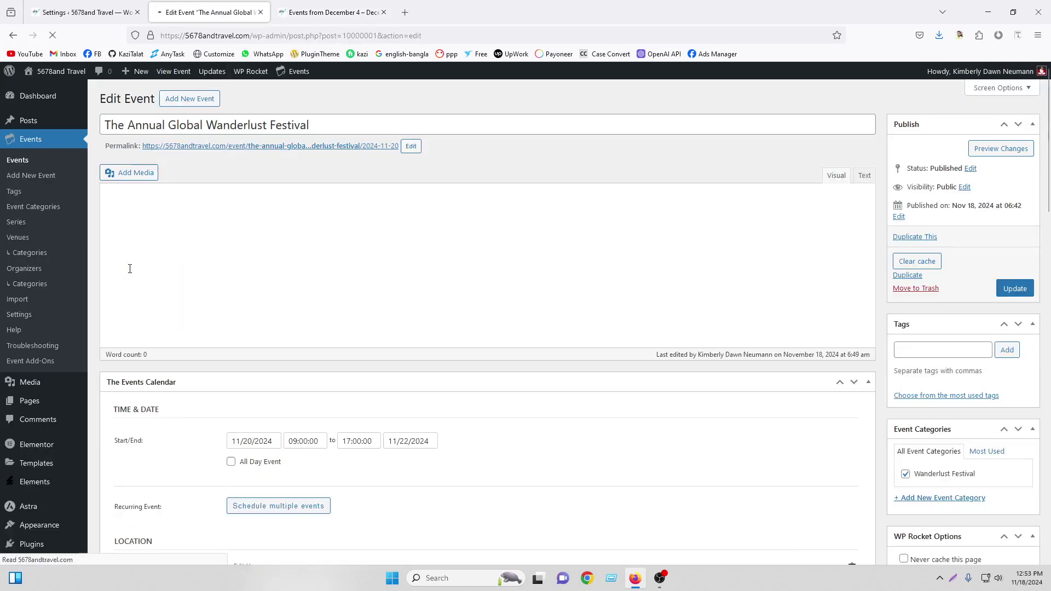
Delete the festival's weekly recurrence rule and confirm the removal
{"action": "scroll", "coordinate": [600, 340], "scroll_direction": "down", "scroll_amount": 5}
{"action": "scroll", "coordinate": [566, 338], "scroll_direction": "down", "scroll_amount": 1}
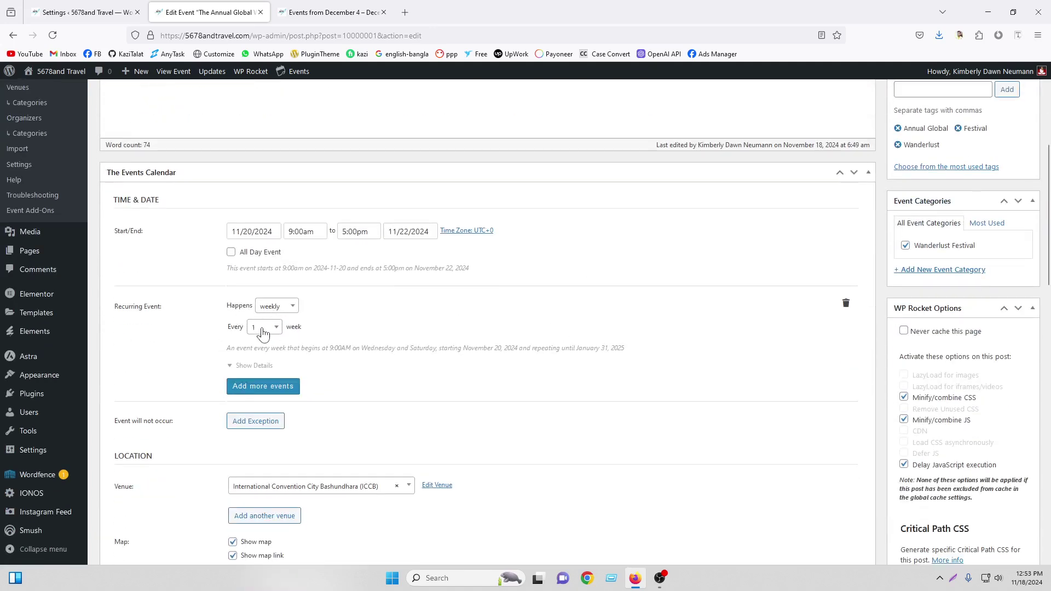
{"action": "left_click", "coordinate": [252, 366]}
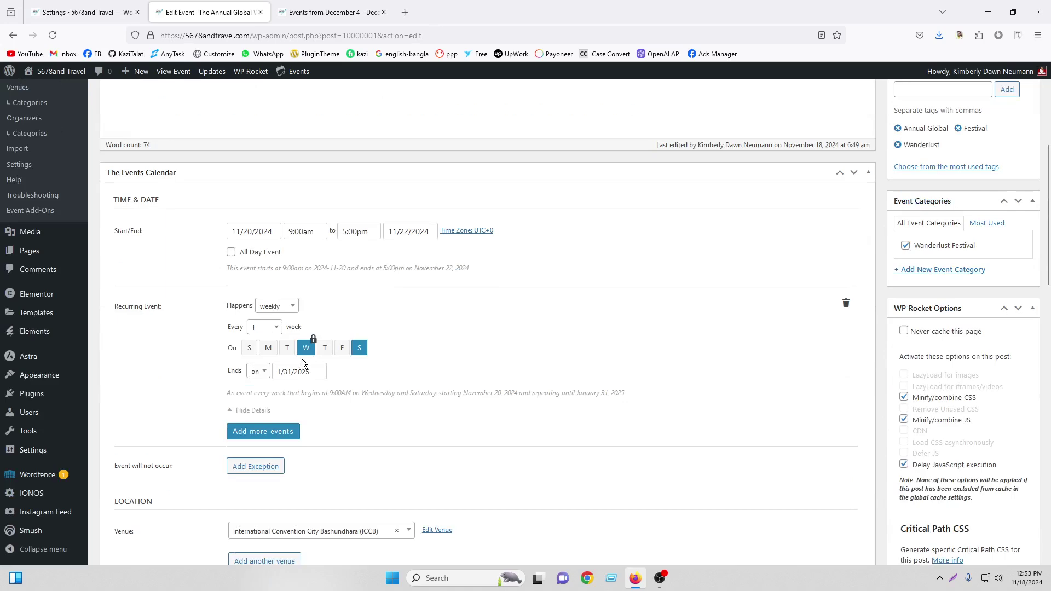
{"action": "left_click", "coordinate": [846, 303]}
{"action": "left_click", "coordinate": [513, 327]}
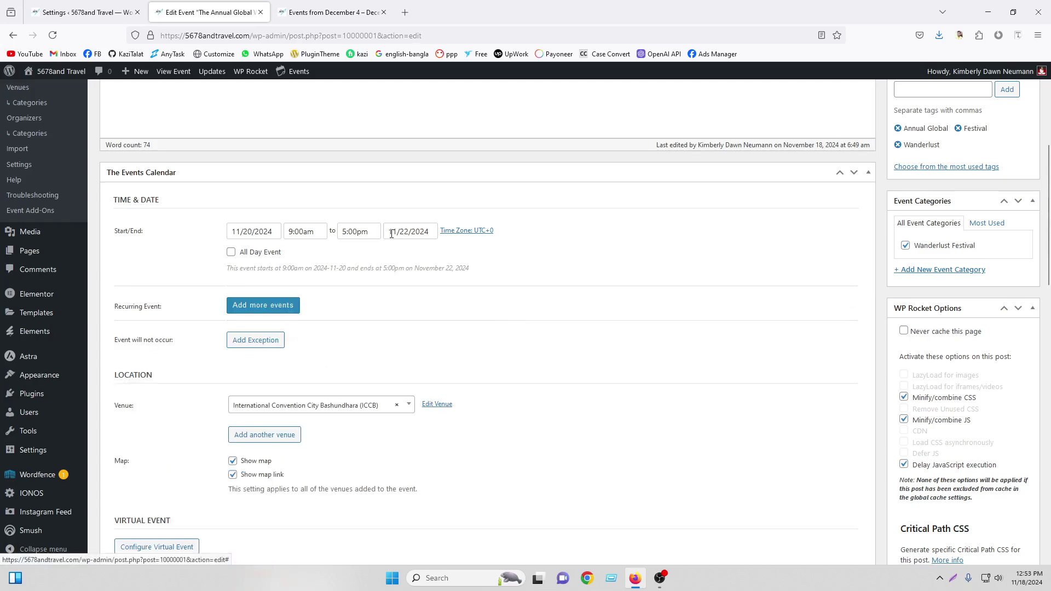
Update the event and confirm the change across all recurring events
{"action": "scroll", "coordinate": [881, 301], "scroll_direction": "up", "scroll_amount": 5}
{"action": "scroll", "coordinate": [455, 370], "scroll_direction": "down", "scroll_amount": 5}
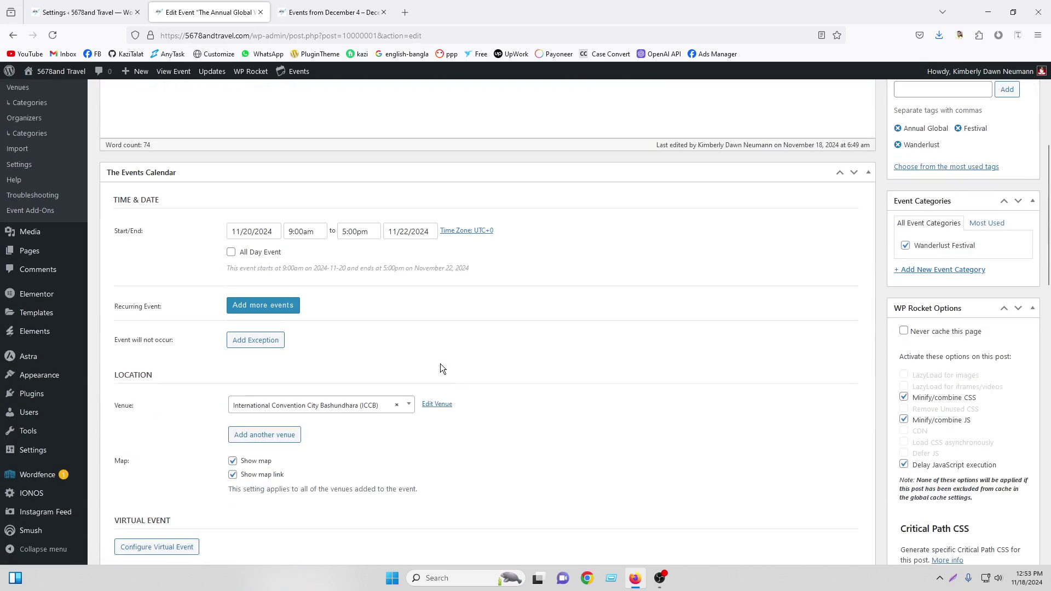
{"action": "scroll", "coordinate": [955, 294], "scroll_direction": "up", "scroll_amount": 5}
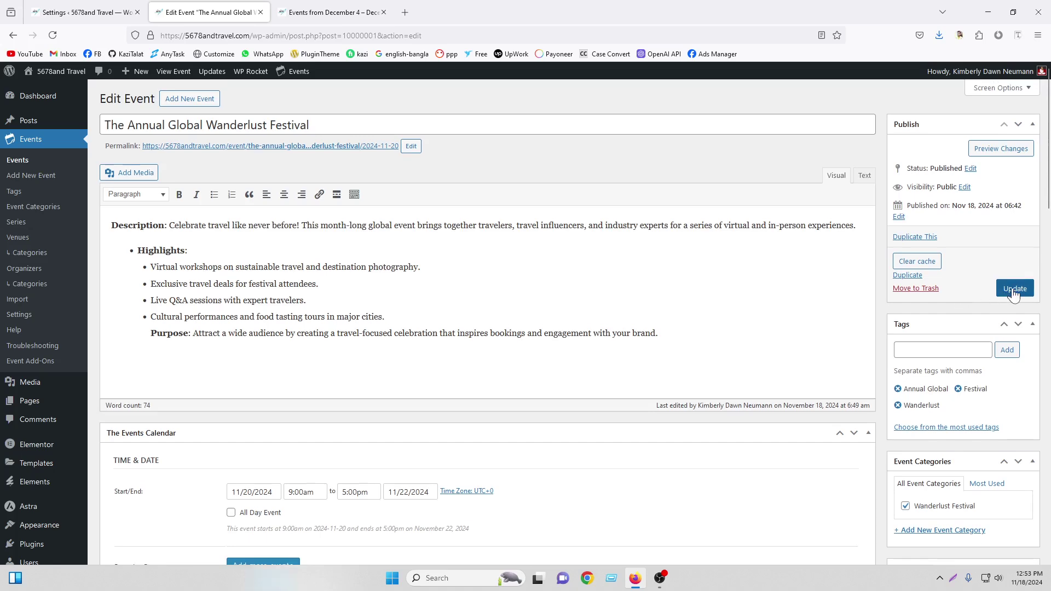
{"action": "left_click", "coordinate": [1014, 290]}
{"action": "left_click", "coordinate": [600, 347]}
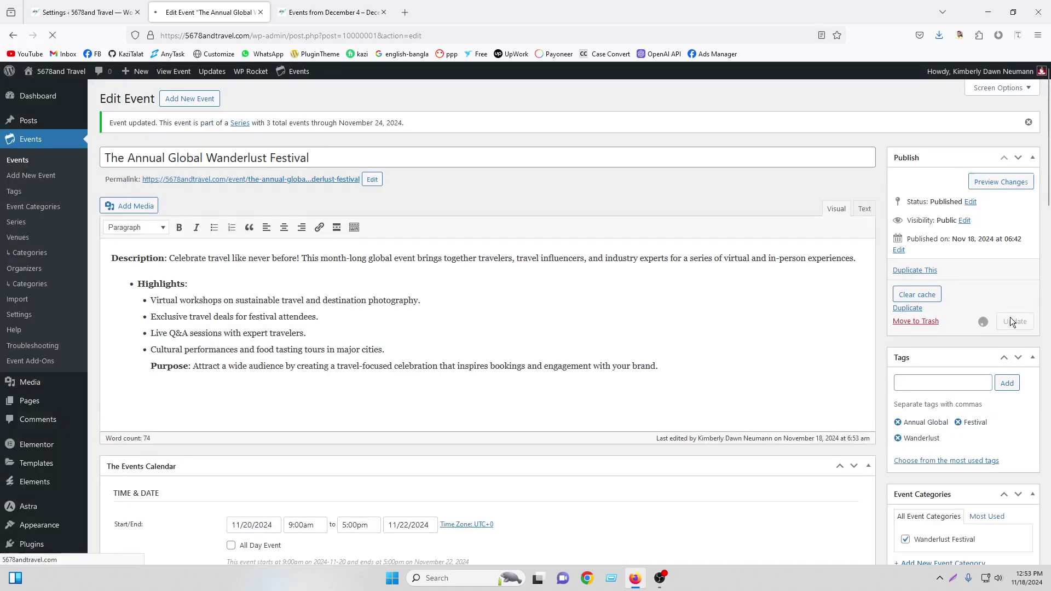
{"action": "left_click", "coordinate": [1011, 317]}
Reload the front-end site and open the Events page to check the listings
{"action": "left_click", "coordinate": [332, 12]}
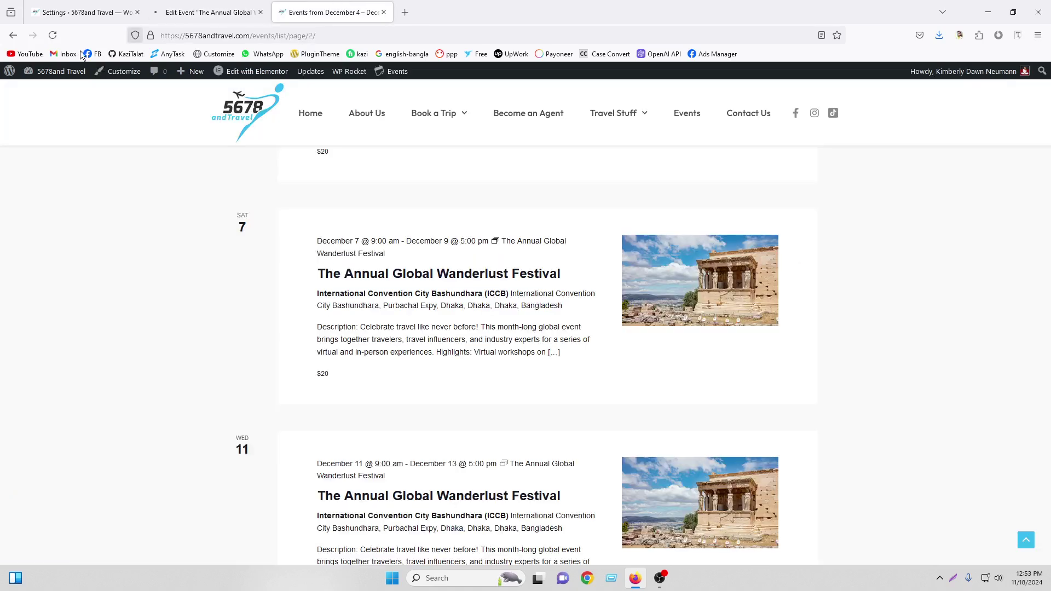
{"action": "left_click", "coordinate": [53, 35]}
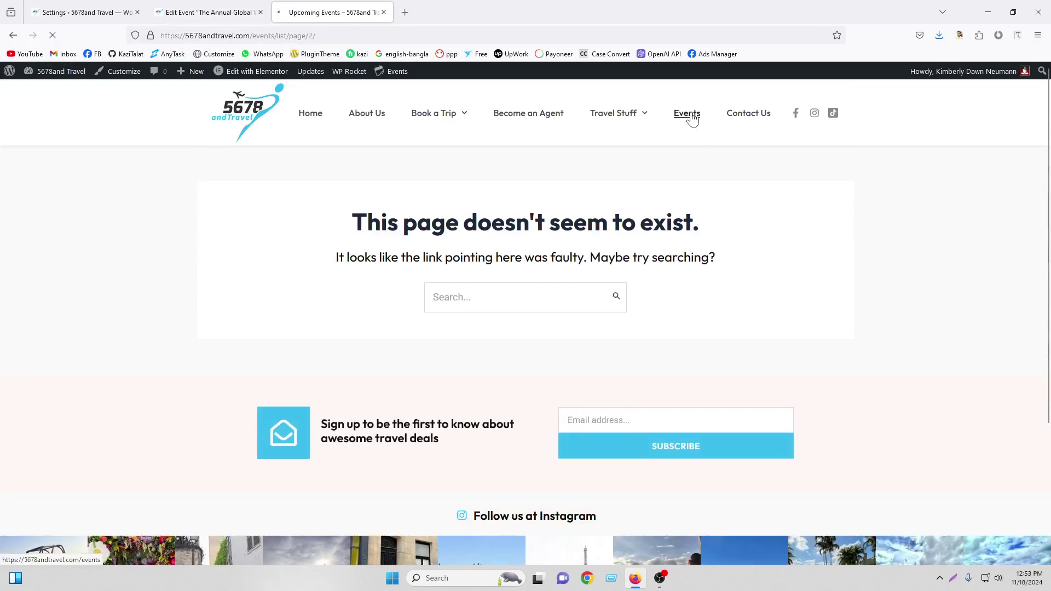
{"action": "left_click", "coordinate": [691, 116]}
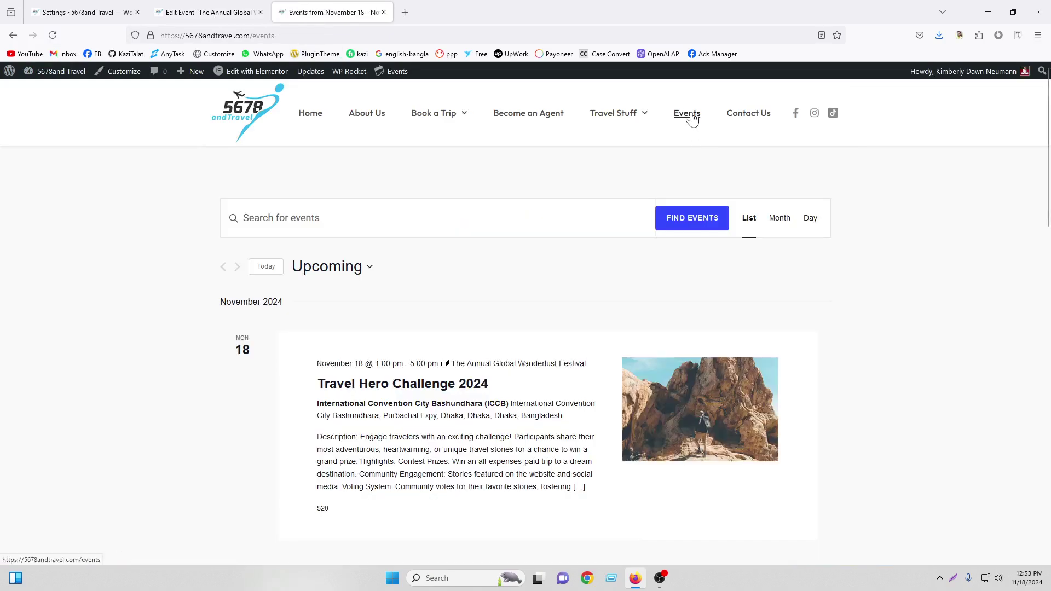
{"action": "scroll", "coordinate": [463, 249], "scroll_direction": "down", "scroll_amount": 15}
{"action": "scroll", "coordinate": [463, 248], "scroll_direction": "up", "scroll_amount": 8}
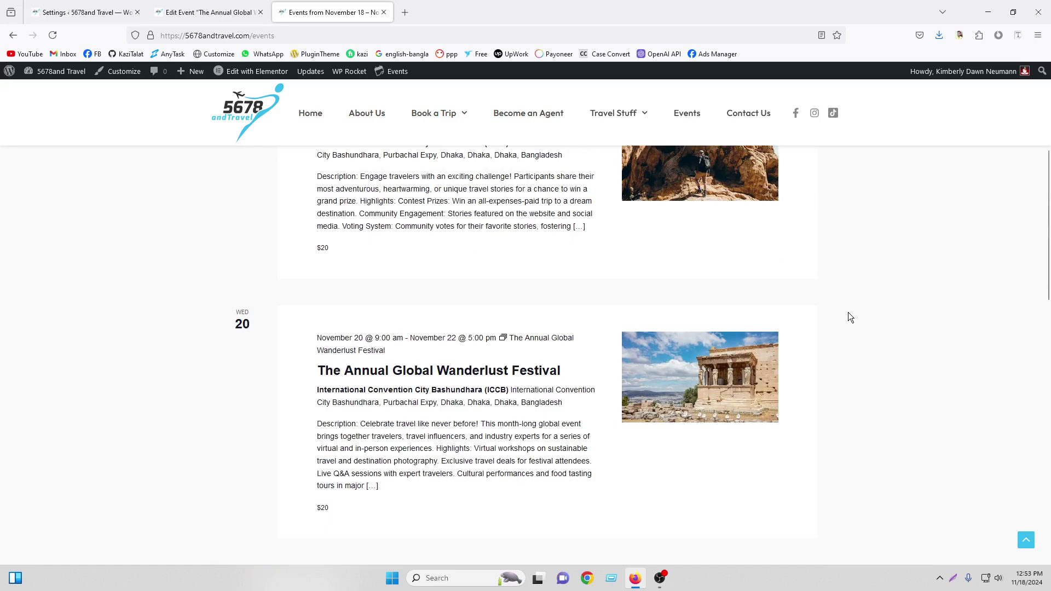
{"action": "scroll", "coordinate": [697, 355], "scroll_direction": "up", "scroll_amount": 5}
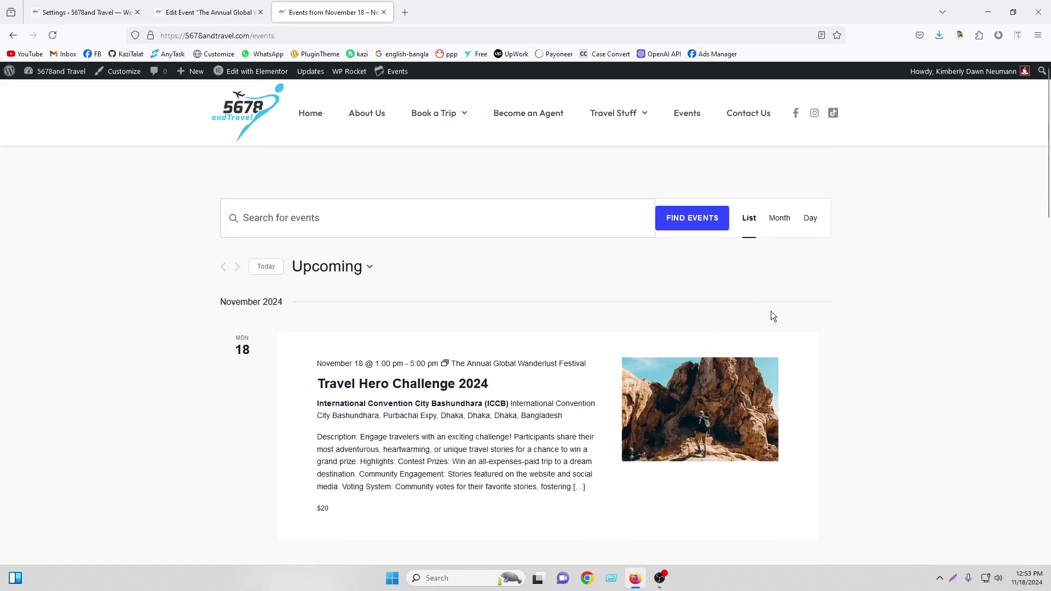
{"action": "scroll", "coordinate": [615, 287], "scroll_direction": "down", "scroll_amount": 15}
{"action": "scroll", "coordinate": [941, 307], "scroll_direction": "up", "scroll_amount": 15}
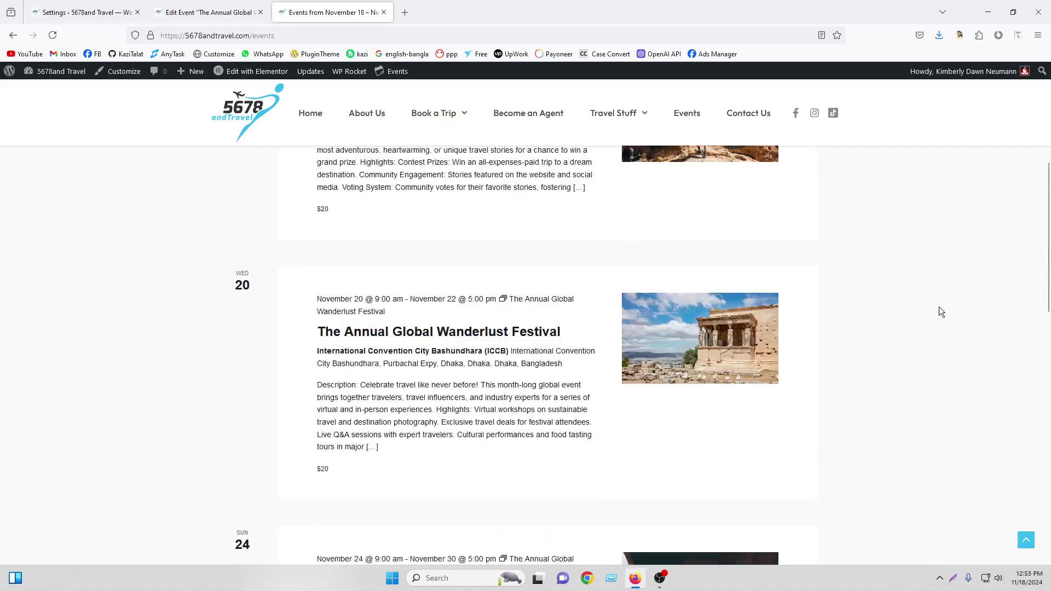
Inspect the events page address and the three November events, then return to the editor
{"action": "left_click_drag", "start_coordinate": [274, 35], "coordinate": [251, 35]}
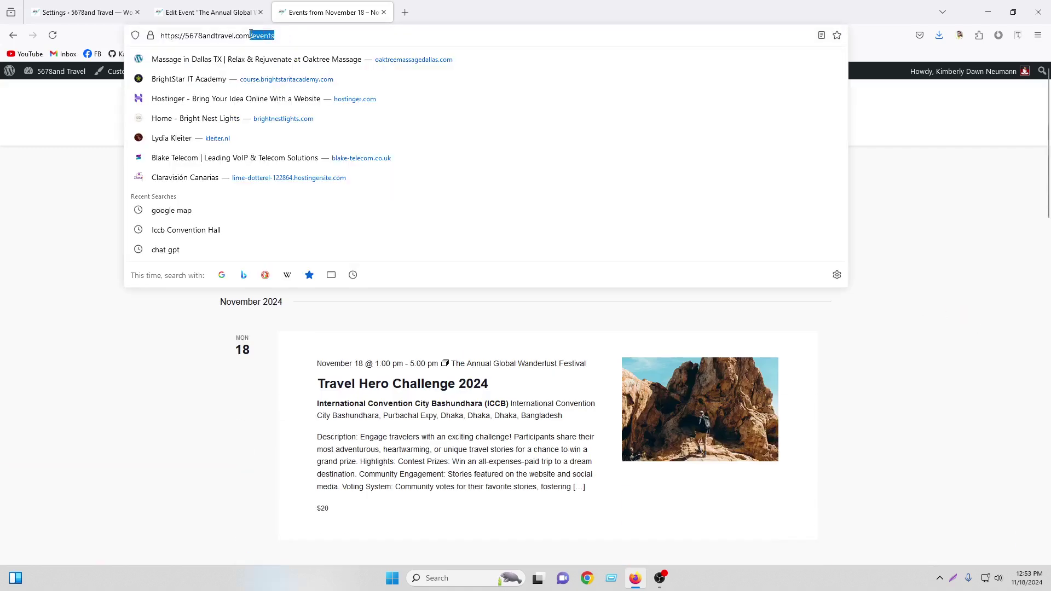
{"action": "left_click", "coordinate": [863, 219]}
{"action": "scroll", "coordinate": [922, 232], "scroll_direction": "down", "scroll_amount": 2}
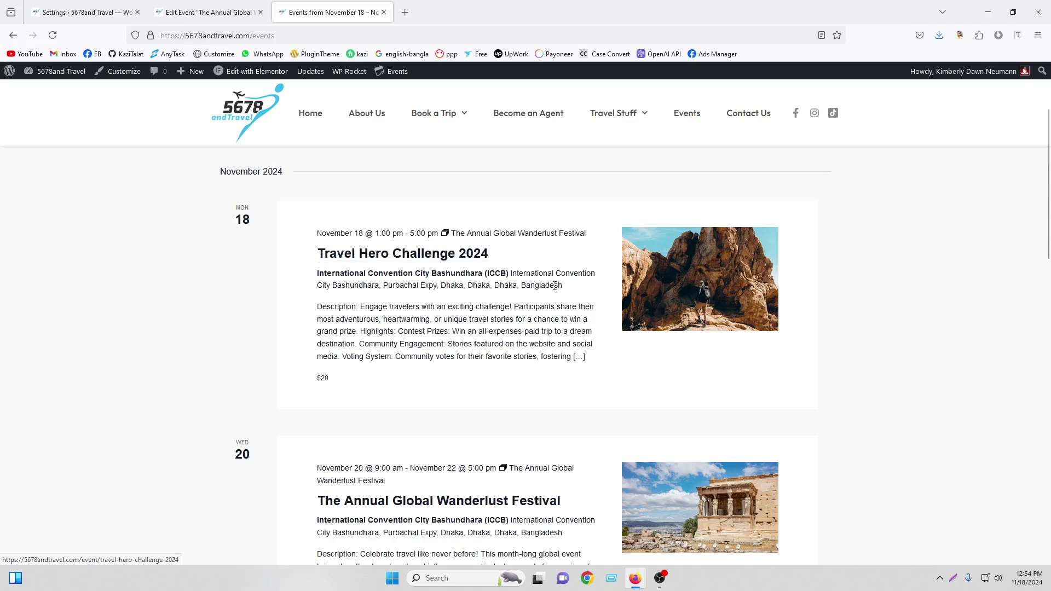
{"action": "scroll", "coordinate": [547, 281], "scroll_direction": "down", "scroll_amount": 4}
{"action": "scroll", "coordinate": [672, 324], "scroll_direction": "down", "scroll_amount": 4}
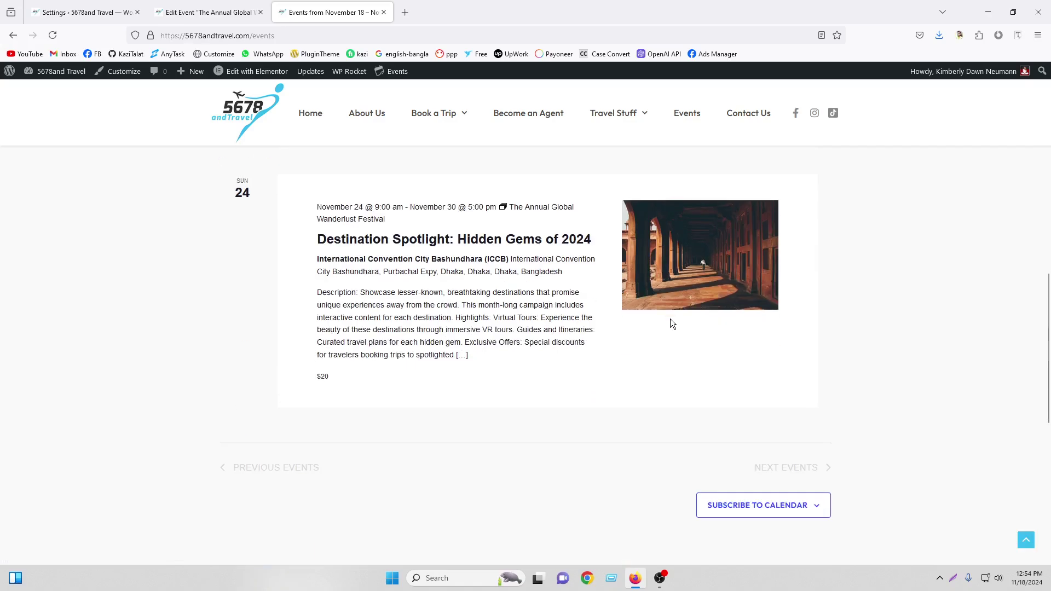
{"action": "scroll", "coordinate": [673, 324], "scroll_direction": "up", "scroll_amount": 8}
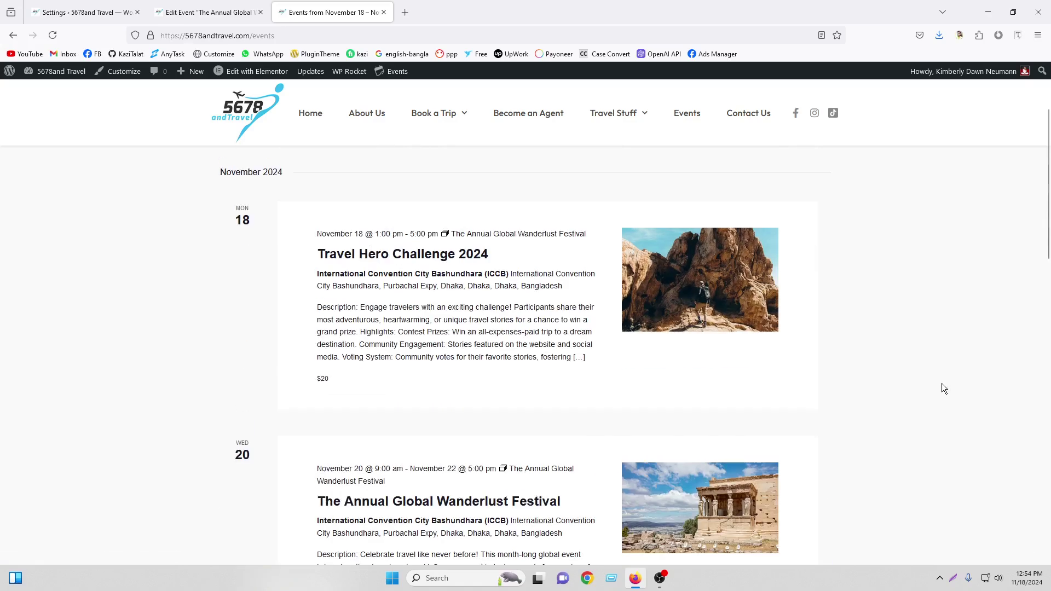
{"action": "scroll", "coordinate": [944, 388], "scroll_direction": "up", "scroll_amount": 2}
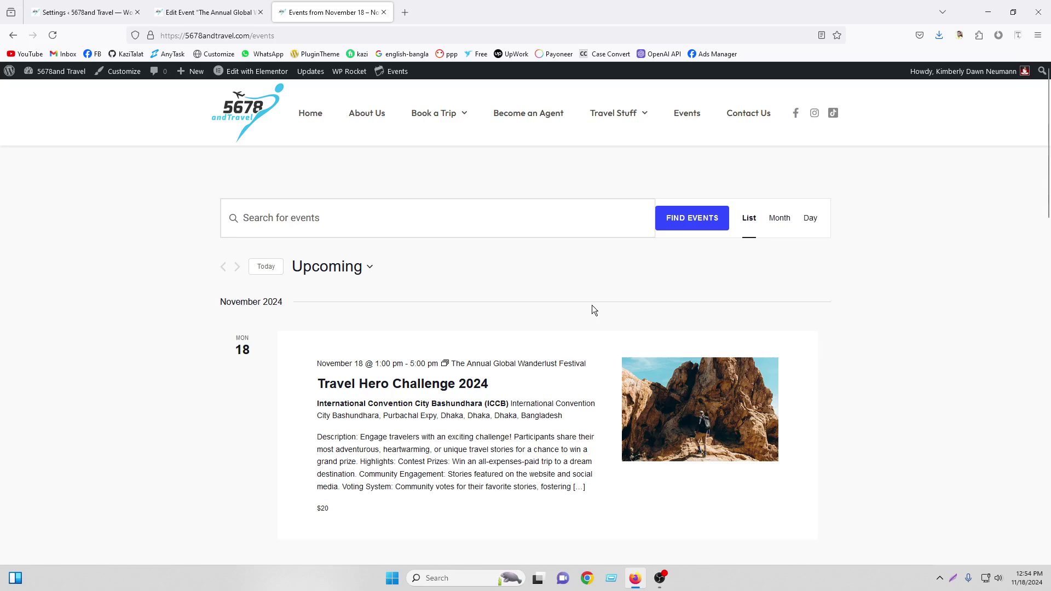
{"action": "left_click", "coordinate": [208, 12]}
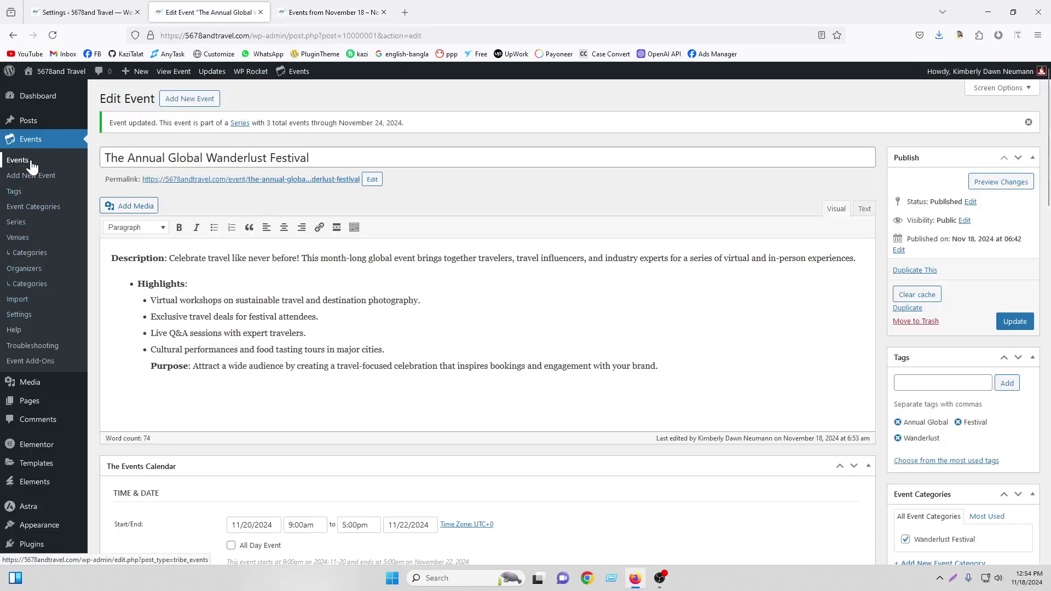
Browse the Tags, Event Categories and Series pages, ending on Venues with the ICCB venue
{"action": "left_click", "coordinate": [20, 196]}
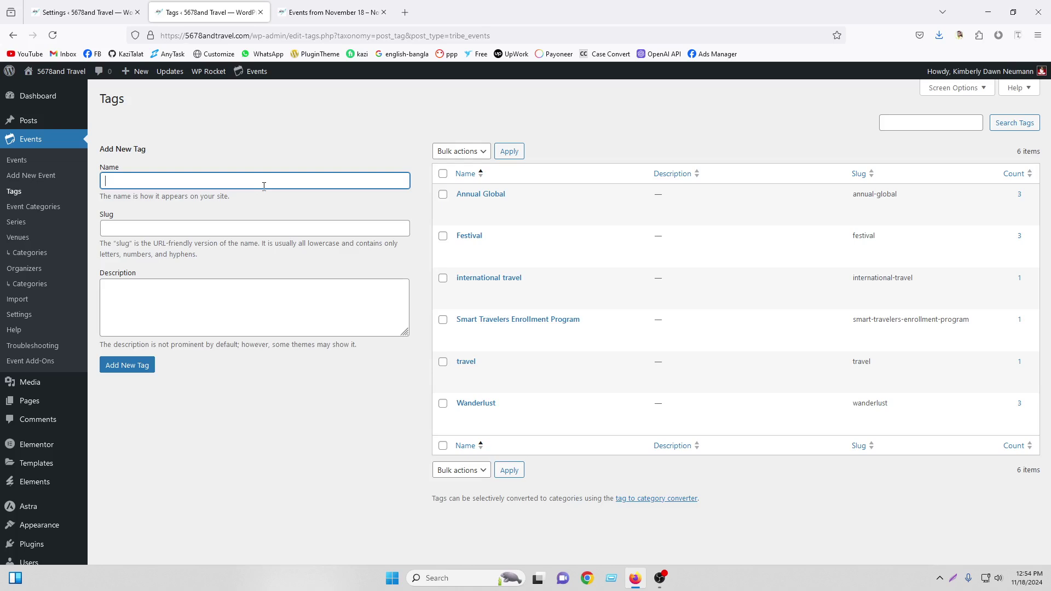
{"action": "left_click", "coordinate": [42, 210]}
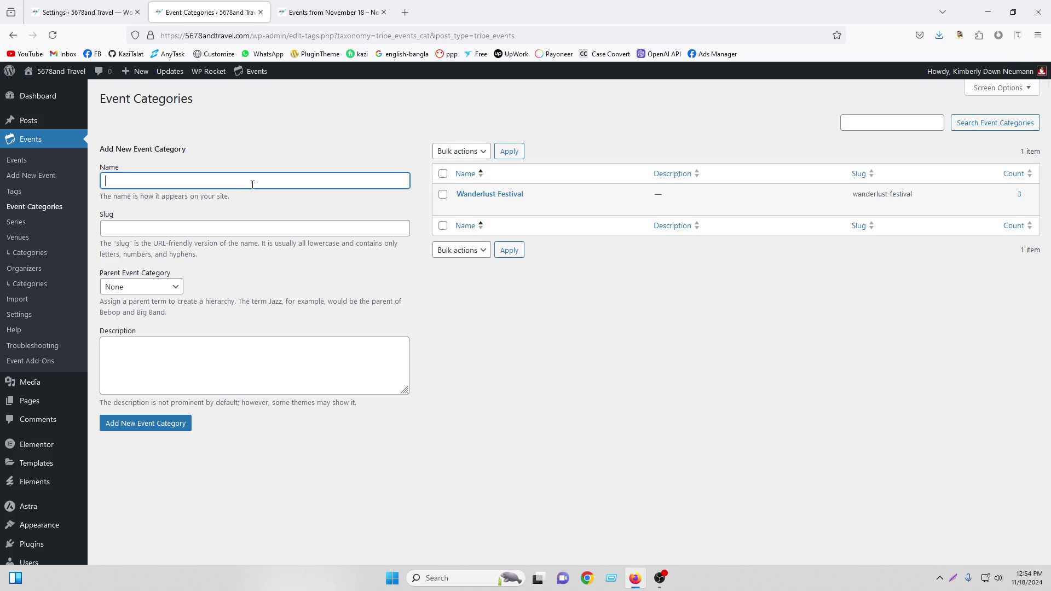
{"action": "left_click", "coordinate": [42, 227]}
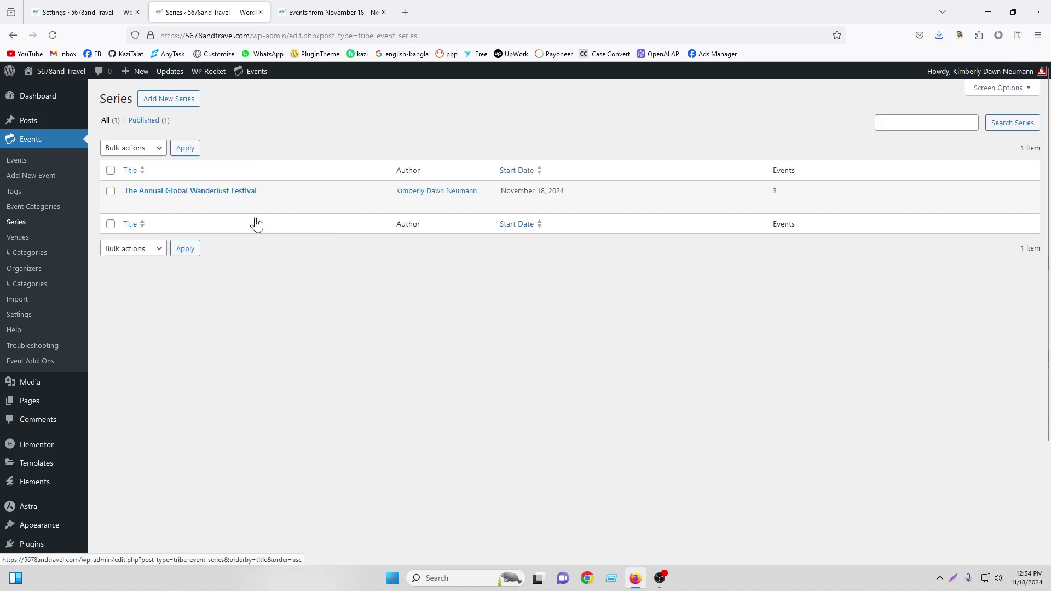
{"action": "left_click", "coordinate": [31, 243]}
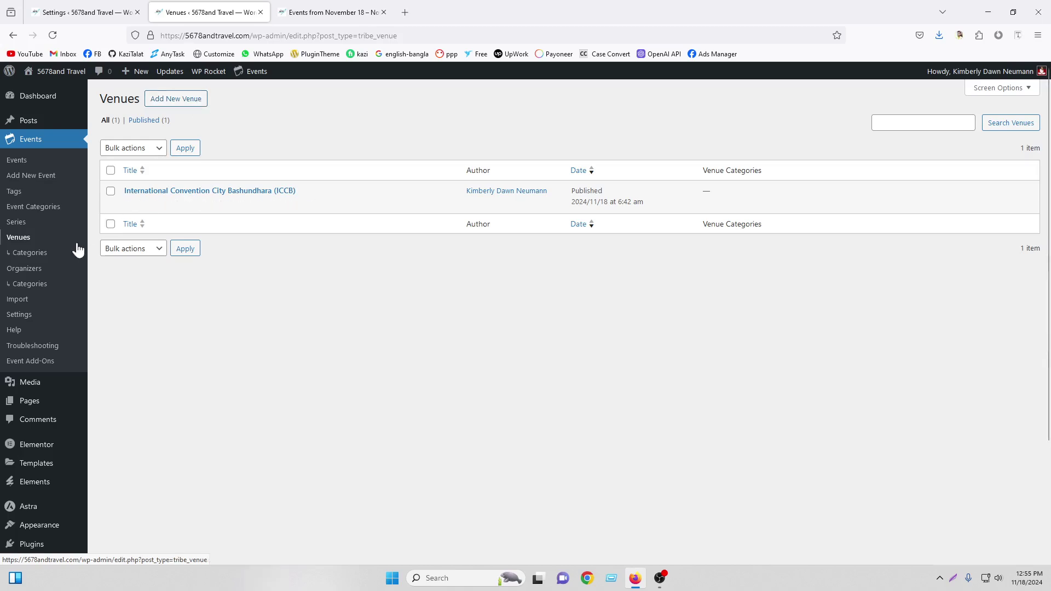
Browse Venue Categories, Organizers and Import, ending on General settings with the 'events'/'event' slugs
{"action": "left_click", "coordinate": [30, 253]}
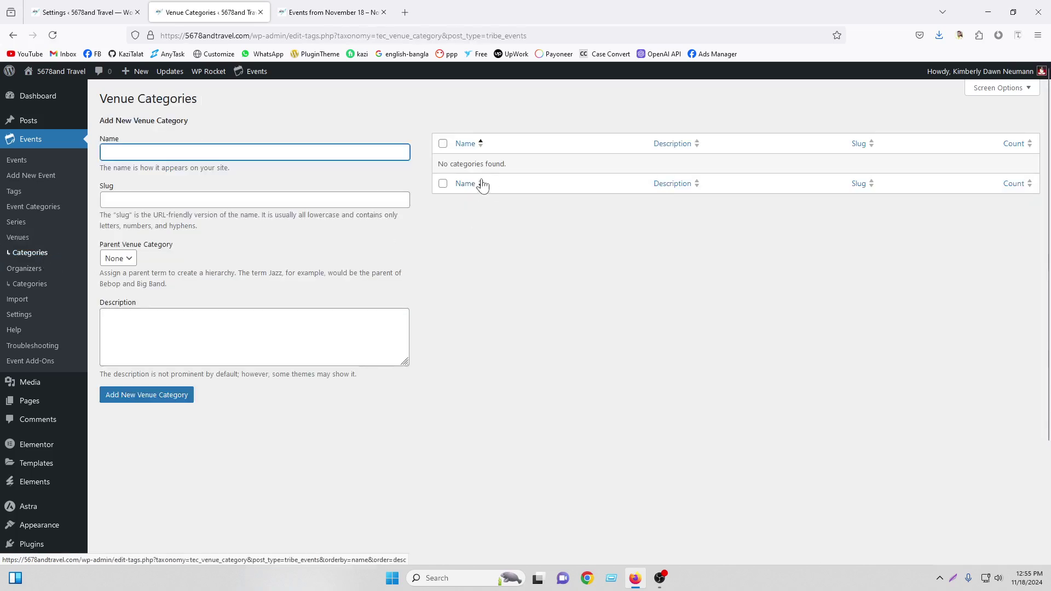
{"action": "left_click", "coordinate": [31, 270]}
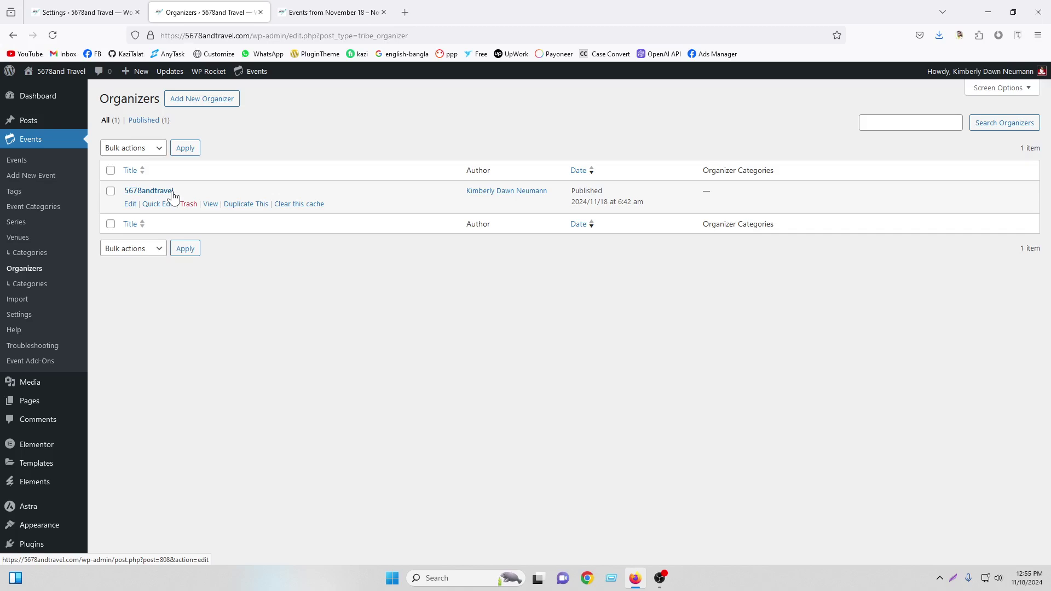
{"action": "left_click", "coordinate": [17, 300]}
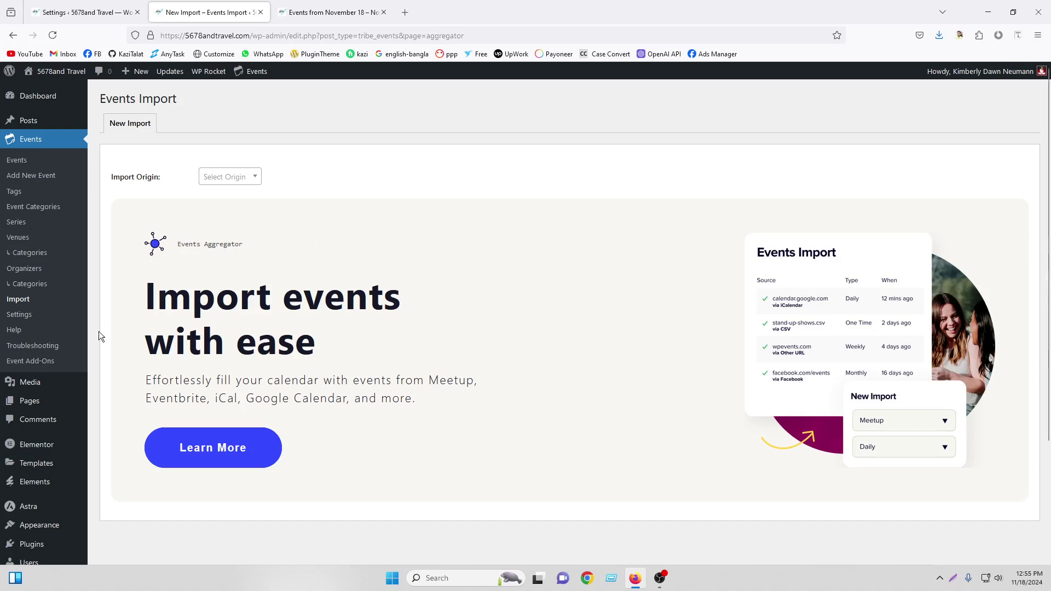
{"action": "left_click", "coordinate": [20, 316]}
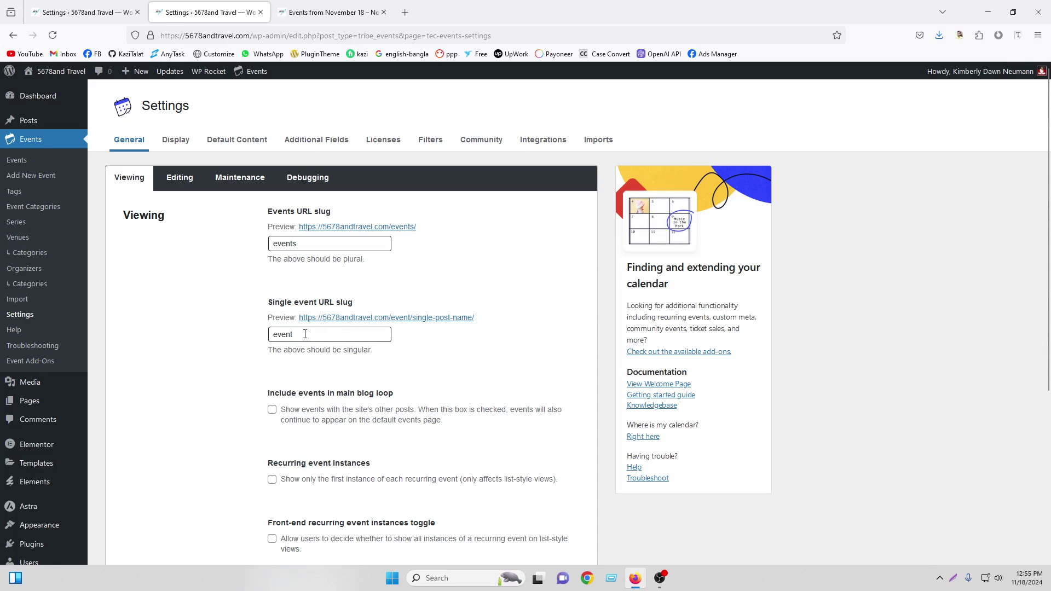
Compare the settings with the front-end list and open The Annual Global Wanderlust Festival page
{"action": "left_click", "coordinate": [331, 12]}
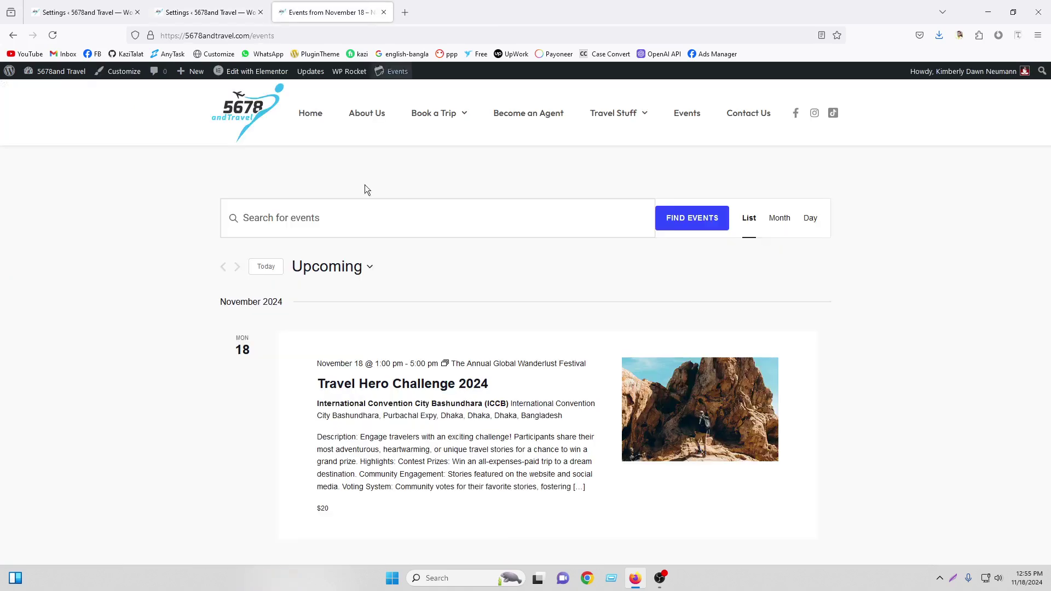
{"action": "scroll", "coordinate": [435, 303], "scroll_direction": "down", "scroll_amount": 2}
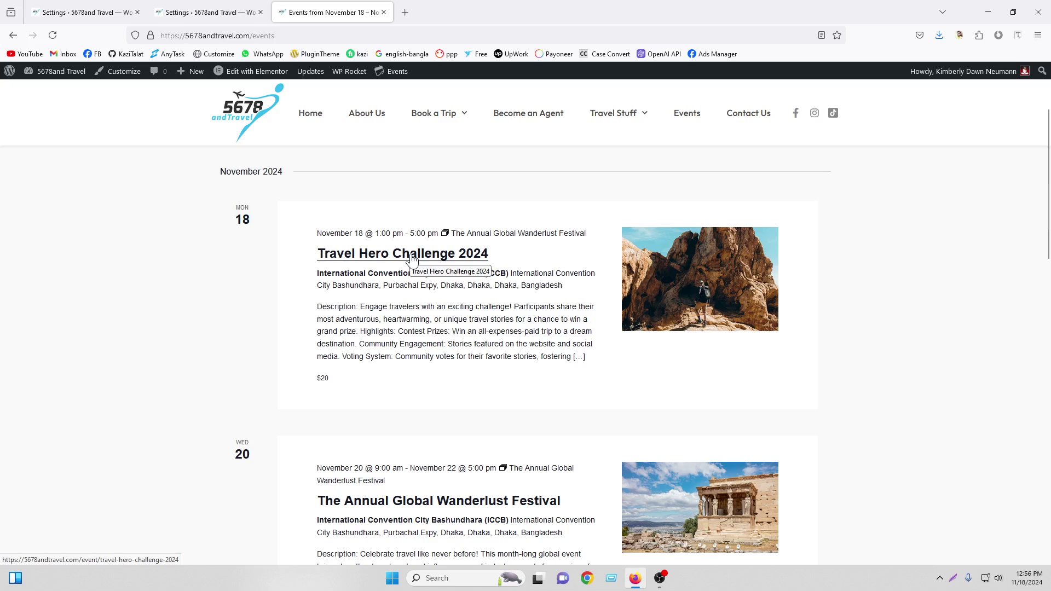
{"action": "left_click", "coordinate": [207, 9]}
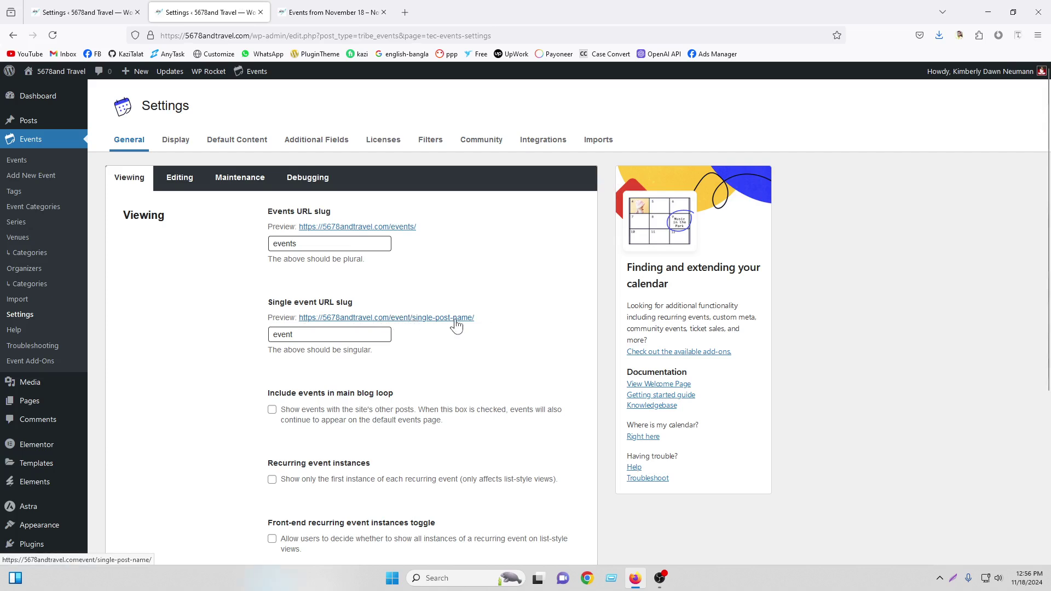
{"action": "left_click", "coordinate": [455, 321]}
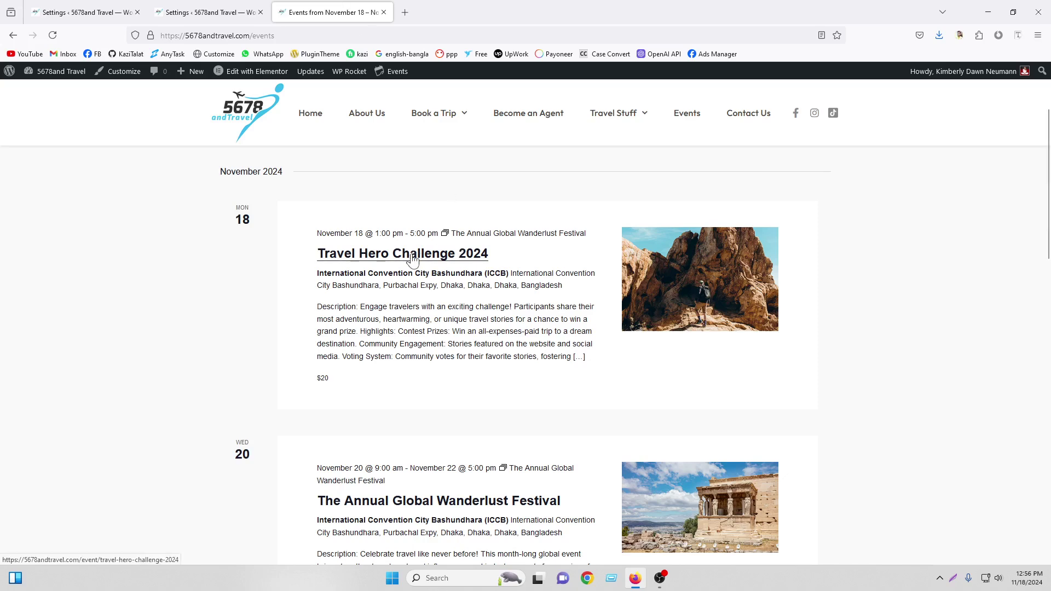
{"action": "scroll", "coordinate": [351, 344], "scroll_direction": "down", "scroll_amount": 2}
{"action": "scroll", "coordinate": [351, 344], "scroll_direction": "down", "scroll_amount": 2}
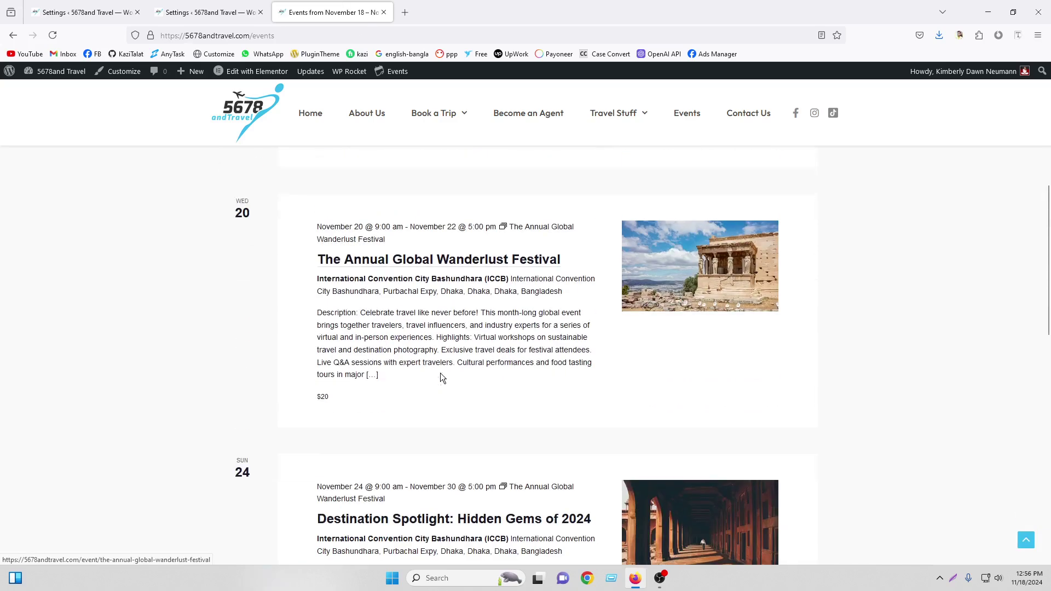
{"action": "left_click", "coordinate": [458, 246]}
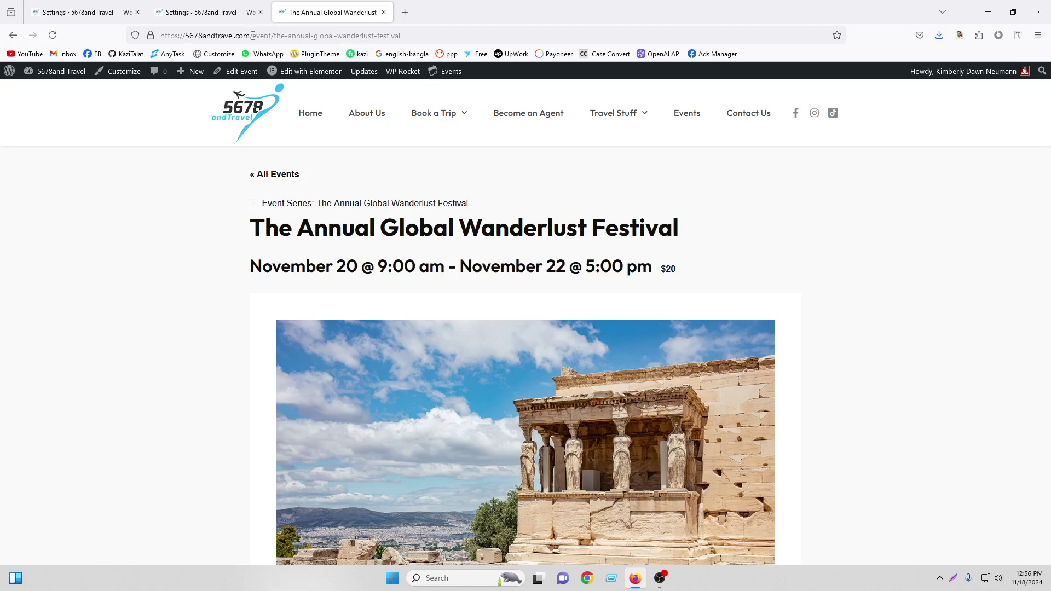
Check the event page's /event/ slug in the address against the settings slugs
{"action": "left_click_drag", "start_coordinate": [252, 36], "coordinate": [273, 35]}
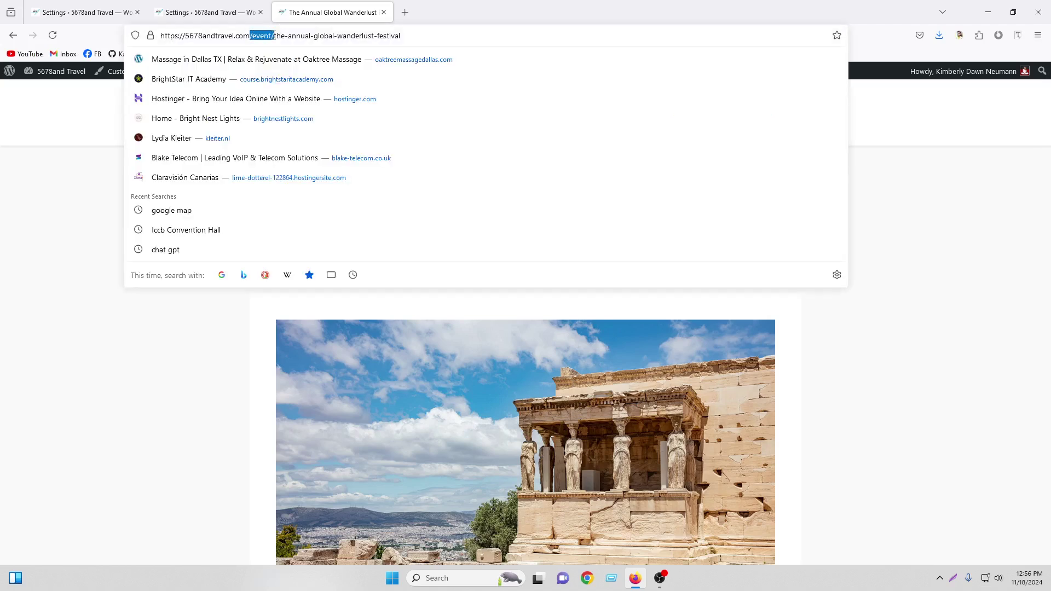
{"action": "left_click", "coordinate": [218, 8]}
{"action": "left_click", "coordinate": [334, 12]}
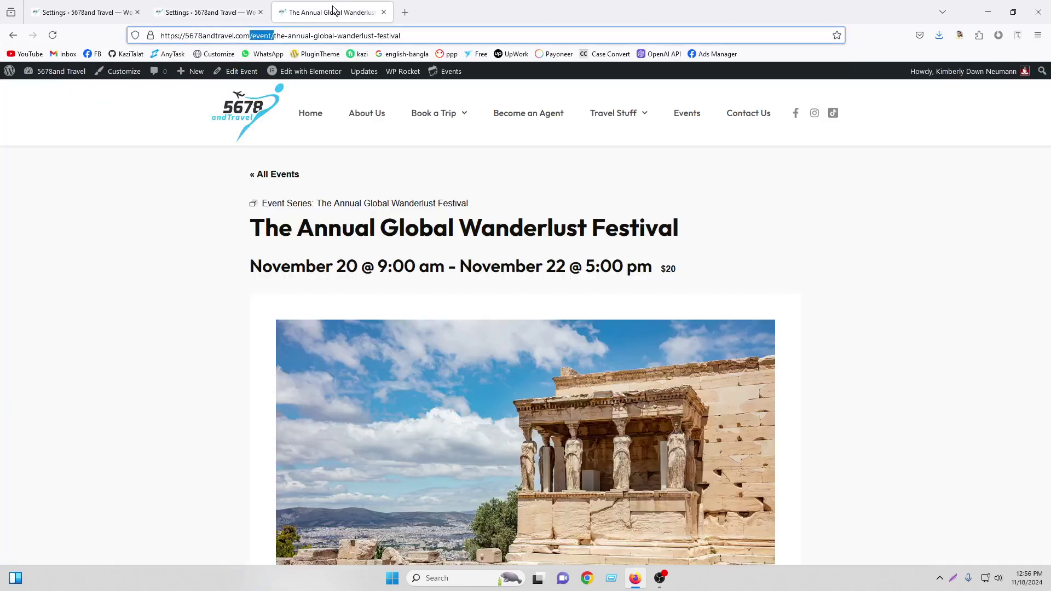
{"action": "left_click_drag", "start_coordinate": [401, 36], "coordinate": [270, 29]}
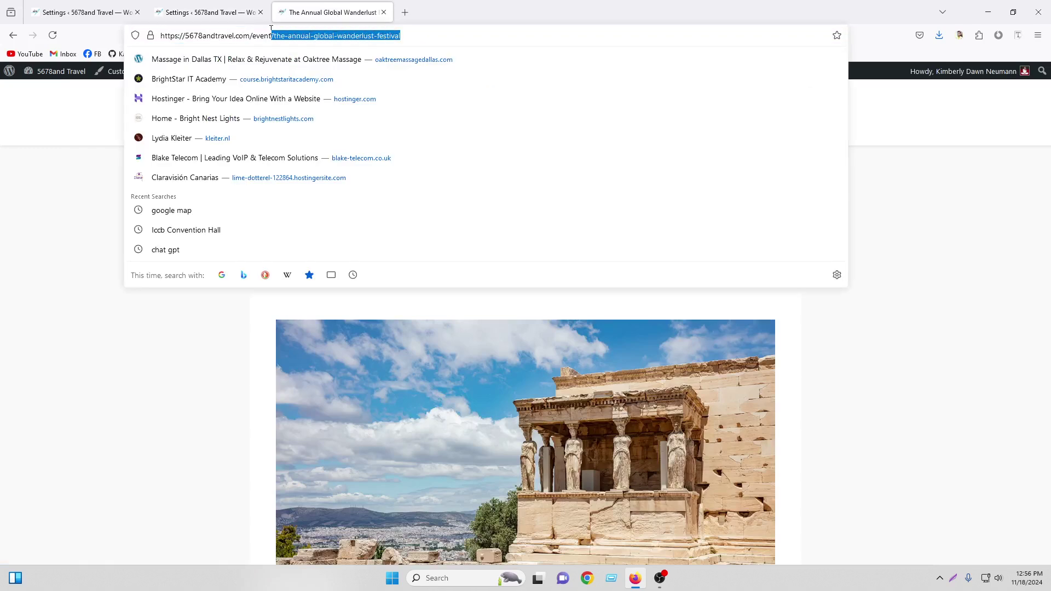
{"action": "left_click", "coordinate": [957, 257]}
{"action": "left_click_drag", "start_coordinate": [425, 36], "coordinate": [270, 36]}
{"action": "left_click", "coordinate": [924, 281]}
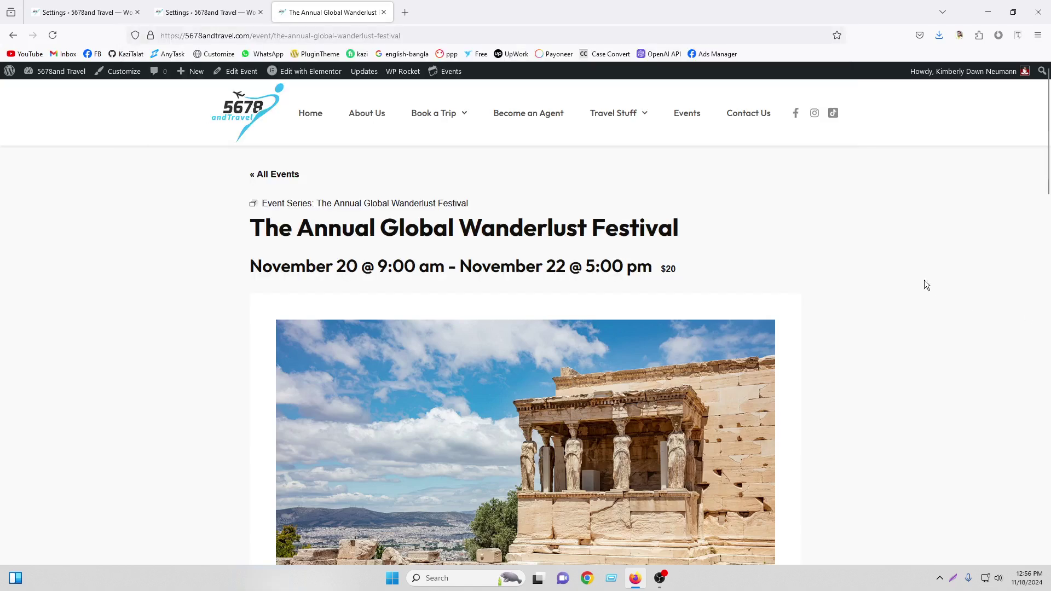
{"action": "left_click", "coordinate": [228, 11]}
{"action": "scroll", "coordinate": [333, 242], "scroll_direction": "down", "scroll_amount": 2}
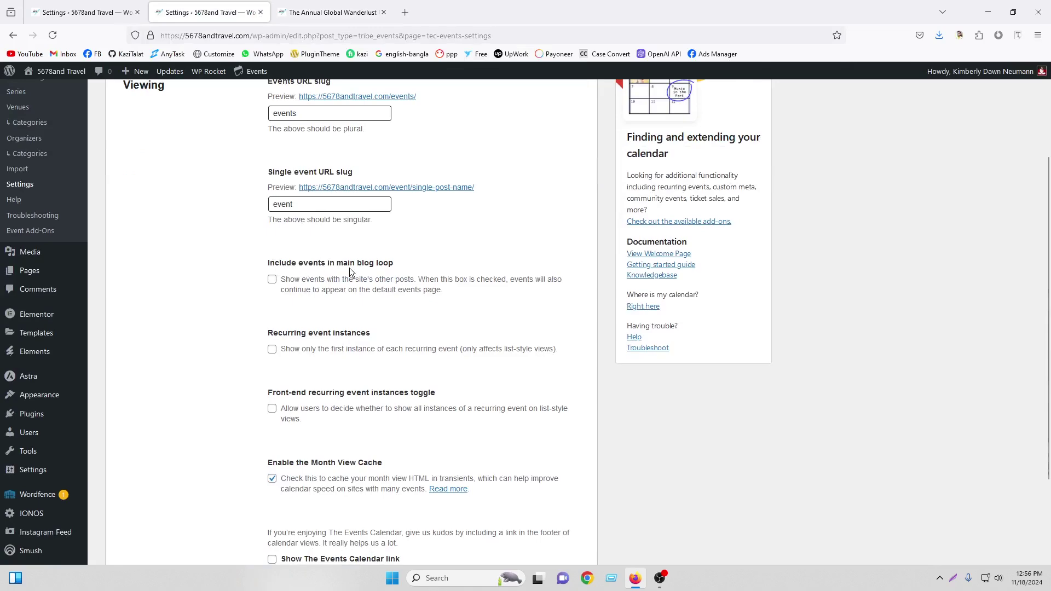
{"action": "left_click", "coordinate": [320, 7]}
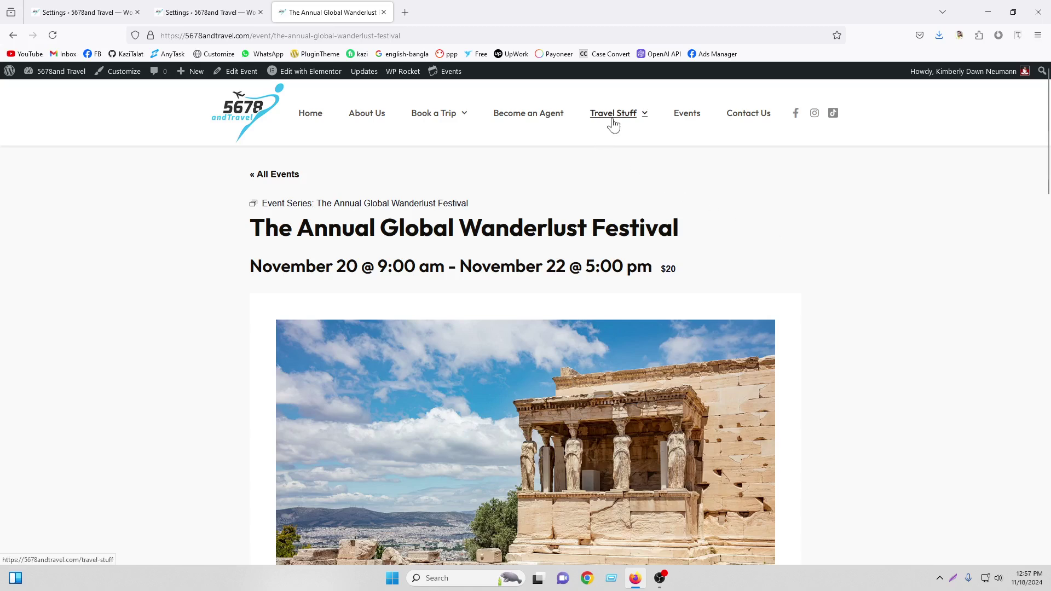
Enable 'Include events in main blog loop' in the Events settings and save
{"action": "mouse_move", "coordinate": [613, 118]}
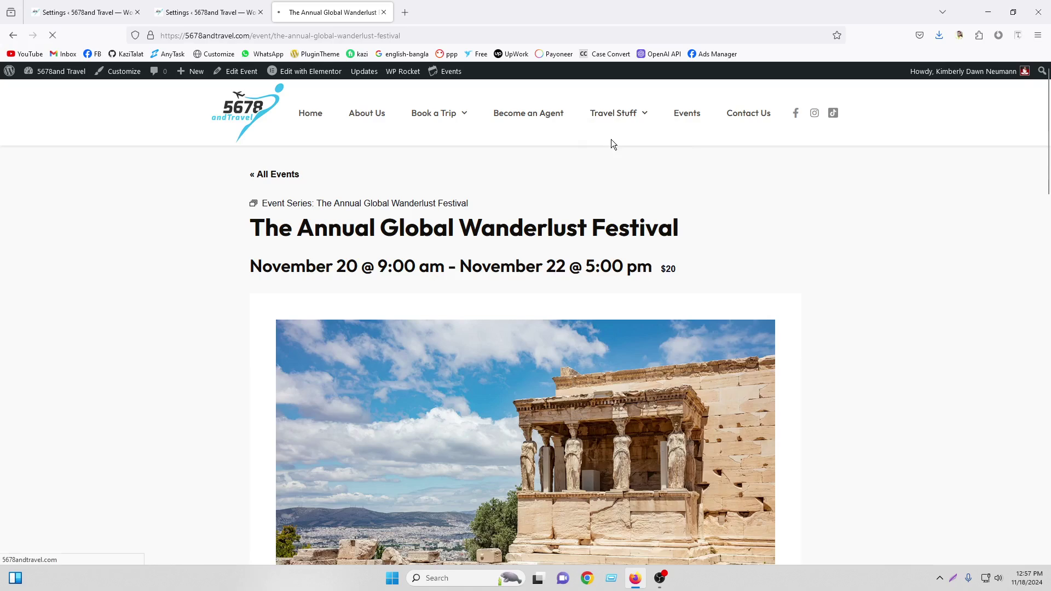
{"action": "scroll", "coordinate": [591, 255], "scroll_direction": "down", "scroll_amount": 15}
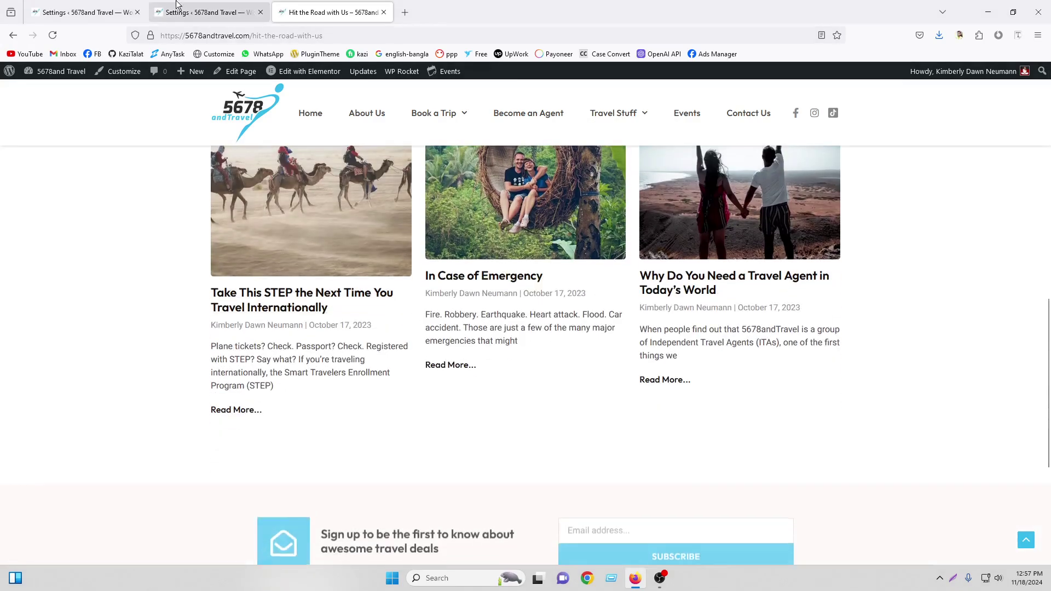
{"action": "left_click", "coordinate": [209, 12]}
{"action": "left_click", "coordinate": [273, 280]}
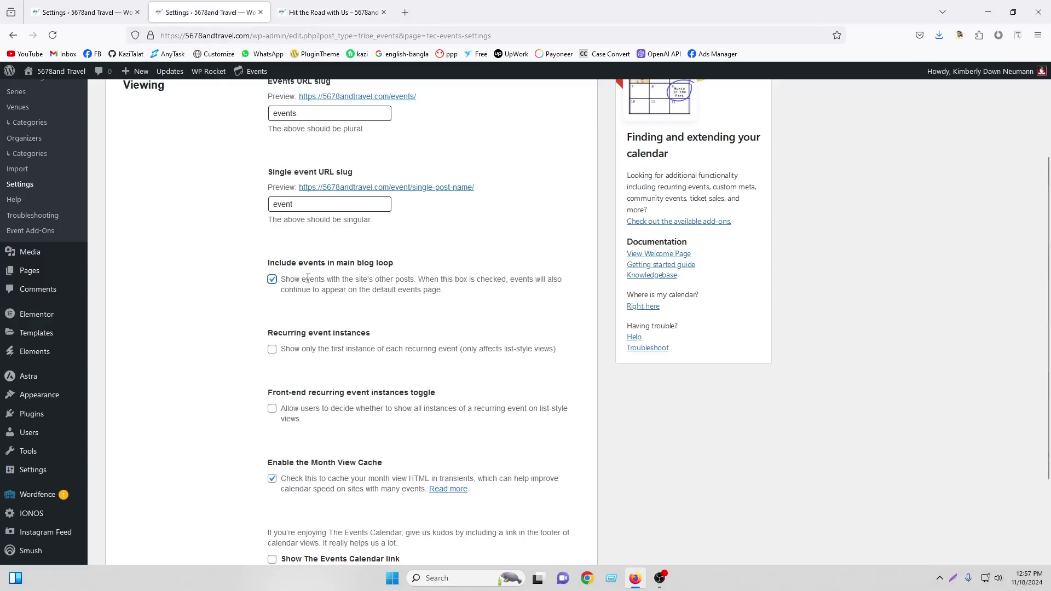
{"action": "scroll", "coordinate": [394, 276], "scroll_direction": "down", "scroll_amount": 3}
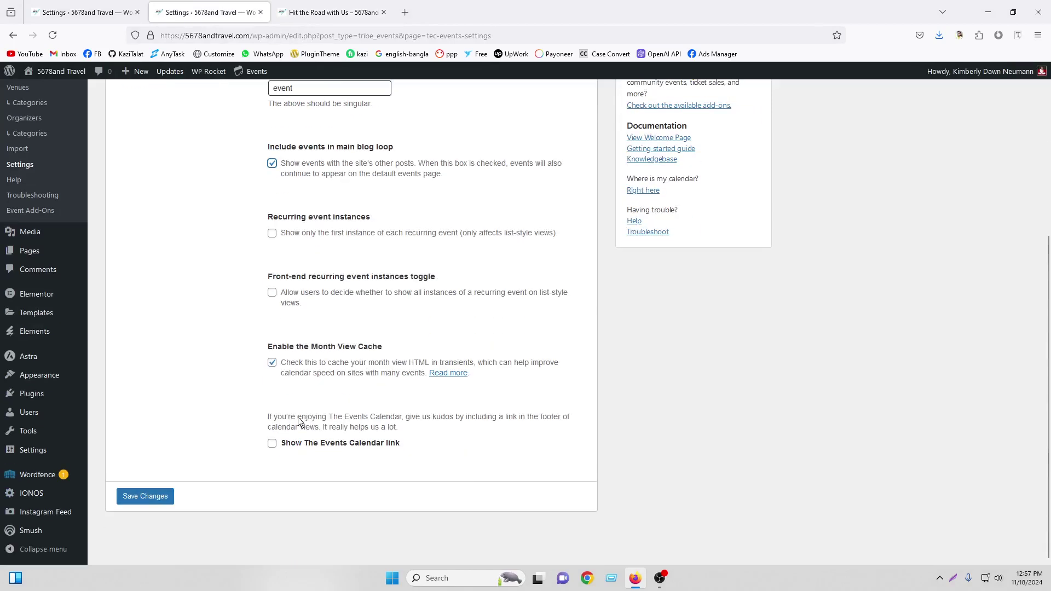
{"action": "left_click", "coordinate": [145, 498]}
Reload Hit the Road with Us and confirm The Annual Global Wanderlust Festival appears among posts
{"action": "left_click", "coordinate": [321, 11]}
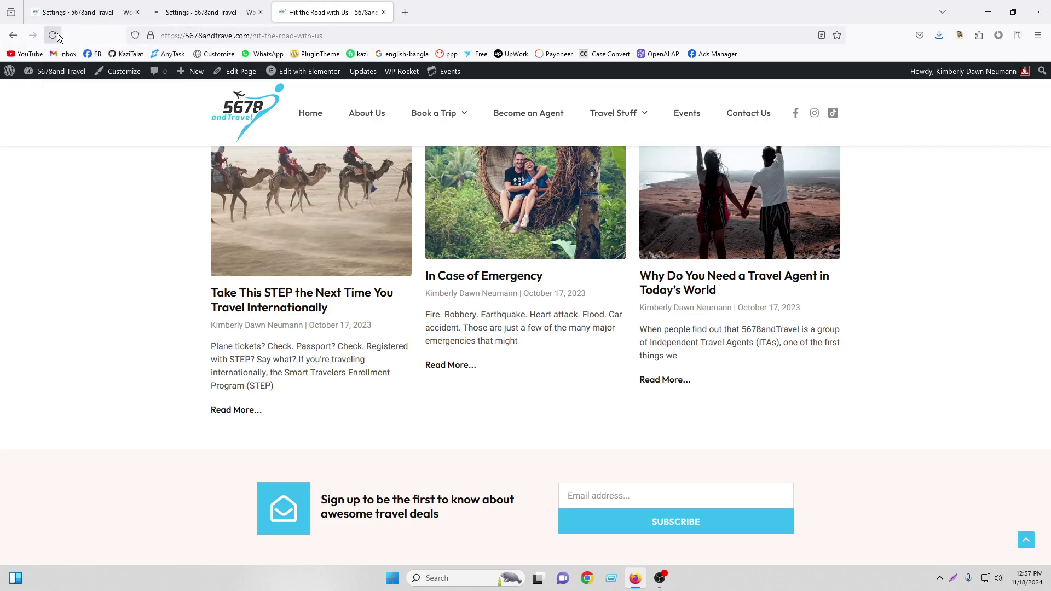
{"action": "left_click", "coordinate": [52, 36]}
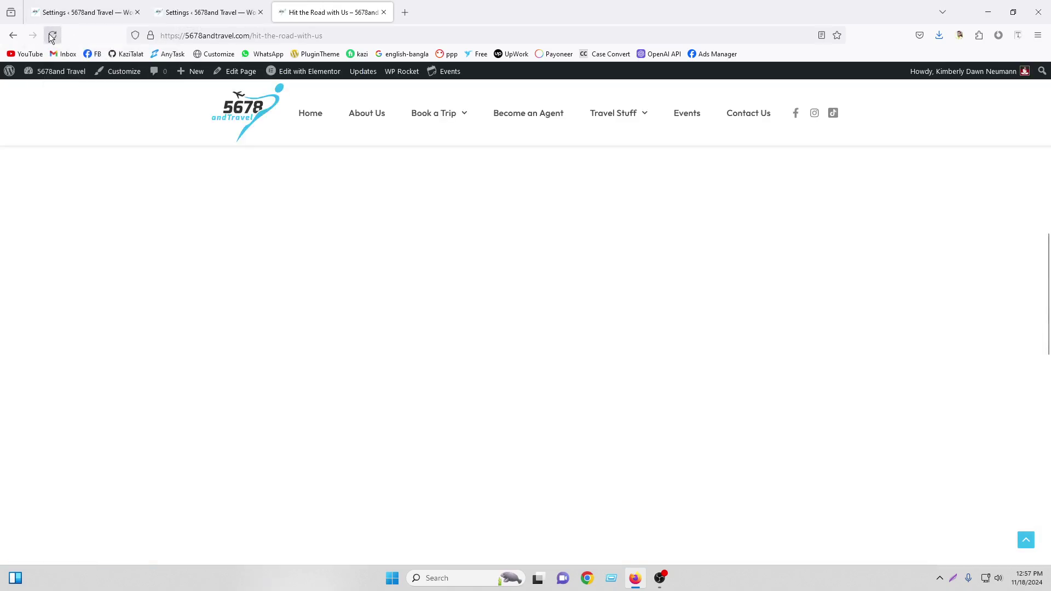
{"action": "scroll", "coordinate": [786, 271], "scroll_direction": "down", "scroll_amount": 6}
{"action": "scroll", "coordinate": [787, 276], "scroll_direction": "up", "scroll_amount": 5}
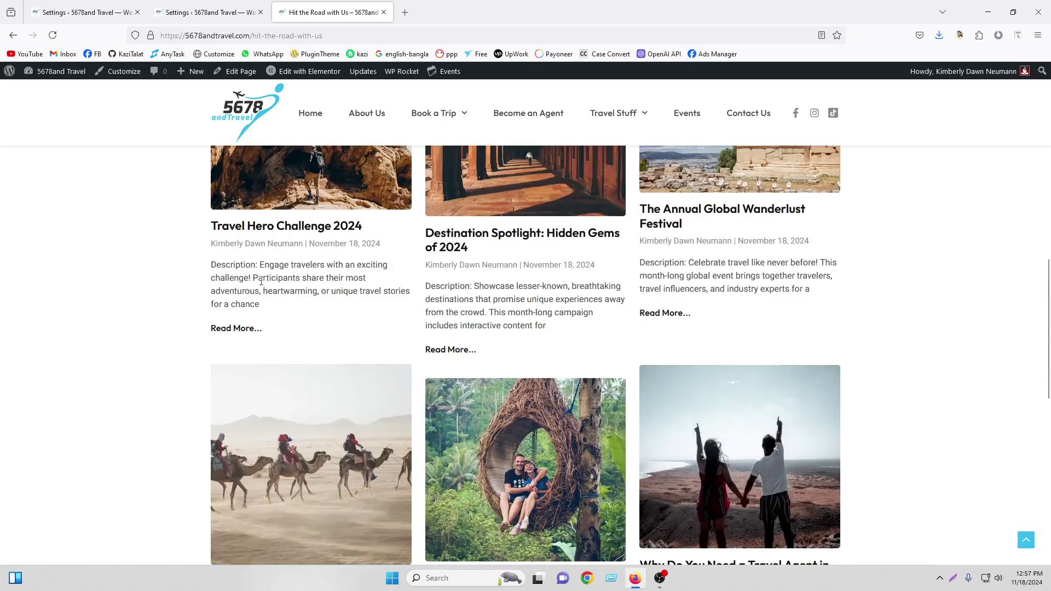
{"action": "scroll", "coordinate": [722, 309], "scroll_direction": "up", "scroll_amount": 2}
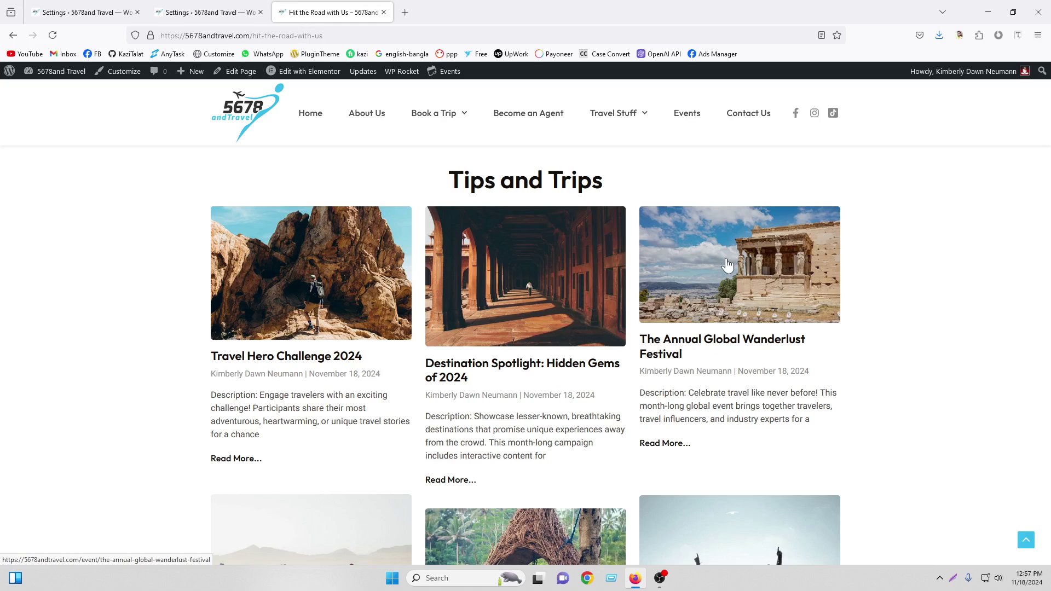
{"action": "left_click", "coordinate": [189, 9]}
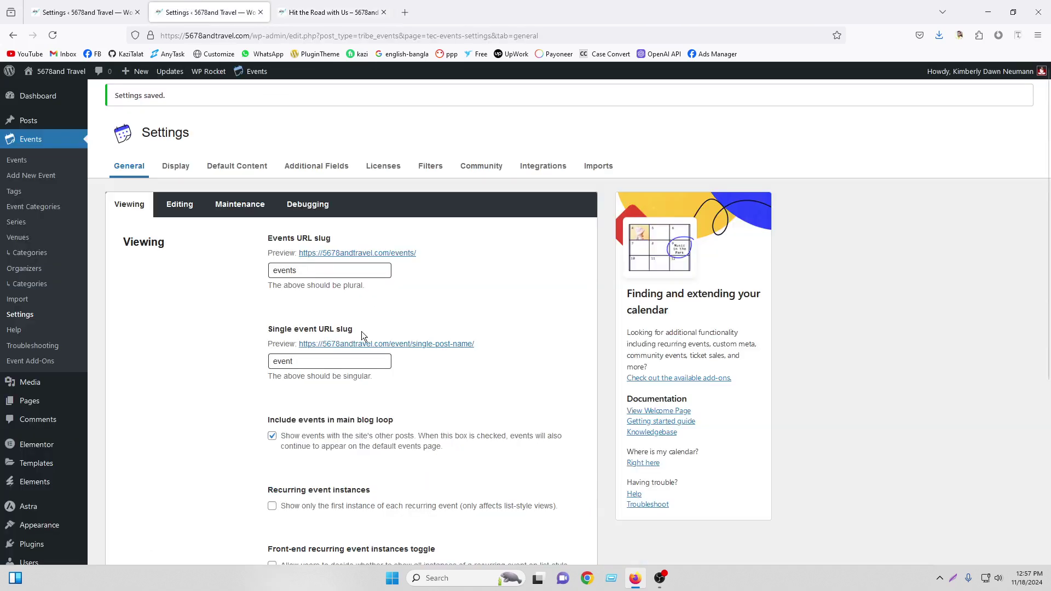
{"action": "scroll", "coordinate": [337, 343], "scroll_direction": "down", "scroll_amount": 2}
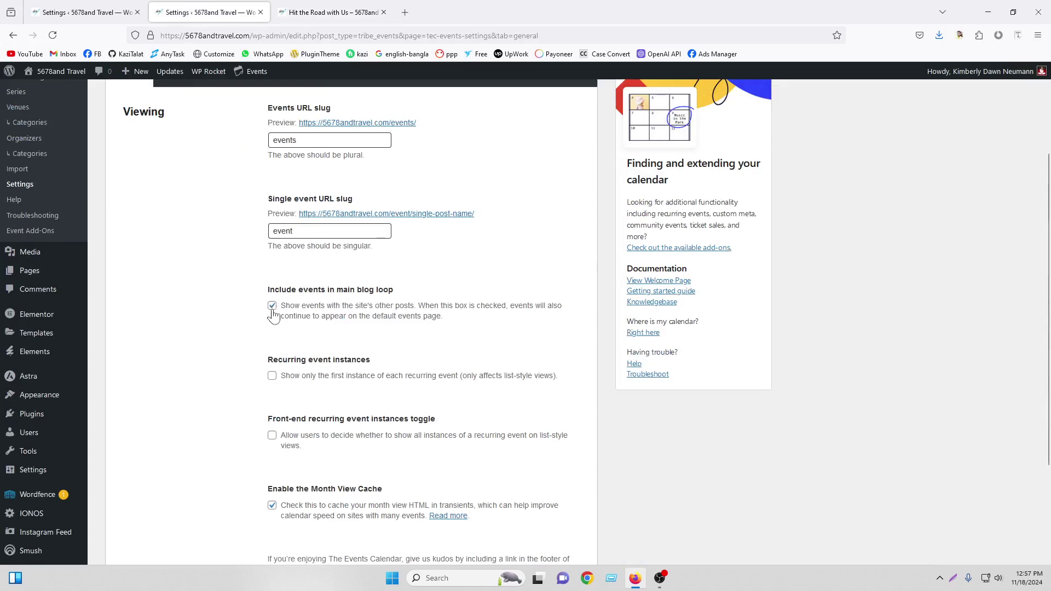
{"action": "left_click", "coordinate": [364, 12]}
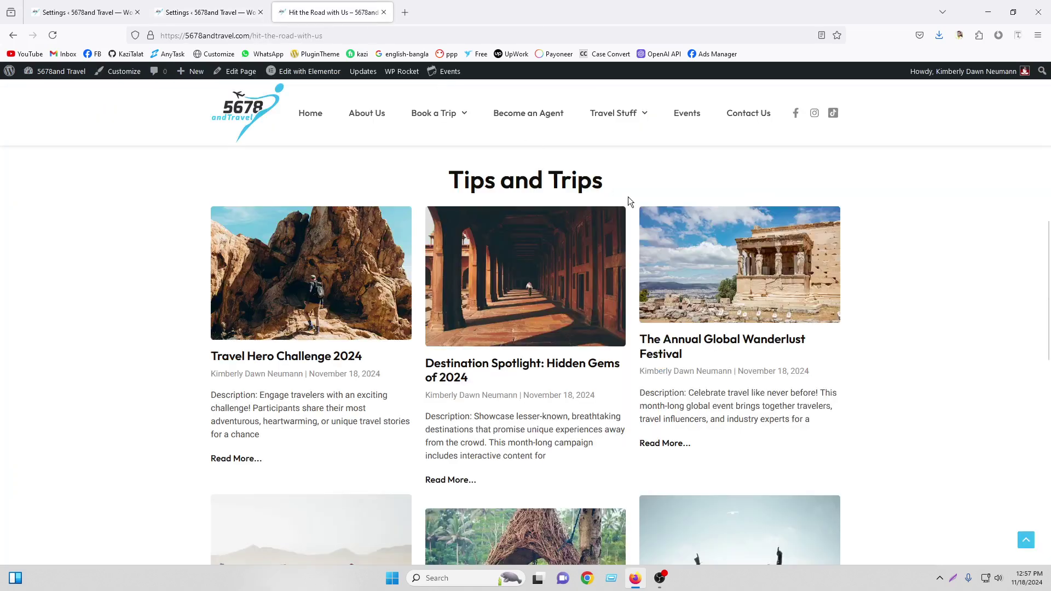
Compare the live events page with the Viewing options, then save the general calendar settings
{"action": "left_click", "coordinate": [678, 119]}
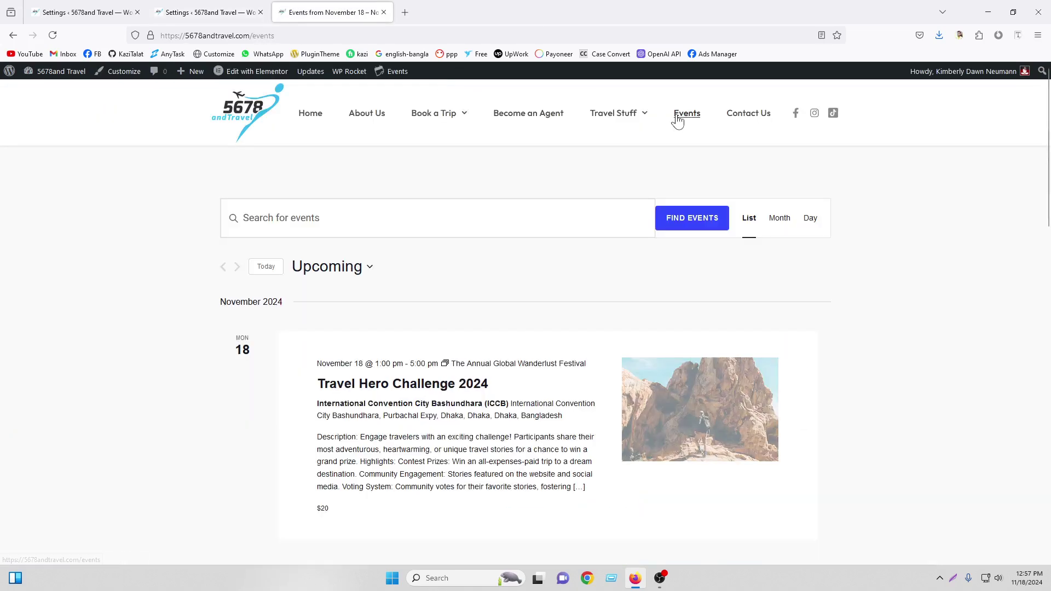
{"action": "left_click", "coordinate": [211, 6]}
{"action": "scroll", "coordinate": [384, 277], "scroll_direction": "down", "scroll_amount": 3}
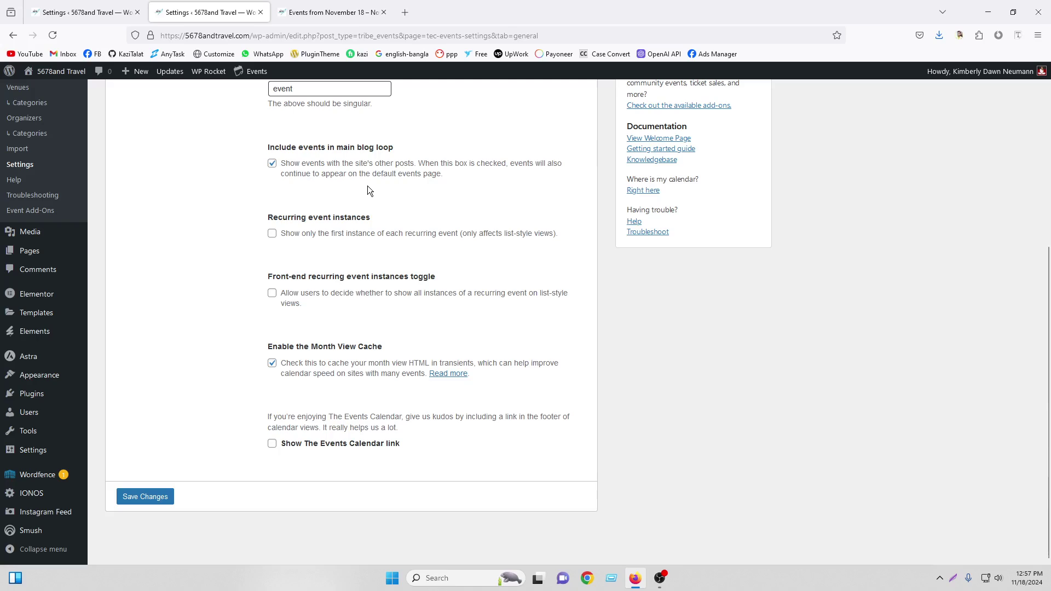
{"action": "left_click", "coordinate": [321, 5]}
{"action": "scroll", "coordinate": [441, 404], "scroll_direction": "down", "scroll_amount": 12}
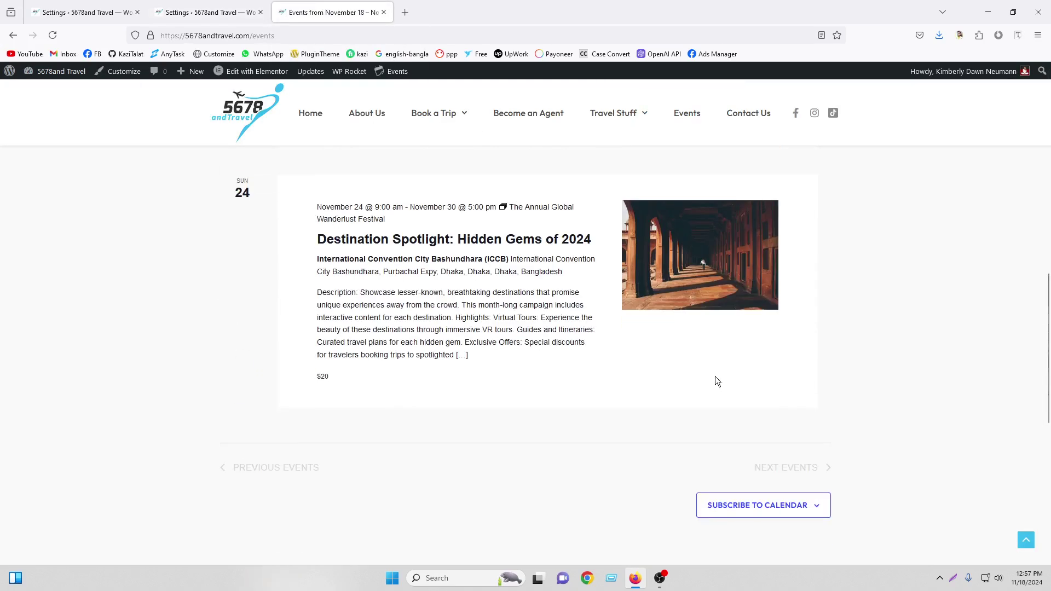
{"action": "scroll", "coordinate": [715, 381], "scroll_direction": "down", "scroll_amount": 5}
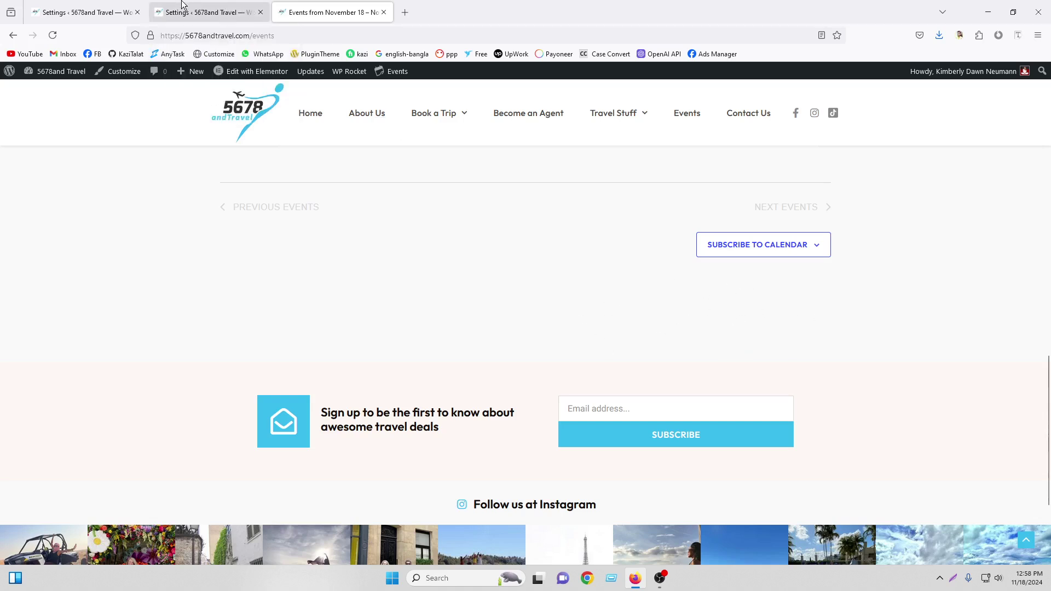
{"action": "left_click", "coordinate": [202, 12]}
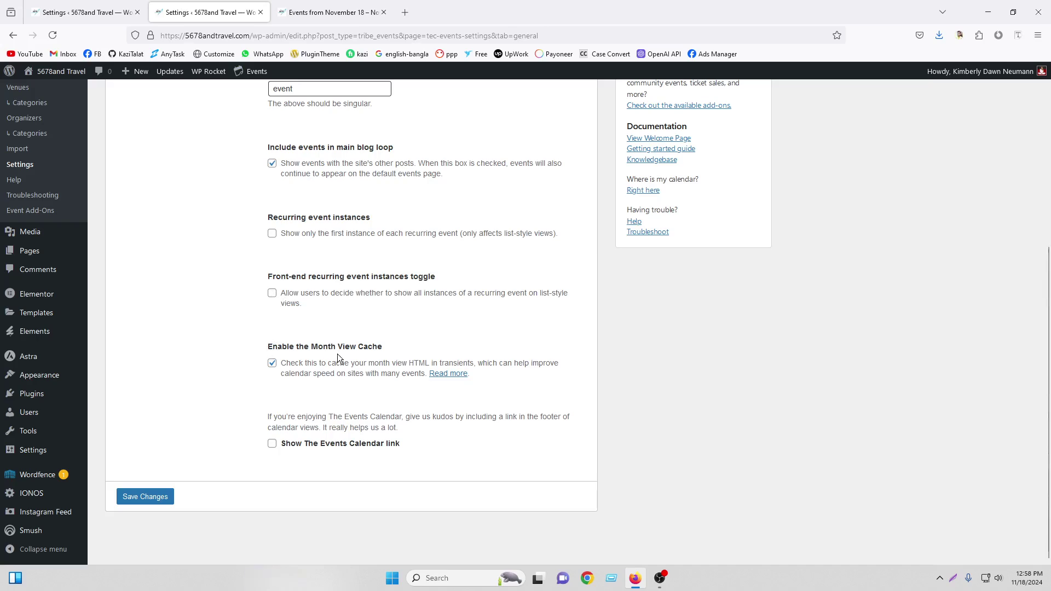
{"action": "left_click", "coordinate": [334, 12]}
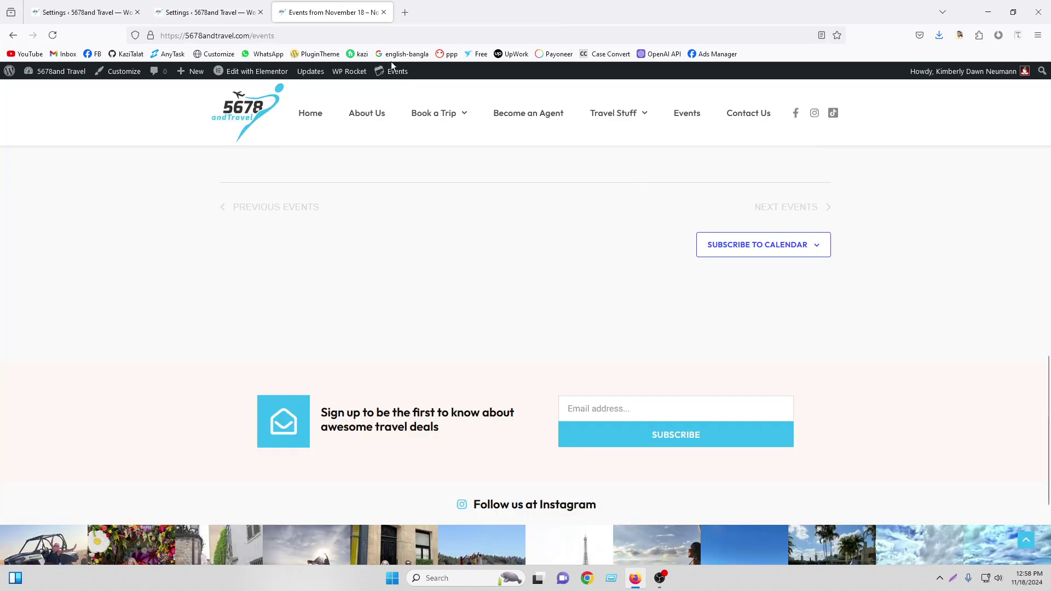
{"action": "left_click", "coordinate": [241, 12]}
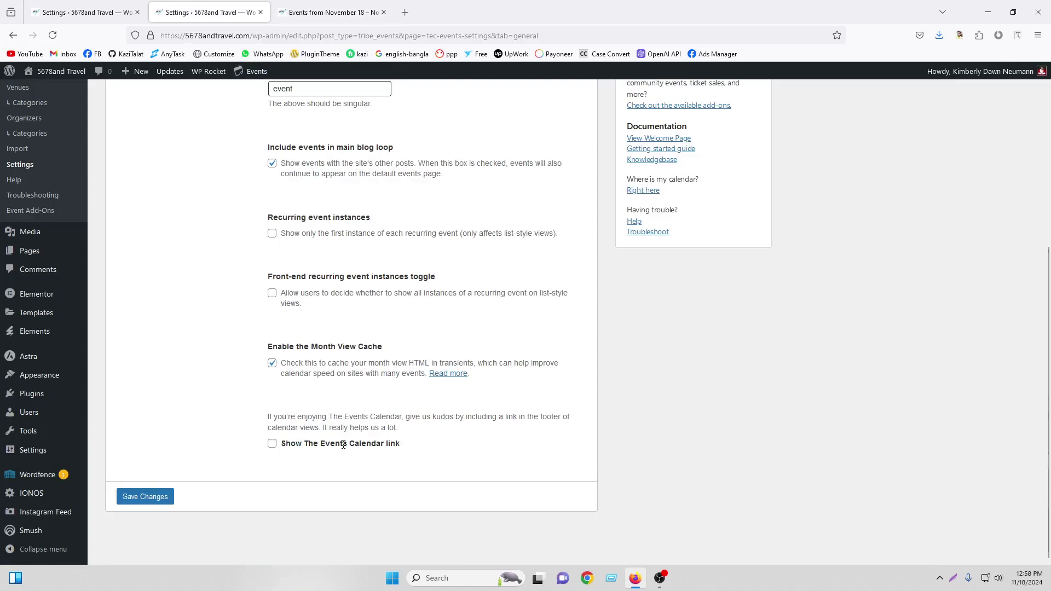
{"action": "left_click", "coordinate": [144, 500]}
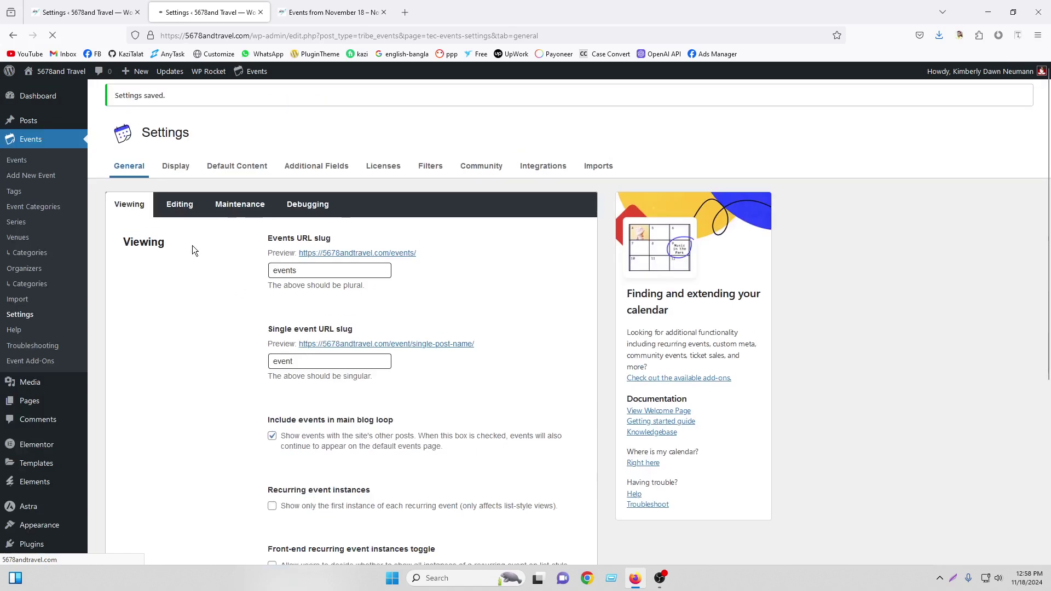
Check the Editing and Maintenance sub-tabs under General, then show the Display settings with Default Styles
{"action": "left_click", "coordinate": [180, 206]}
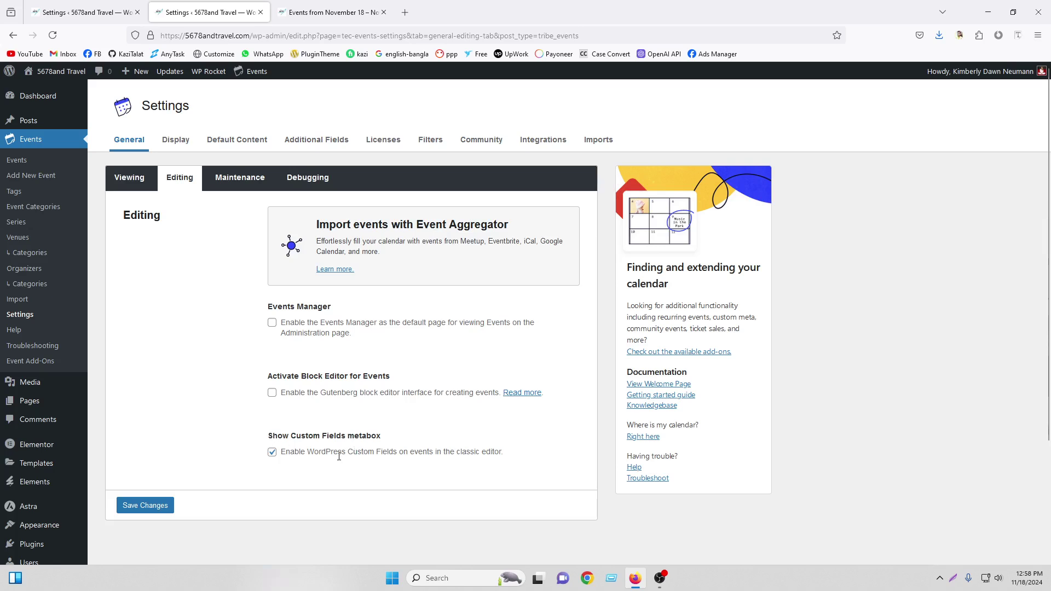
{"action": "left_click", "coordinate": [235, 184]}
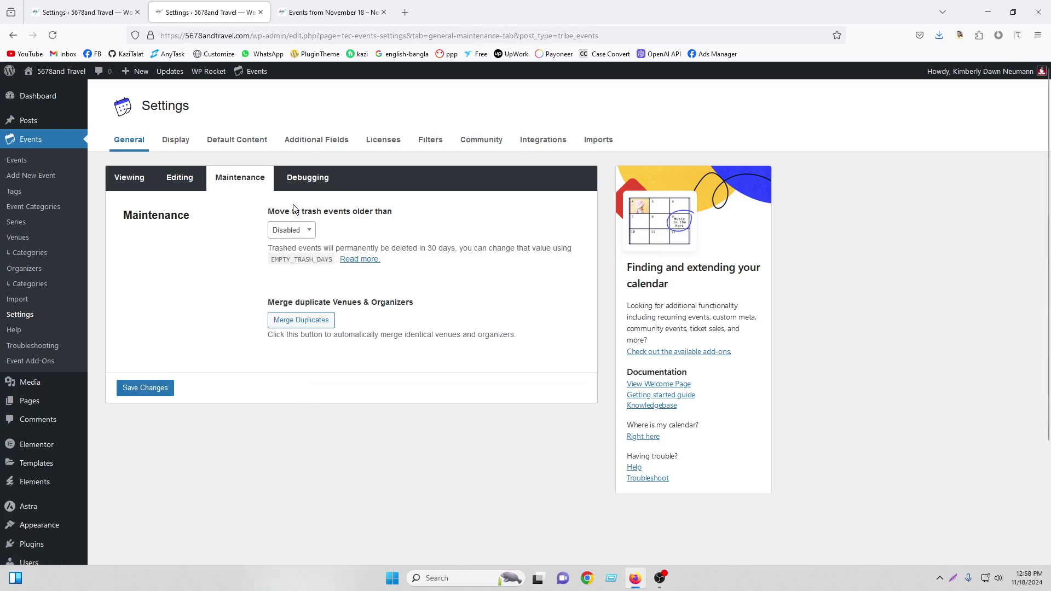
{"action": "left_click", "coordinate": [179, 142]}
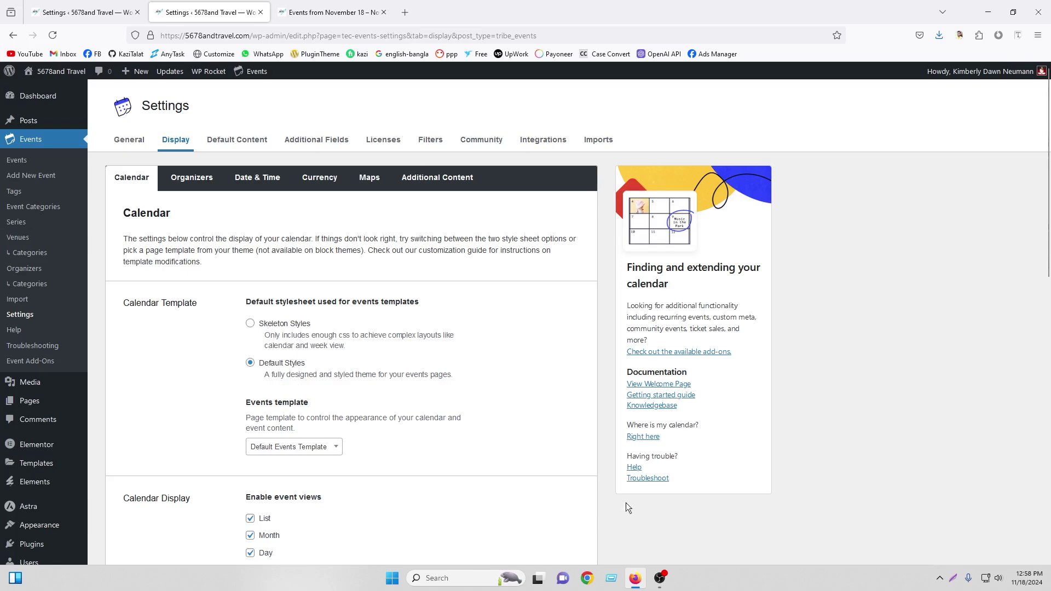
{"action": "left_click", "coordinate": [659, 578]}
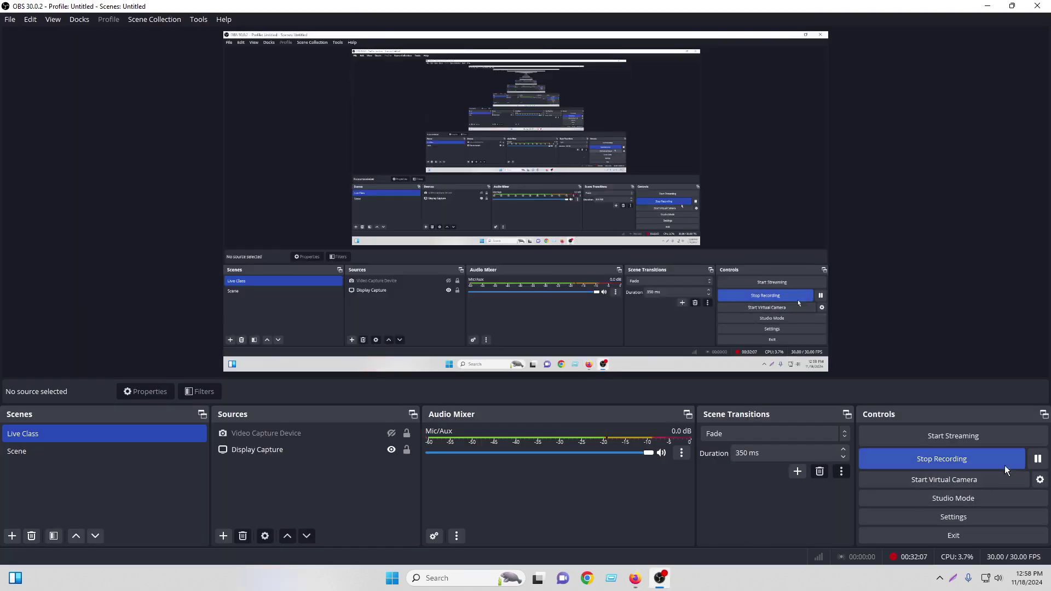
{"action": "left_click", "coordinate": [1038, 459]}
{"action": "left_click", "coordinate": [635, 578]}
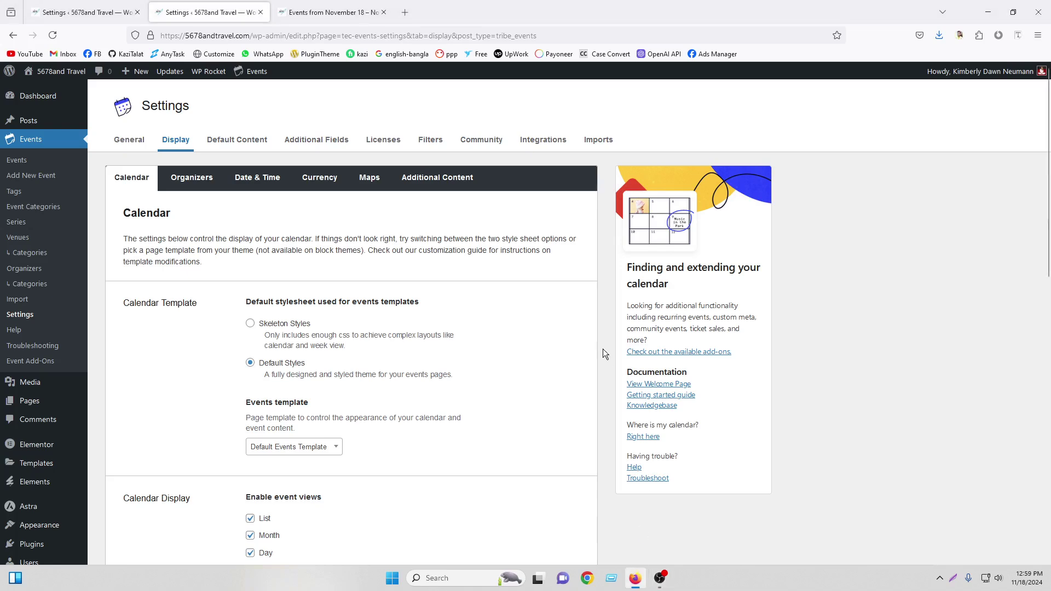
{"action": "scroll", "coordinate": [376, 341], "scroll_direction": "down", "scroll_amount": 2}
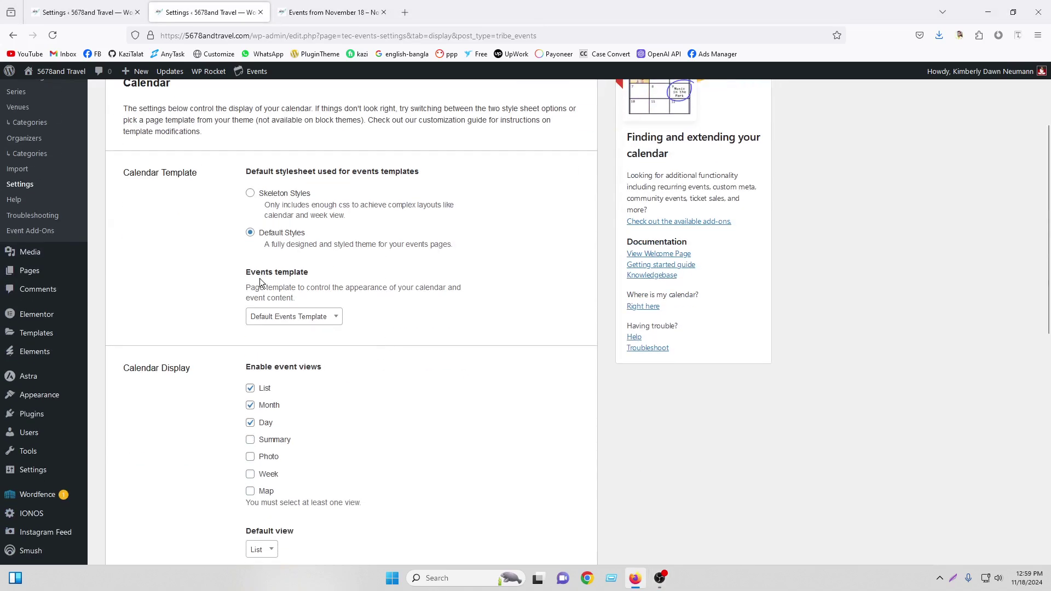
{"action": "left_click", "coordinate": [262, 318]}
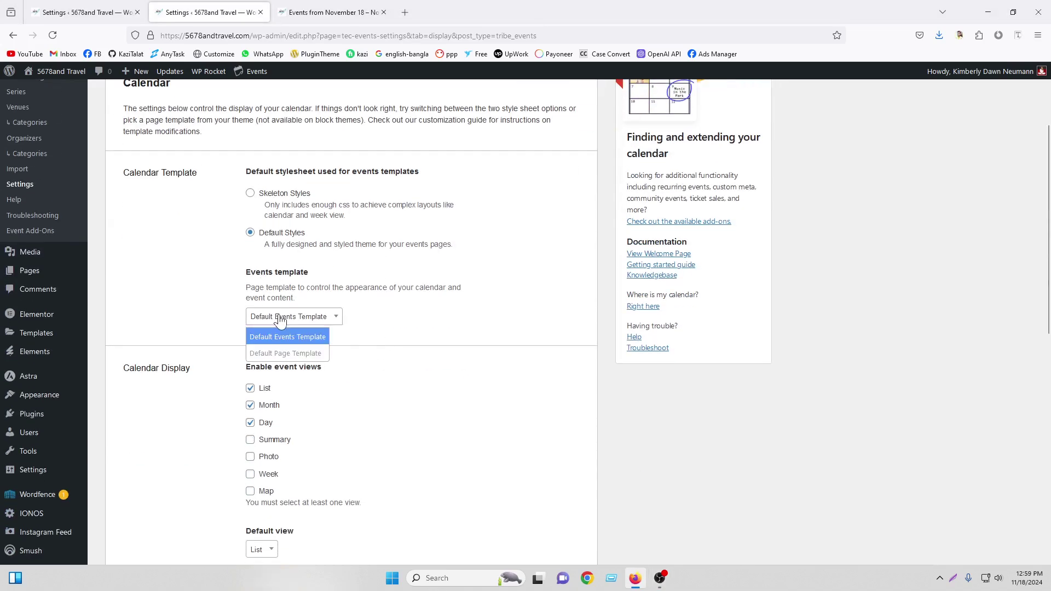
{"action": "left_click", "coordinate": [280, 320]}
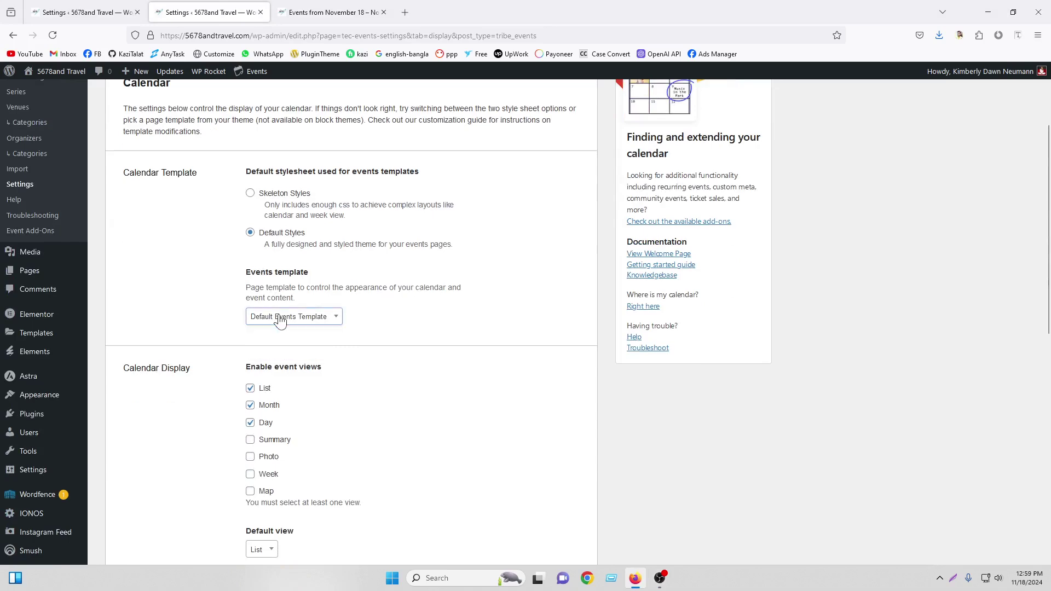
{"action": "left_click", "coordinate": [331, 12]}
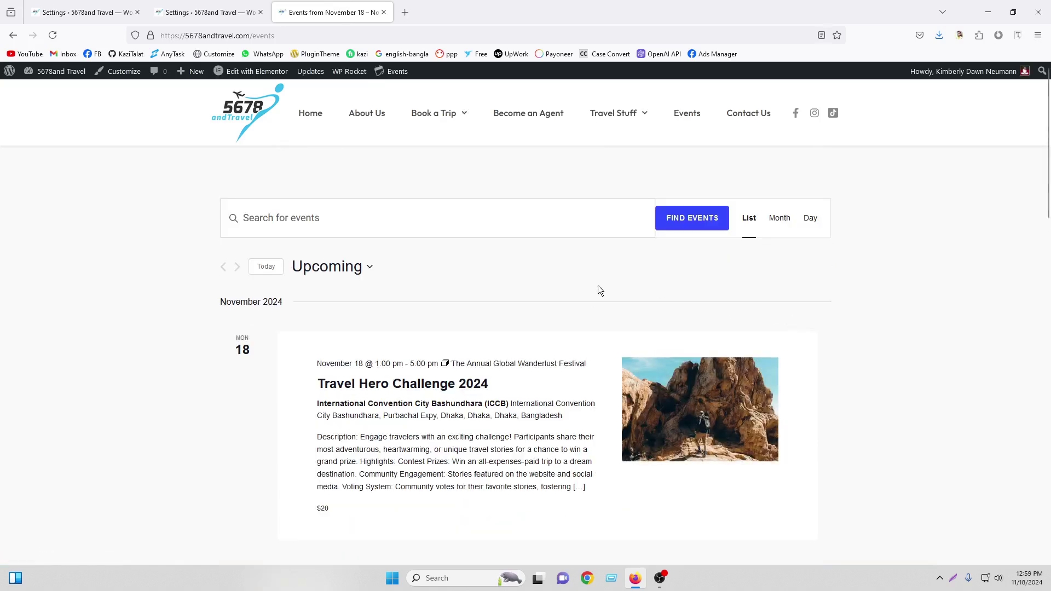
{"action": "left_click", "coordinate": [208, 12]}
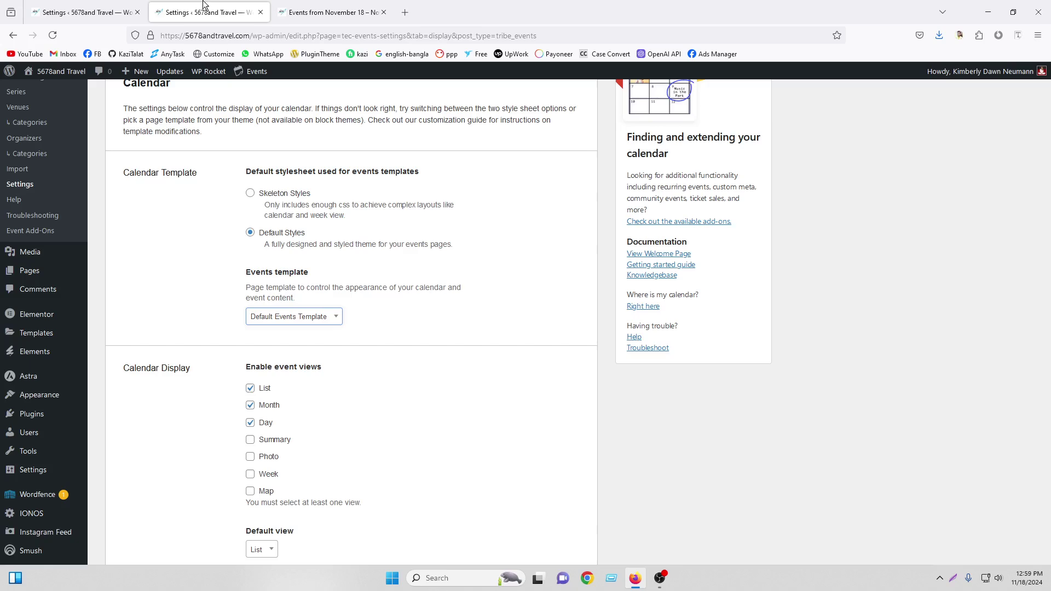
{"action": "scroll", "coordinate": [301, 351], "scroll_direction": "down", "scroll_amount": 2}
{"action": "scroll", "coordinate": [288, 327], "scroll_direction": "down", "scroll_amount": 3}
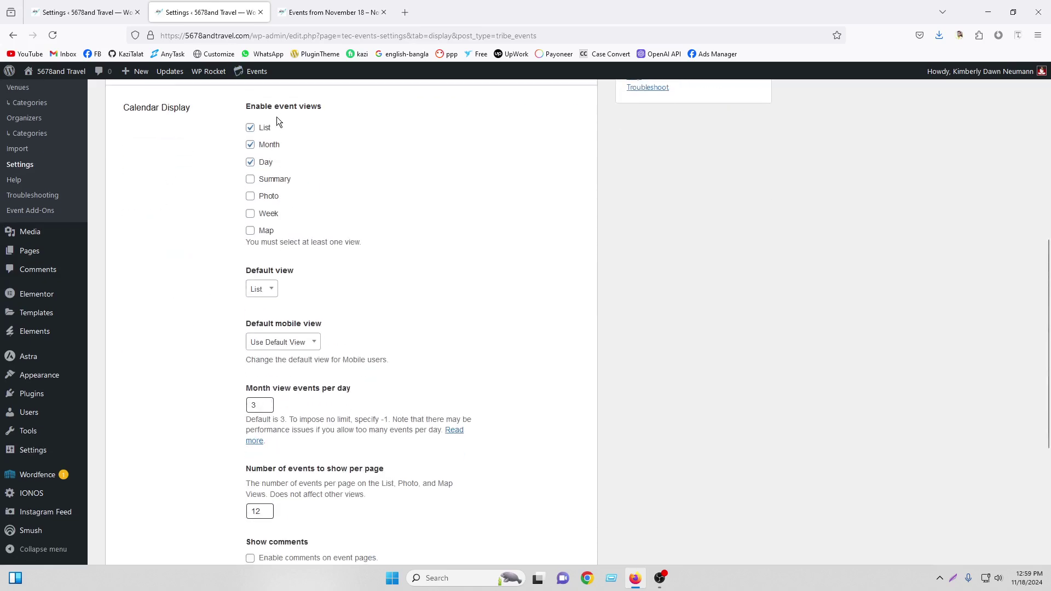
{"action": "left_click", "coordinate": [330, 8]}
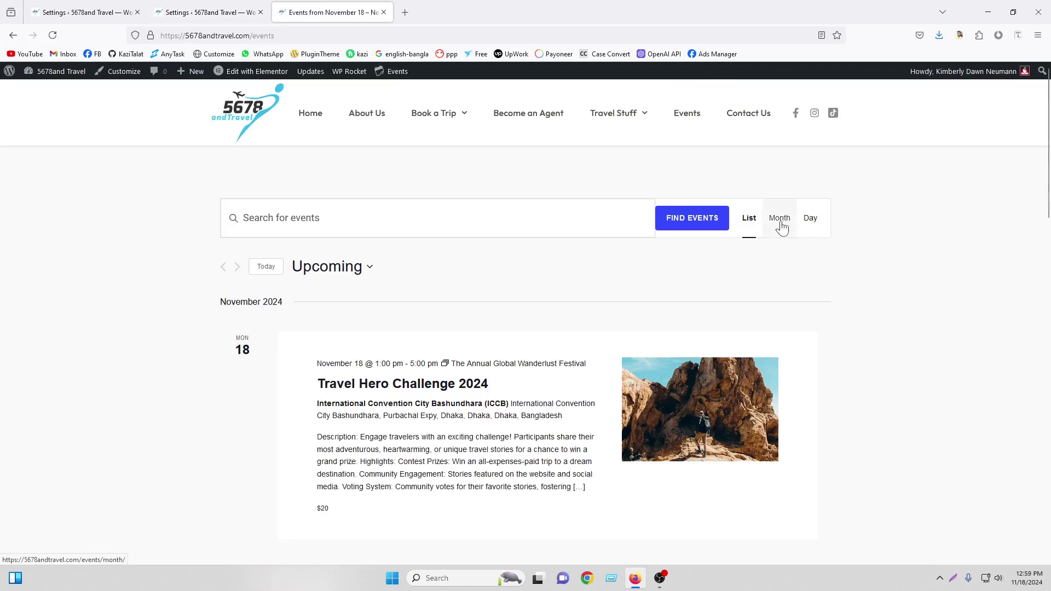
{"action": "left_click", "coordinate": [208, 12]}
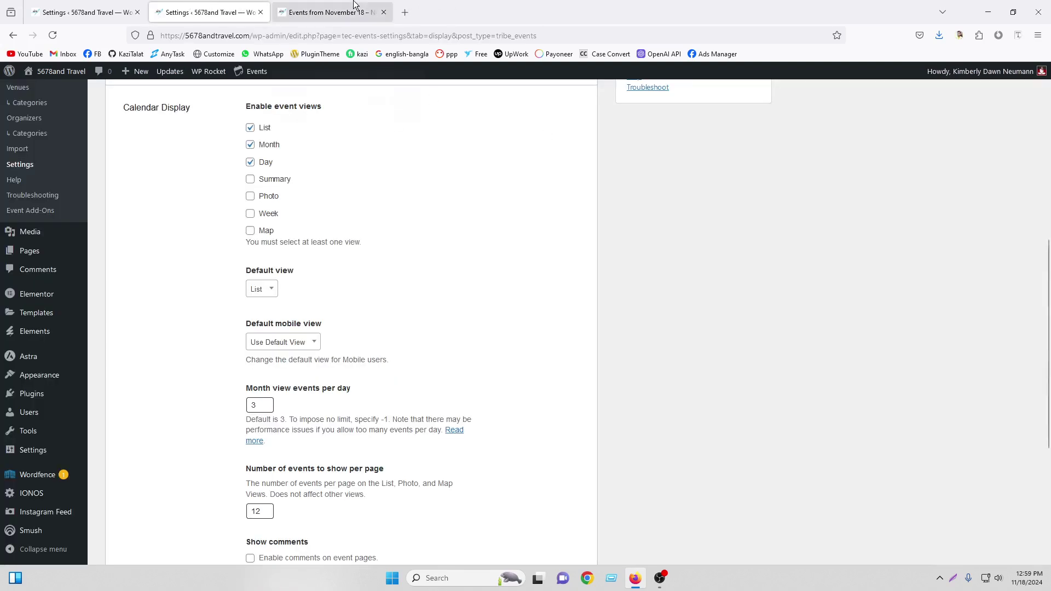
{"action": "left_click", "coordinate": [330, 12]}
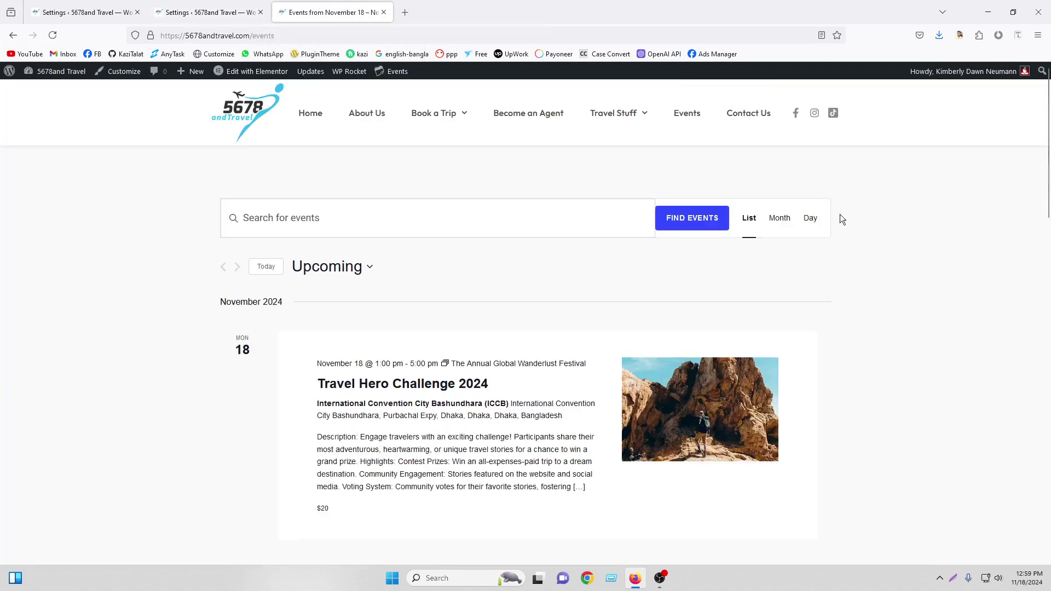
{"action": "left_click", "coordinate": [208, 12]}
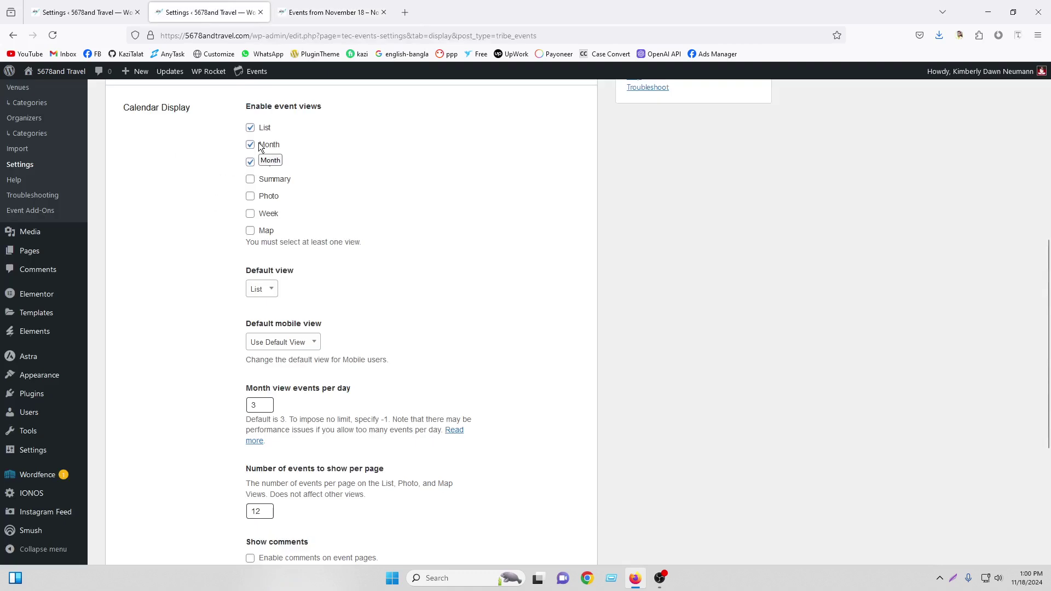
Enable the Week view, save, and check the view list on the reloaded events page
{"action": "left_click", "coordinate": [250, 214]}
{"action": "scroll", "coordinate": [405, 283], "scroll_direction": "down", "scroll_amount": 5}
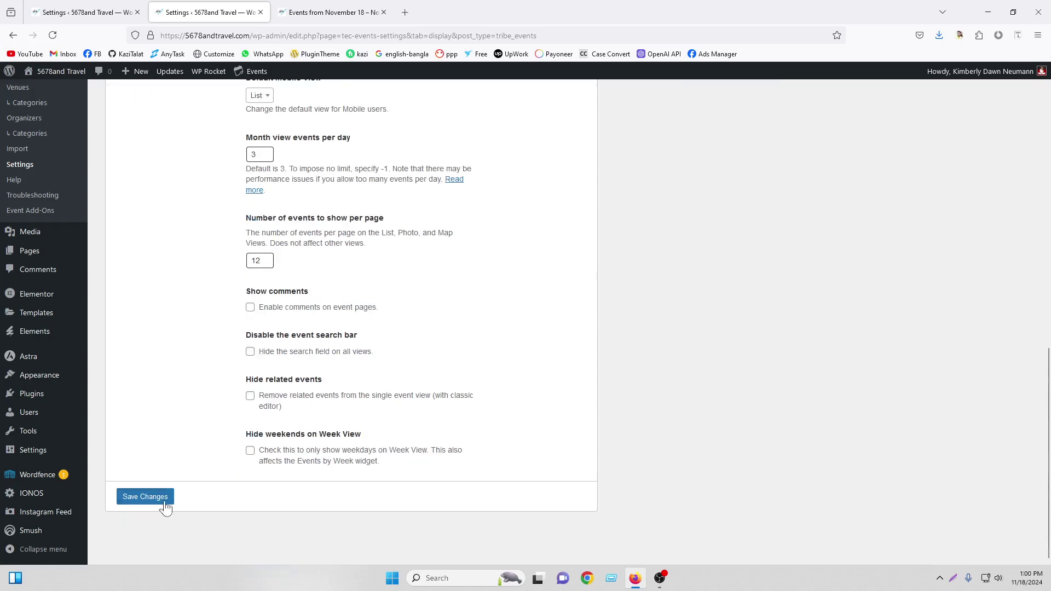
{"action": "left_click", "coordinate": [161, 501]}
{"action": "left_click", "coordinate": [333, 12]}
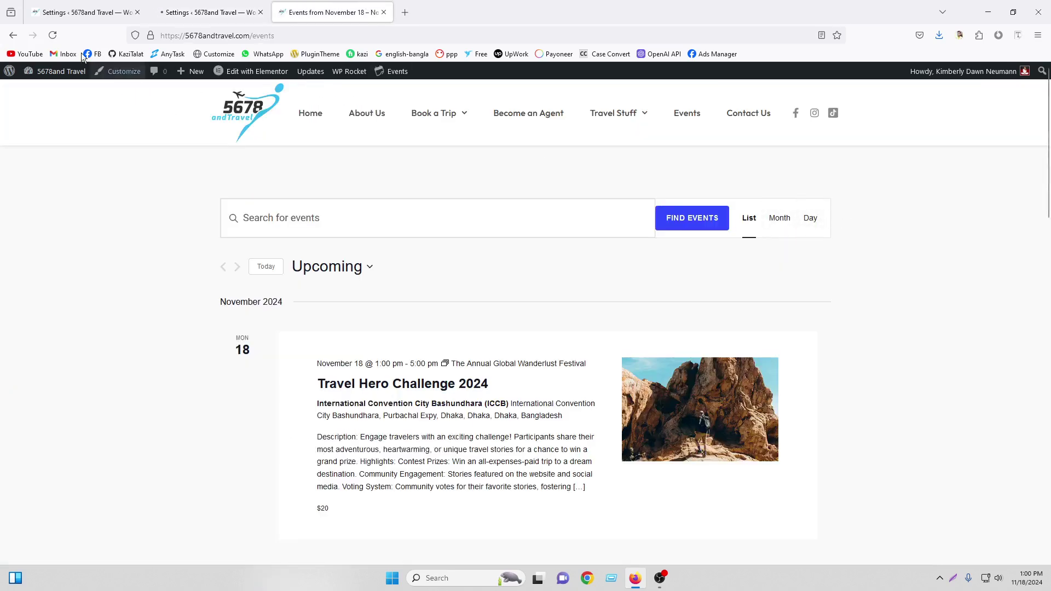
{"action": "left_click", "coordinate": [53, 36]}
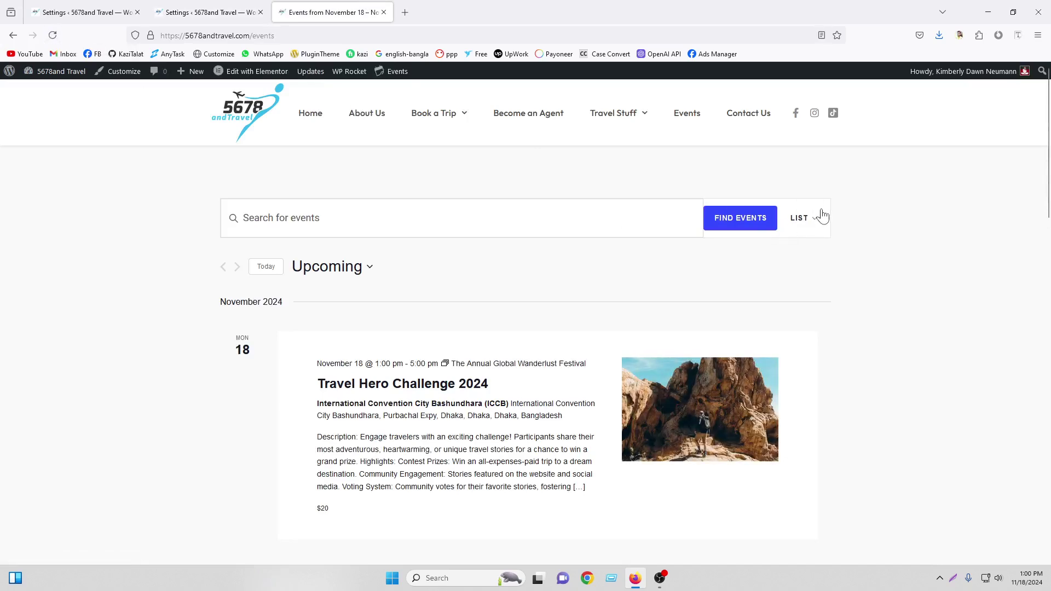
{"action": "left_click", "coordinate": [818, 222]}
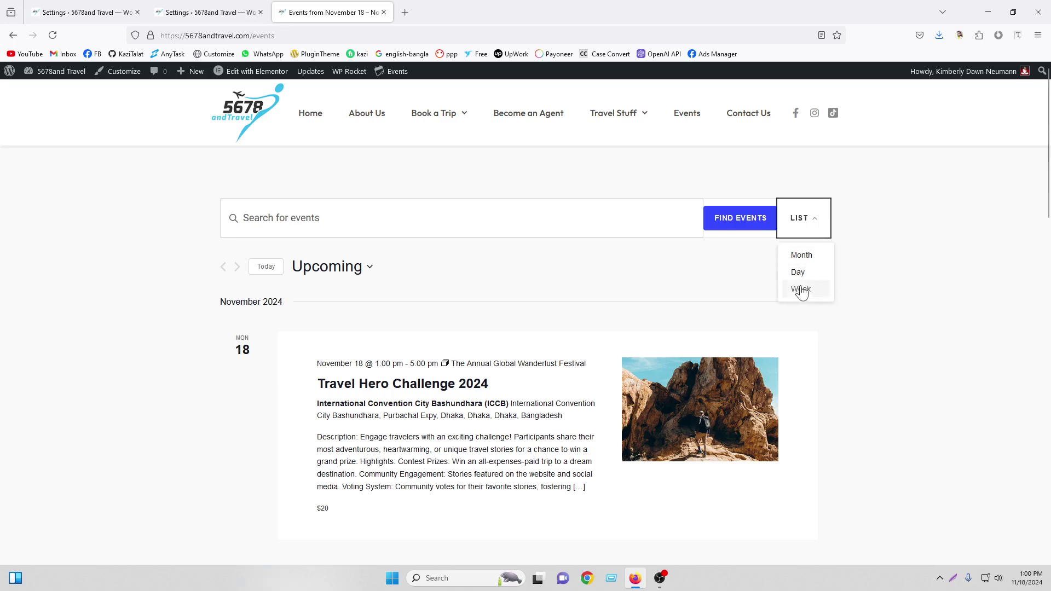
Disable the Week view again, keep List as the default view, and reload the events page
{"action": "left_click", "coordinate": [237, 7]}
{"action": "scroll", "coordinate": [360, 392], "scroll_direction": "down", "scroll_amount": 6}
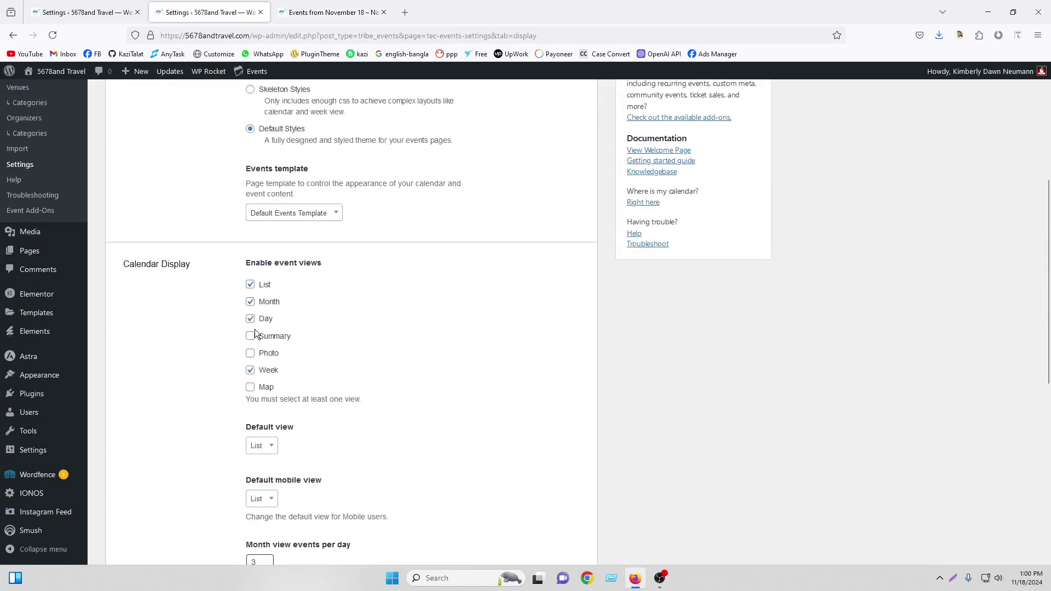
{"action": "left_click", "coordinate": [251, 374]}
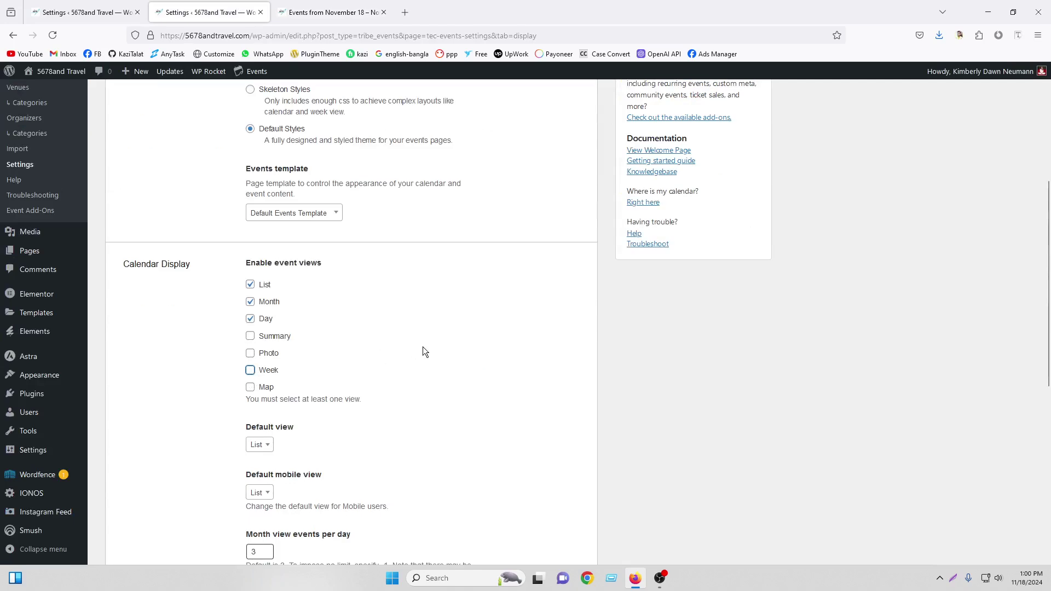
{"action": "scroll", "coordinate": [423, 351], "scroll_direction": "down", "scroll_amount": 2}
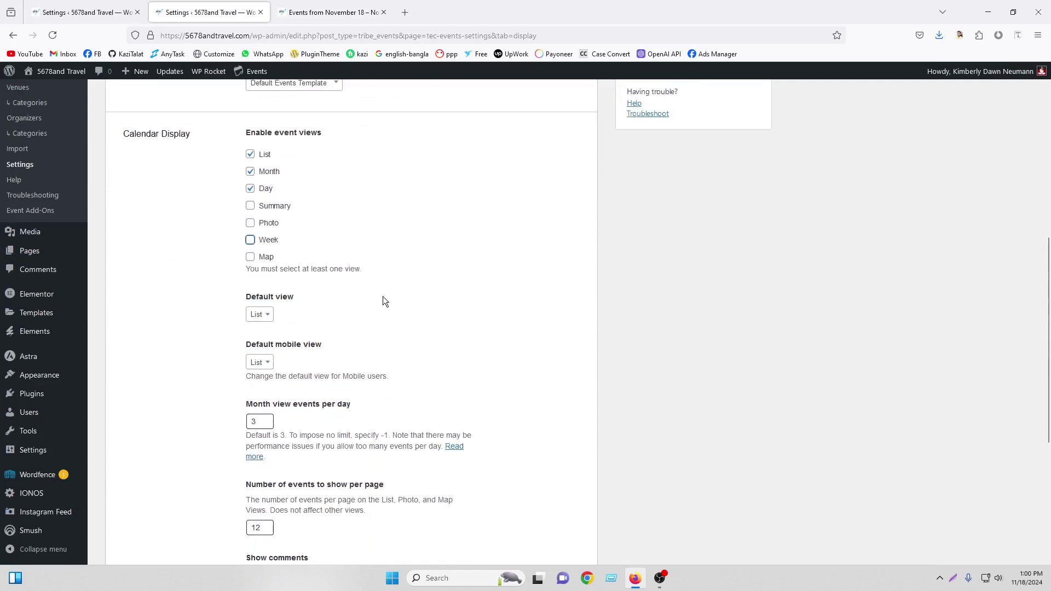
{"action": "left_click", "coordinate": [262, 315]}
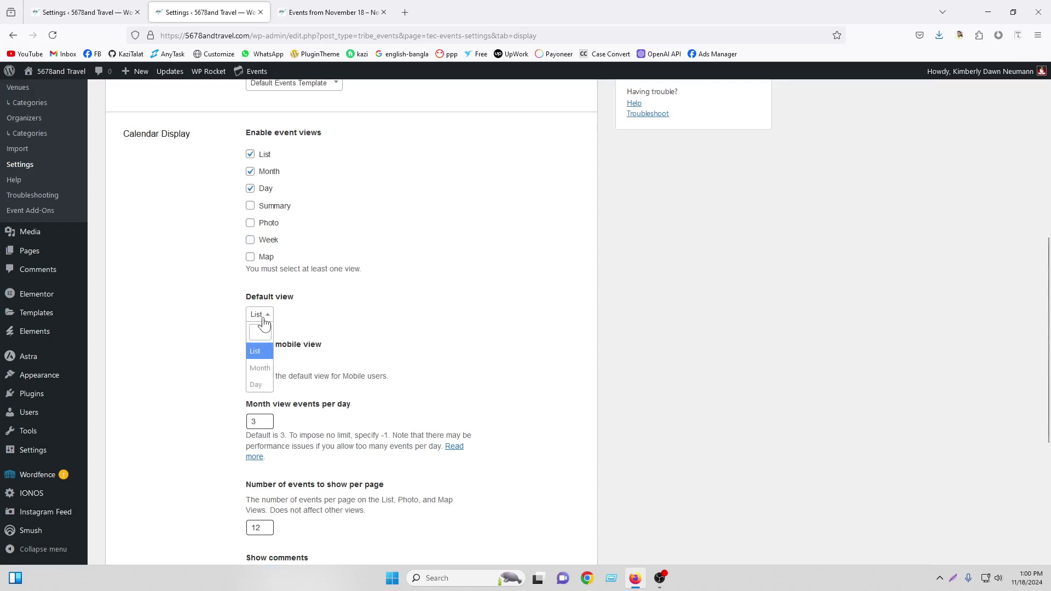
{"action": "left_click", "coordinate": [265, 353]}
{"action": "left_click", "coordinate": [351, 10]}
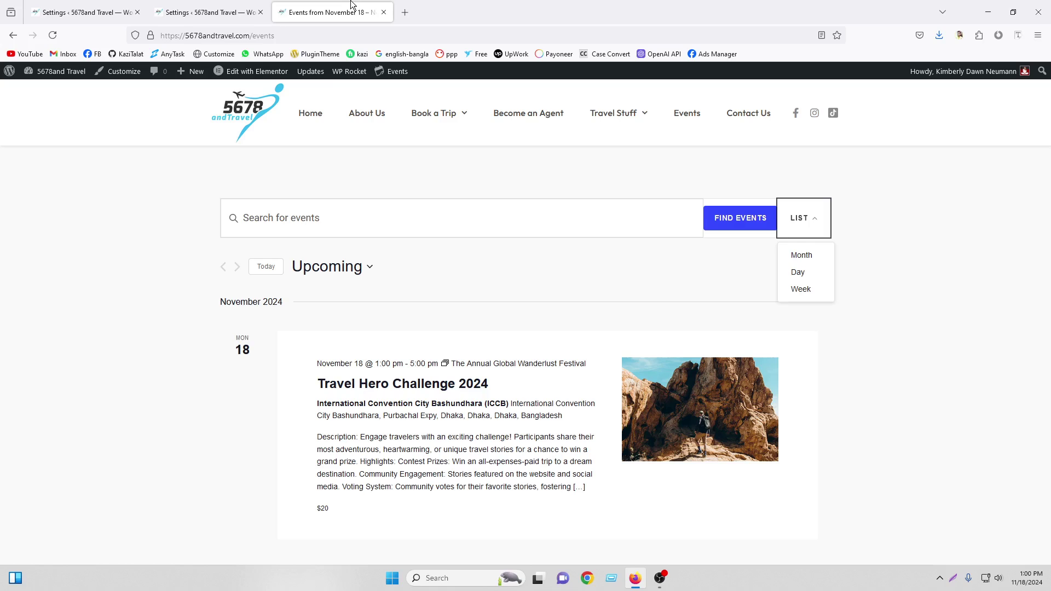
{"action": "left_click", "coordinate": [55, 36]}
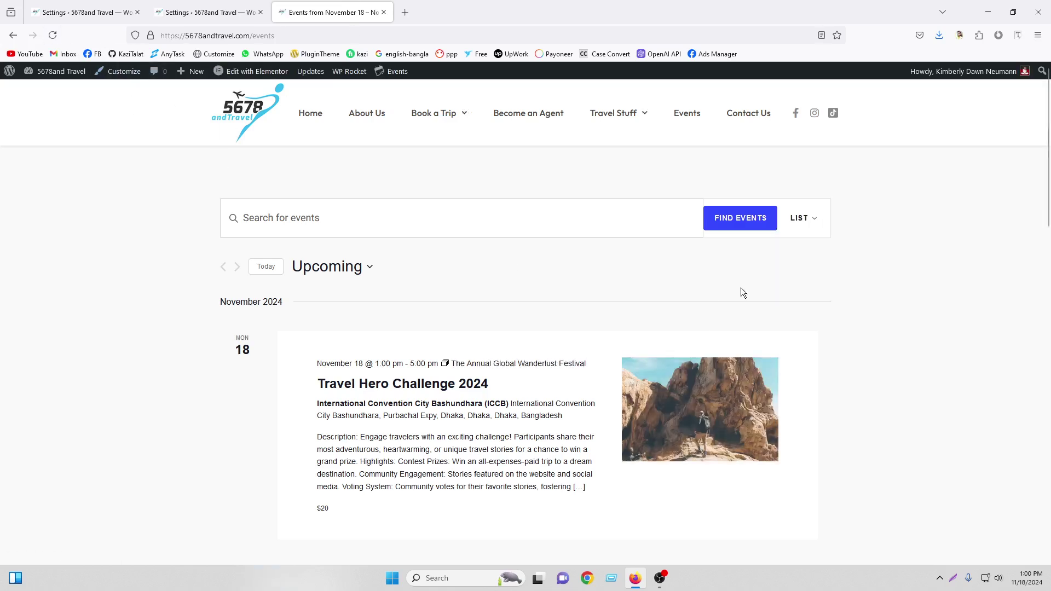
Save the display settings and reload the front-end events page
{"action": "left_click", "coordinate": [235, 12]}
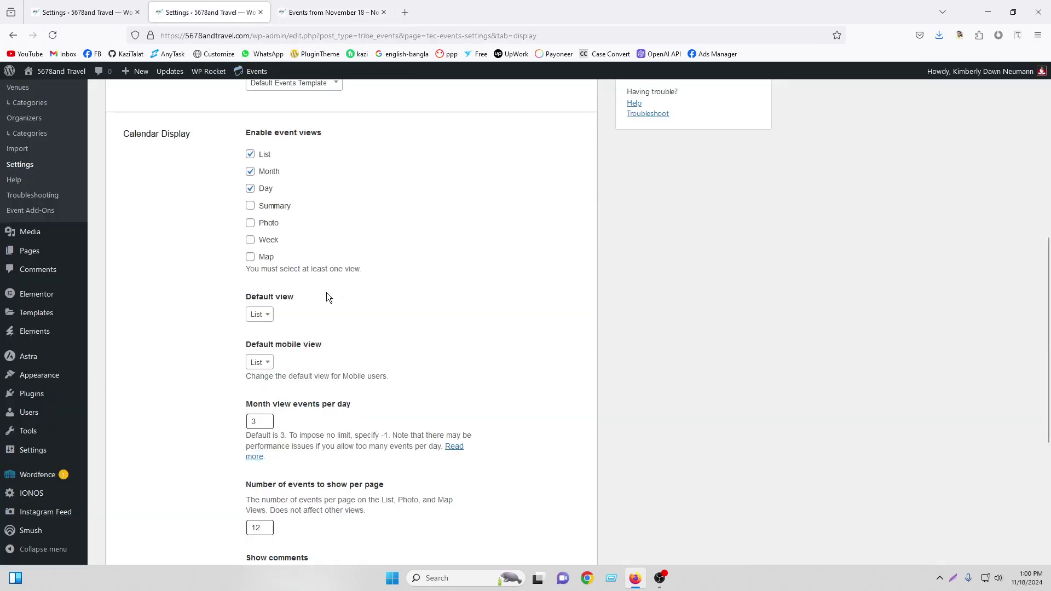
{"action": "scroll", "coordinate": [327, 292], "scroll_direction": "down", "scroll_amount": 5}
{"action": "left_click", "coordinate": [146, 501]}
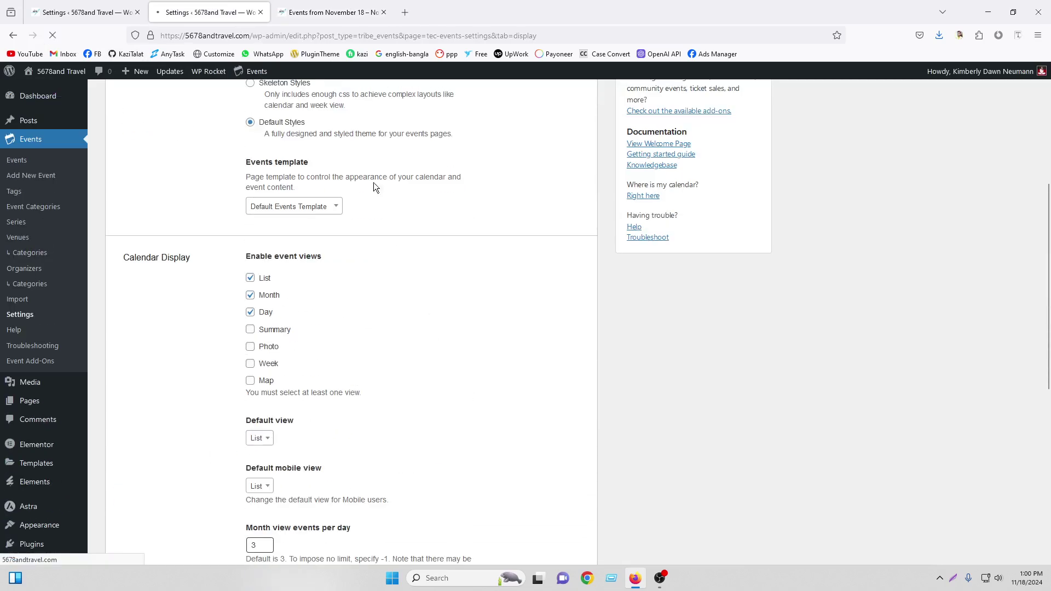
{"action": "left_click", "coordinate": [331, 12]}
{"action": "left_click", "coordinate": [53, 36]}
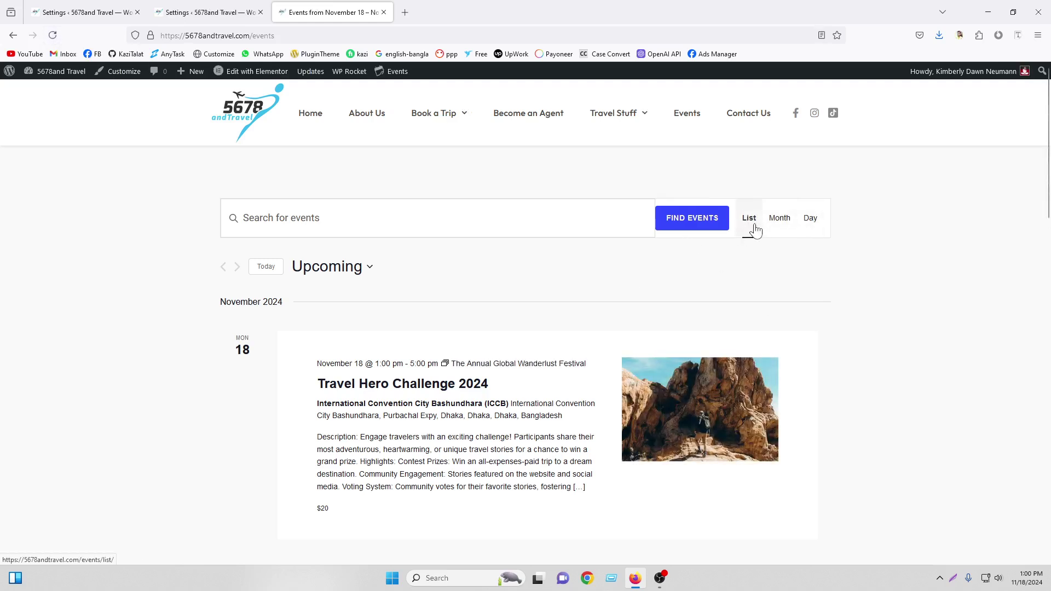
Compare the Calendar Display settings with the live page's List, Month and Day views
{"action": "left_click", "coordinate": [207, 5]}
{"action": "scroll", "coordinate": [416, 287], "scroll_direction": "down", "scroll_amount": 8}
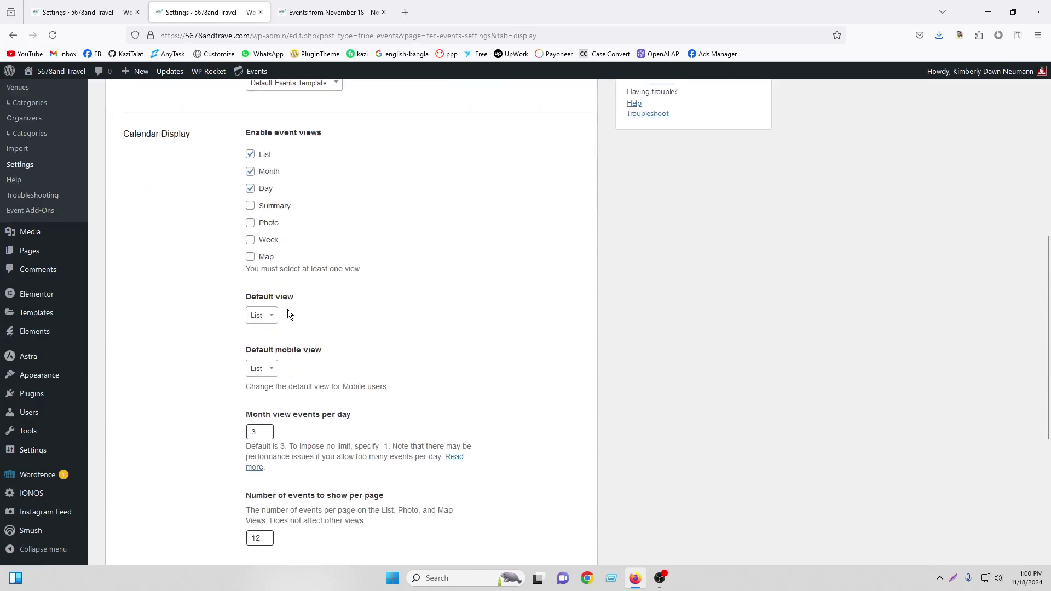
{"action": "left_click", "coordinate": [322, 6]}
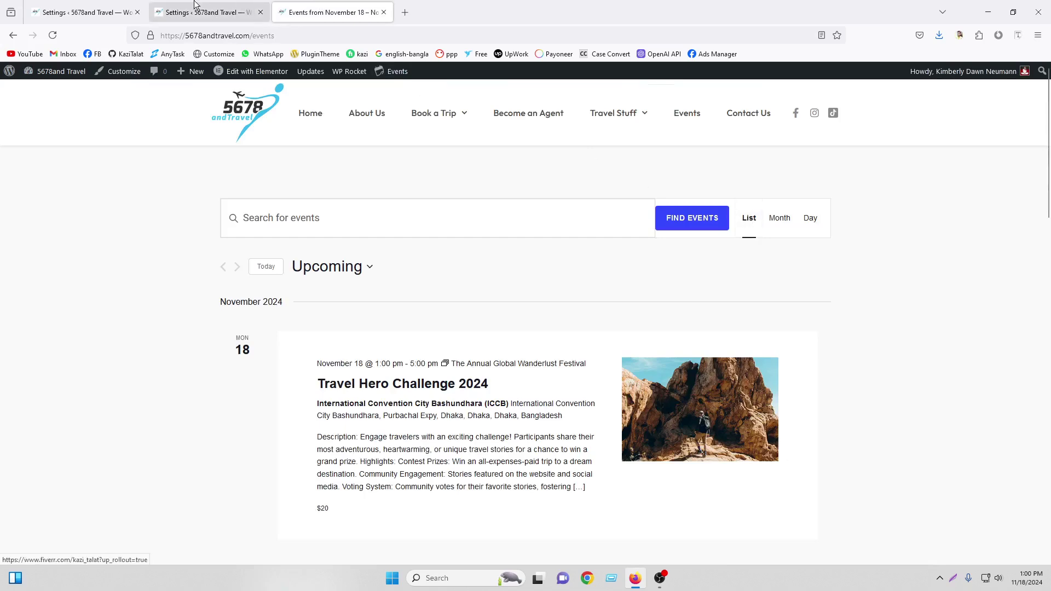
{"action": "left_click", "coordinate": [226, 10]}
{"action": "scroll", "coordinate": [296, 241], "scroll_direction": "down", "scroll_amount": 3}
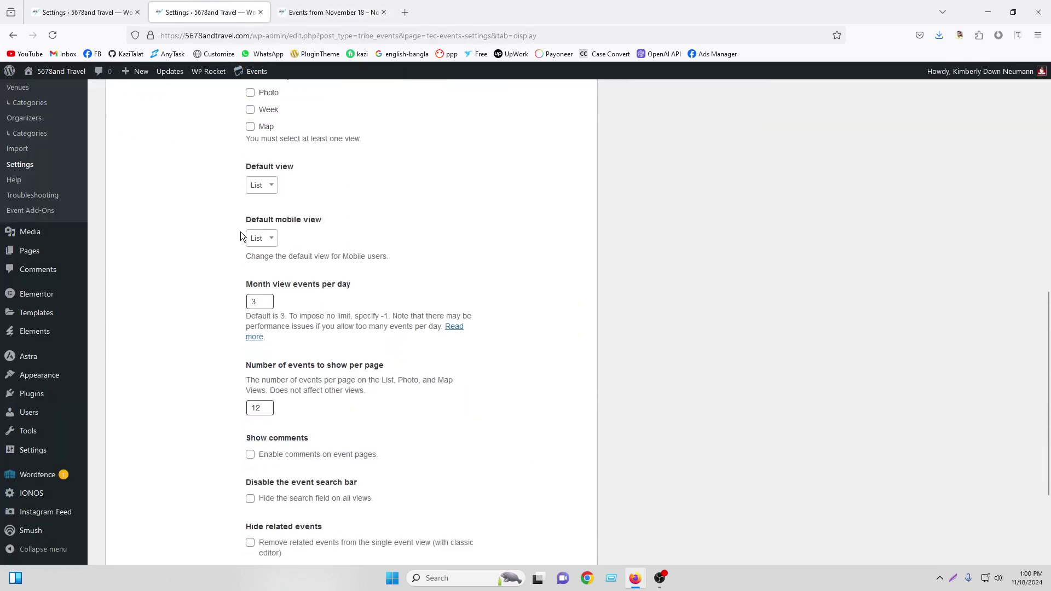
{"action": "left_click", "coordinate": [324, 6]}
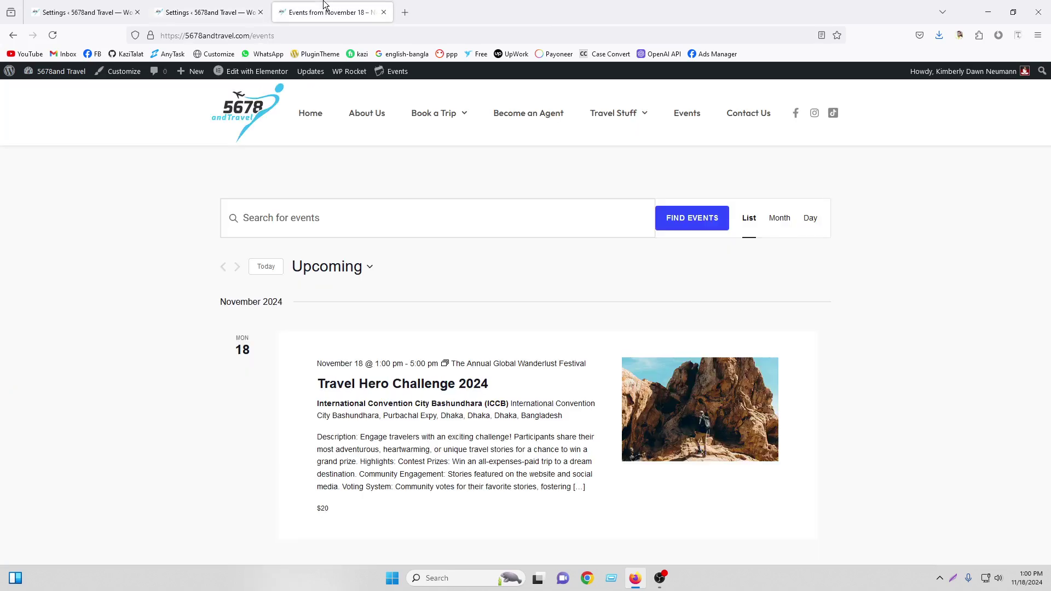
Preview the events page at mobile width and check its List/Month/Day view switcher
{"action": "key", "text": "ctrl+shift+m"}
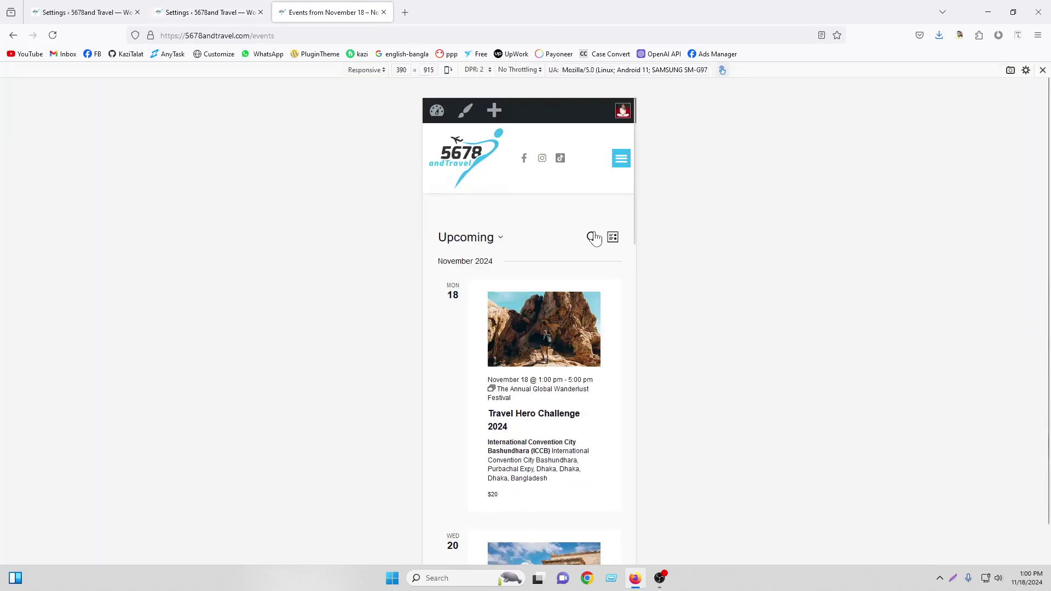
{"action": "left_click", "coordinate": [613, 240]}
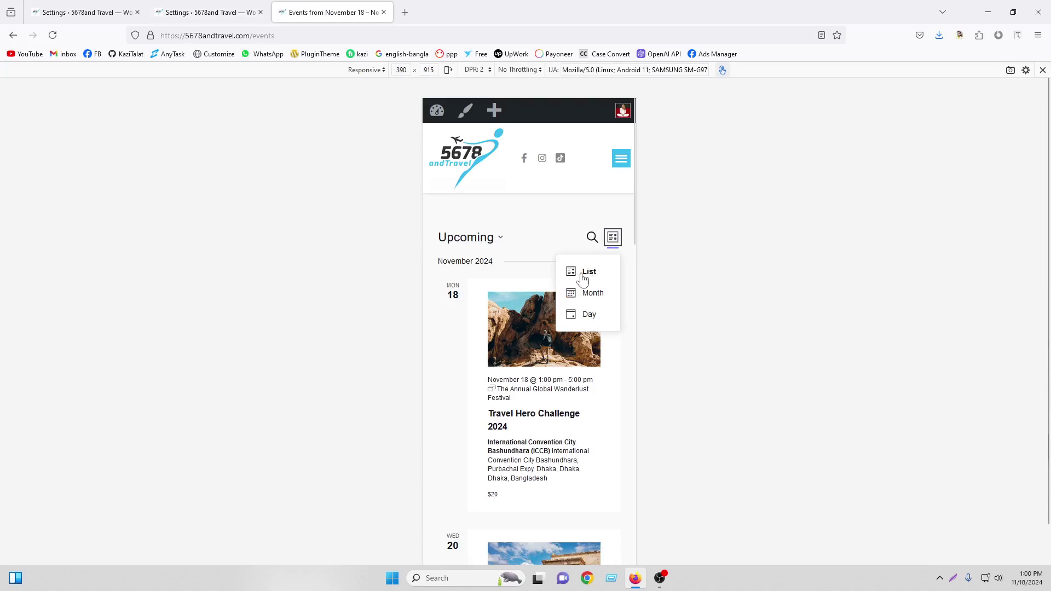
{"action": "left_click", "coordinate": [615, 242]}
{"action": "key", "text": "ctrl+shift+m"}
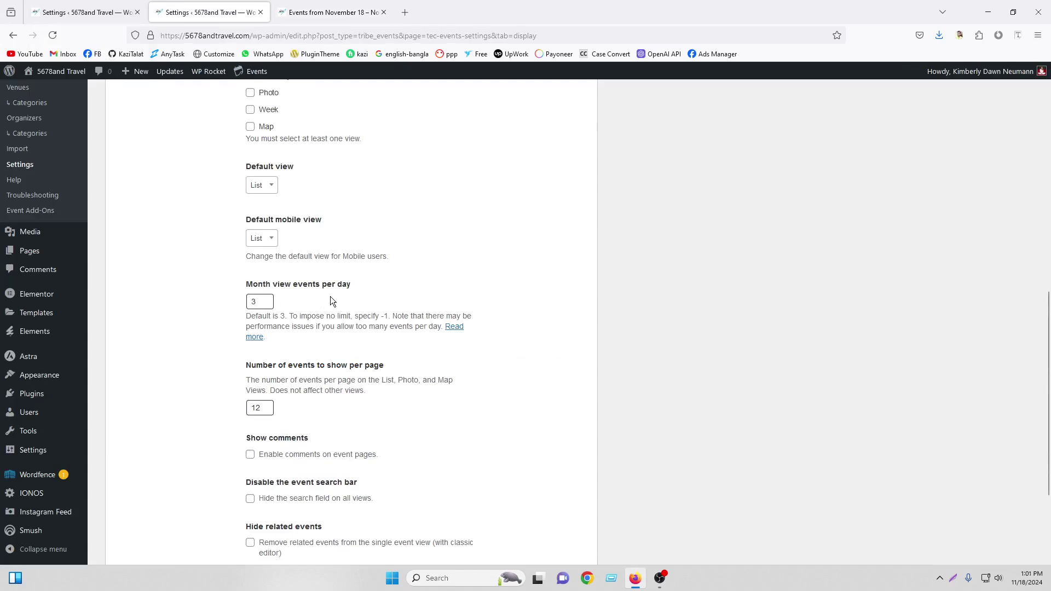
Check the events-per-page value of 12 and try the front-end event search field
{"action": "scroll", "coordinate": [245, 296], "scroll_direction": "down", "scroll_amount": 3}
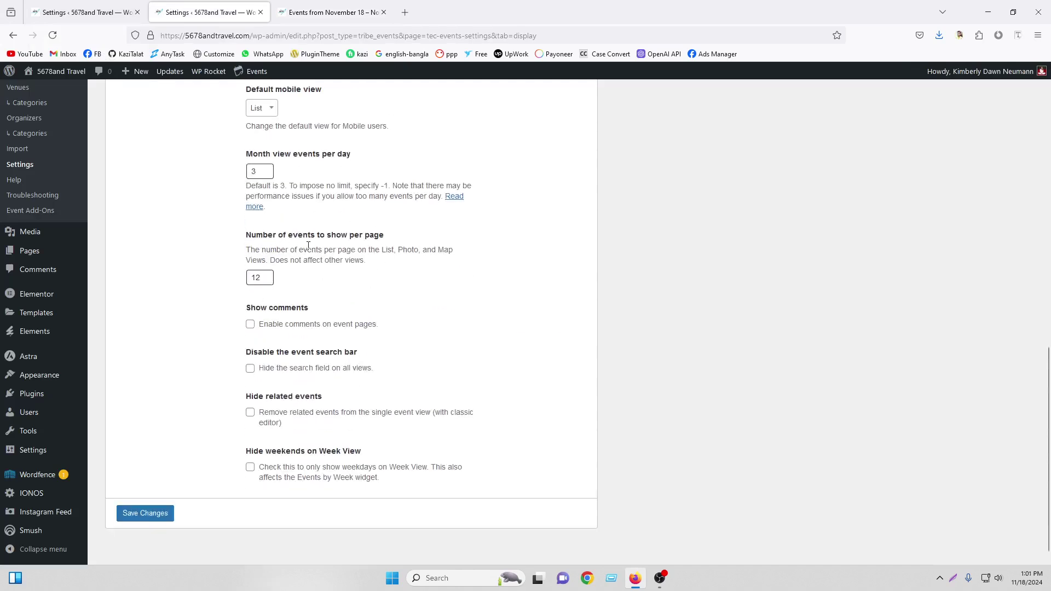
{"action": "left_click", "coordinate": [270, 277]}
{"action": "left_click", "coordinate": [345, 14]}
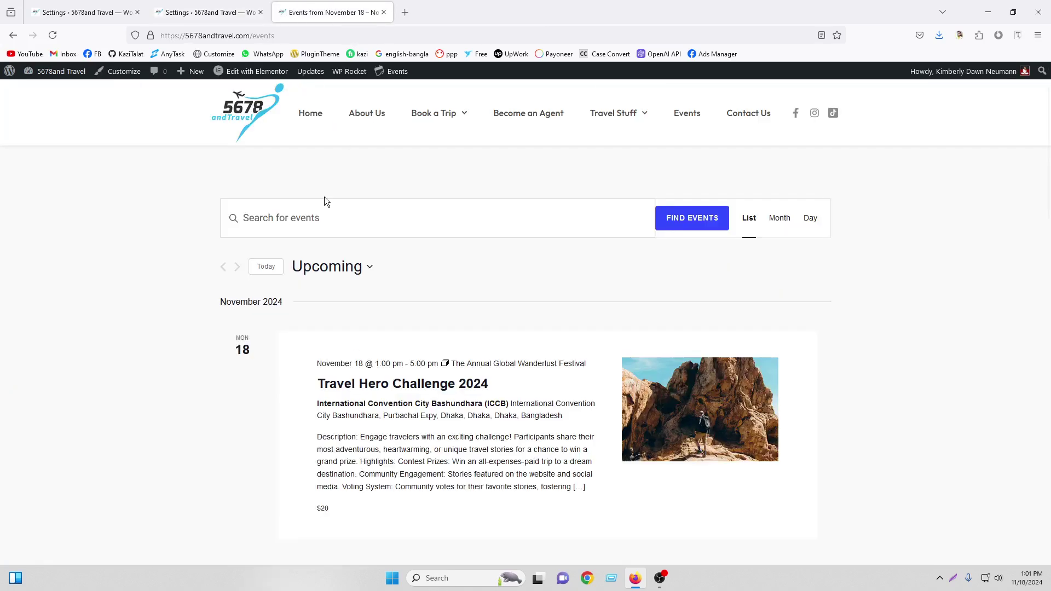
{"action": "left_click", "coordinate": [317, 218]}
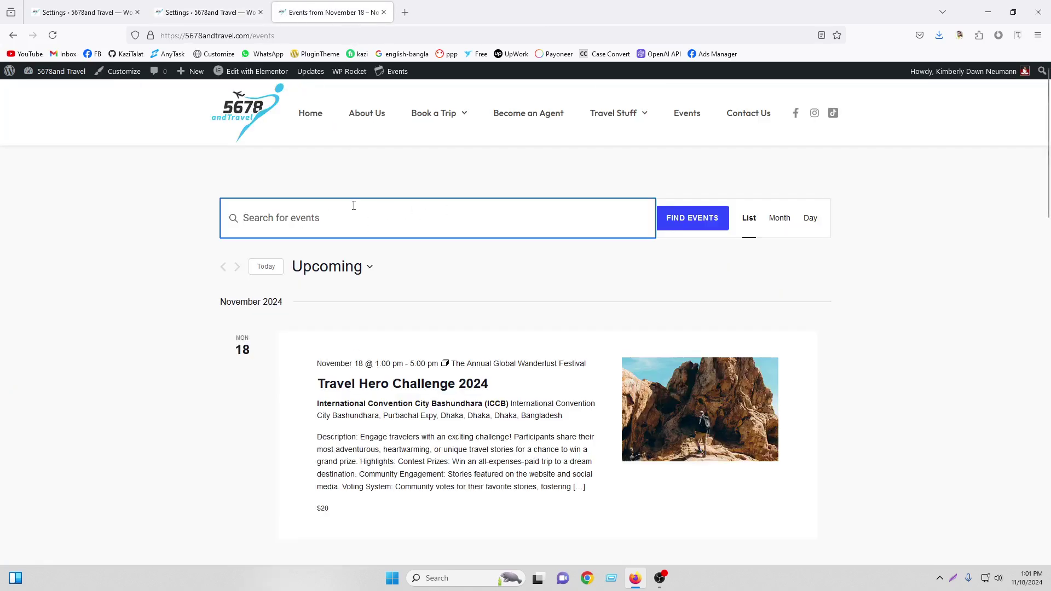
{"action": "left_click", "coordinate": [257, 6]}
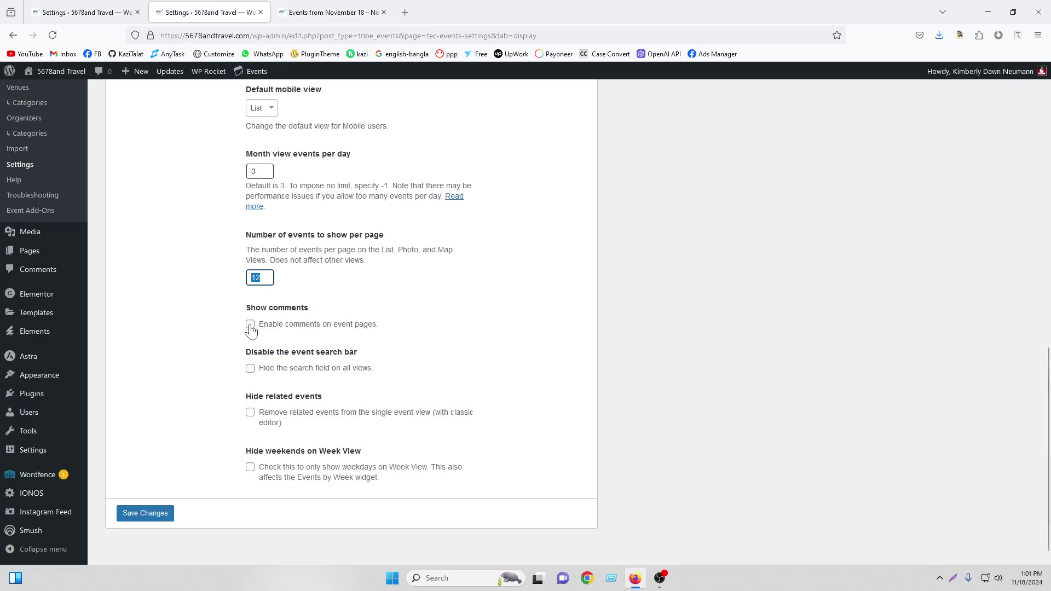
Enable 'Hide the search field on all views', save, and reload the events page to confirm it's gone
{"action": "left_click", "coordinate": [250, 325]}
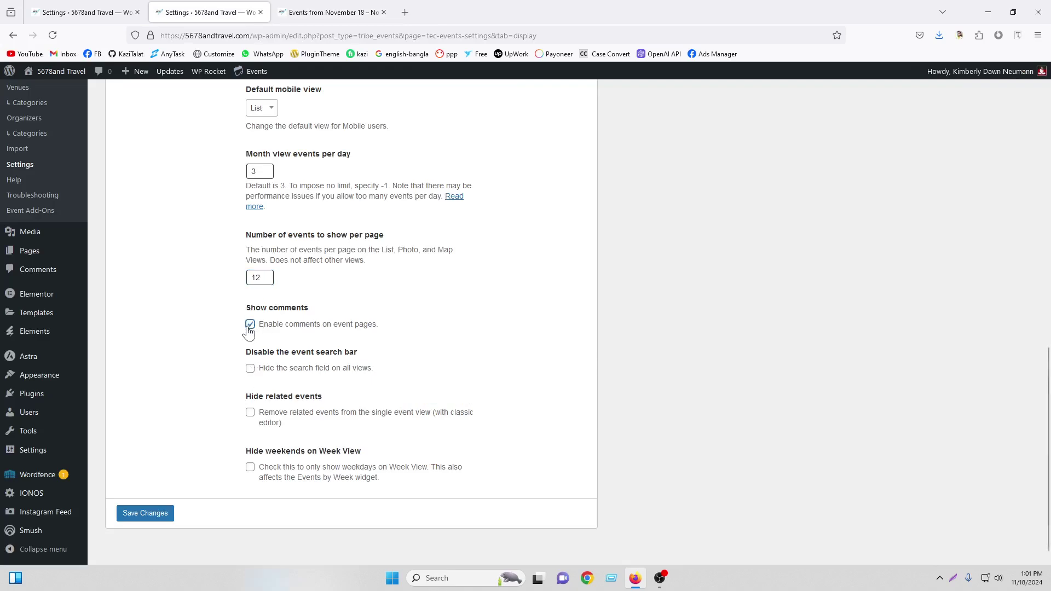
{"action": "left_click", "coordinate": [251, 372]}
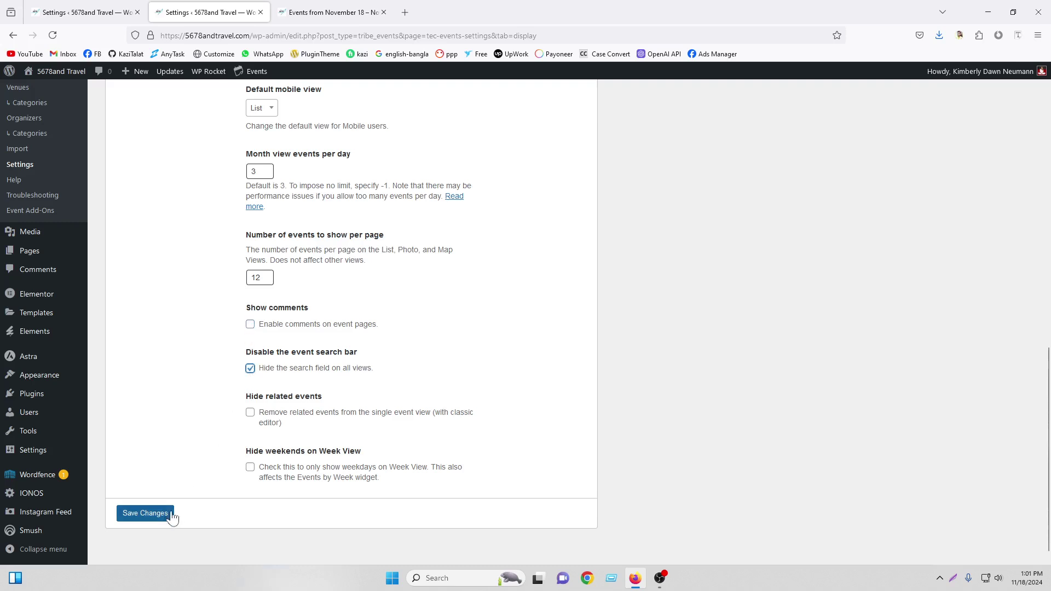
{"action": "left_click", "coordinate": [151, 520]}
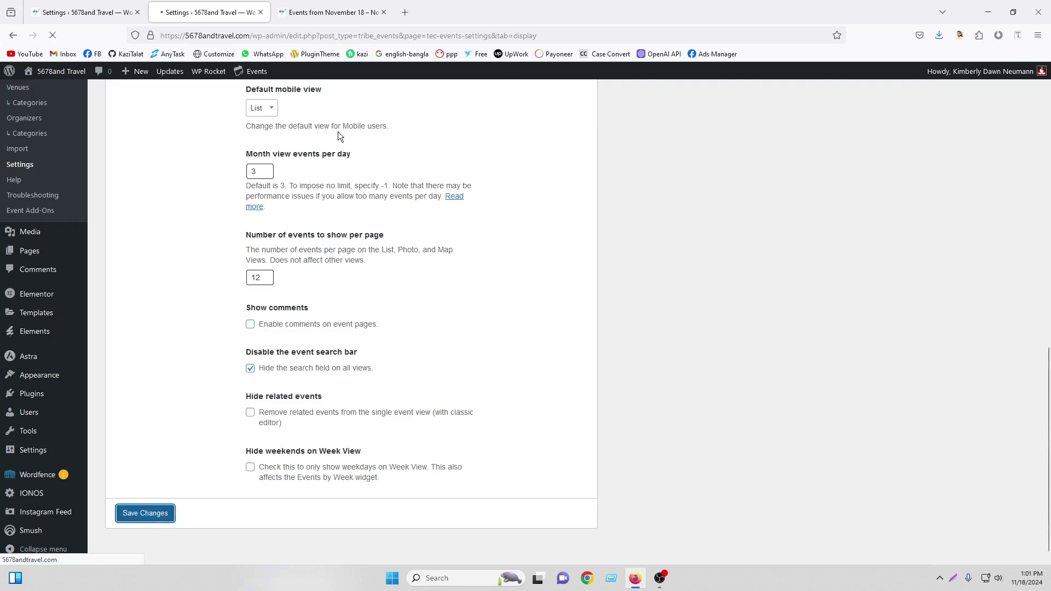
{"action": "left_click", "coordinate": [331, 12]}
{"action": "left_click", "coordinate": [53, 35]}
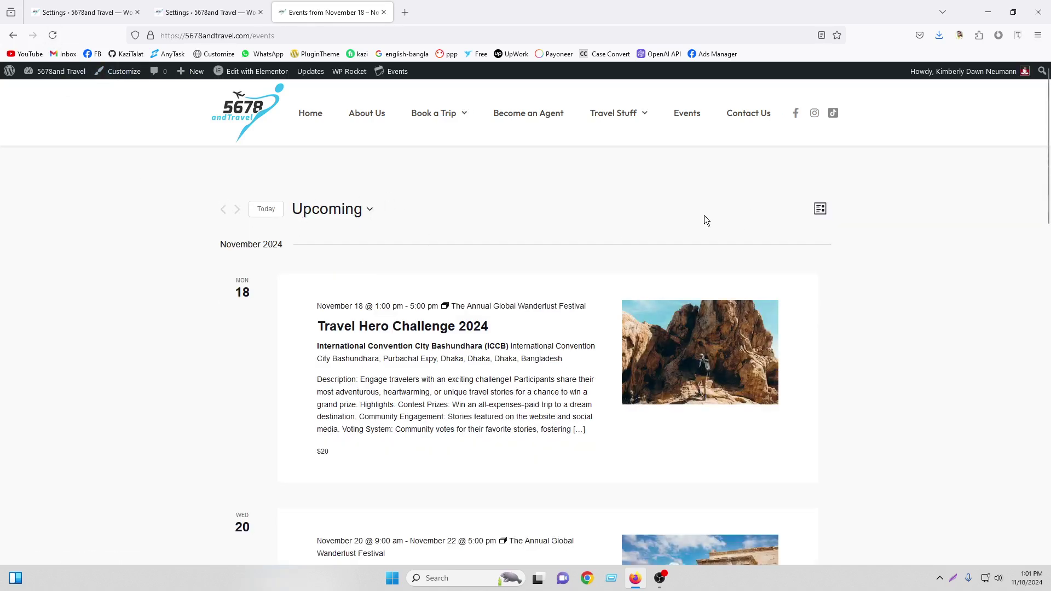
Try the date picker and jump the front-end events list to today
{"action": "left_click", "coordinate": [331, 214]}
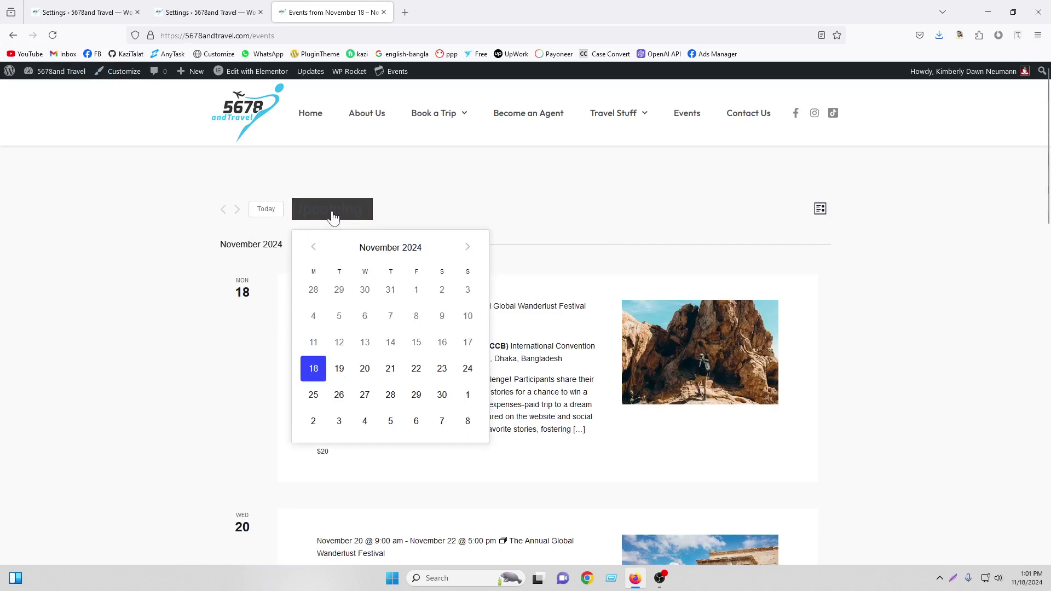
{"action": "left_click", "coordinate": [462, 206]}
{"action": "left_click", "coordinate": [262, 211]}
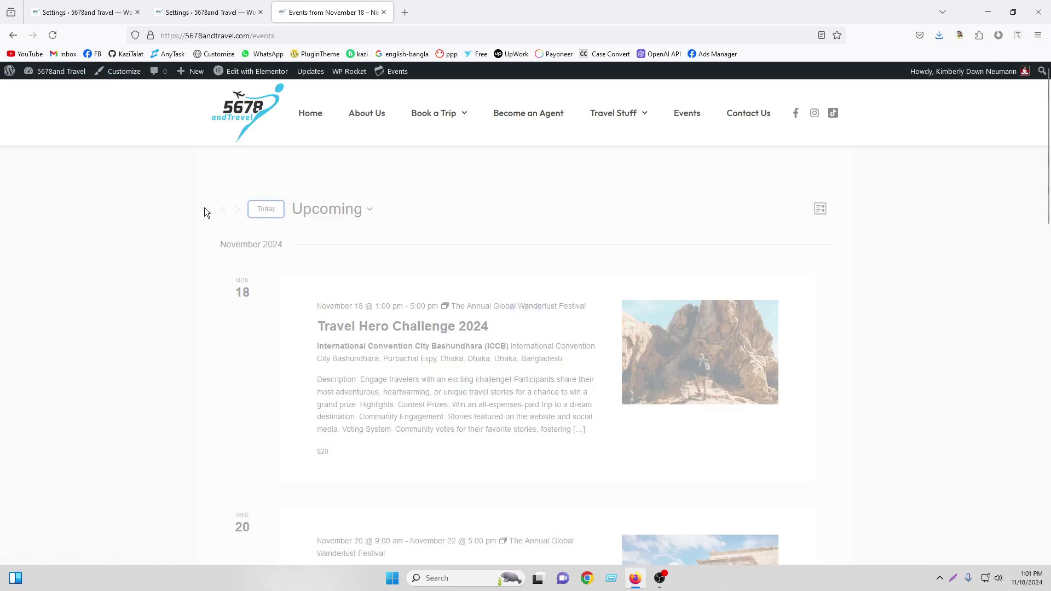
{"action": "left_click", "coordinate": [311, 211]}
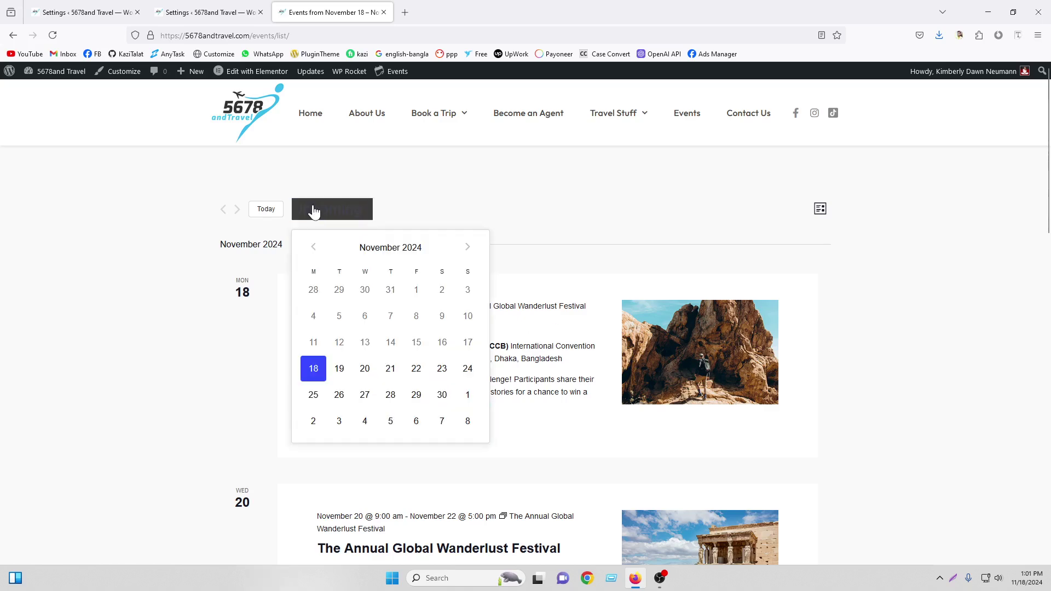
Untick 'Hide the search field' in the Display settings and save the change
{"action": "left_click", "coordinate": [208, 12]}
{"action": "scroll", "coordinate": [411, 323], "scroll_direction": "down", "scroll_amount": 5}
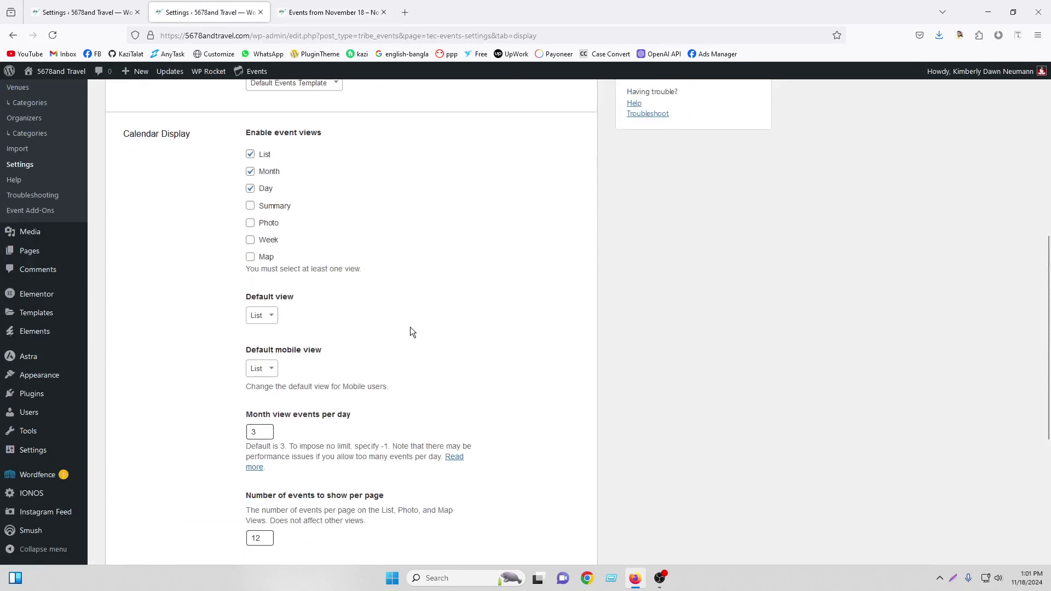
{"action": "scroll", "coordinate": [410, 325], "scroll_direction": "down", "scroll_amount": 5}
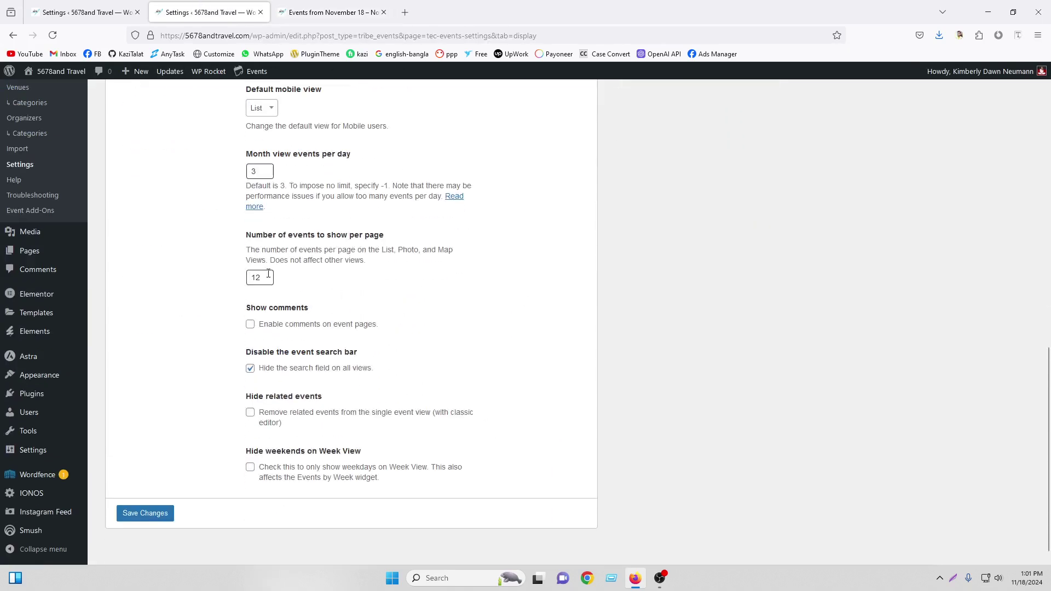
{"action": "left_click", "coordinate": [250, 370]}
{"action": "left_click", "coordinate": [308, 4]}
{"action": "scroll", "coordinate": [534, 298], "scroll_direction": "down", "scroll_amount": 15}
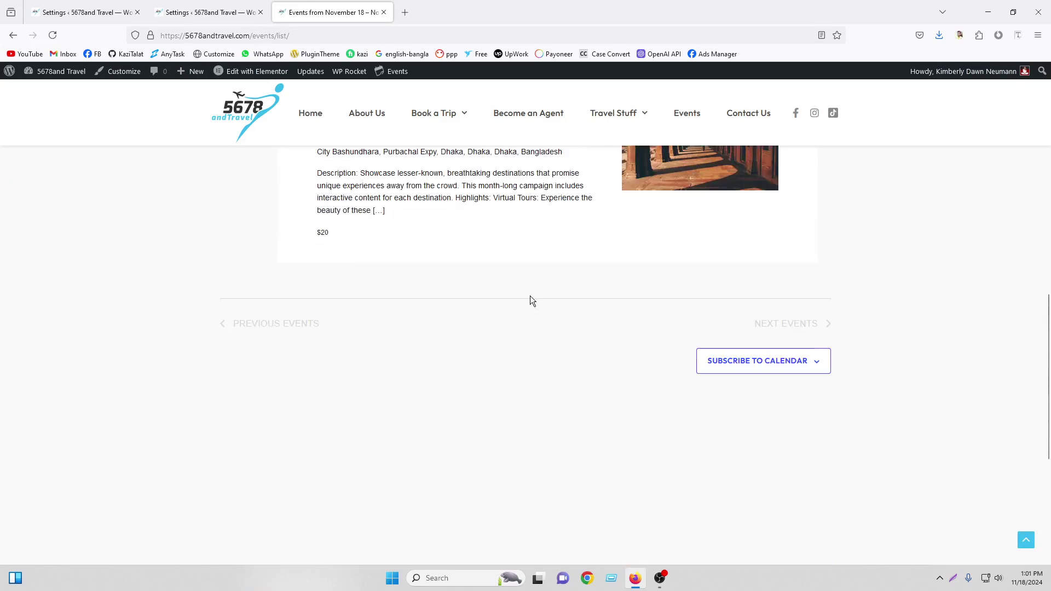
{"action": "scroll", "coordinate": [534, 334], "scroll_direction": "up", "scroll_amount": 6}
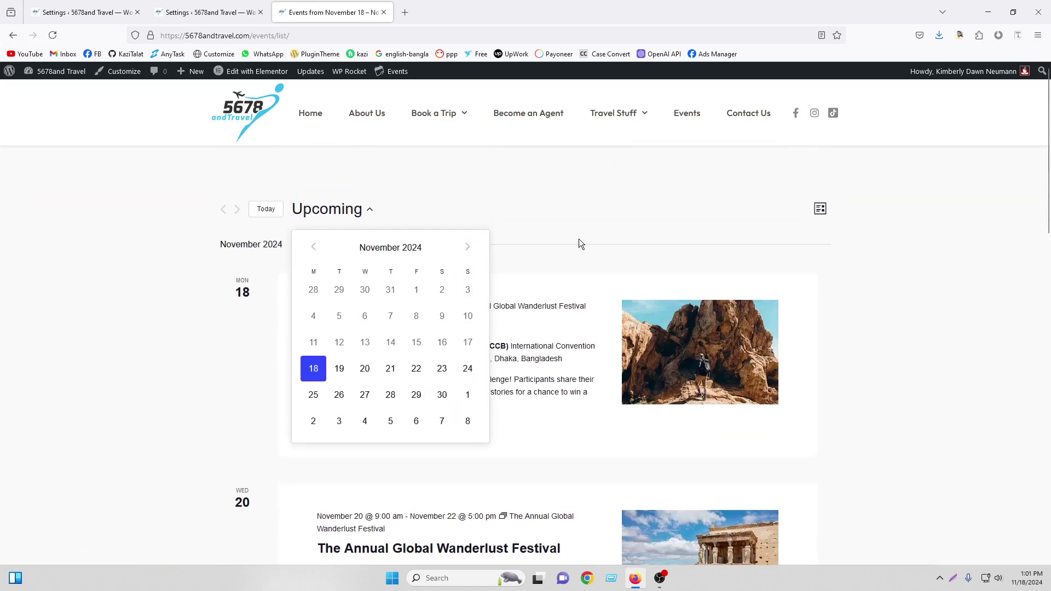
{"action": "left_click", "coordinate": [579, 241]}
{"action": "left_click", "coordinate": [249, 7]}
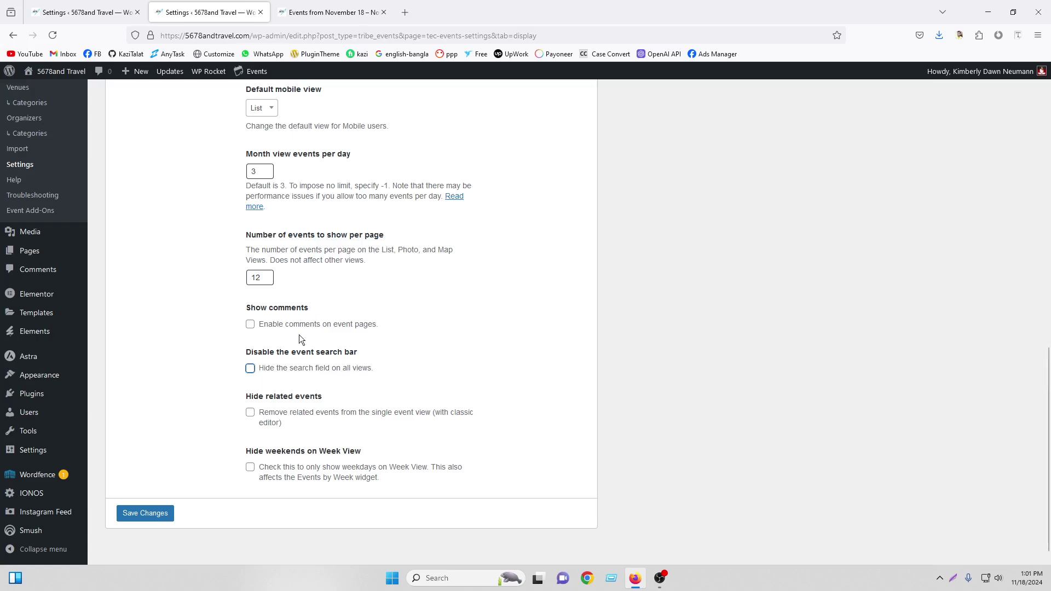
{"action": "left_click", "coordinate": [151, 518]}
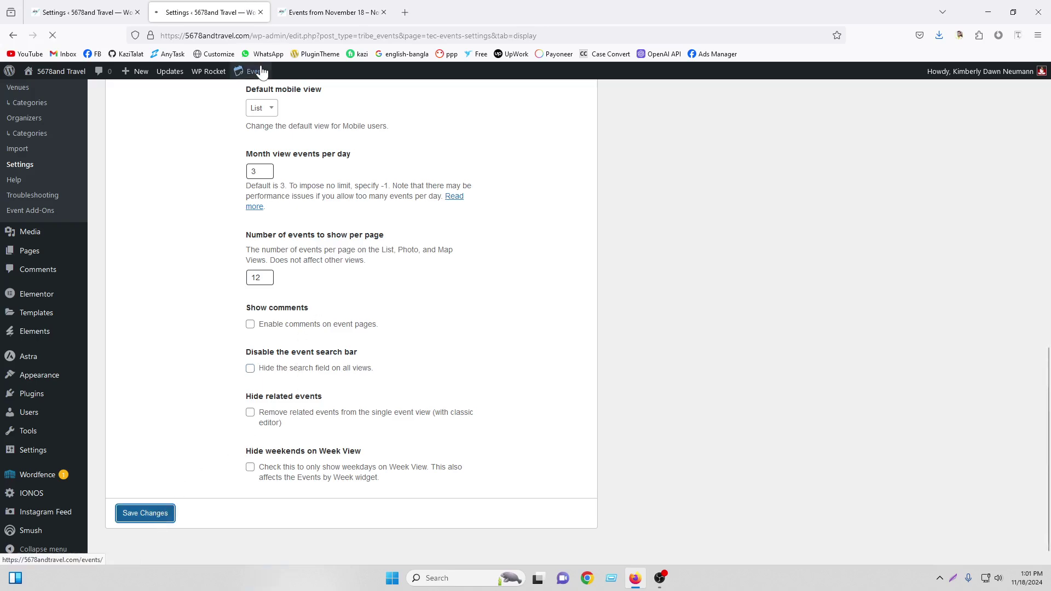
Open the admin Events list in a new tab
{"action": "mouse_move", "coordinate": [261, 71]}
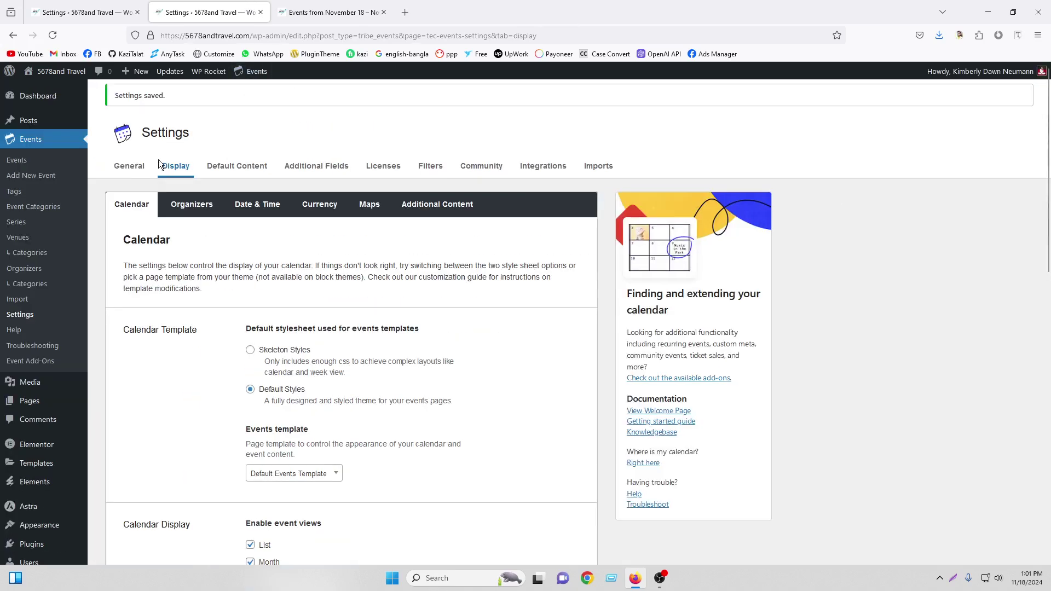
{"action": "right_click", "coordinate": [20, 160]}
{"action": "left_click", "coordinate": [60, 169]}
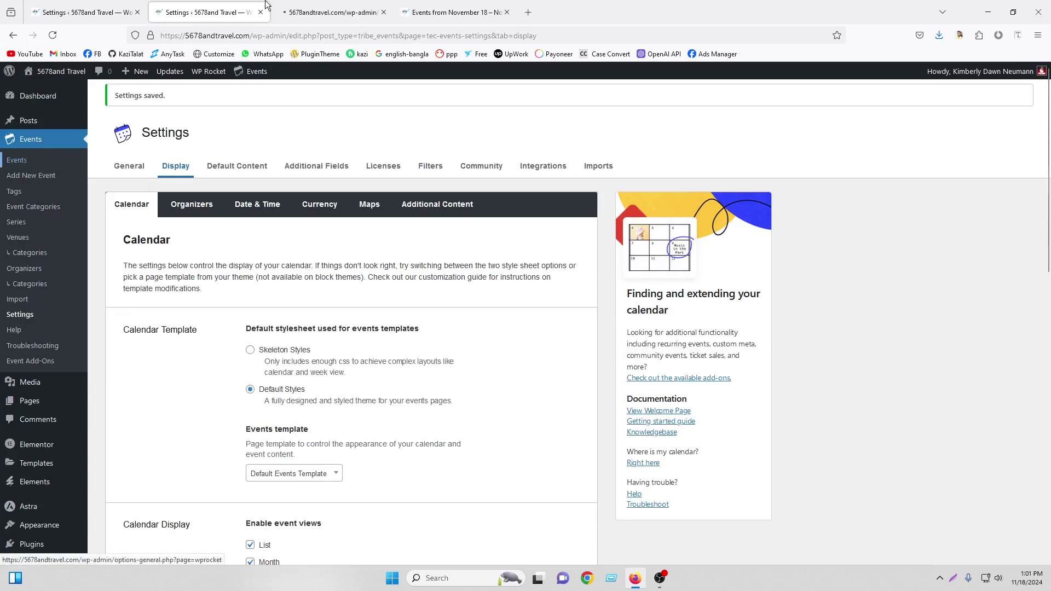
{"action": "left_click", "coordinate": [318, 12]}
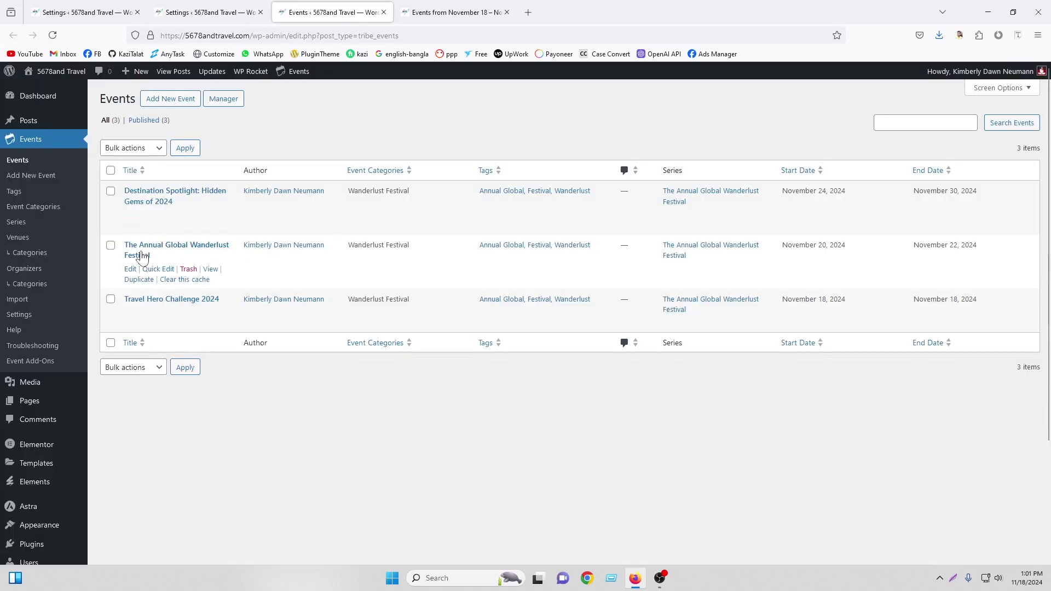
Make The Annual Global Wanderlust Festival recur weekly, every 4 weeks
{"action": "left_click", "coordinate": [130, 270]}
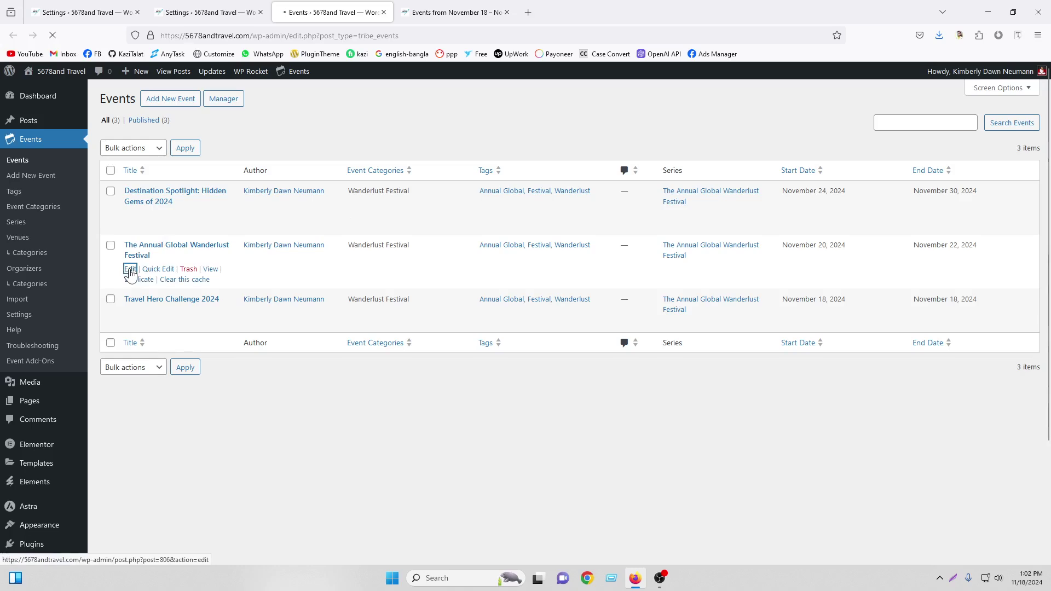
{"action": "scroll", "coordinate": [514, 298], "scroll_direction": "down", "scroll_amount": 6}
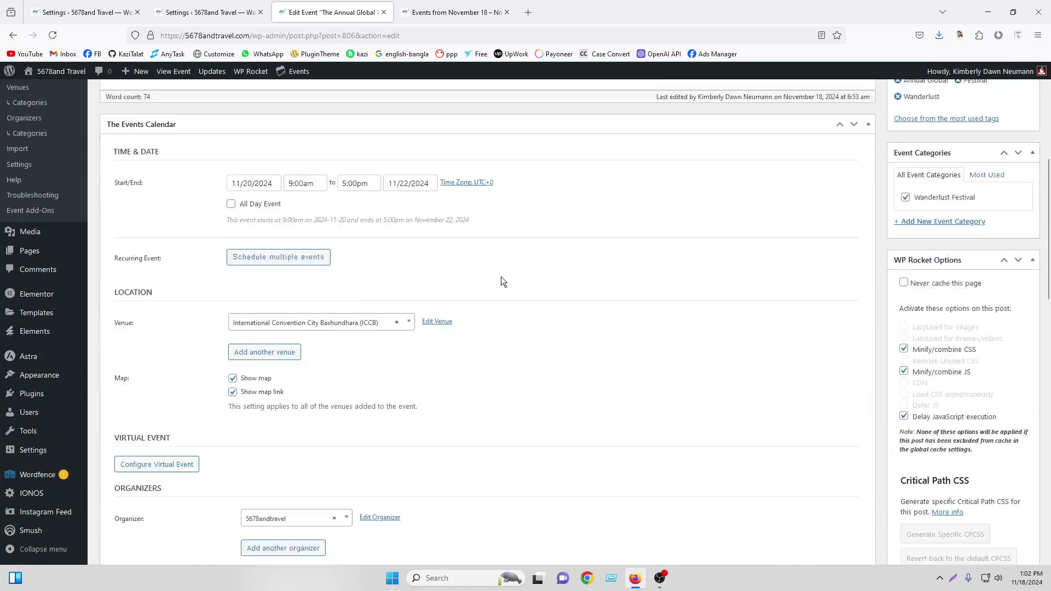
{"action": "left_click", "coordinate": [258, 176]}
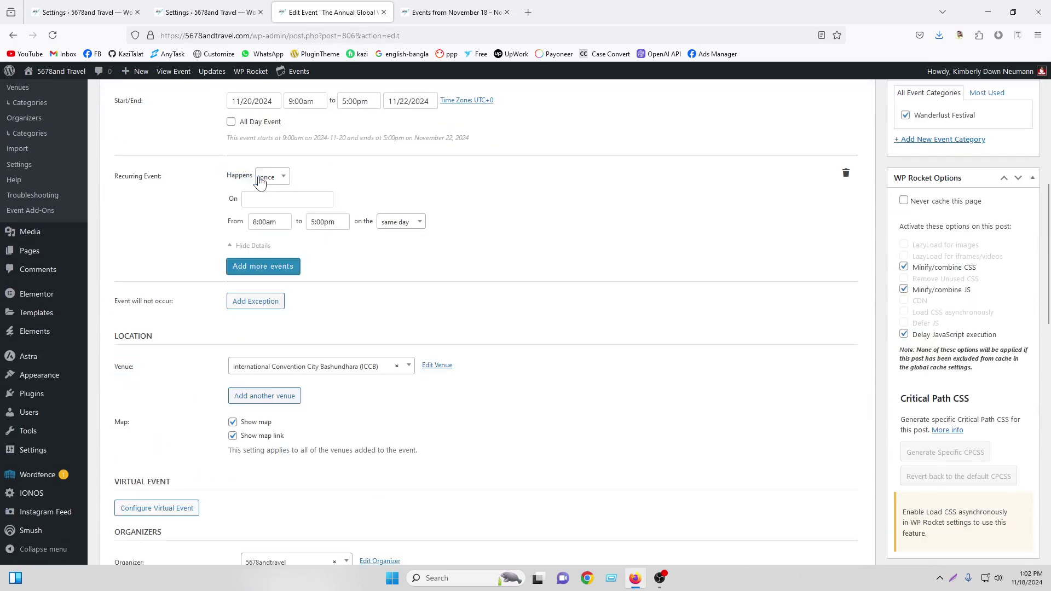
{"action": "left_click", "coordinate": [286, 182]}
{"action": "left_click", "coordinate": [267, 210]}
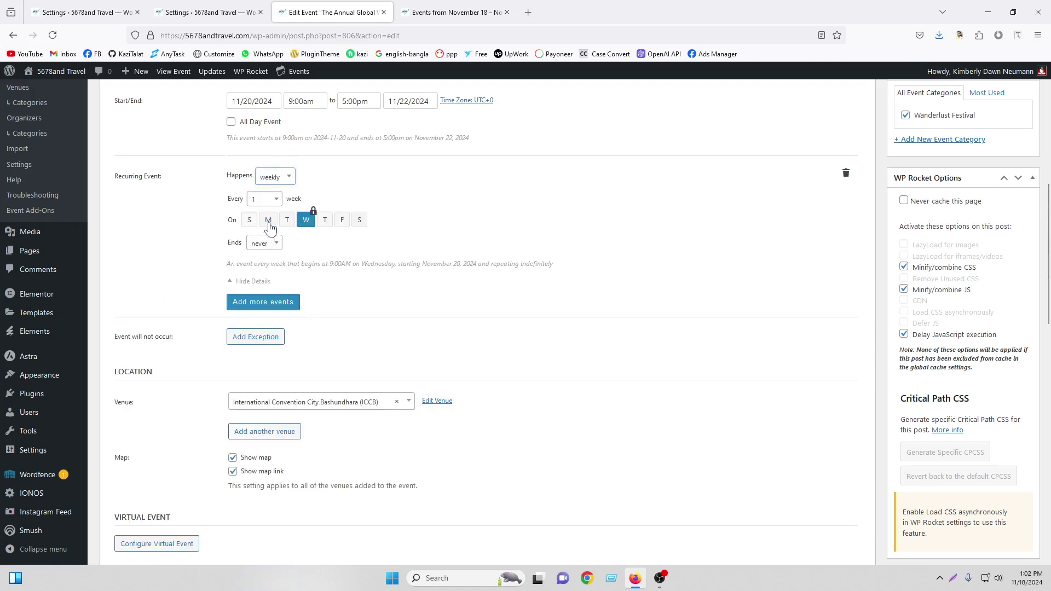
{"action": "left_click", "coordinate": [265, 200]}
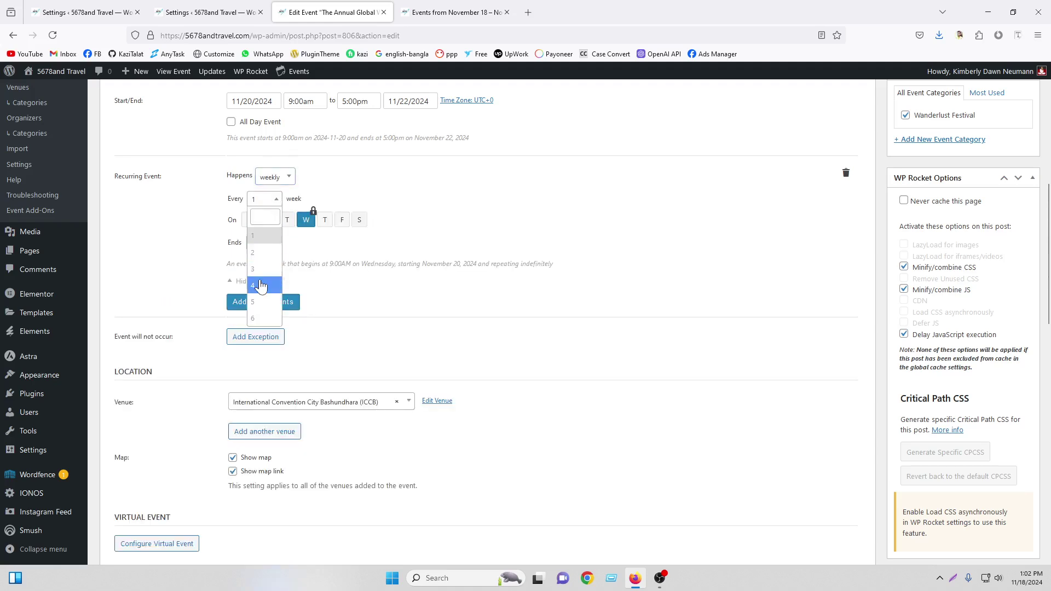
{"action": "left_click", "coordinate": [258, 286]}
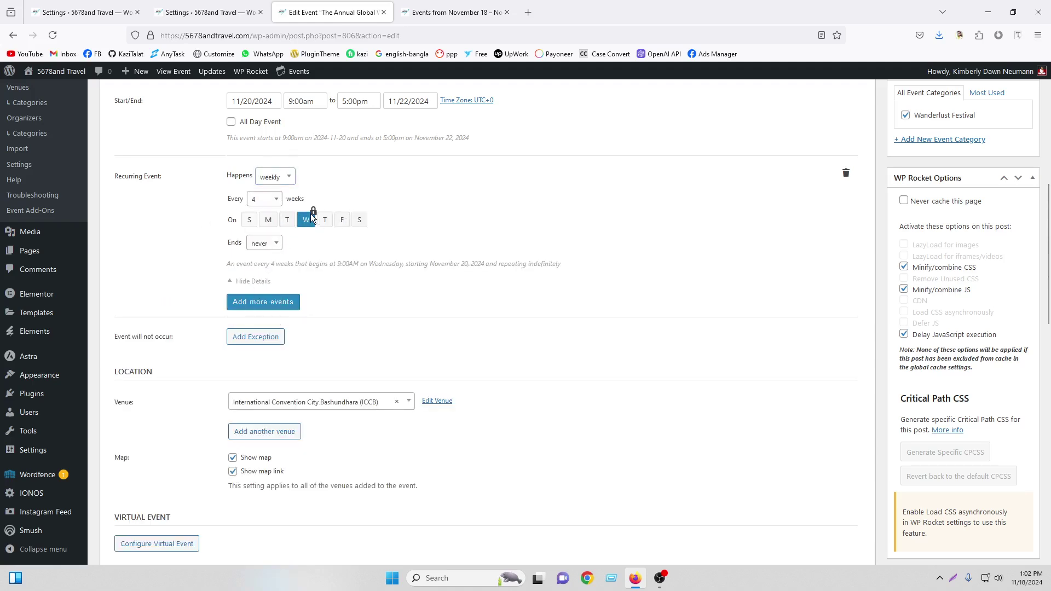
Add Saturday, end the recurrence on January 31, 2026, and update the event
{"action": "left_click", "coordinate": [361, 221]}
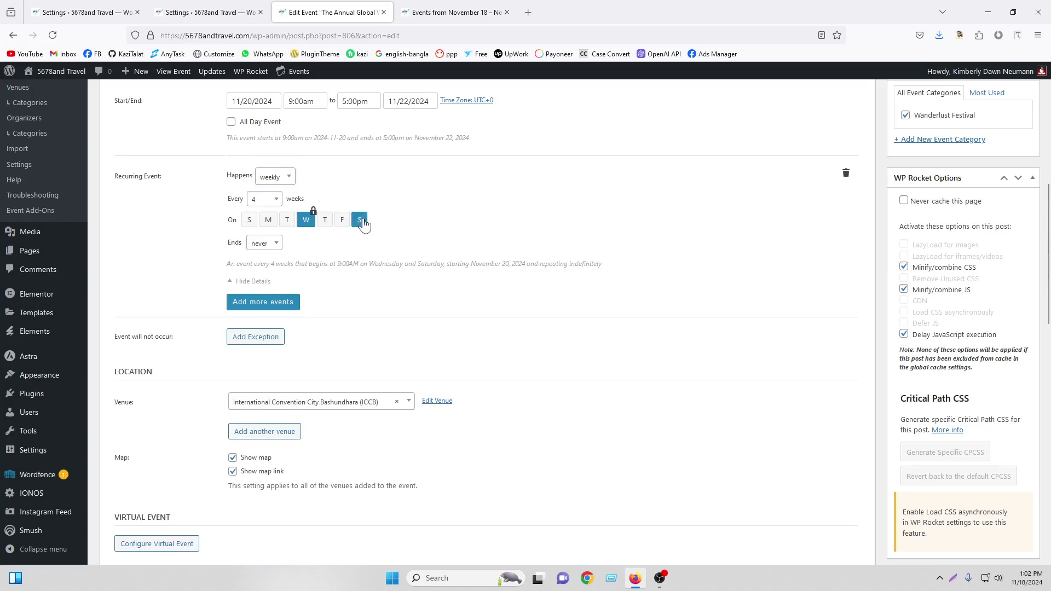
{"action": "left_click", "coordinate": [272, 242]}
{"action": "left_click", "coordinate": [265, 303]}
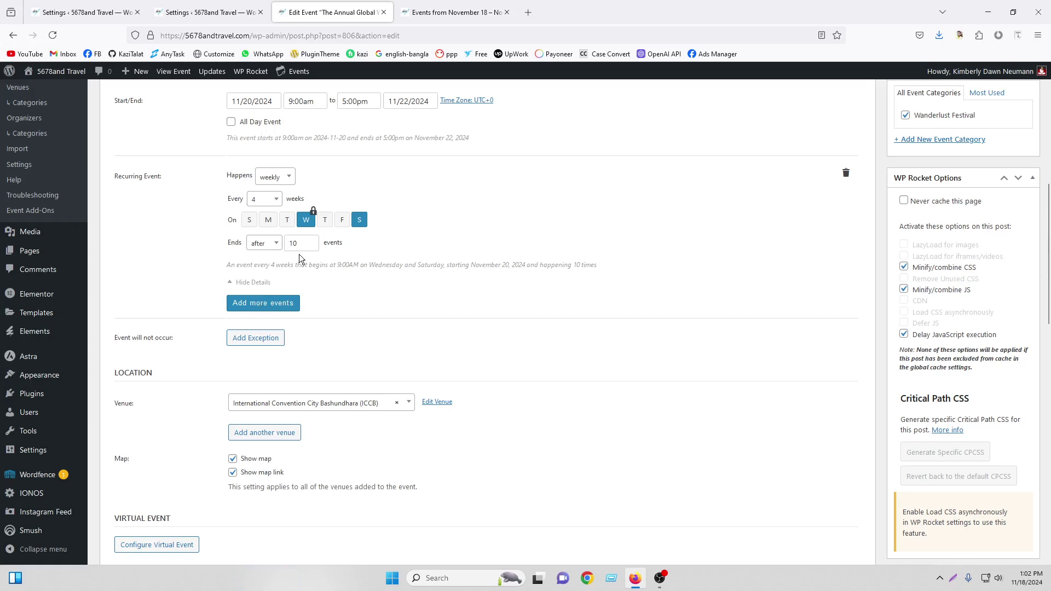
{"action": "left_click", "coordinate": [265, 245]}
{"action": "left_click", "coordinate": [266, 274]}
{"action": "left_click", "coordinate": [310, 244]}
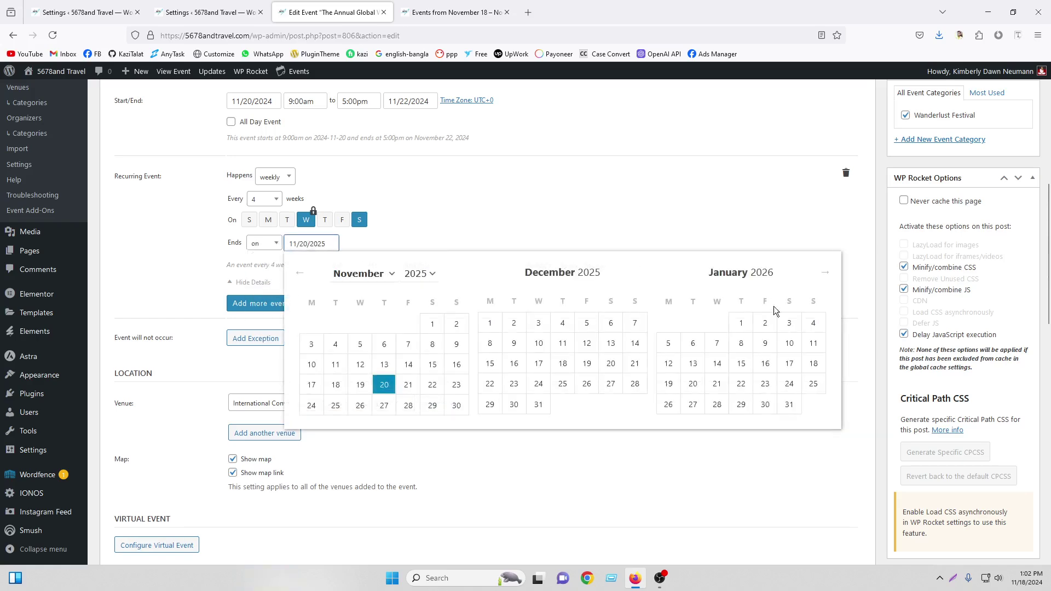
{"action": "left_click", "coordinate": [783, 408]}
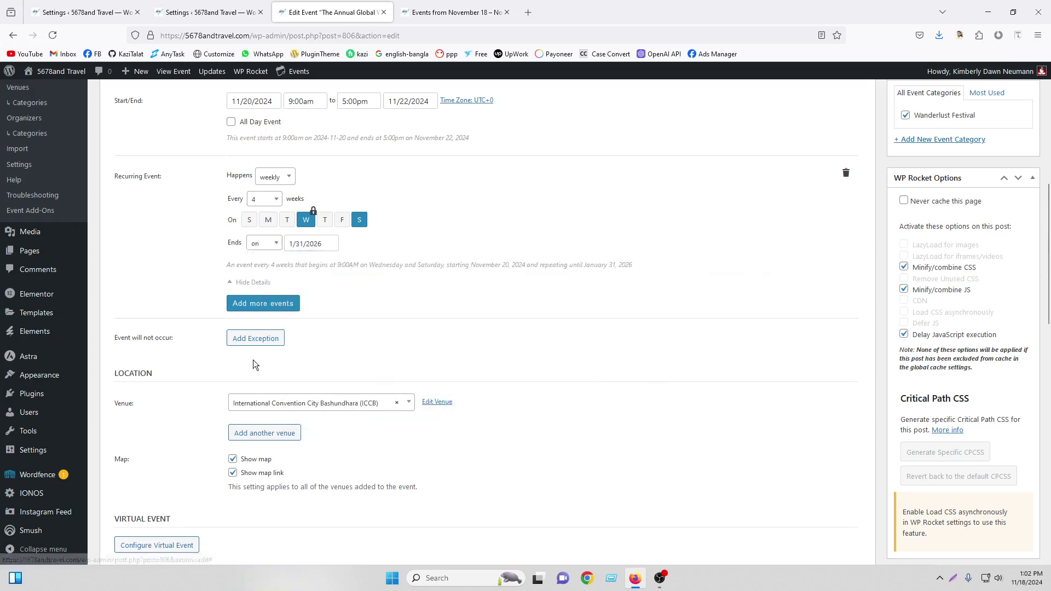
{"action": "scroll", "coordinate": [1034, 336], "scroll_direction": "up", "scroll_amount": 7}
{"action": "left_click", "coordinate": [1018, 290]}
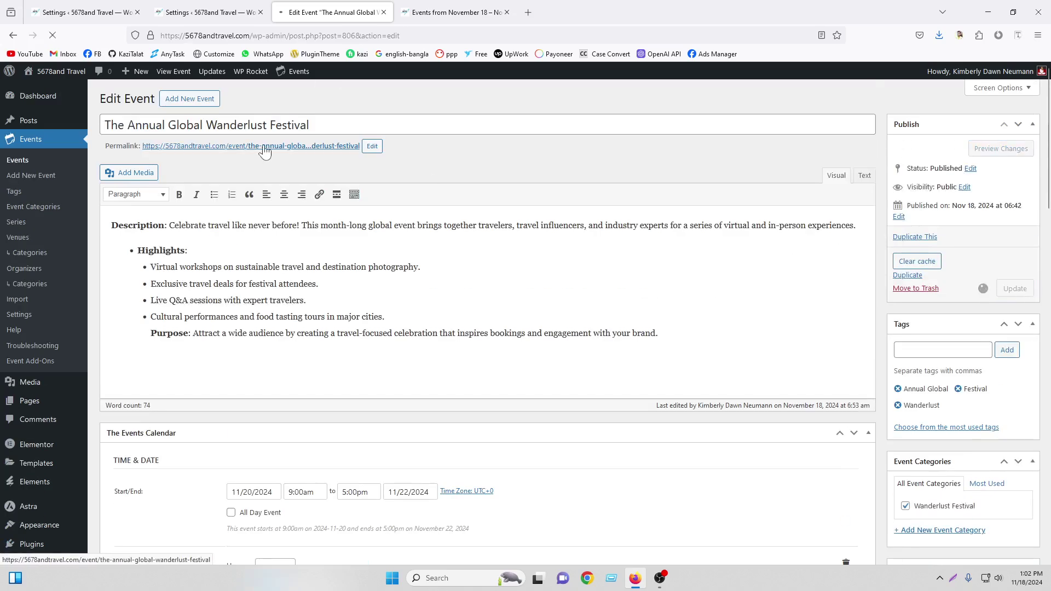
Reload the public events list and scroll through the new occurrences
{"action": "left_click", "coordinate": [438, 12]}
{"action": "left_click", "coordinate": [53, 36]}
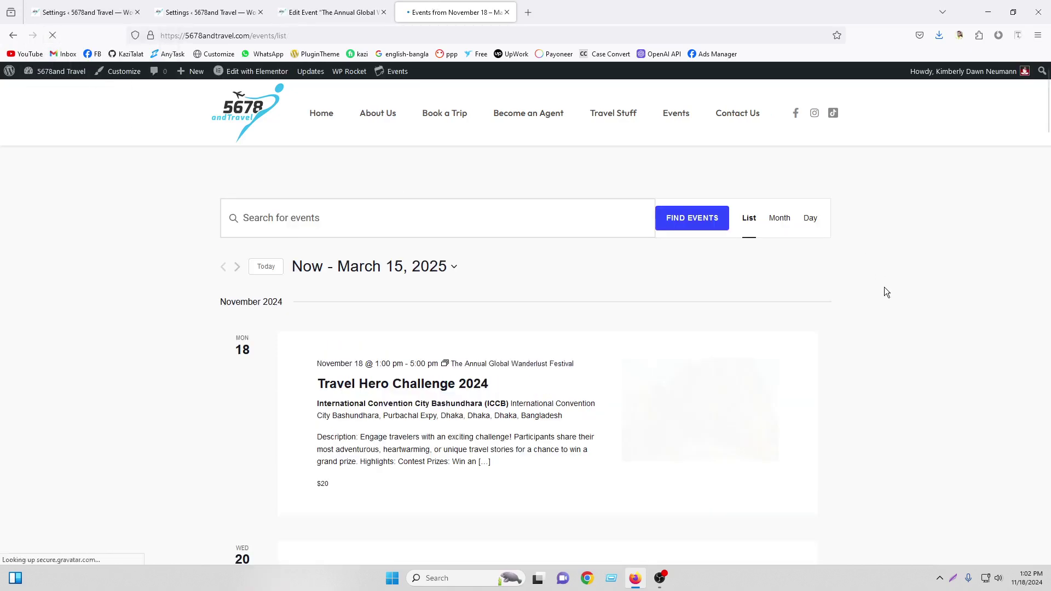
{"action": "scroll", "coordinate": [885, 287], "scroll_direction": "down", "scroll_amount": 6}
{"action": "scroll", "coordinate": [879, 290], "scroll_direction": "down", "scroll_amount": 20}
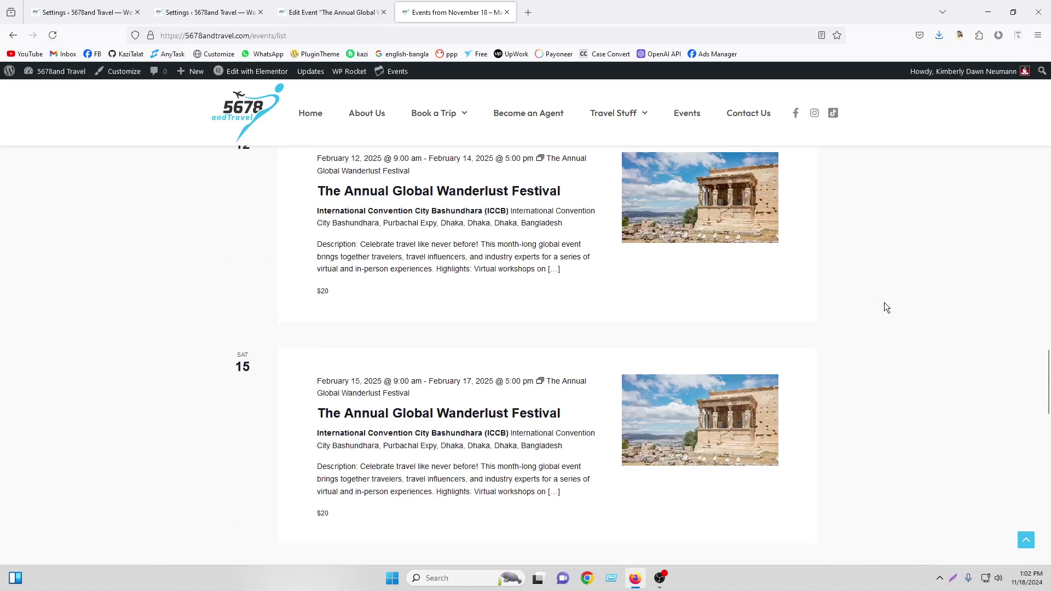
Open the March 15, 2025 festival occurrence and scroll through its details
{"action": "left_click", "coordinate": [418, 241]}
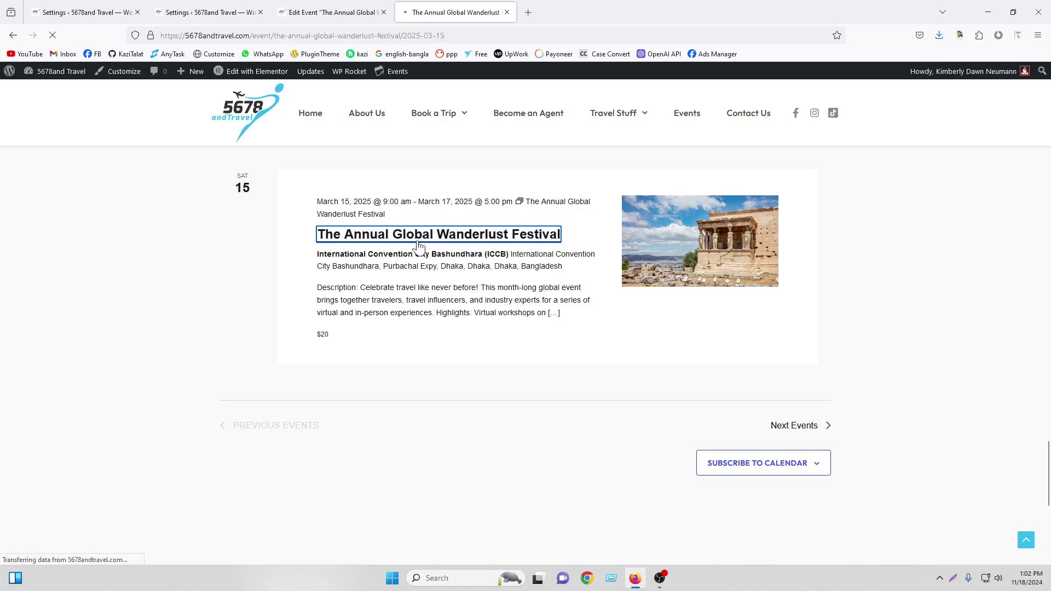
{"action": "scroll", "coordinate": [416, 242], "scroll_direction": "down", "scroll_amount": 10}
{"action": "scroll", "coordinate": [416, 245], "scroll_direction": "down", "scroll_amount": 9}
{"action": "scroll", "coordinate": [416, 246], "scroll_direction": "up", "scroll_amount": 7}
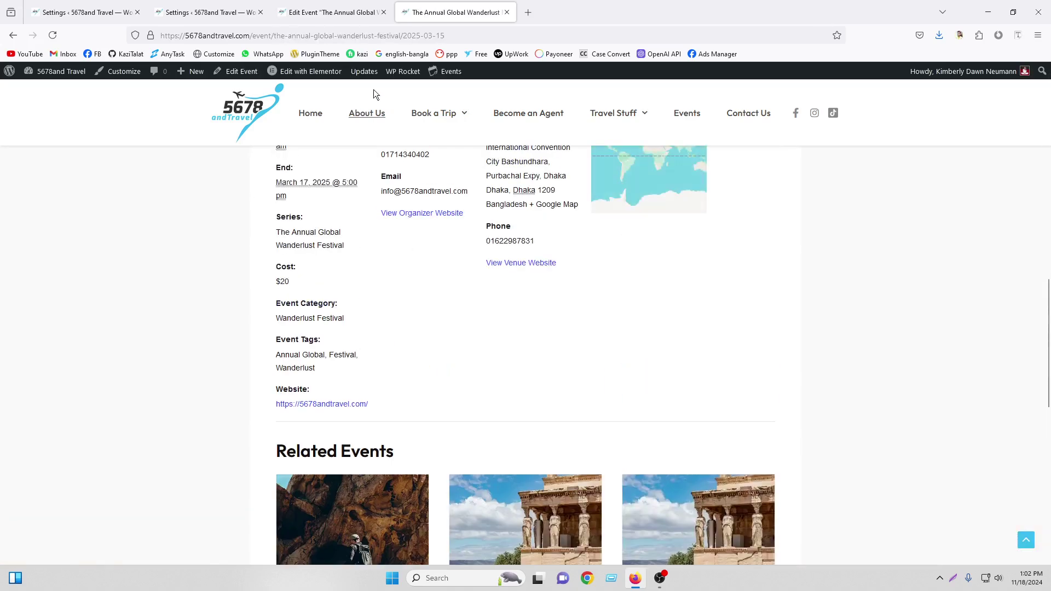
Close the event editor and compare the display settings with the festival's public page
{"action": "left_click", "coordinate": [385, 12]}
{"action": "scroll", "coordinate": [356, 241], "scroll_direction": "down", "scroll_amount": 2}
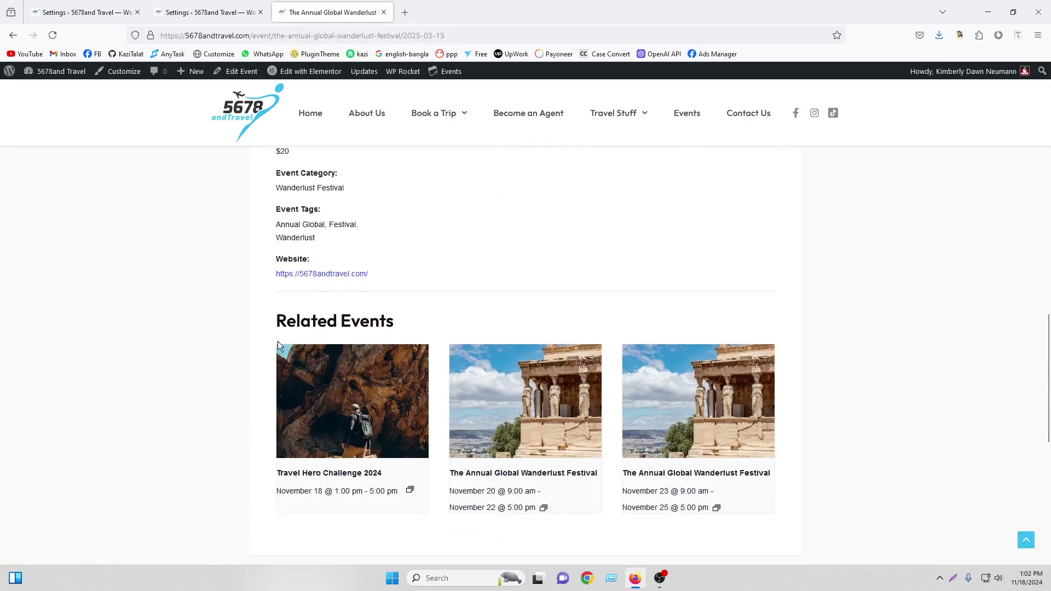
{"action": "left_click", "coordinate": [269, 7]}
{"action": "scroll", "coordinate": [405, 268], "scroll_direction": "down", "scroll_amount": 10}
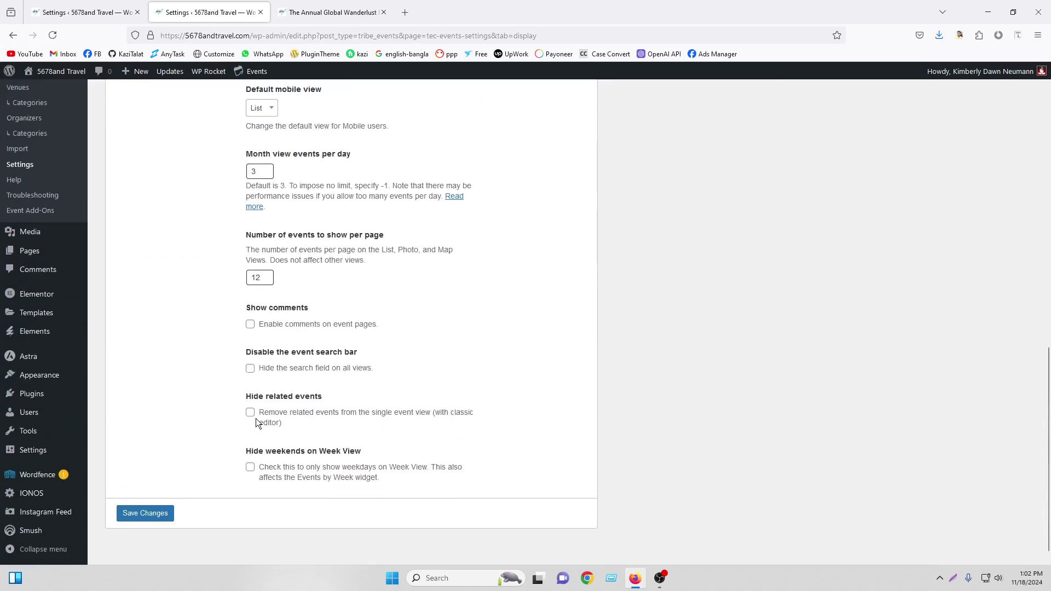
{"action": "left_click", "coordinate": [344, 7]}
{"action": "scroll", "coordinate": [606, 281], "scroll_direction": "down", "scroll_amount": 2}
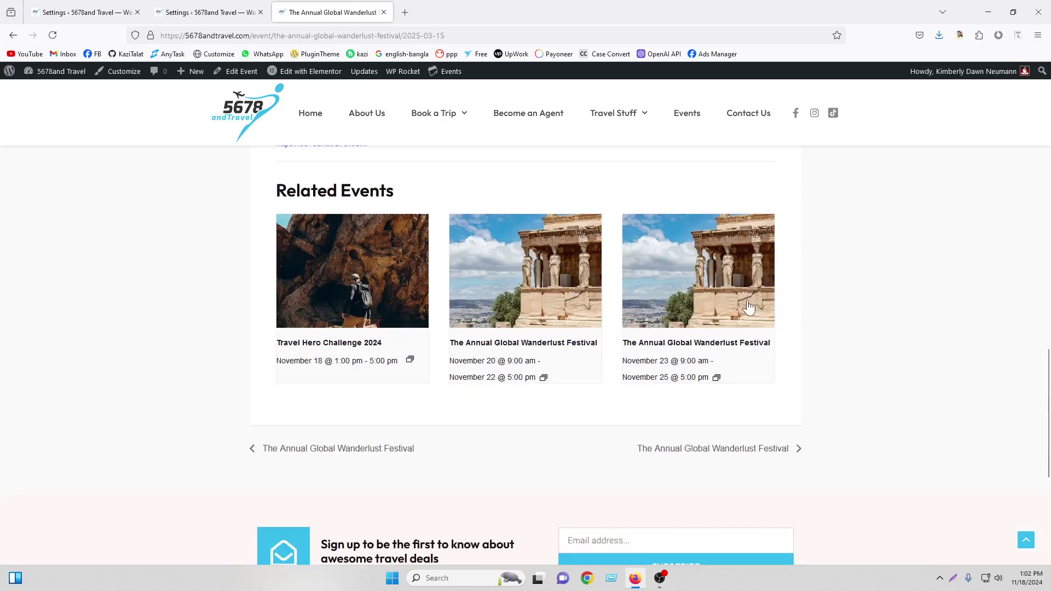
Open the admin Events list in a new tab from the display settings
{"action": "left_click", "coordinate": [208, 12]}
{"action": "scroll", "coordinate": [93, 211], "scroll_direction": "up", "scroll_amount": 3}
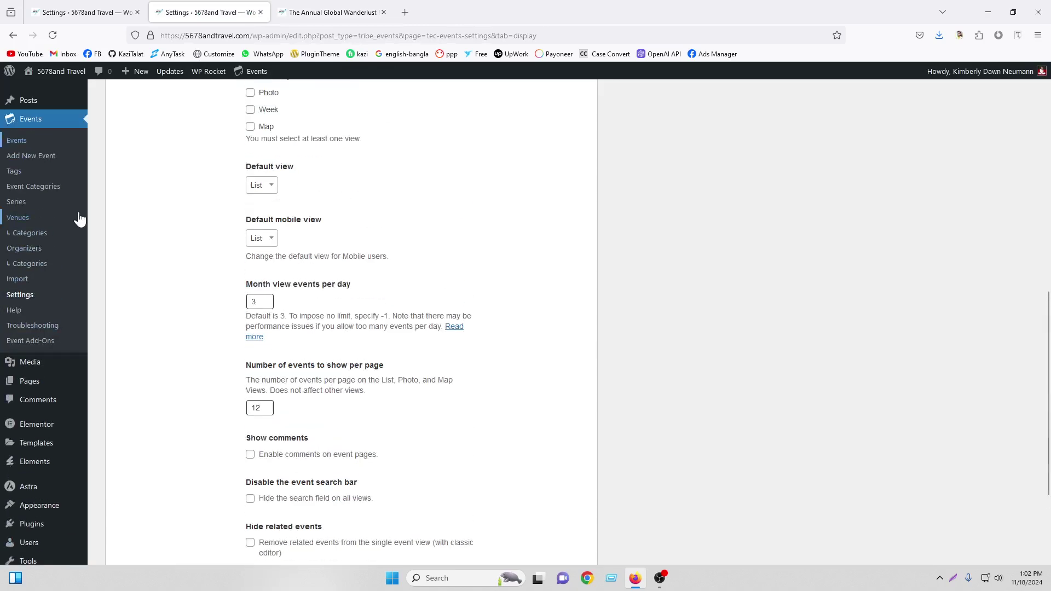
{"action": "right_click", "coordinate": [22, 140]}
{"action": "left_click", "coordinate": [49, 148]}
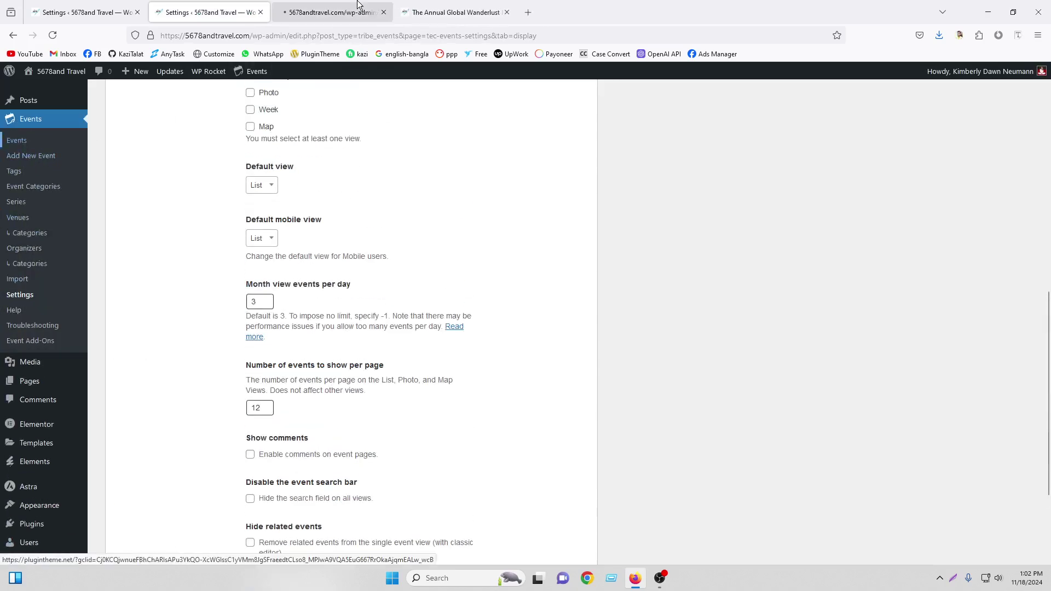
{"action": "left_click", "coordinate": [360, 5]}
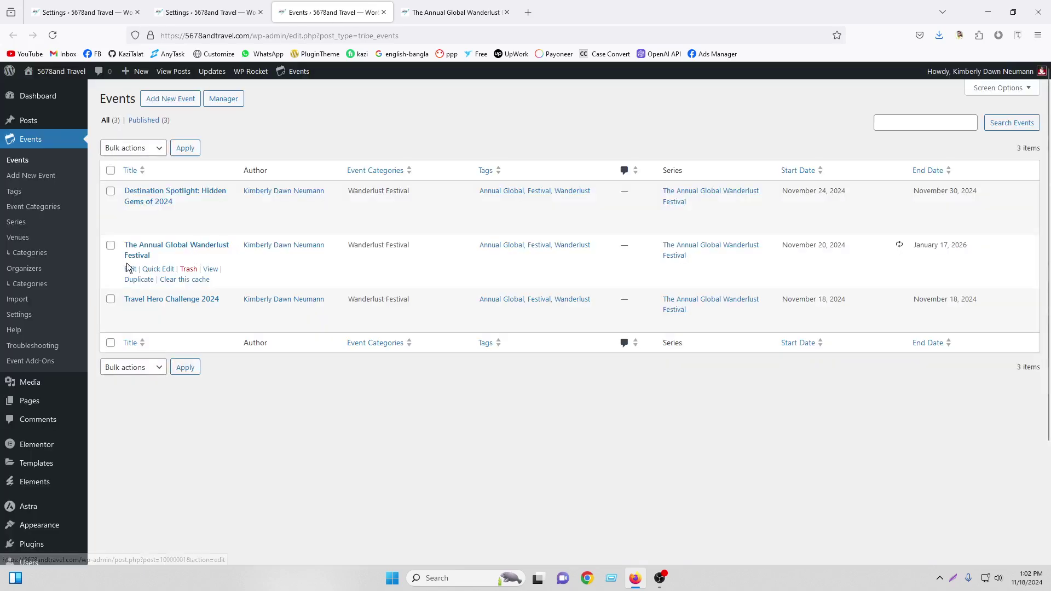
Delete the recurrence rule from The Annual Global Wanderlust Festival
{"action": "left_click", "coordinate": [130, 269]}
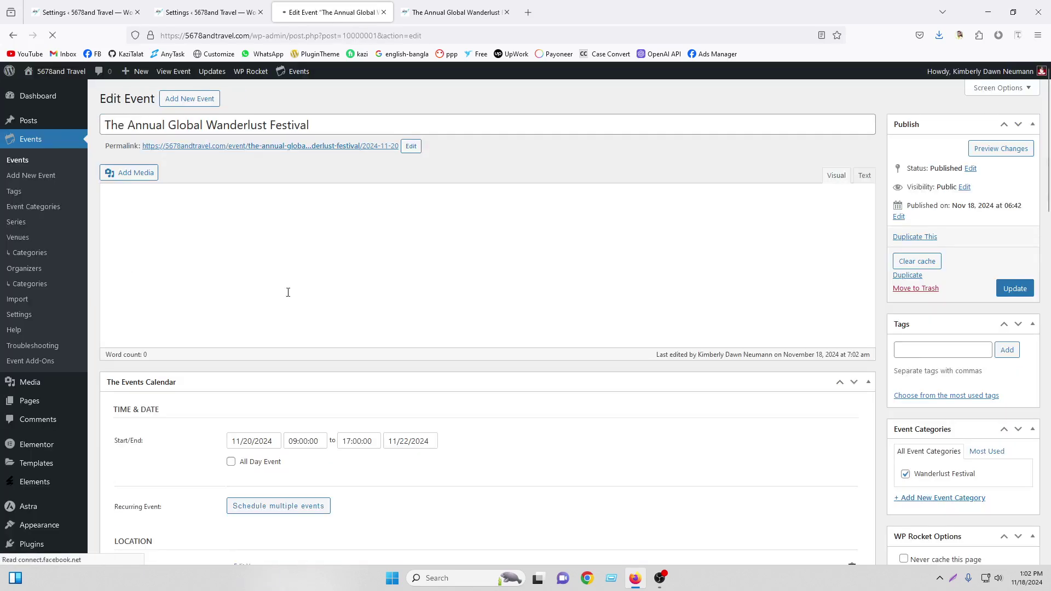
{"action": "scroll", "coordinate": [645, 265], "scroll_direction": "down", "scroll_amount": 5}
{"action": "scroll", "coordinate": [317, 292], "scroll_direction": "up", "scroll_amount": 2}
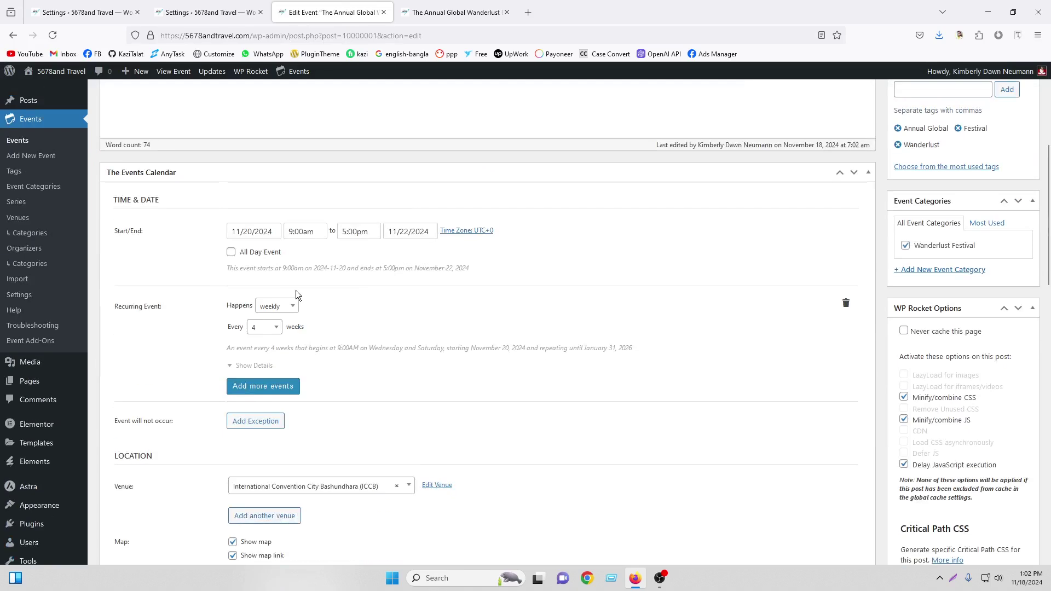
{"action": "left_click", "coordinate": [846, 303]}
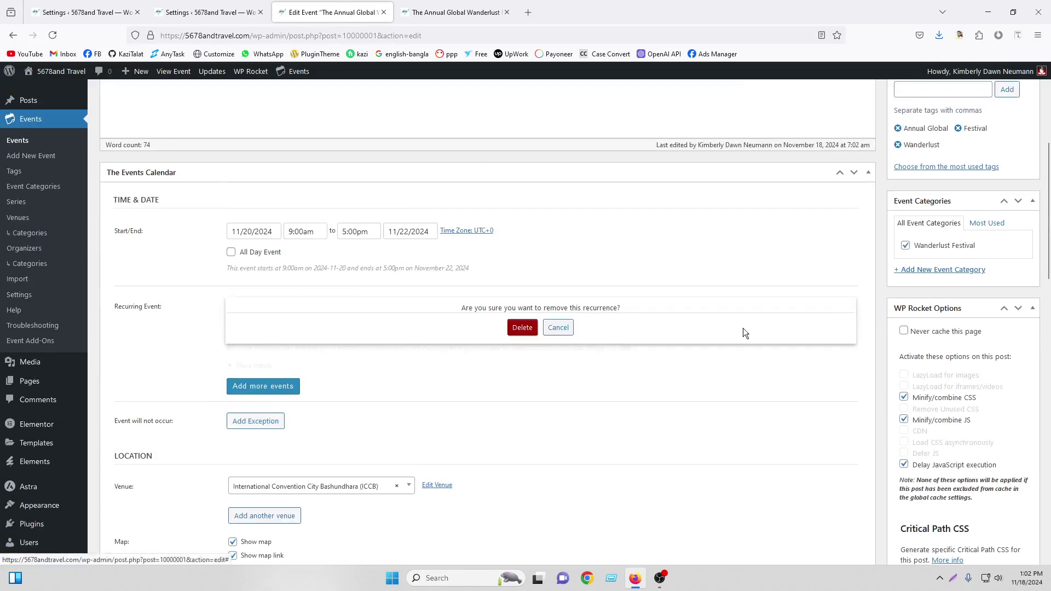
{"action": "left_click", "coordinate": [523, 327]}
Update the event for all events, then close the editor
{"action": "scroll", "coordinate": [1000, 294], "scroll_direction": "up", "scroll_amount": 1}
{"action": "scroll", "coordinate": [1000, 295], "scroll_direction": "up", "scroll_amount": 4}
{"action": "left_click", "coordinate": [1016, 289]}
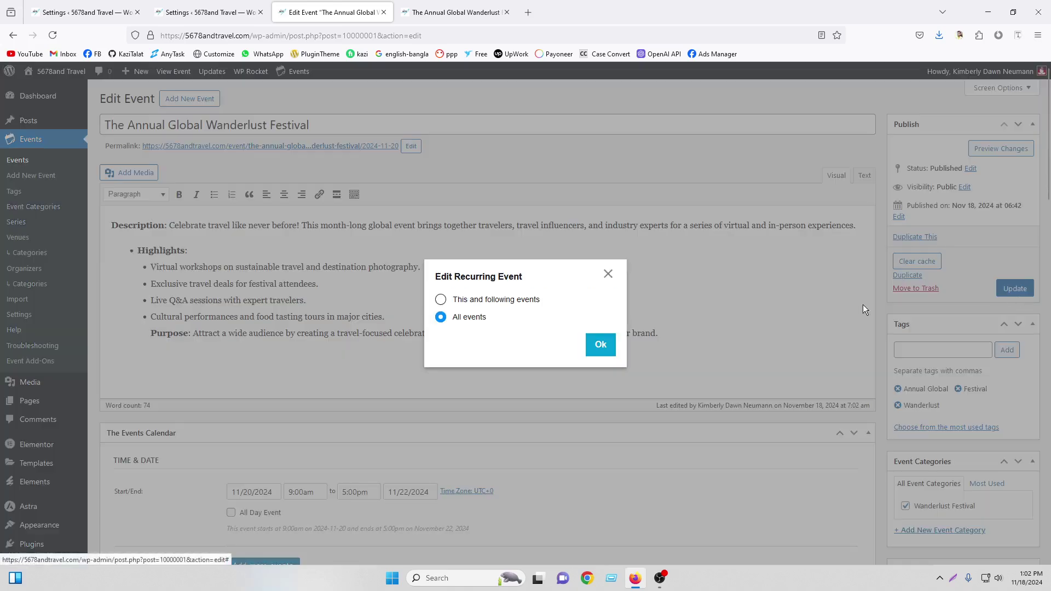
{"action": "left_click", "coordinate": [607, 351]}
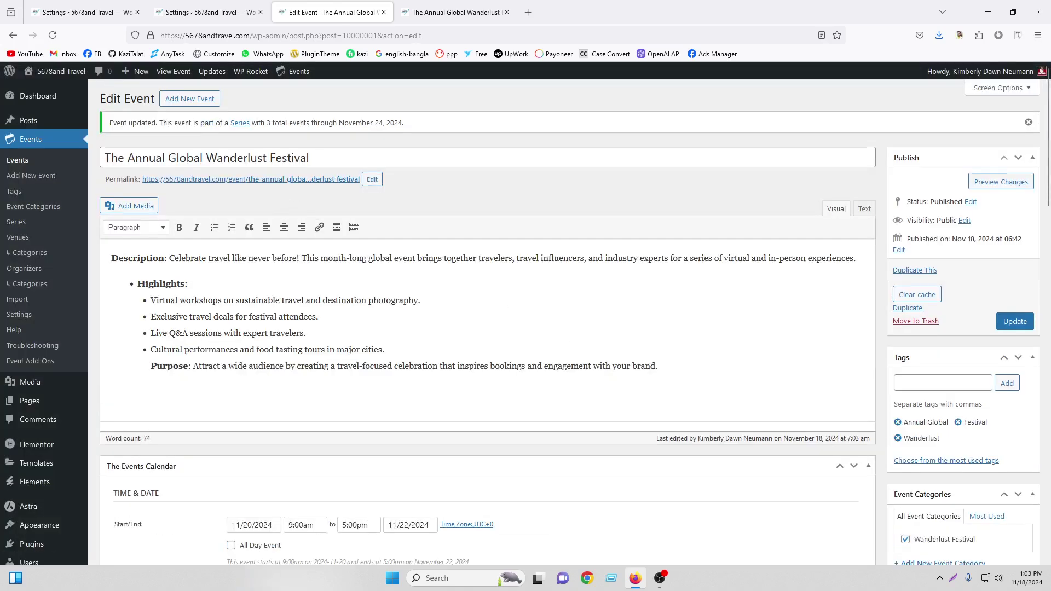
{"action": "left_click", "coordinate": [1015, 322]}
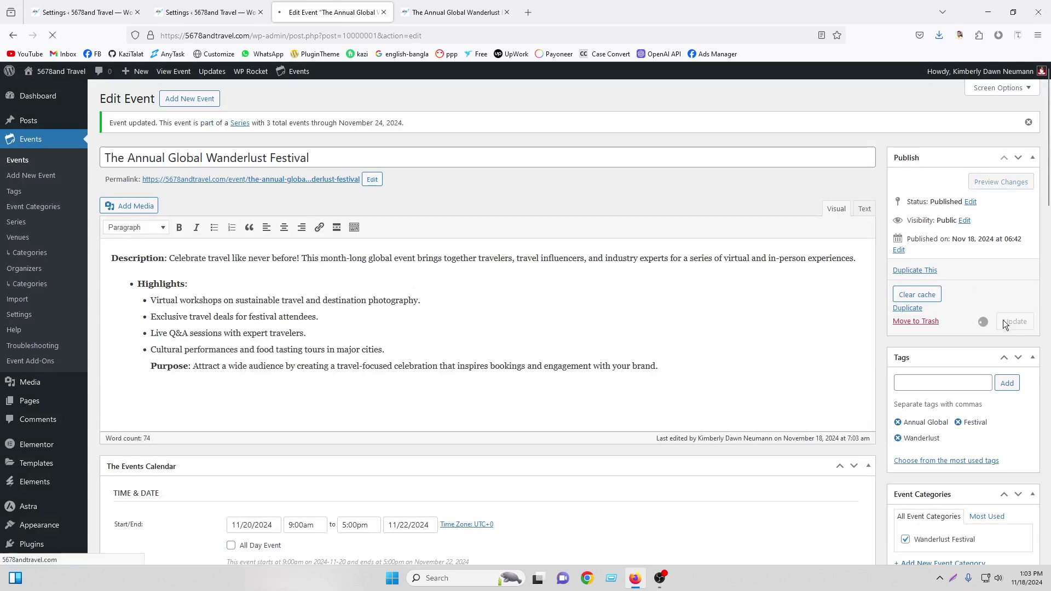
{"action": "left_click", "coordinate": [384, 12]}
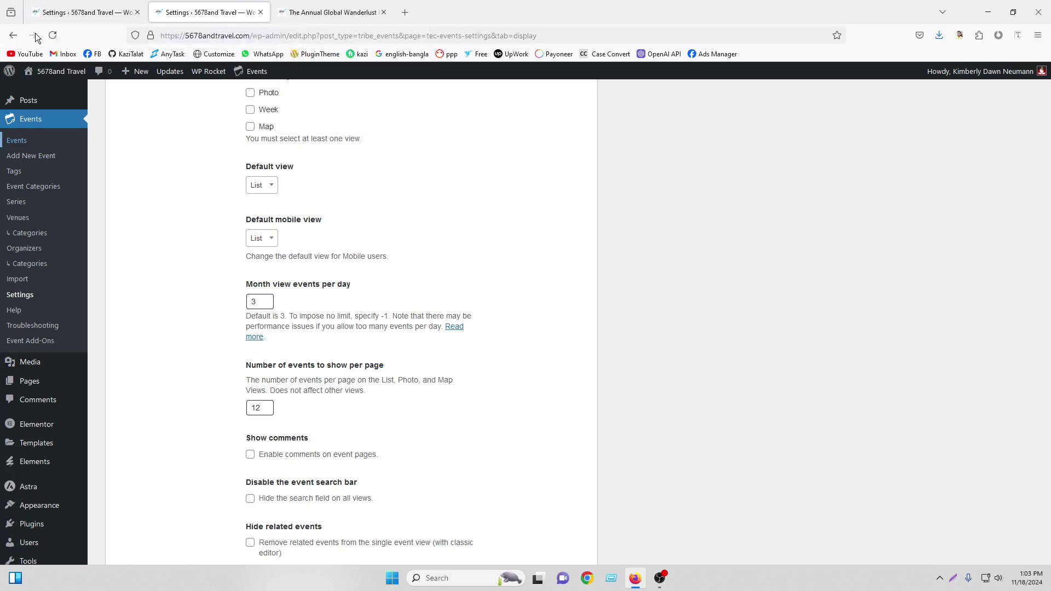
Reload the settings, review the Organizers display options, and return to the festival's public page
{"action": "left_click", "coordinate": [51, 35]}
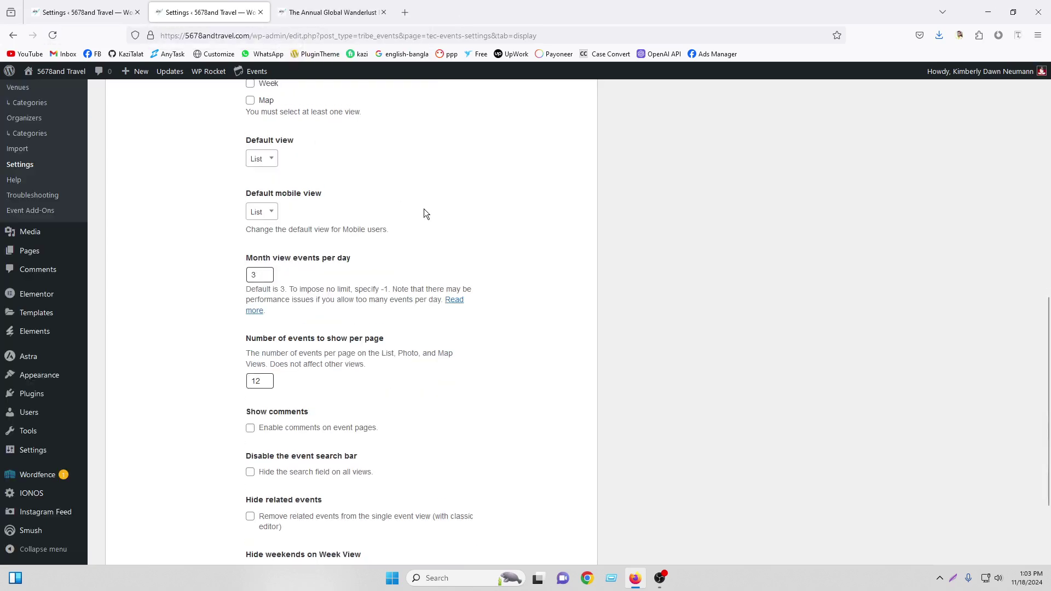
{"action": "scroll", "coordinate": [262, 217], "scroll_direction": "down", "scroll_amount": 3}
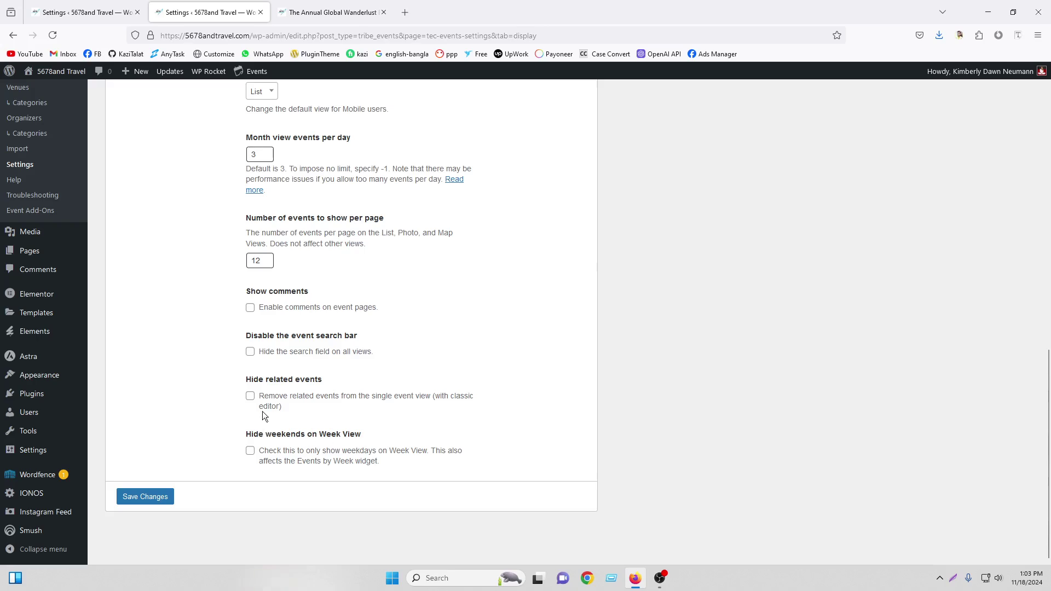
{"action": "scroll", "coordinate": [352, 327], "scroll_direction": "up", "scroll_amount": 10}
{"action": "left_click", "coordinate": [177, 181]}
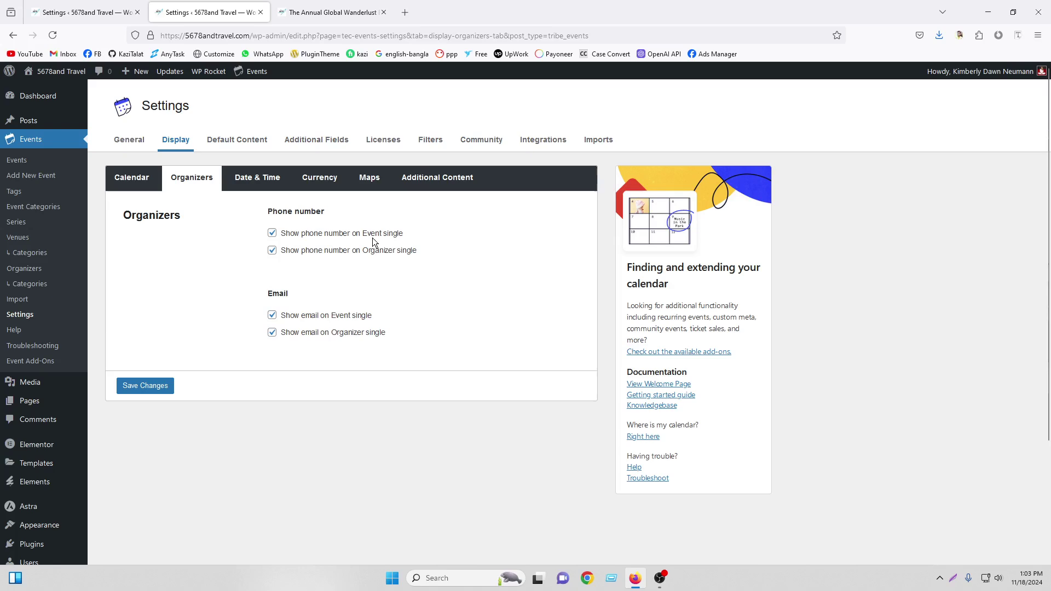
{"action": "key", "text": "ctrl+Tab"}
Highlight the current event's title and its 2025 dates, including the 17 end date
{"action": "scroll", "coordinate": [361, 321], "scroll_direction": "up", "scroll_amount": 7}
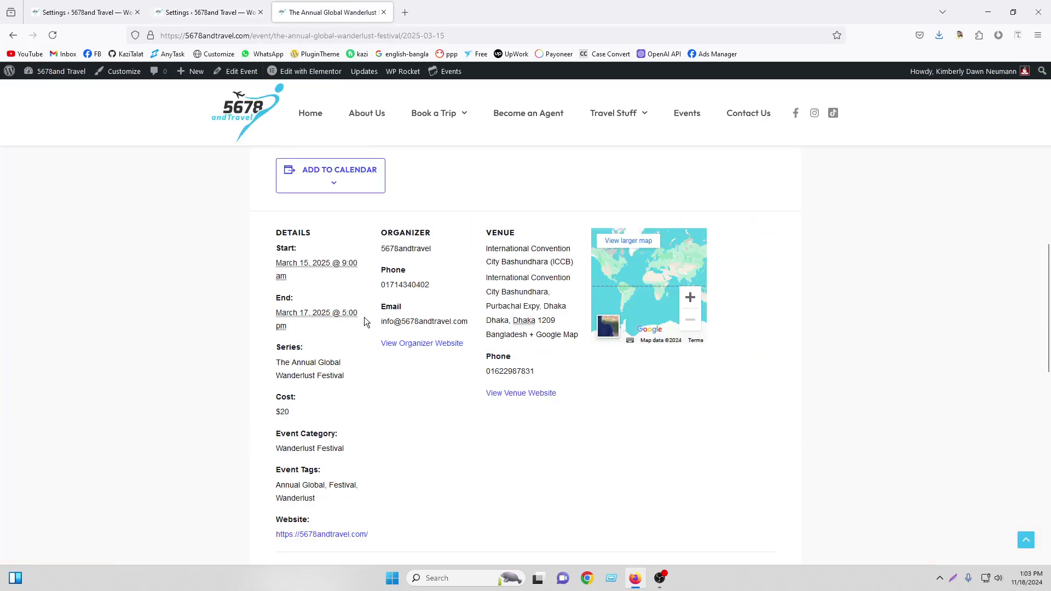
{"action": "scroll", "coordinate": [329, 464], "scroll_direction": "up", "scroll_amount": 10}
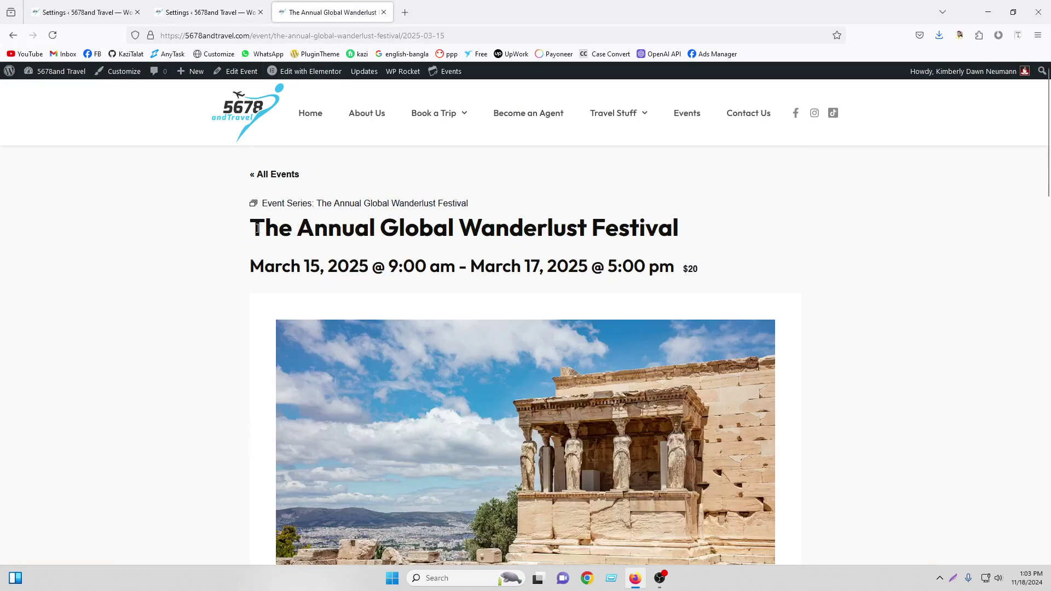
{"action": "left_click_drag", "start_coordinate": [258, 229], "coordinate": [706, 242]}
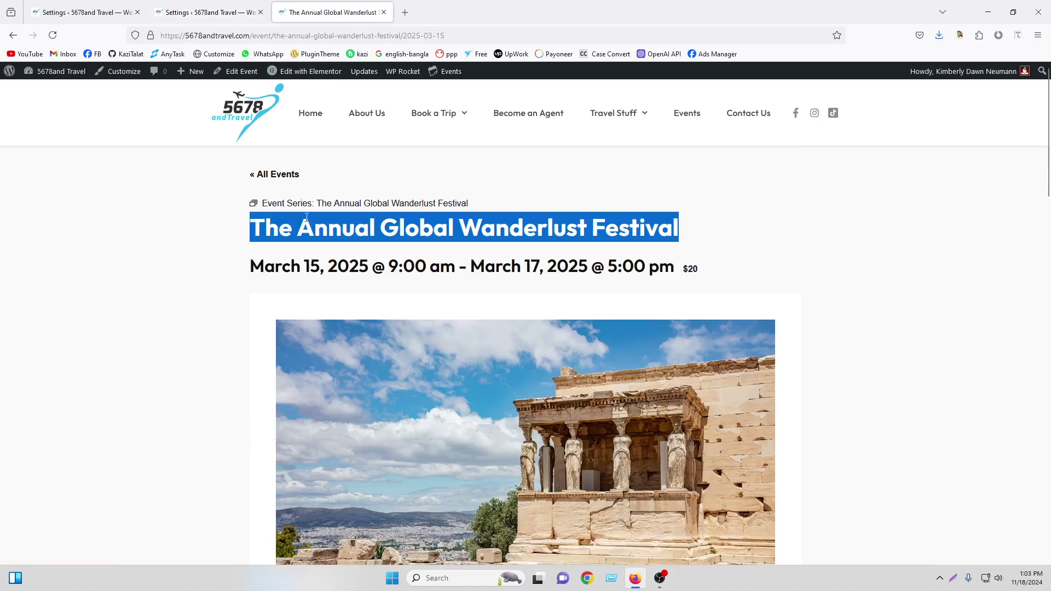
{"action": "left_click_drag", "start_coordinate": [321, 204], "coordinate": [529, 205]}
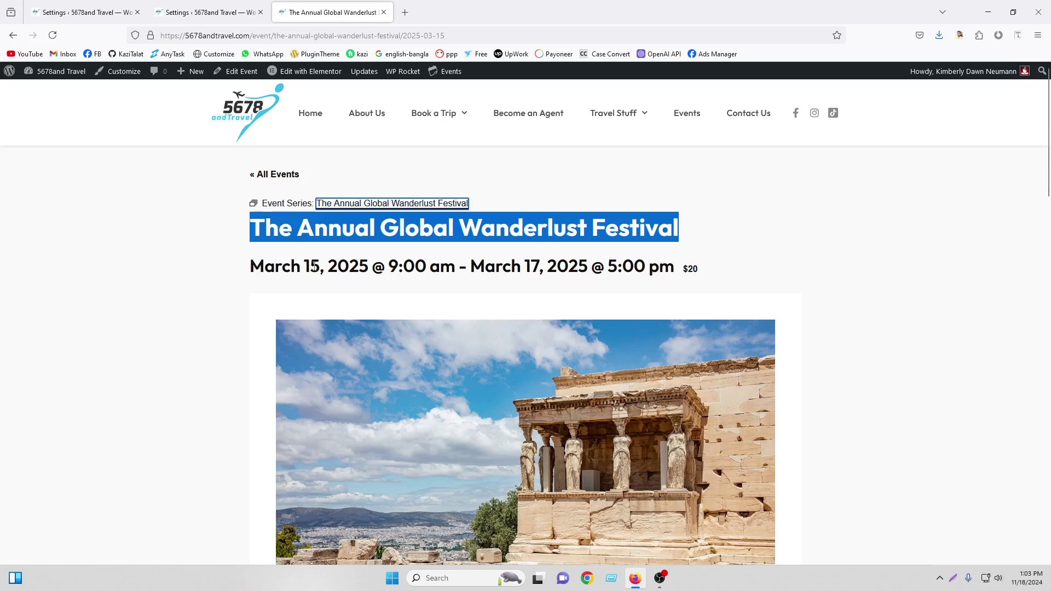
{"action": "left_click_drag", "start_coordinate": [329, 268], "coordinate": [439, 268]}
{"action": "left_click_drag", "start_coordinate": [524, 267], "coordinate": [587, 268]}
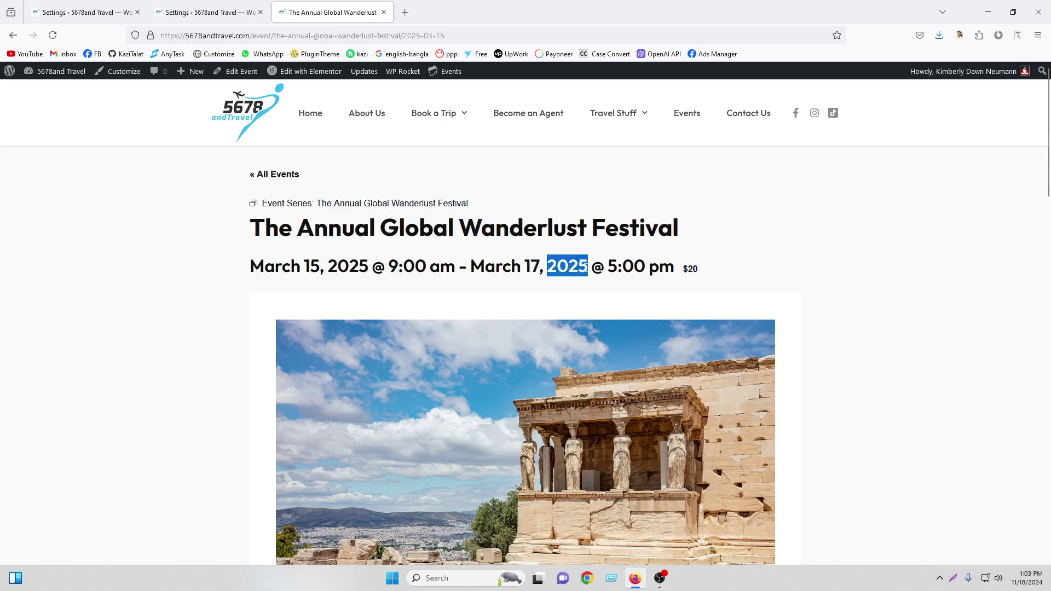
Open The Annual Global Wanderlust Festival from the Events listing and check its 9:00 am start and $20 price
{"action": "left_click", "coordinate": [689, 115]}
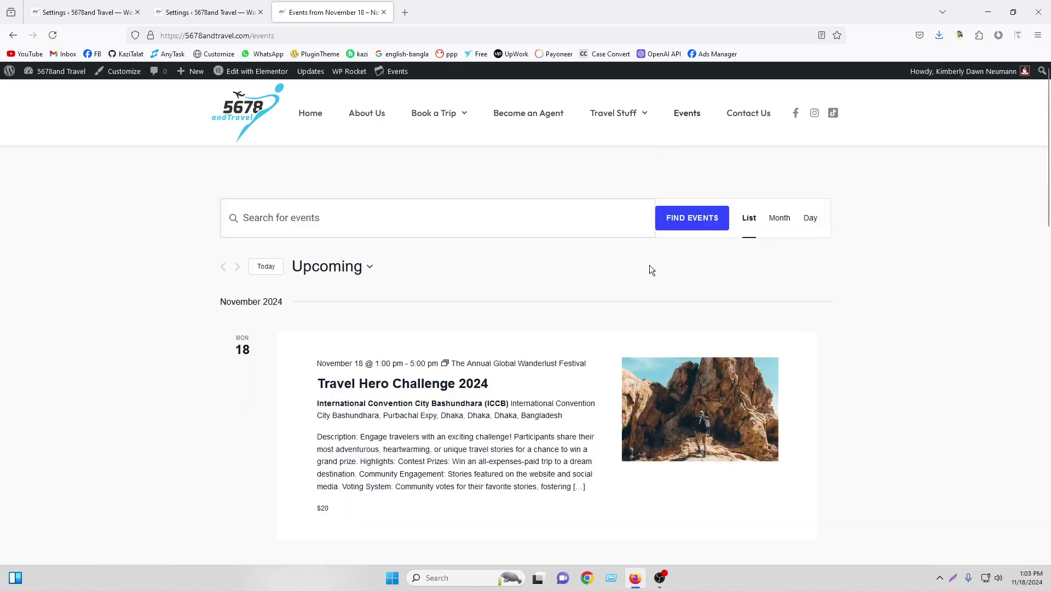
{"action": "scroll", "coordinate": [650, 268], "scroll_direction": "down", "scroll_amount": 7}
{"action": "left_click", "coordinate": [432, 241]}
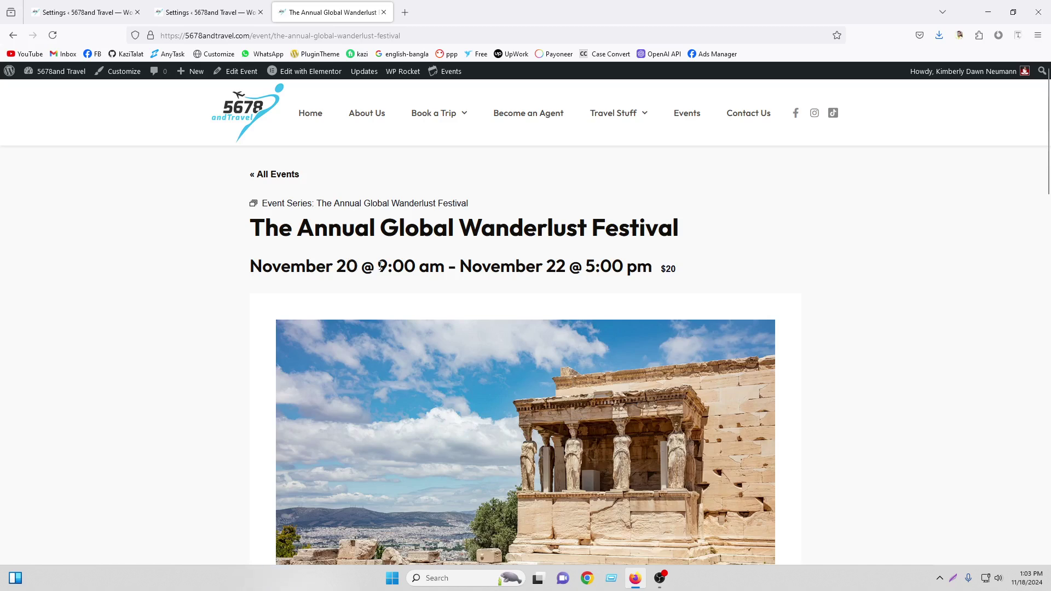
{"action": "left_click_drag", "start_coordinate": [379, 266], "coordinate": [445, 266]}
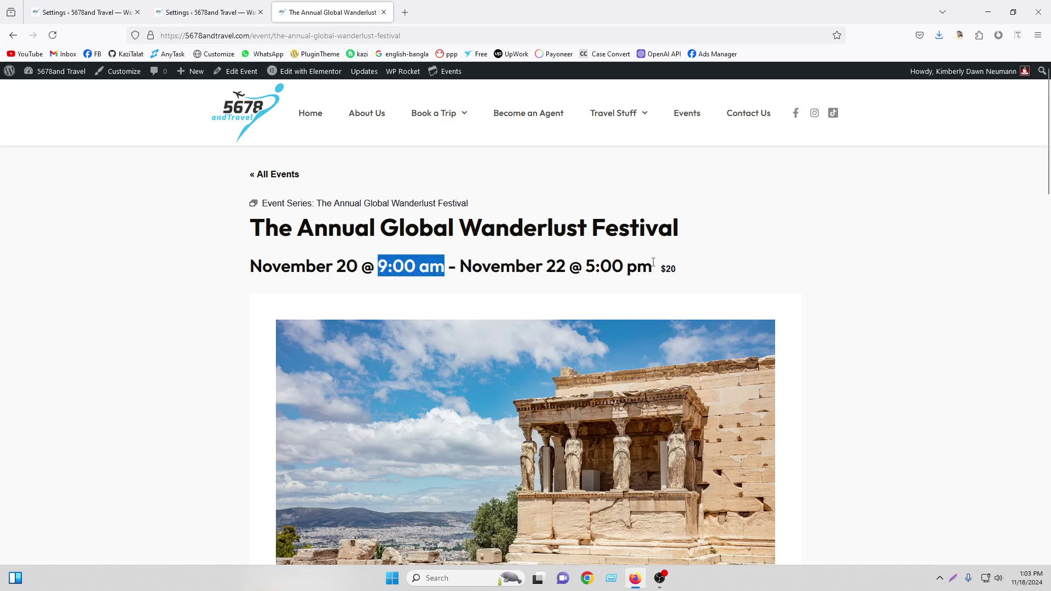
{"action": "left_click_drag", "start_coordinate": [665, 269], "coordinate": [678, 272]}
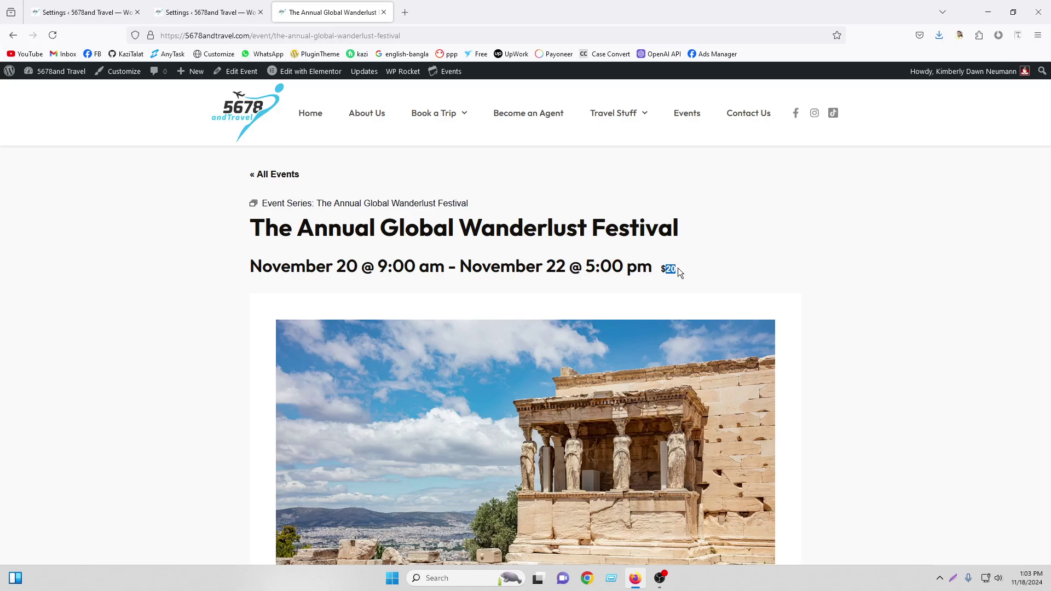
Read the festival description and reveal the Google Calendar, iCalendar, Outlook 365 and Outlook Live export options
{"action": "scroll", "coordinate": [646, 270], "scroll_direction": "down", "scroll_amount": 5}
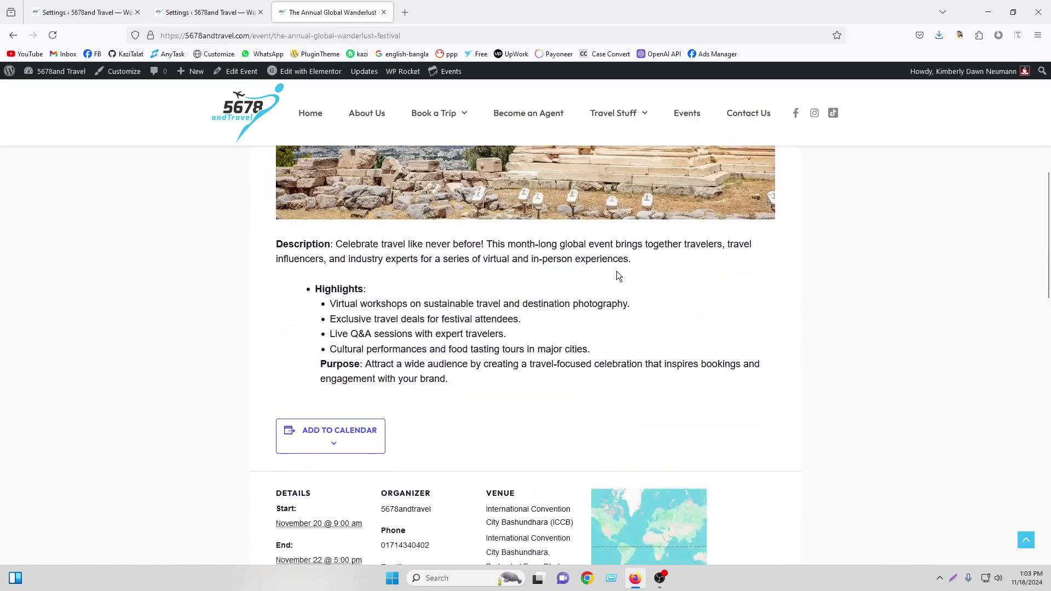
{"action": "scroll", "coordinate": [610, 285], "scroll_direction": "up", "scroll_amount": 3}
{"action": "scroll", "coordinate": [501, 301], "scroll_direction": "down", "scroll_amount": 4}
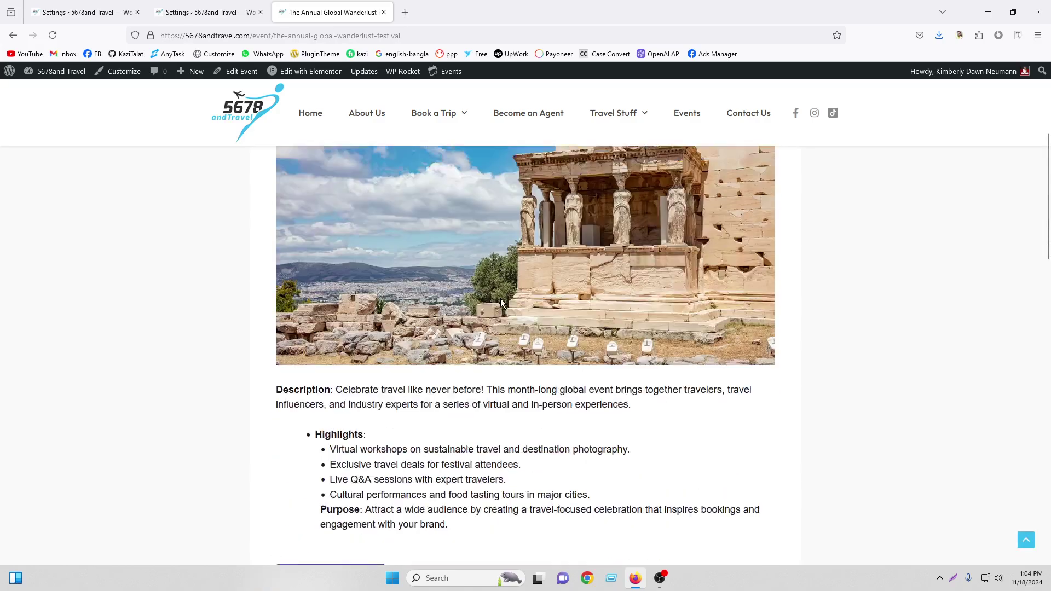
{"action": "left_click_drag", "start_coordinate": [275, 251], "coordinate": [476, 379]}
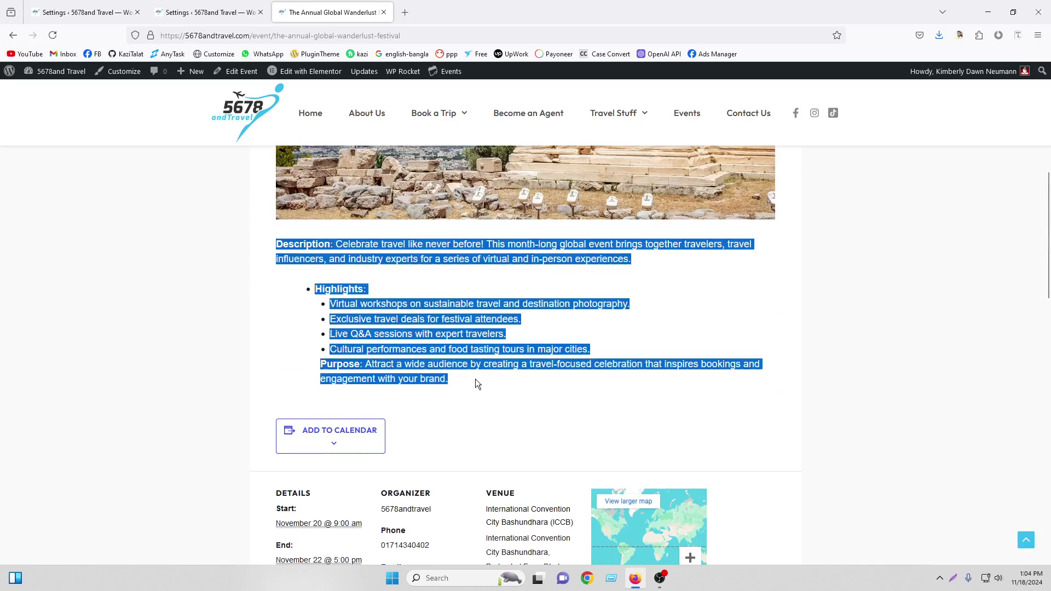
{"action": "scroll", "coordinate": [428, 362], "scroll_direction": "down", "scroll_amount": 2}
{"action": "left_click", "coordinate": [355, 306]}
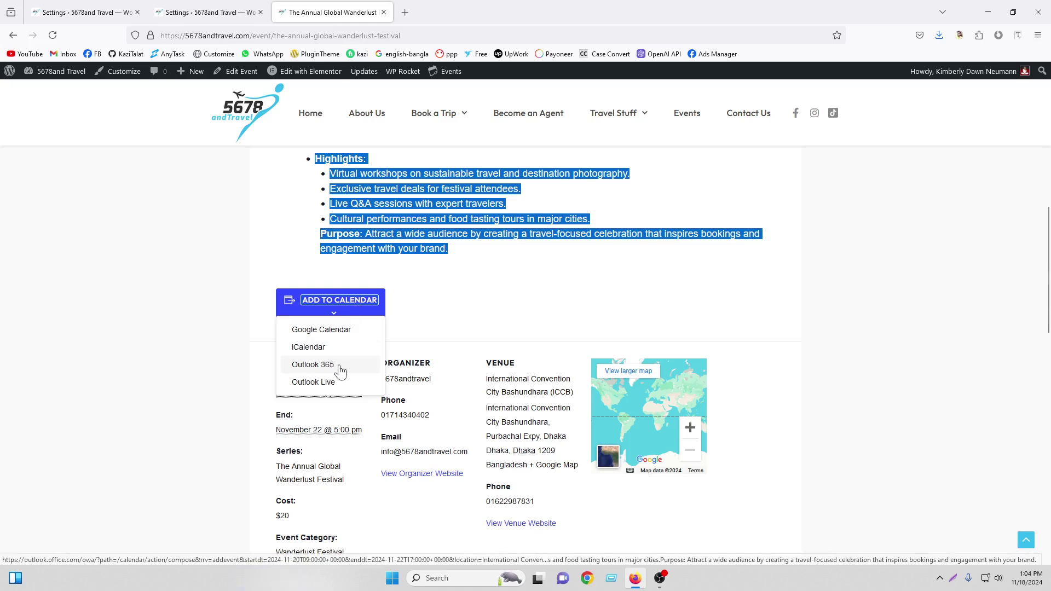
{"action": "left_click", "coordinate": [892, 301]}
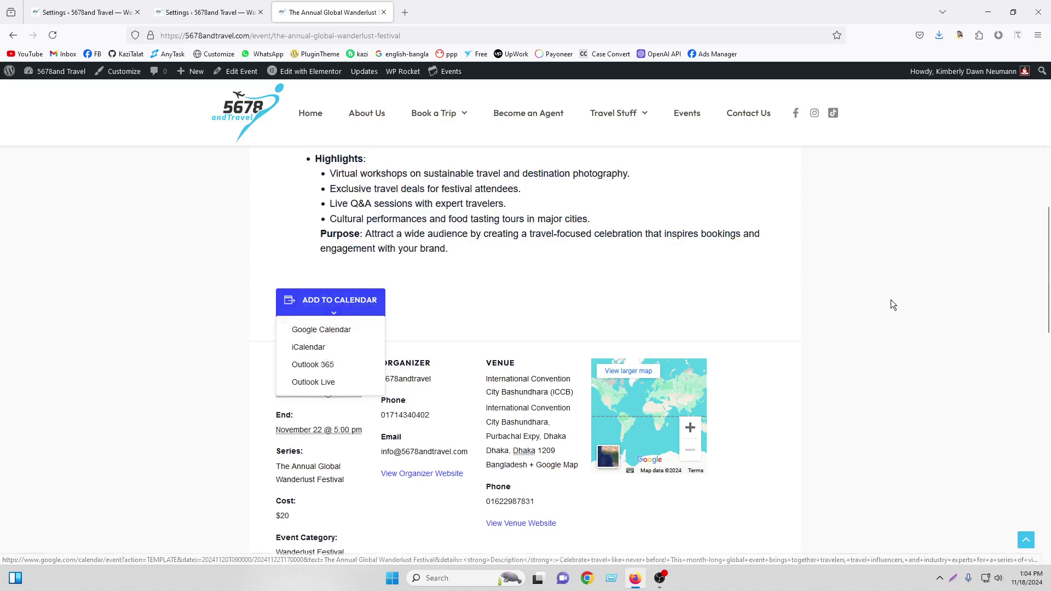
{"action": "left_click", "coordinate": [306, 306]}
{"action": "scroll", "coordinate": [294, 311], "scroll_direction": "down", "scroll_amount": 2}
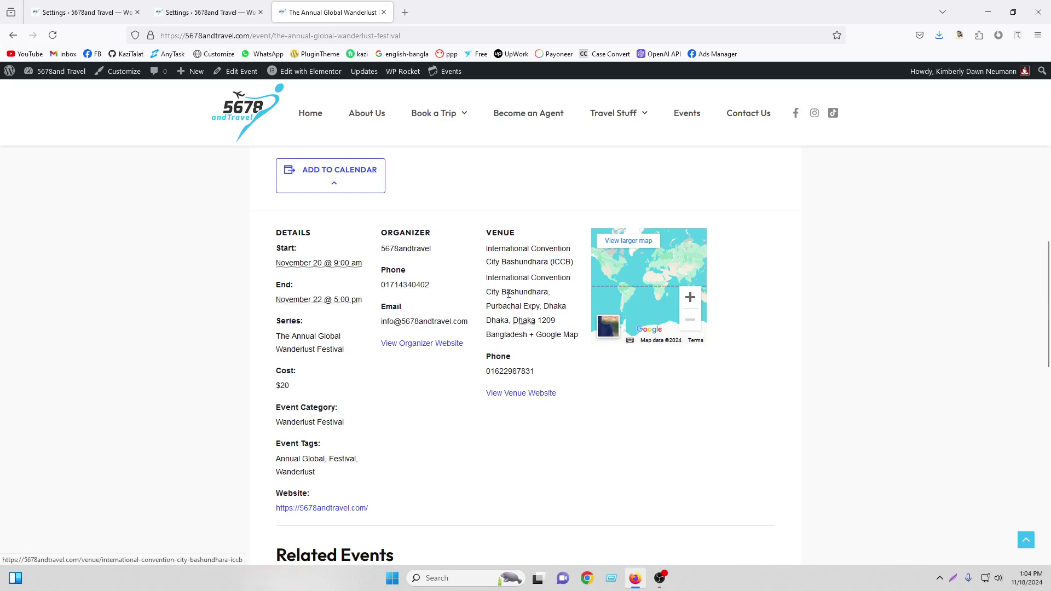
Open the venue in Google Maps and its larger map view, each in its own tab
{"action": "left_click", "coordinate": [545, 335]}
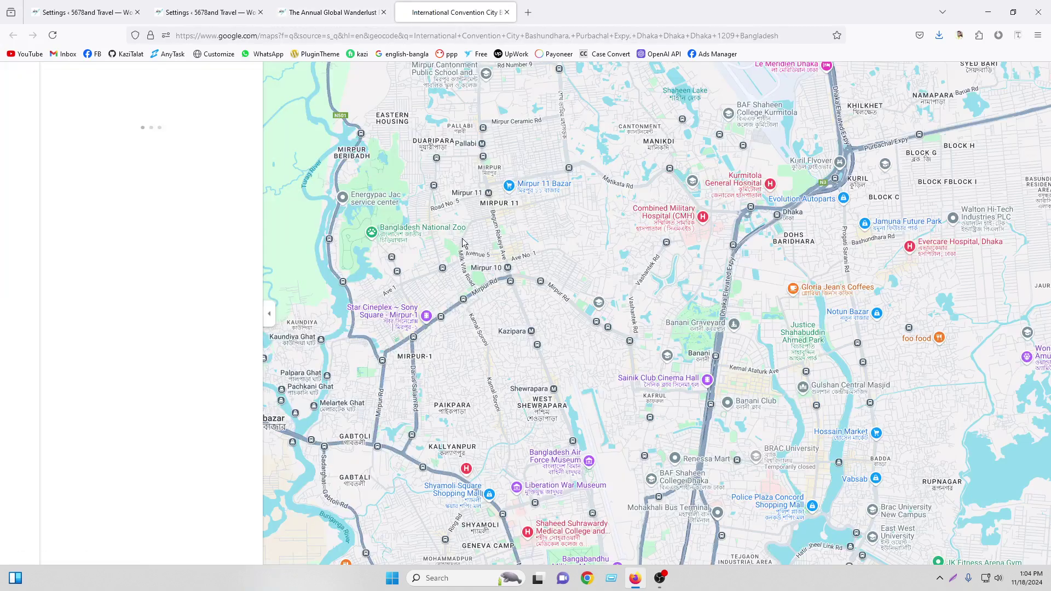
{"action": "left_click", "coordinate": [336, 12]}
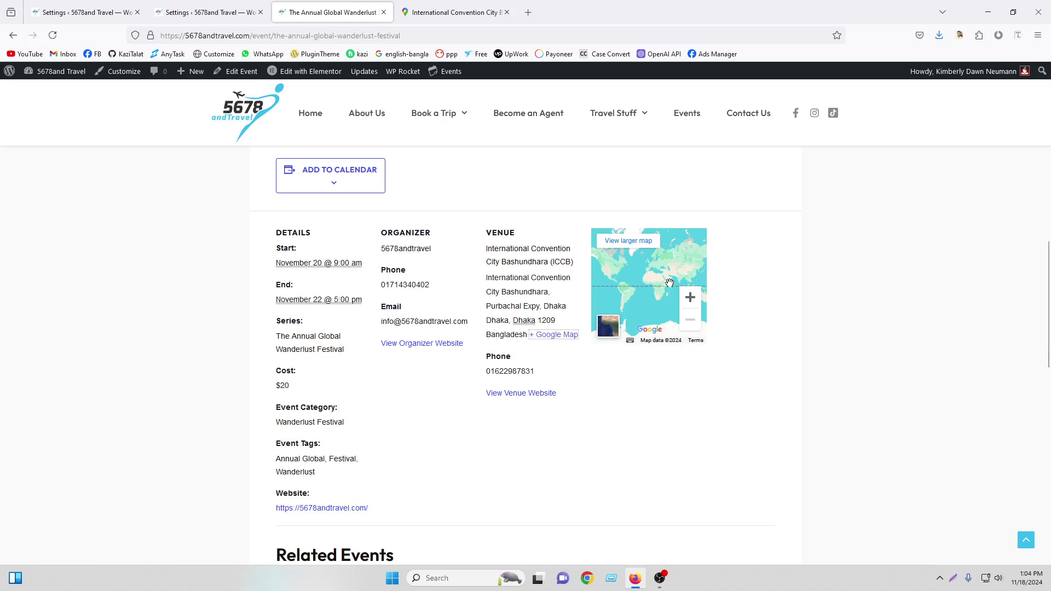
{"action": "left_click", "coordinate": [631, 245]}
{"action": "left_click", "coordinate": [362, 9]}
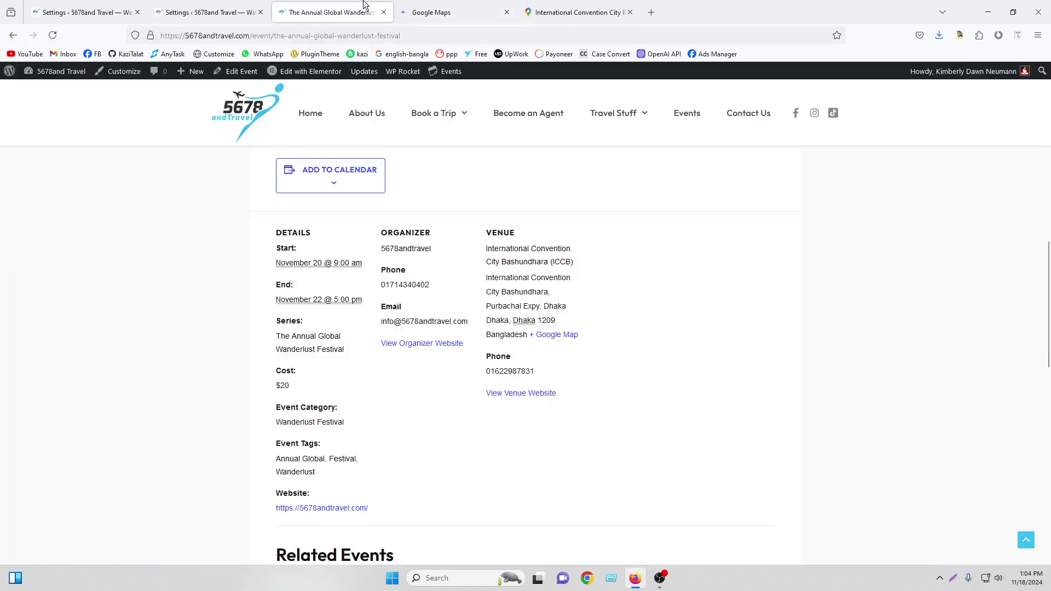
Zoom the embedded venue map toward Algeria and Libya and check the venue address and phone
{"action": "left_click", "coordinate": [691, 302]}
{"action": "left_click", "coordinate": [691, 302]}
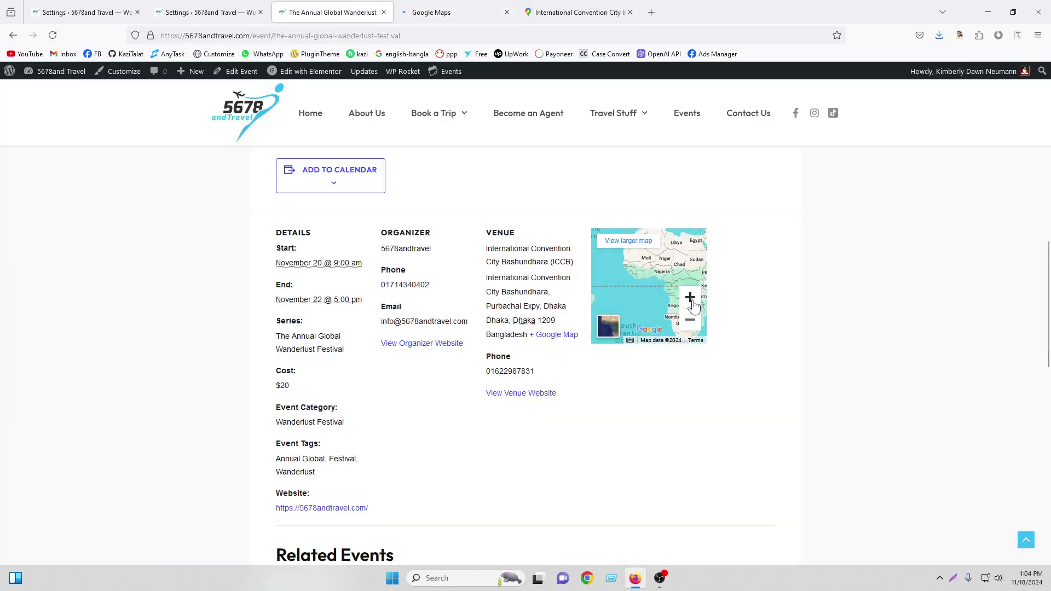
{"action": "left_click", "coordinate": [692, 301]}
{"action": "left_click_drag", "start_coordinate": [653, 256], "coordinate": [639, 326]}
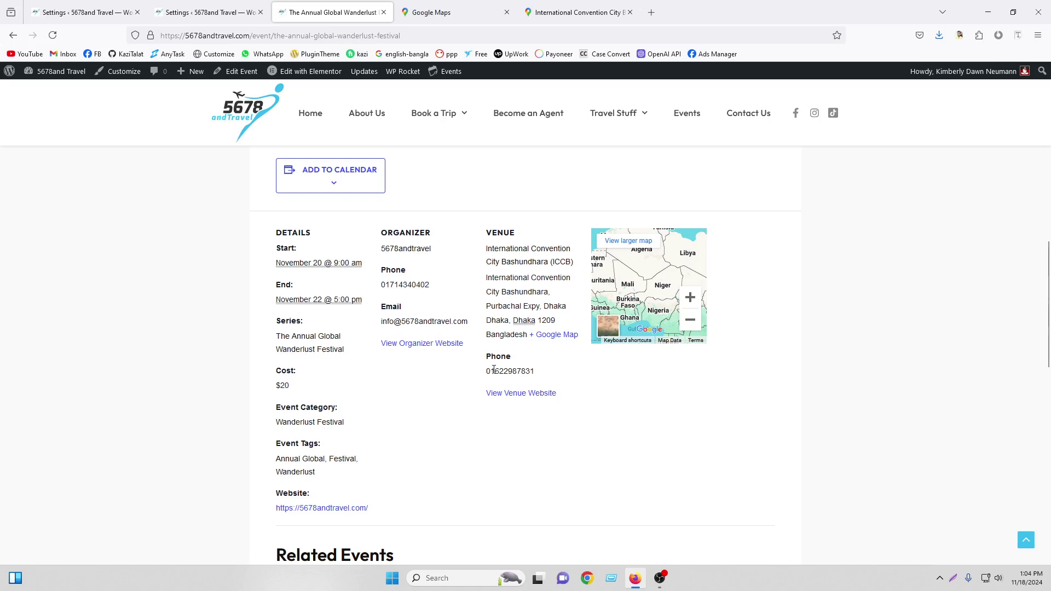
{"action": "left_click_drag", "start_coordinate": [483, 374], "coordinate": [536, 373]}
{"action": "left_click", "coordinate": [623, 373]}
Scroll down to Related Events: Travel Hero Challenge 2024 and Destination Spotlight: Hidden Gems of 2024
{"action": "scroll", "coordinate": [223, 243], "scroll_direction": "down", "scroll_amount": 2}
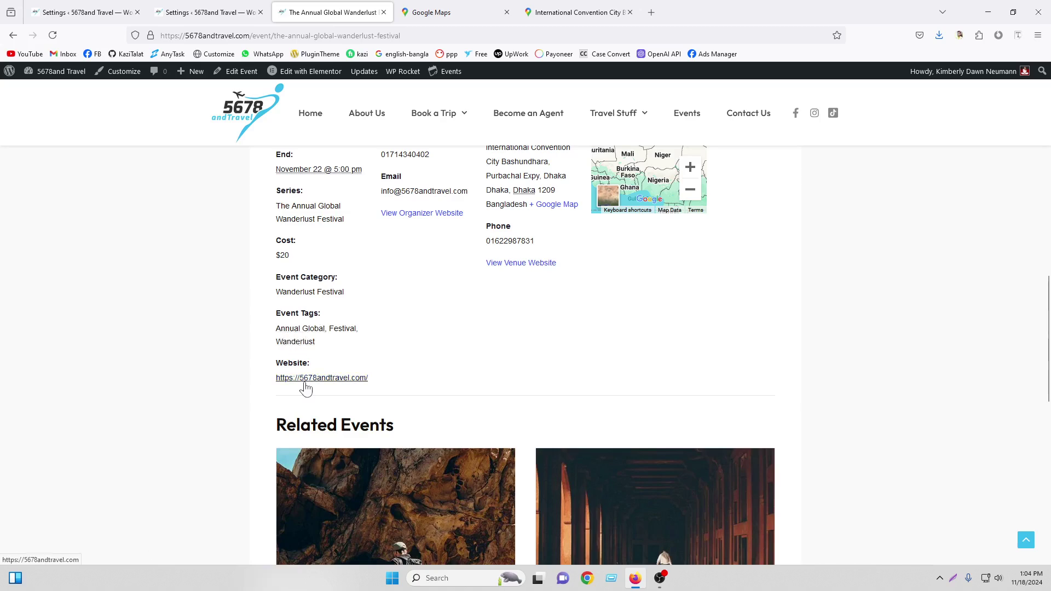
{"action": "scroll", "coordinate": [322, 364], "scroll_direction": "down", "scroll_amount": 4}
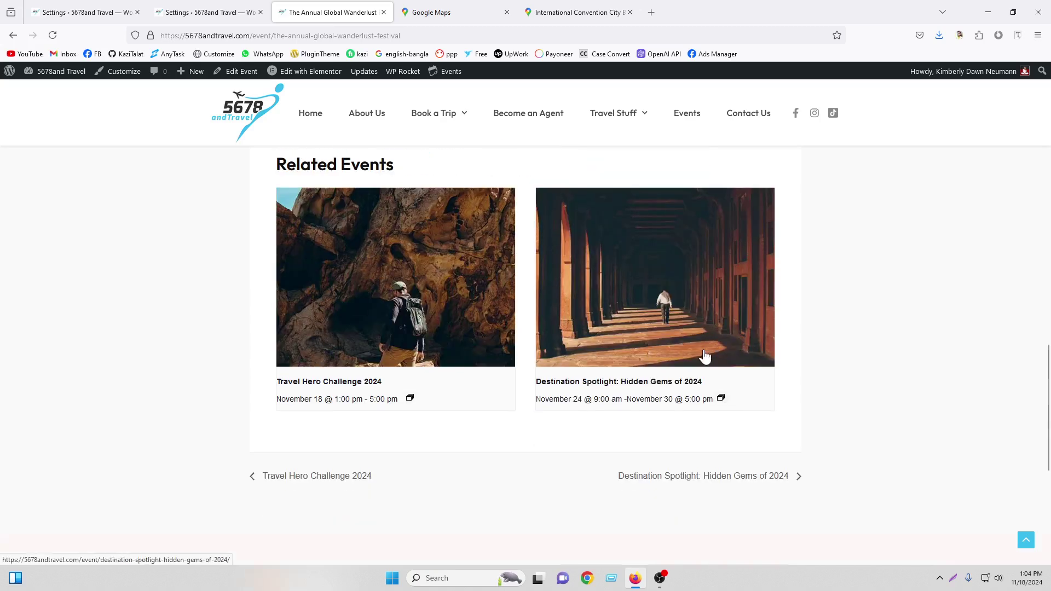
{"action": "scroll", "coordinate": [687, 338], "scroll_direction": "down", "scroll_amount": 2}
{"action": "scroll", "coordinate": [688, 340], "scroll_direction": "up", "scroll_amount": 9}
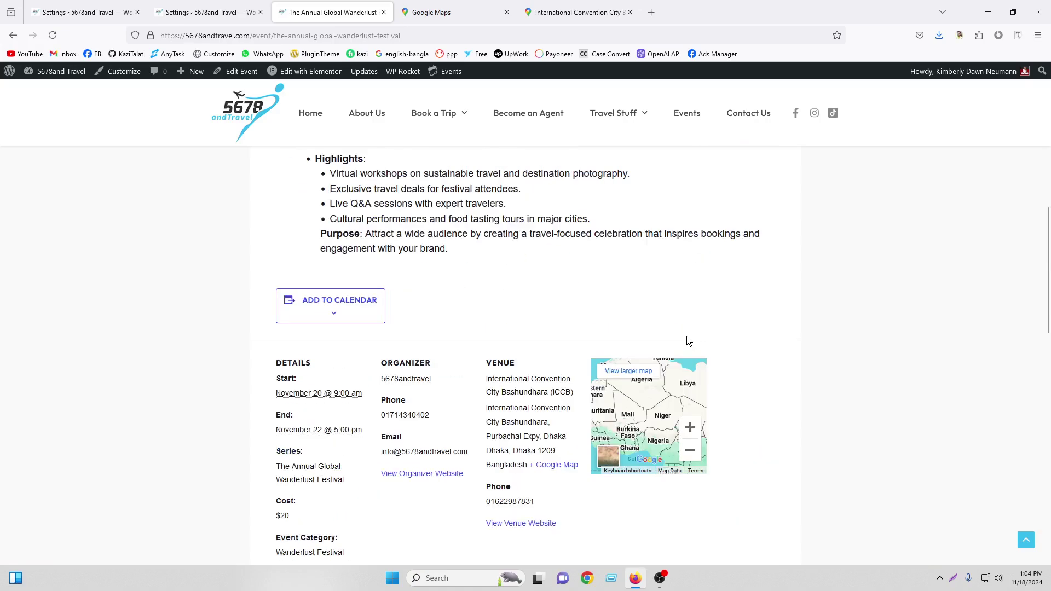
{"action": "scroll", "coordinate": [686, 337], "scroll_direction": "down", "scroll_amount": 6}
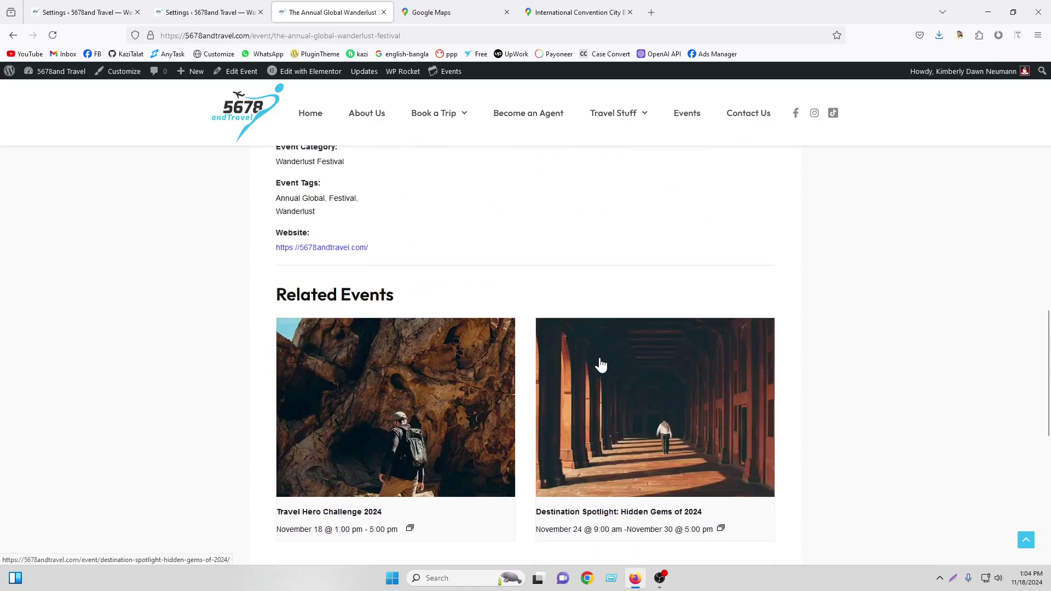
{"action": "scroll", "coordinate": [599, 363], "scroll_direction": "down", "scroll_amount": 4}
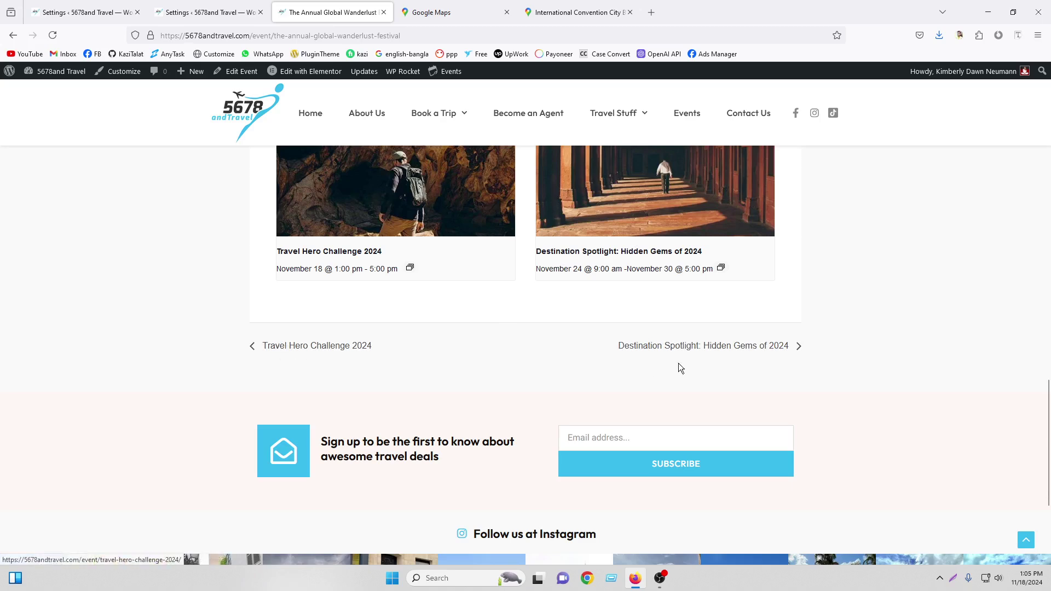
Open and scroll through the Destination Spotlight: Hidden Gems of 2024 event page
{"action": "left_click", "coordinate": [689, 352]}
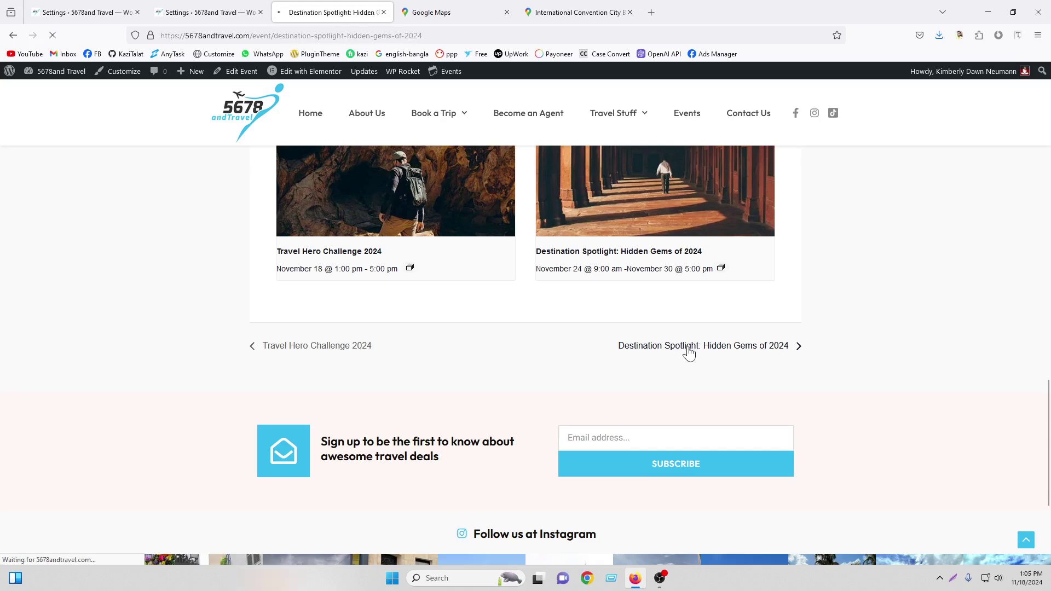
{"action": "scroll", "coordinate": [686, 348], "scroll_direction": "down", "scroll_amount": 15}
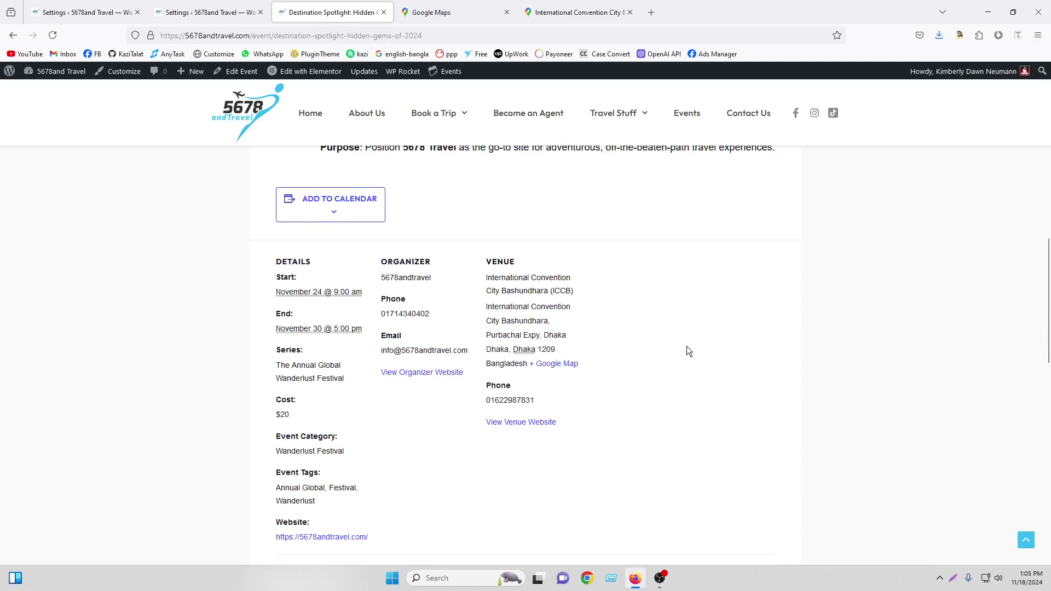
{"action": "scroll", "coordinate": [684, 351], "scroll_direction": "down", "scroll_amount": 5}
{"action": "scroll", "coordinate": [682, 351], "scroll_direction": "up", "scroll_amount": 20}
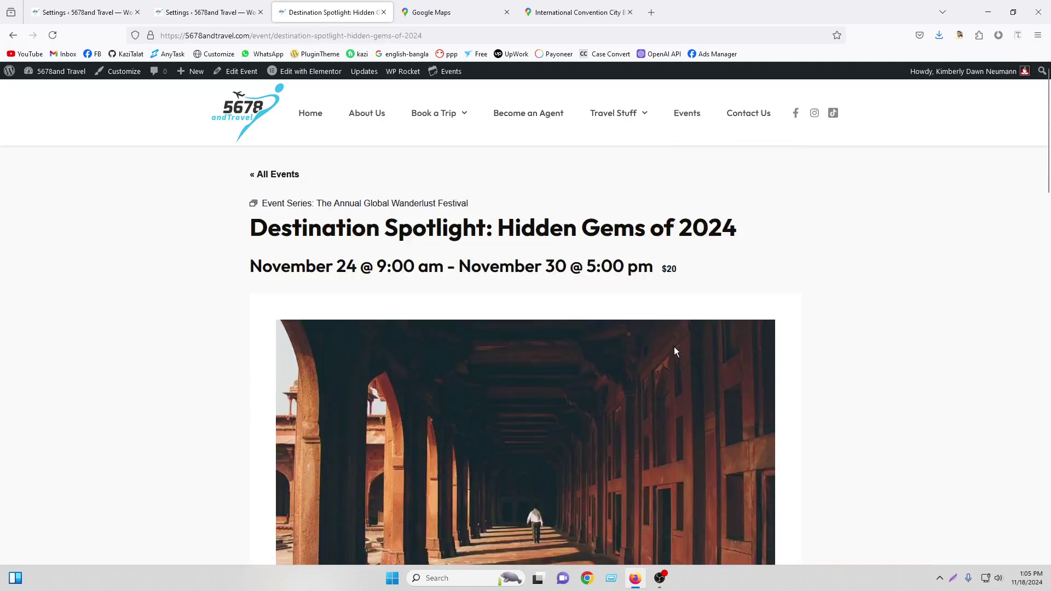
Close both Google Maps tabs and return to the Display > Organizers settings
{"action": "left_click", "coordinate": [507, 13]}
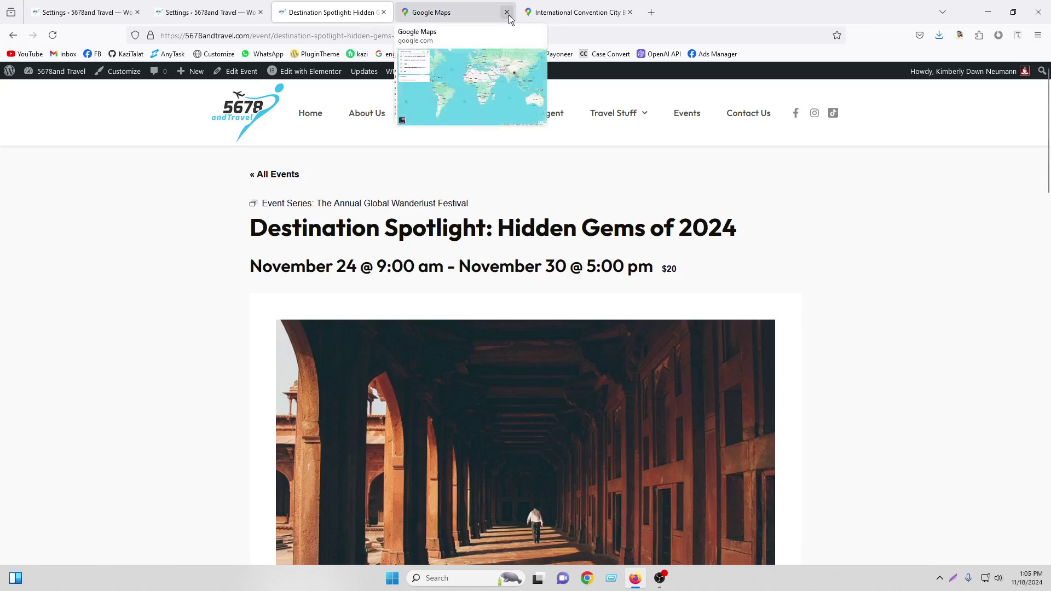
{"action": "left_click", "coordinate": [507, 13]}
{"action": "left_click", "coordinate": [234, 7]}
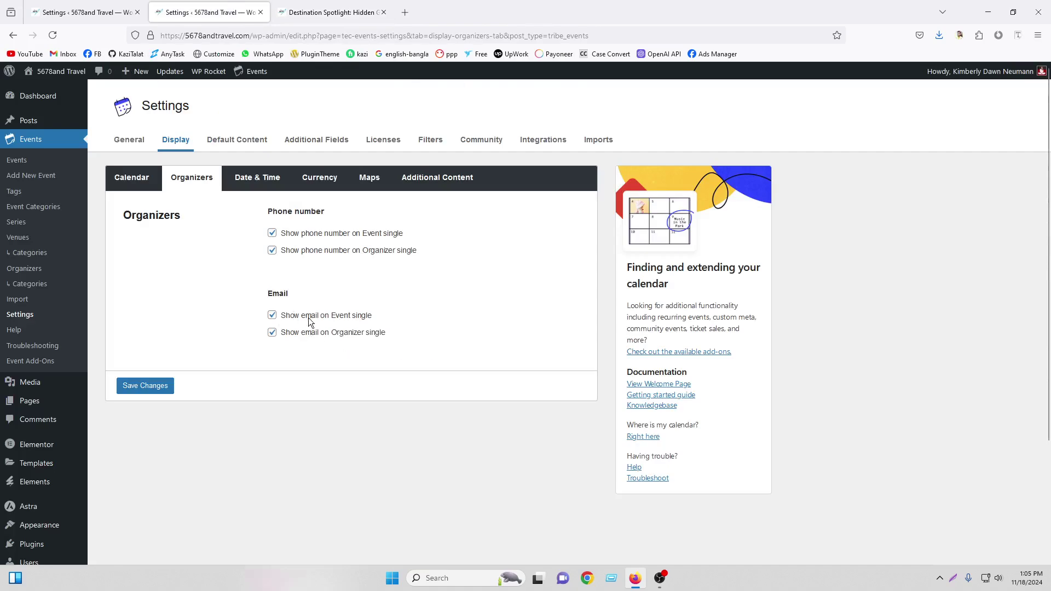
{"action": "left_click", "coordinate": [291, 4]}
{"action": "scroll", "coordinate": [523, 345], "scroll_direction": "down", "scroll_amount": 13}
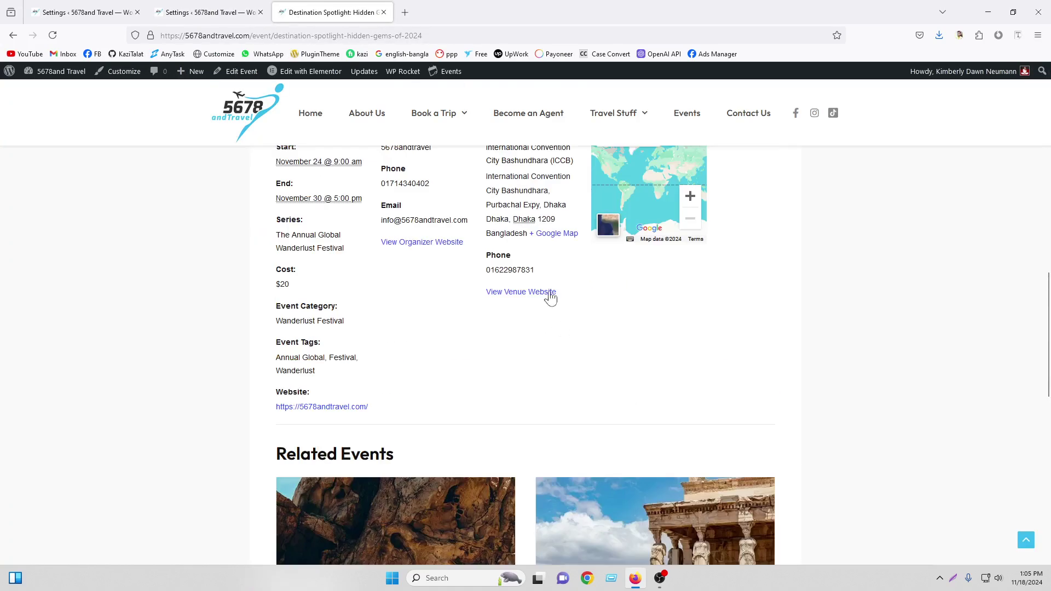
{"action": "scroll", "coordinate": [550, 296], "scroll_direction": "up", "scroll_amount": 2}
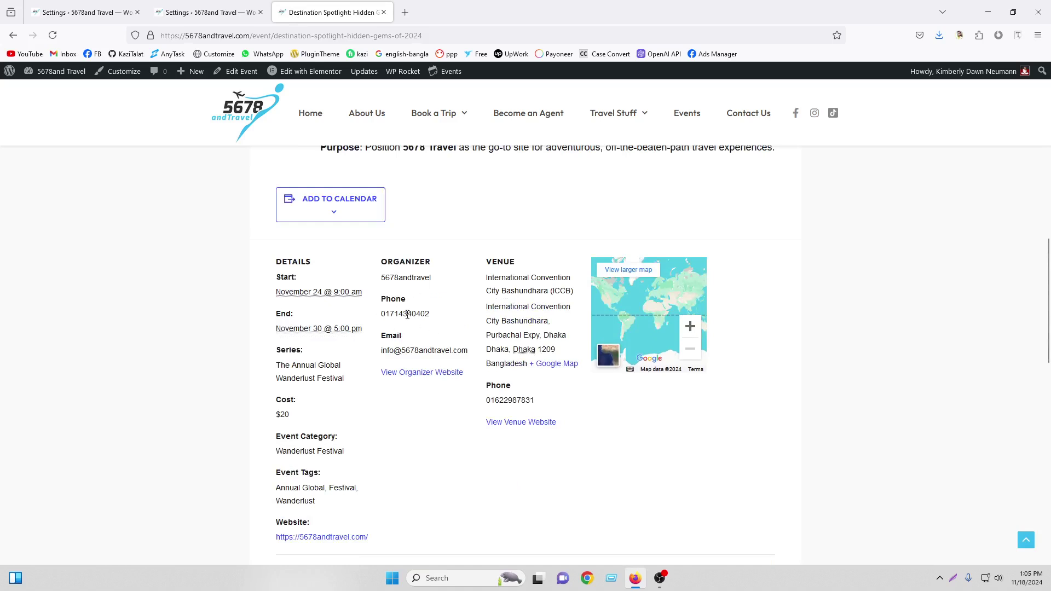
{"action": "left_click", "coordinate": [208, 13]}
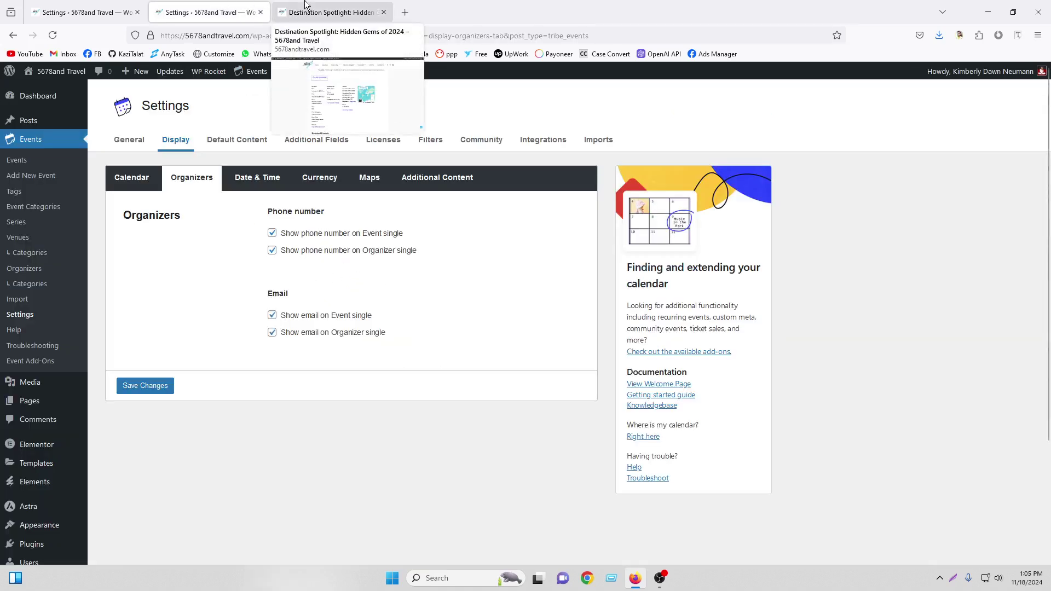
Review the Date & Time formats, including the F j, Y date format and @ separator
{"action": "left_click", "coordinate": [255, 182]}
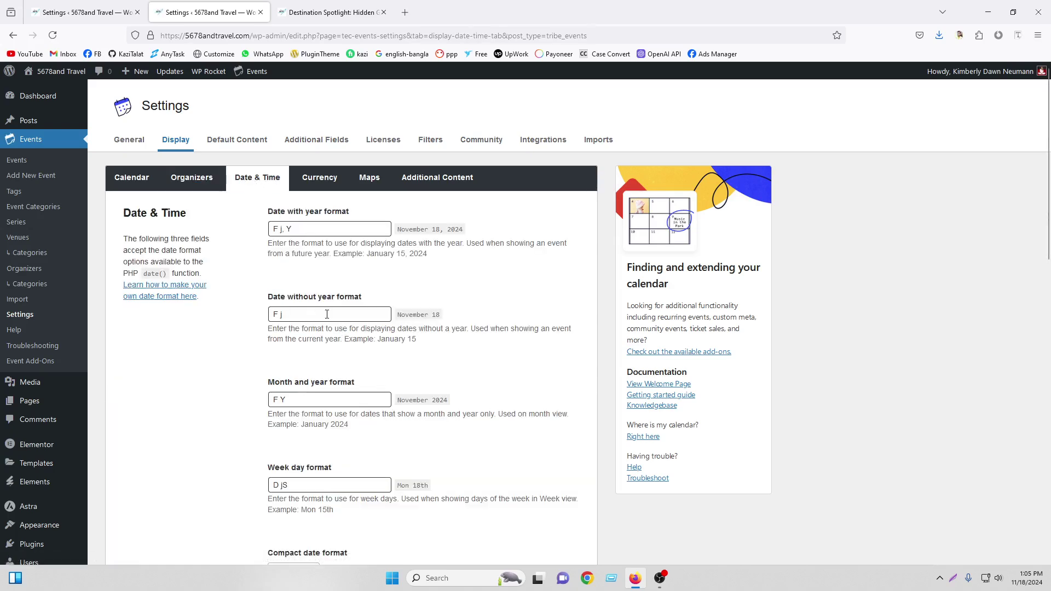
{"action": "scroll", "coordinate": [327, 314], "scroll_direction": "down", "scroll_amount": 5}
{"action": "left_click", "coordinate": [288, 388]}
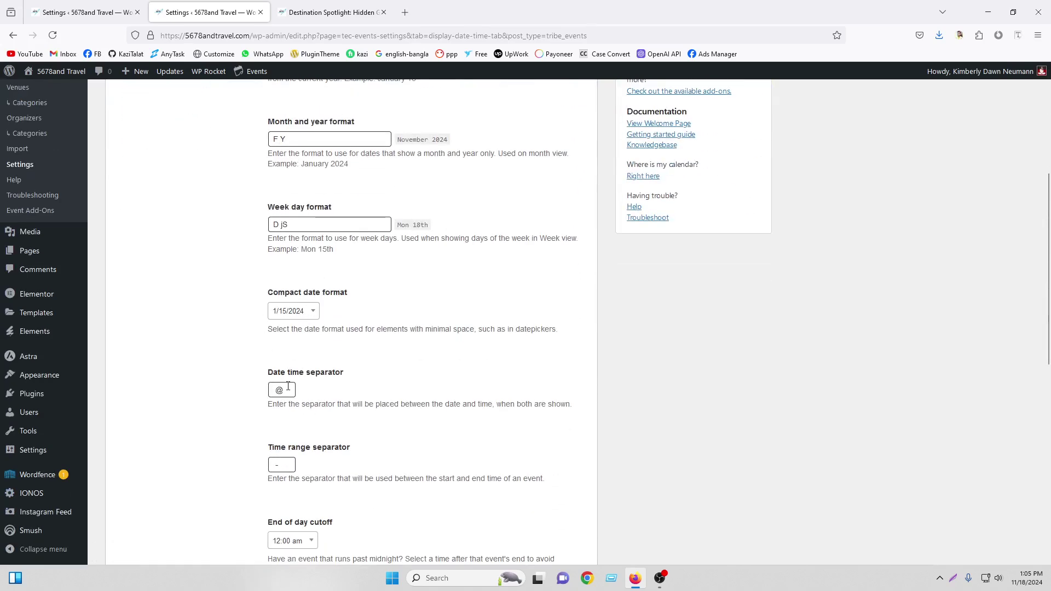
{"action": "scroll", "coordinate": [329, 382], "scroll_direction": "down", "scroll_amount": 3}
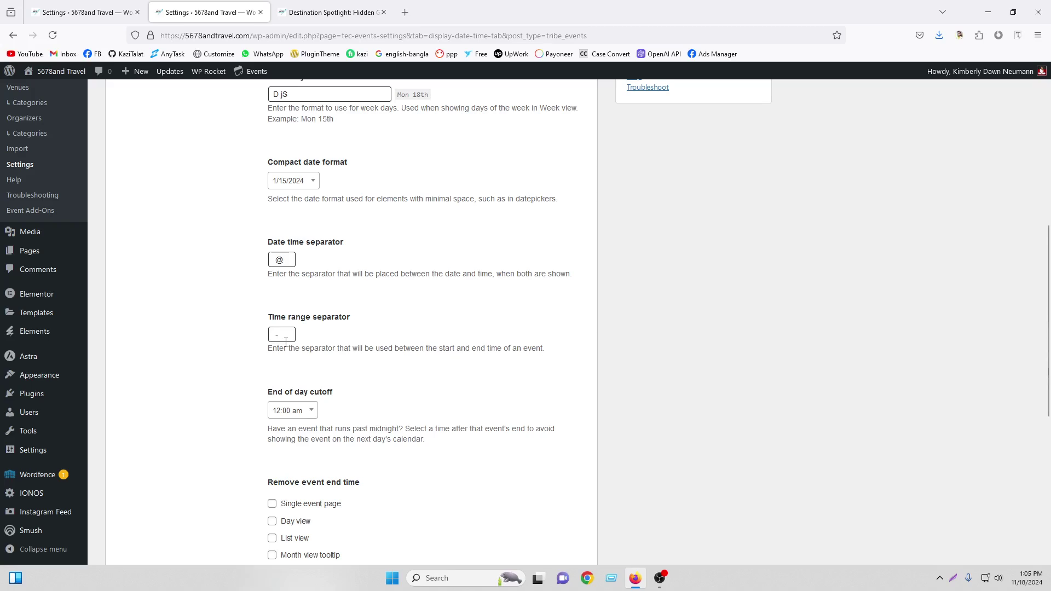
{"action": "scroll", "coordinate": [289, 412], "scroll_direction": "down", "scroll_amount": 5}
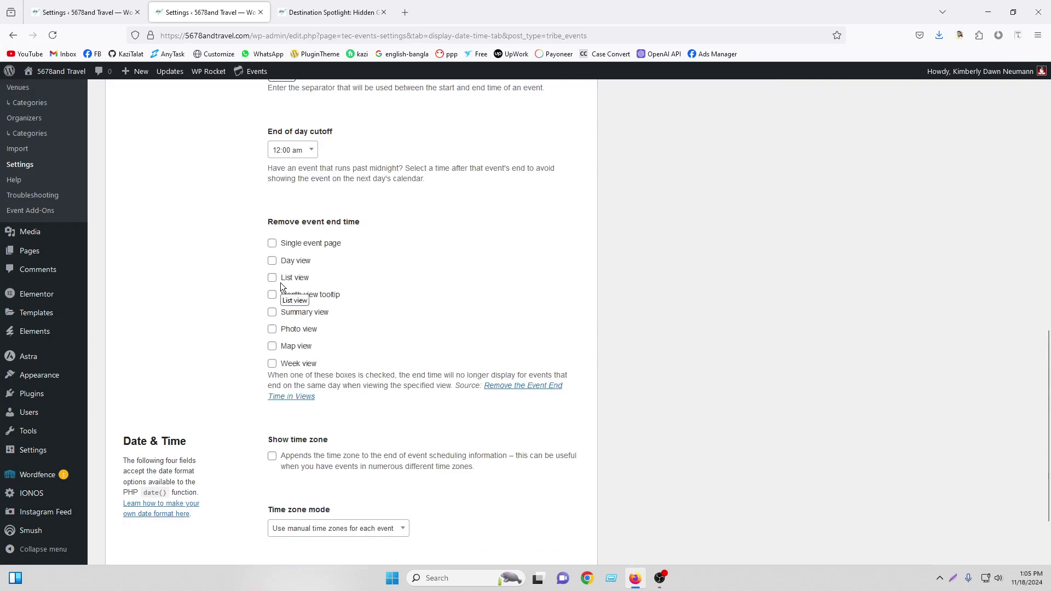
{"action": "scroll", "coordinate": [281, 284], "scroll_direction": "down", "scroll_amount": 2}
{"action": "scroll", "coordinate": [340, 363], "scroll_direction": "up", "scroll_amount": 15}
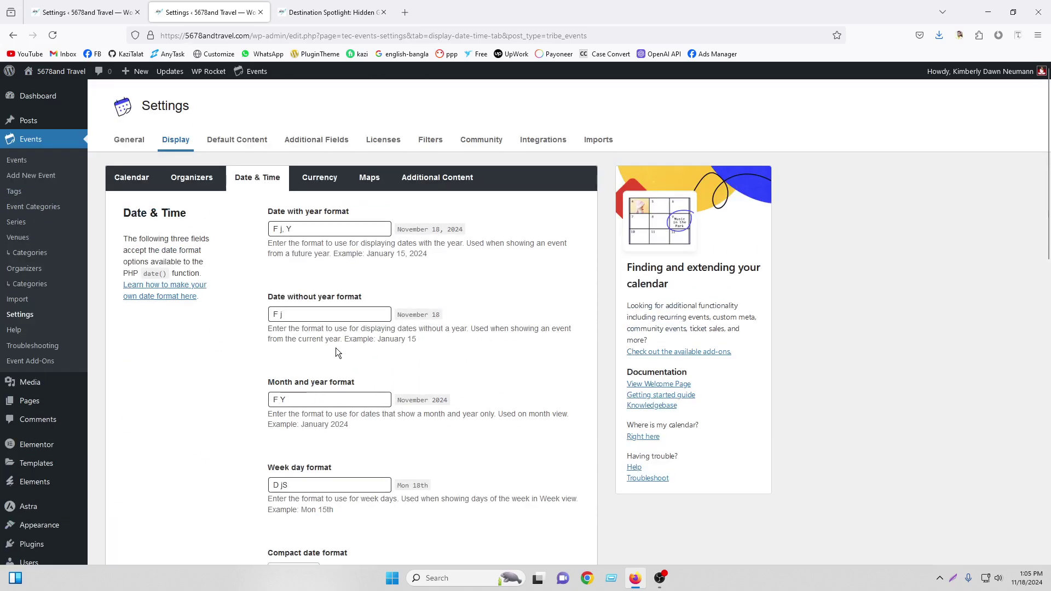
{"action": "left_click", "coordinate": [322, 179]}
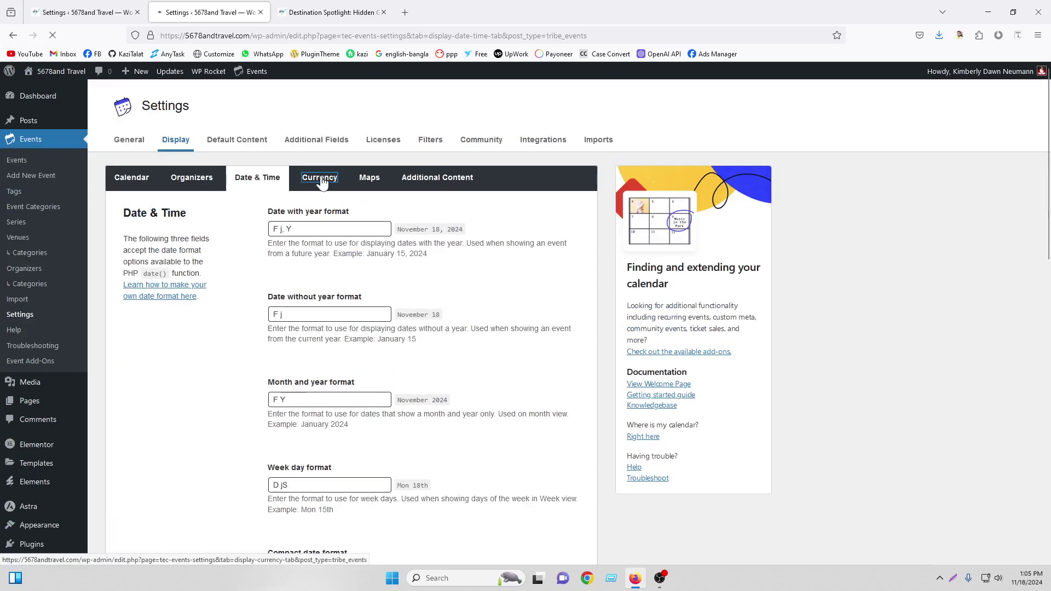
Check the default currency symbol $ and currency code USD
{"action": "left_click", "coordinate": [283, 228]}
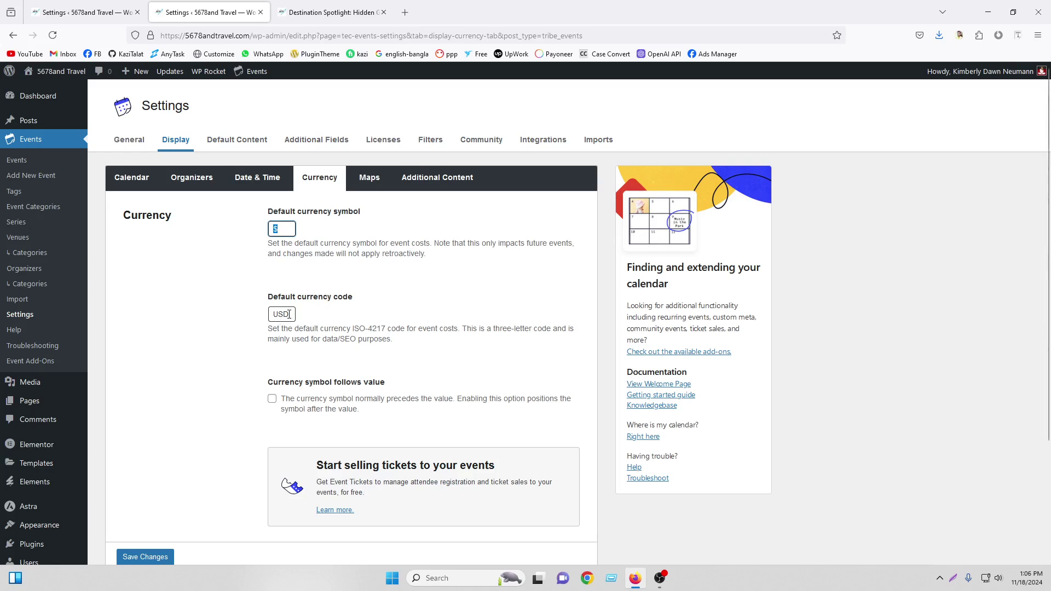
{"action": "key", "text": "Tab"}
{"action": "scroll", "coordinate": [520, 386], "scroll_direction": "down", "scroll_amount": 2}
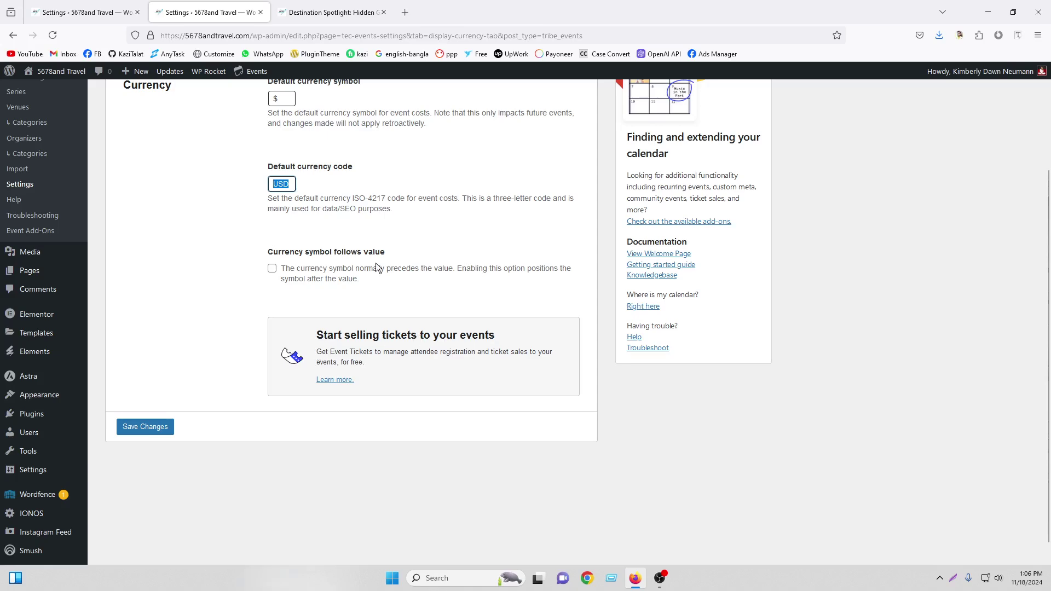
{"action": "scroll", "coordinate": [377, 268], "scroll_direction": "up", "scroll_amount": 2}
{"action": "left_click", "coordinate": [370, 178]}
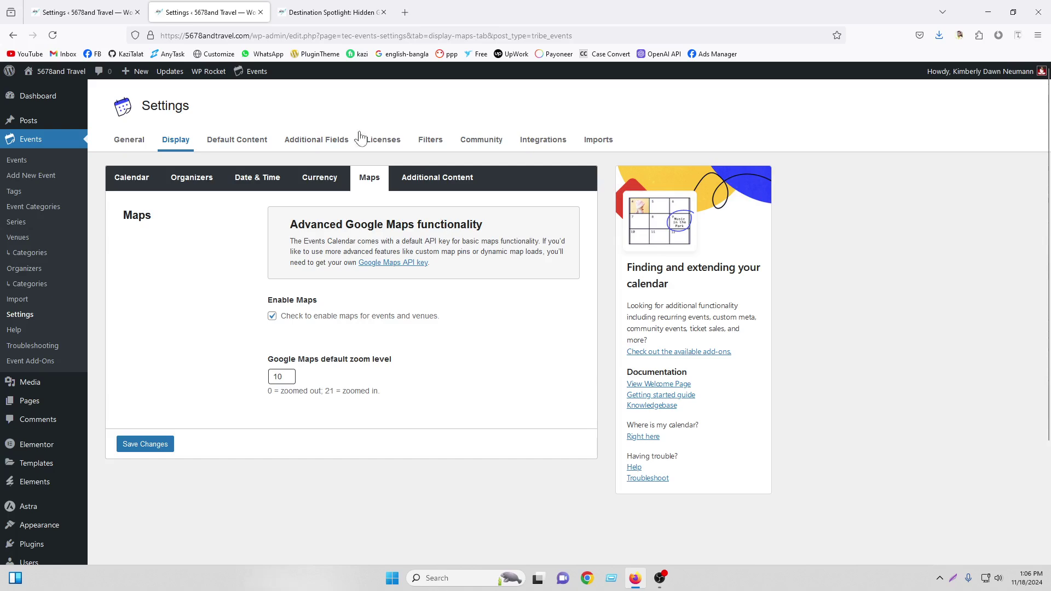
Compare the event page map, then open 'Creating a Google Maps API Key' in a new tab
{"action": "left_click", "coordinate": [321, 12]}
{"action": "left_click", "coordinate": [219, 12]}
{"action": "right_click", "coordinate": [406, 270]}
{"action": "left_click", "coordinate": [435, 274]}
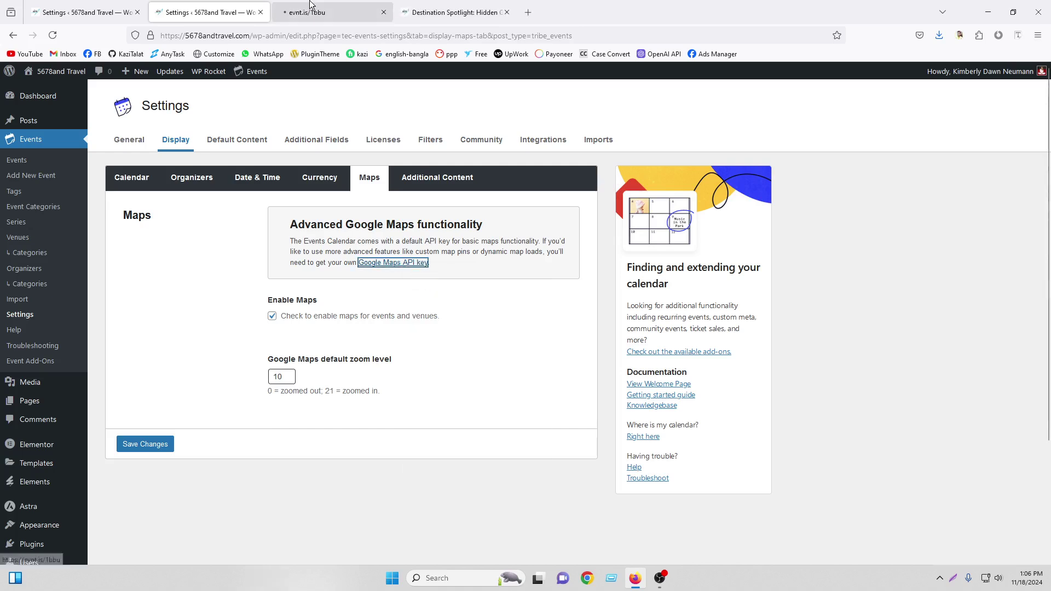
{"action": "left_click", "coordinate": [312, 11]}
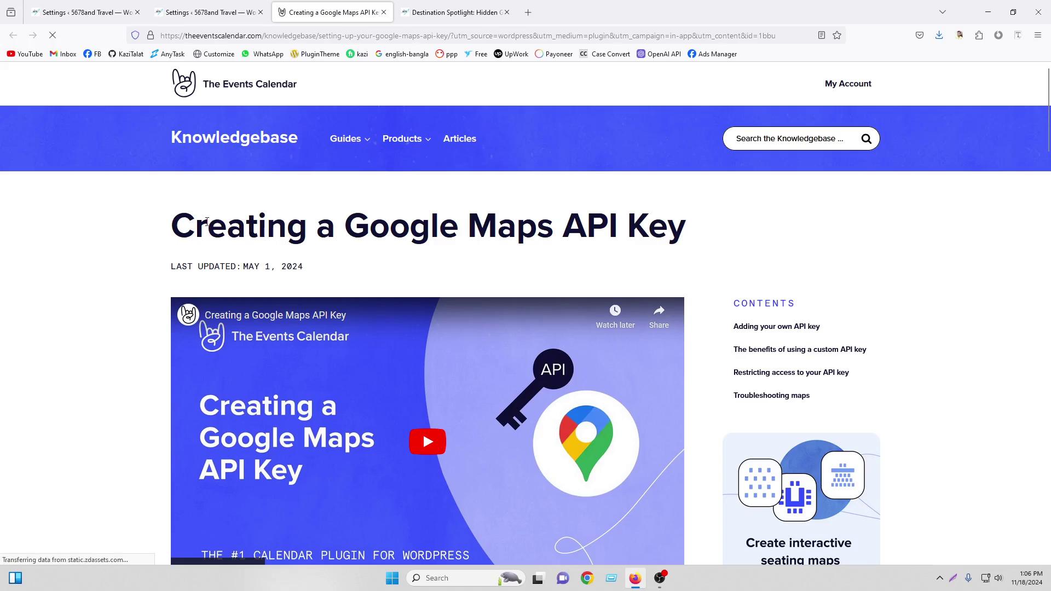
{"action": "scroll", "coordinate": [428, 281], "scroll_direction": "down", "scroll_amount": 1}
{"action": "scroll", "coordinate": [429, 280], "scroll_direction": "down", "scroll_amount": 1}
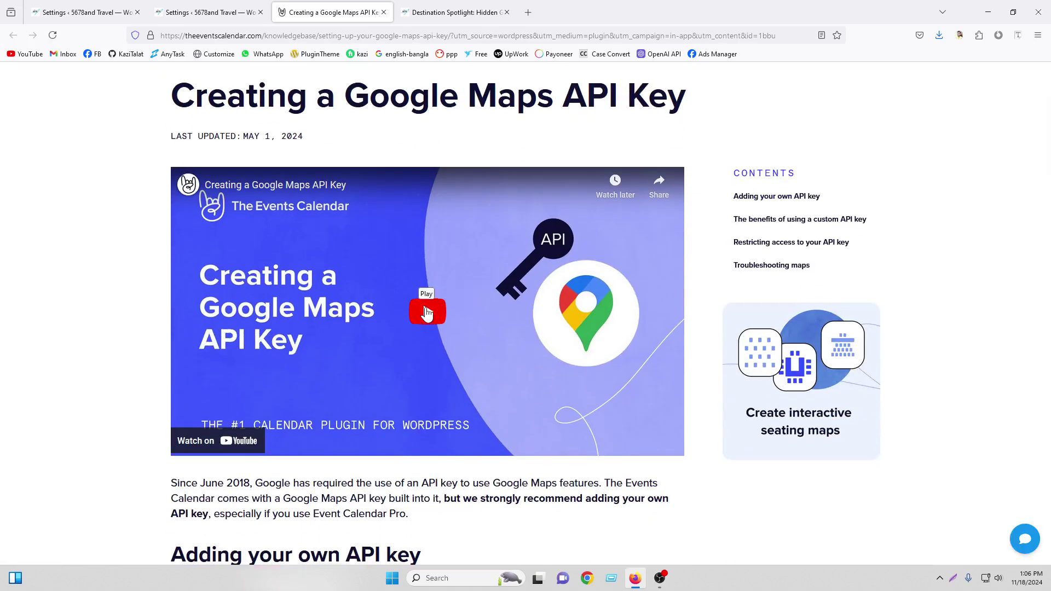
{"action": "scroll", "coordinate": [427, 315], "scroll_direction": "down", "scroll_amount": 4}
{"action": "scroll", "coordinate": [346, 306], "scroll_direction": "down", "scroll_amount": 7}
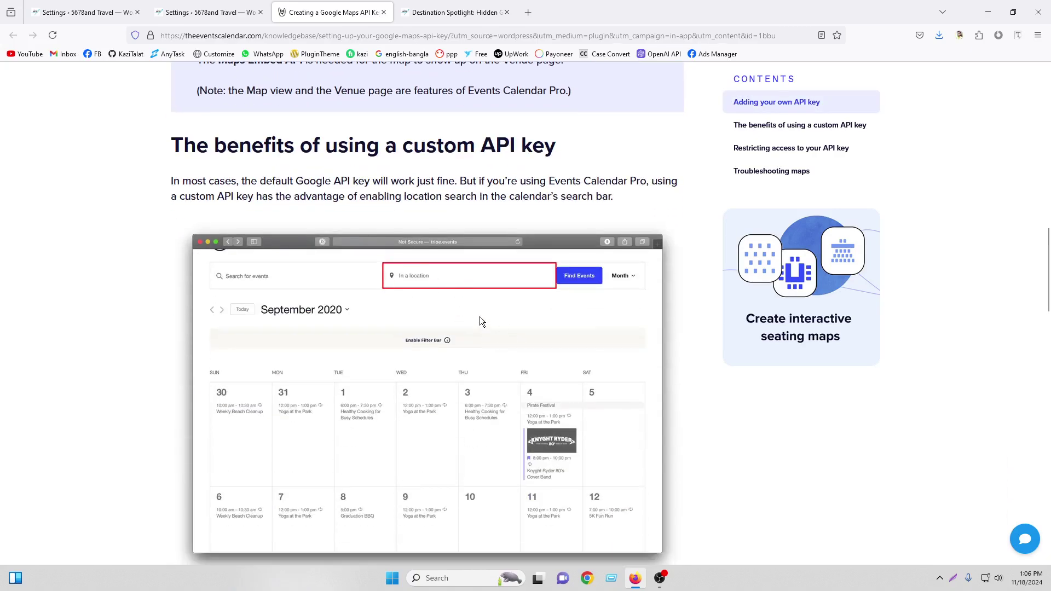
{"action": "scroll", "coordinate": [480, 322], "scroll_direction": "down", "scroll_amount": 12}
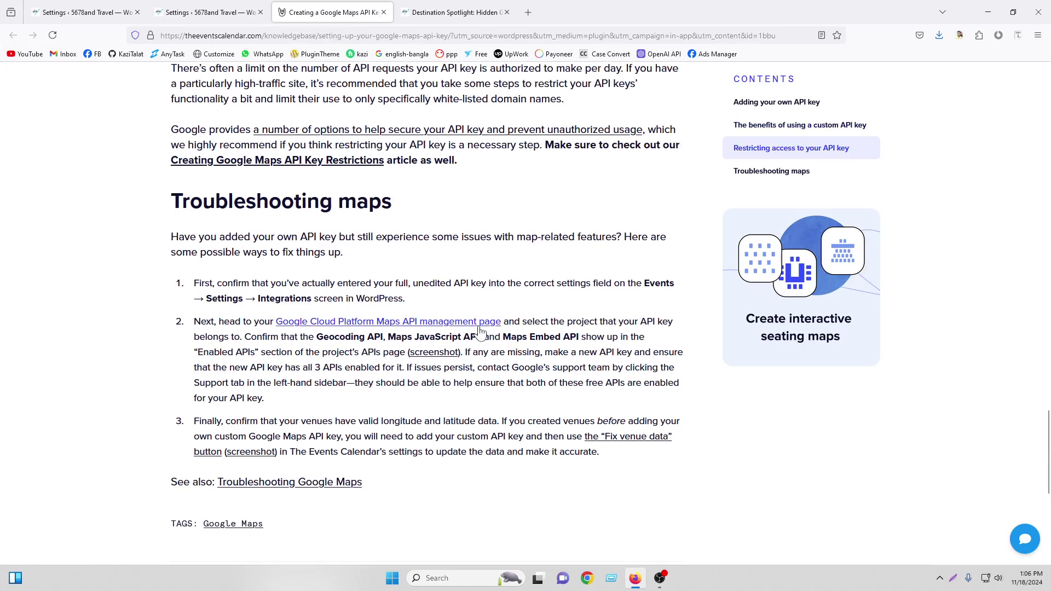
{"action": "scroll", "coordinate": [482, 296], "scroll_direction": "down", "scroll_amount": 6}
{"action": "scroll", "coordinate": [486, 258], "scroll_direction": "up", "scroll_amount": 20}
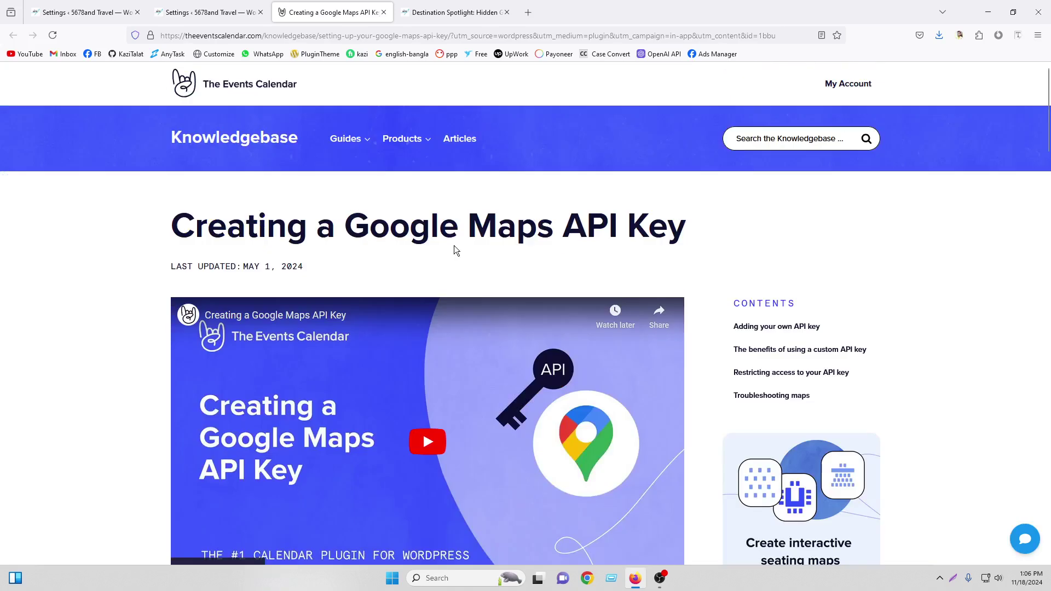
Open the Additional Content settings and close the Google Maps API key article
{"action": "left_click", "coordinate": [193, 4]}
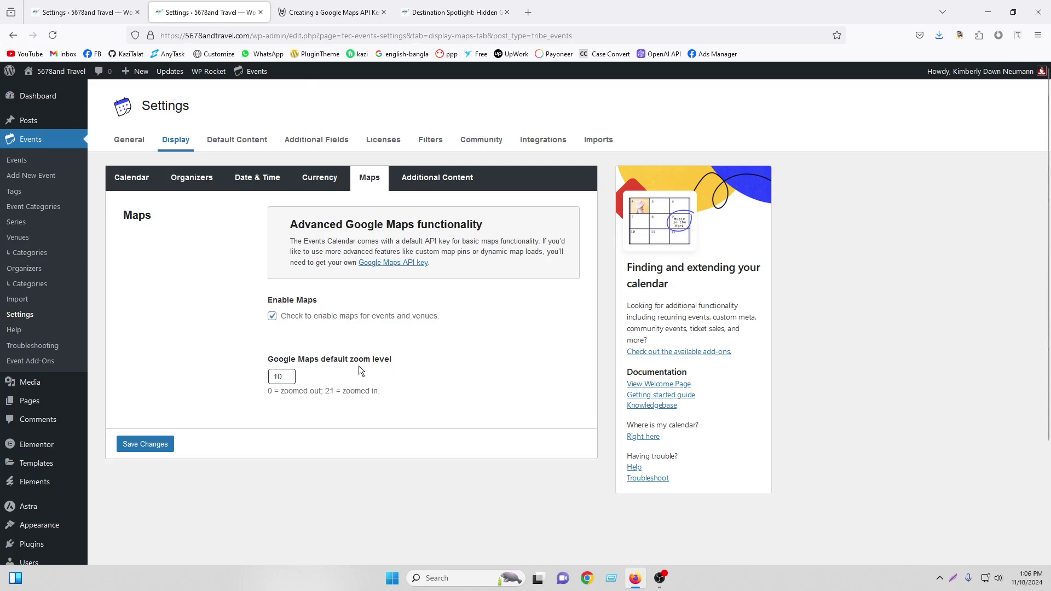
{"action": "left_click", "coordinate": [419, 184]}
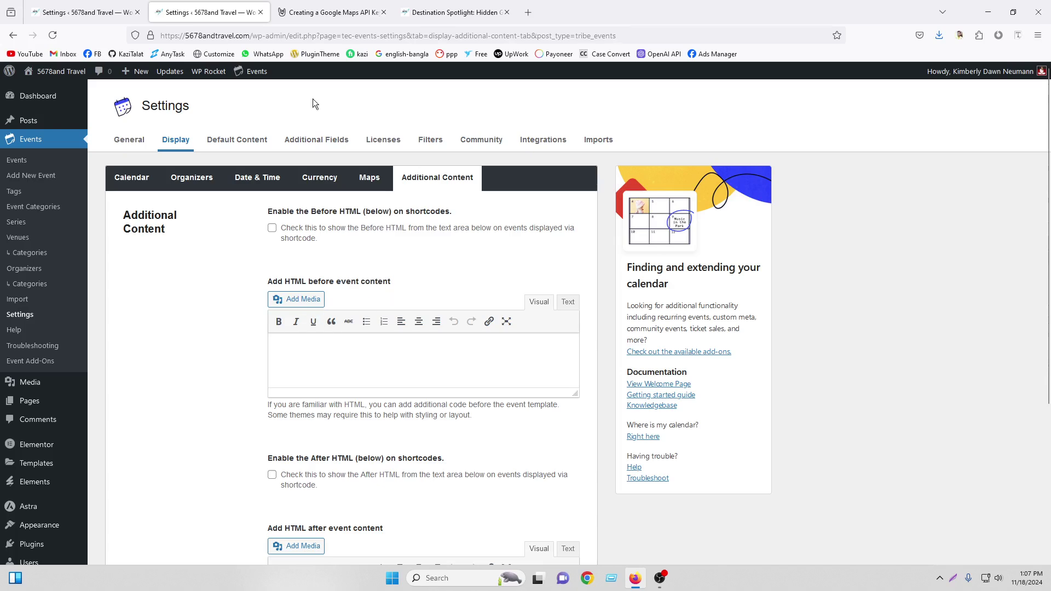
{"action": "left_click", "coordinate": [310, 20]}
{"action": "left_click", "coordinate": [384, 13]}
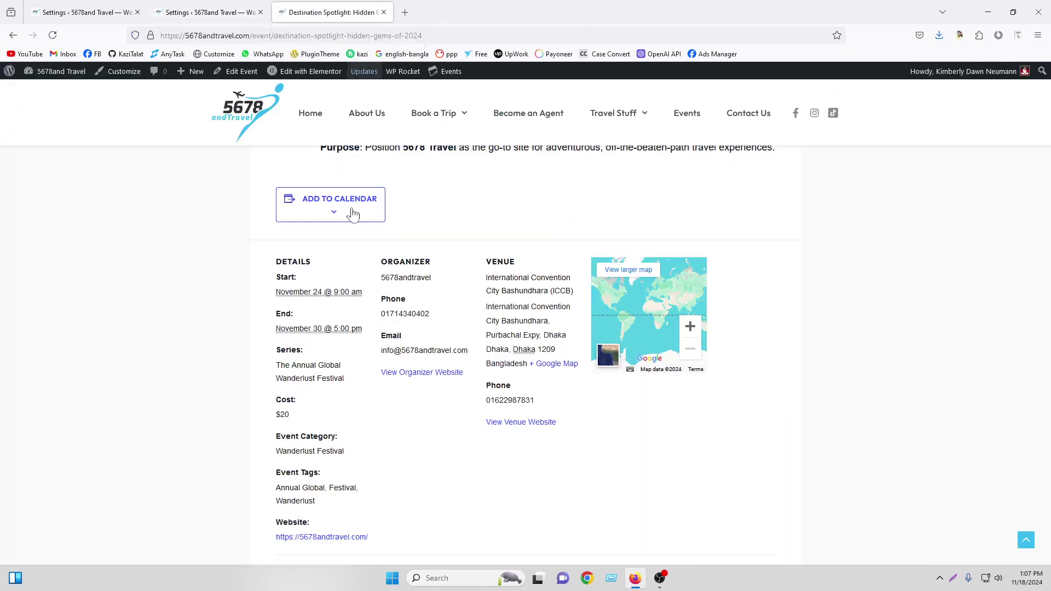
{"action": "scroll", "coordinate": [389, 296], "scroll_direction": "up", "scroll_amount": 1}
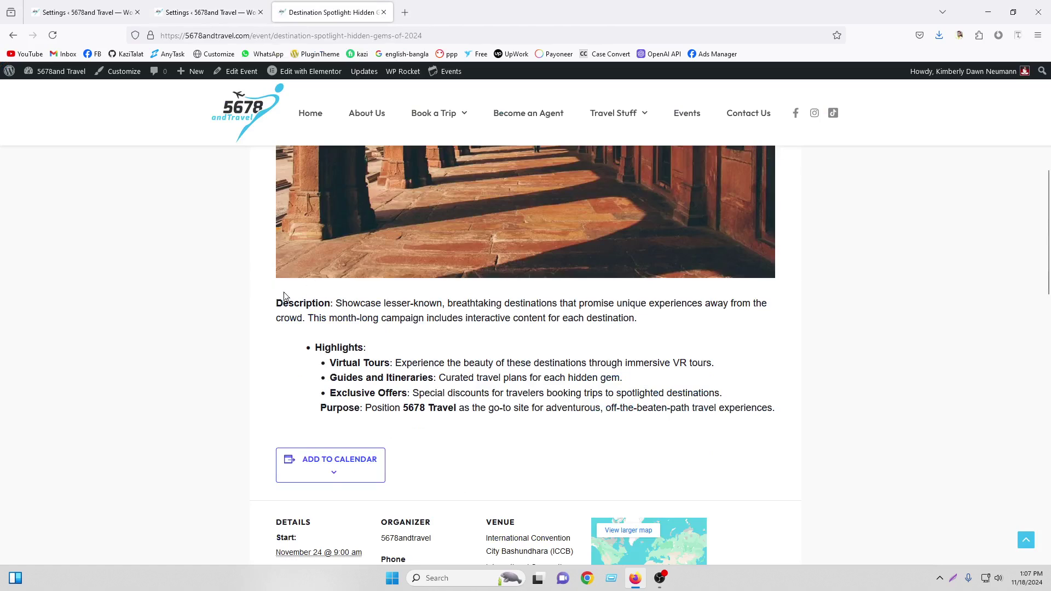
{"action": "left_click", "coordinate": [197, 4]}
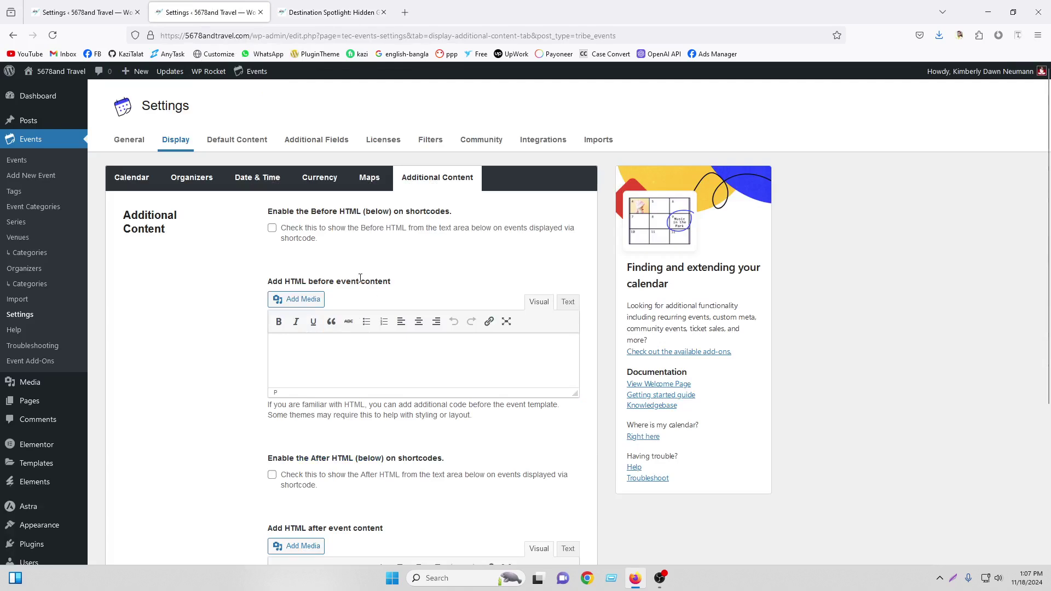
Check the event page, then save Additional Content with both before/after HTML fields empty
{"action": "scroll", "coordinate": [410, 389], "scroll_direction": "down", "scroll_amount": 3}
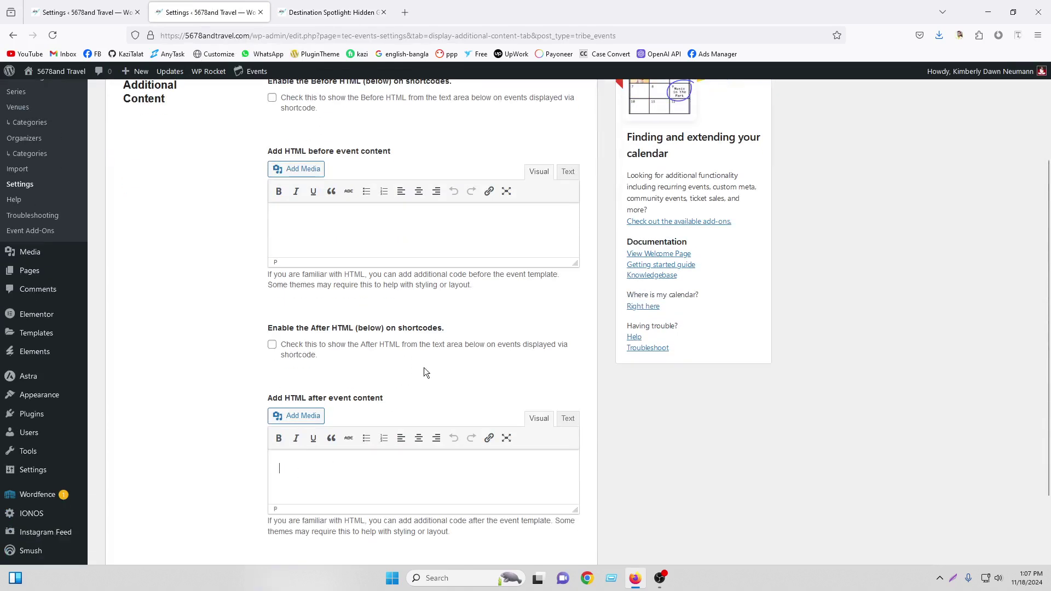
{"action": "scroll", "coordinate": [425, 372], "scroll_direction": "down", "scroll_amount": 2}
{"action": "left_click", "coordinate": [336, 12]}
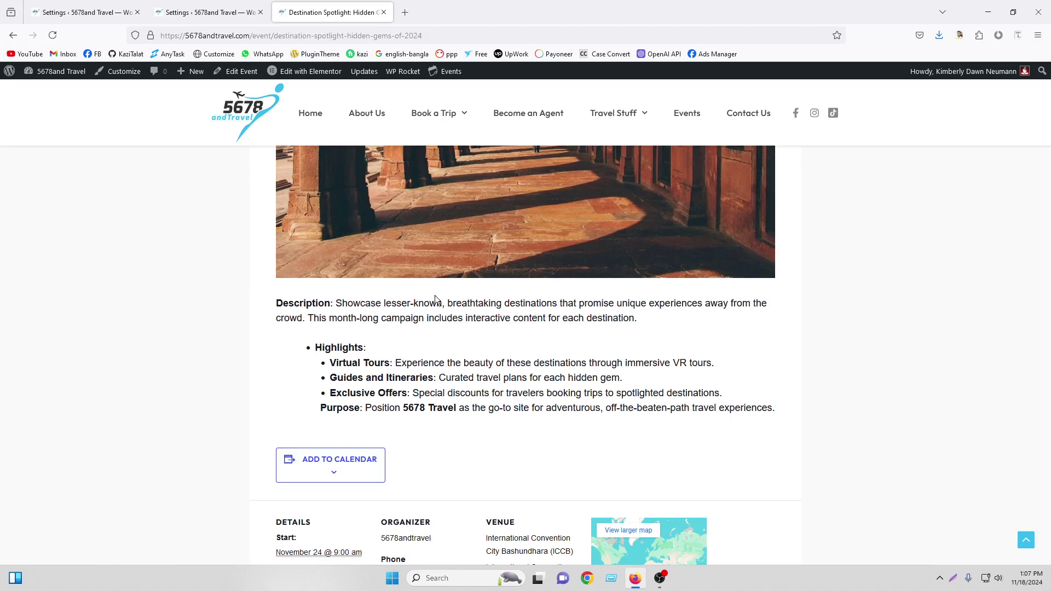
{"action": "left_click", "coordinate": [206, 12]}
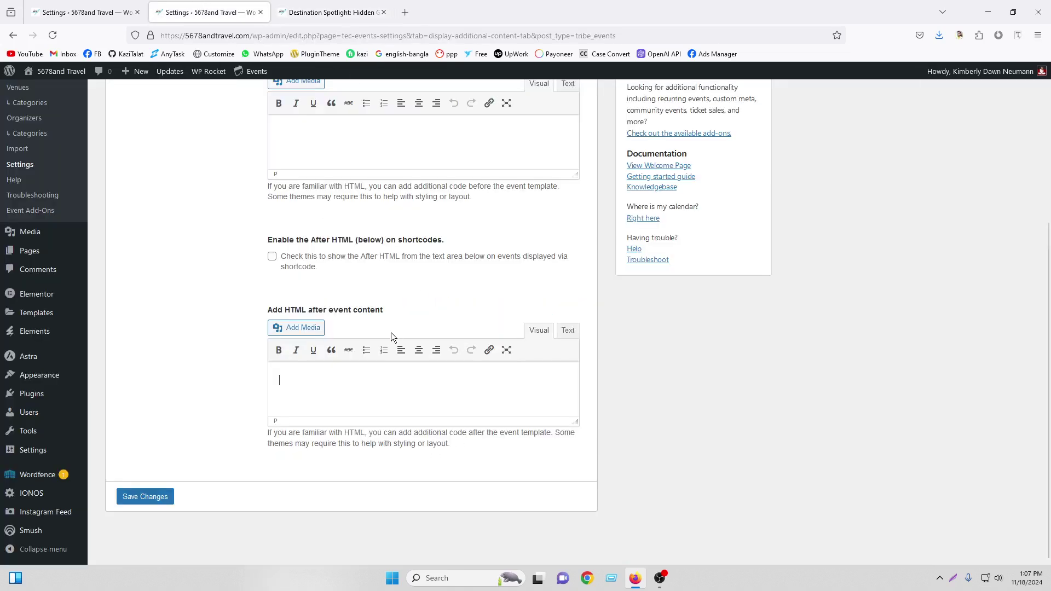
{"action": "left_click", "coordinate": [163, 497]}
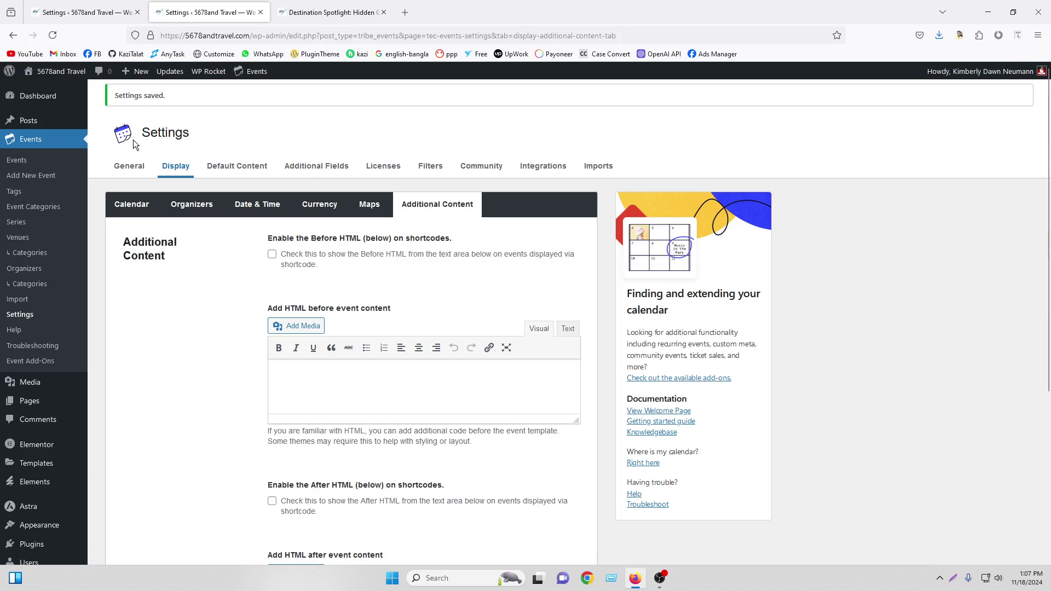
Open Default Content and expand the Default venue list, currently set to No Default
{"action": "left_click", "coordinate": [234, 168]}
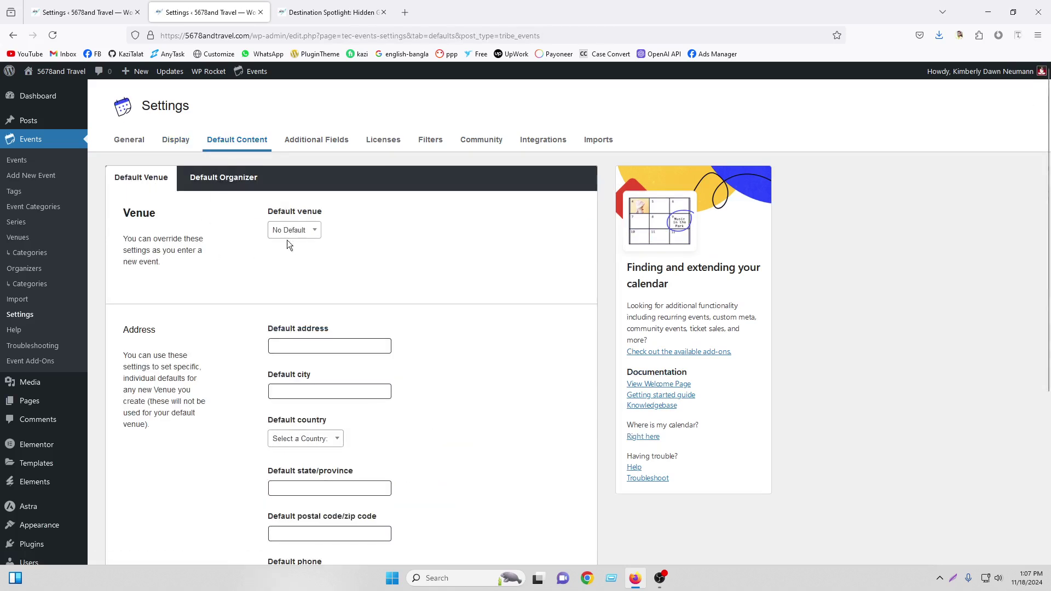
{"action": "left_click", "coordinate": [291, 232]}
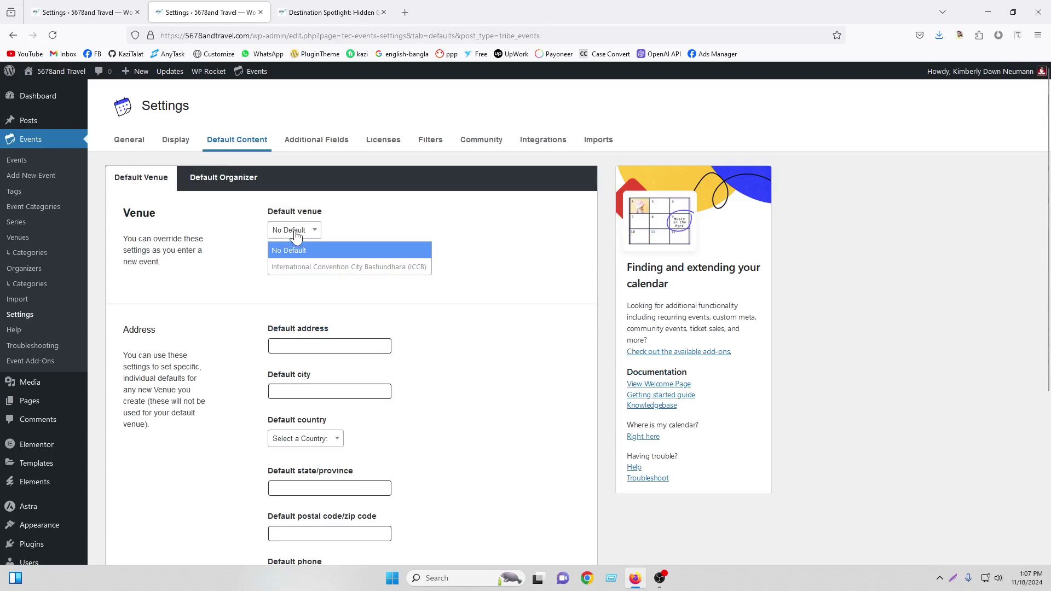
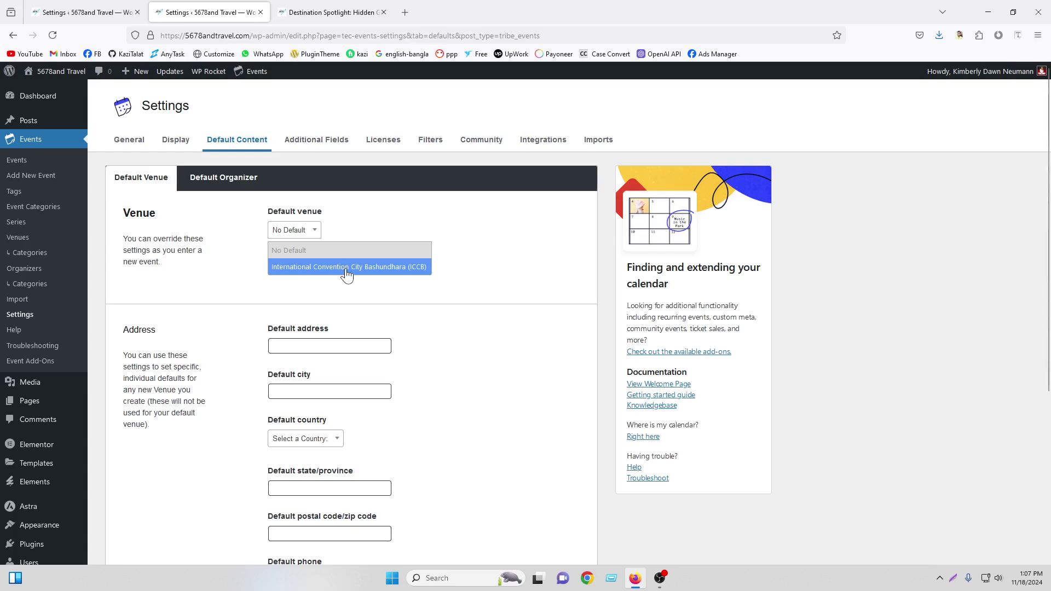
Reset the default venue from ICCB back to No Default and save the Default Content settings
{"action": "left_click", "coordinate": [346, 269]}
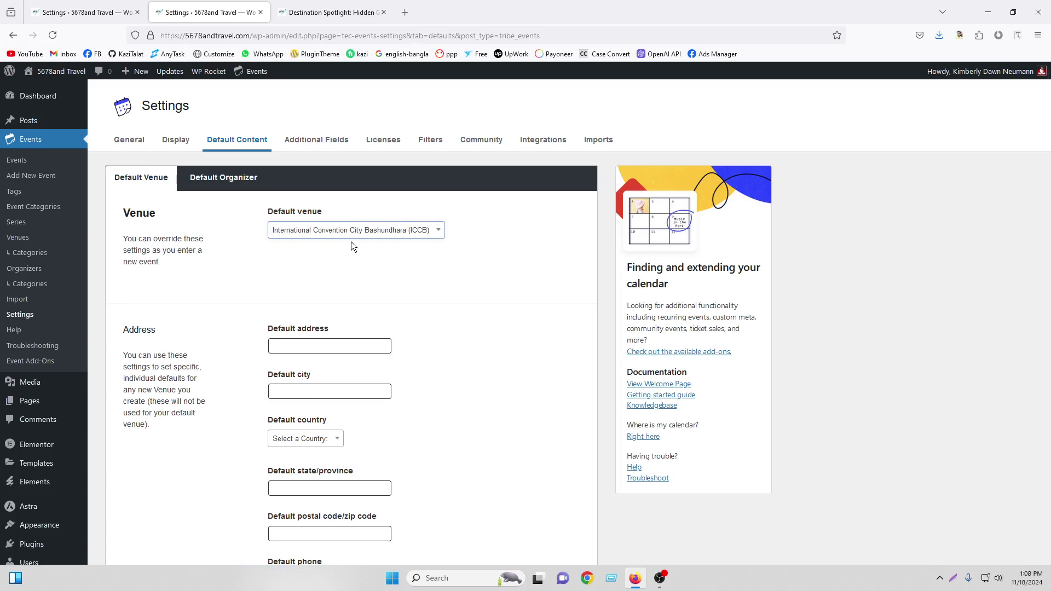
{"action": "left_click", "coordinate": [385, 236]}
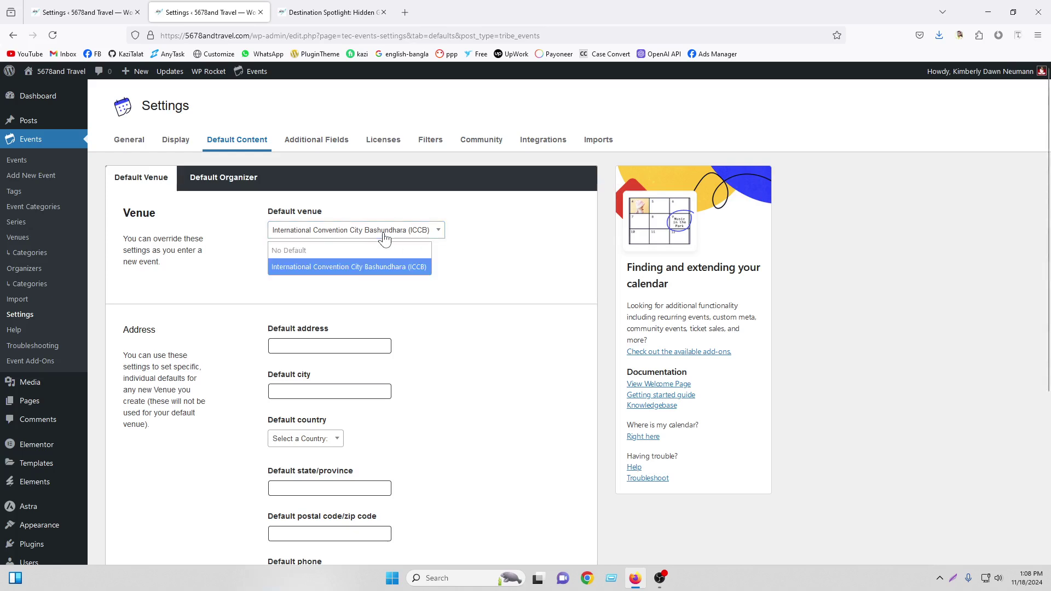
{"action": "left_click", "coordinate": [300, 252]}
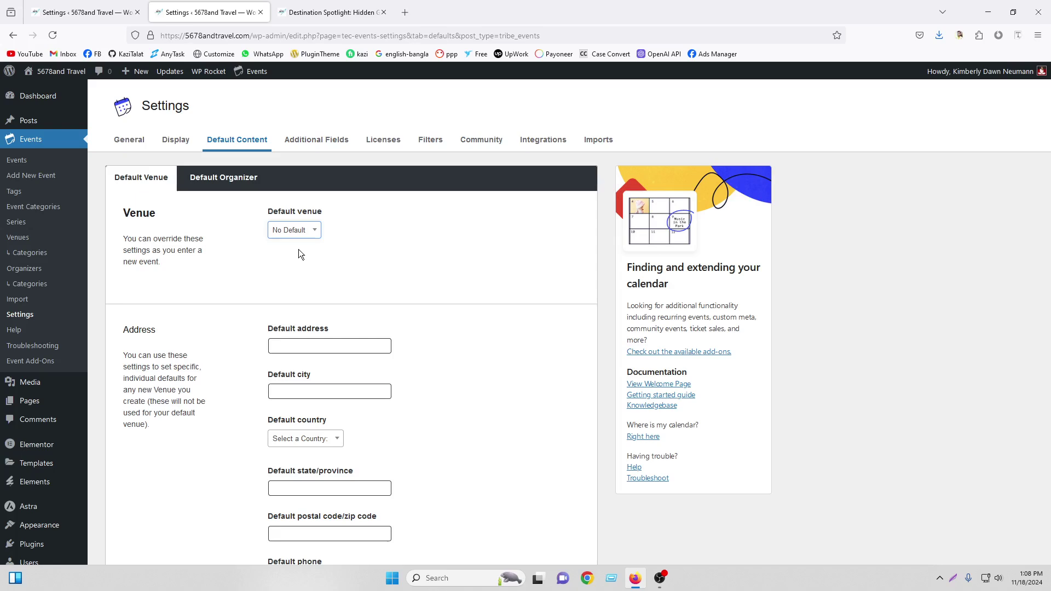
{"action": "scroll", "coordinate": [306, 254], "scroll_direction": "down", "scroll_amount": 3}
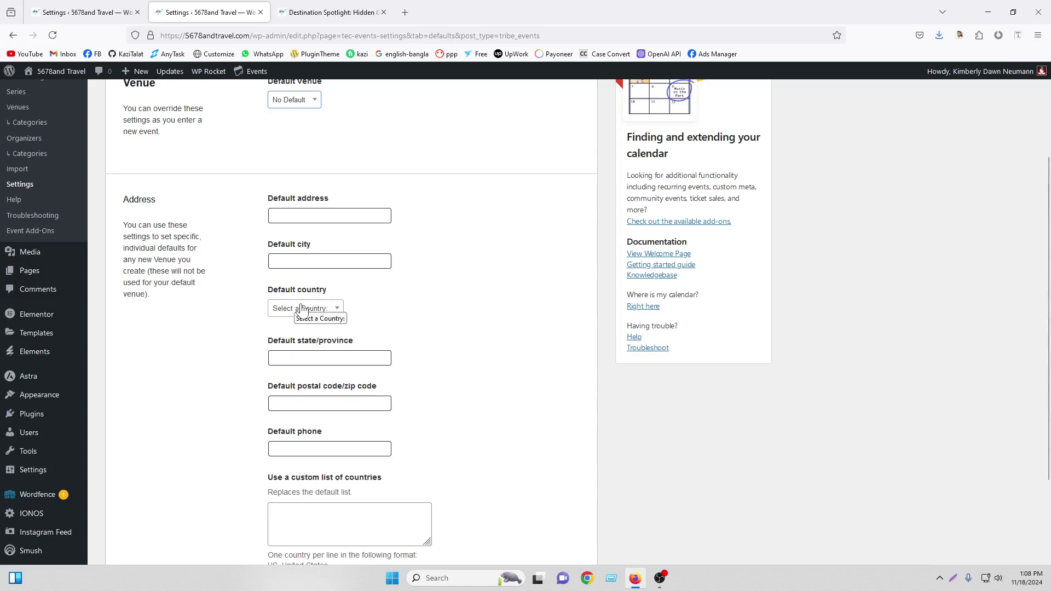
{"action": "scroll", "coordinate": [377, 366], "scroll_direction": "down", "scroll_amount": 2}
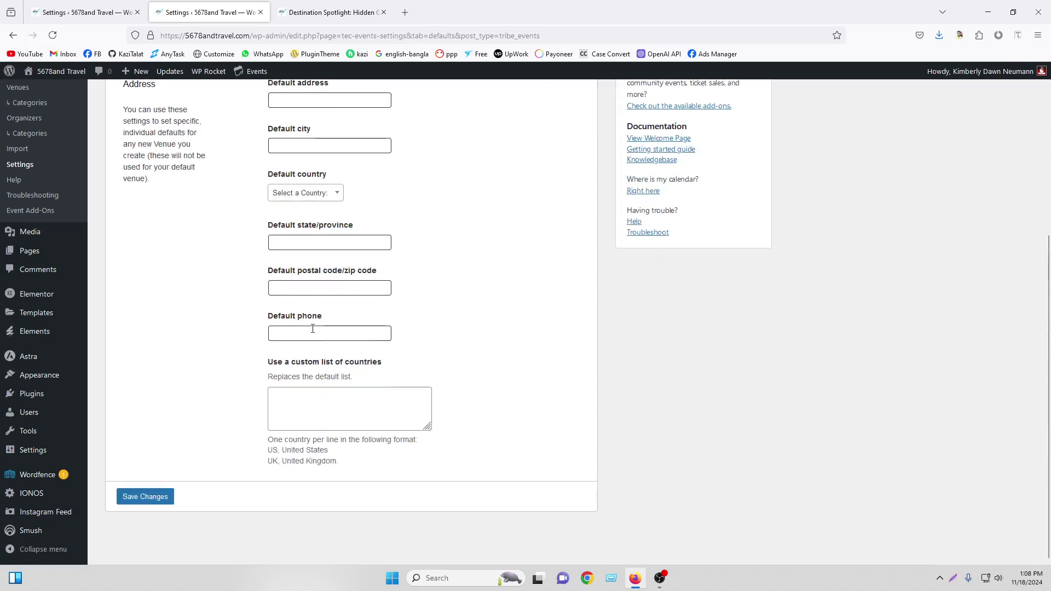
{"action": "left_click", "coordinate": [160, 495]}
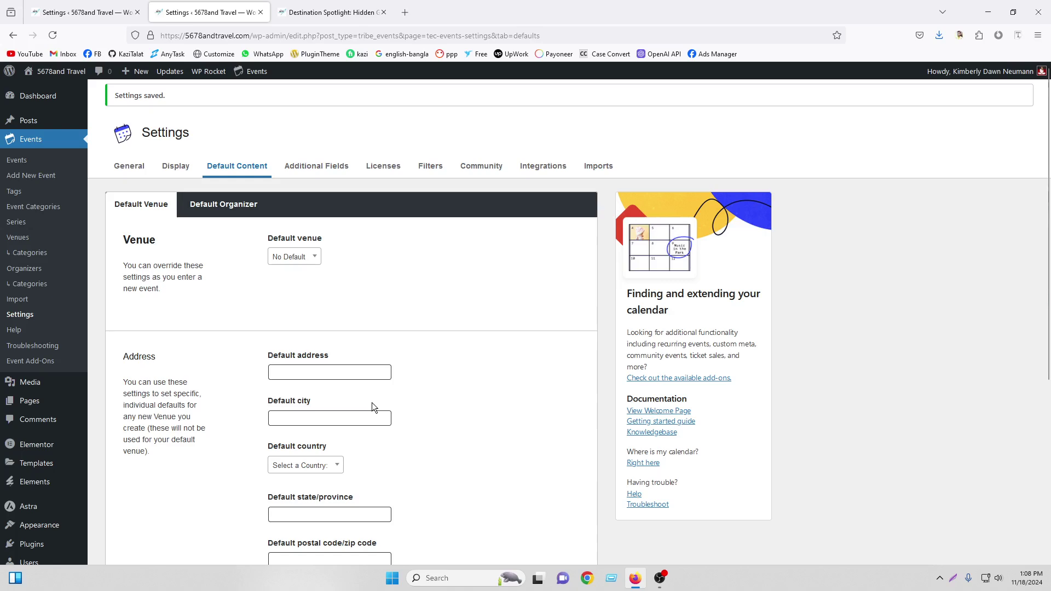
{"action": "scroll", "coordinate": [372, 406], "scroll_direction": "down", "scroll_amount": 5}
{"action": "scroll", "coordinate": [334, 306], "scroll_direction": "up", "scroll_amount": 2}
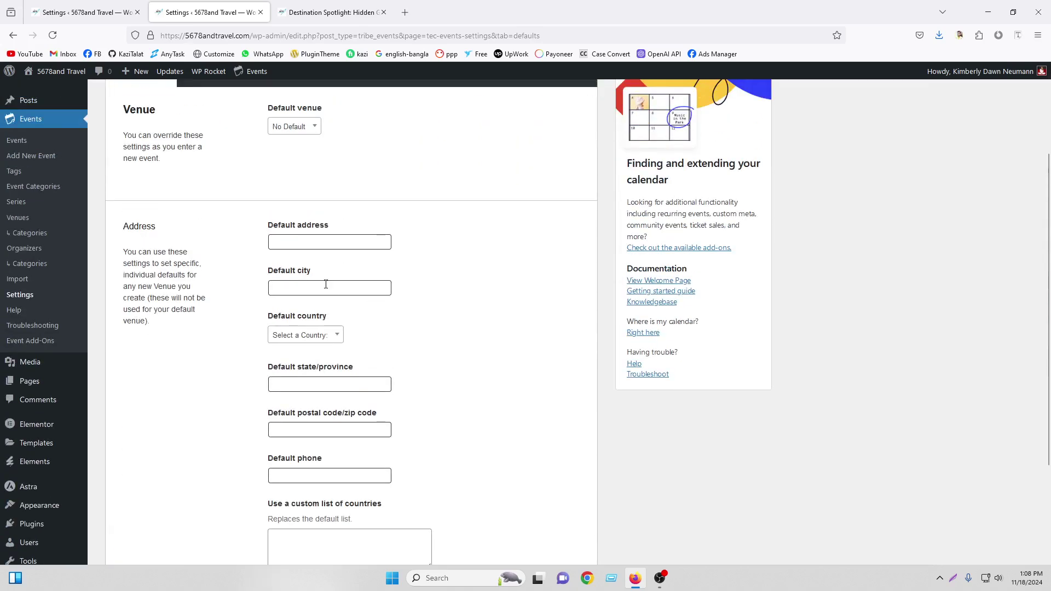
{"action": "scroll", "coordinate": [326, 284], "scroll_direction": "up", "scroll_amount": 2}
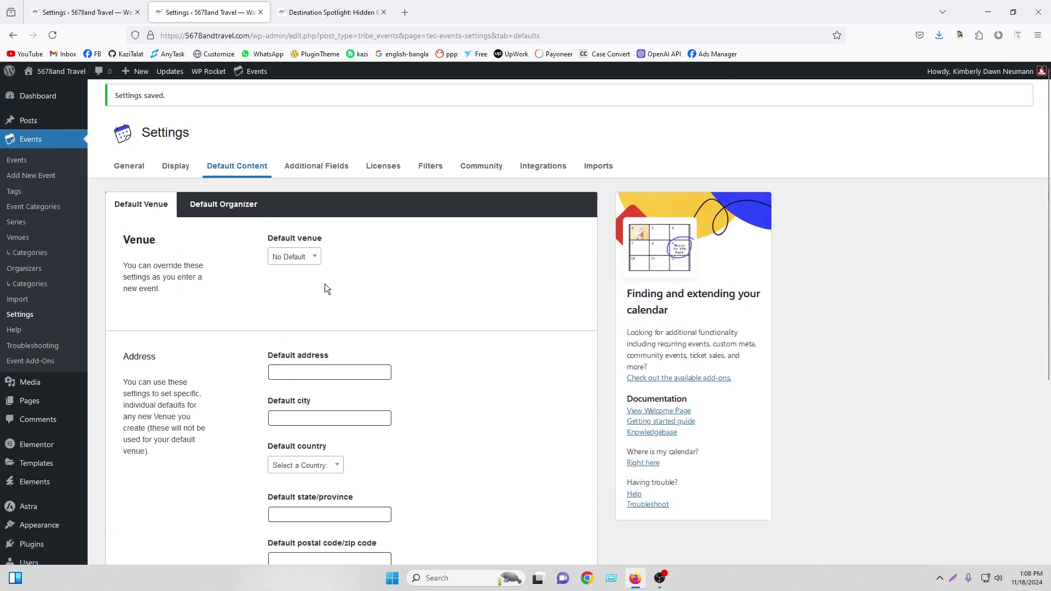
{"action": "left_click", "coordinate": [202, 208]}
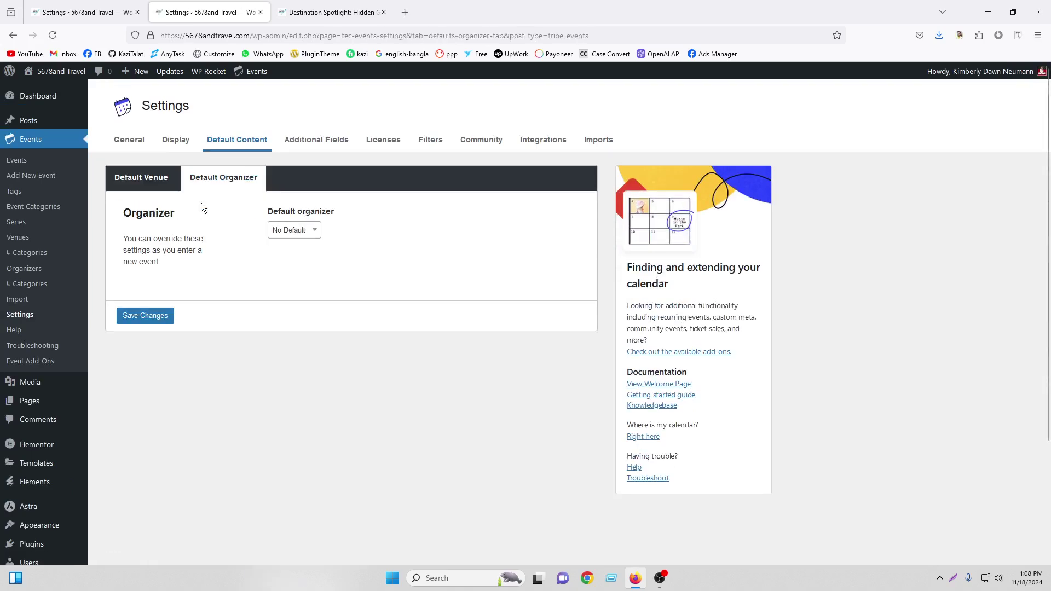
Switch the default organizer from 5678andtravel back to No Default and save the organizer settings
{"action": "left_click", "coordinate": [289, 231]}
{"action": "left_click", "coordinate": [289, 231]}
{"action": "left_click", "coordinate": [273, 230]}
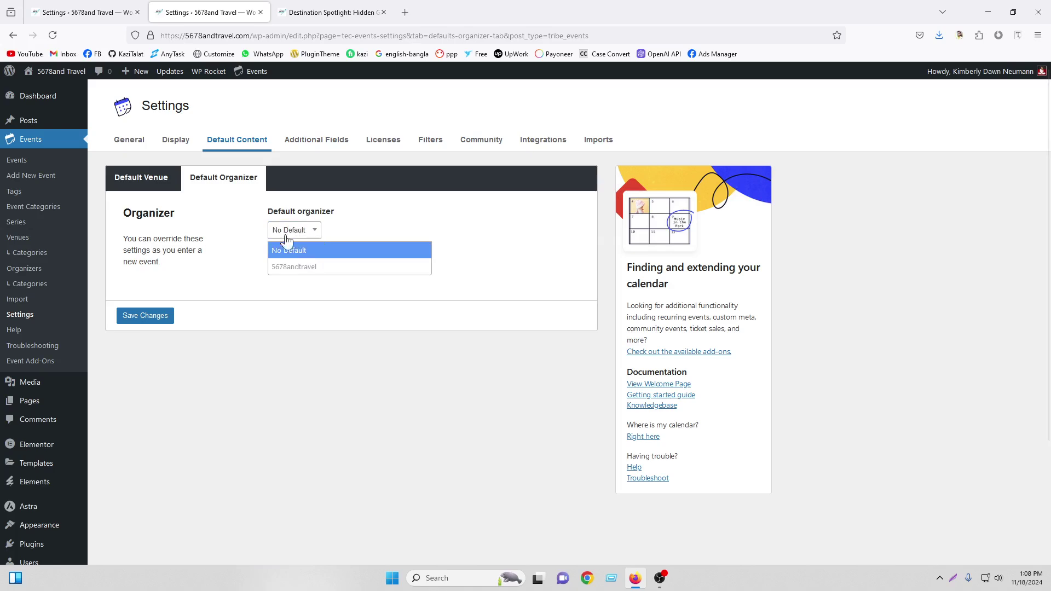
{"action": "left_click", "coordinate": [294, 267]}
{"action": "left_click", "coordinate": [300, 233]}
{"action": "left_click", "coordinate": [298, 249]}
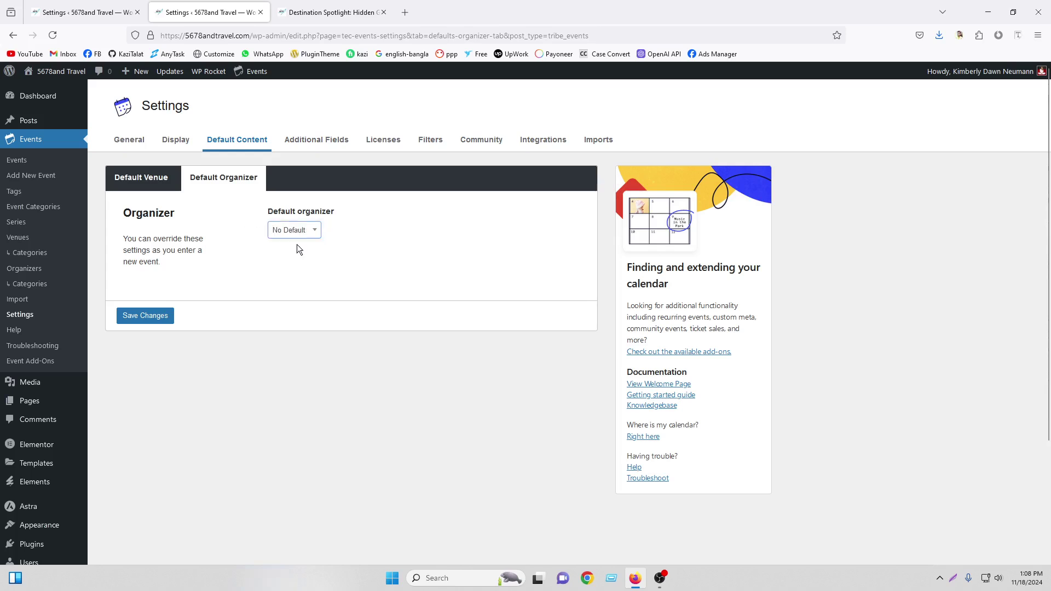
{"action": "left_click", "coordinate": [137, 318]}
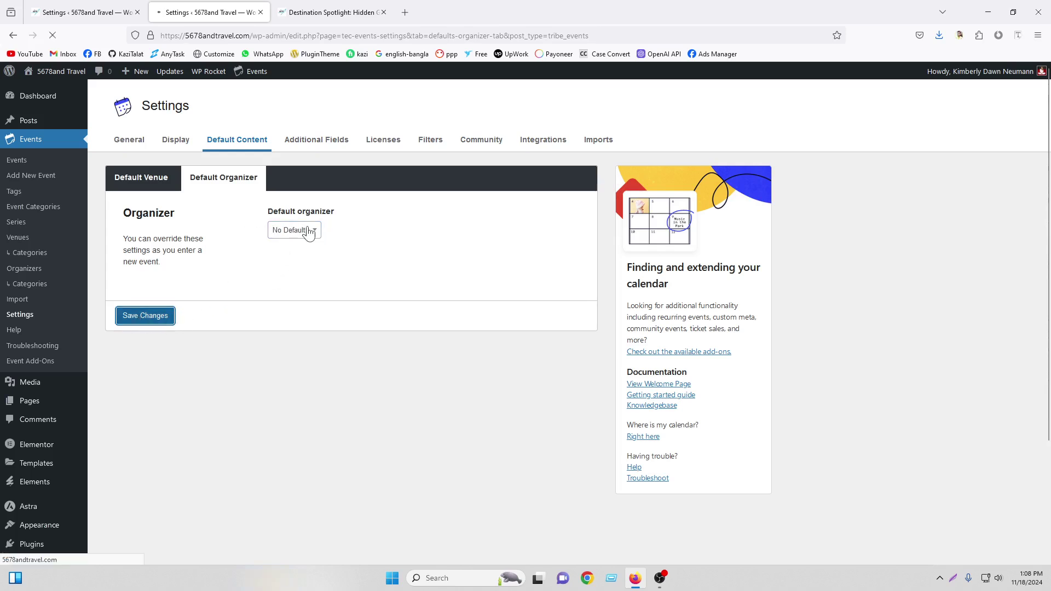
{"action": "left_click", "coordinate": [298, 171]}
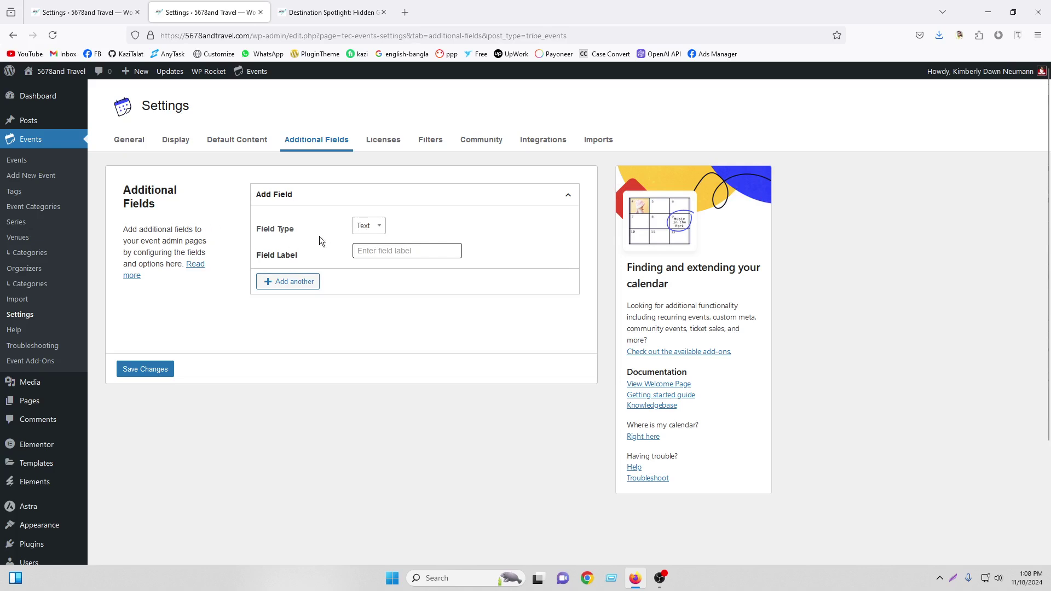
Open the Events list in a new browser tab and start a new event
{"action": "right_click", "coordinate": [27, 139]}
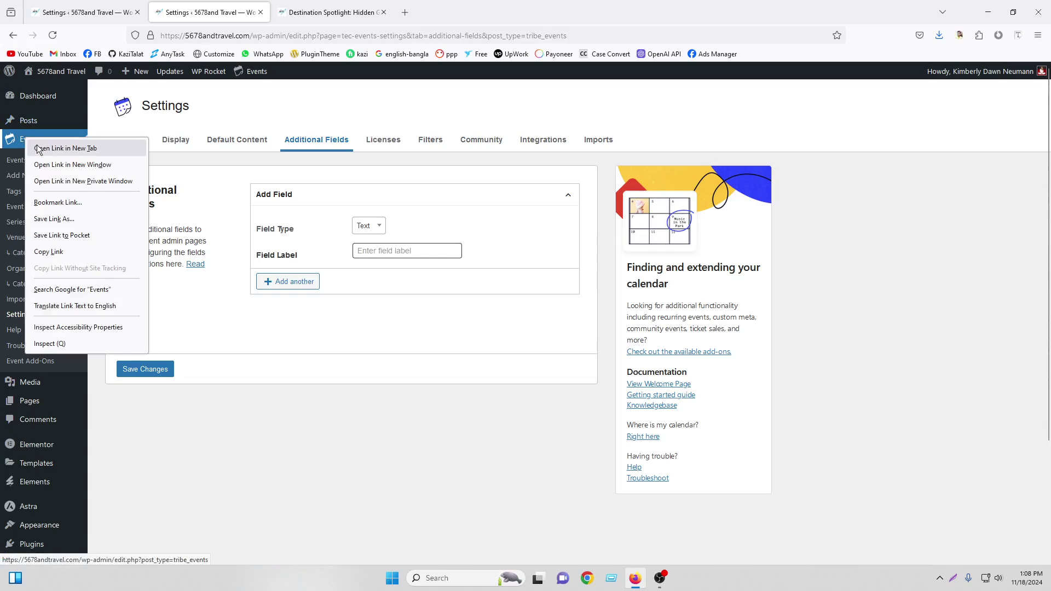
{"action": "left_click", "coordinate": [55, 145]}
{"action": "left_click", "coordinate": [324, 7]}
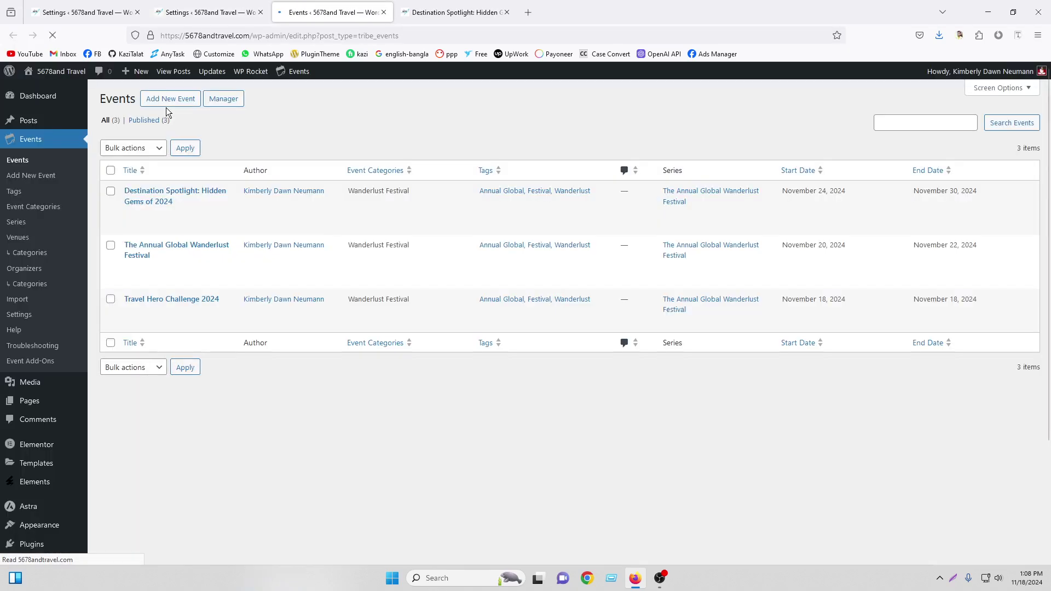
{"action": "left_click", "coordinate": [170, 103]}
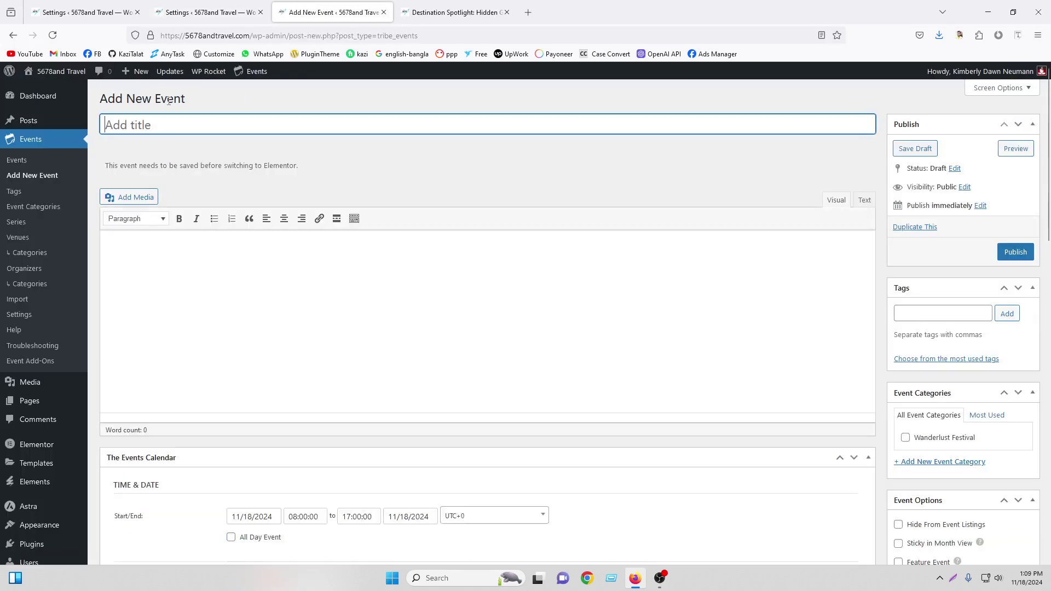
Look over the blank new event's title and description areas, then go back to Additional Fields
{"action": "scroll", "coordinate": [198, 284], "scroll_direction": "down", "scroll_amount": 3}
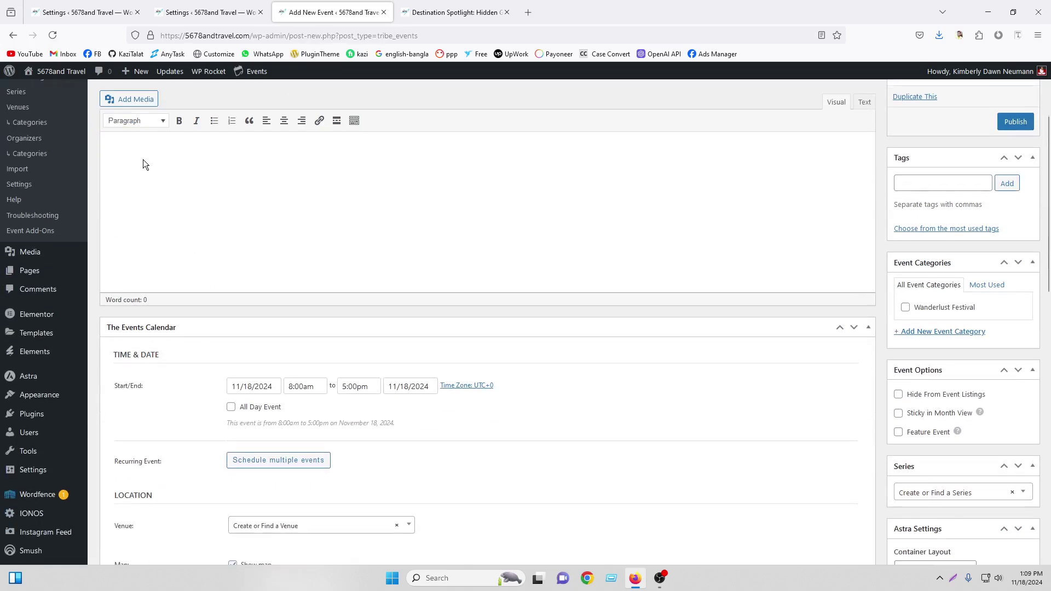
{"action": "left_click", "coordinate": [143, 160]}
{"action": "scroll", "coordinate": [144, 161], "scroll_direction": "up", "scroll_amount": 3}
{"action": "left_click", "coordinate": [173, 121]}
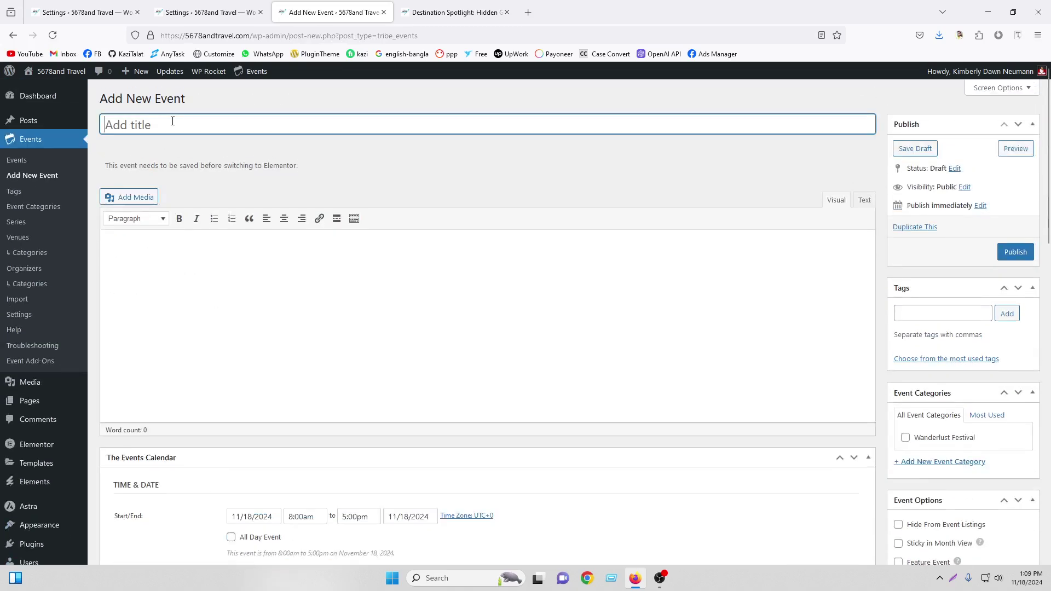
{"action": "left_click", "coordinate": [128, 263]}
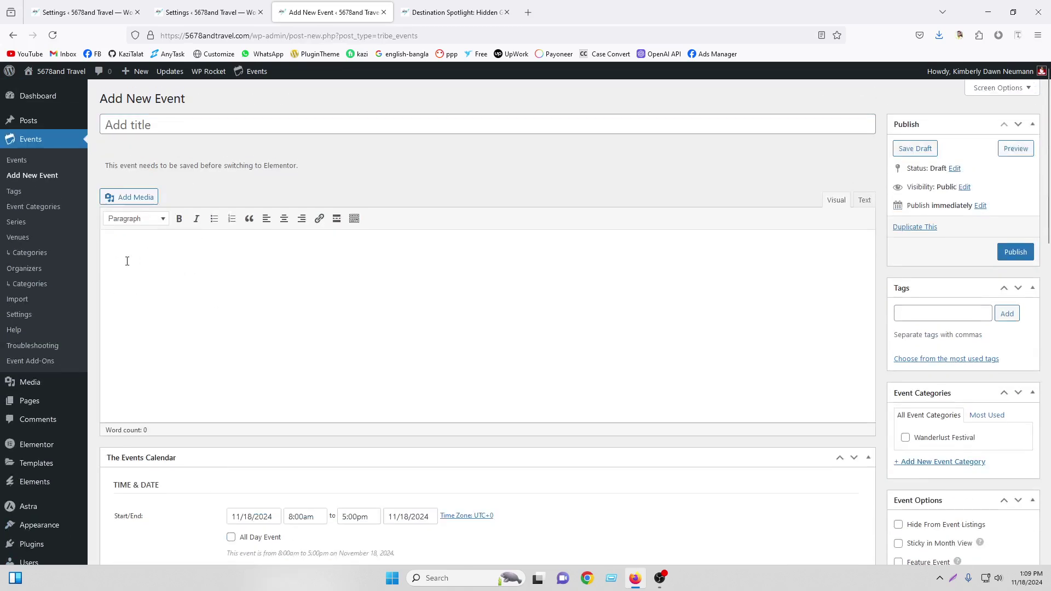
{"action": "scroll", "coordinate": [127, 261], "scroll_direction": "down", "scroll_amount": 5}
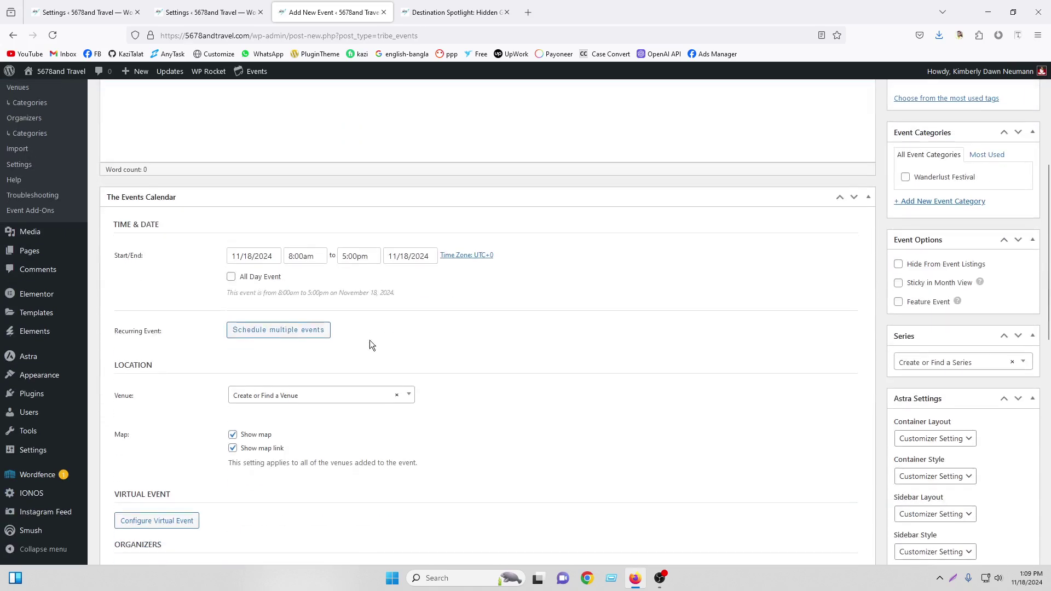
{"action": "scroll", "coordinate": [371, 340], "scroll_direction": "down", "scroll_amount": 5}
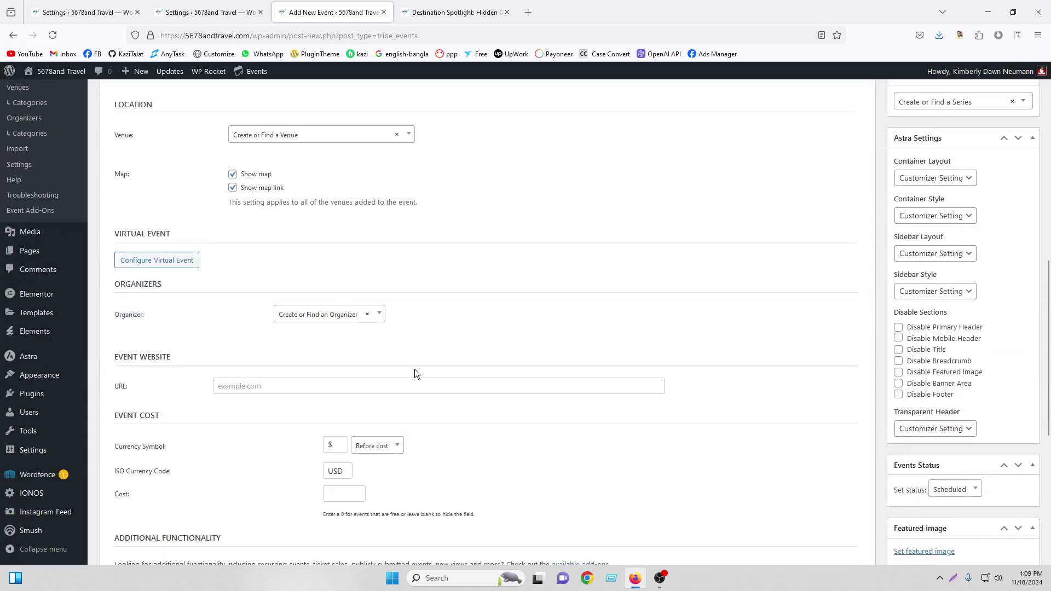
{"action": "scroll", "coordinate": [415, 371], "scroll_direction": "up", "scroll_amount": 11}
{"action": "left_click", "coordinate": [205, 12]}
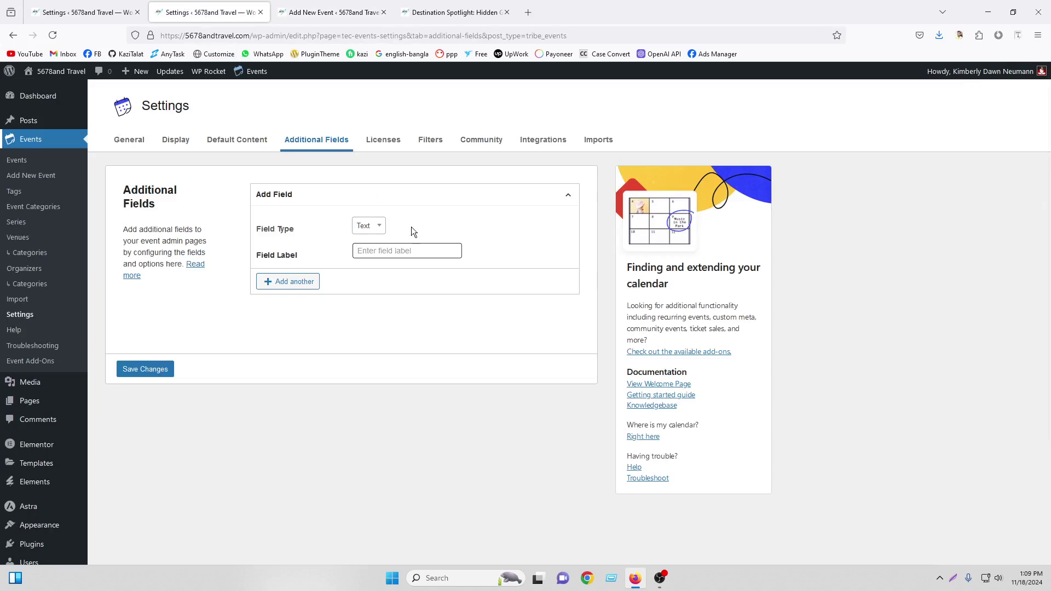
Add a Text-type additional field labelled 'Your Food Cost'
{"action": "left_click", "coordinate": [364, 233]}
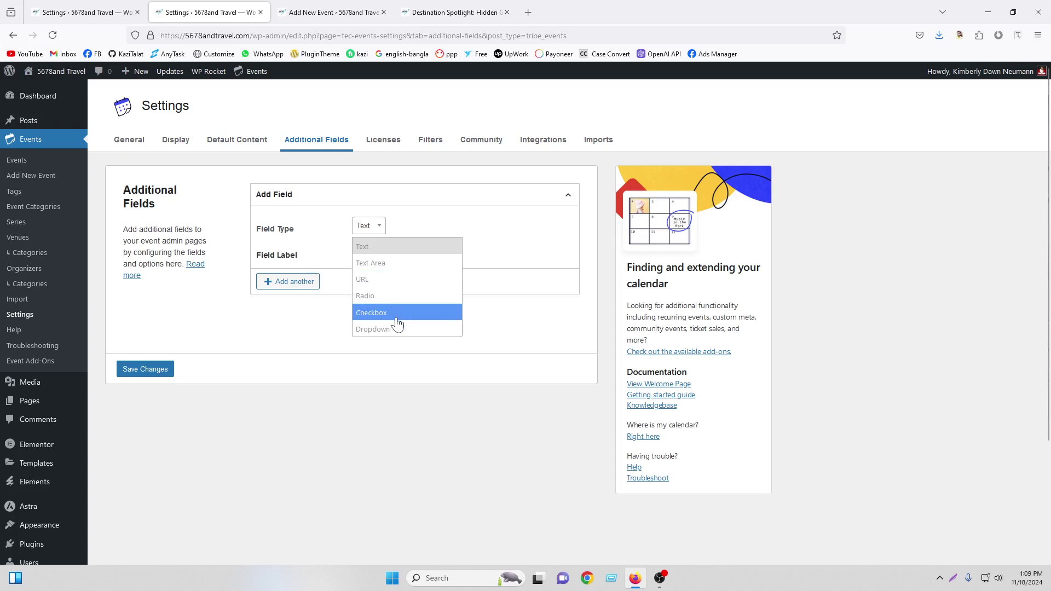
{"action": "left_click", "coordinate": [374, 247]}
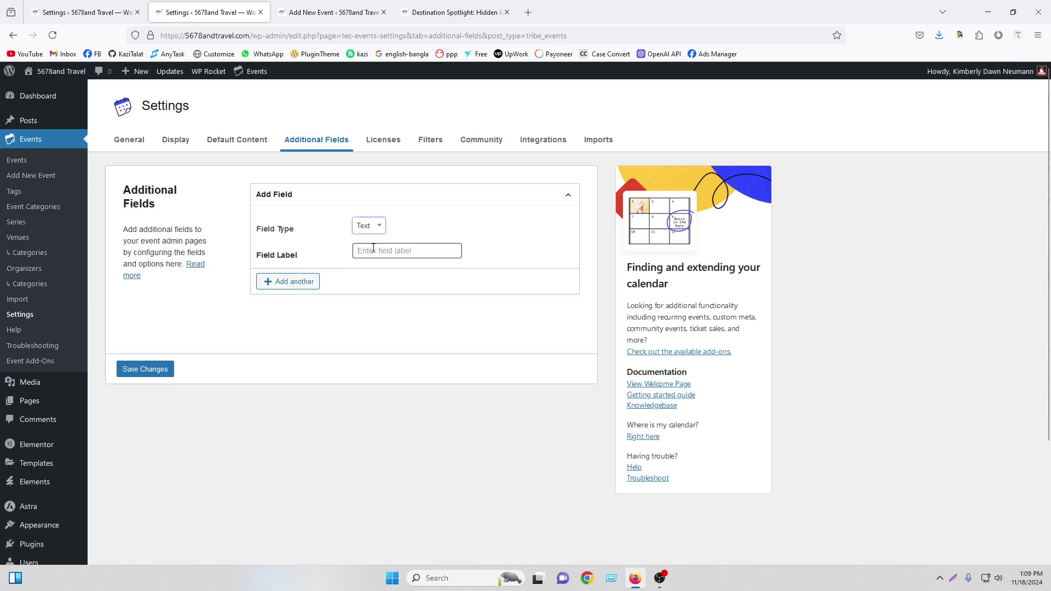
{"action": "left_click", "coordinate": [379, 248]}
{"action": "type", "text": "Your"}
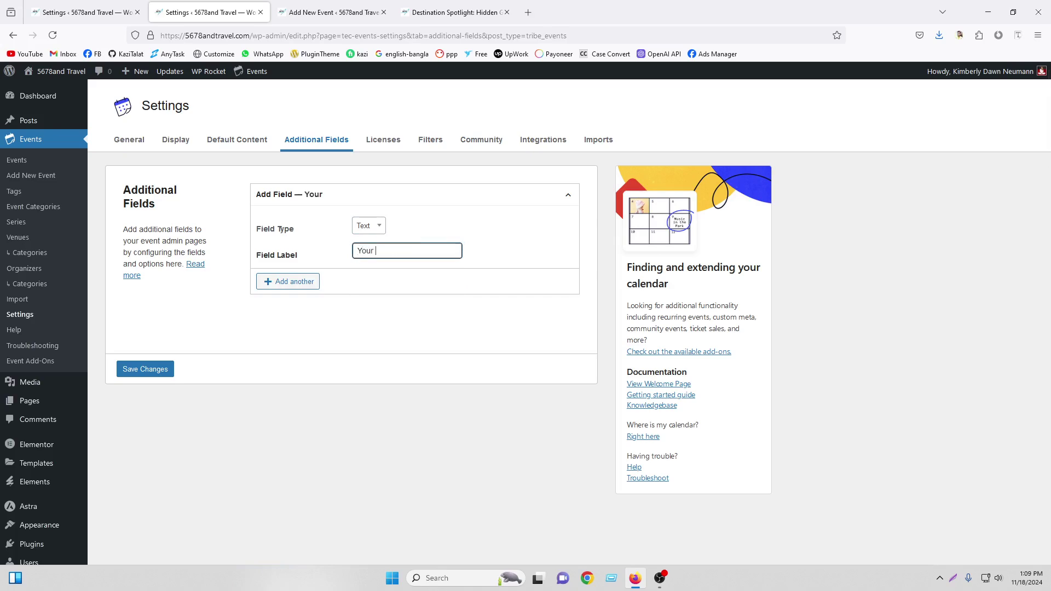
{"action": "type", "text": " Food Costr="}
Add a second text field labelled 'T Shirt Size' and save both fields
{"action": "left_click", "coordinate": [294, 289]}
{"action": "left_click", "coordinate": [380, 332]}
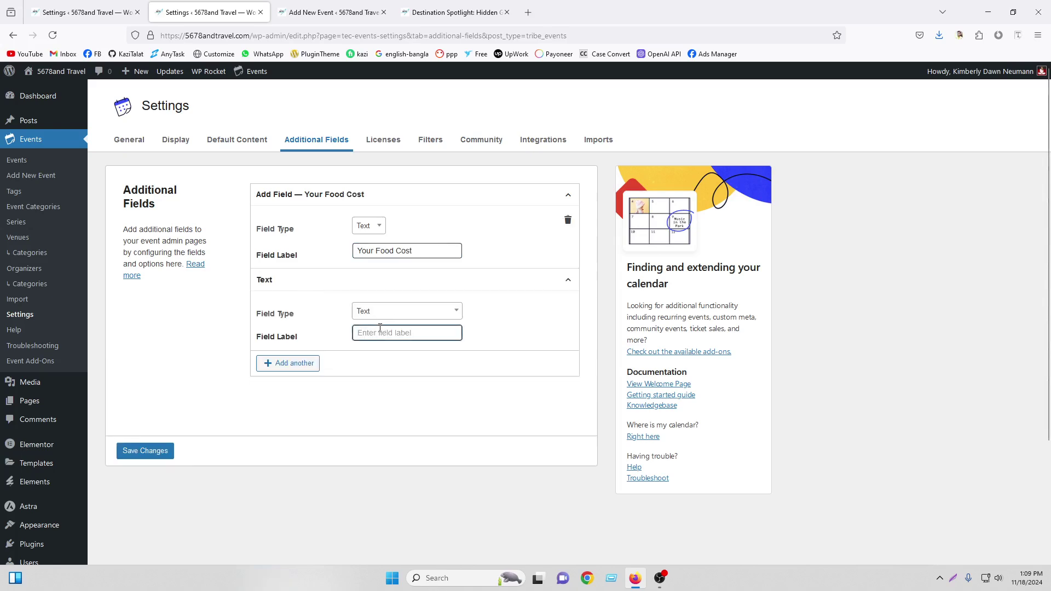
{"action": "type", "text": "Gift"}
{"action": "key", "text": "BackSpace"}
{"action": "key", "text": "BackSpace"}
{"action": "key", "text": "BackSpace"}
{"action": "key", "text": "BackSpace"}
{"action": "type", "text": "T Shirt"}
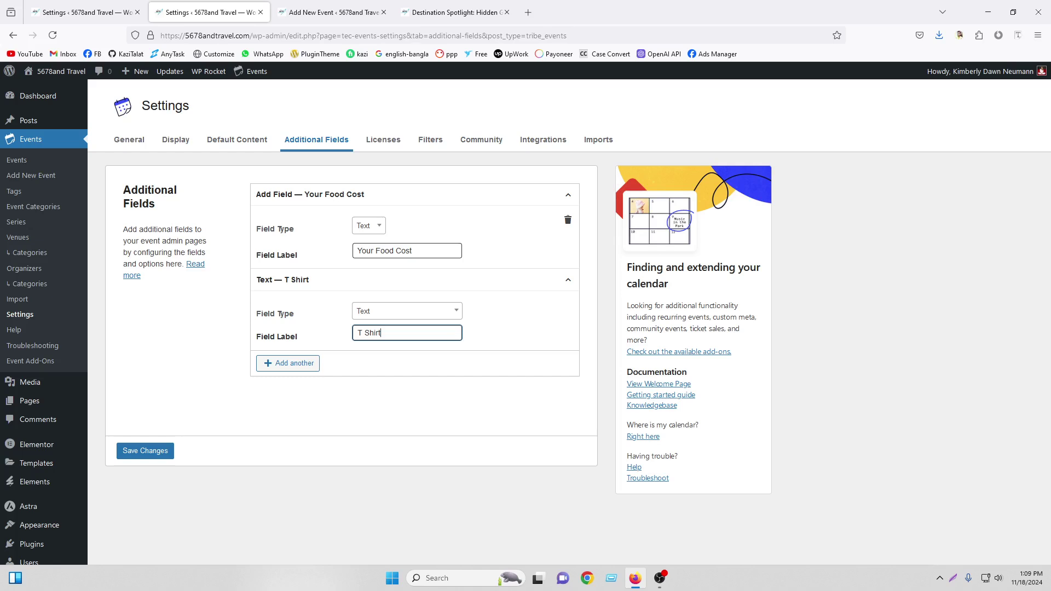
{"action": "type", "text": " Size"}
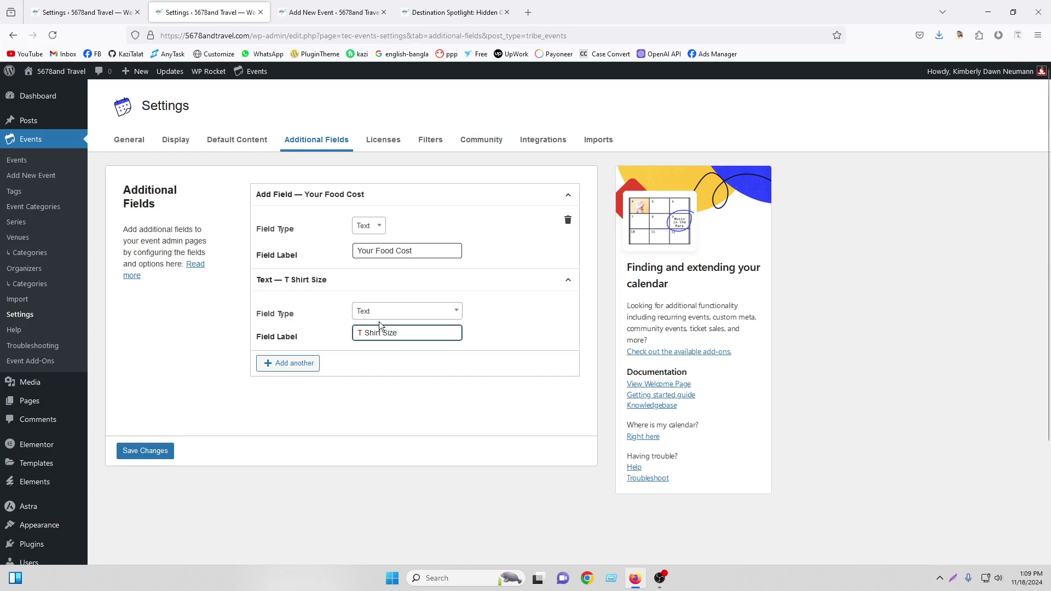
{"action": "left_click", "coordinate": [147, 454]}
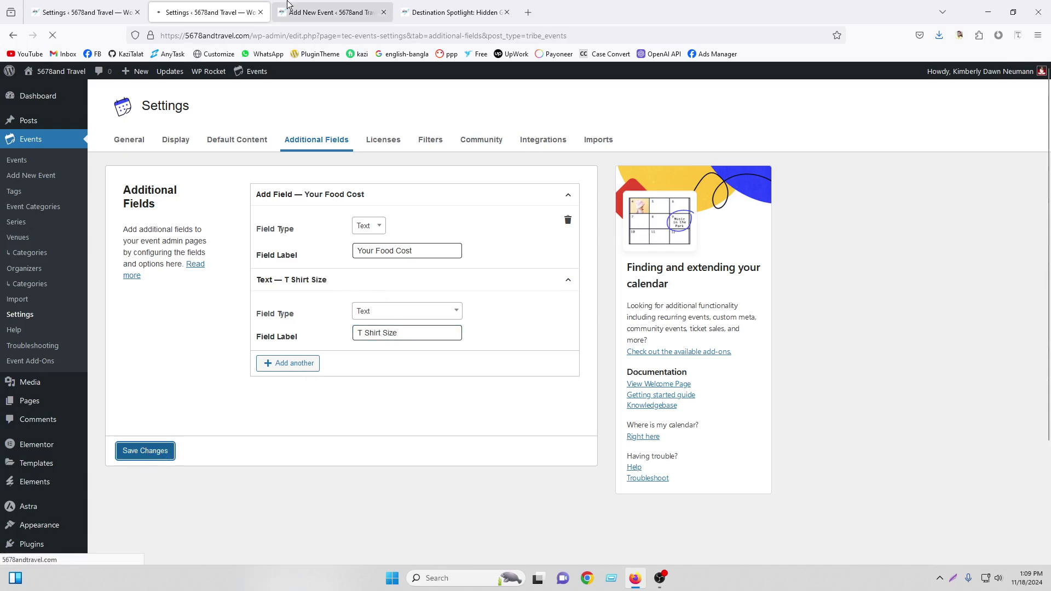
{"action": "left_click", "coordinate": [331, 13]}
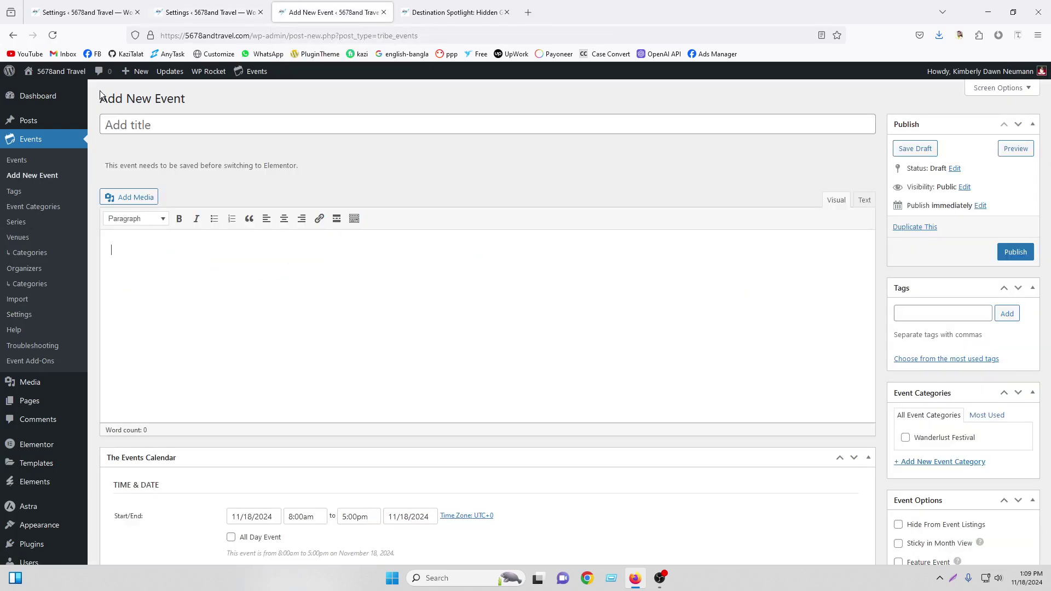
Reload the new event editor and try the Your Food Cost and T Shirt Size inputs
{"action": "left_click", "coordinate": [52, 35]}
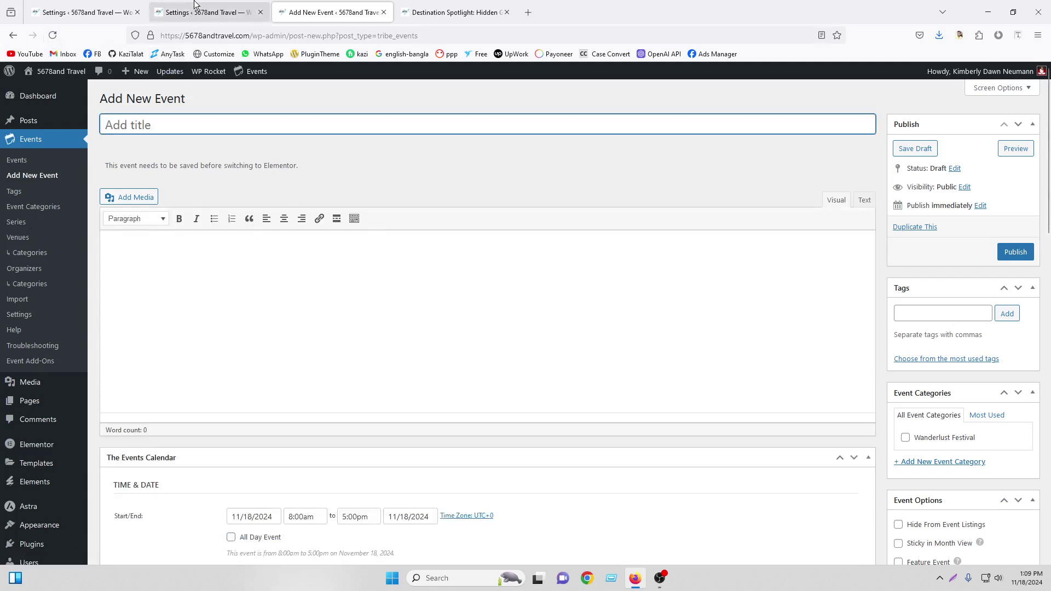
{"action": "left_click", "coordinate": [235, 11]}
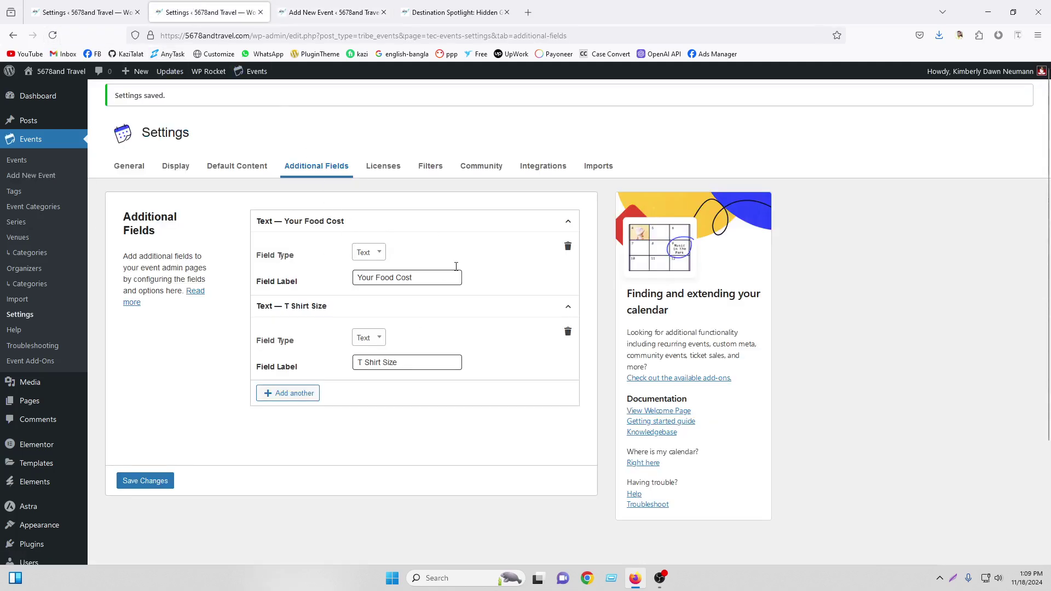
{"action": "left_click", "coordinate": [367, 6]}
{"action": "scroll", "coordinate": [328, 268], "scroll_direction": "down", "scroll_amount": 10}
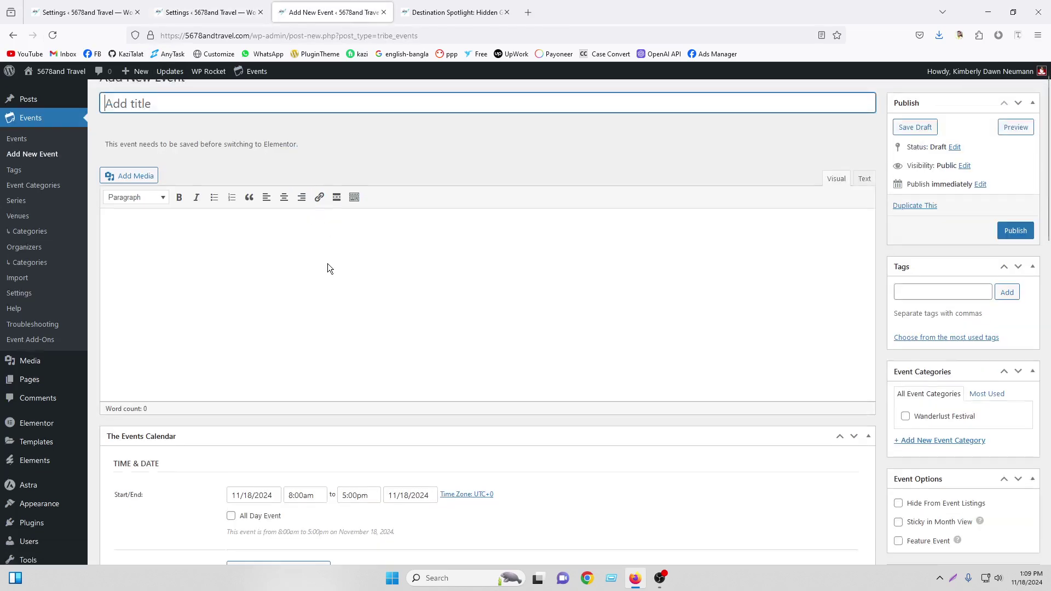
{"action": "scroll", "coordinate": [349, 274], "scroll_direction": "down", "scroll_amount": 2}
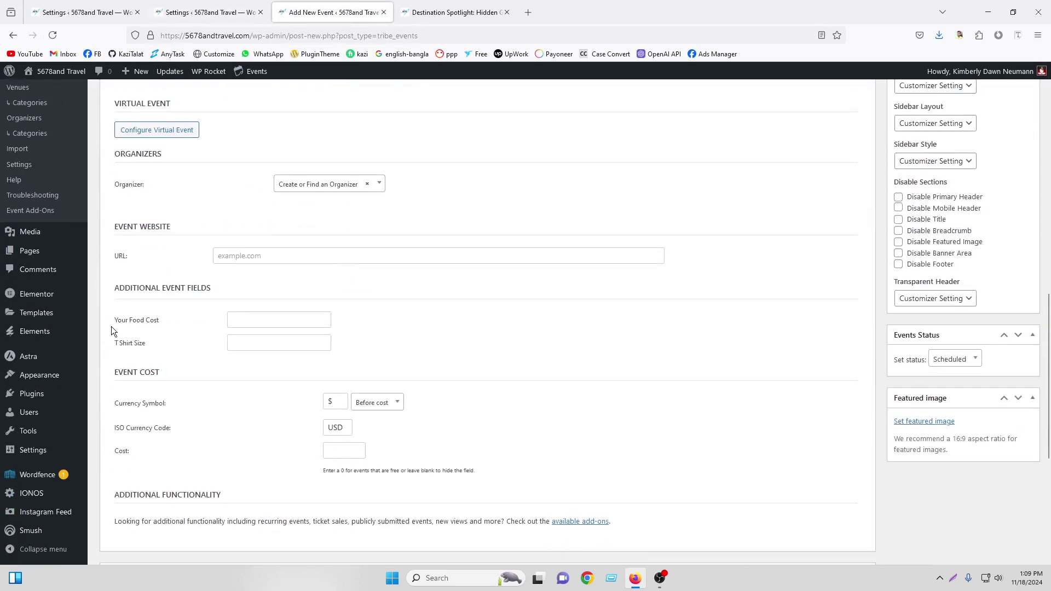
{"action": "left_click", "coordinate": [244, 322]}
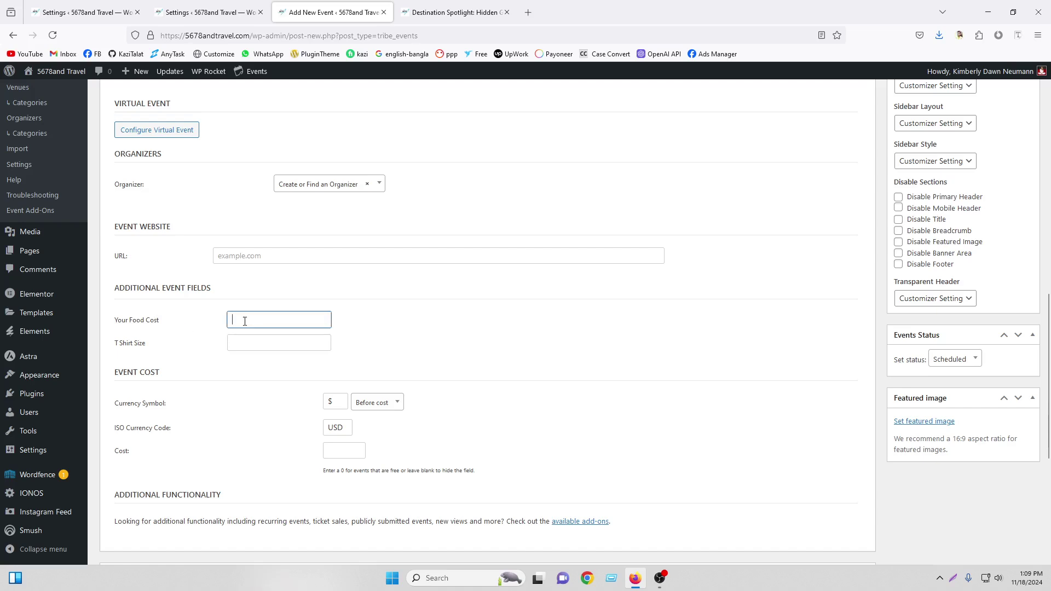
{"action": "left_click", "coordinate": [276, 345]}
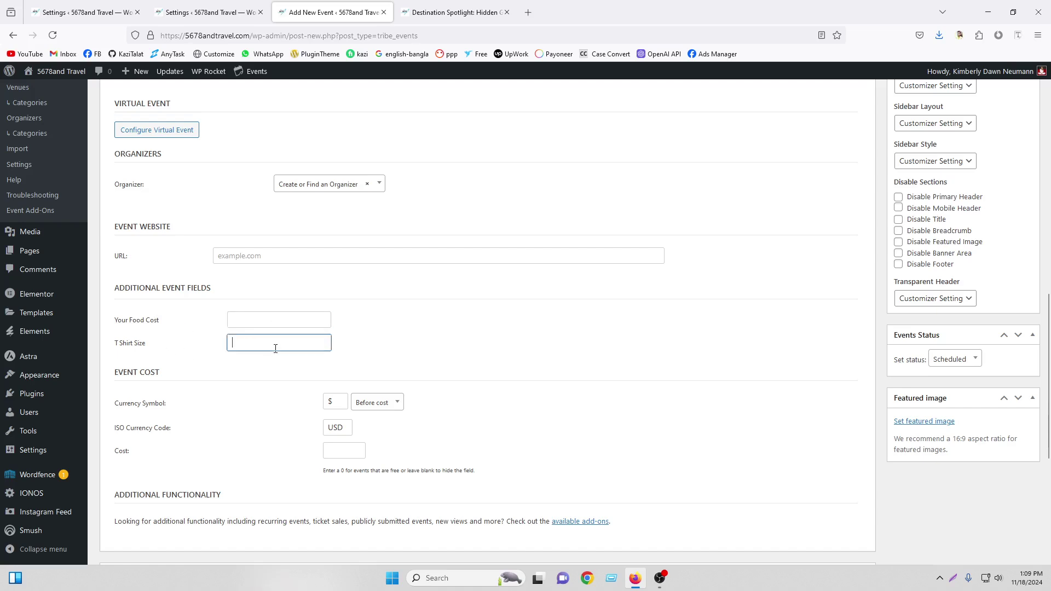
{"action": "left_click", "coordinate": [221, 8]}
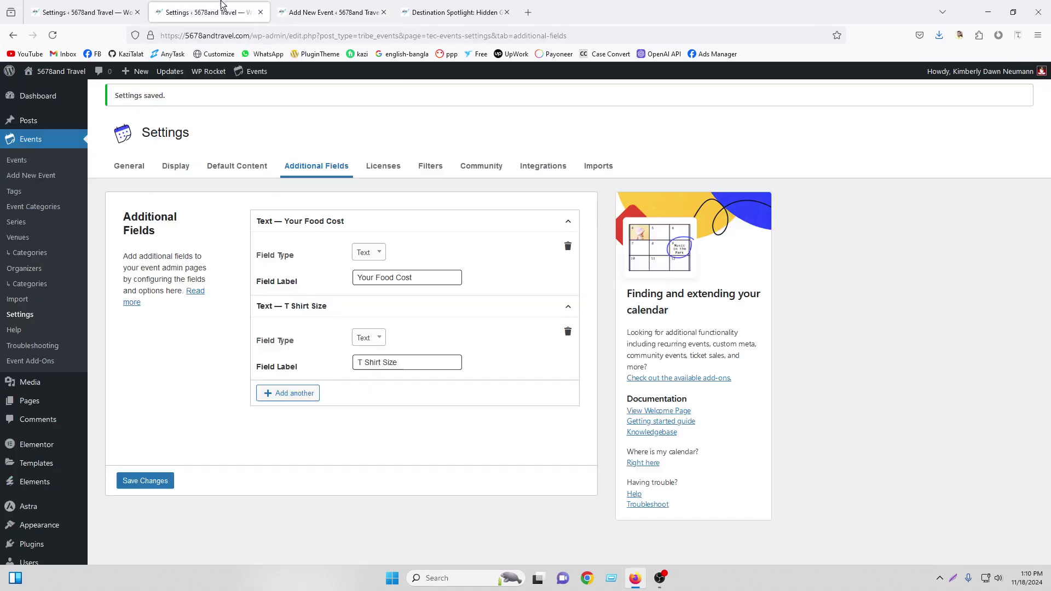
{"action": "left_click", "coordinate": [390, 172]}
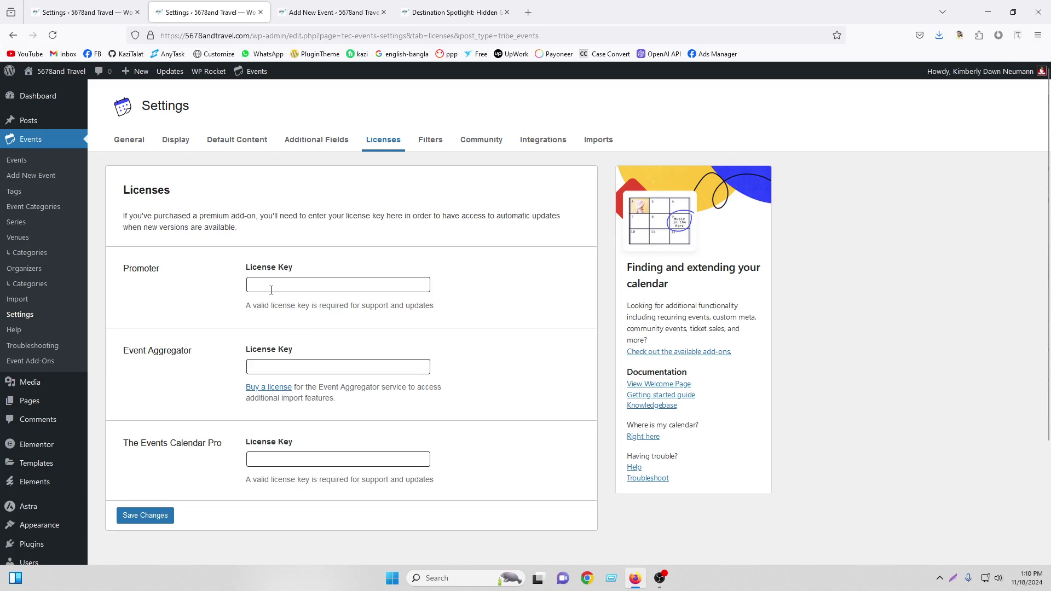
Look at the Licenses page, then view the Filters settings that only promote the Filter Bar add-on
{"action": "left_click", "coordinate": [278, 462]}
{"action": "left_click", "coordinate": [430, 142]}
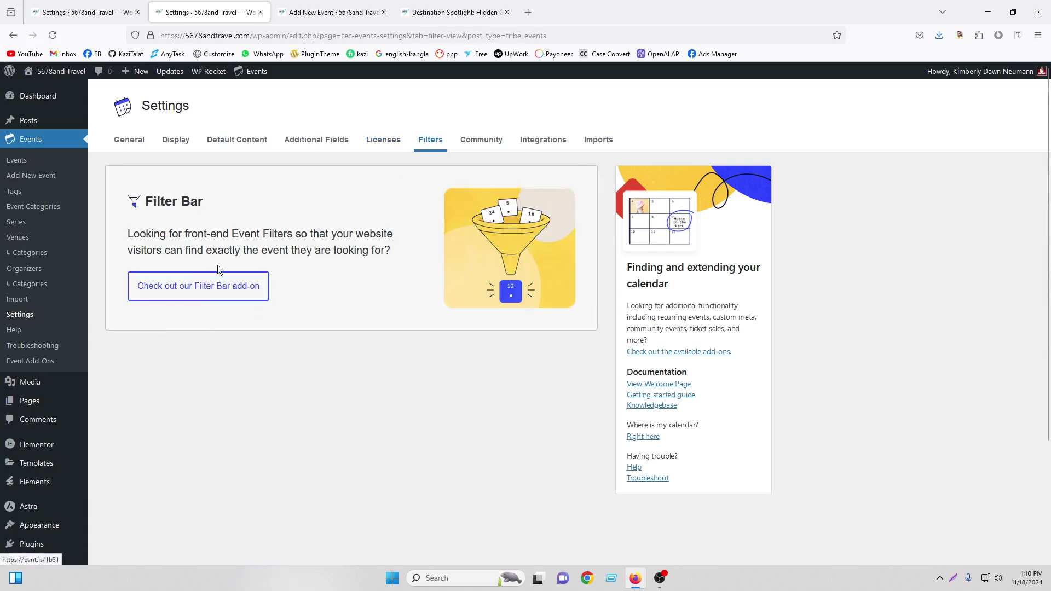
{"action": "left_click", "coordinate": [454, 12]}
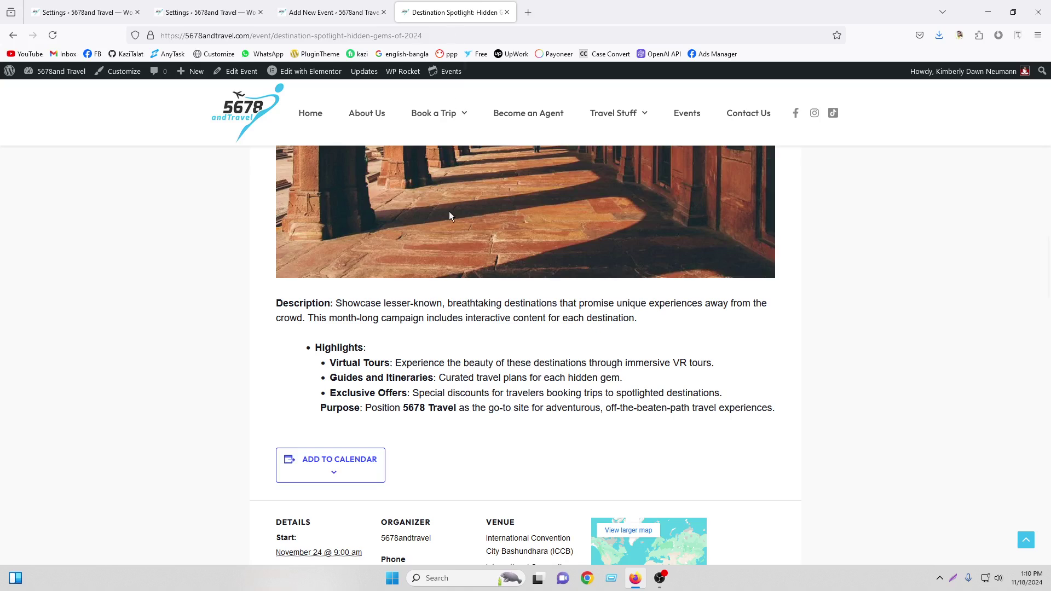
{"action": "scroll", "coordinate": [348, 269], "scroll_direction": "up", "scroll_amount": 5}
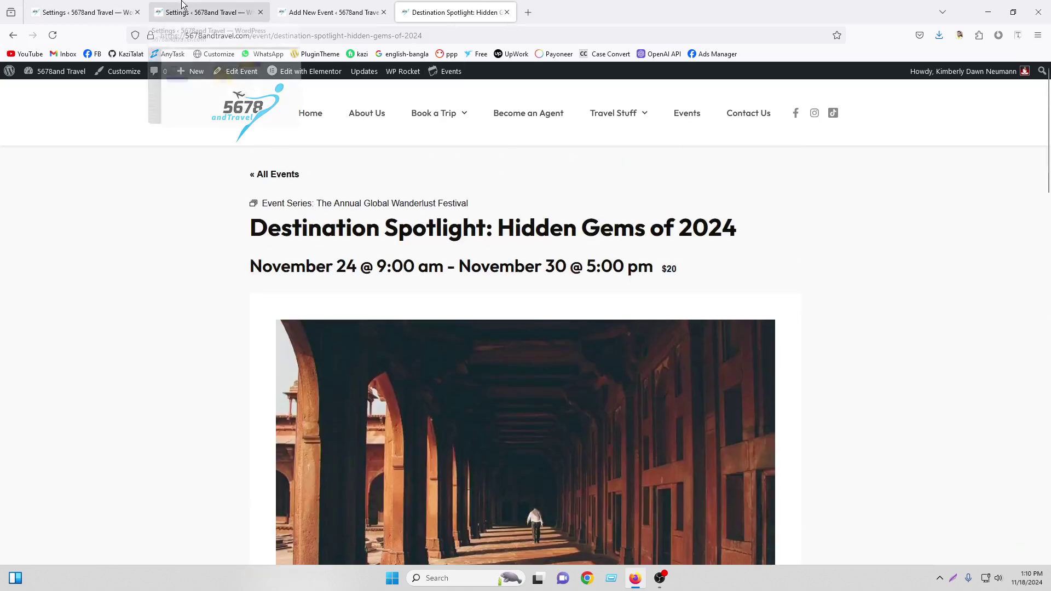
{"action": "left_click_drag", "start_coordinate": [206, 12], "coordinate": [334, 12]}
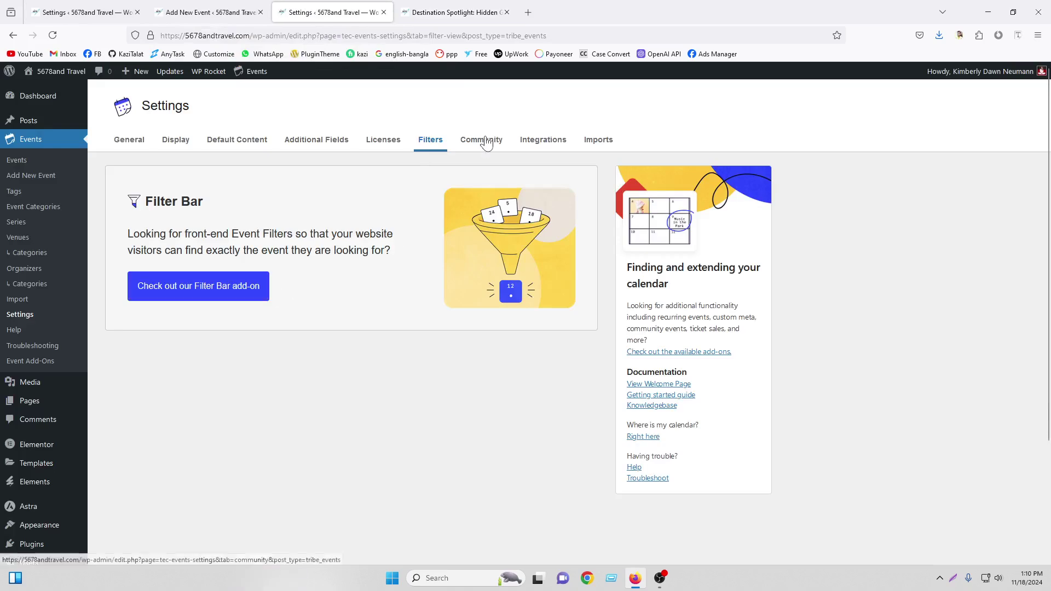
Browse the Integrations settings down to the Google Maps API section
{"action": "left_click", "coordinate": [545, 142]}
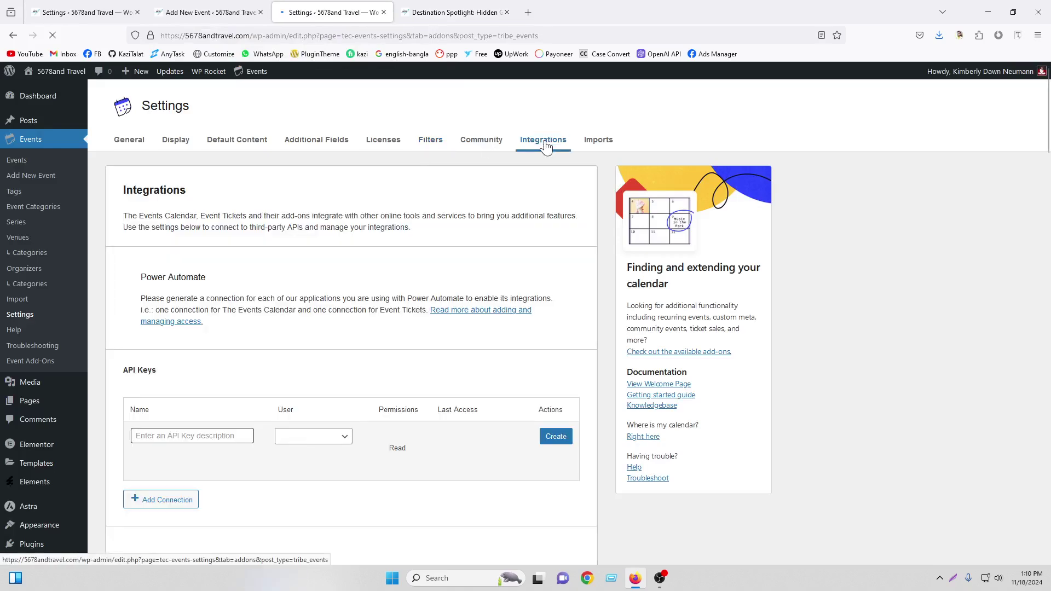
{"action": "scroll", "coordinate": [279, 346], "scroll_direction": "down", "scroll_amount": 12}
{"action": "scroll", "coordinate": [331, 344], "scroll_direction": "down", "scroll_amount": 13}
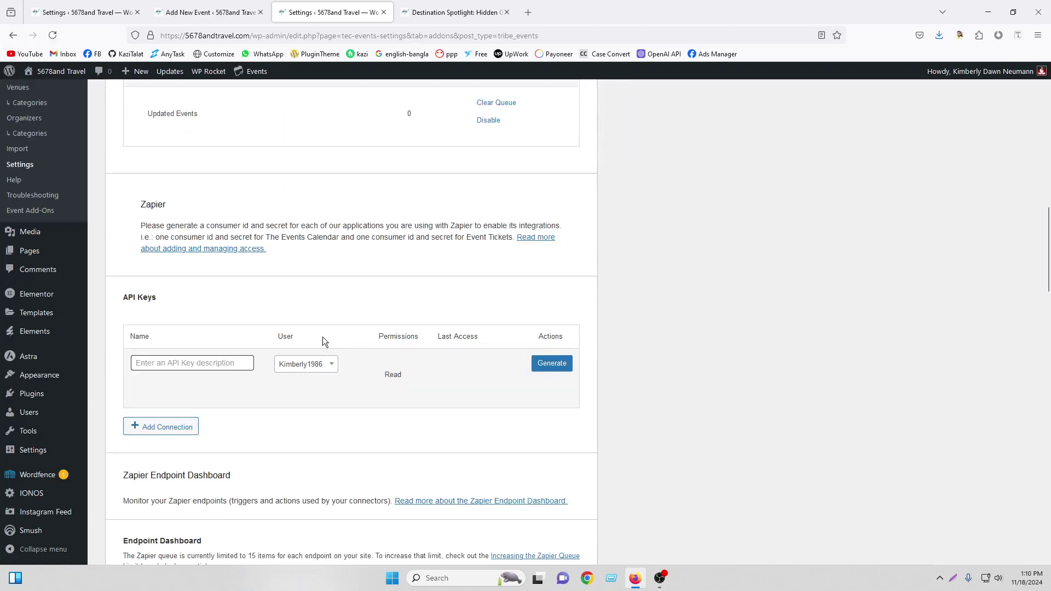
{"action": "scroll", "coordinate": [330, 344], "scroll_direction": "up", "scroll_amount": 19}
{"action": "scroll", "coordinate": [331, 344], "scroll_direction": "down", "scroll_amount": 8}
{"action": "scroll", "coordinate": [334, 351], "scroll_direction": "down", "scroll_amount": 15}
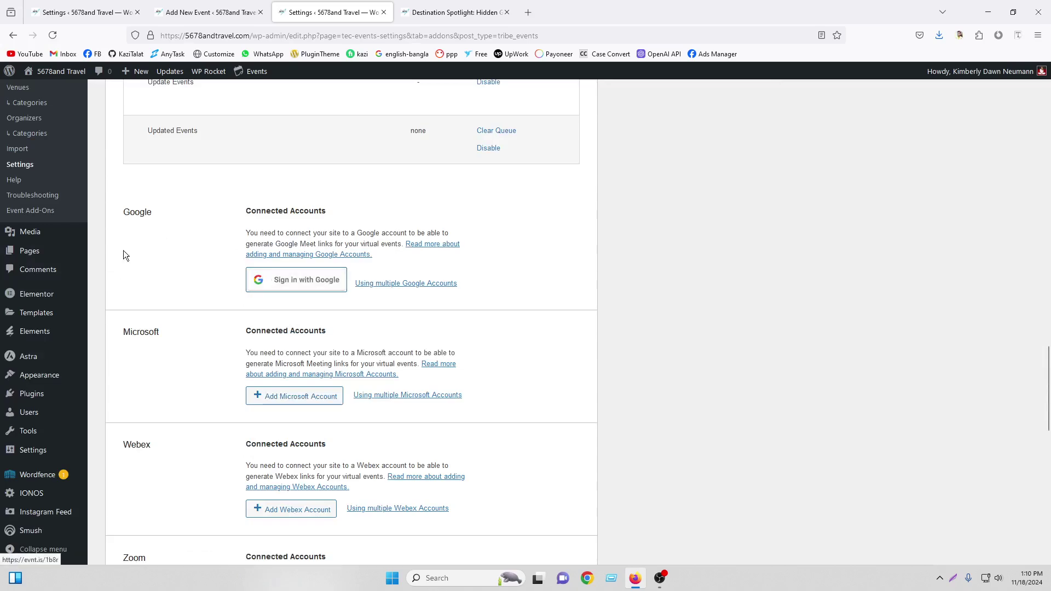
{"action": "scroll", "coordinate": [209, 254], "scroll_direction": "down", "scroll_amount": 4}
{"action": "scroll", "coordinate": [206, 258], "scroll_direction": "up", "scroll_amount": 2}
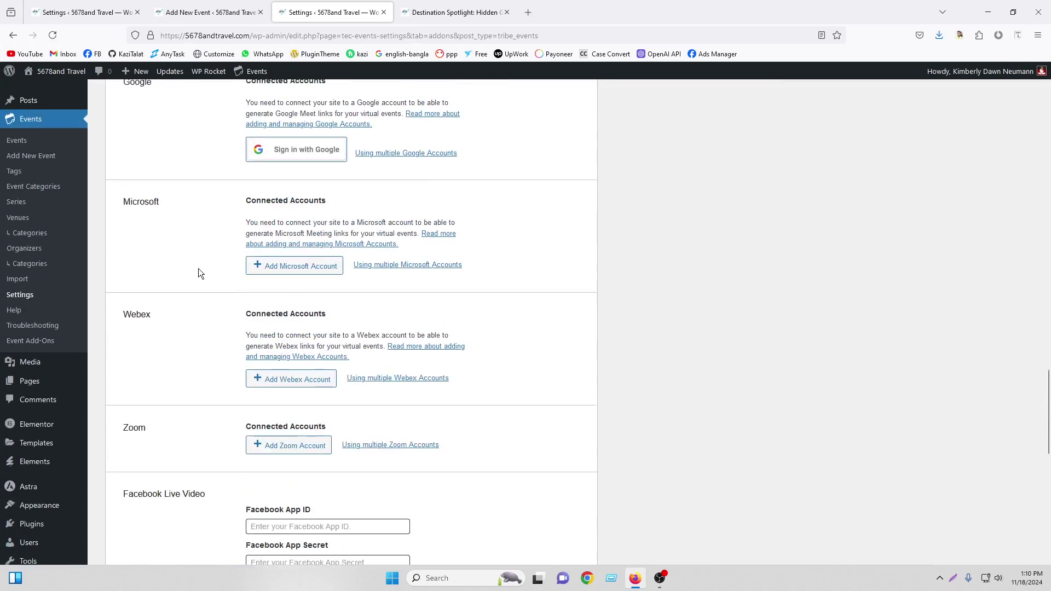
{"action": "scroll", "coordinate": [219, 405], "scroll_direction": "down", "scroll_amount": 5}
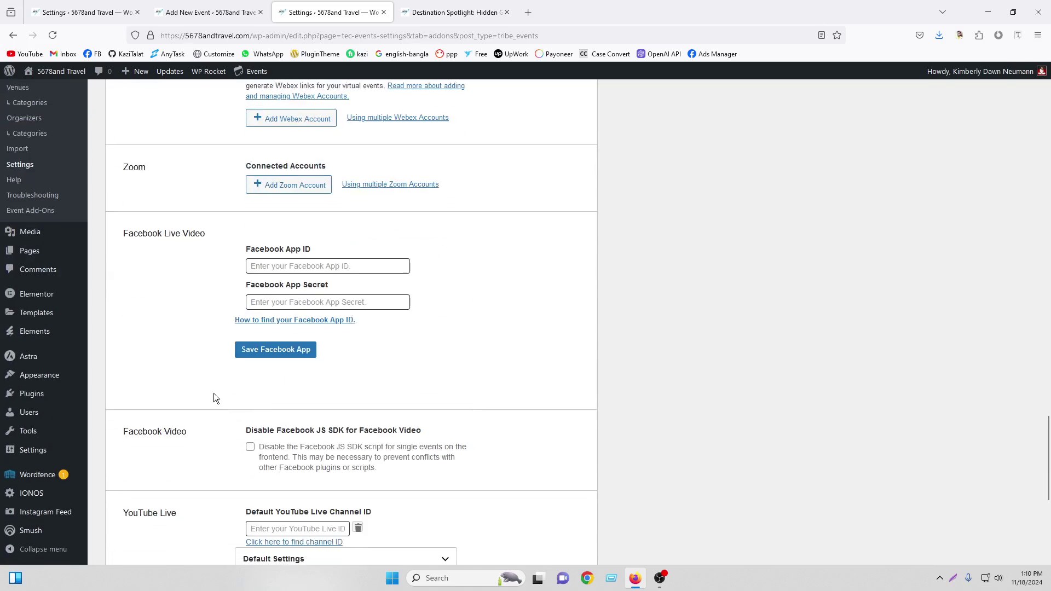
{"action": "scroll", "coordinate": [270, 360], "scroll_direction": "down", "scroll_amount": 2}
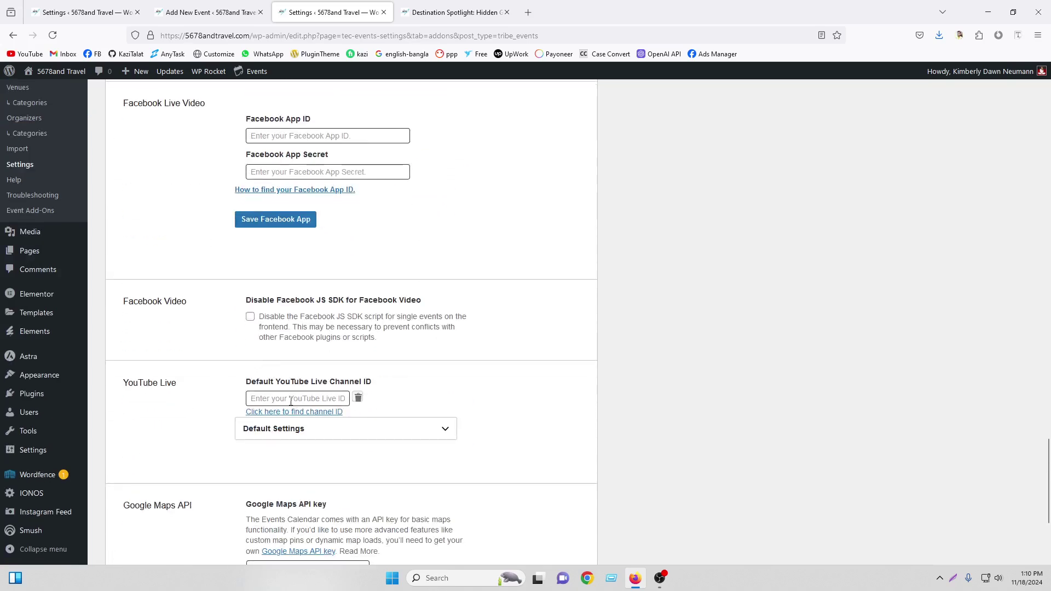
{"action": "scroll", "coordinate": [279, 378], "scroll_direction": "down", "scroll_amount": 4}
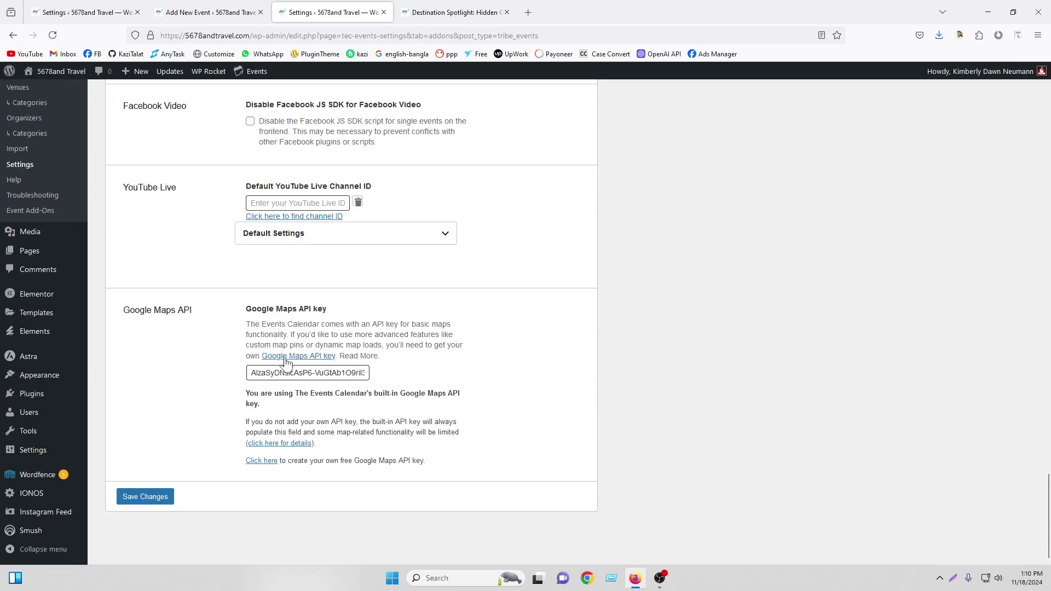
Select the built-in Google Maps API key and save the Integrations settings unchanged
{"action": "left_click", "coordinate": [312, 368]}
{"action": "left_click_drag", "start_coordinate": [252, 373], "coordinate": [384, 378]}
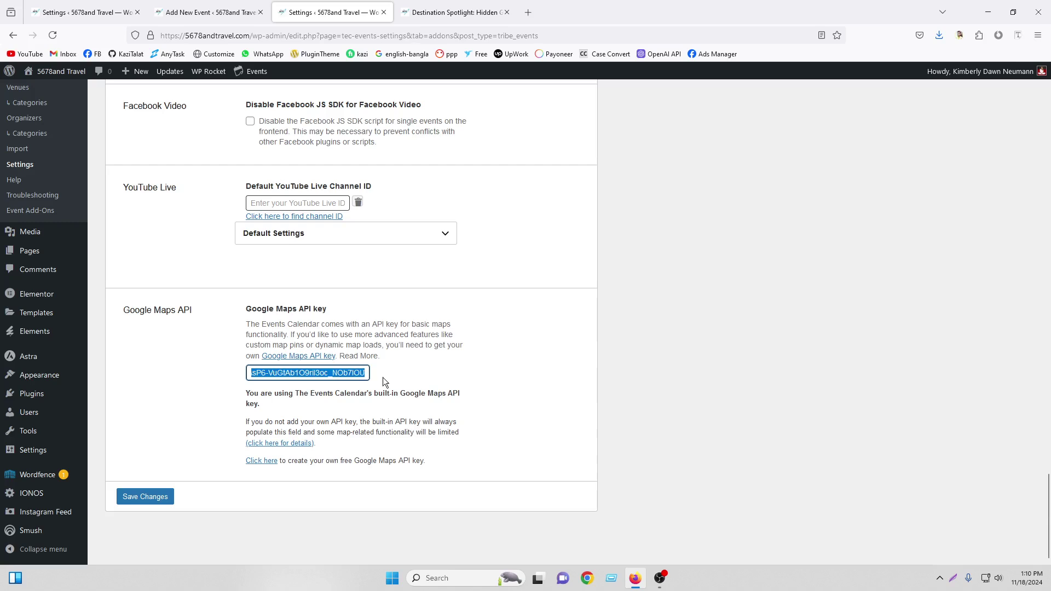
{"action": "left_click", "coordinate": [153, 499]}
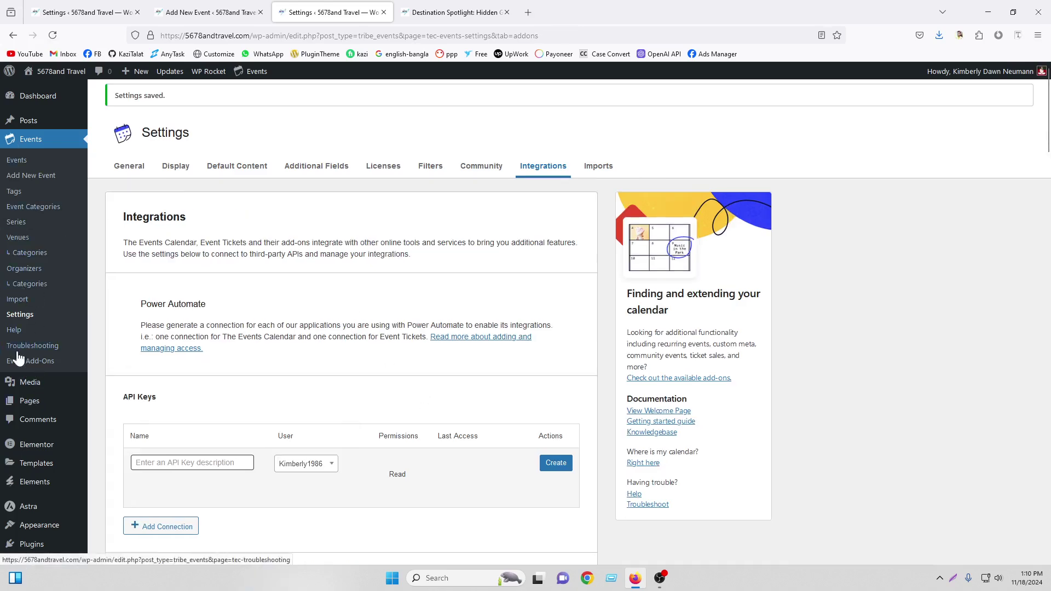
{"action": "left_click", "coordinate": [39, 368]}
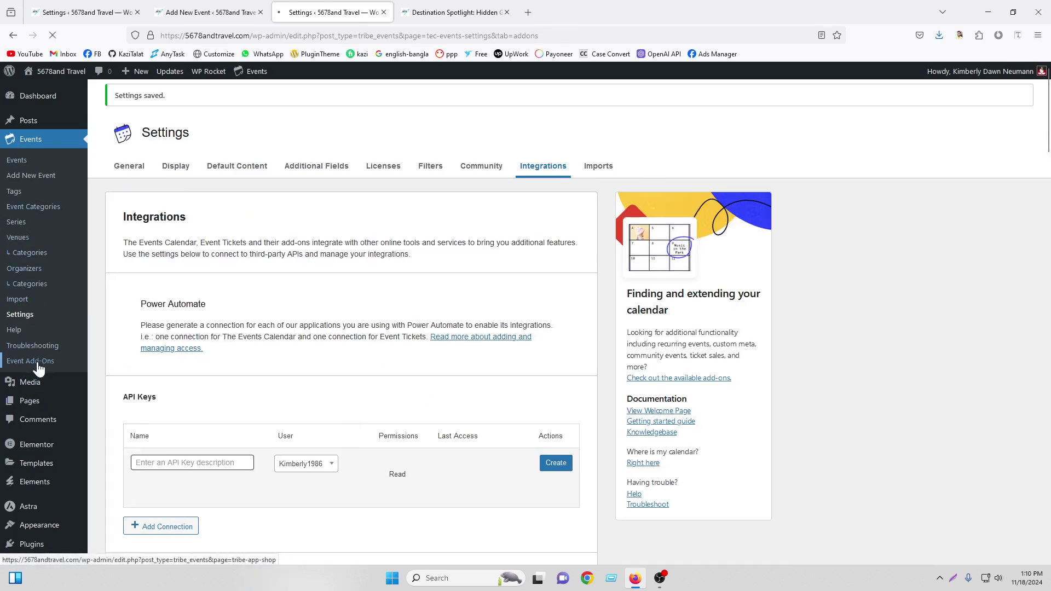
Scroll through the Event Add-Ons cards and view the free Extensions listing
{"action": "scroll", "coordinate": [445, 265], "scroll_direction": "down", "scroll_amount": 3}
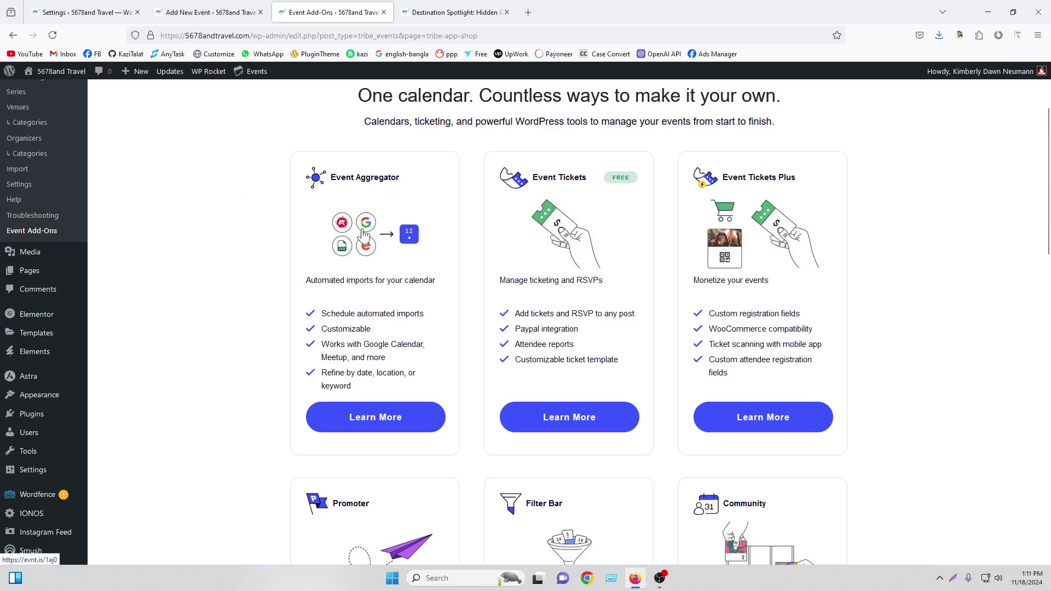
{"action": "scroll", "coordinate": [362, 232], "scroll_direction": "down", "scroll_amount": 5}
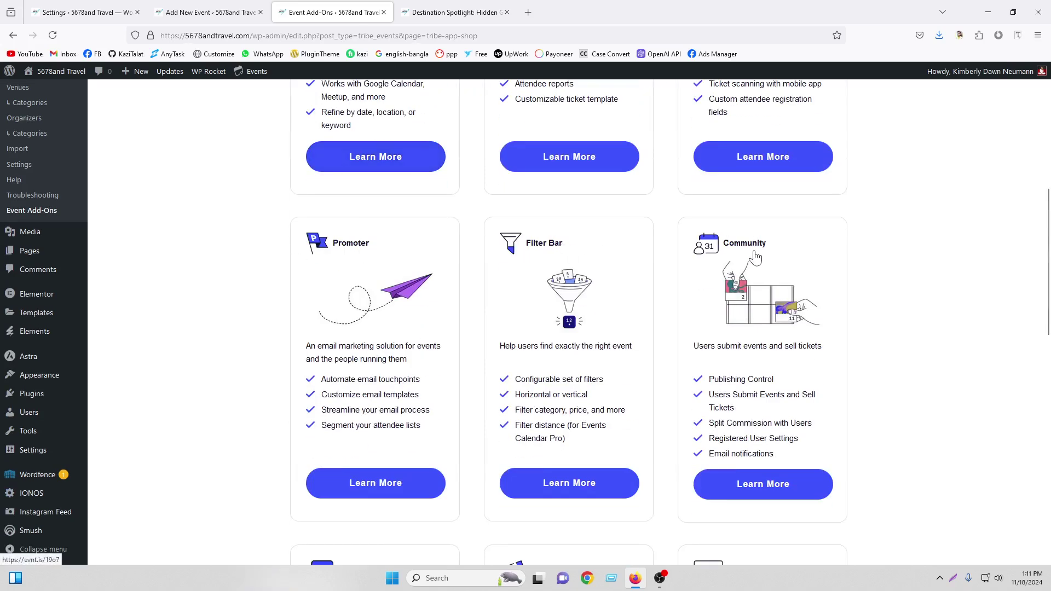
{"action": "scroll", "coordinate": [756, 257], "scroll_direction": "down", "scroll_amount": 2}
{"action": "scroll", "coordinate": [754, 296], "scroll_direction": "down", "scroll_amount": 2}
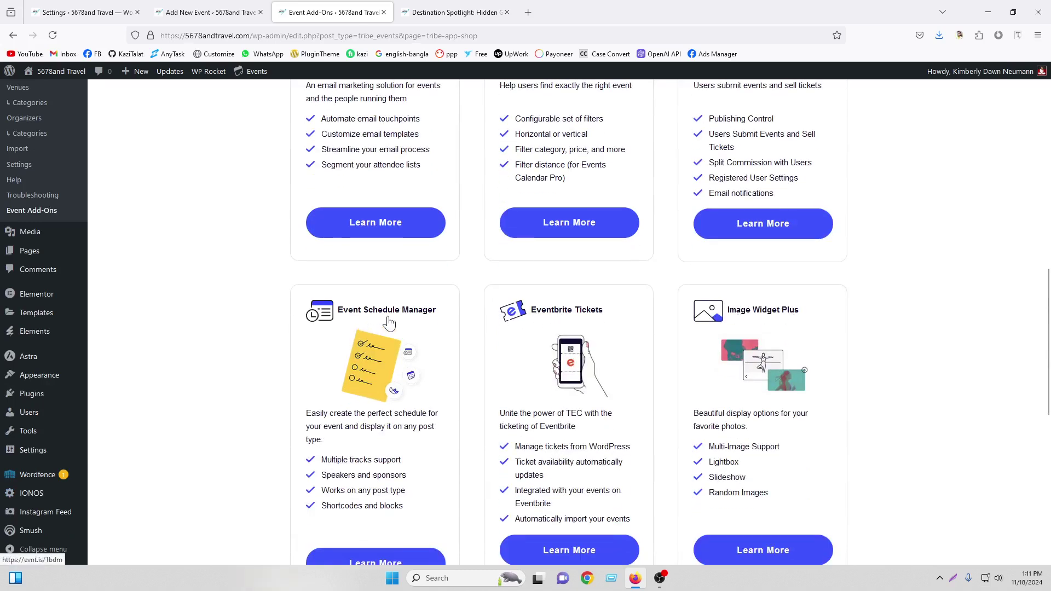
{"action": "scroll", "coordinate": [393, 317], "scroll_direction": "down", "scroll_amount": 4}
{"action": "scroll", "coordinate": [392, 317], "scroll_direction": "down", "scroll_amount": 2}
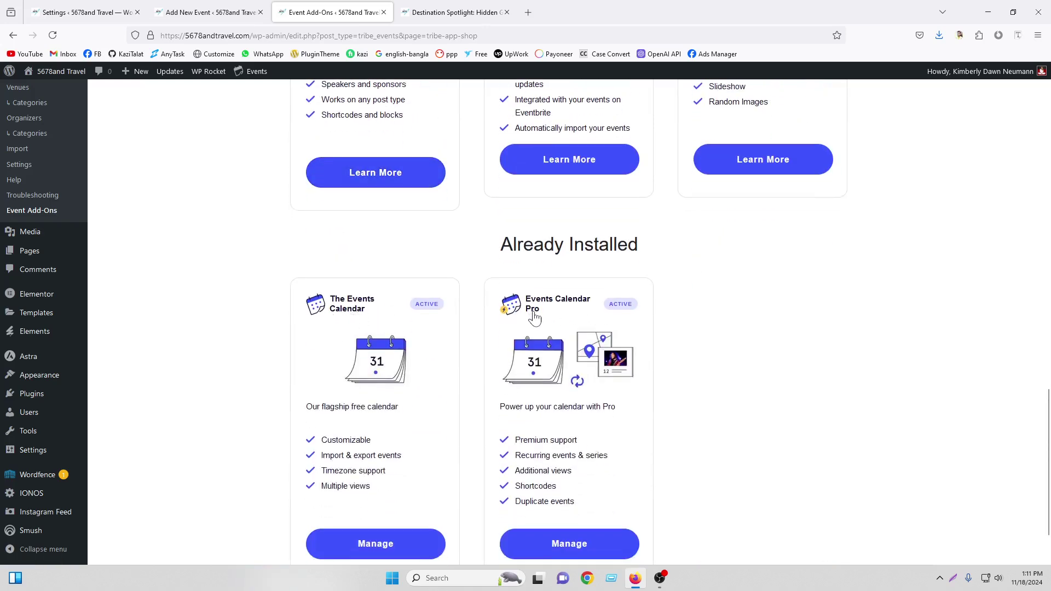
{"action": "scroll", "coordinate": [755, 334], "scroll_direction": "up", "scroll_amount": 10}
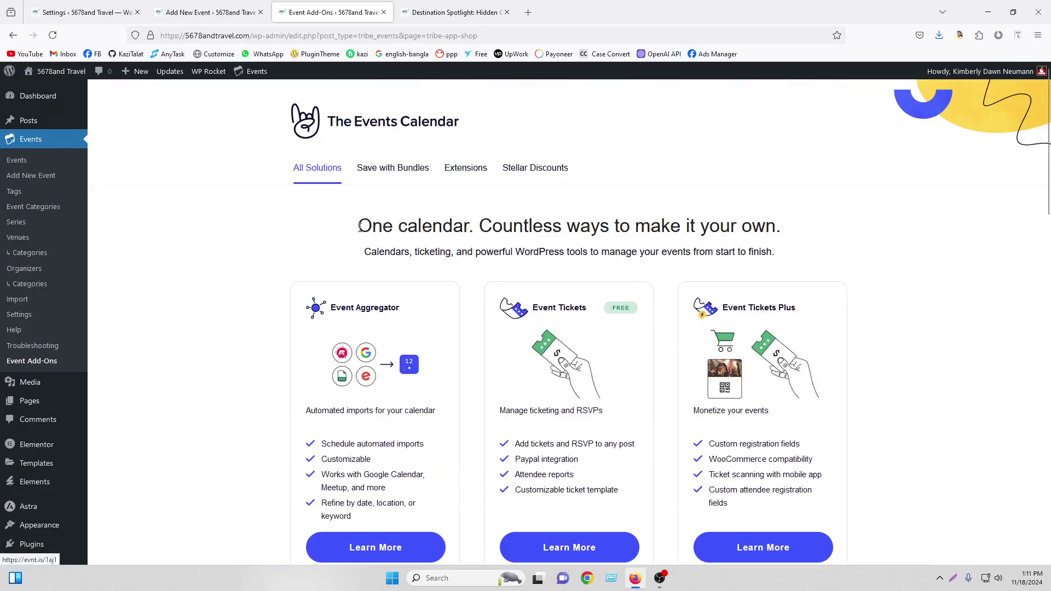
{"action": "left_click", "coordinate": [467, 170]}
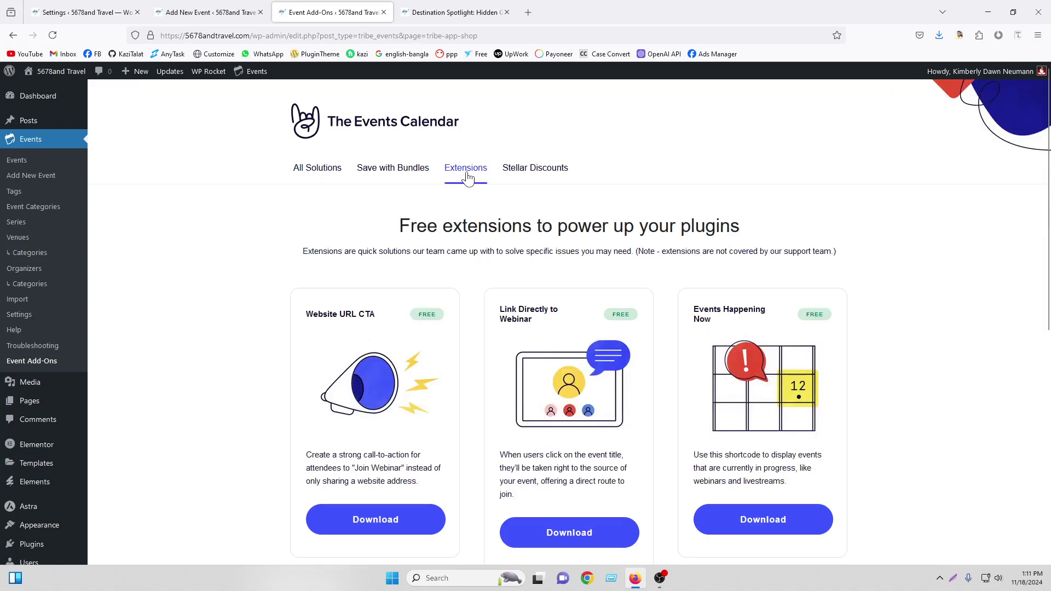
{"action": "scroll", "coordinate": [387, 404], "scroll_direction": "down", "scroll_amount": 8}
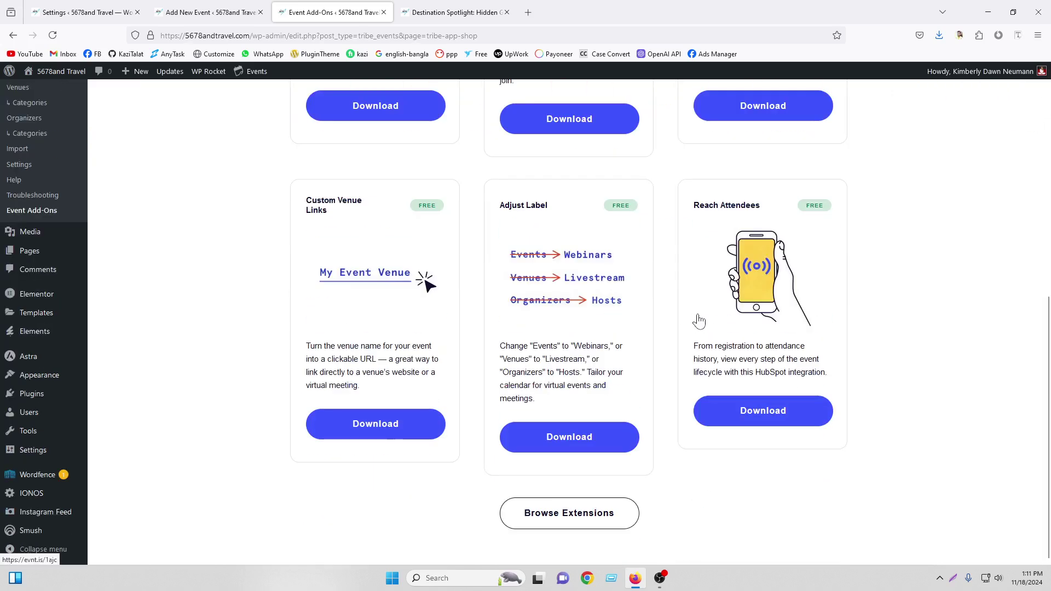
{"action": "scroll", "coordinate": [700, 321], "scroll_direction": "up", "scroll_amount": 8}
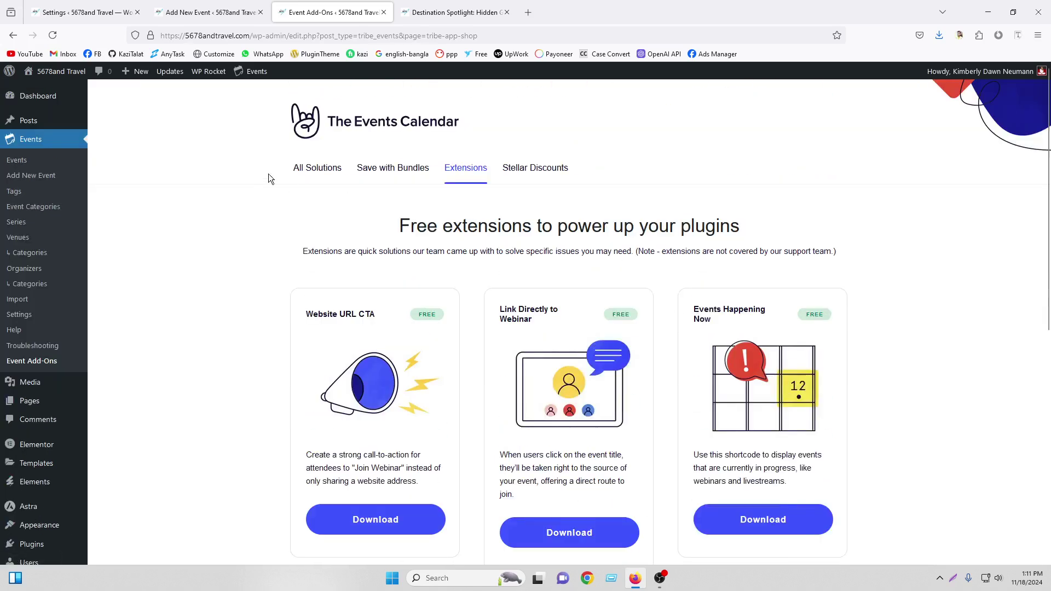
{"action": "left_click", "coordinate": [454, 13]}
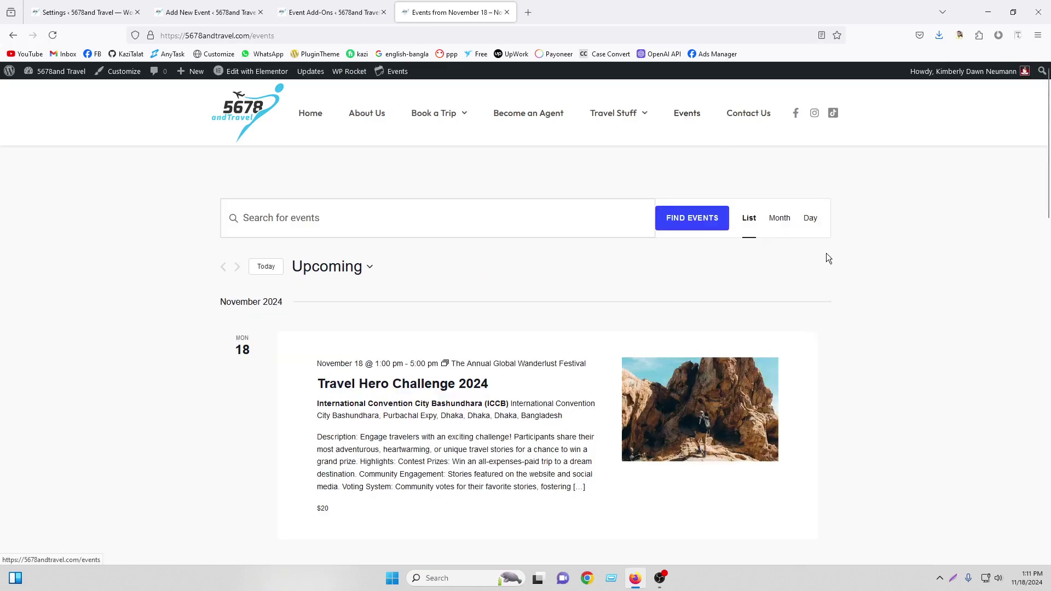
Open the Annual Global Wanderlust Festival event and scroll through its $20 cost and November 20–22 schedule
{"action": "scroll", "coordinate": [859, 245], "scroll_direction": "down", "scroll_amount": 20}
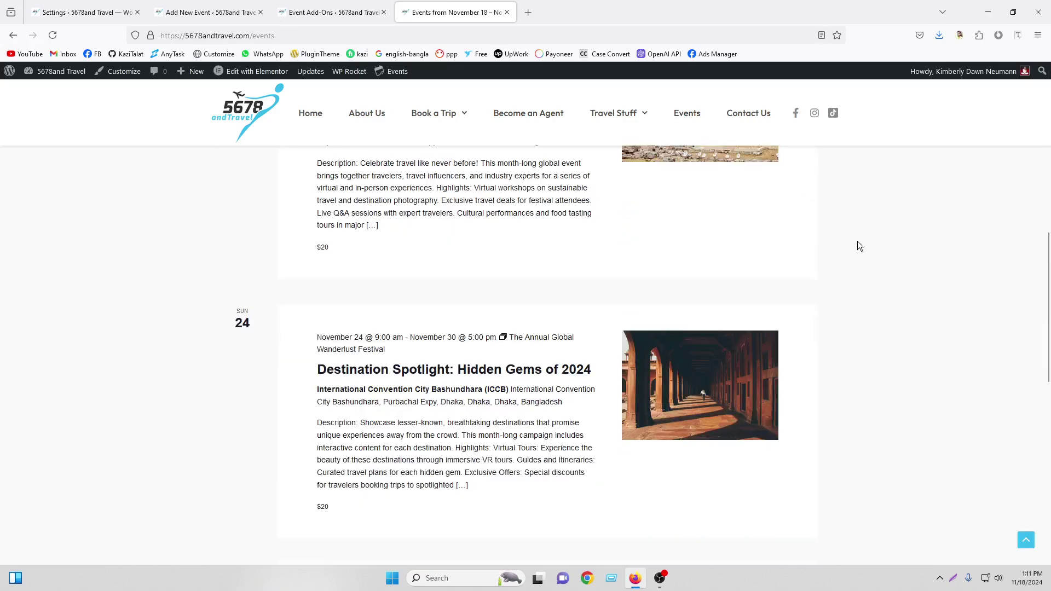
{"action": "scroll", "coordinate": [852, 251], "scroll_direction": "up", "scroll_amount": 20}
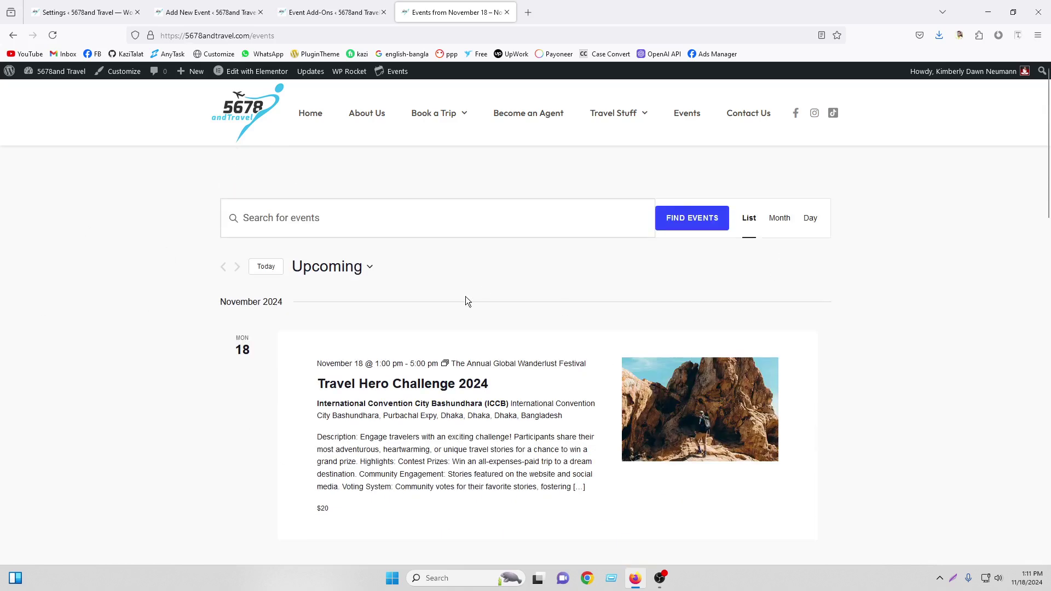
{"action": "scroll", "coordinate": [466, 301], "scroll_direction": "down", "scroll_amount": 5}
{"action": "left_click", "coordinate": [433, 372]}
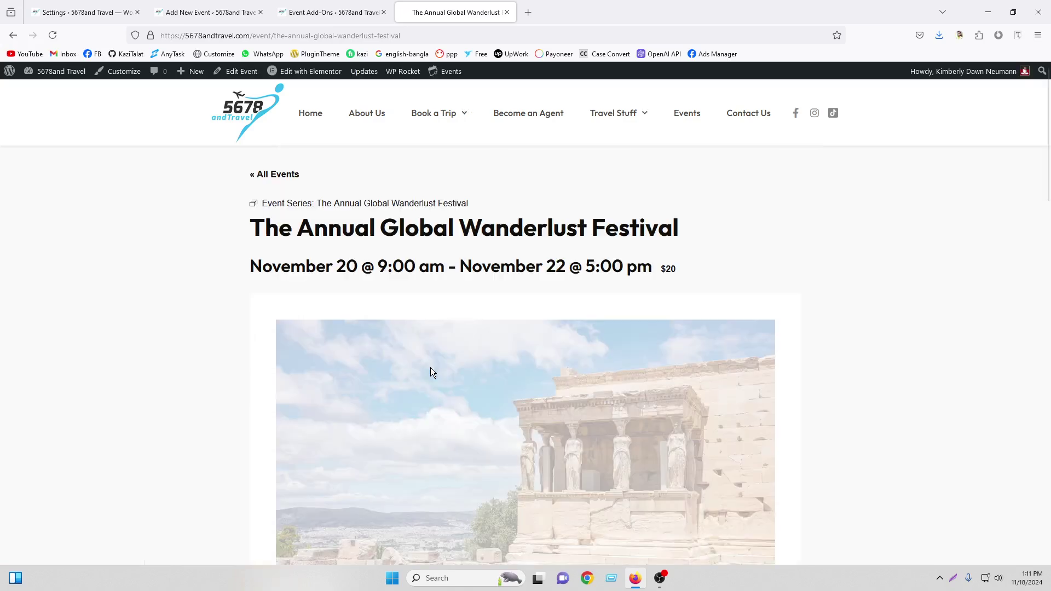
{"action": "scroll", "coordinate": [430, 367], "scroll_direction": "down", "scroll_amount": 10}
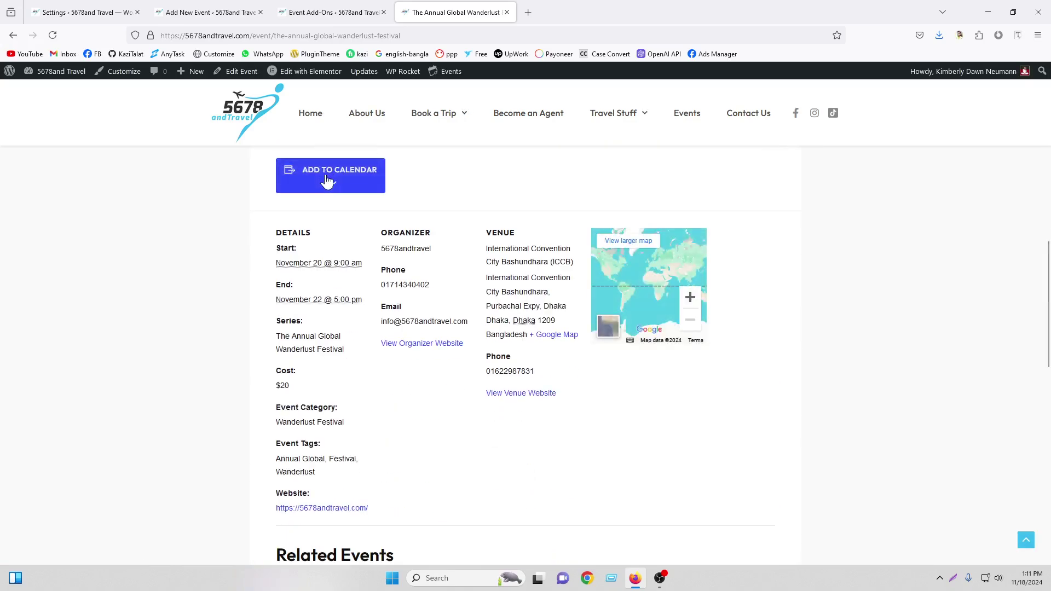
{"action": "scroll", "coordinate": [855, 328], "scroll_direction": "down", "scroll_amount": 5}
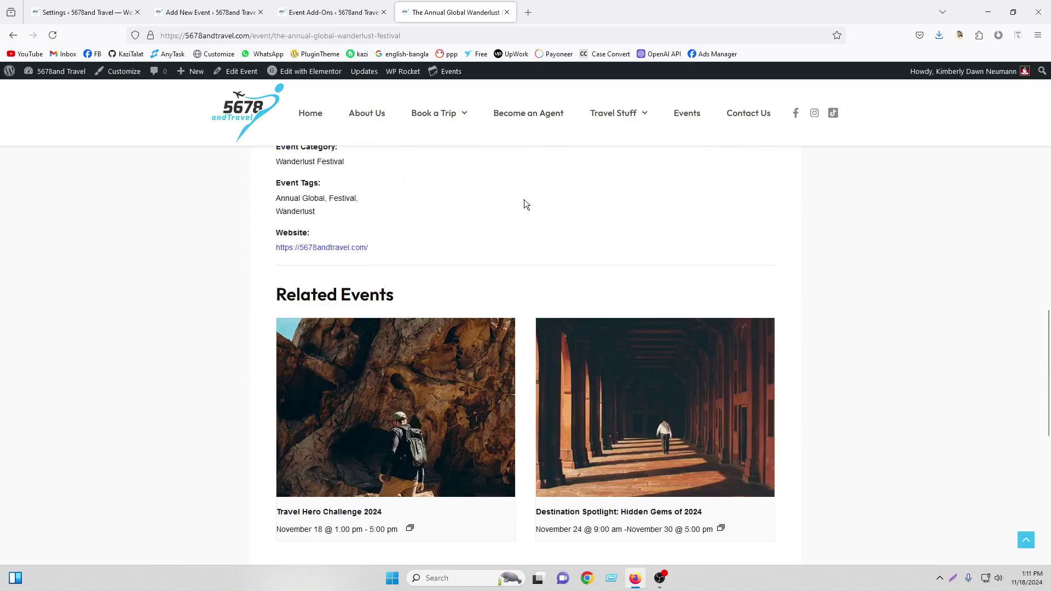
{"action": "scroll", "coordinate": [577, 213], "scroll_direction": "down", "scroll_amount": 5}
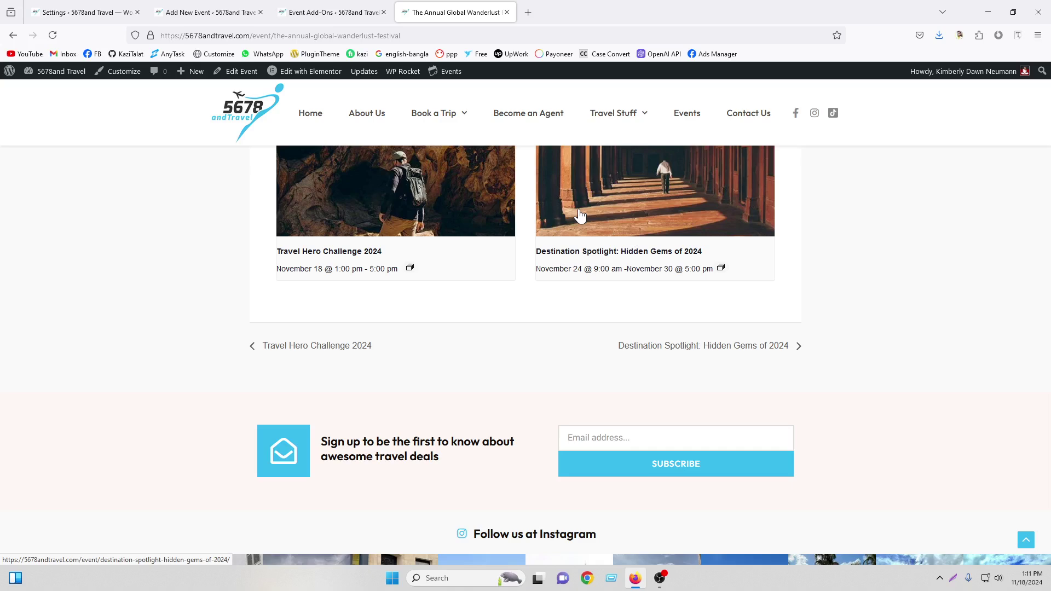
{"action": "scroll", "coordinate": [727, 286], "scroll_direction": "up", "scroll_amount": 10}
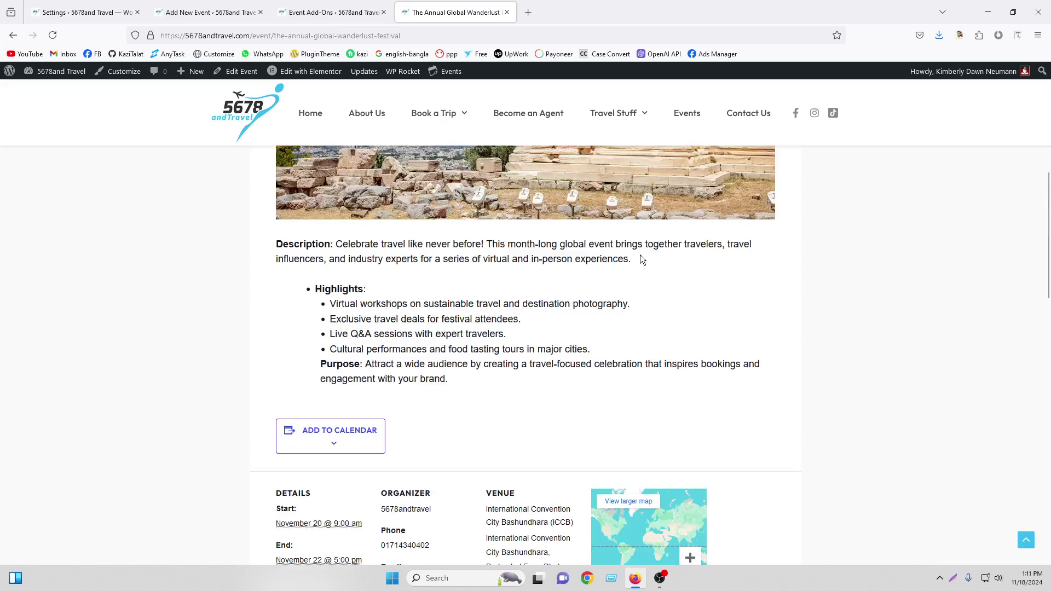
{"action": "scroll", "coordinate": [712, 259], "scroll_direction": "up", "scroll_amount": 5}
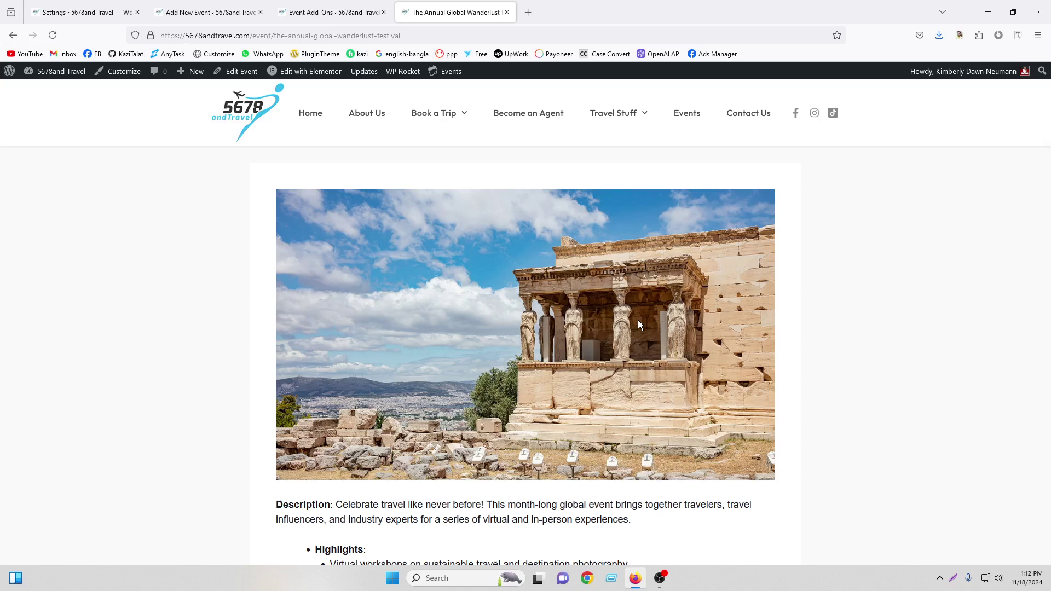
Go to Plugins > Add New Plugin and search for 'eve'
{"action": "left_click", "coordinate": [329, 12]}
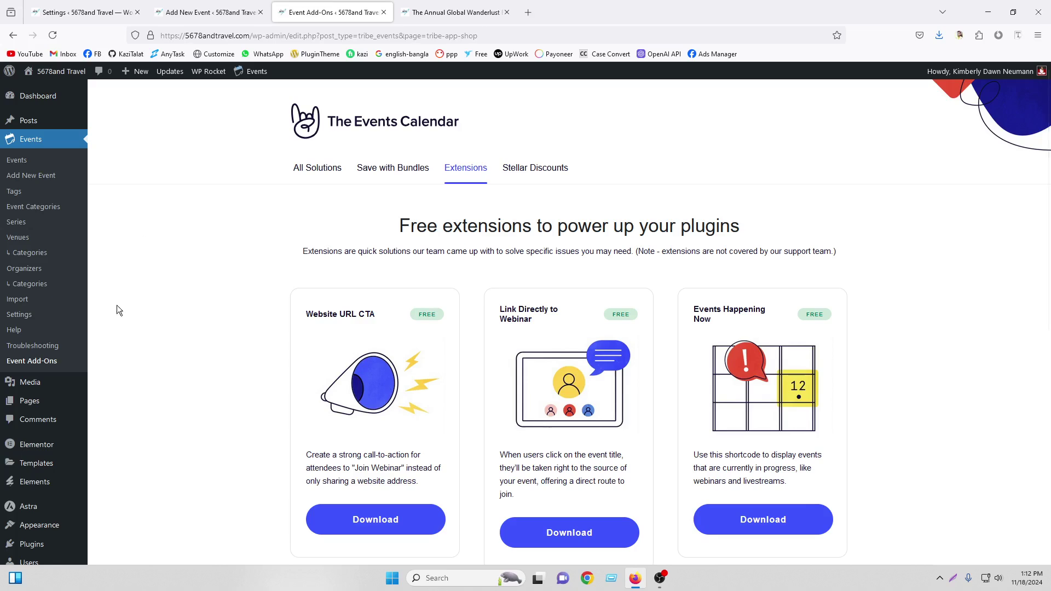
{"action": "scroll", "coordinate": [45, 484], "scroll_direction": "down", "scroll_amount": 2}
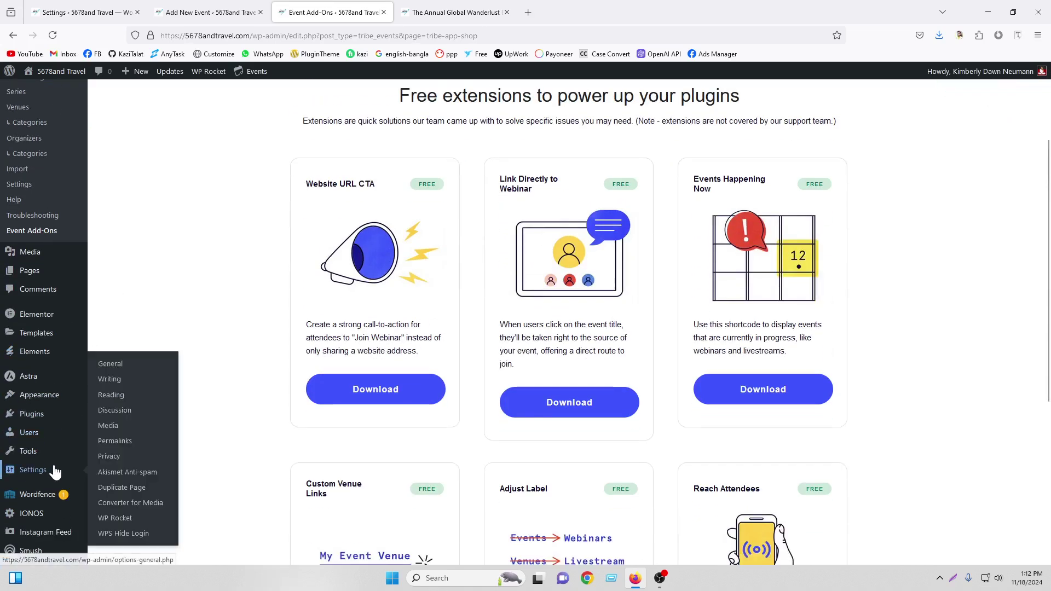
{"action": "left_click", "coordinate": [36, 417]}
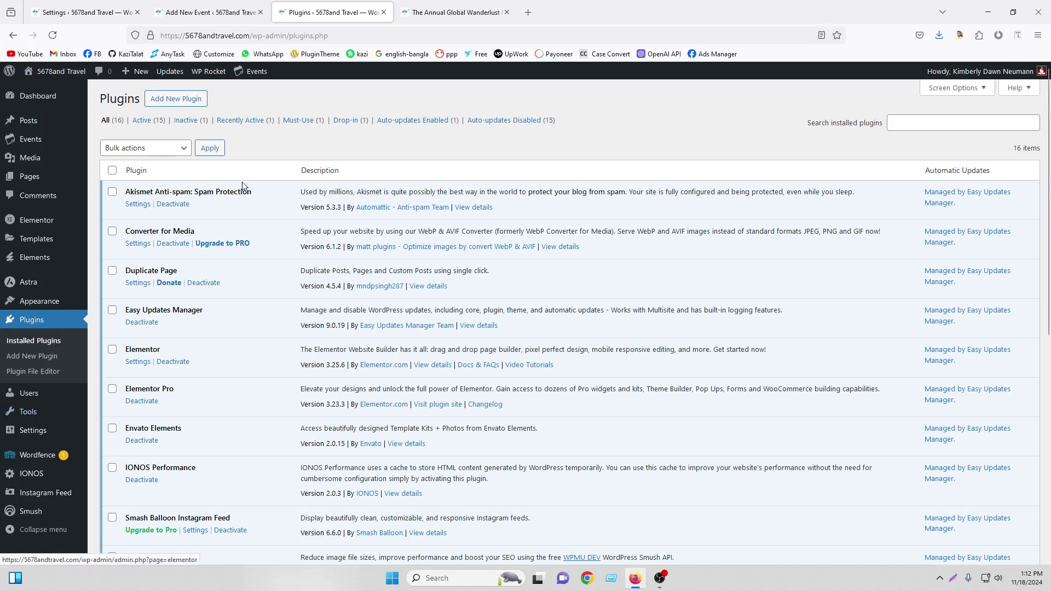
{"action": "left_click", "coordinate": [188, 104]}
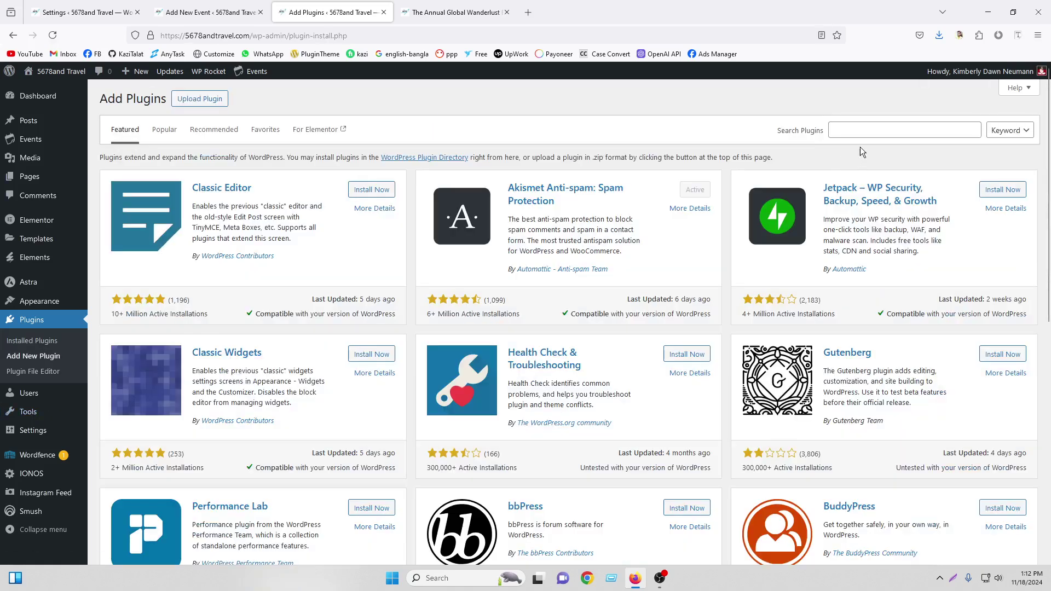
{"action": "left_click", "coordinate": [861, 130]}
{"action": "type", "text": "event"}
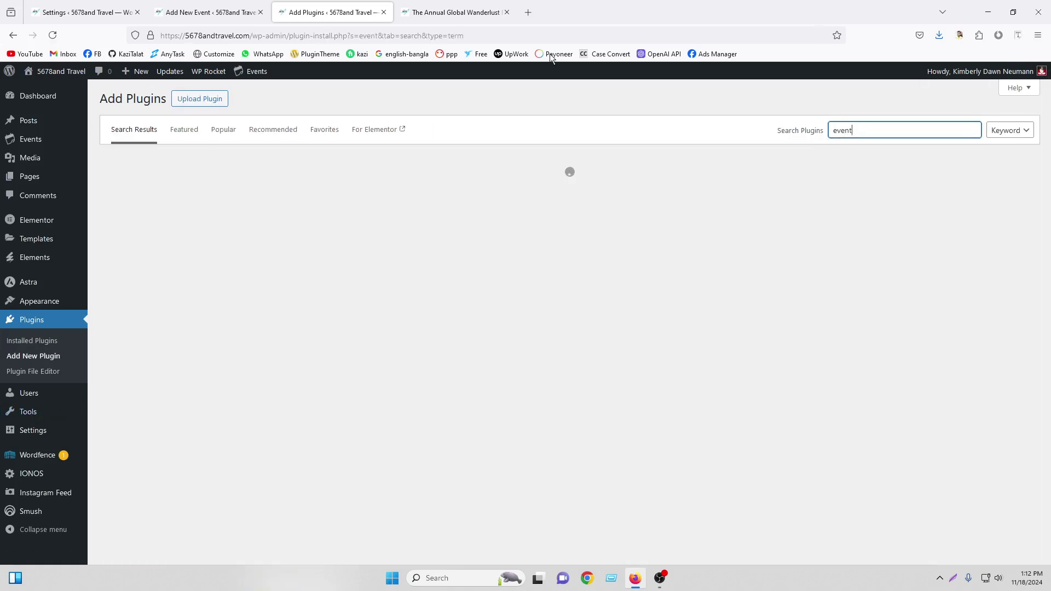
Install and activate the Event Tickets plugin from the search results
{"action": "left_click", "coordinate": [462, 7]}
{"action": "scroll", "coordinate": [503, 147], "scroll_direction": "down", "scroll_amount": 6}
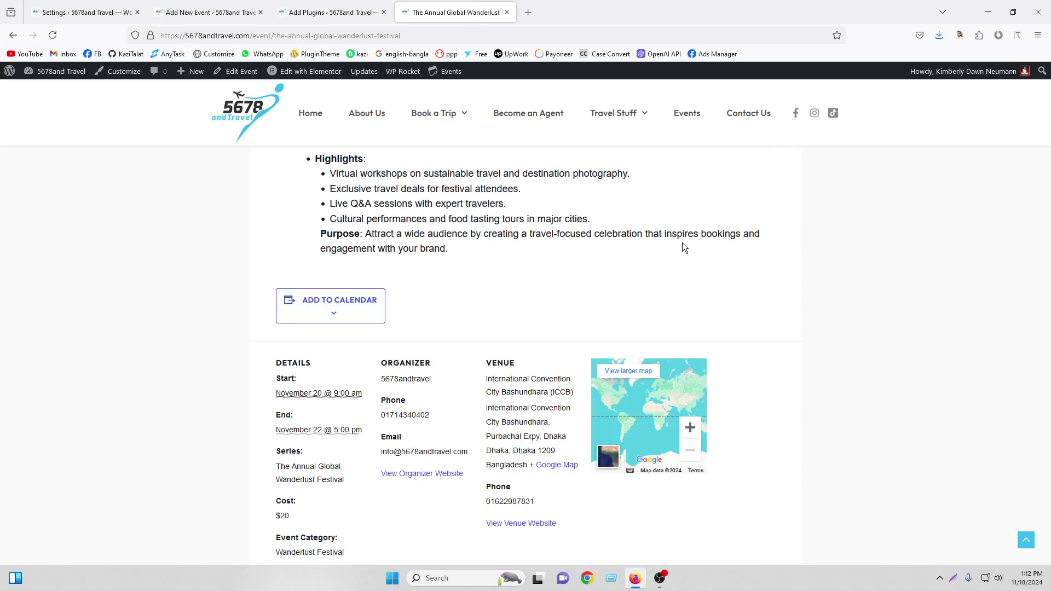
{"action": "left_click", "coordinate": [335, 7]}
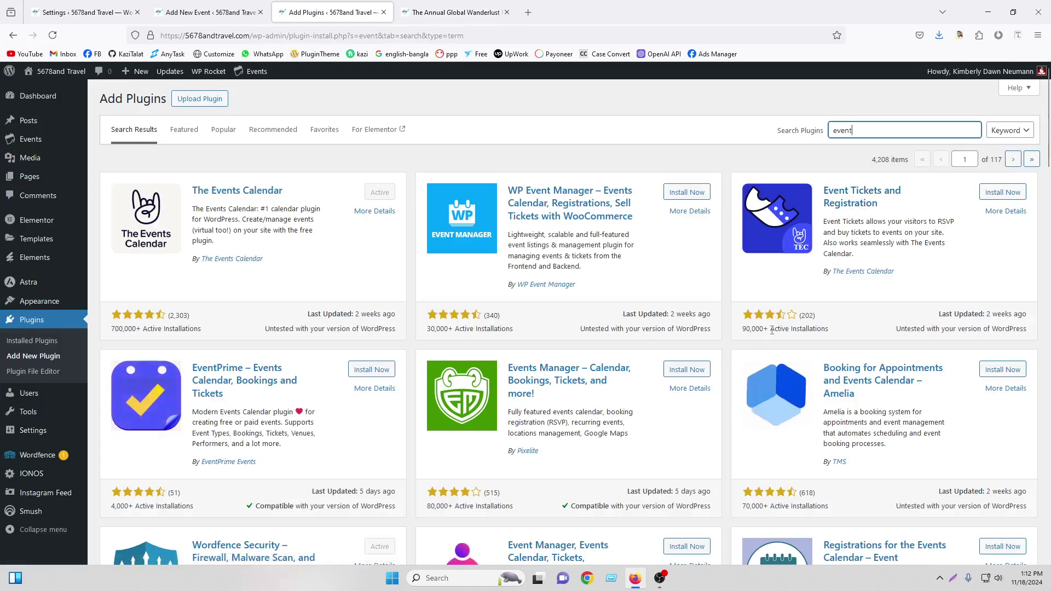
{"action": "left_click", "coordinate": [988, 196]}
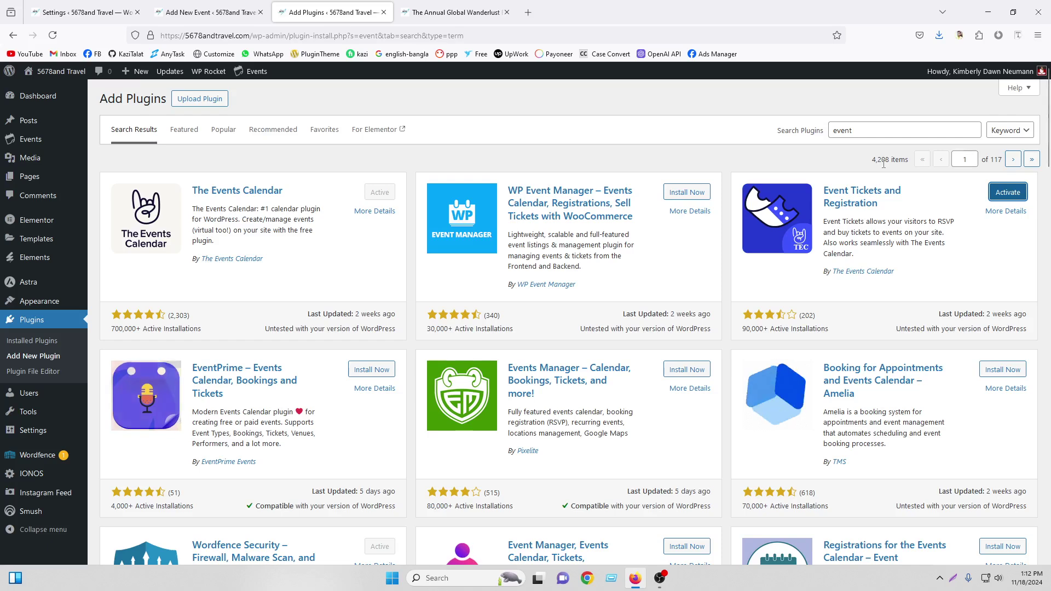
{"action": "left_click", "coordinate": [1002, 197]}
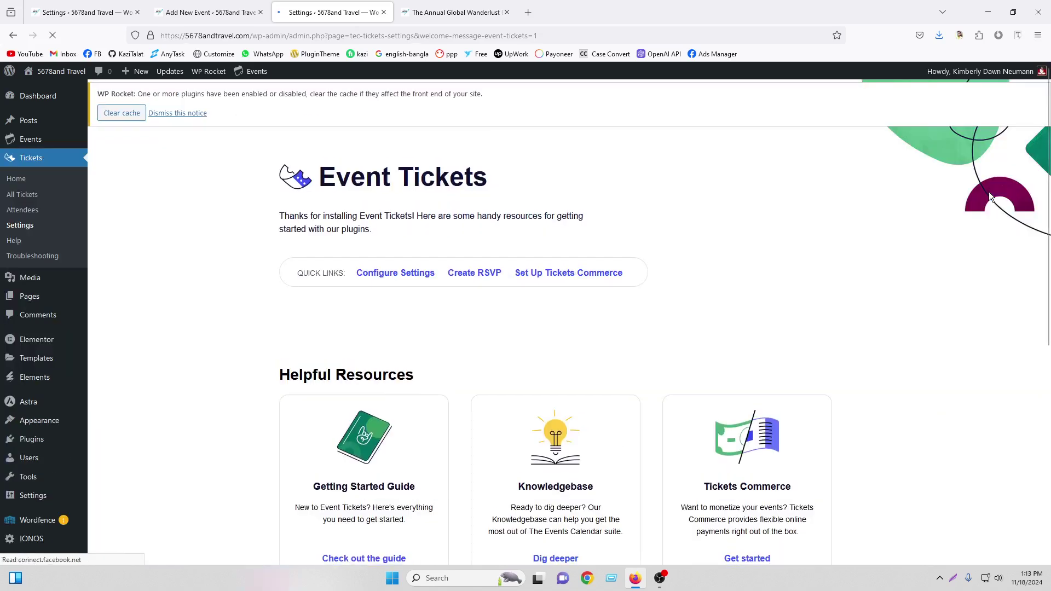
Clear the WP Rocket cache and keep tickets allowed on Event posts
{"action": "left_click", "coordinate": [141, 116]}
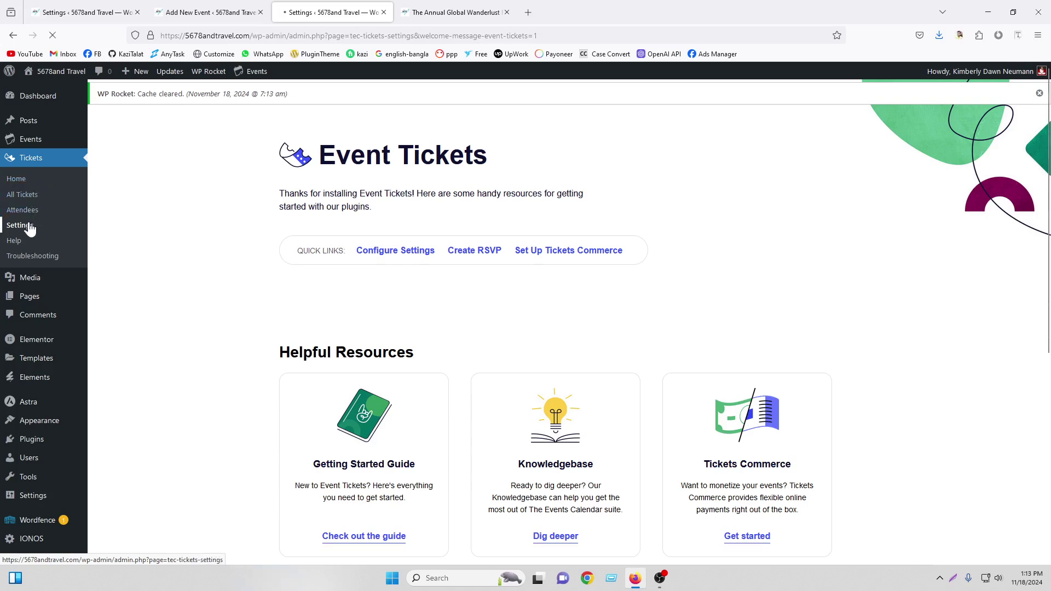
{"action": "scroll", "coordinate": [369, 253], "scroll_direction": "down", "scroll_amount": 2}
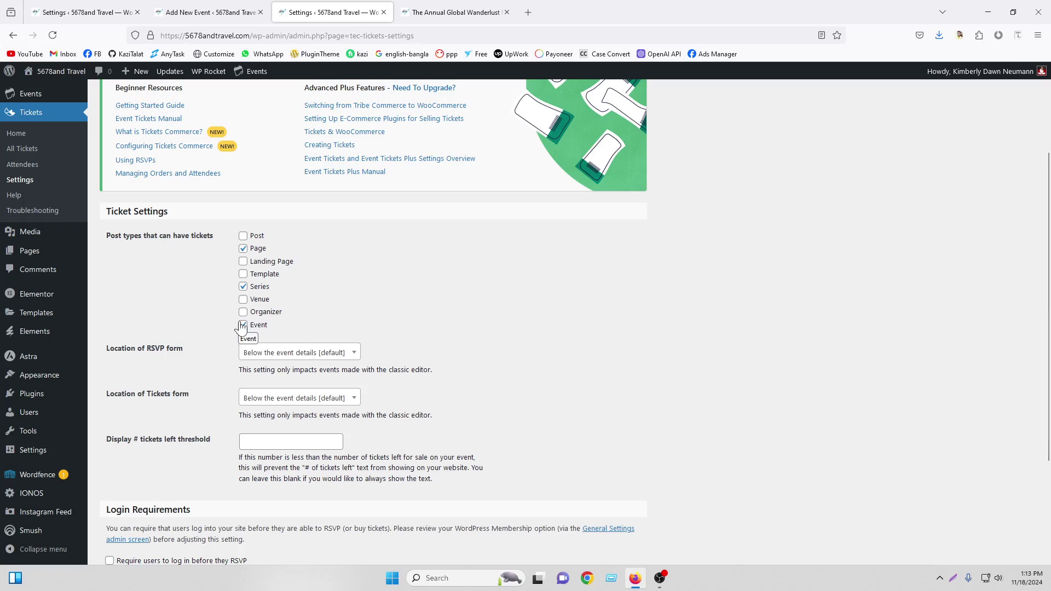
{"action": "left_click", "coordinate": [242, 326]}
{"action": "left_click", "coordinate": [243, 326]}
{"action": "scroll", "coordinate": [133, 231], "scroll_direction": "down", "scroll_amount": 3}
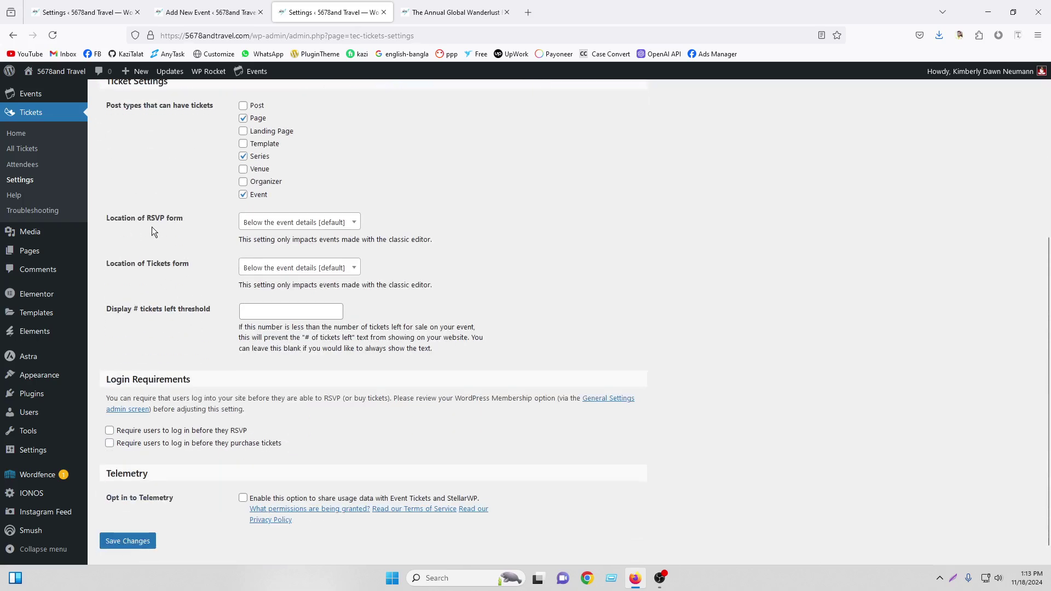
Keep the RSVP form below event details, then go to the Payments tab
{"action": "left_click", "coordinate": [272, 222]}
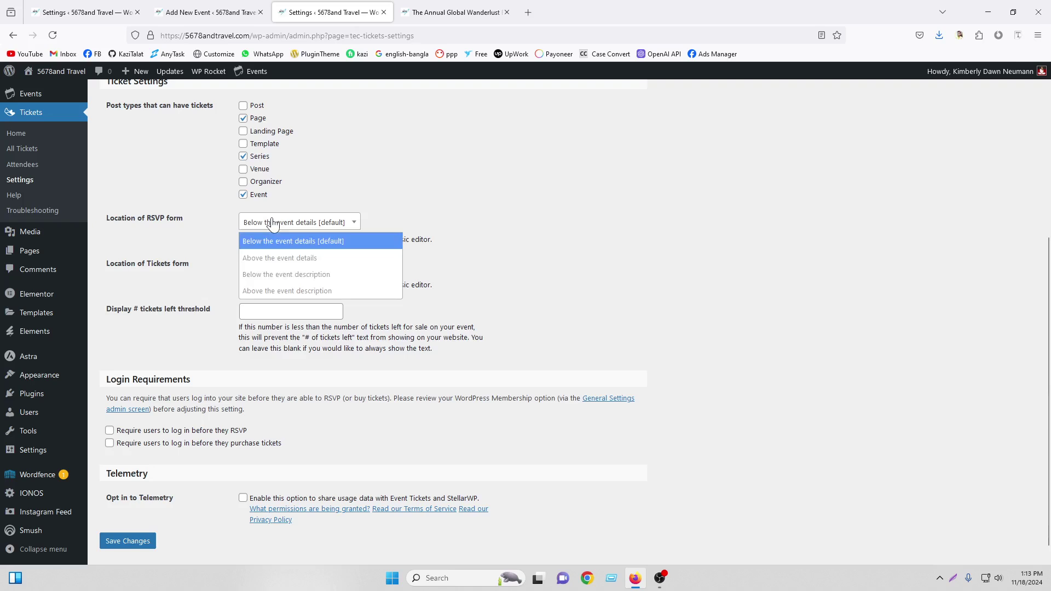
{"action": "left_click", "coordinate": [272, 222]}
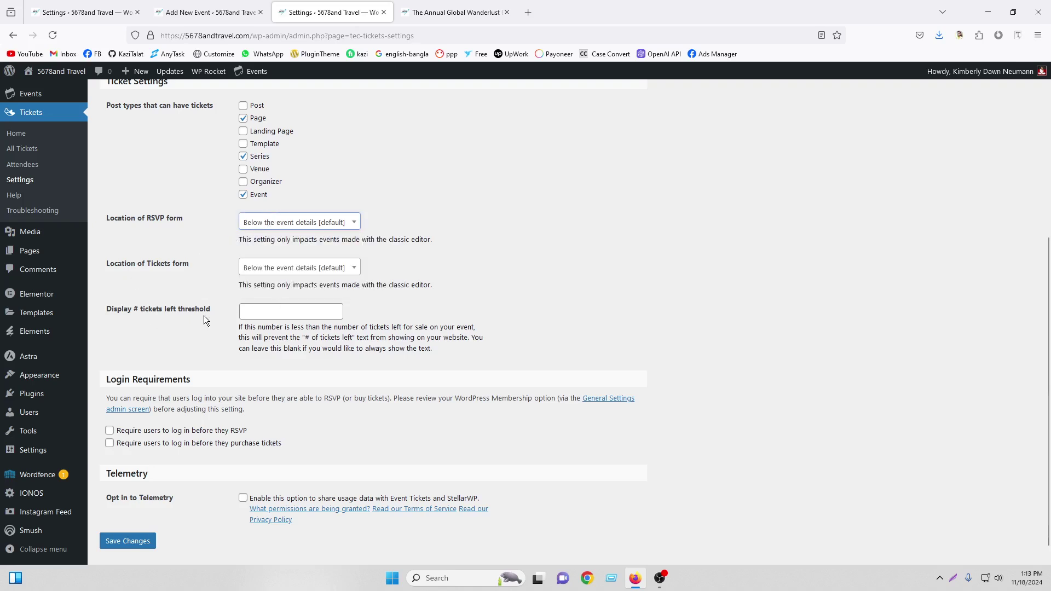
{"action": "scroll", "coordinate": [177, 408], "scroll_direction": "down", "scroll_amount": 1}
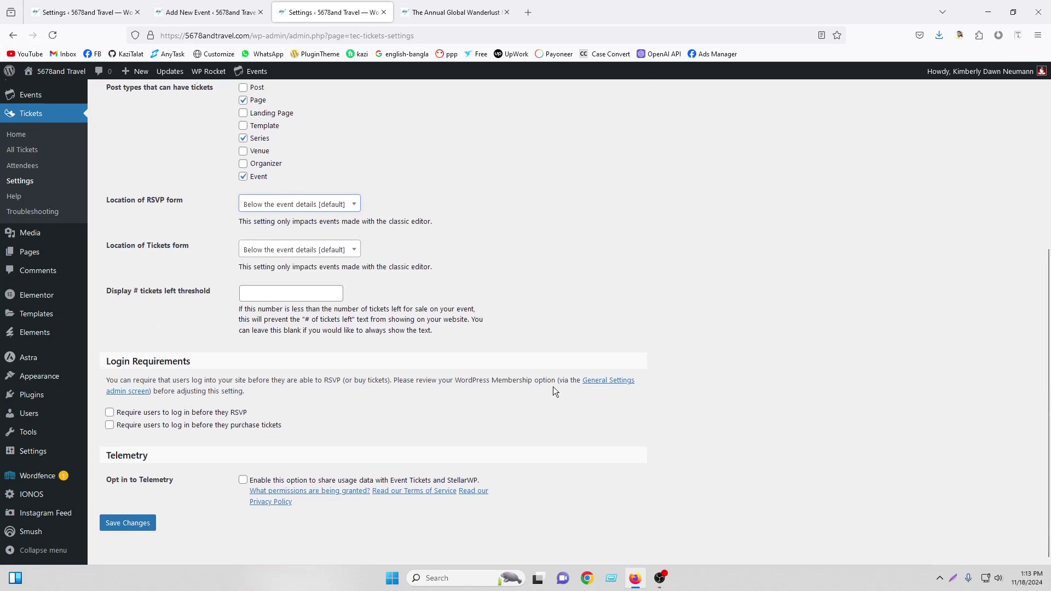
{"action": "scroll", "coordinate": [553, 386], "scroll_direction": "up", "scroll_amount": 5}
{"action": "left_click", "coordinate": [173, 125]}
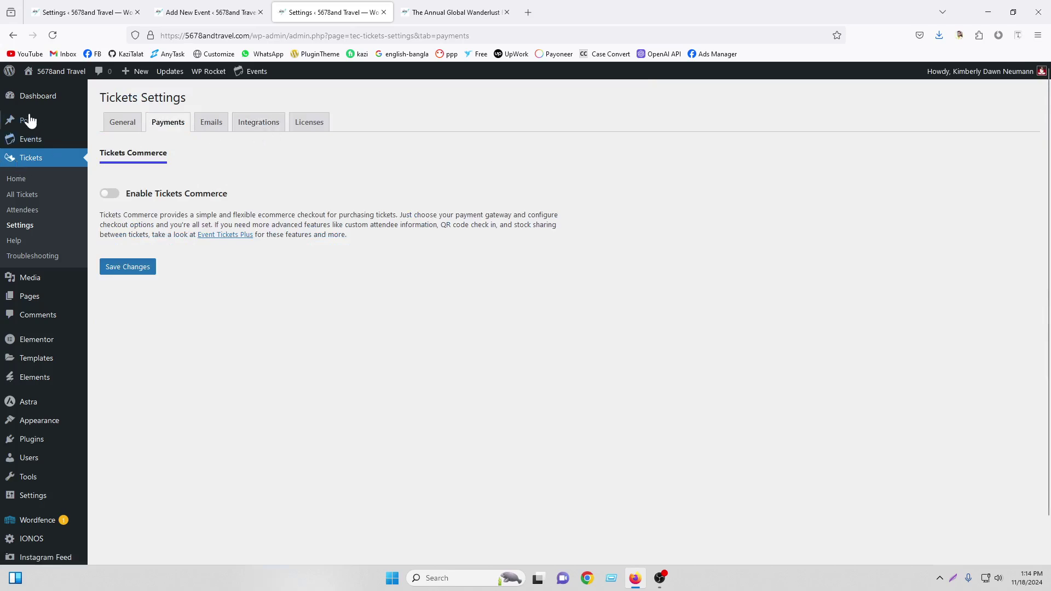
Open the Events list in a new tab and edit the Annual Global Wanderlust Festival
{"action": "right_click", "coordinate": [32, 140]}
{"action": "left_click", "coordinate": [50, 150]}
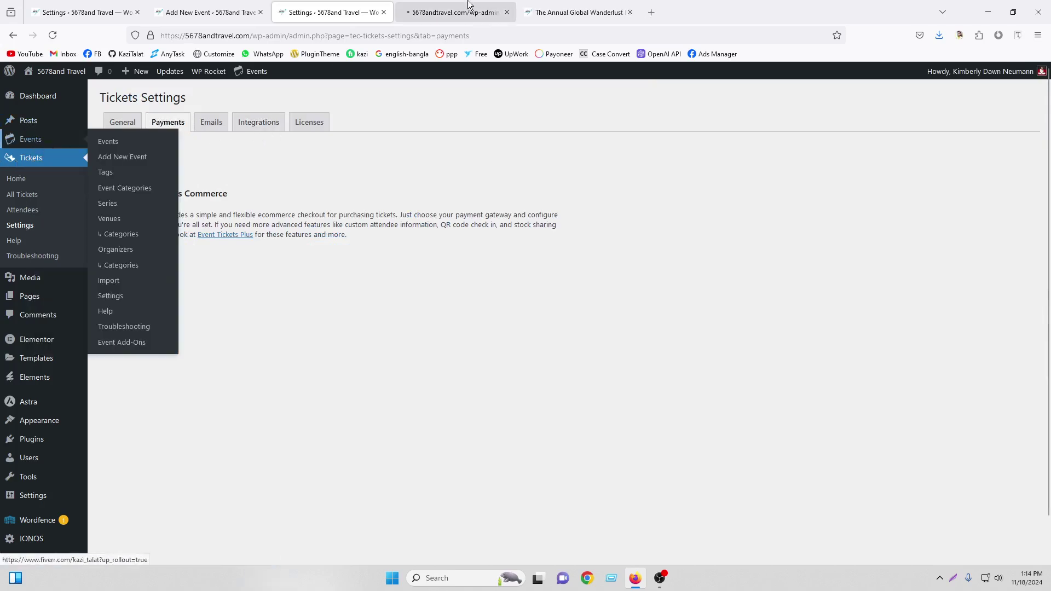
{"action": "left_click", "coordinate": [466, 12]}
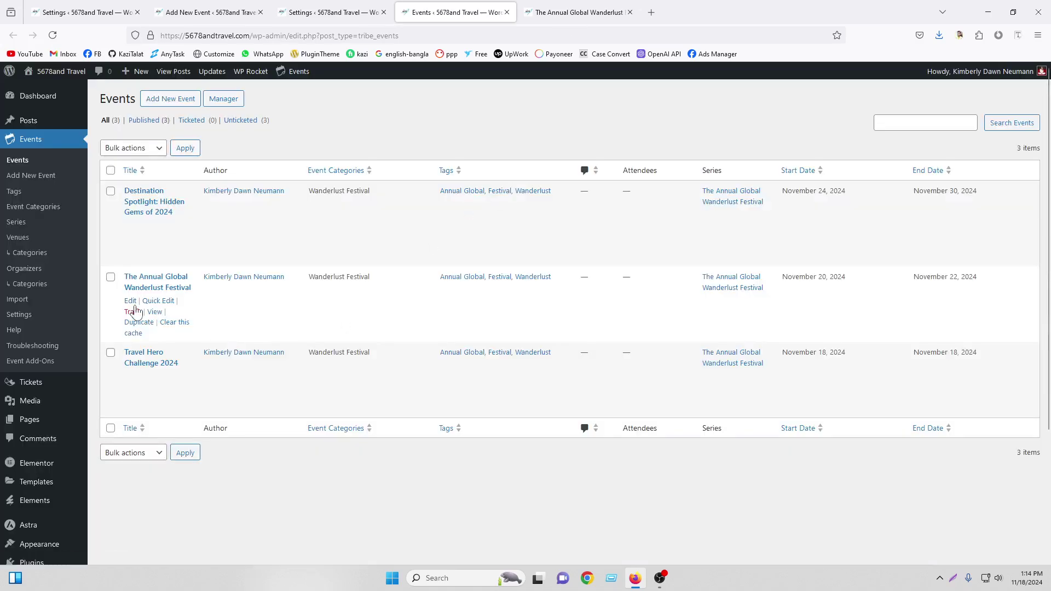
{"action": "left_click", "coordinate": [130, 303]}
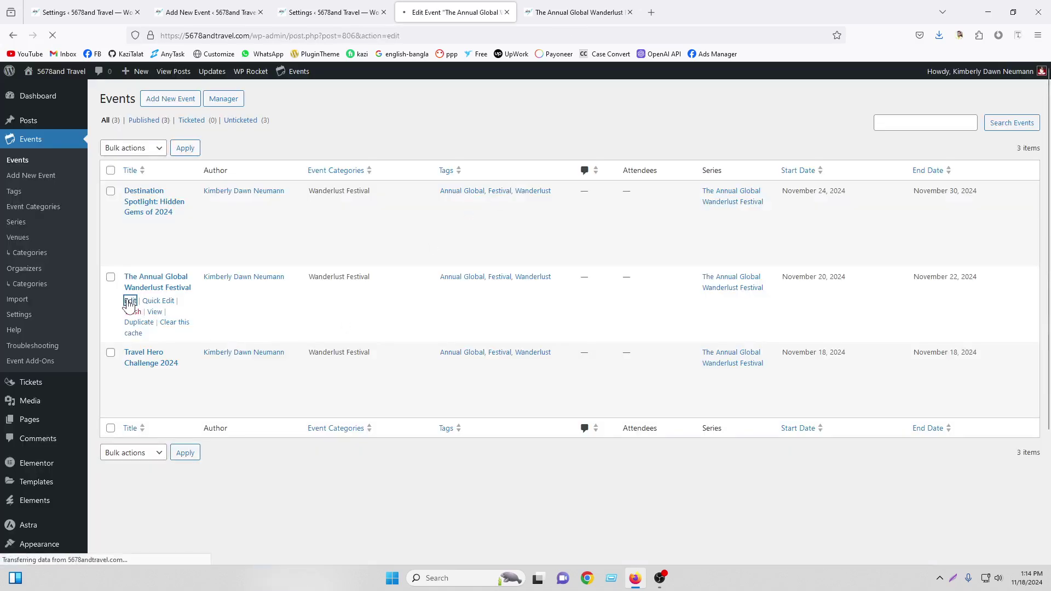
Start a new RSVP in the event's Tickets section
{"action": "scroll", "coordinate": [579, 266], "scroll_direction": "down", "scroll_amount": 1}
{"action": "scroll", "coordinate": [579, 266], "scroll_direction": "down", "scroll_amount": 4}
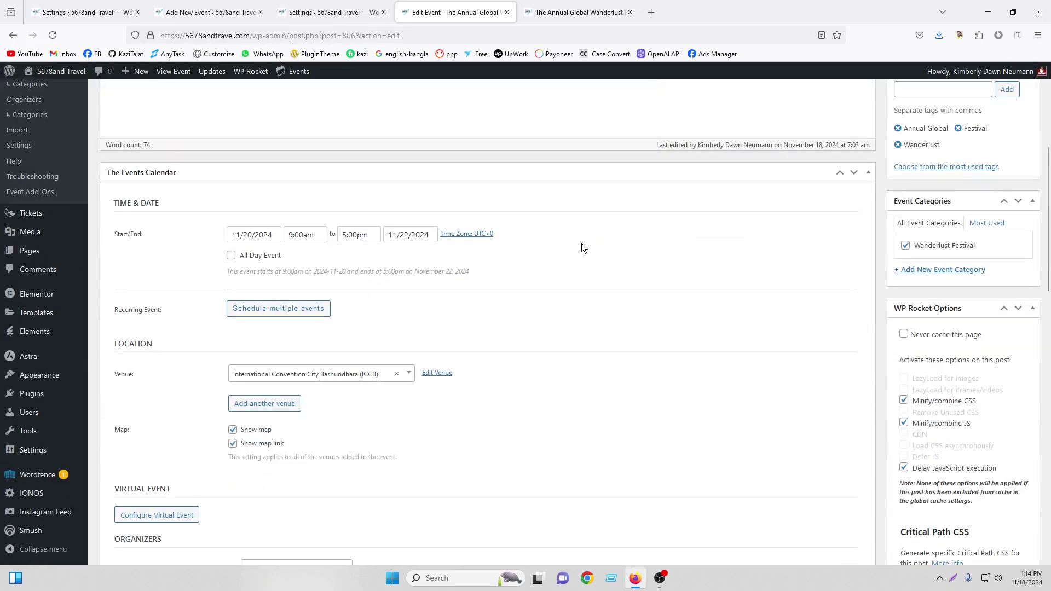
{"action": "scroll", "coordinate": [582, 243], "scroll_direction": "down", "scroll_amount": 9}
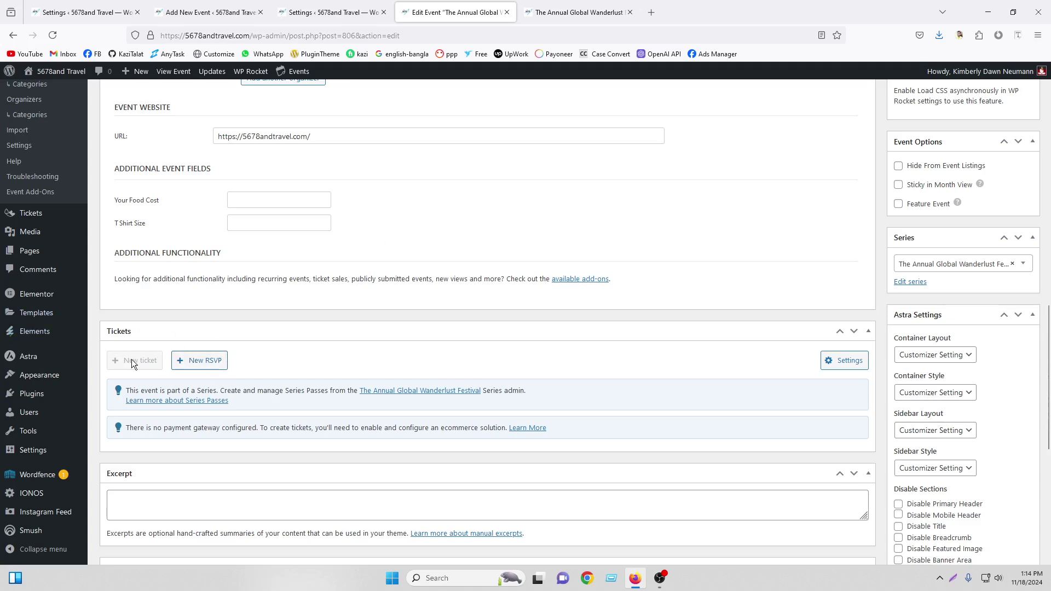
{"action": "left_click", "coordinate": [191, 359]}
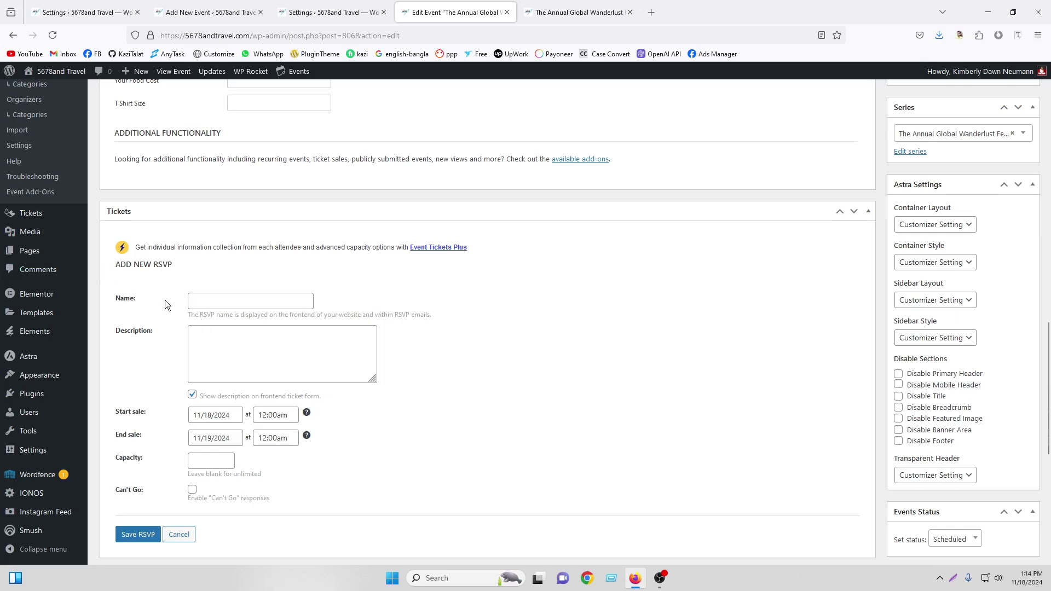
Copy 'Wanderlust Festival' from the event title into the RSVP Name field
{"action": "left_click", "coordinate": [212, 302]}
{"action": "scroll", "coordinate": [212, 303], "scroll_direction": "up", "scroll_amount": 15}
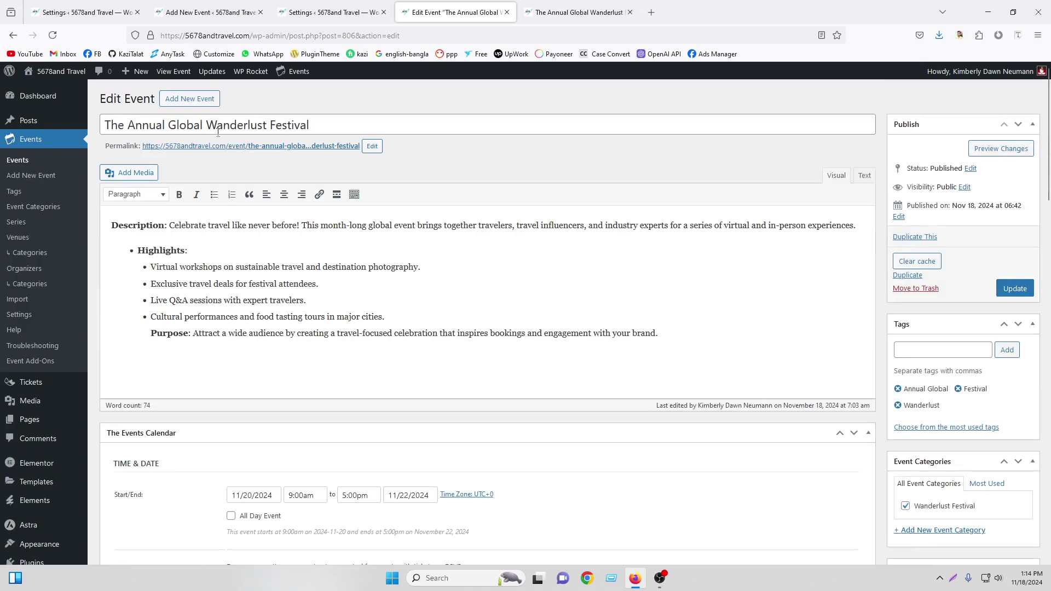
{"action": "scroll", "coordinate": [370, 301], "scroll_direction": "down", "scroll_amount": 4}
{"action": "scroll", "coordinate": [352, 305], "scroll_direction": "up", "scroll_amount": 4}
{"action": "left_click_drag", "start_coordinate": [211, 125], "coordinate": [343, 125]}
{"action": "right_click", "coordinate": [274, 125]}
{"action": "left_click", "coordinate": [335, 188]}
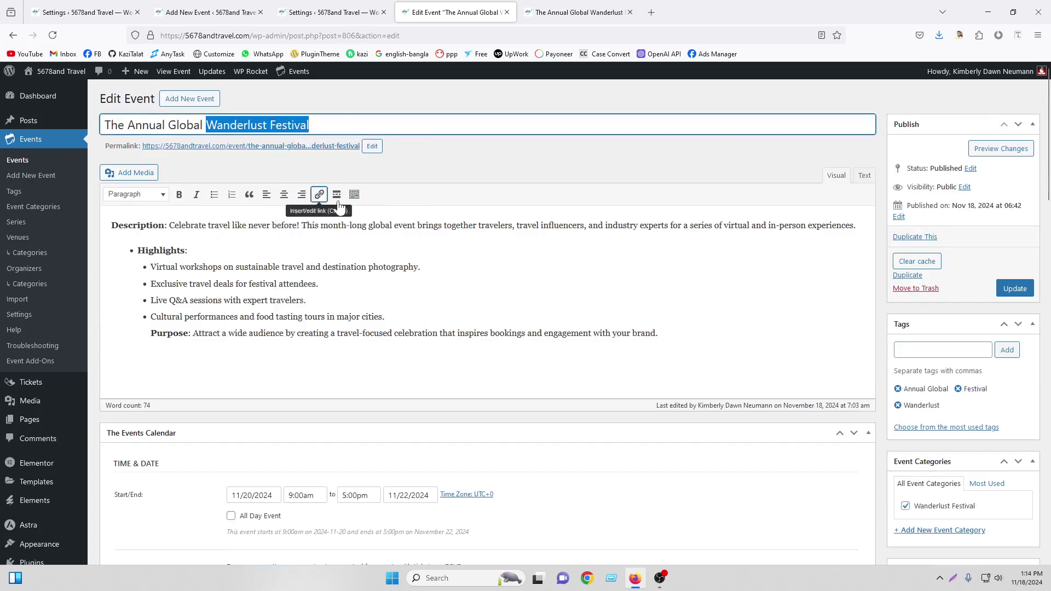
{"action": "scroll", "coordinate": [353, 230], "scroll_direction": "down", "scroll_amount": 12}
{"action": "scroll", "coordinate": [215, 284], "scroll_direction": "down", "scroll_amount": 3}
{"action": "right_click", "coordinate": [212, 300]}
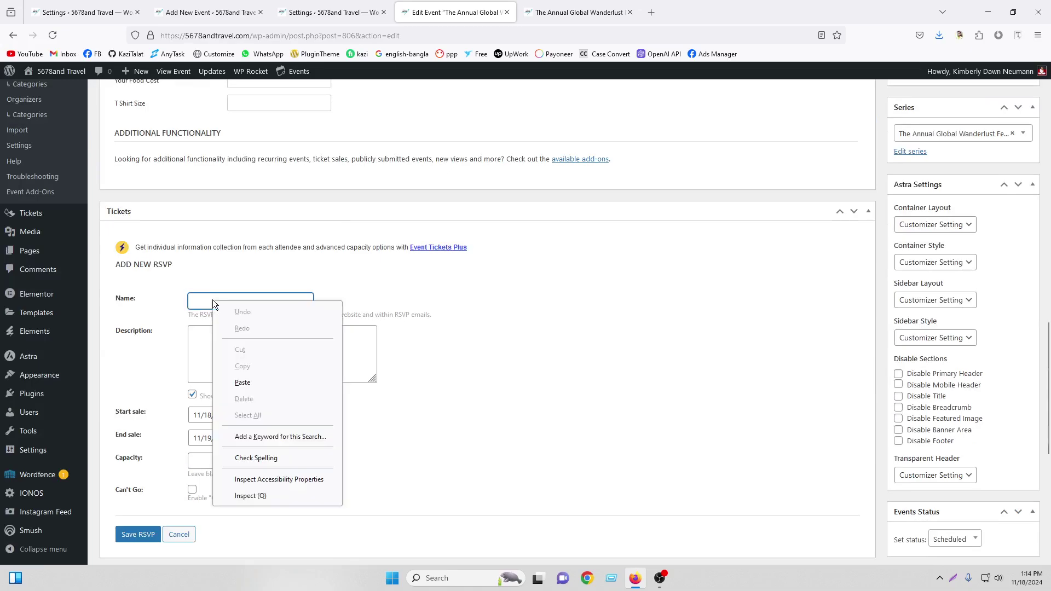
{"action": "left_click", "coordinate": [239, 385]}
Copy the event's opening description sentence into the RSVP Description box
{"action": "scroll", "coordinate": [295, 311], "scroll_direction": "up", "scroll_amount": 10}
{"action": "scroll", "coordinate": [295, 311], "scroll_direction": "up", "scroll_amount": 7}
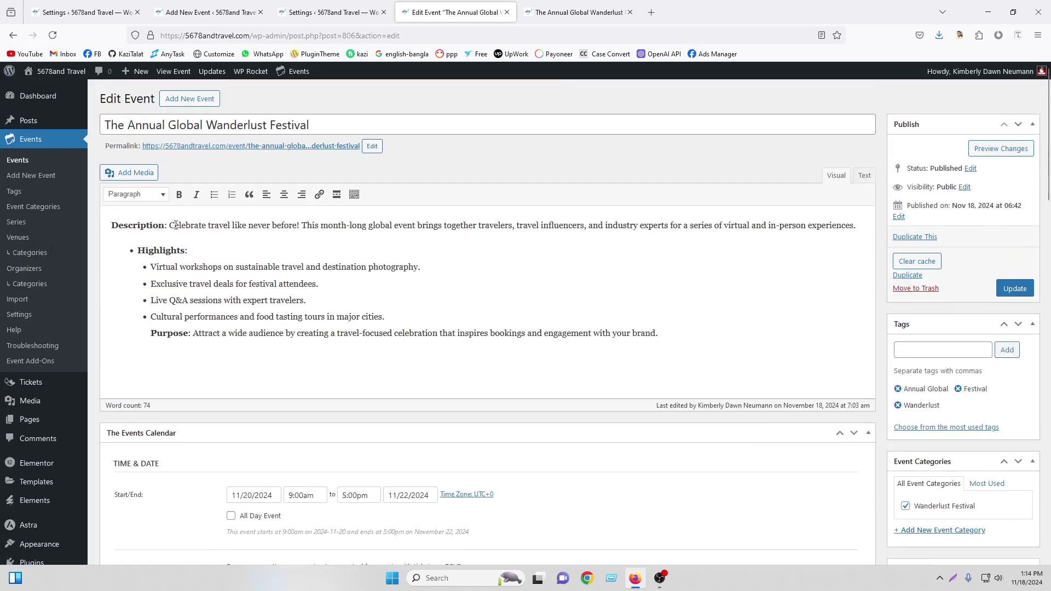
{"action": "left_click_drag", "start_coordinate": [171, 225], "coordinate": [853, 226]}
{"action": "right_click", "coordinate": [815, 233]}
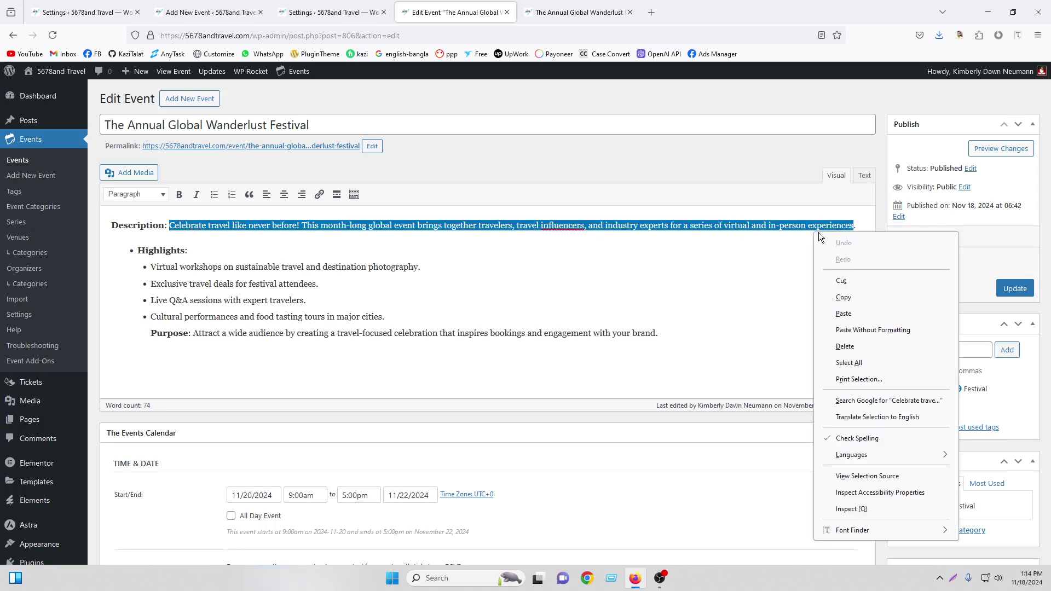
{"action": "left_click", "coordinate": [843, 297]}
{"action": "scroll", "coordinate": [518, 297], "scroll_direction": "down", "scroll_amount": 15}
{"action": "scroll", "coordinate": [226, 266], "scroll_direction": "up", "scroll_amount": 4}
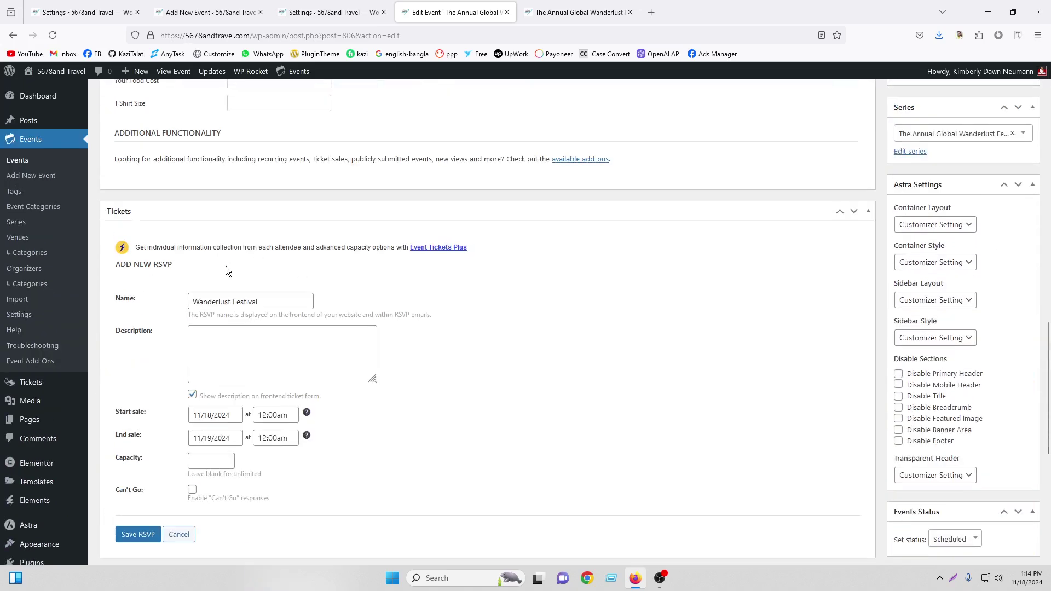
{"action": "scroll", "coordinate": [223, 271], "scroll_direction": "down", "scroll_amount": 2}
{"action": "right_click", "coordinate": [229, 225]}
{"action": "left_click", "coordinate": [253, 277]}
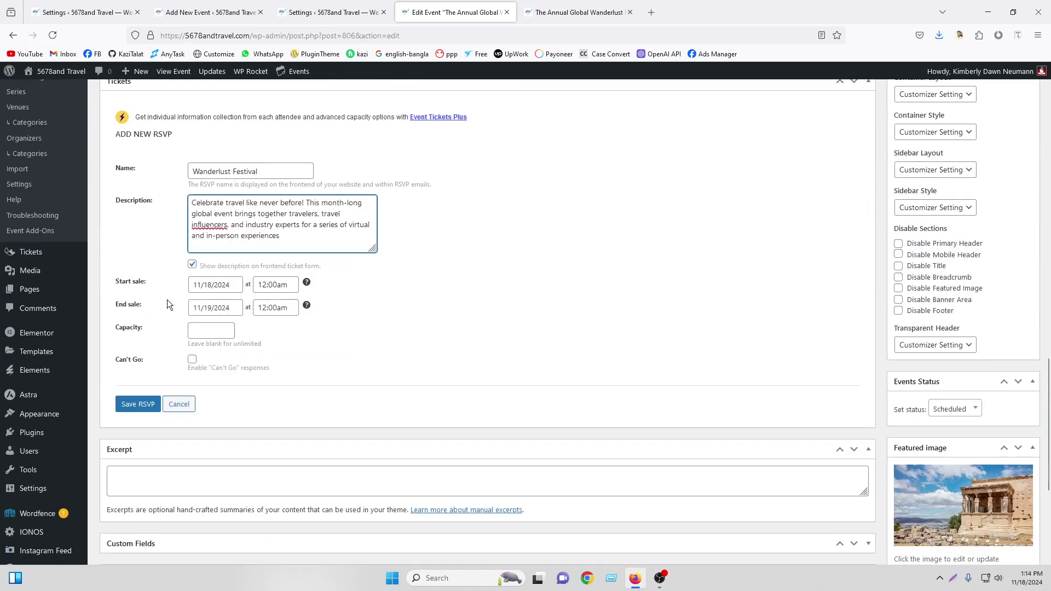
Bring up the sale start date calendar for the RSVP
{"action": "left_click", "coordinate": [203, 283]}
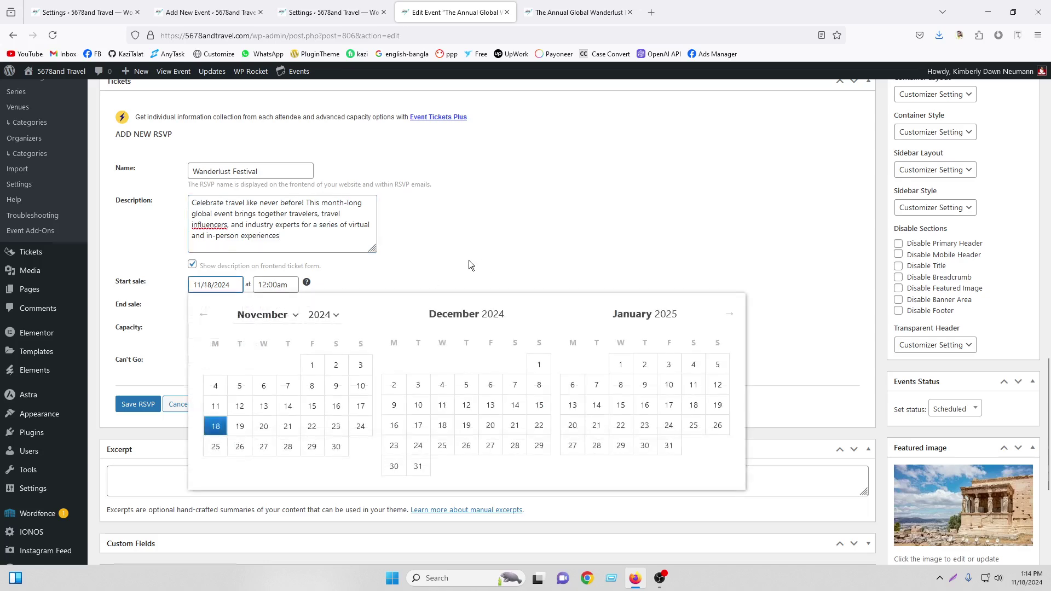
{"action": "scroll", "coordinate": [247, 263], "scroll_direction": "up", "scroll_amount": 20}
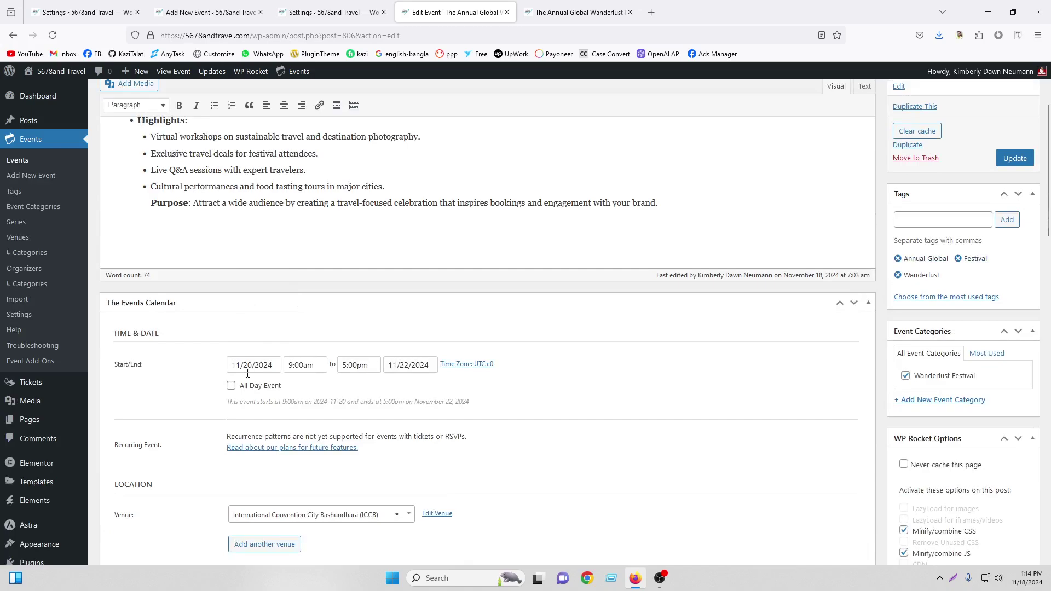
{"action": "scroll", "coordinate": [419, 380], "scroll_direction": "down", "scroll_amount": 20}
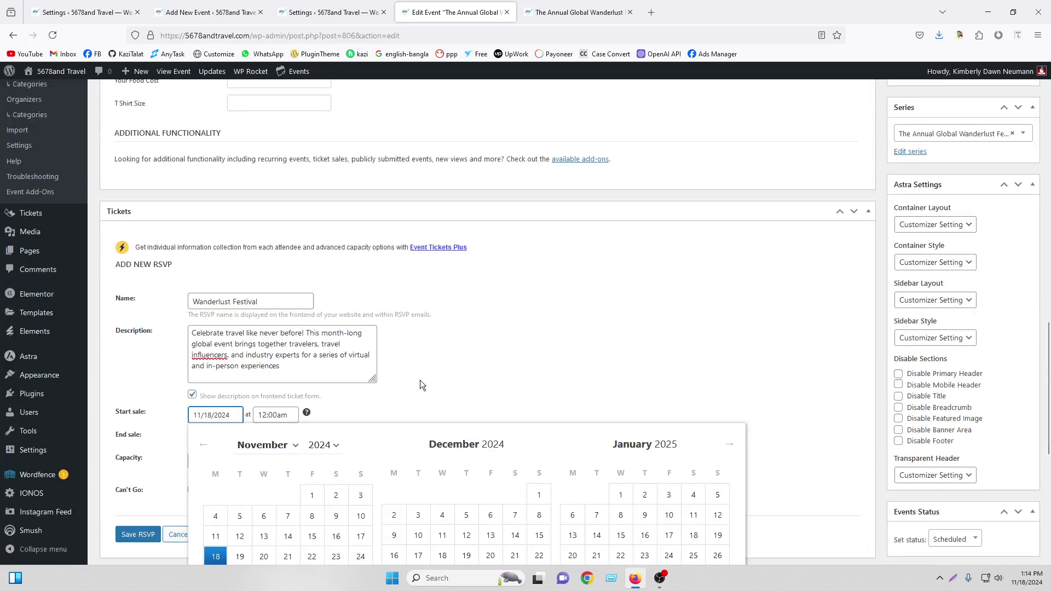
{"action": "scroll", "coordinate": [419, 379], "scroll_direction": "up", "scroll_amount": 5}
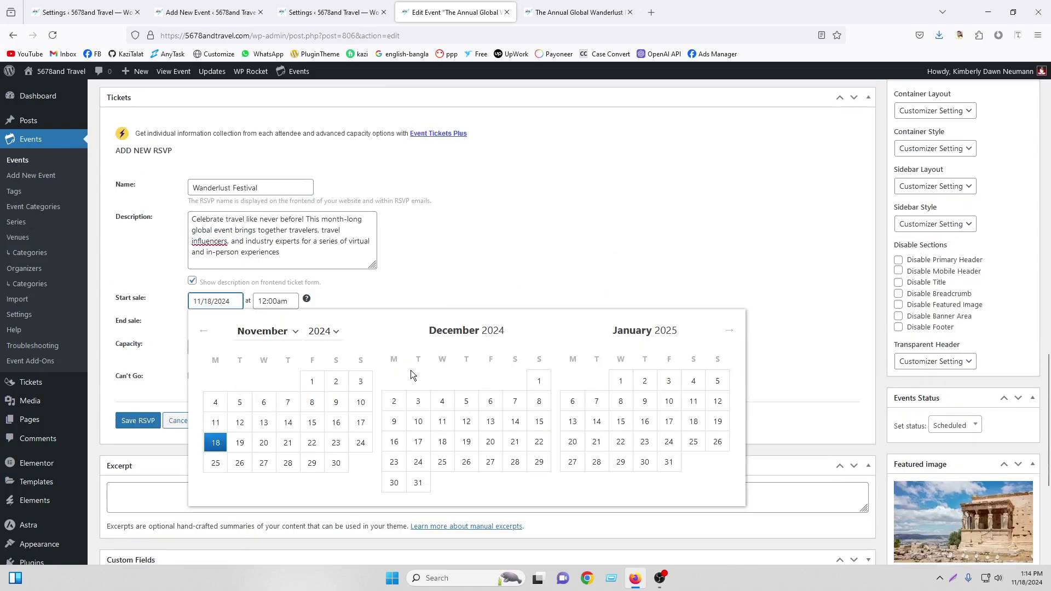
Set the RSVP sale dates to November 15 through November 21, 2024
{"action": "left_click", "coordinate": [208, 303]}
{"action": "left_click", "coordinate": [313, 424]}
{"action": "left_click", "coordinate": [218, 325]}
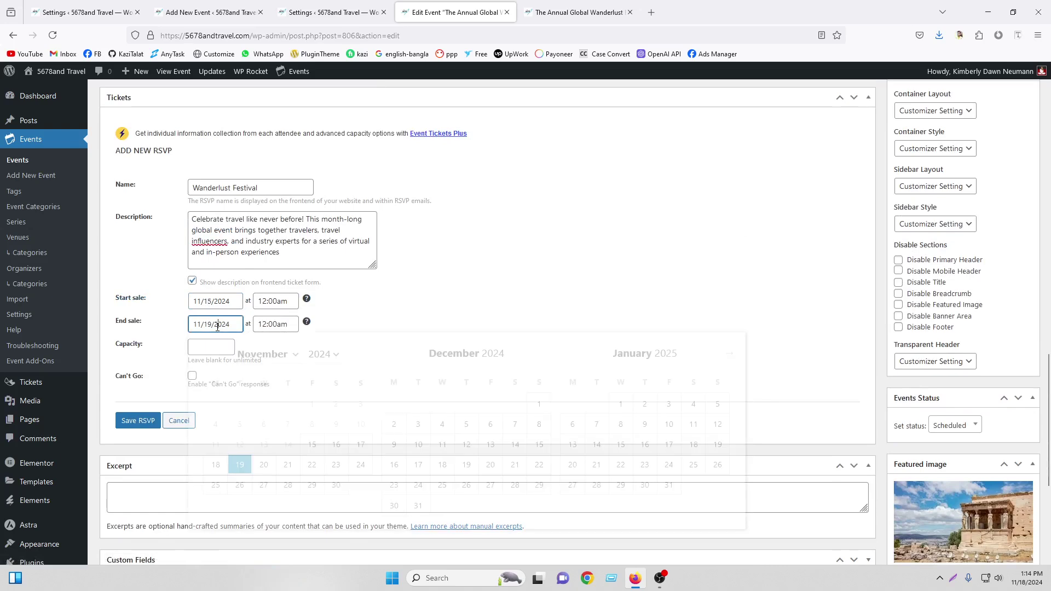
{"action": "left_click", "coordinate": [287, 465]}
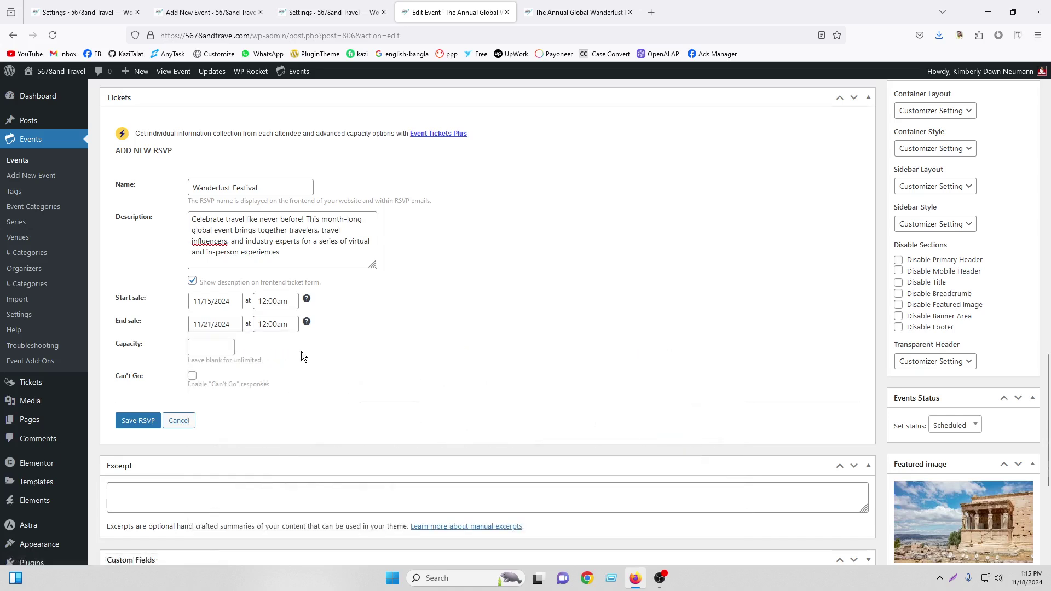
Set the RSVP sale end time to 11:30pm
{"action": "left_click", "coordinate": [270, 301]}
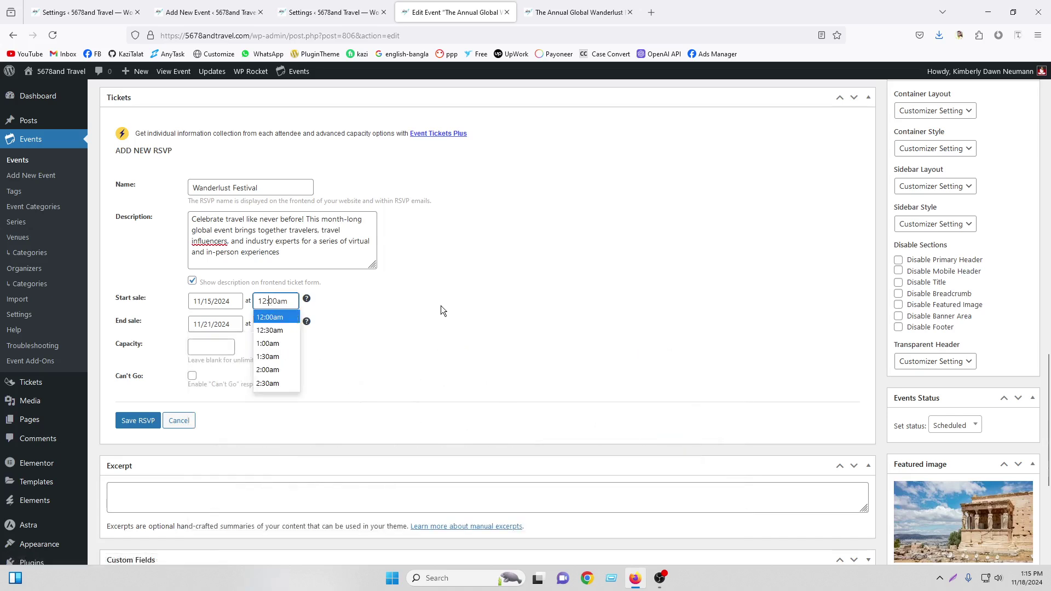
{"action": "left_click", "coordinate": [441, 310]}
{"action": "left_click", "coordinate": [277, 303]}
{"action": "double_click", "coordinate": [279, 324]}
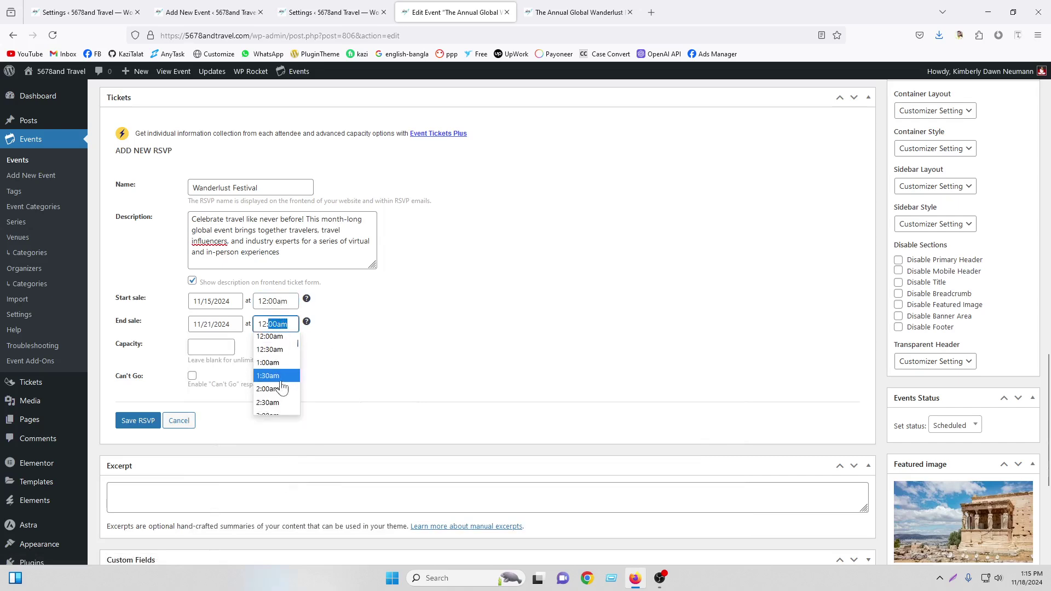
{"action": "scroll", "coordinate": [279, 389], "scroll_direction": "down", "scroll_amount": 15}
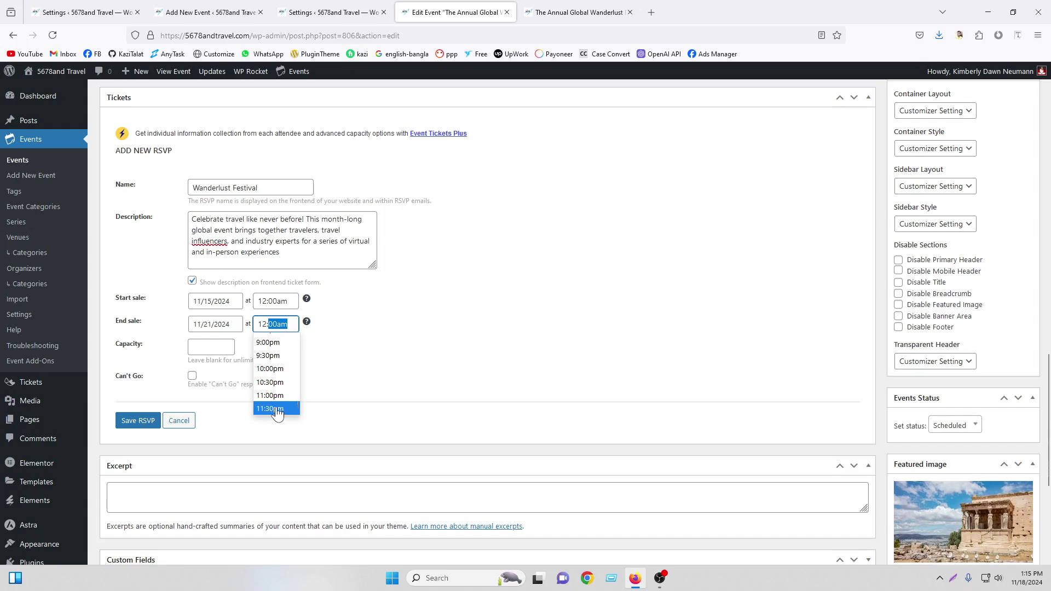
{"action": "left_click", "coordinate": [278, 410]}
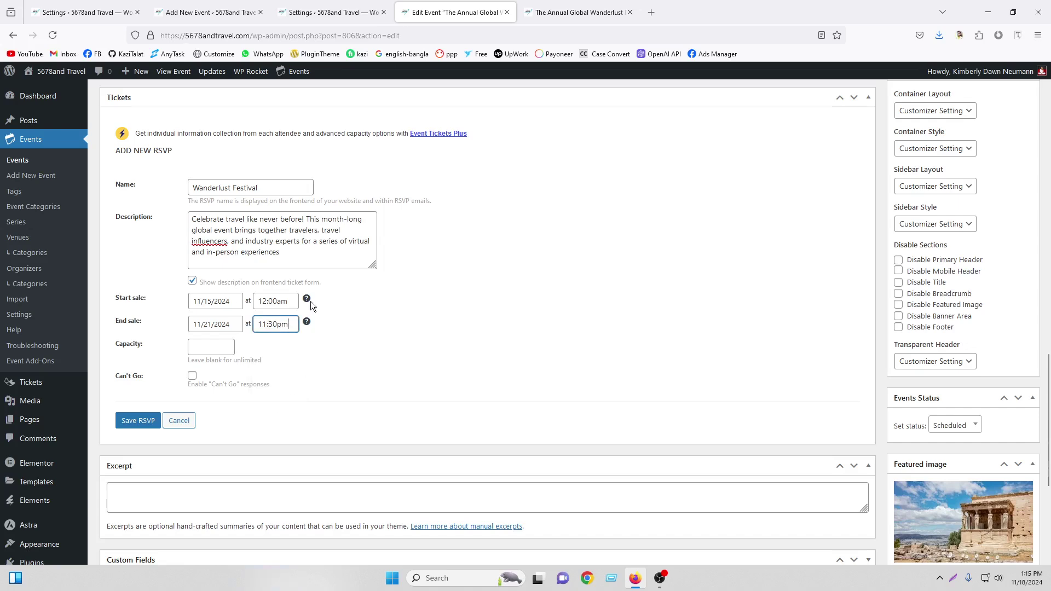
{"action": "scroll", "coordinate": [503, 269], "scroll_direction": "up", "scroll_amount": 20}
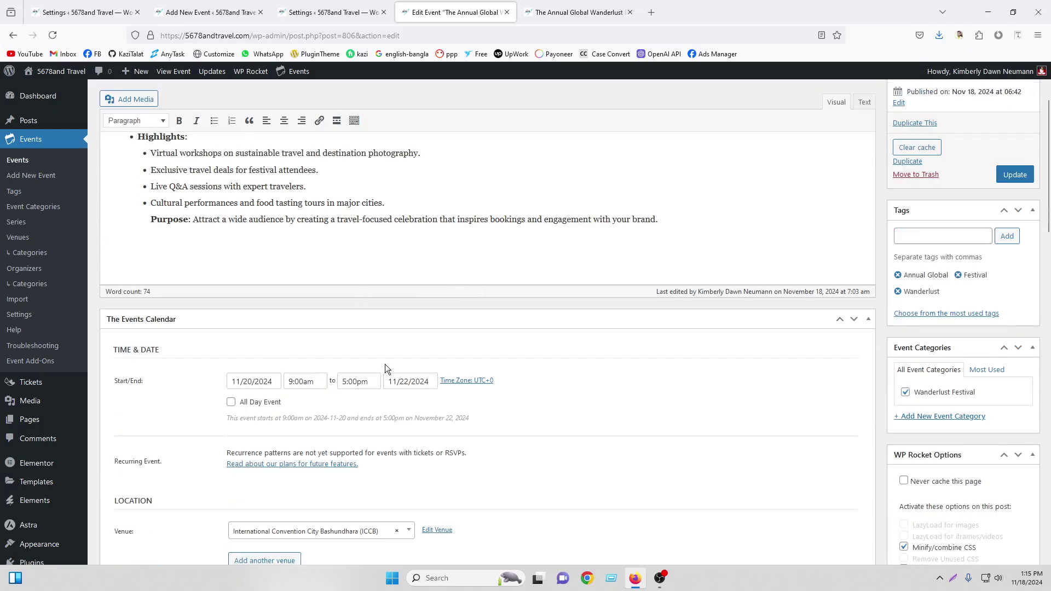
{"action": "scroll", "coordinate": [386, 364], "scroll_direction": "down", "scroll_amount": 20}
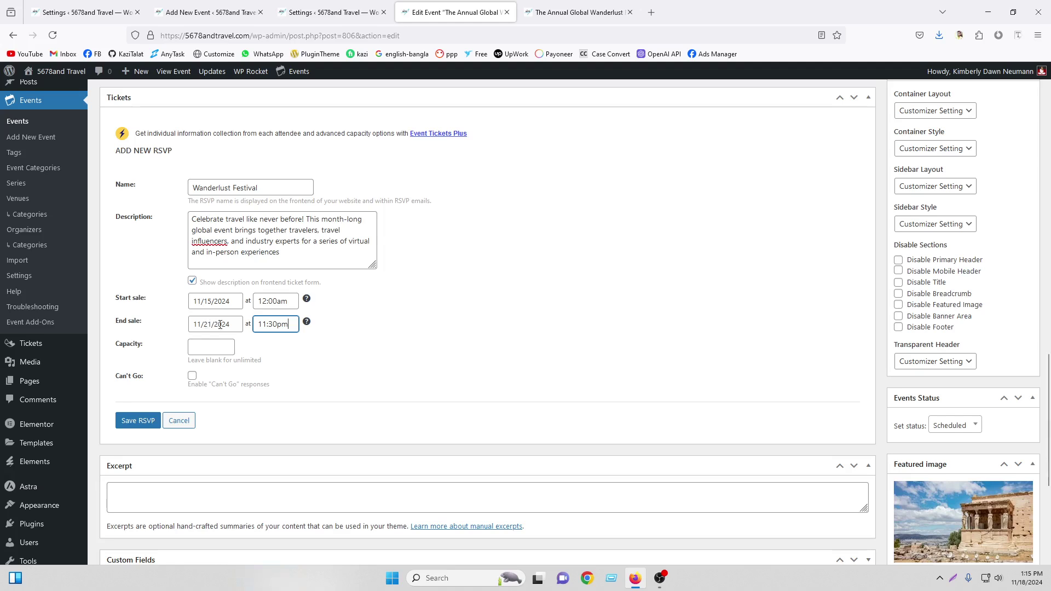
Enter a capacity of 100, leave Can't Go off, and save the RSVP
{"action": "left_click", "coordinate": [209, 350]}
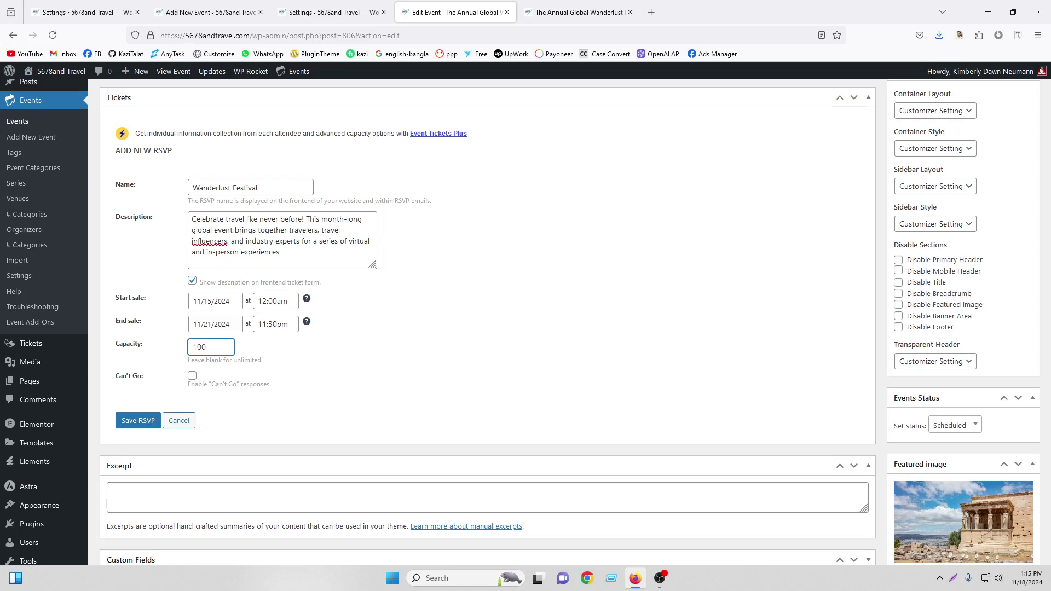
{"action": "left_click", "coordinate": [191, 378]}
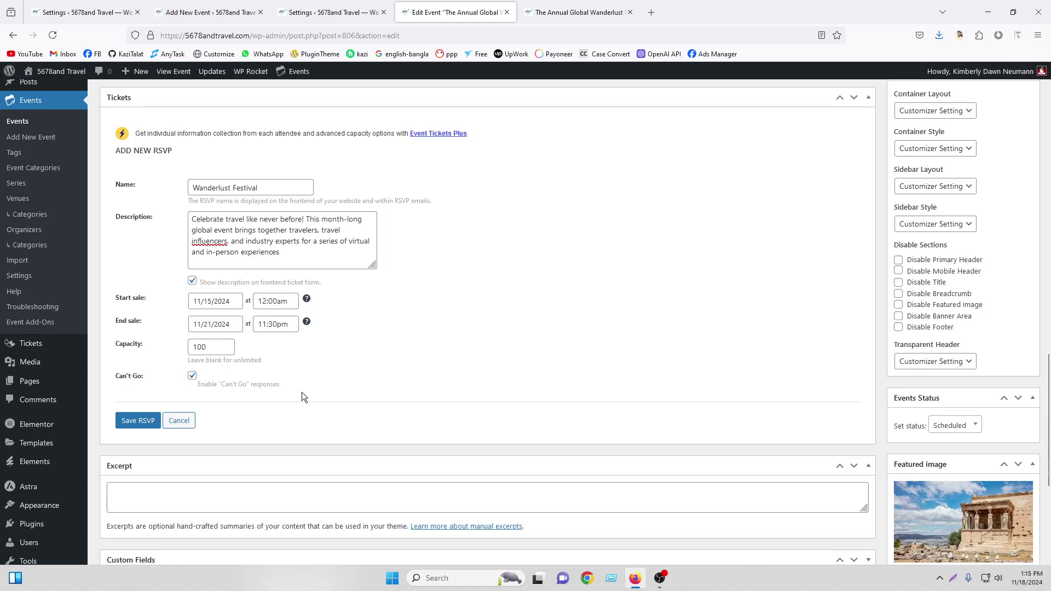
{"action": "left_click", "coordinate": [192, 376]}
{"action": "left_click", "coordinate": [132, 420]}
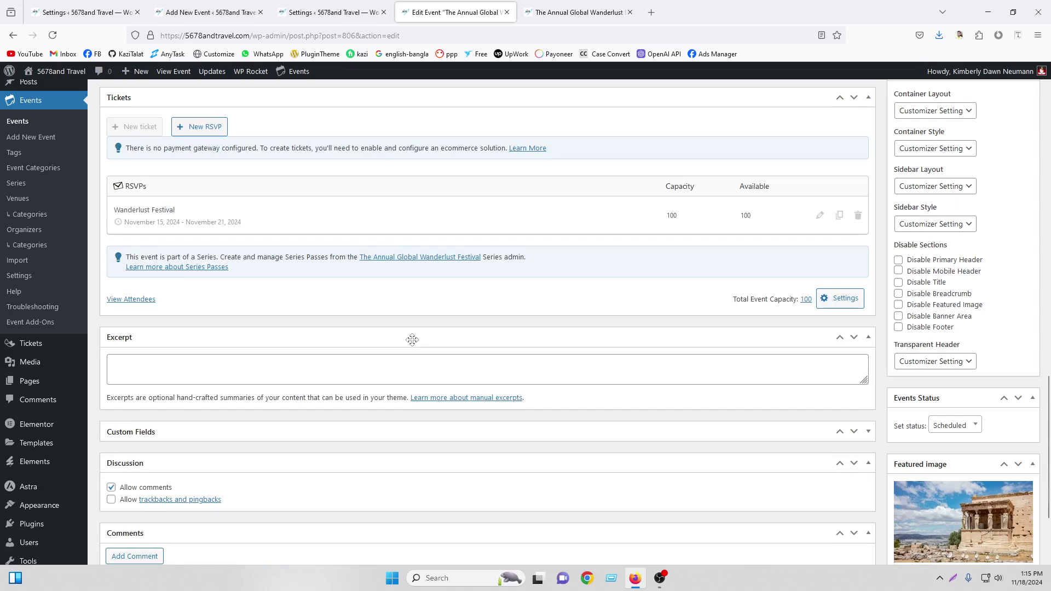
Return to the Tickets Settings Payments page in the other browser tab
{"action": "scroll", "coordinate": [413, 341], "scroll_direction": "up", "scroll_amount": 5}
{"action": "scroll", "coordinate": [414, 346], "scroll_direction": "down", "scroll_amount": 2}
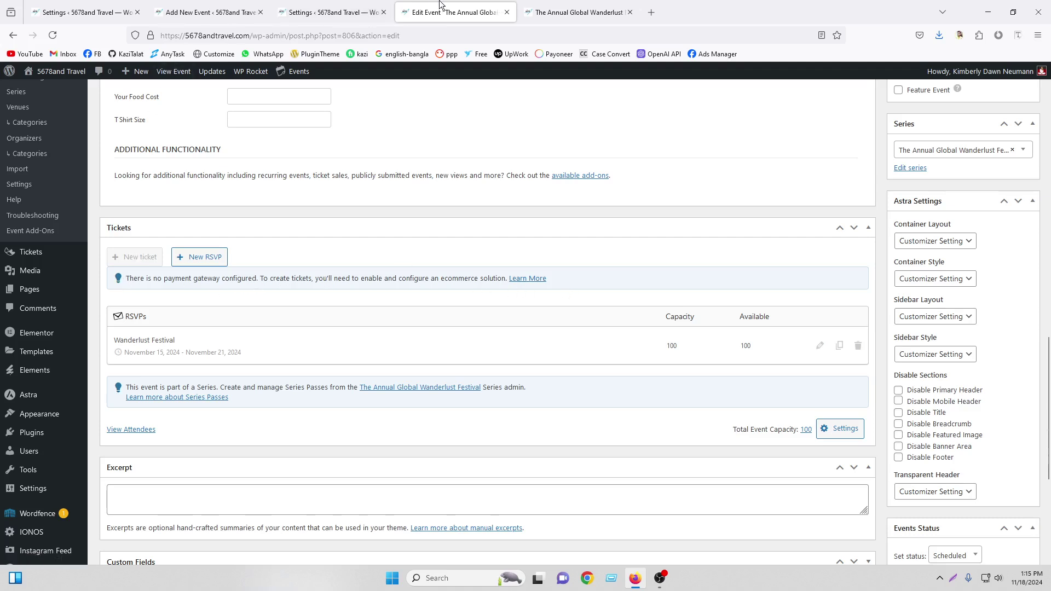
{"action": "left_click", "coordinate": [329, 12]}
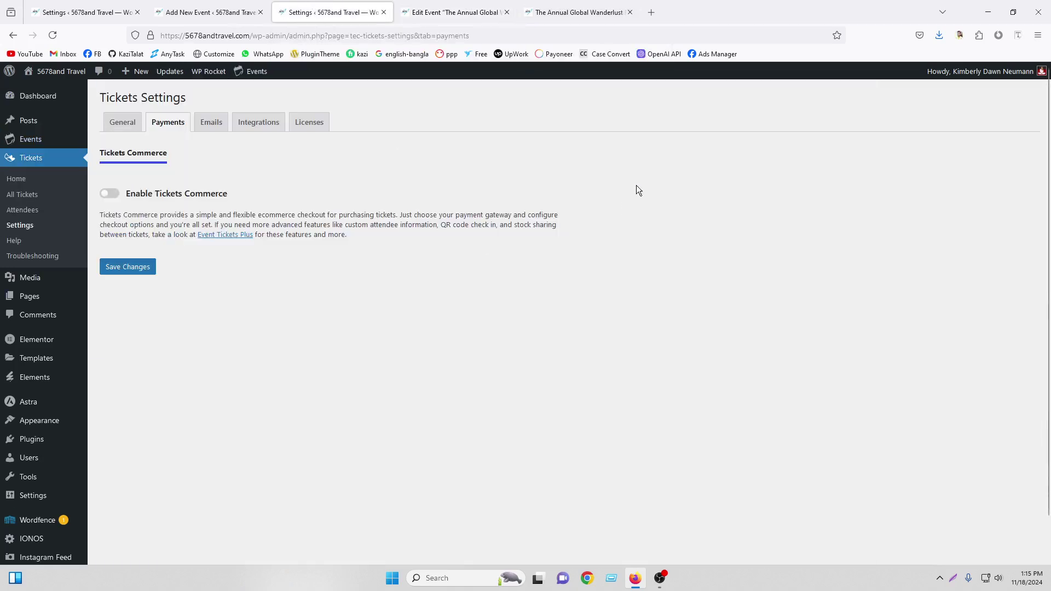
Enable and save Tickets Commerce, then bring up the PayPal gateway setup
{"action": "left_click", "coordinate": [109, 195]}
{"action": "left_click", "coordinate": [123, 271]}
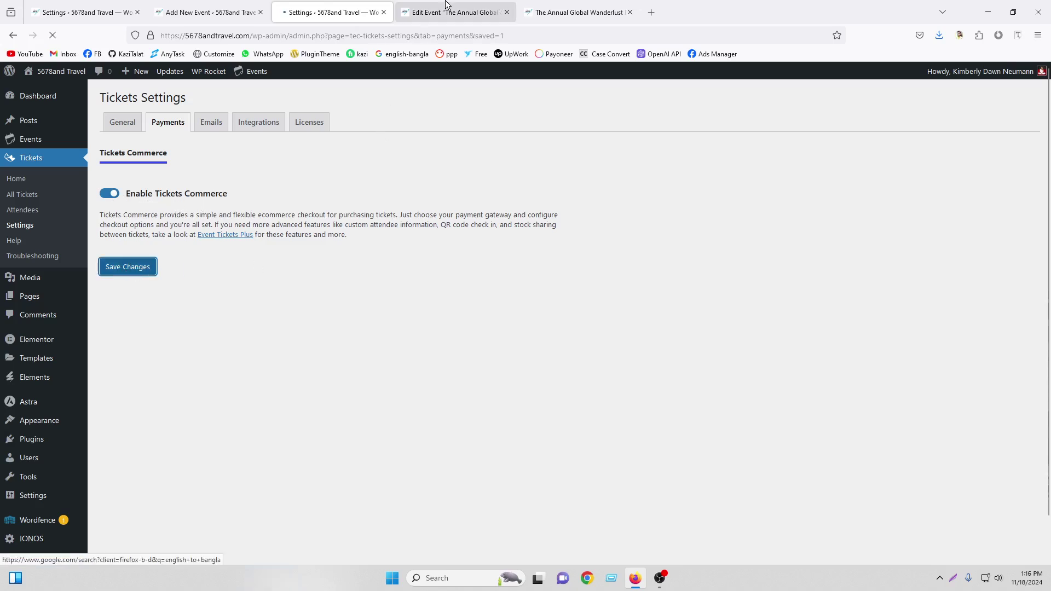
{"action": "scroll", "coordinate": [306, 258], "scroll_direction": "down", "scroll_amount": 3}
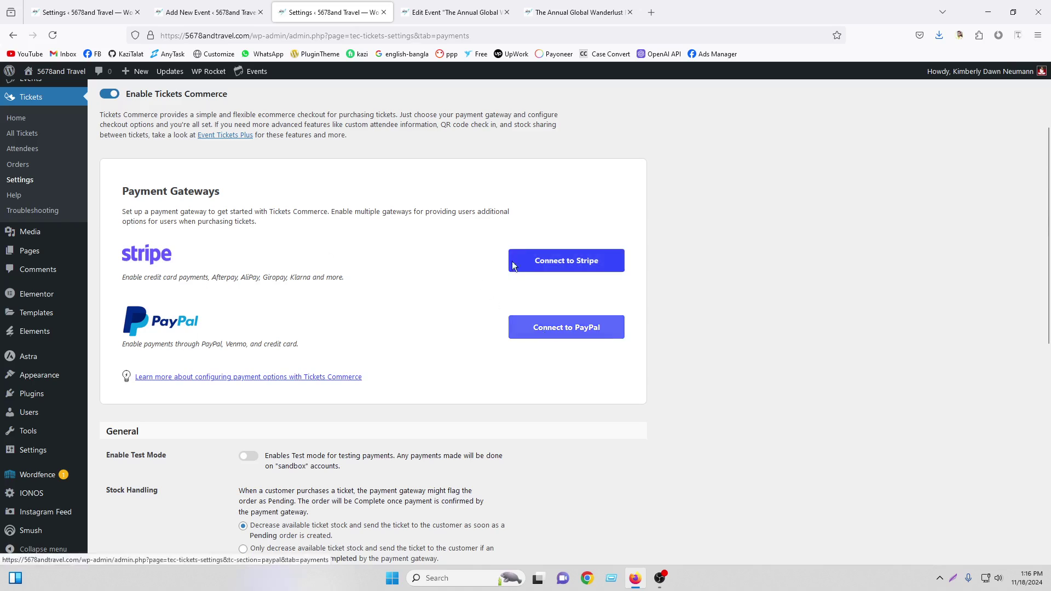
{"action": "mouse_move", "coordinate": [451, 4]}
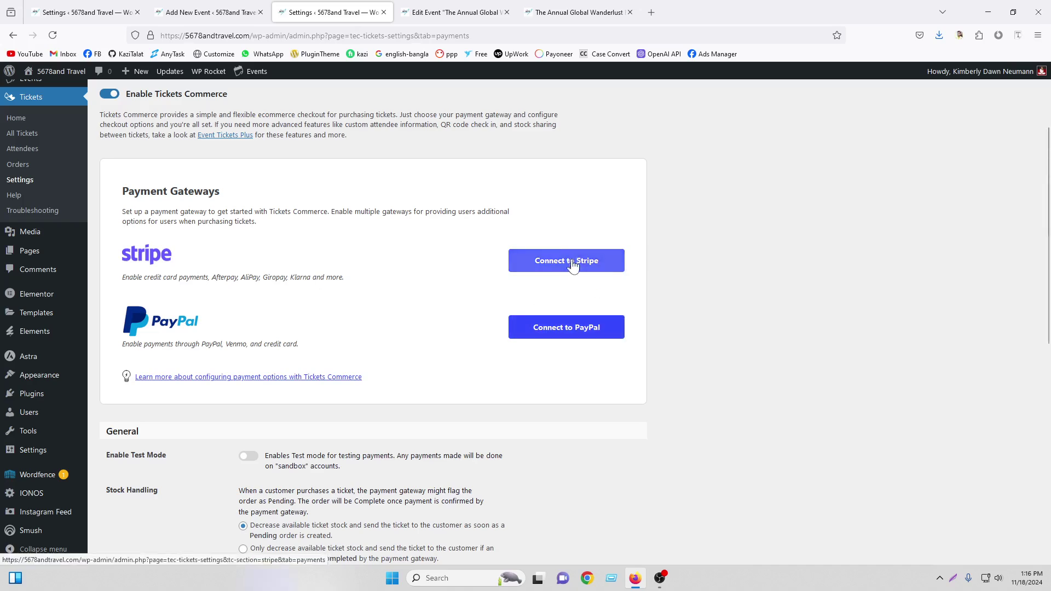
{"action": "left_click", "coordinate": [563, 336]}
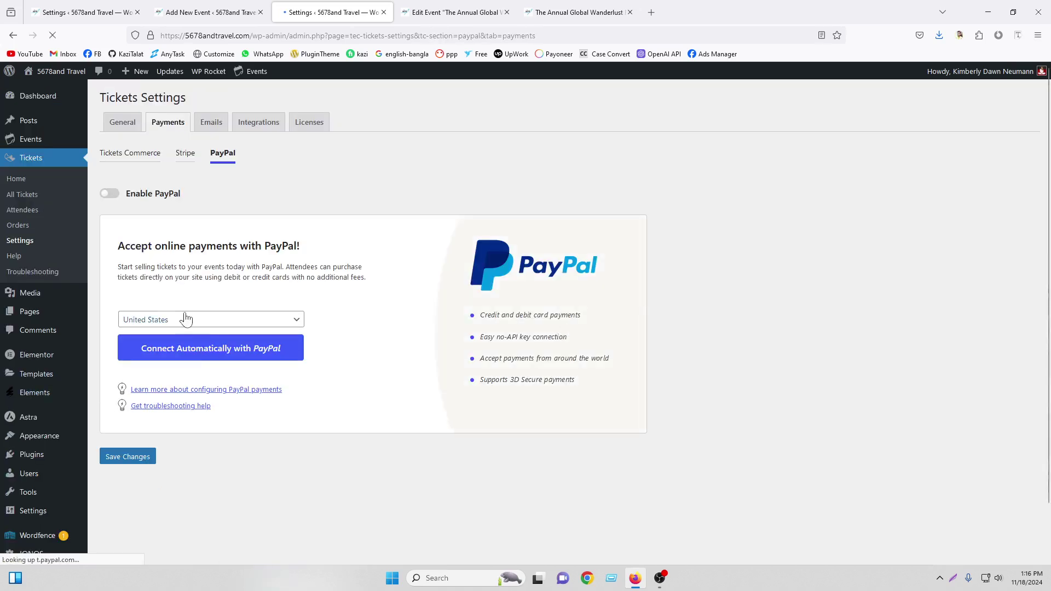
Look at the PayPal sign-up and Stripe gateway, then return to main Tickets Commerce settings
{"action": "left_click", "coordinate": [209, 360]}
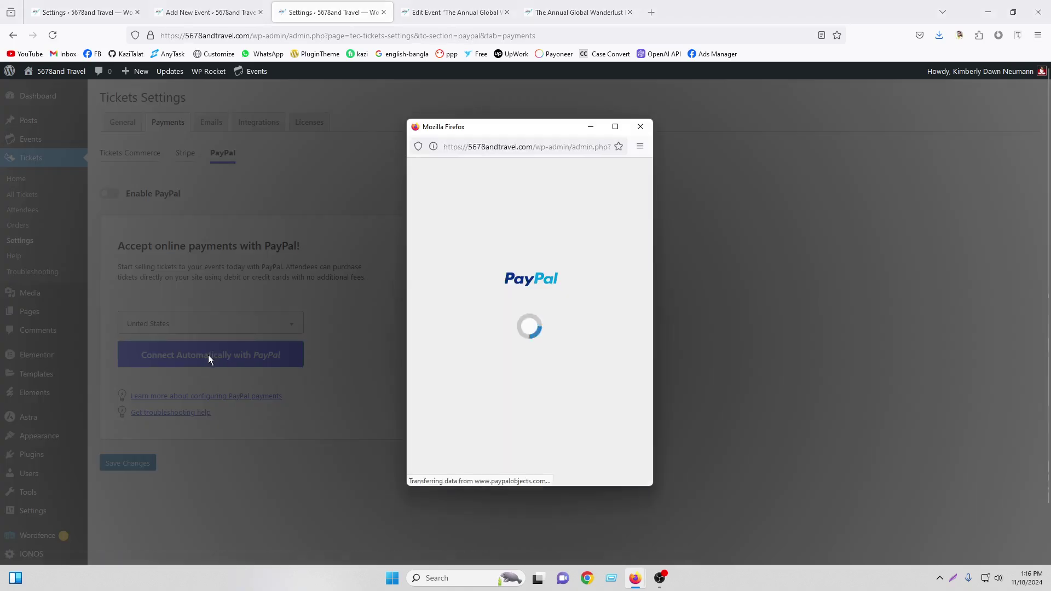
{"action": "left_click", "coordinate": [640, 128]}
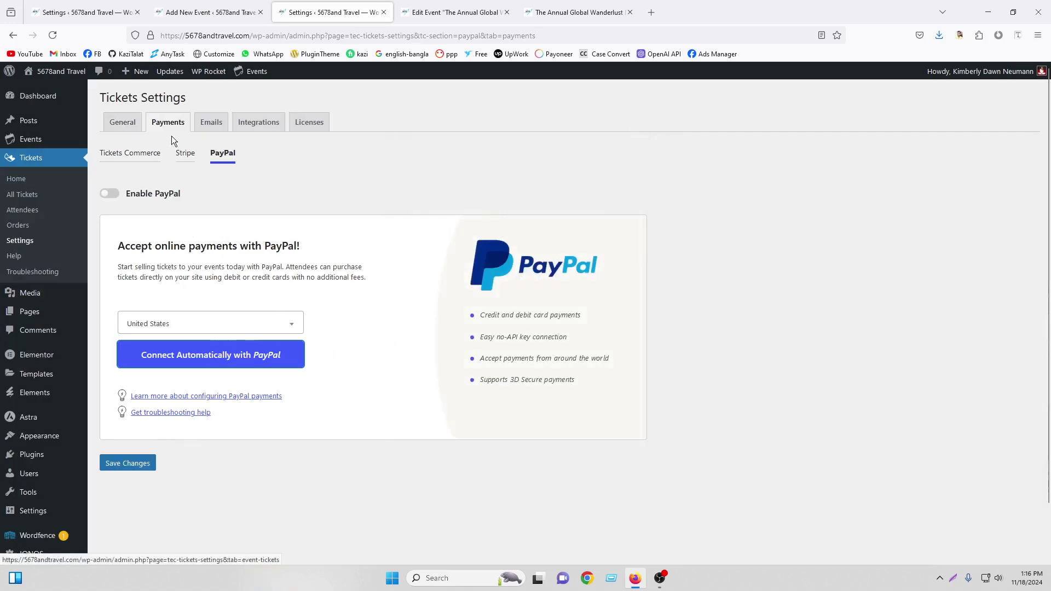
{"action": "left_click", "coordinate": [189, 158]}
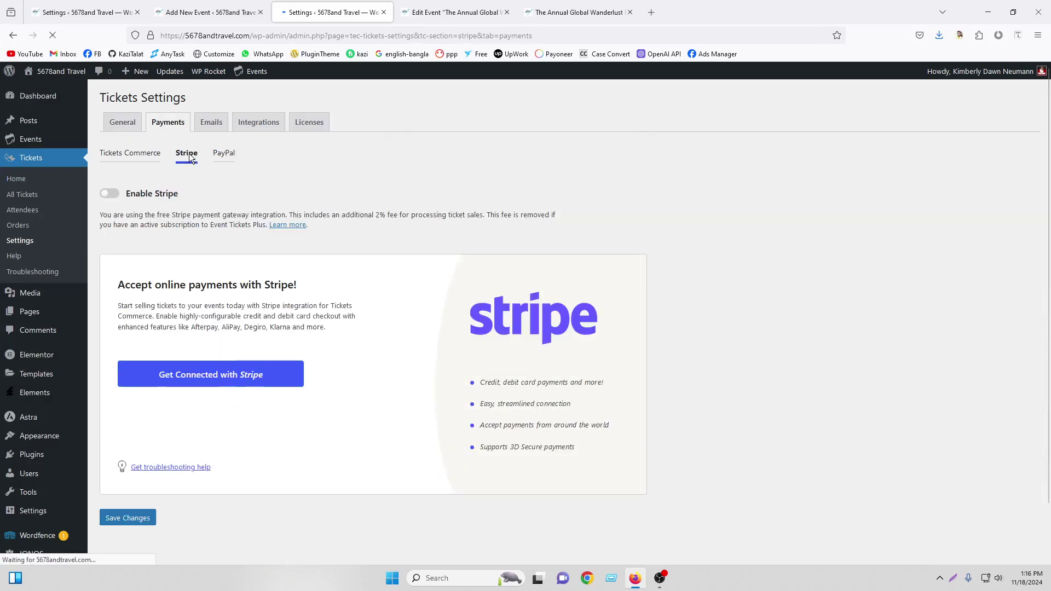
{"action": "left_click", "coordinate": [133, 160]}
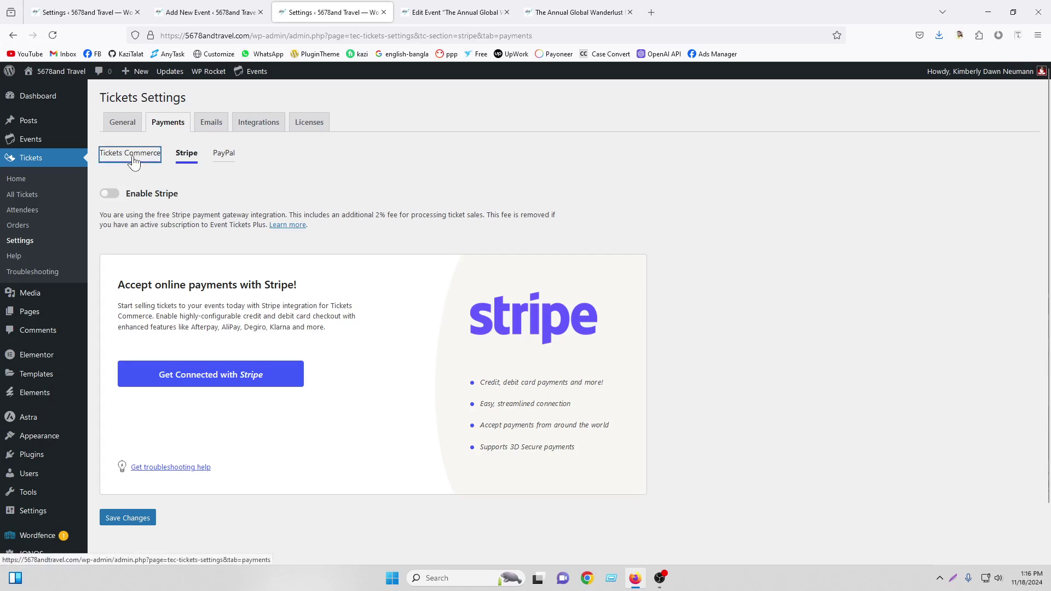
Save the Tickets Commerce payment settings with U.S. Dollar currency
{"action": "scroll", "coordinate": [225, 345], "scroll_direction": "down", "scroll_amount": 7}
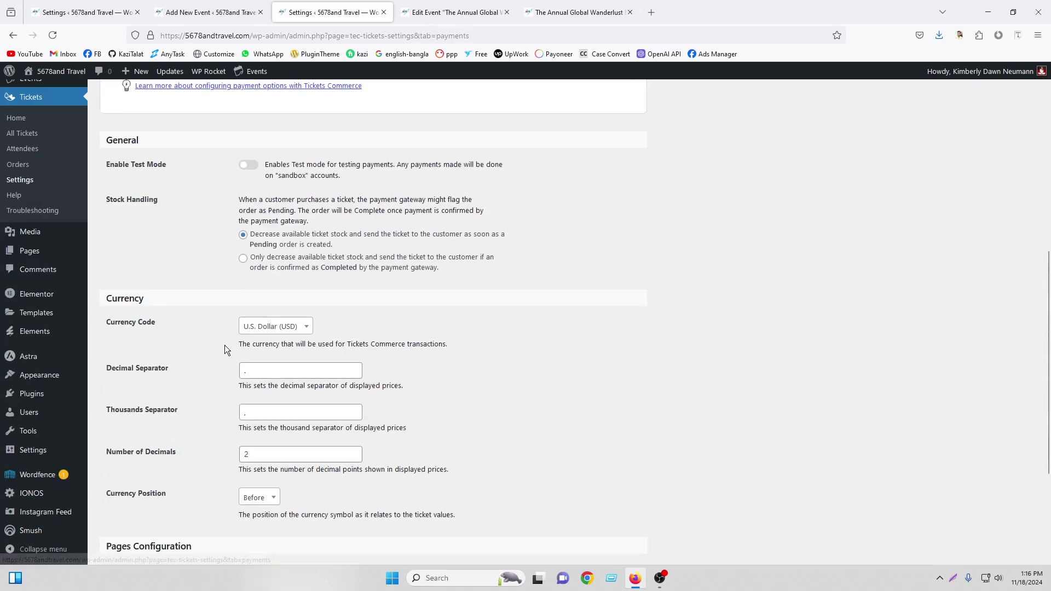
{"action": "scroll", "coordinate": [206, 277], "scroll_direction": "up", "scroll_amount": 2}
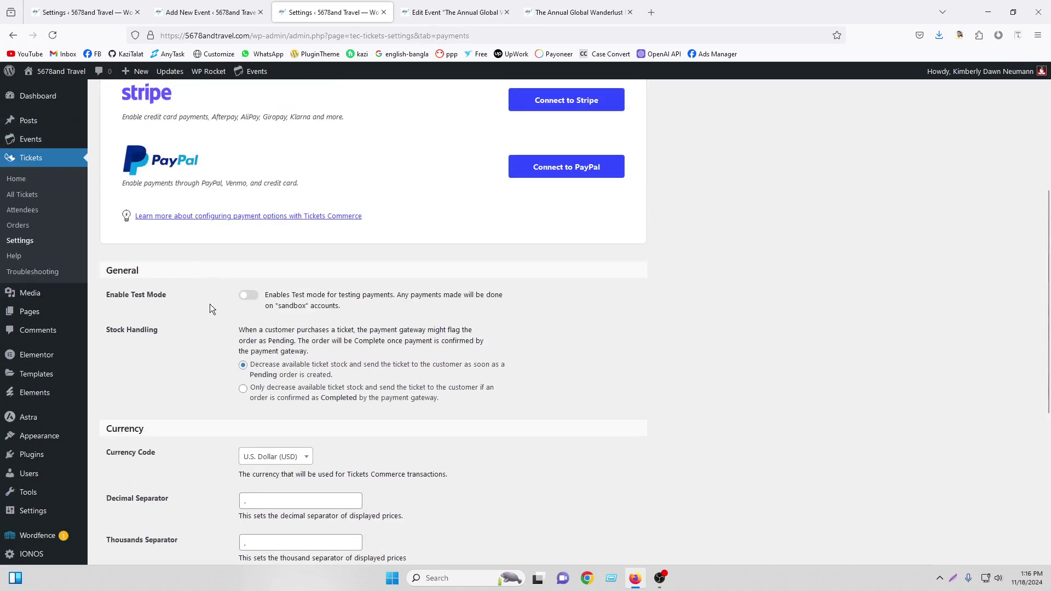
{"action": "scroll", "coordinate": [232, 361], "scroll_direction": "down", "scroll_amount": 2}
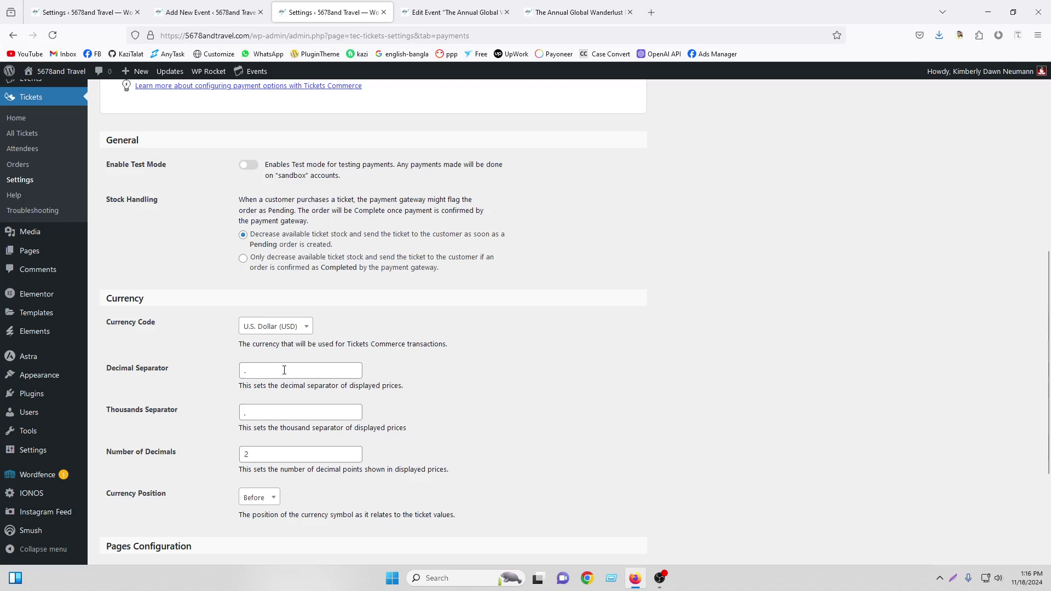
{"action": "scroll", "coordinate": [285, 371], "scroll_direction": "down", "scroll_amount": 2}
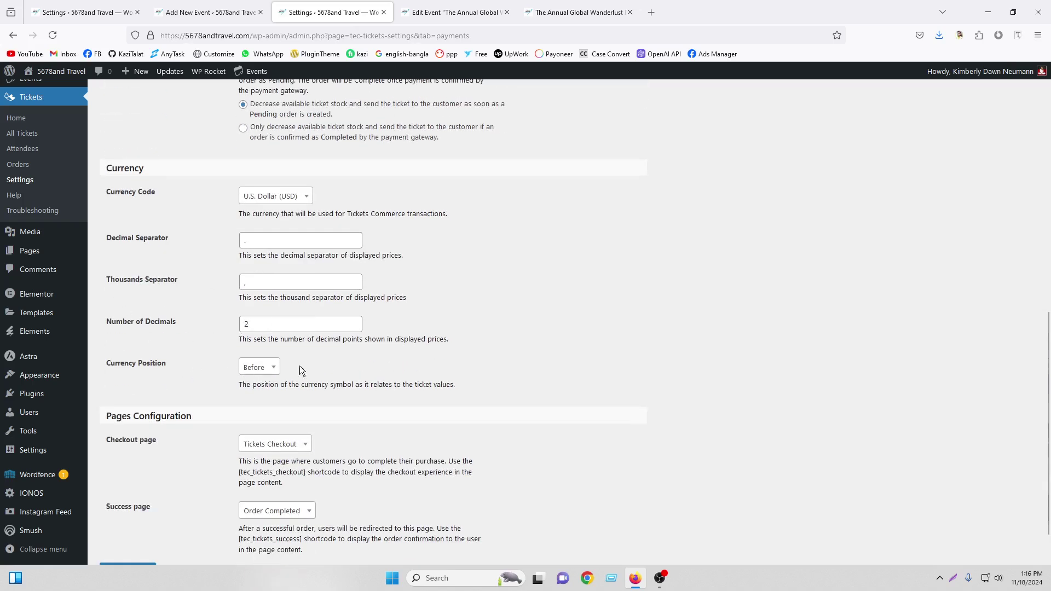
{"action": "scroll", "coordinate": [298, 366], "scroll_direction": "down", "scroll_amount": 1}
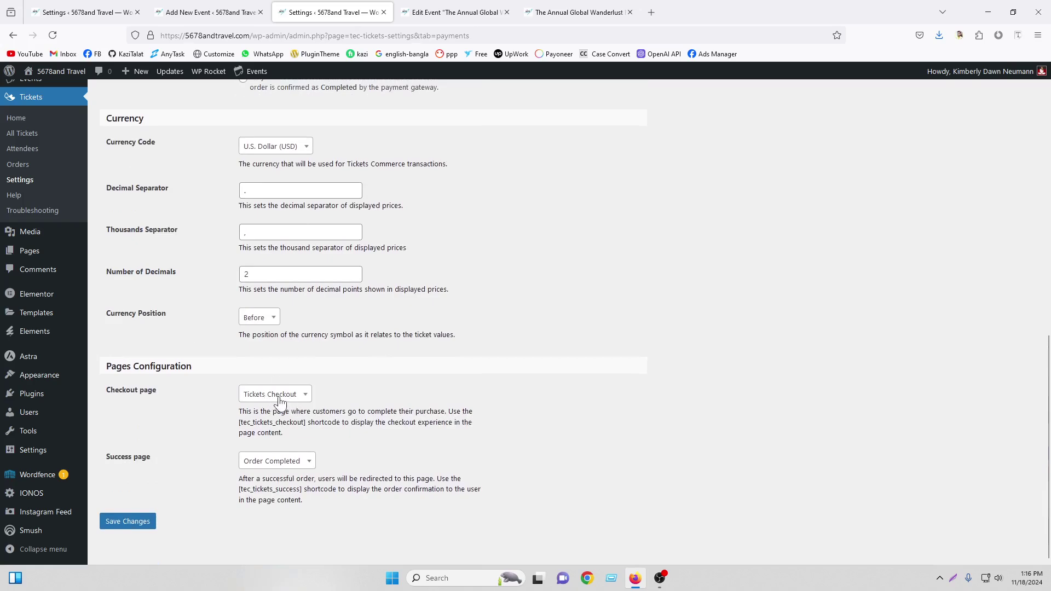
{"action": "left_click", "coordinate": [147, 528]}
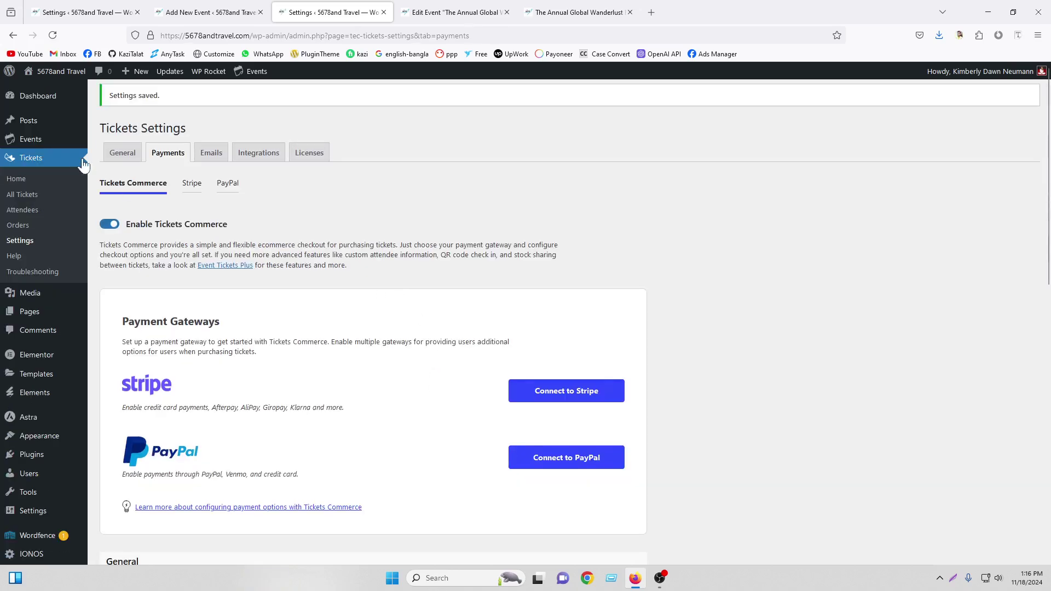
{"action": "right_click", "coordinate": [31, 312]}
Review the Pages list in a new tab, close it, and return to the festival event editor
{"action": "left_click", "coordinate": [60, 323]}
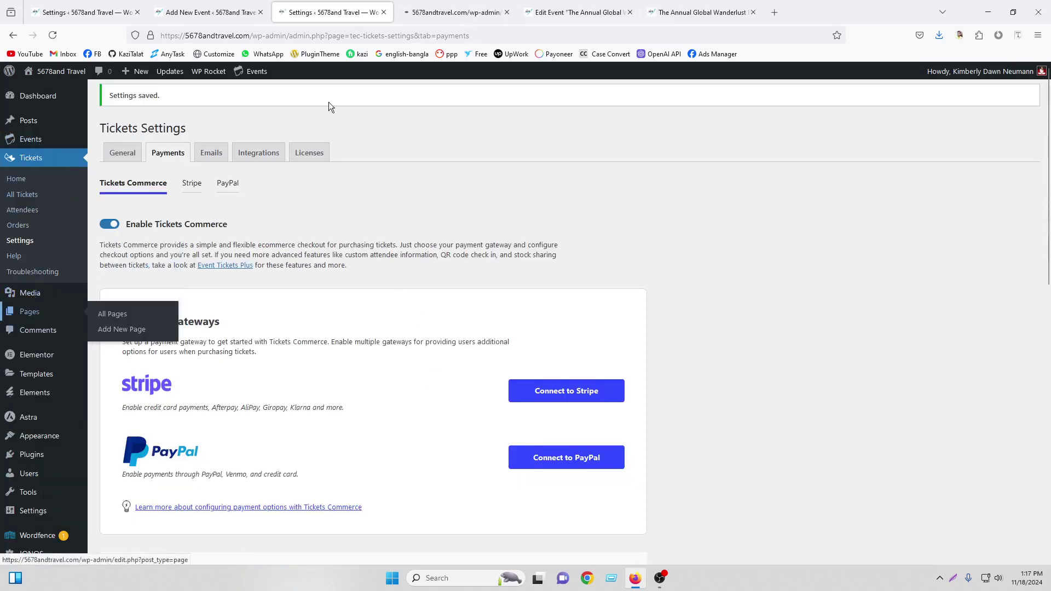
{"action": "left_click", "coordinate": [455, 12]}
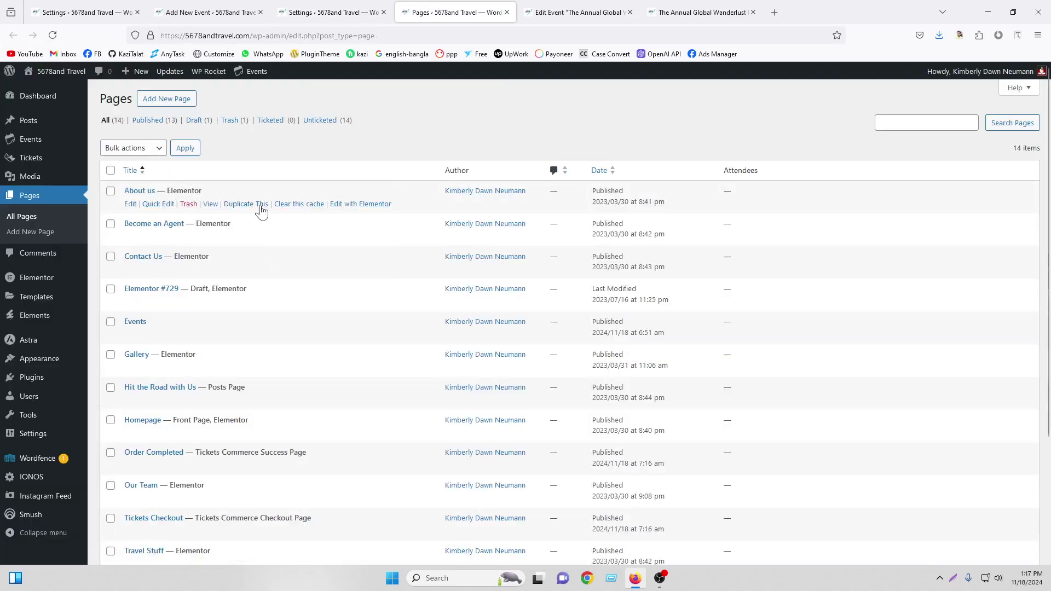
{"action": "scroll", "coordinate": [268, 230], "scroll_direction": "down", "scroll_amount": 3}
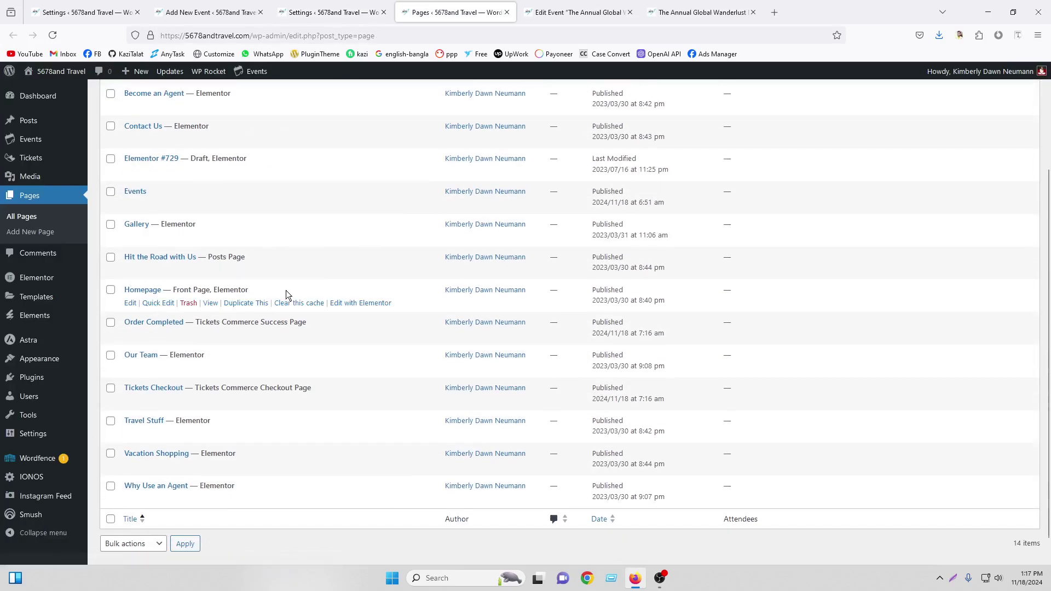
{"action": "scroll", "coordinate": [285, 293], "scroll_direction": "down", "scroll_amount": 1}
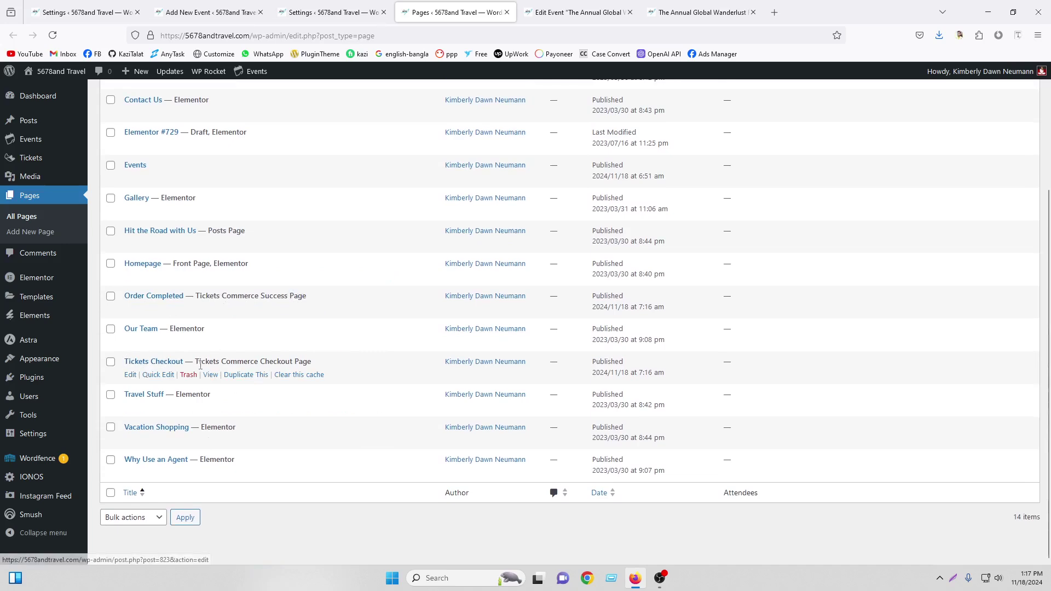
{"action": "scroll", "coordinate": [428, 183], "scroll_direction": "up", "scroll_amount": 5}
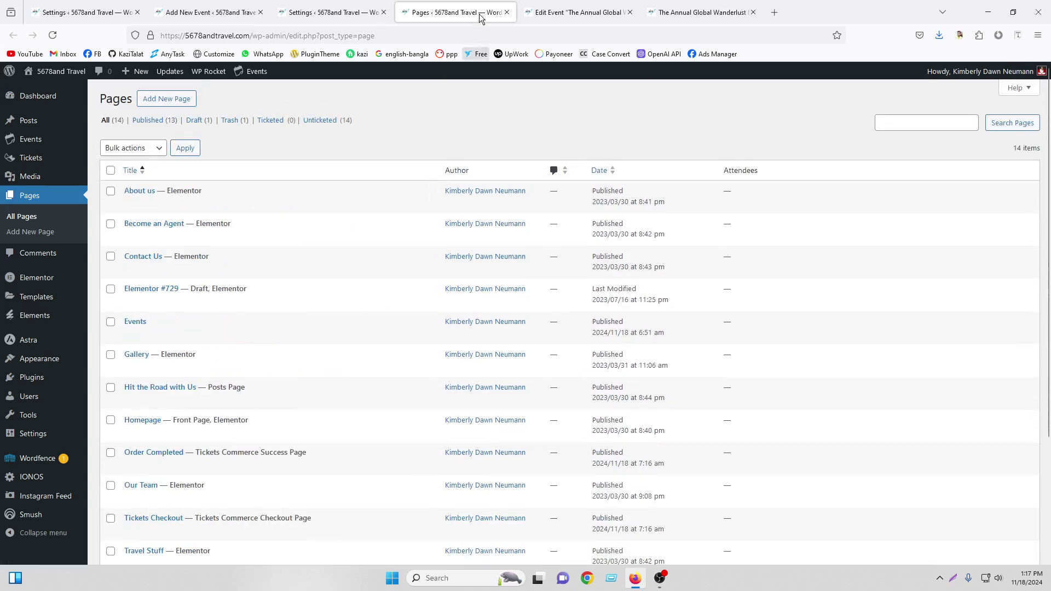
{"action": "left_click", "coordinate": [508, 12]}
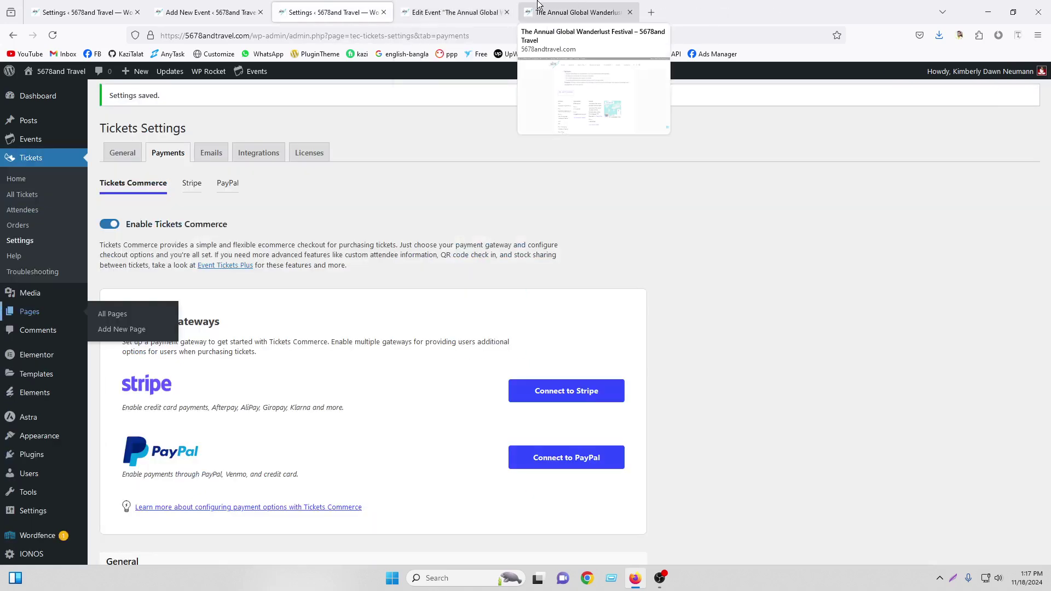
{"action": "left_click", "coordinate": [547, 12]}
{"action": "left_click", "coordinate": [509, 6]}
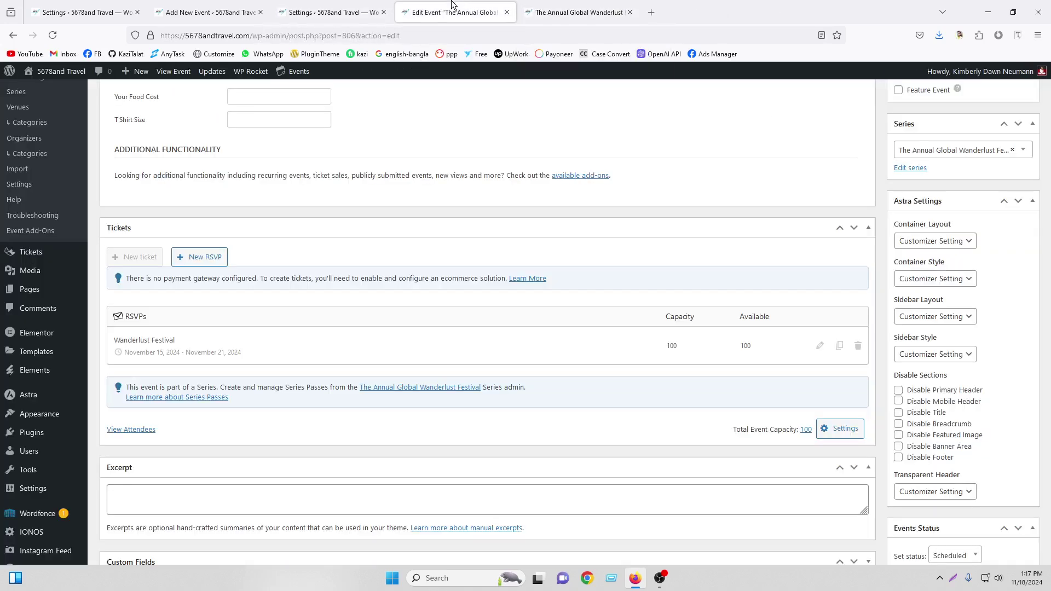
Reload the event editor, then back out of an RSVP deletion and a new ticket draft
{"action": "left_click", "coordinate": [53, 35]}
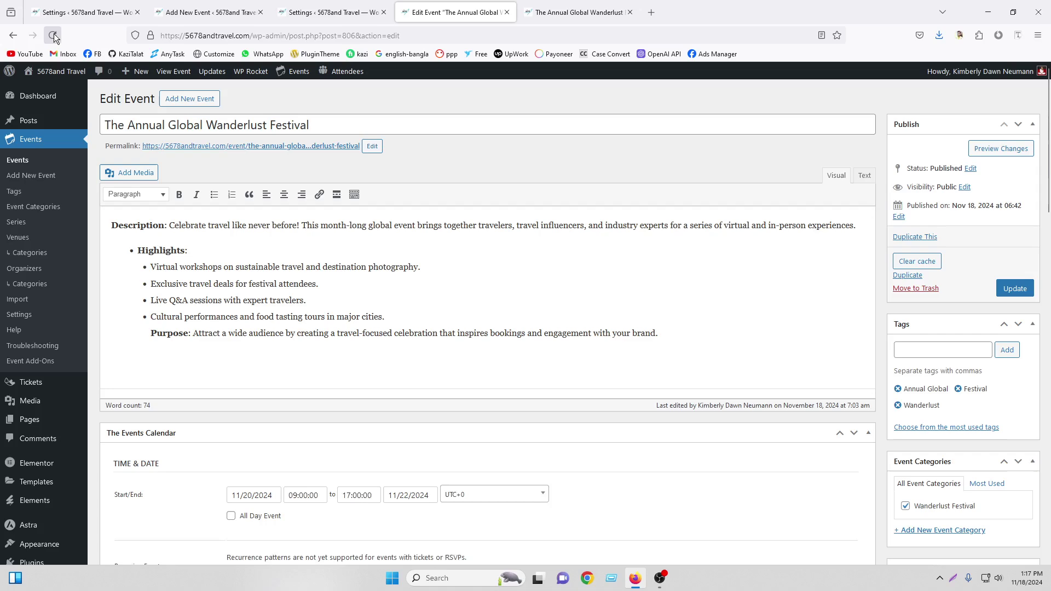
{"action": "scroll", "coordinate": [504, 244], "scroll_direction": "down", "scroll_amount": 5}
{"action": "scroll", "coordinate": [488, 235], "scroll_direction": "down", "scroll_amount": 12}
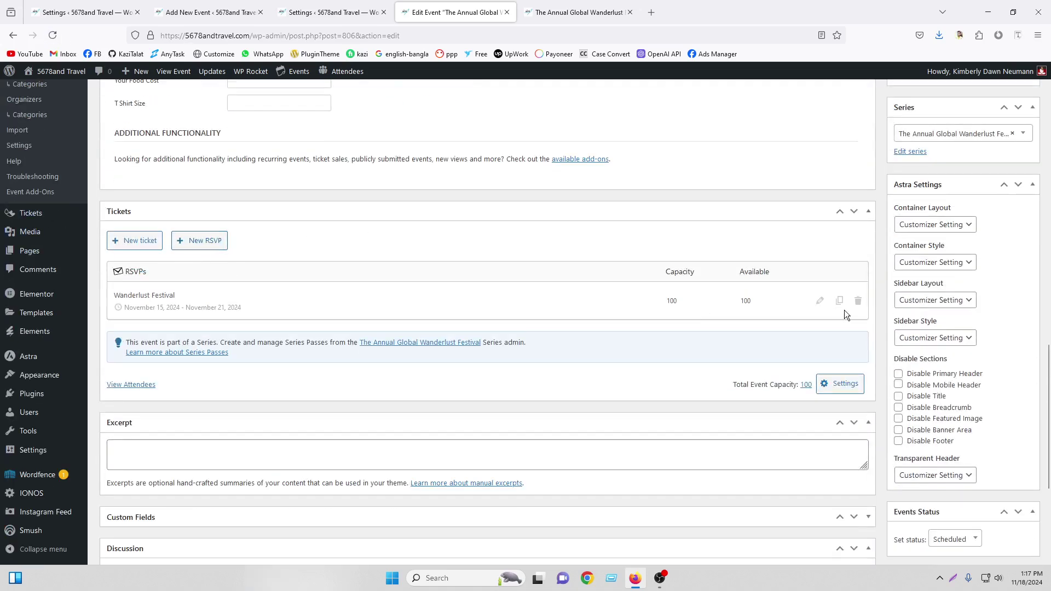
{"action": "left_click", "coordinate": [857, 302]}
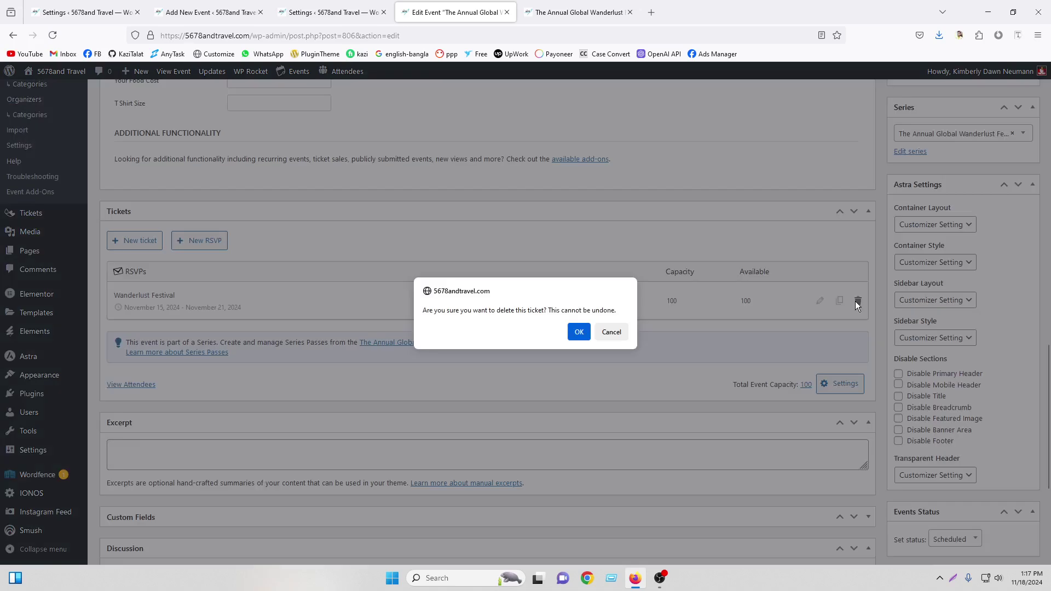
{"action": "left_click", "coordinate": [613, 333]}
{"action": "left_click", "coordinate": [134, 243]}
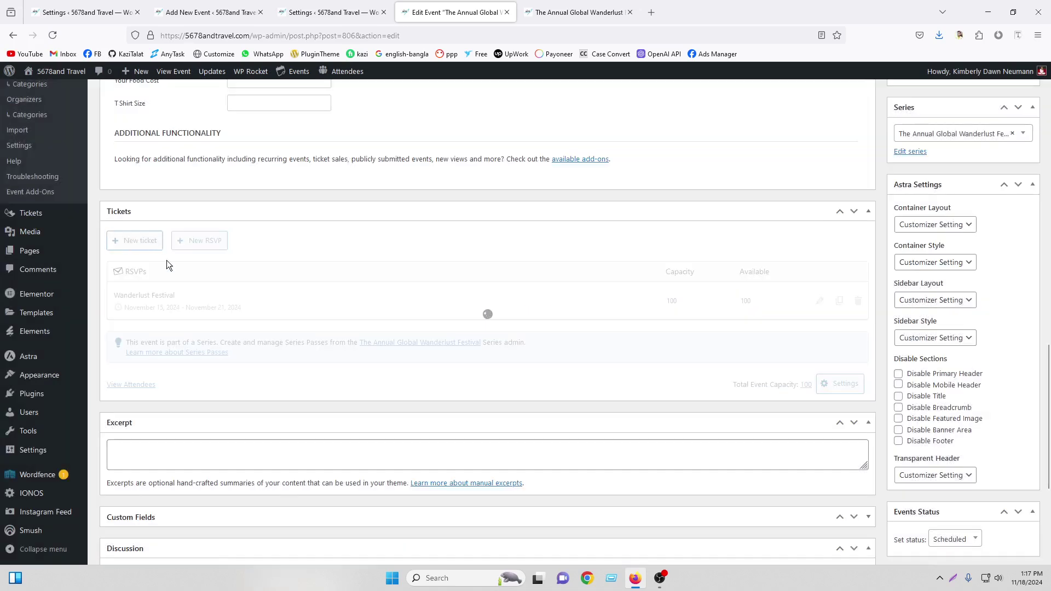
{"action": "scroll", "coordinate": [243, 300], "scroll_direction": "down", "scroll_amount": 3}
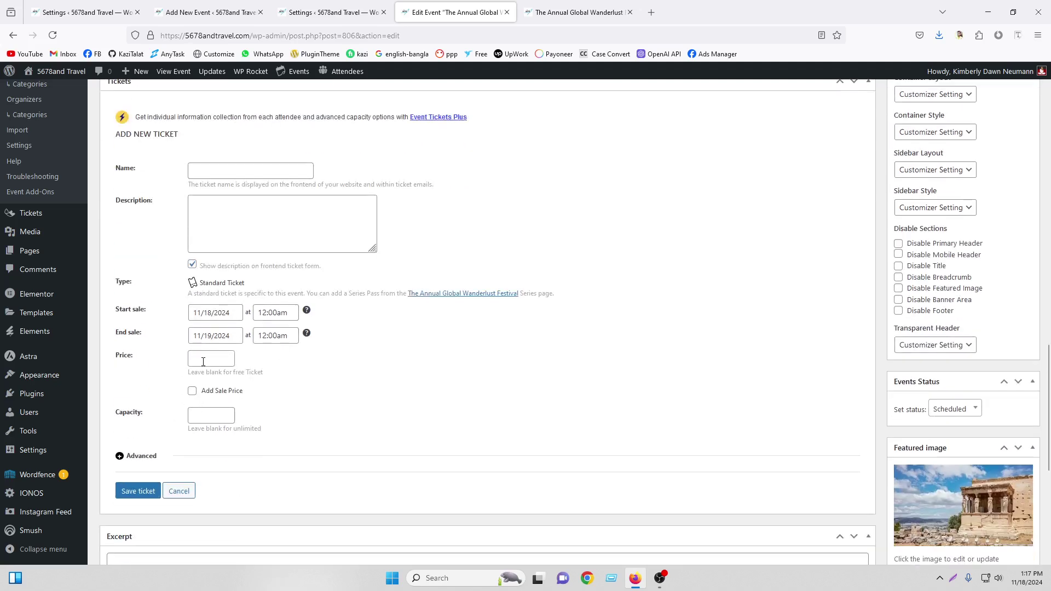
{"action": "left_click", "coordinate": [179, 491]}
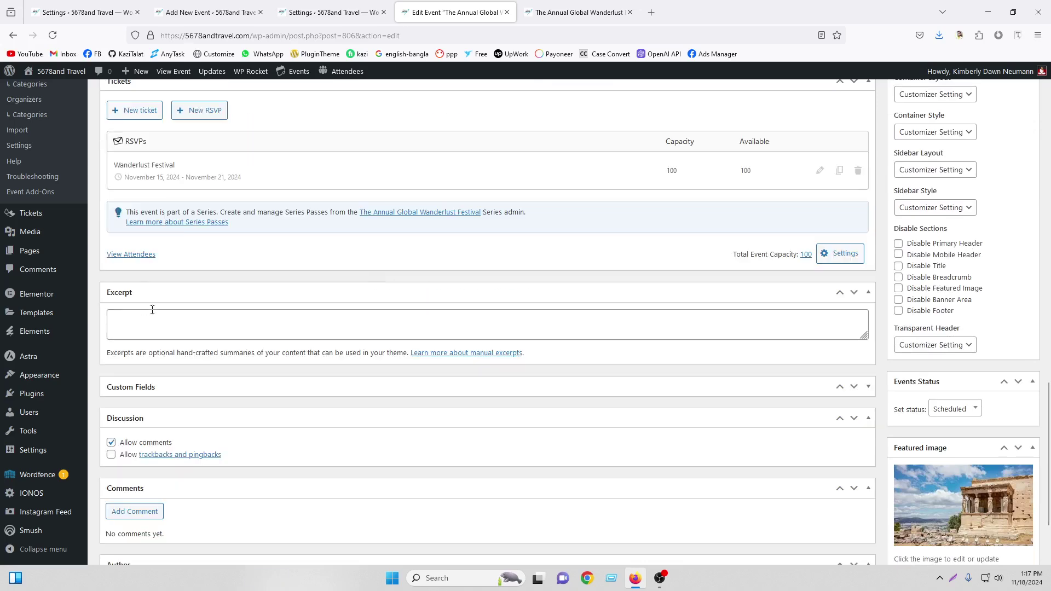
Delete the Wanderlust Festival RSVP and confirm with OK
{"action": "left_click", "coordinate": [858, 170]}
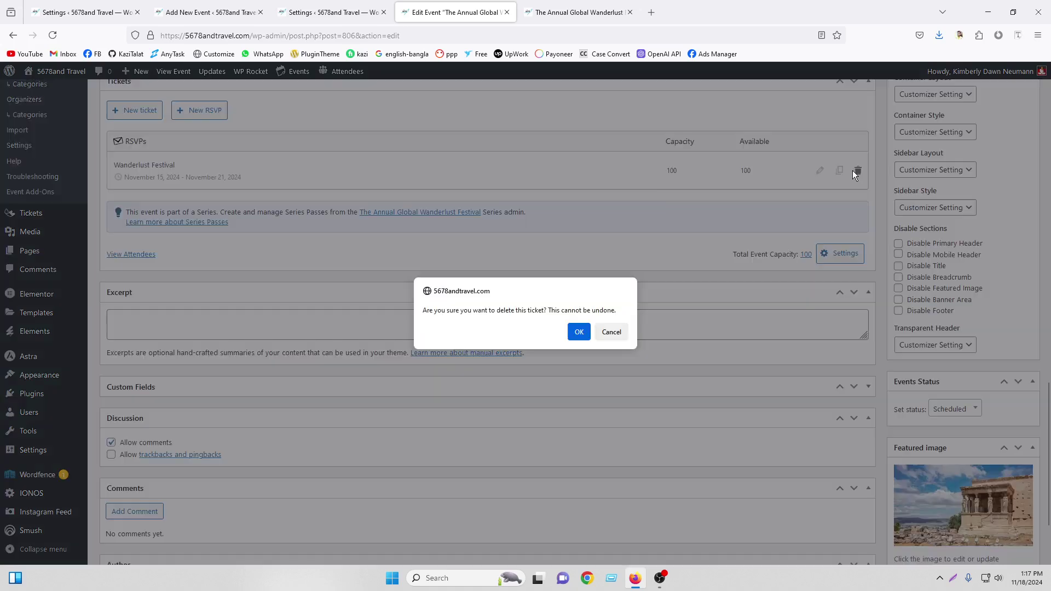
{"action": "left_click", "coordinate": [577, 332]}
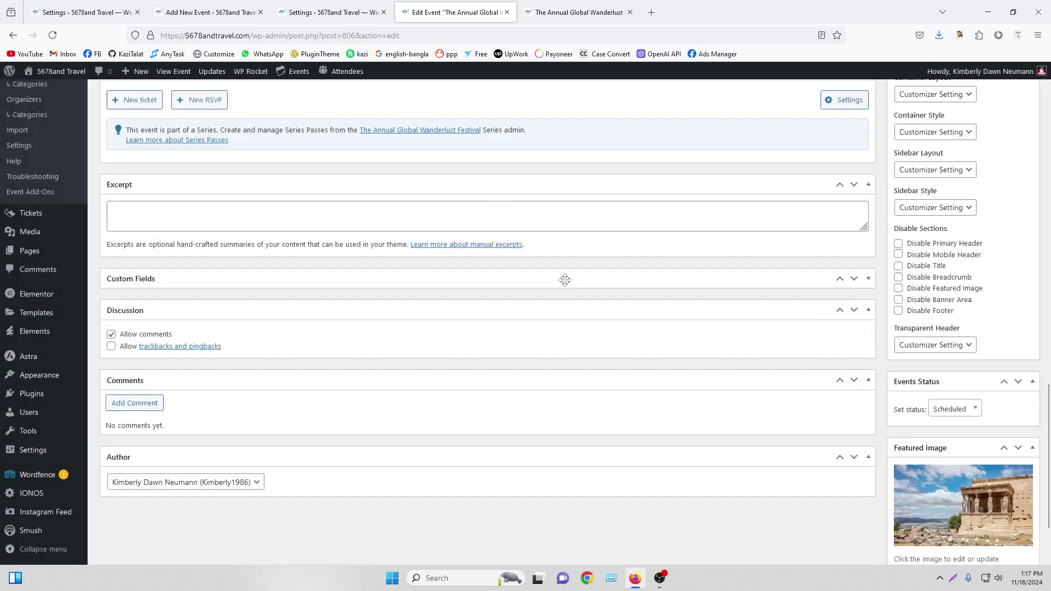
{"action": "scroll", "coordinate": [462, 298], "scroll_direction": "up", "scroll_amount": 10}
Start a new ticket and paste 'Wanderlust Festival' from the event title as its name
{"action": "scroll", "coordinate": [452, 249], "scroll_direction": "up", "scroll_amount": 8}
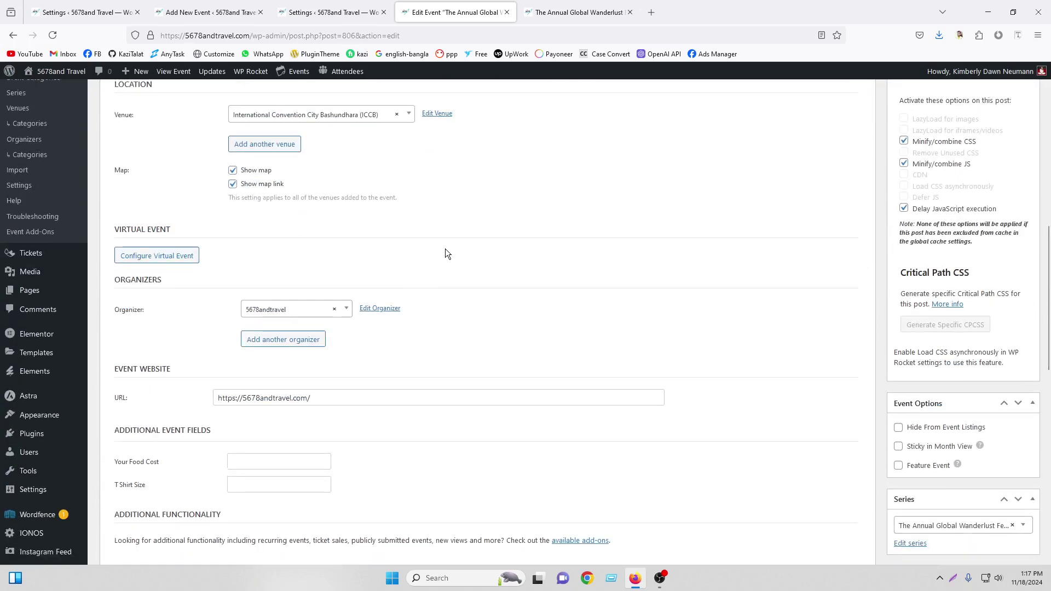
{"action": "left_click", "coordinate": [221, 121]}
{"action": "left_click_drag", "start_coordinate": [207, 125], "coordinate": [310, 125]}
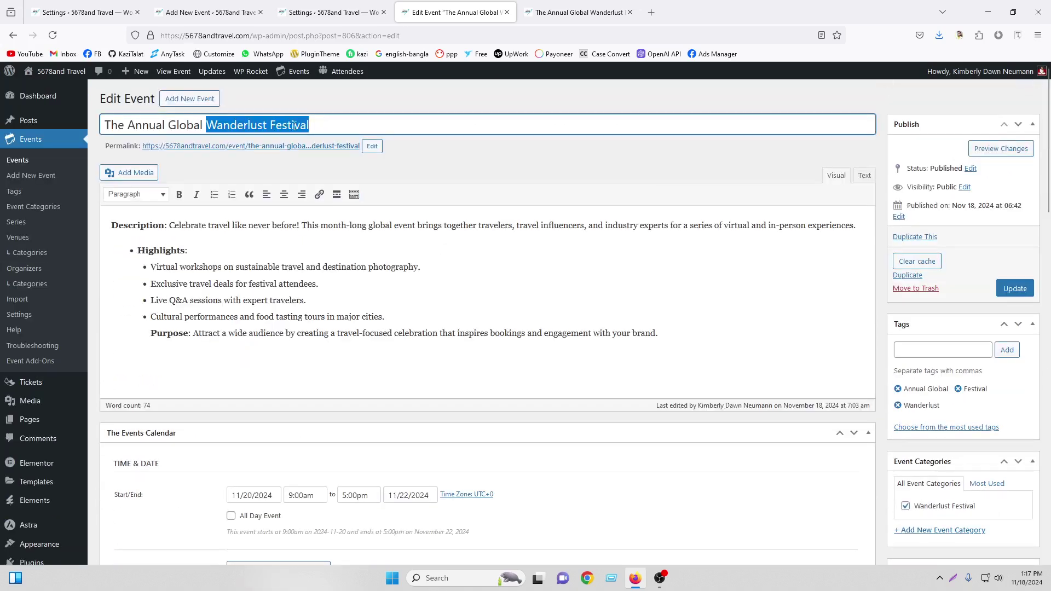
{"action": "right_click", "coordinate": [309, 131]}
{"action": "left_click", "coordinate": [340, 191]}
{"action": "scroll", "coordinate": [715, 304], "scroll_direction": "down", "scroll_amount": 15}
{"action": "scroll", "coordinate": [392, 360], "scroll_direction": "down", "scroll_amount": 3}
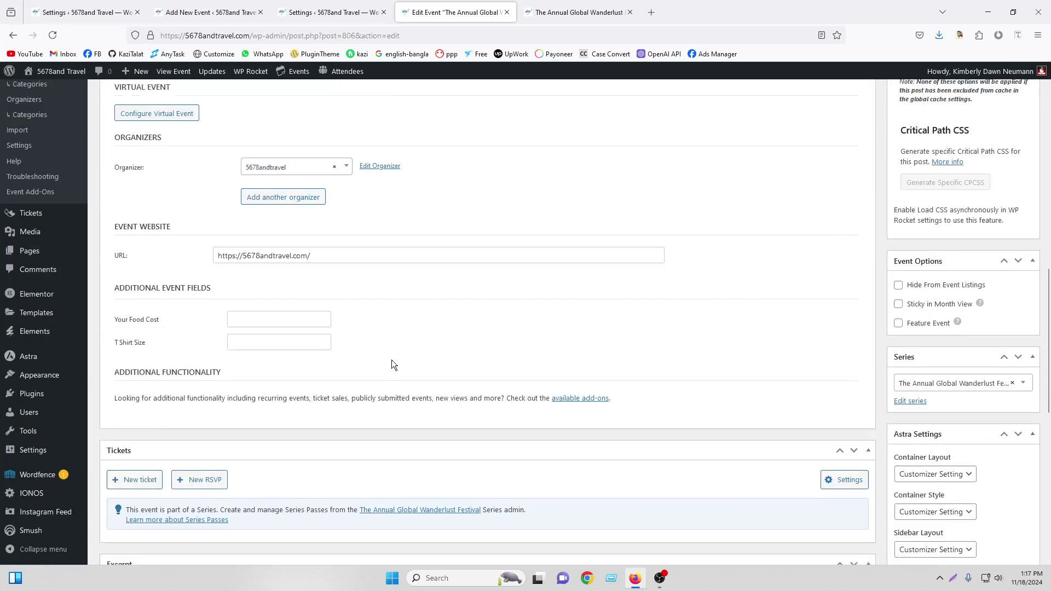
{"action": "left_click", "coordinate": [138, 361]}
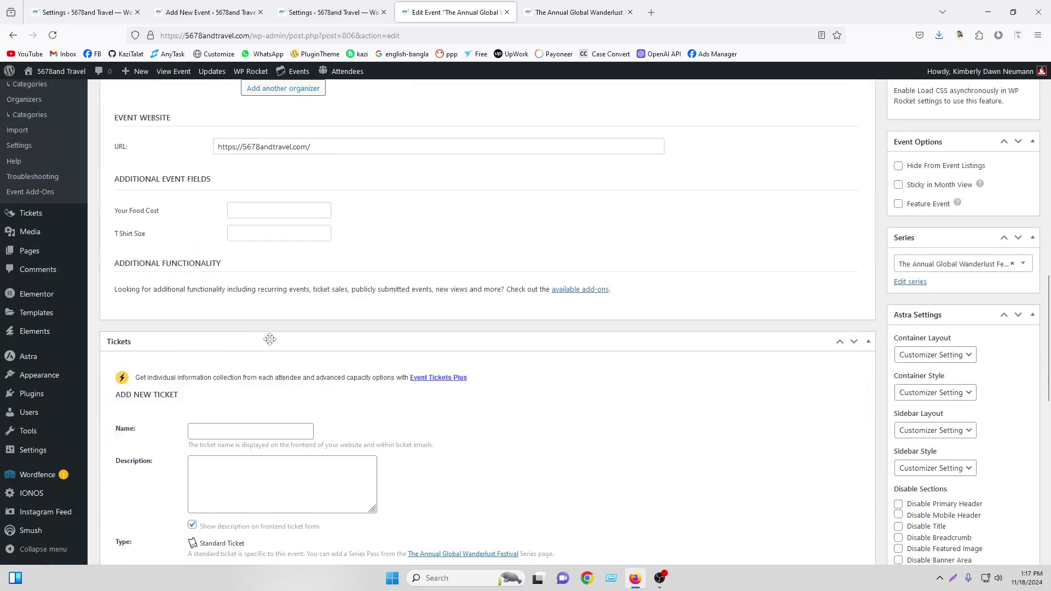
{"action": "scroll", "coordinate": [235, 340], "scroll_direction": "down", "scroll_amount": 2}
{"action": "right_click", "coordinate": [248, 302]}
{"action": "left_click", "coordinate": [263, 386]}
Copy the event's opening description sentence into the ticket Description field
{"action": "scroll", "coordinate": [324, 361], "scroll_direction": "up", "scroll_amount": 20}
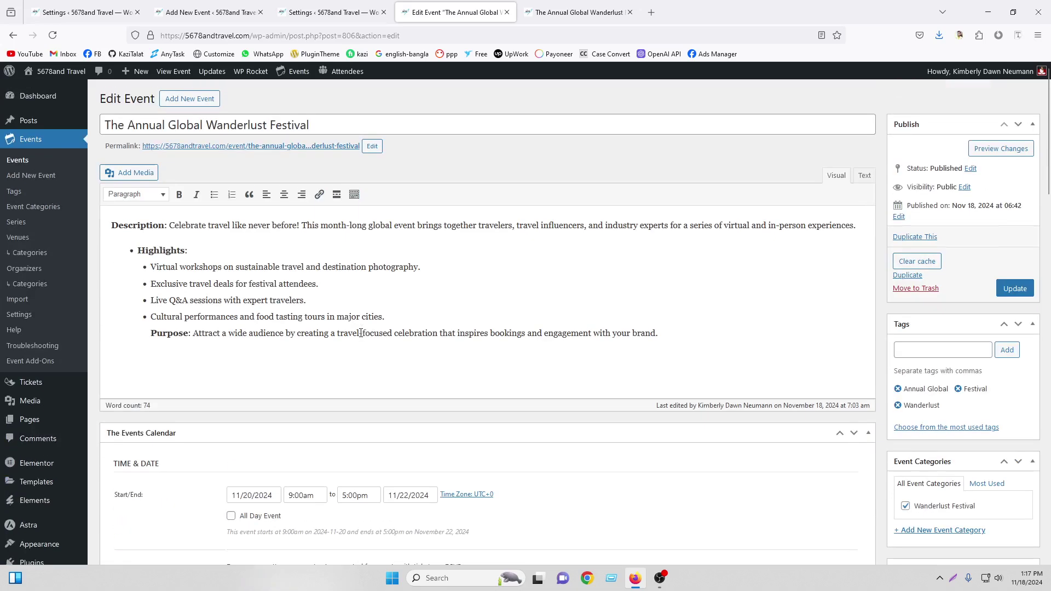
{"action": "left_click_drag", "start_coordinate": [169, 226], "coordinate": [857, 225]}
{"action": "right_click", "coordinate": [738, 246]}
{"action": "left_click", "coordinate": [767, 310]}
{"action": "scroll", "coordinate": [455, 283], "scroll_direction": "down", "scroll_amount": 12}
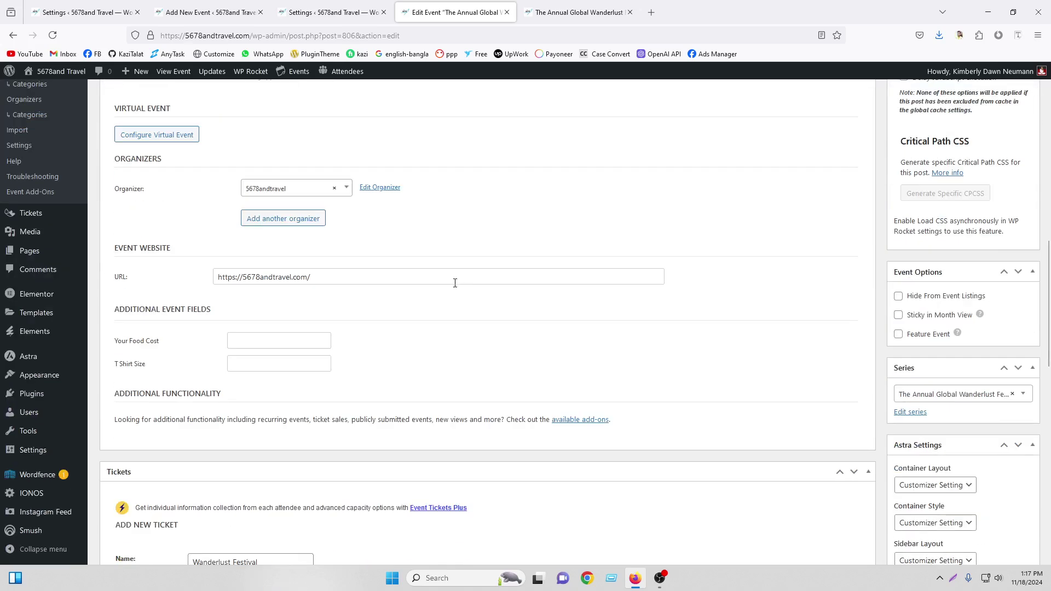
{"action": "scroll", "coordinate": [253, 317], "scroll_direction": "down", "scroll_amount": 7}
{"action": "right_click", "coordinate": [218, 220]}
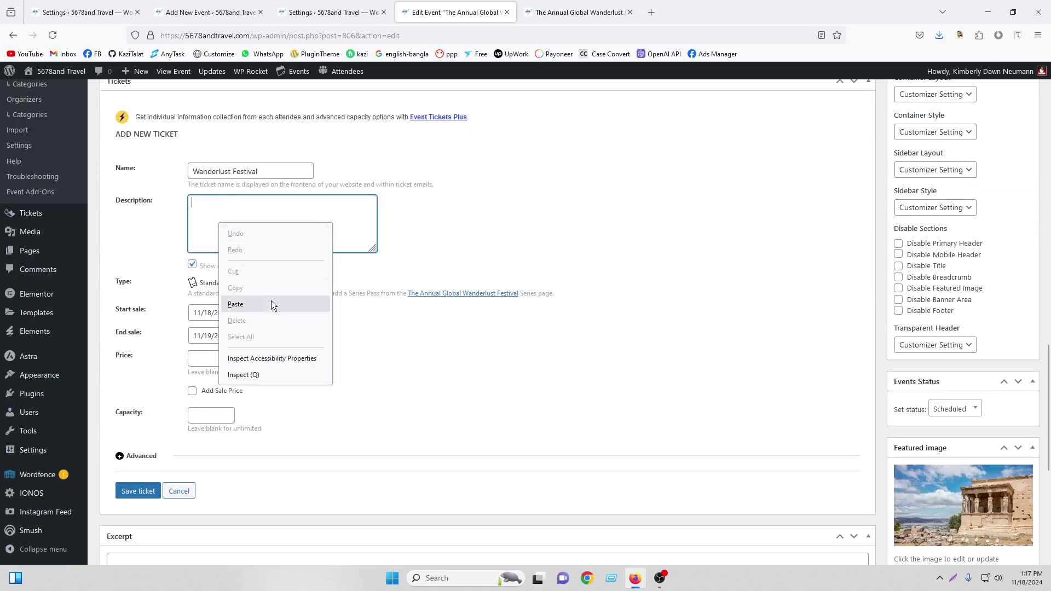
{"action": "left_click", "coordinate": [271, 301]}
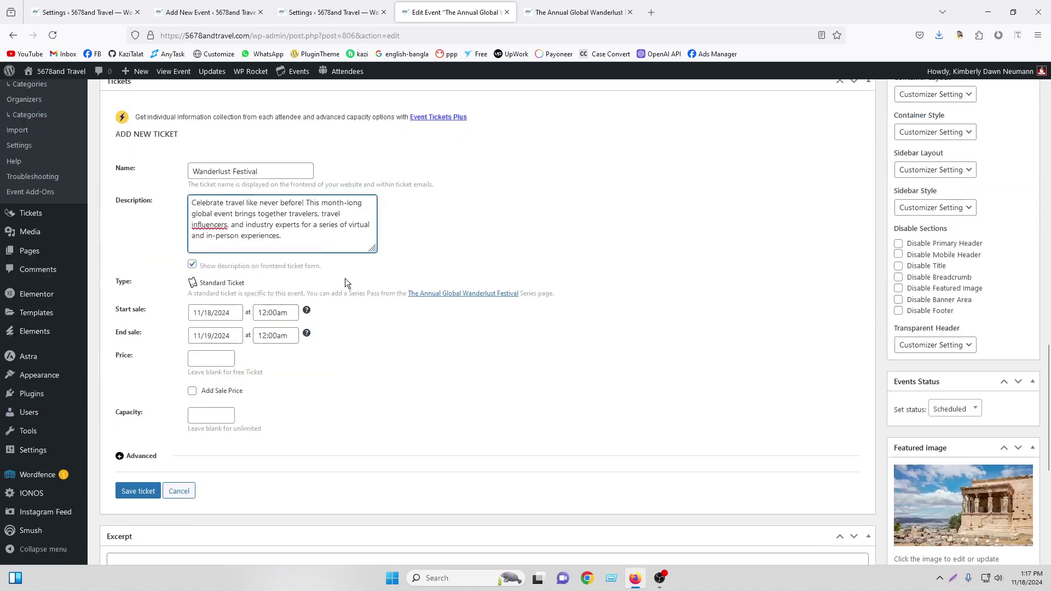
{"action": "left_click", "coordinate": [213, 317]}
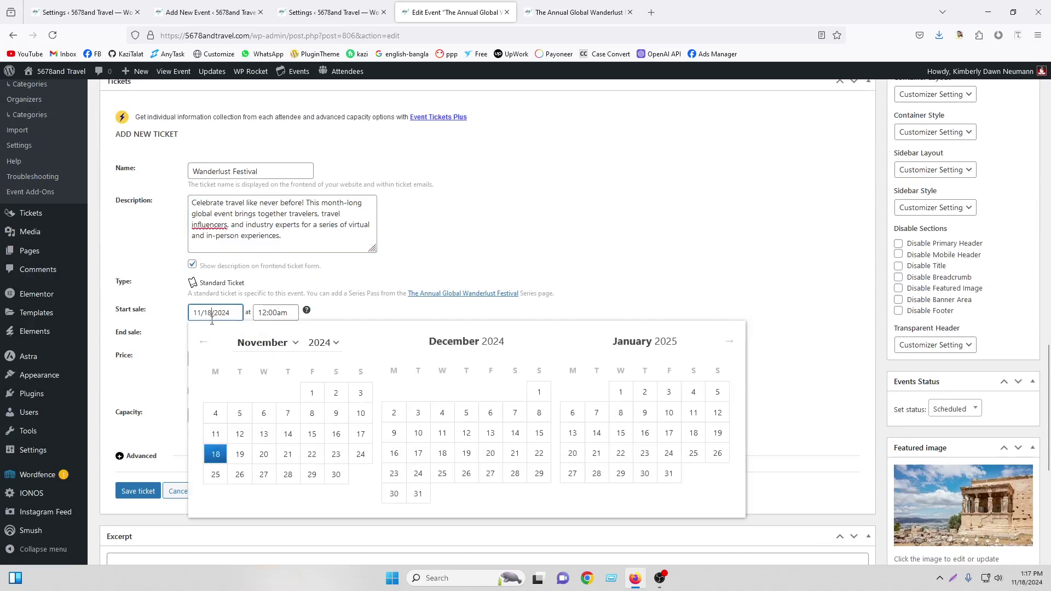
Set ticket sales to run from November 15 to November 21, ending at 11:30pm
{"action": "left_click", "coordinate": [311, 436]}
{"action": "left_click", "coordinate": [216, 333]}
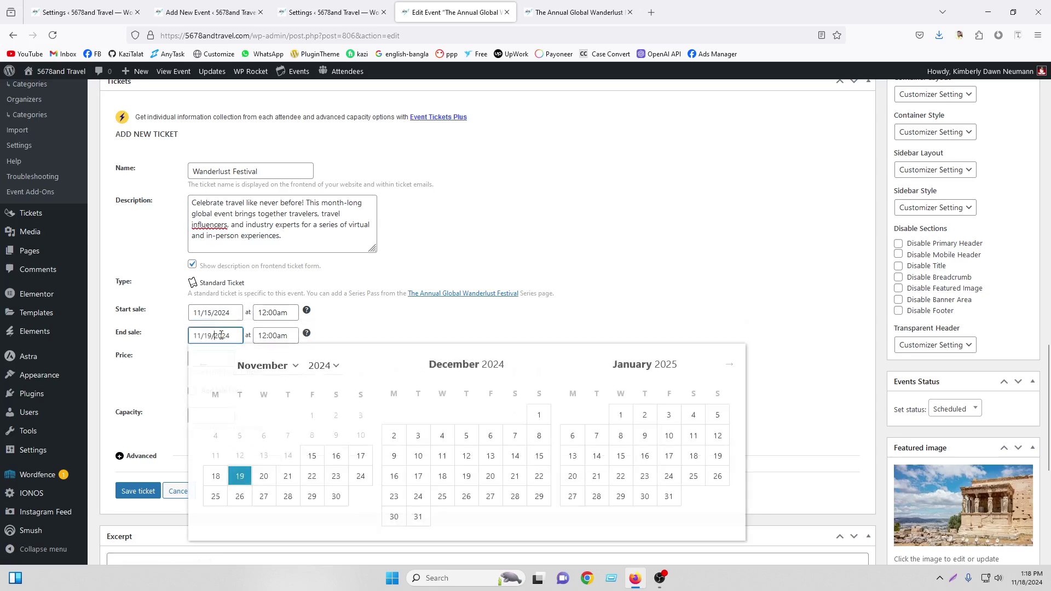
{"action": "left_click", "coordinate": [288, 477]}
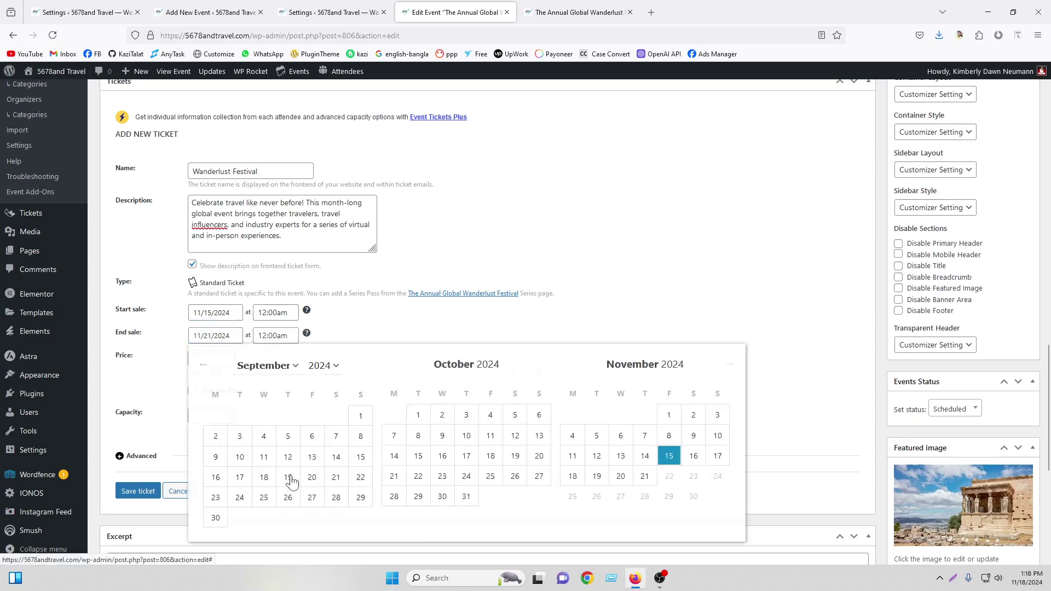
{"action": "left_click", "coordinate": [279, 316]}
{"action": "left_click", "coordinate": [268, 335]}
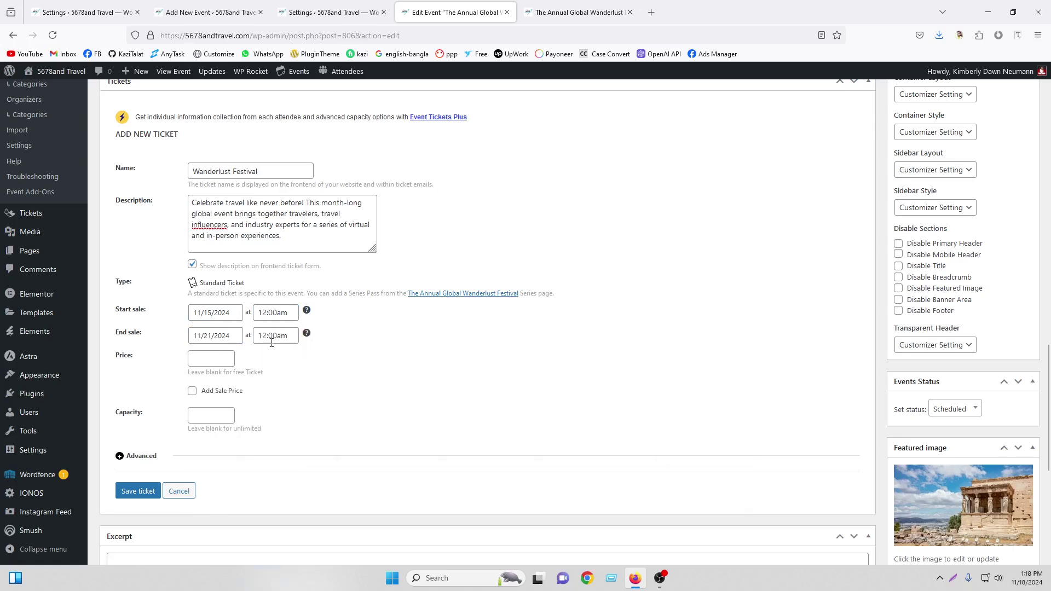
{"action": "scroll", "coordinate": [292, 418], "scroll_direction": "down", "scroll_amount": 15}
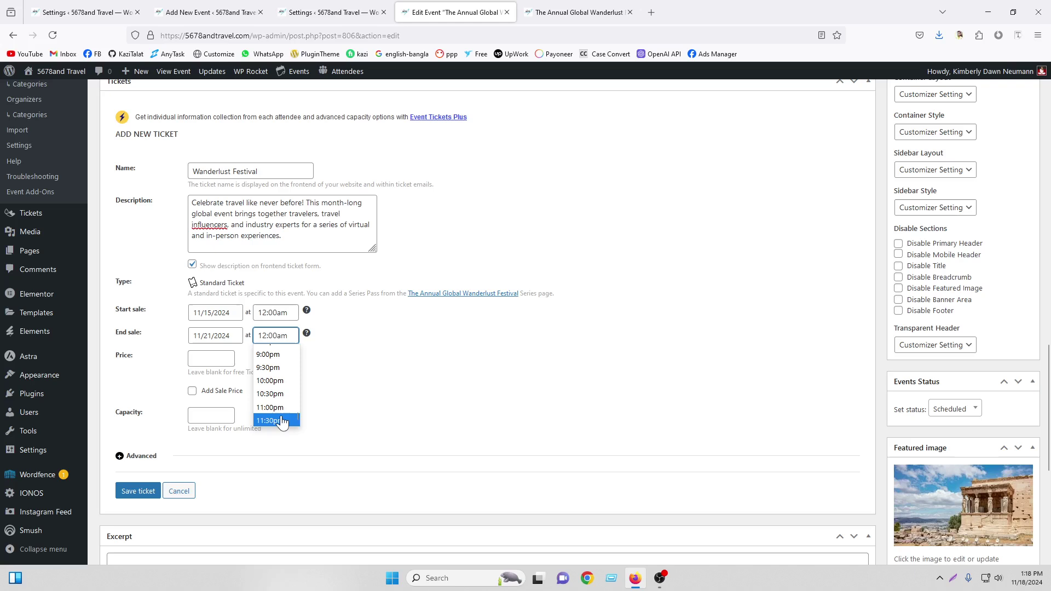
{"action": "left_click", "coordinate": [282, 418]}
Enter a $20 ticket price and a capacity of 100, leaving the sale price off
{"action": "left_click", "coordinate": [208, 360]}
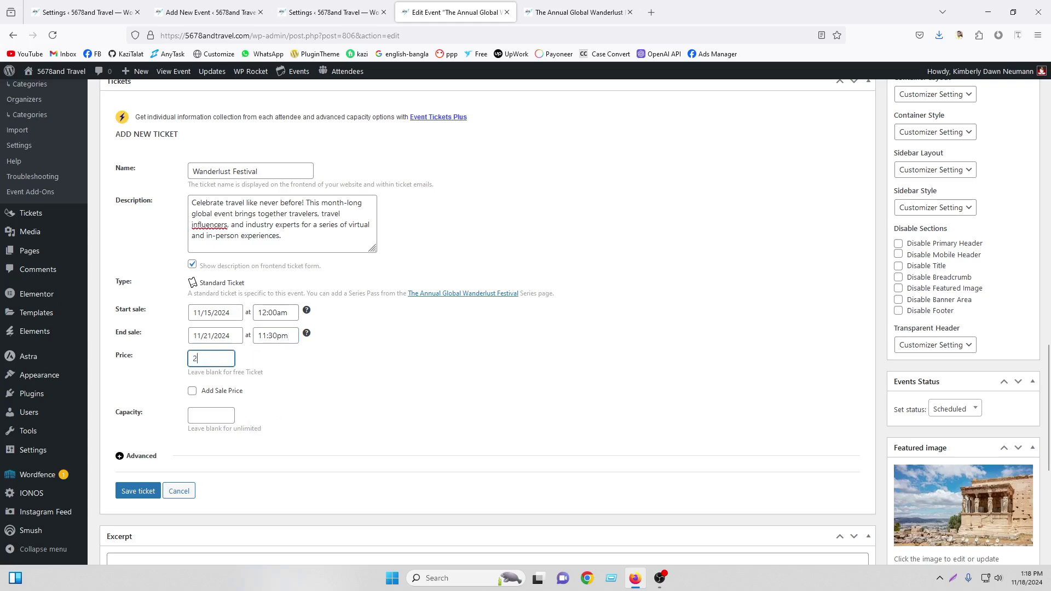
{"action": "left_click", "coordinate": [192, 391]}
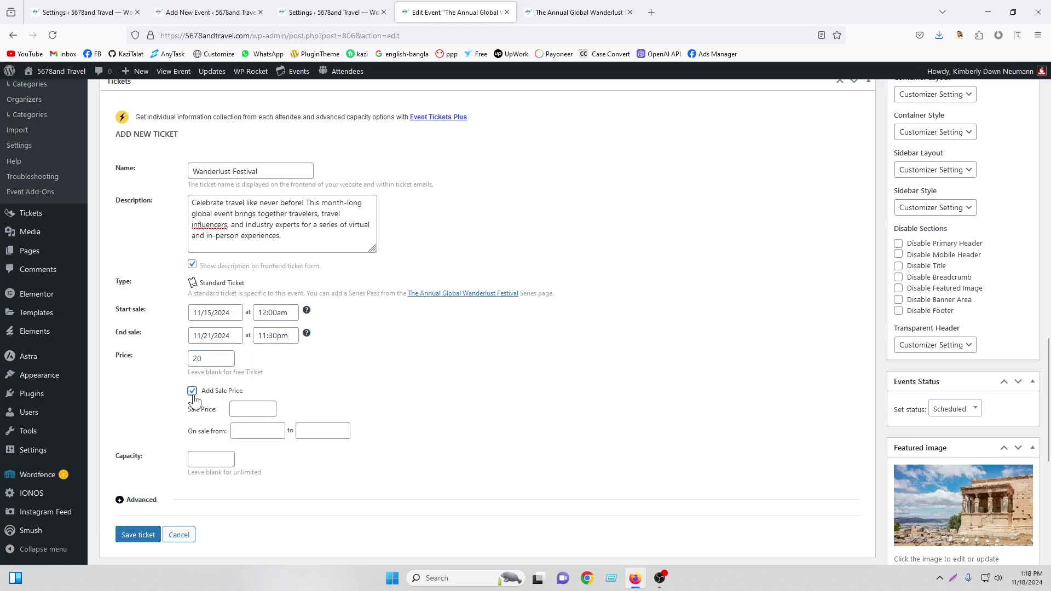
{"action": "left_click", "coordinate": [255, 405]}
{"action": "left_click", "coordinate": [247, 431]}
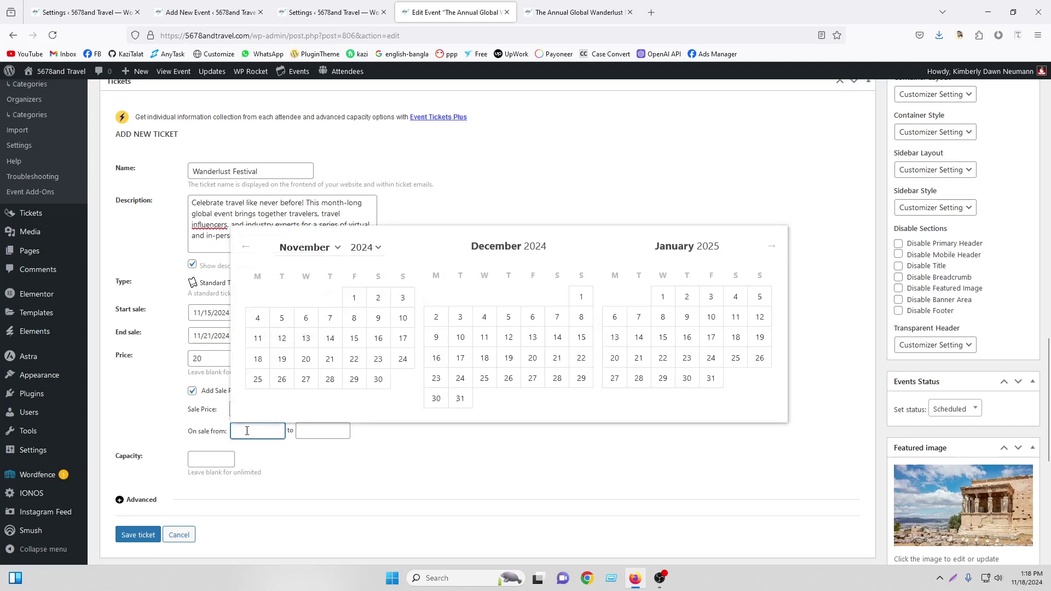
{"action": "left_click", "coordinate": [384, 444]}
{"action": "left_click", "coordinate": [192, 391]}
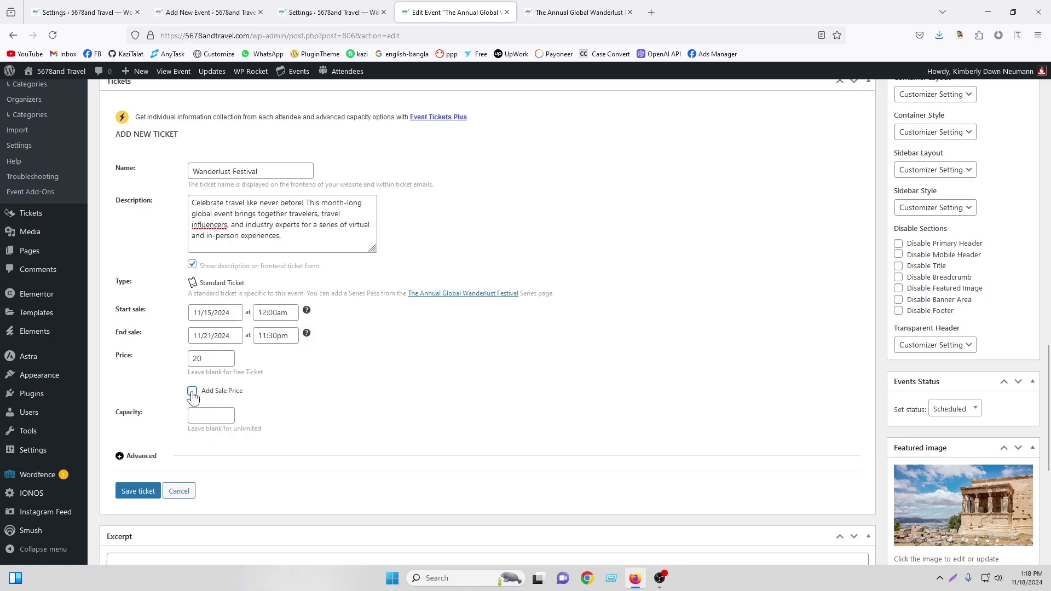
{"action": "left_click", "coordinate": [196, 416]}
{"action": "type", "text": "100"}
Add SKU TCK under Advanced, save the ticket, and update the event
{"action": "left_click", "coordinate": [129, 460]}
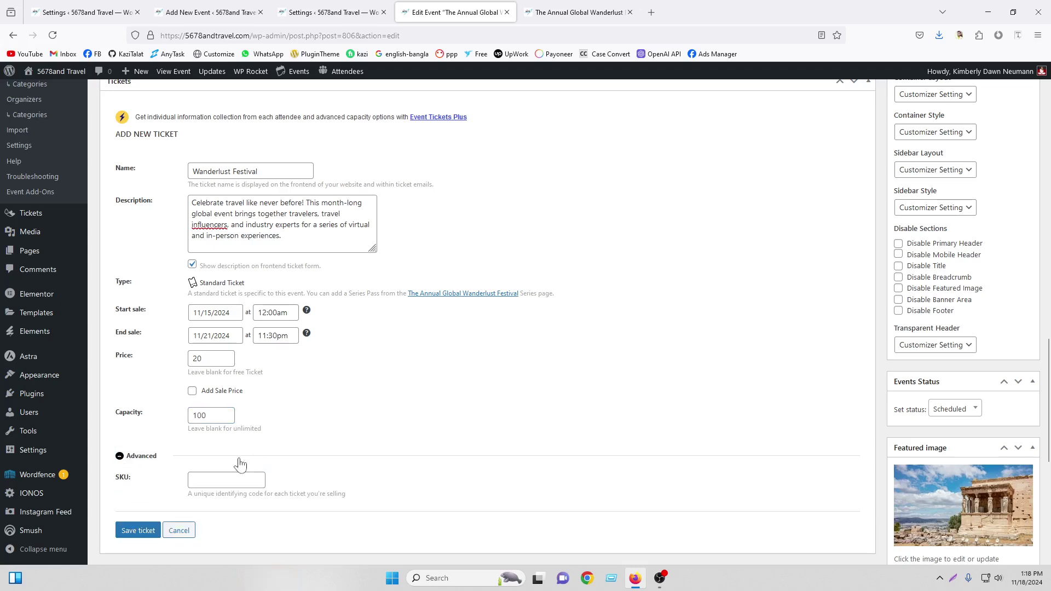
{"action": "left_click", "coordinate": [198, 478]}
{"action": "left_click", "coordinate": [148, 530]}
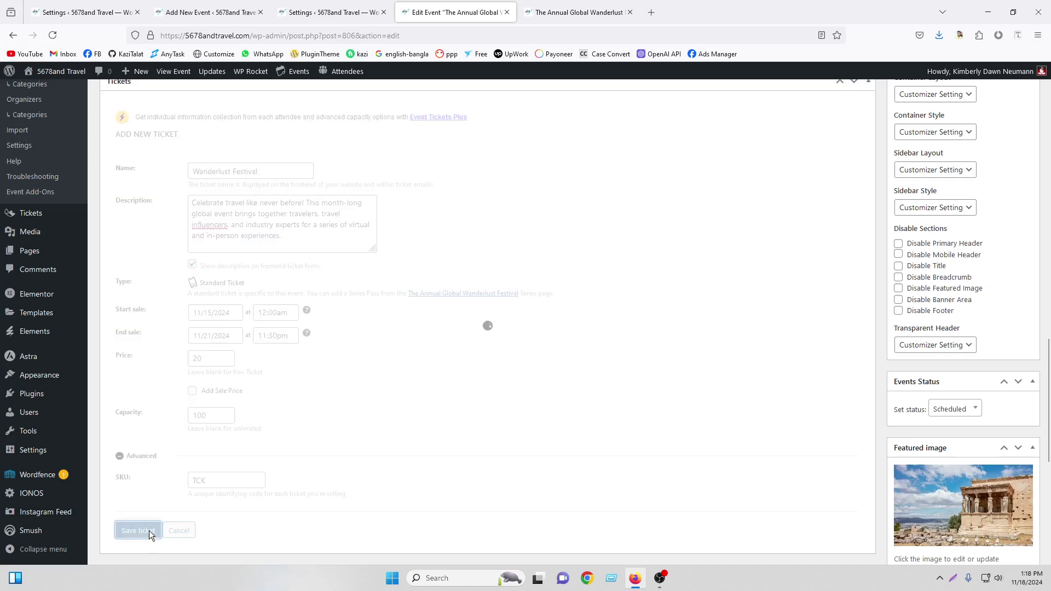
{"action": "scroll", "coordinate": [829, 262], "scroll_direction": "up", "scroll_amount": 18}
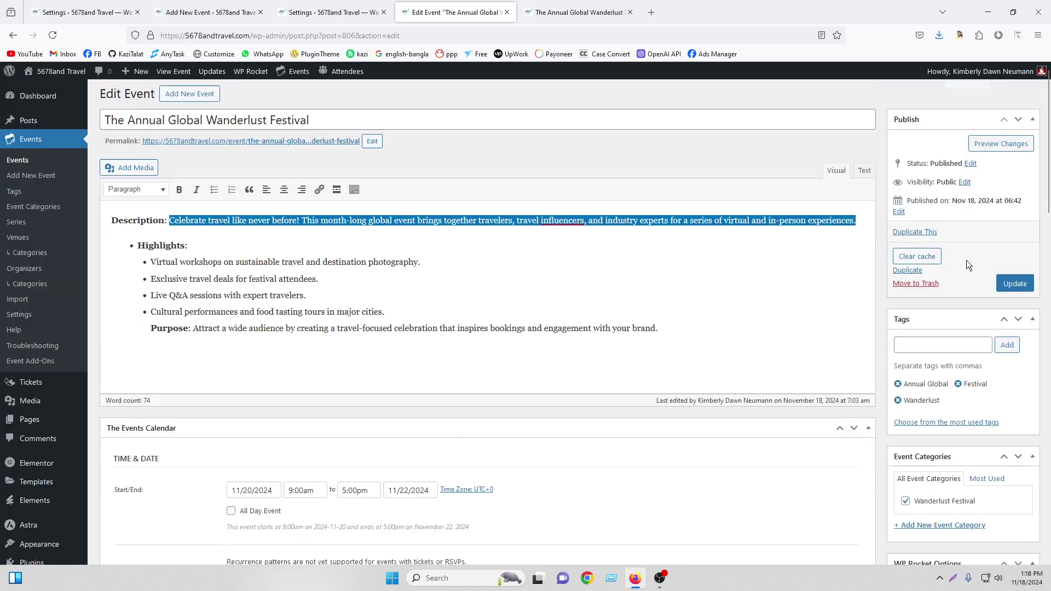
{"action": "left_click", "coordinate": [1014, 291]}
{"action": "left_click", "coordinate": [577, 12]}
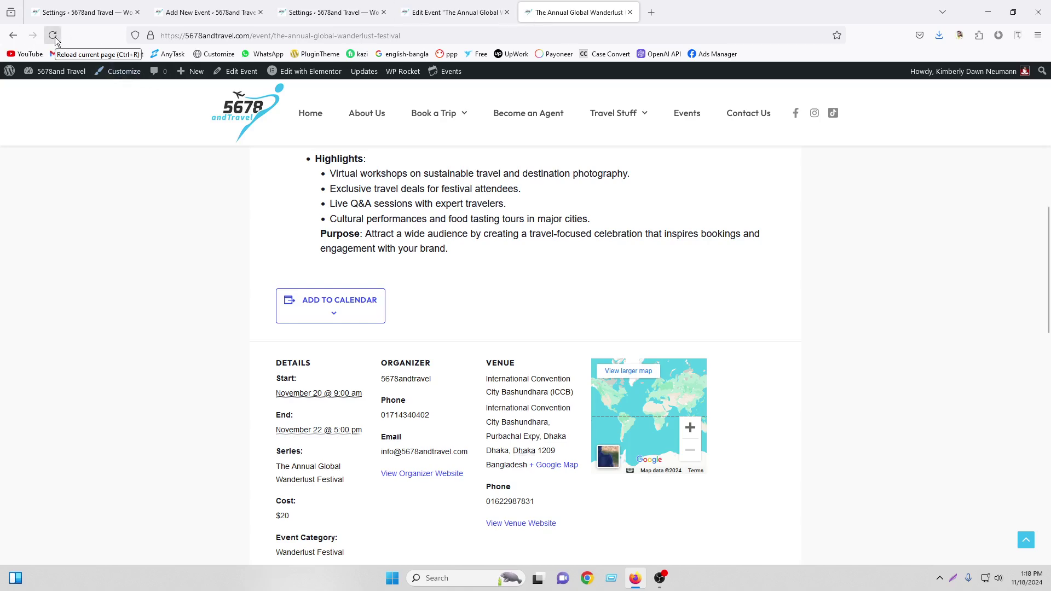
Reload the festival page, choose 2 tickets for $40.00 total, and proceed to buy
{"action": "left_click", "coordinate": [55, 40]}
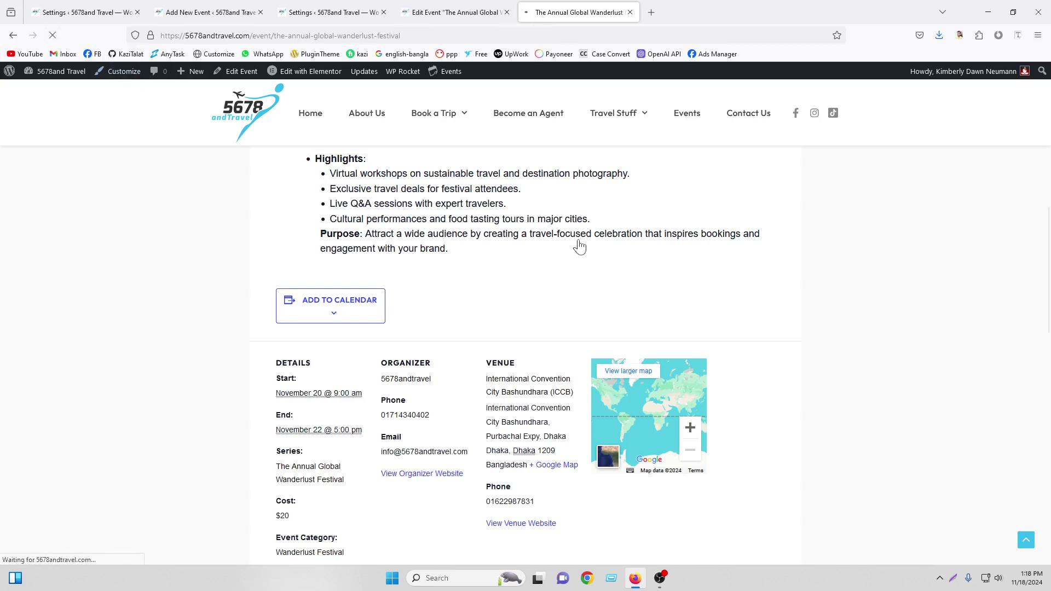
{"action": "scroll", "coordinate": [320, 247], "scroll_direction": "up", "scroll_amount": 10}
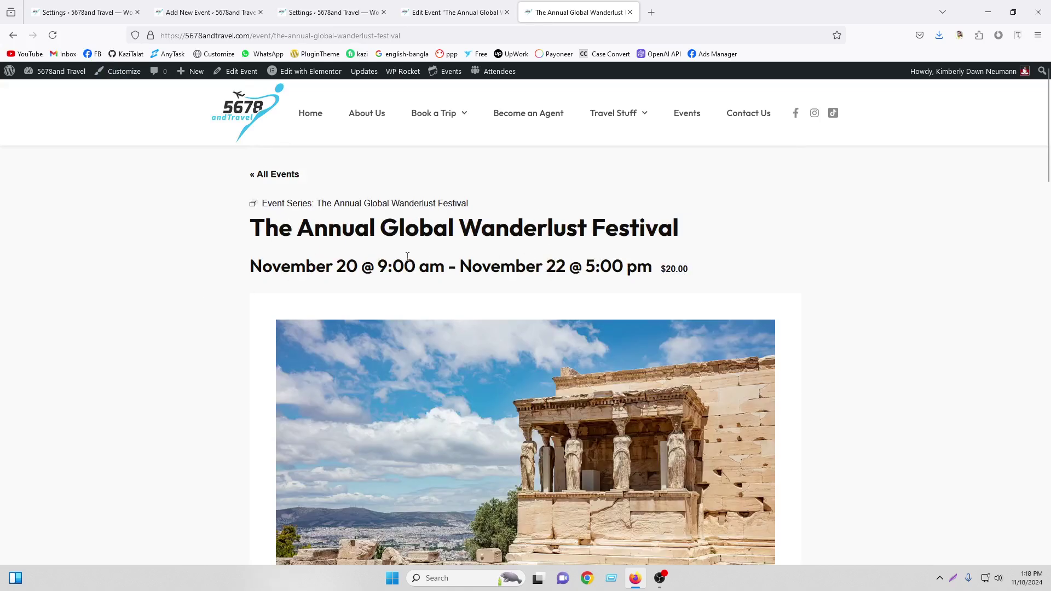
{"action": "scroll", "coordinate": [407, 257], "scroll_direction": "down", "scroll_amount": 12}
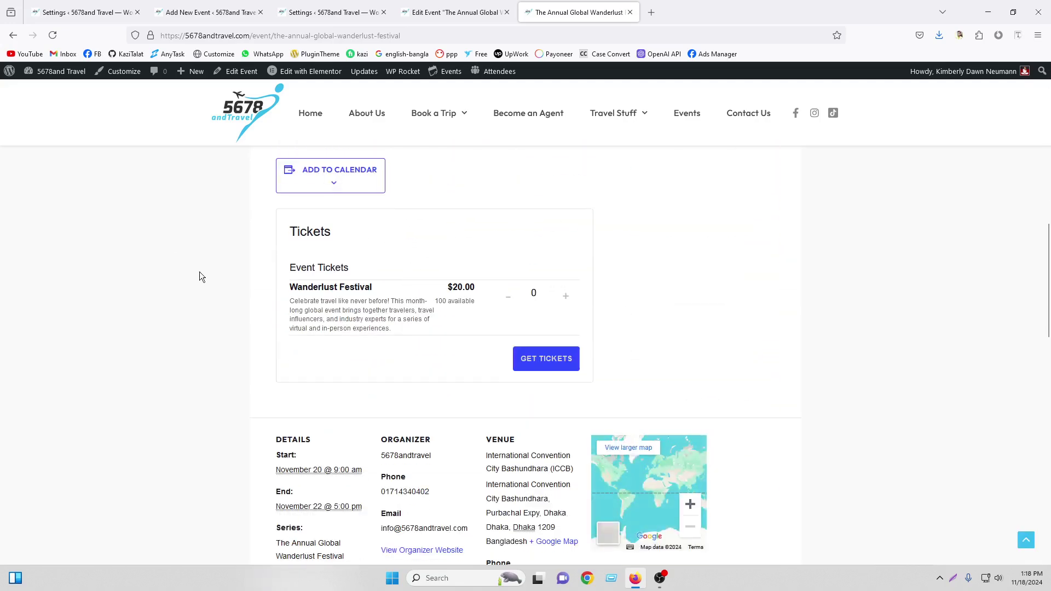
{"action": "scroll", "coordinate": [200, 277], "scroll_direction": "down", "scroll_amount": 7}
{"action": "scroll", "coordinate": [453, 392], "scroll_direction": "up", "scroll_amount": 4}
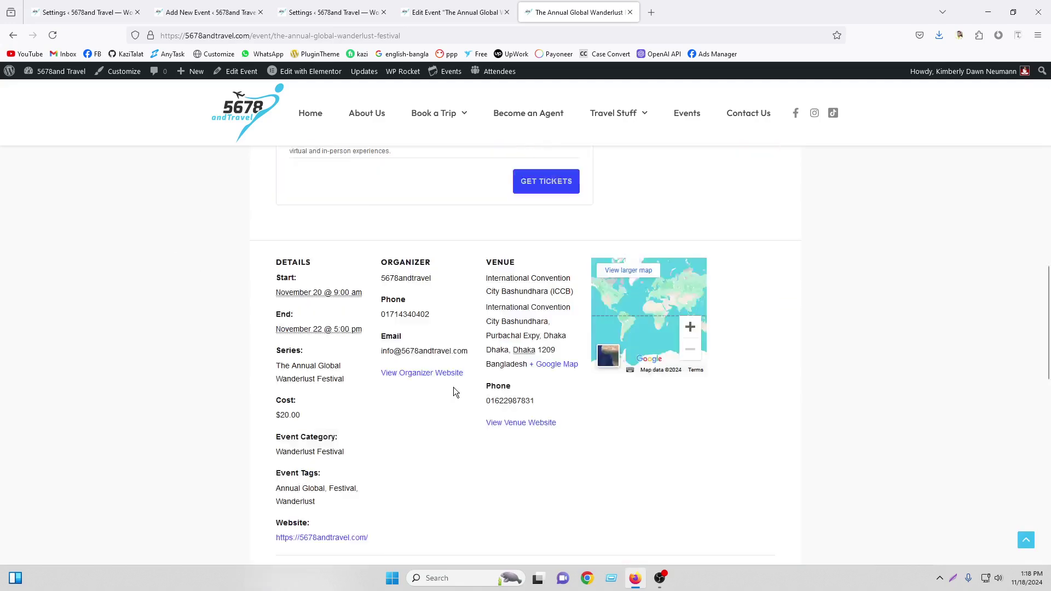
{"action": "scroll", "coordinate": [455, 390], "scroll_direction": "up", "scroll_amount": 5}
{"action": "scroll", "coordinate": [497, 323], "scroll_direction": "down", "scroll_amount": 2}
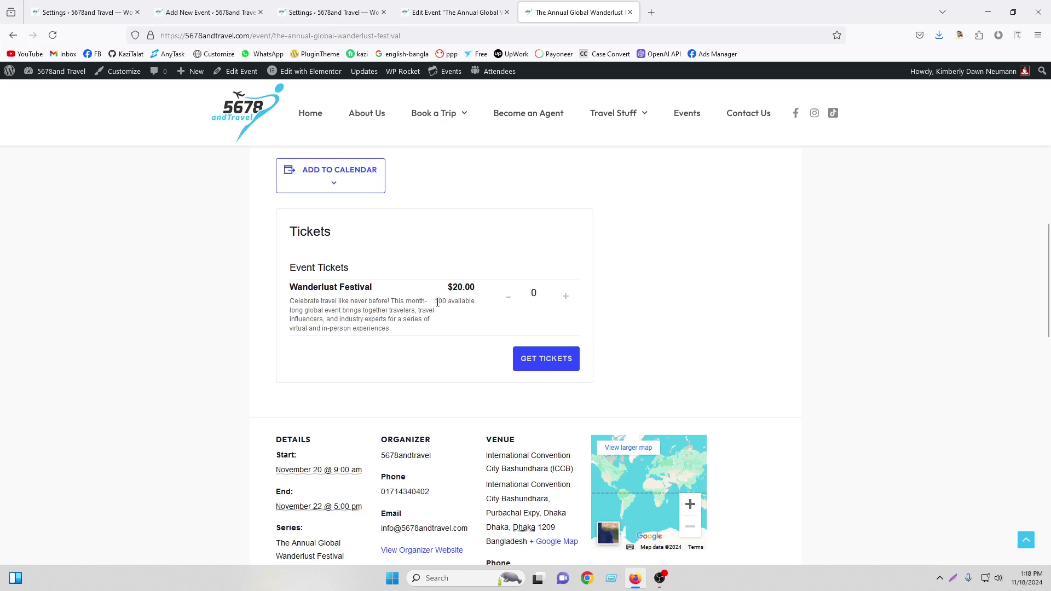
{"action": "left_click_drag", "start_coordinate": [437, 302], "coordinate": [461, 302]}
{"action": "left_click", "coordinate": [567, 299]}
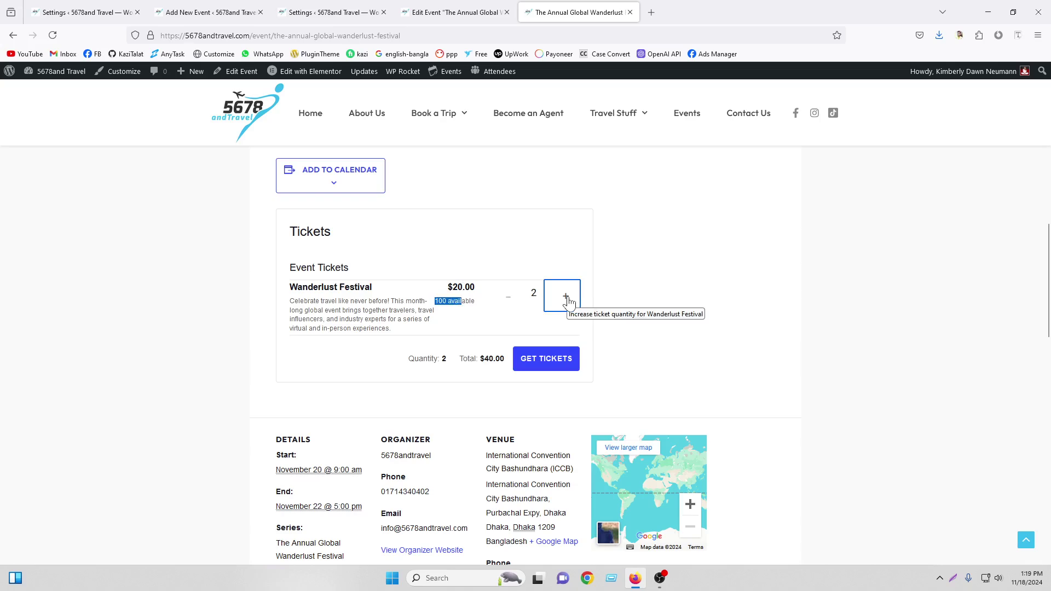
{"action": "left_click", "coordinate": [539, 367]}
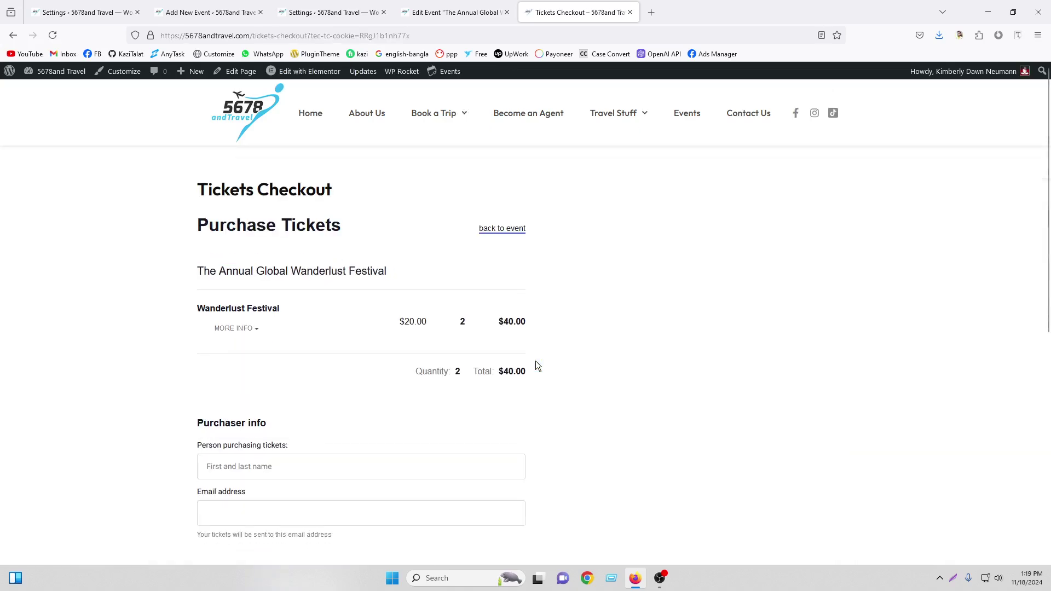
Try the checkout's purchaser name and e-mail fields, then return to the tickets payment settings
{"action": "scroll", "coordinate": [535, 366], "scroll_direction": "down", "scroll_amount": 5}
{"action": "scroll", "coordinate": [352, 313], "scroll_direction": "up", "scroll_amount": 2}
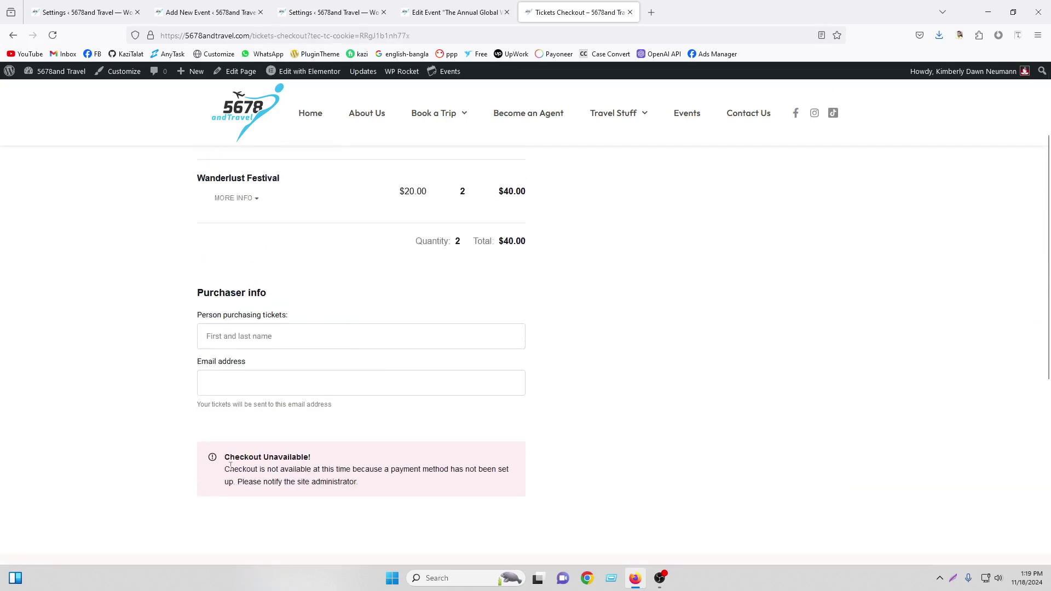
{"action": "left_click", "coordinate": [259, 330]}
{"action": "left_click", "coordinate": [244, 387]}
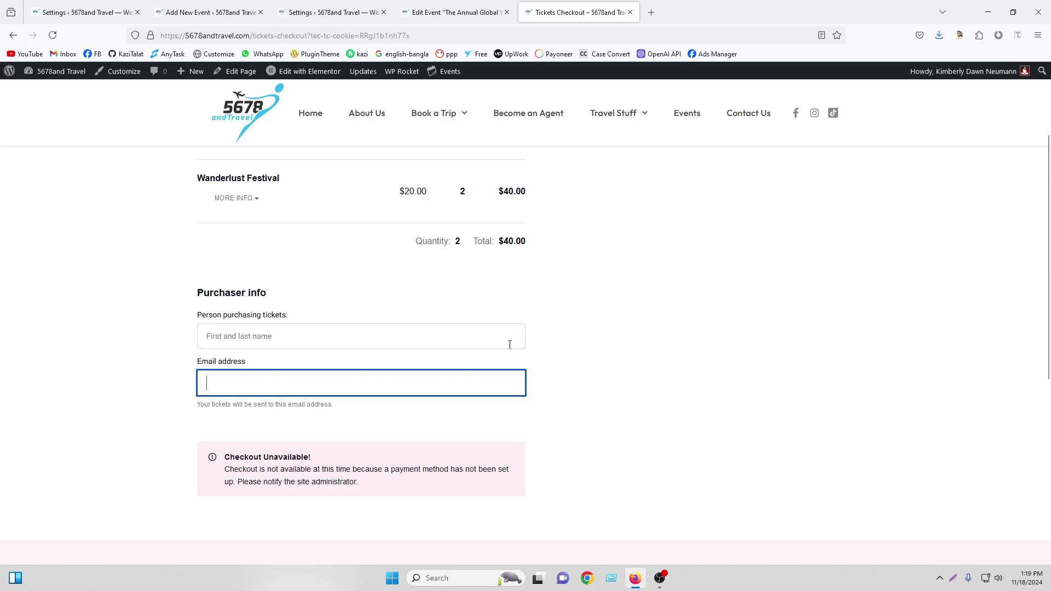
{"action": "scroll", "coordinate": [458, 380], "scroll_direction": "up", "scroll_amount": 2}
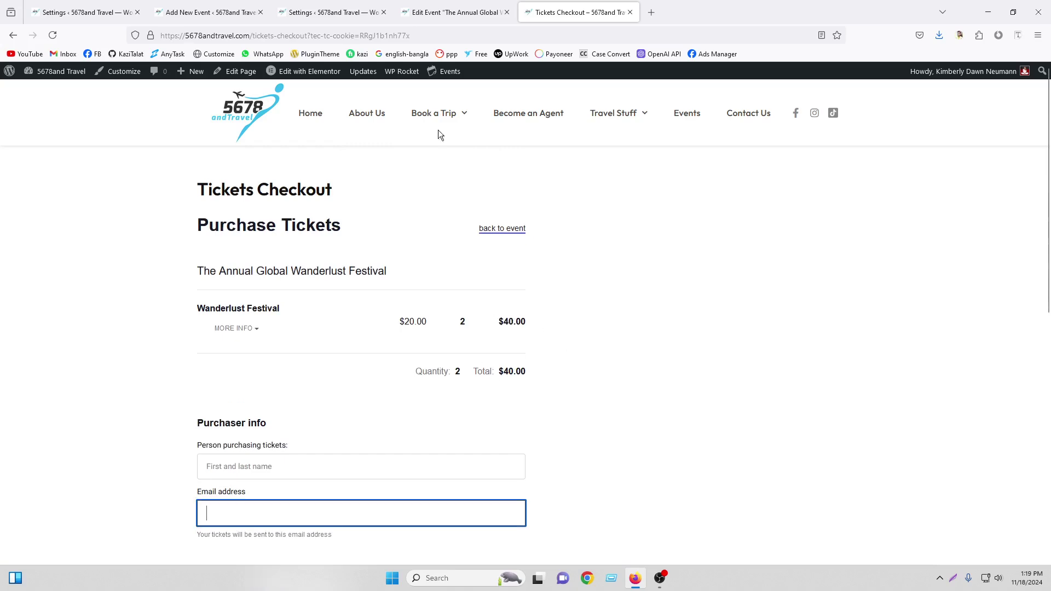
{"action": "left_click", "coordinate": [349, 8]}
{"action": "scroll", "coordinate": [435, 239], "scroll_direction": "down", "scroll_amount": 10}
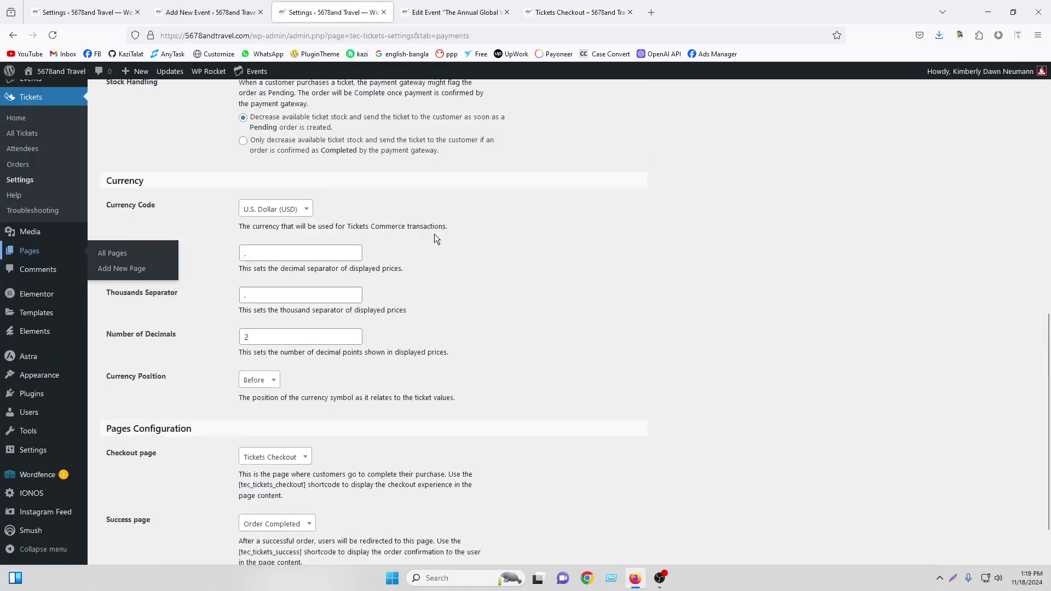
{"action": "scroll", "coordinate": [435, 238], "scroll_direction": "up", "scroll_amount": 10}
Open the ticket Emails settings, review the sender fields, and launch the Header Image picker
{"action": "left_click", "coordinate": [211, 152]}
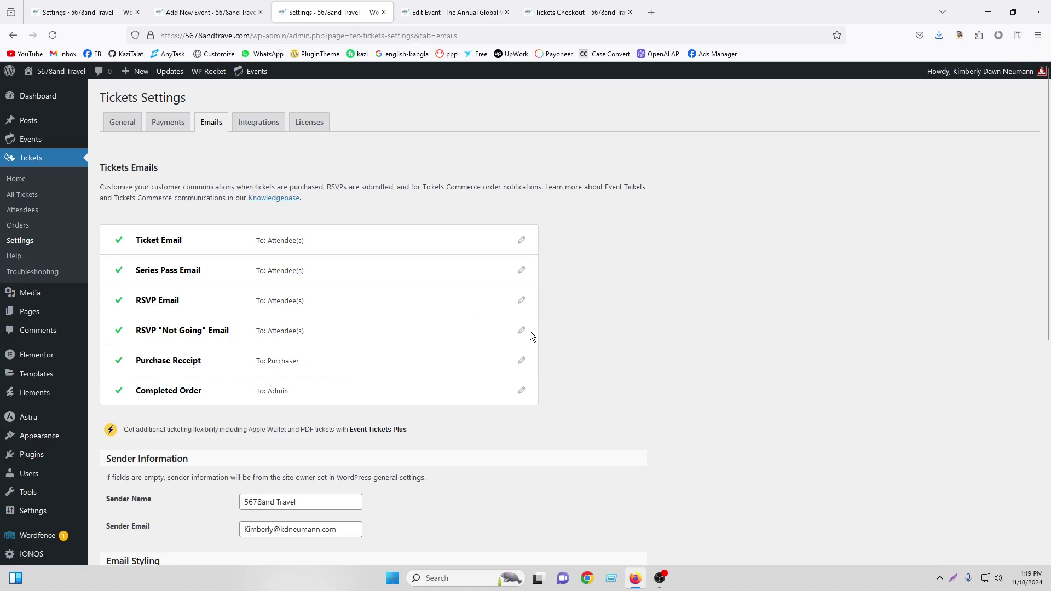
{"action": "scroll", "coordinate": [531, 336], "scroll_direction": "down", "scroll_amount": 5}
{"action": "left_click_drag", "start_coordinate": [351, 268], "coordinate": [211, 269]}
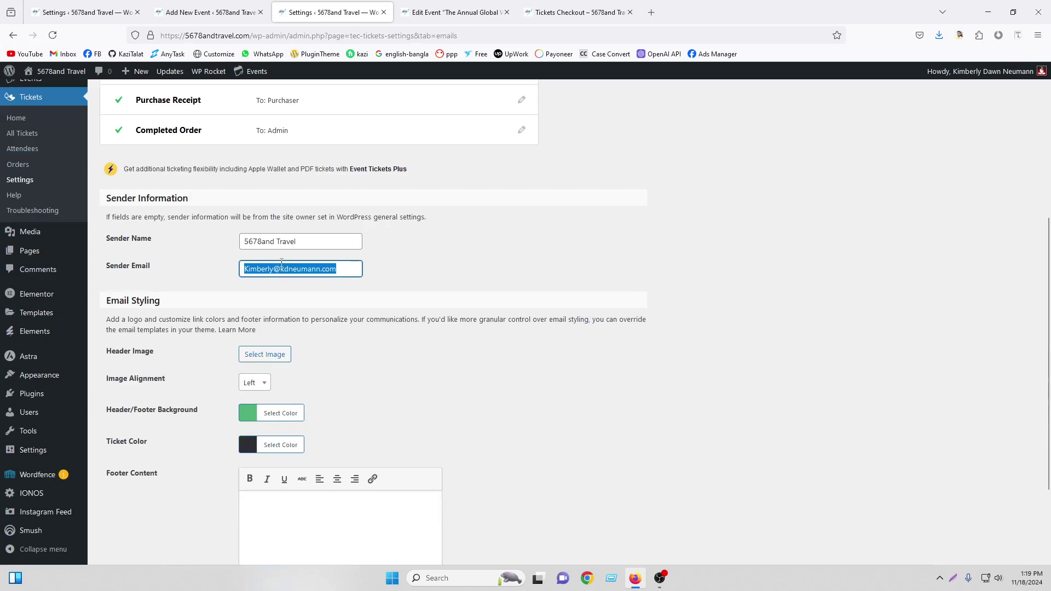
{"action": "left_click_drag", "start_coordinate": [309, 239], "coordinate": [211, 243]}
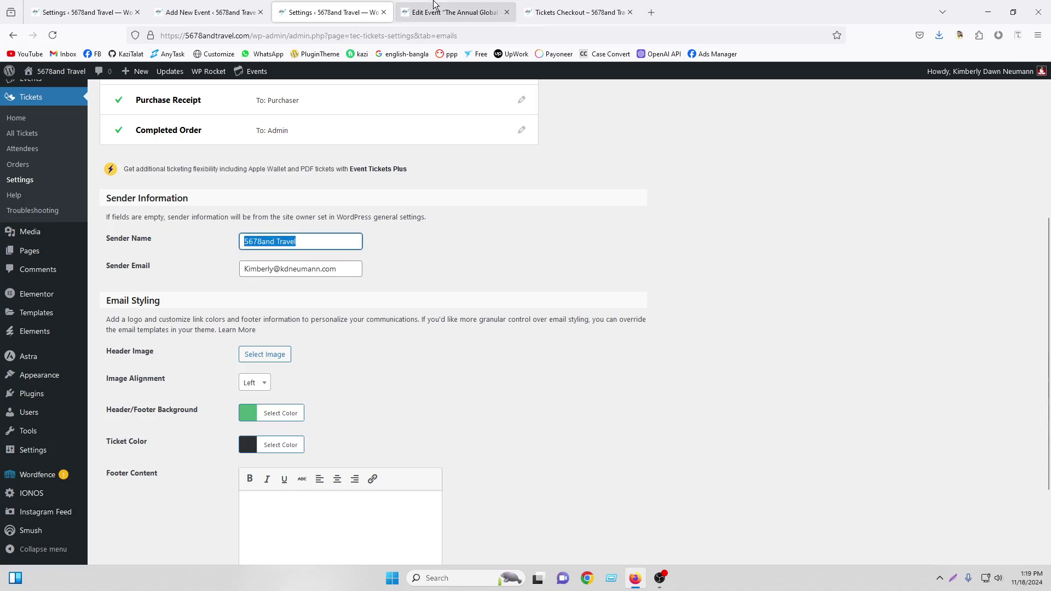
{"action": "mouse_move", "coordinate": [433, 5]}
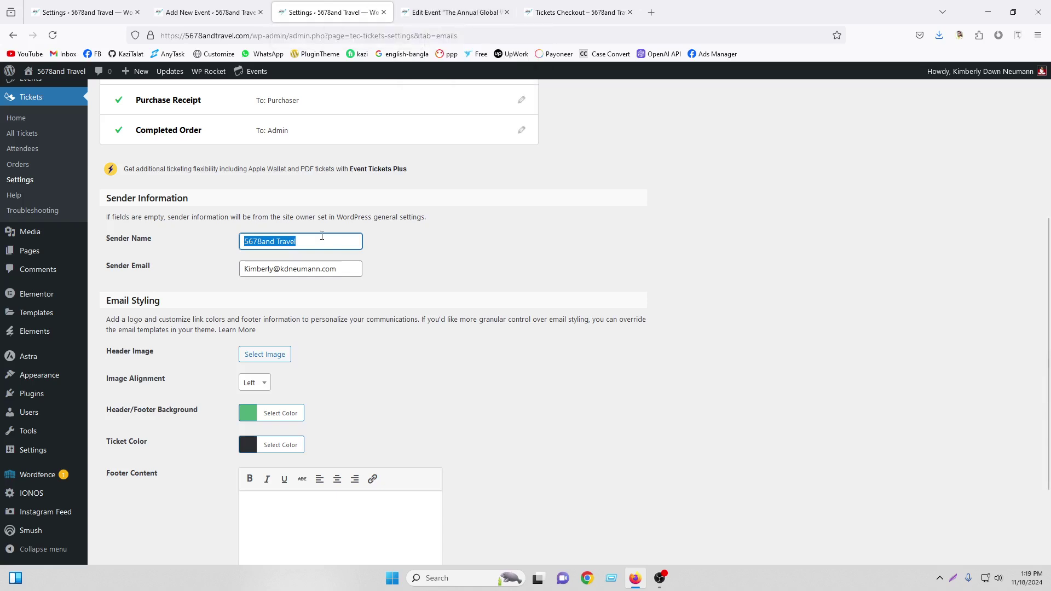
{"action": "scroll", "coordinate": [404, 357], "scroll_direction": "down", "scroll_amount": 2}
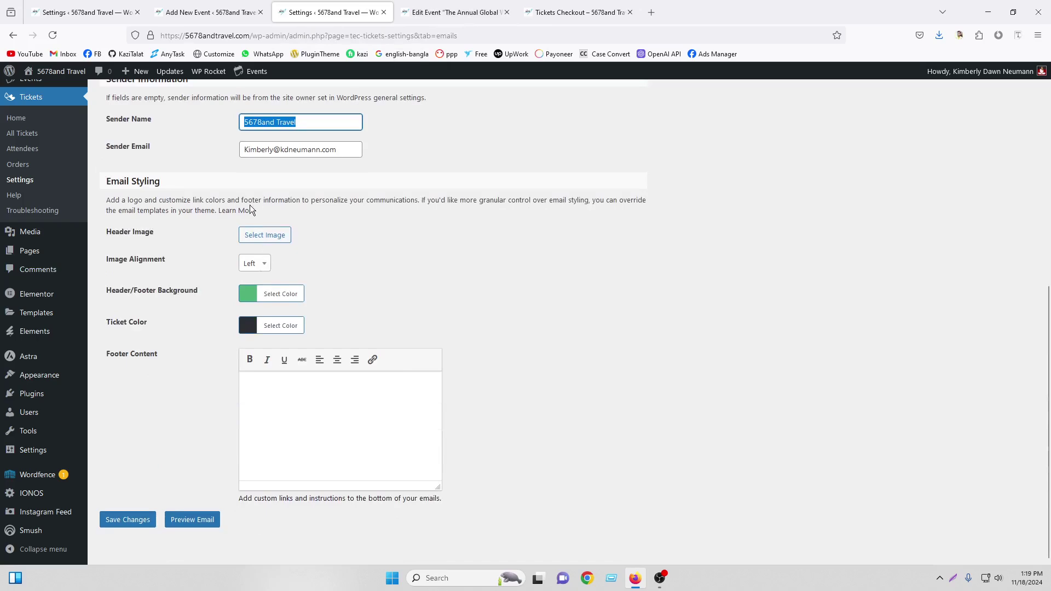
{"action": "left_click", "coordinate": [255, 242]}
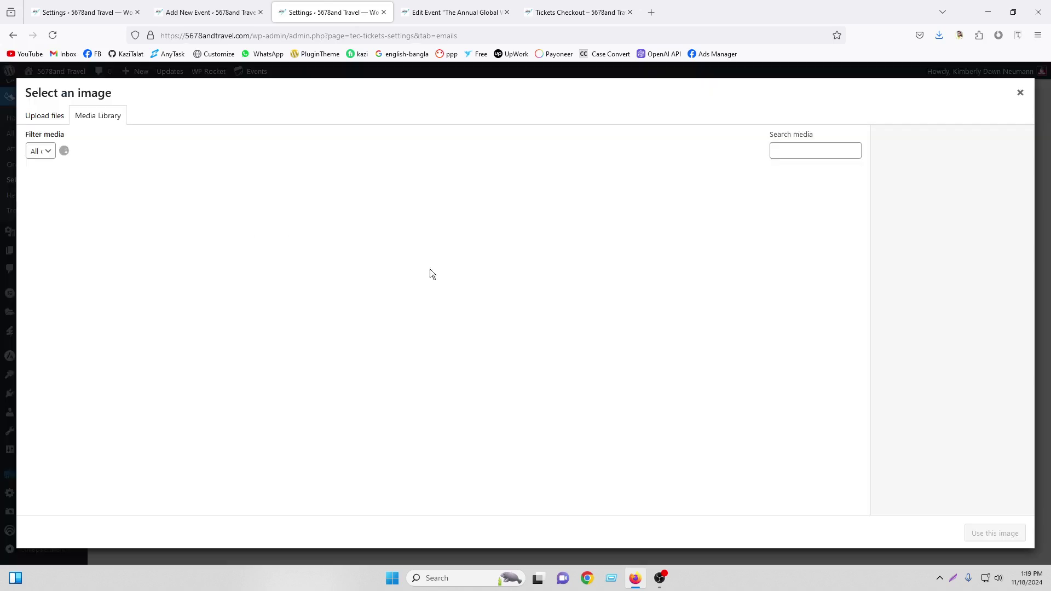
Set the Logo image as the ticket email header and center it
{"action": "scroll", "coordinate": [639, 388], "scroll_direction": "down", "scroll_amount": 7}
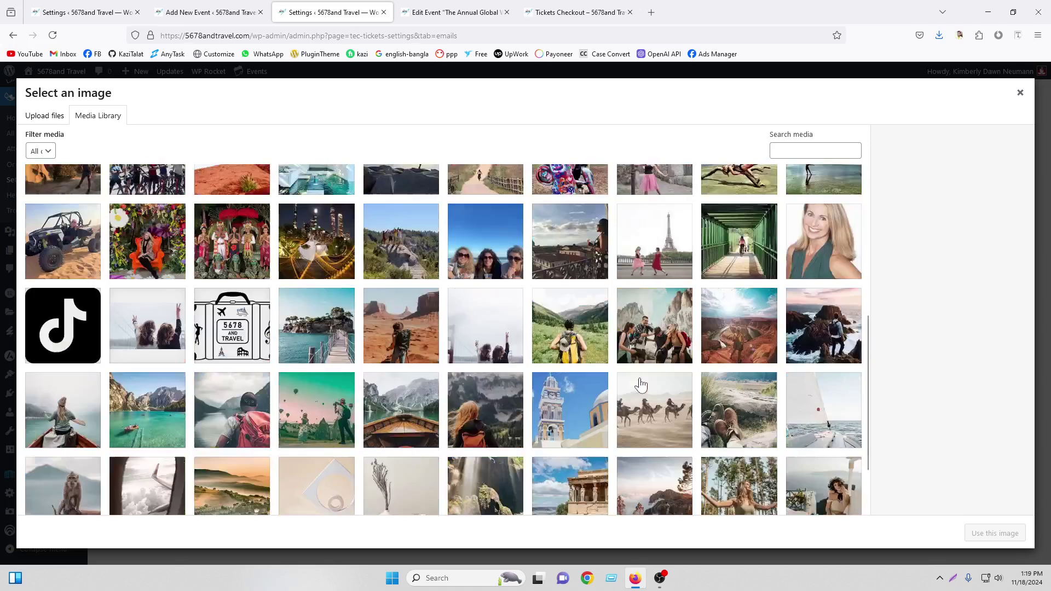
{"action": "left_click", "coordinate": [443, 501]}
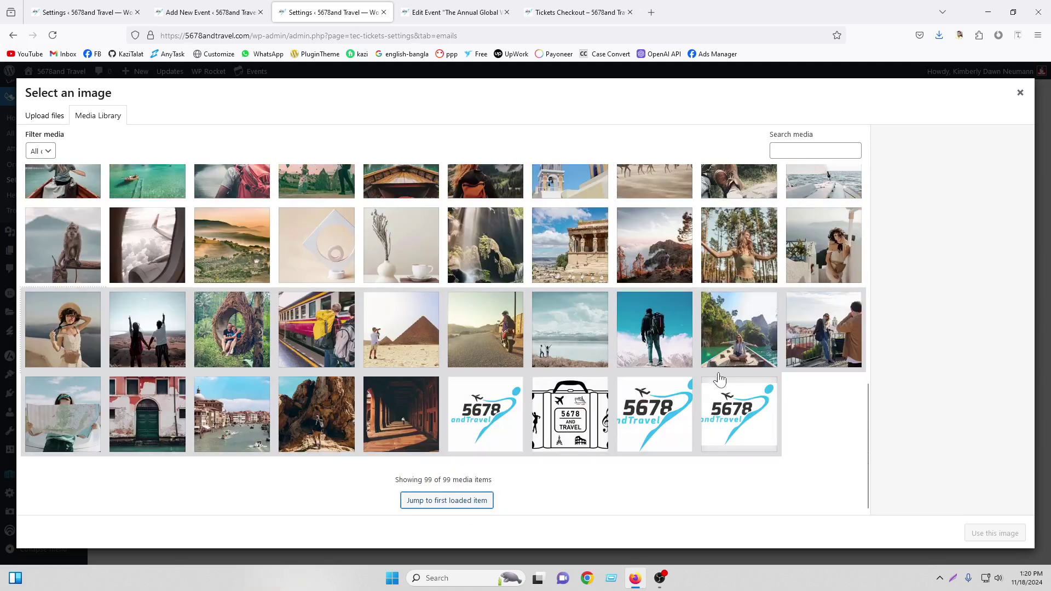
{"action": "left_click", "coordinate": [721, 422]}
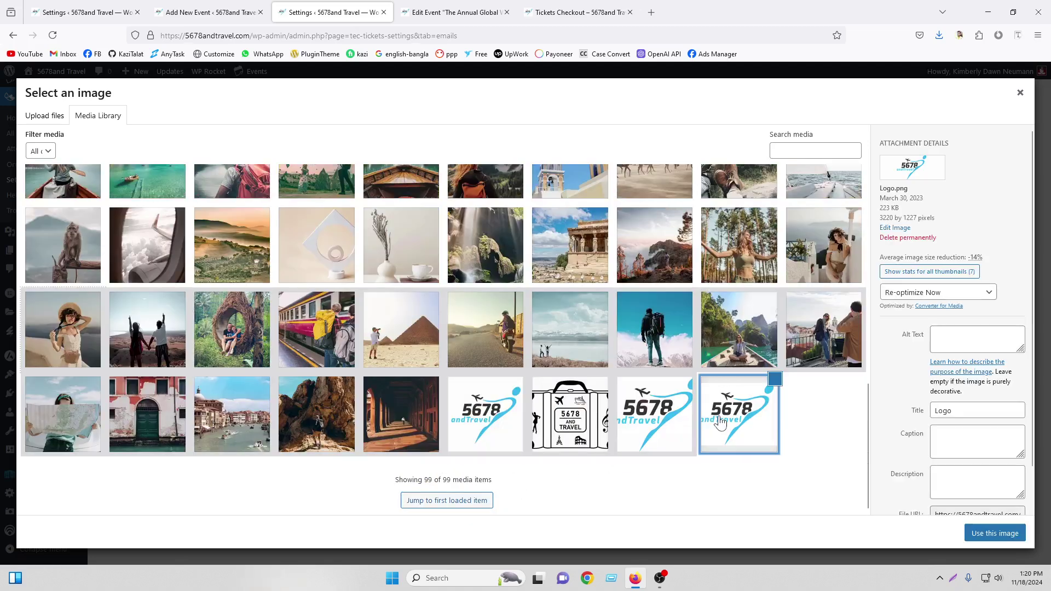
{"action": "left_click", "coordinate": [986, 534]}
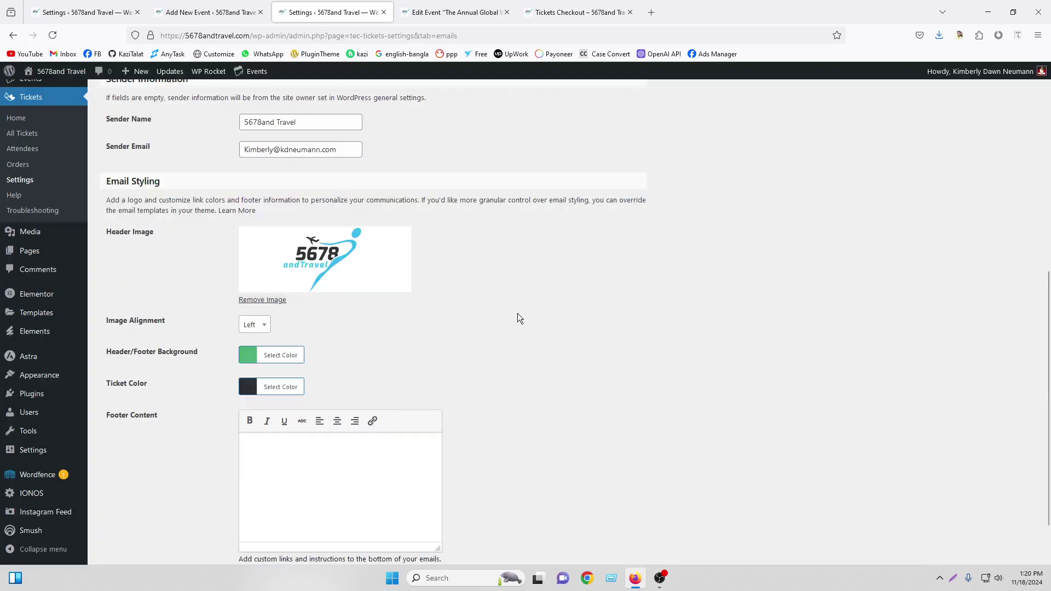
{"action": "left_click", "coordinate": [254, 327]}
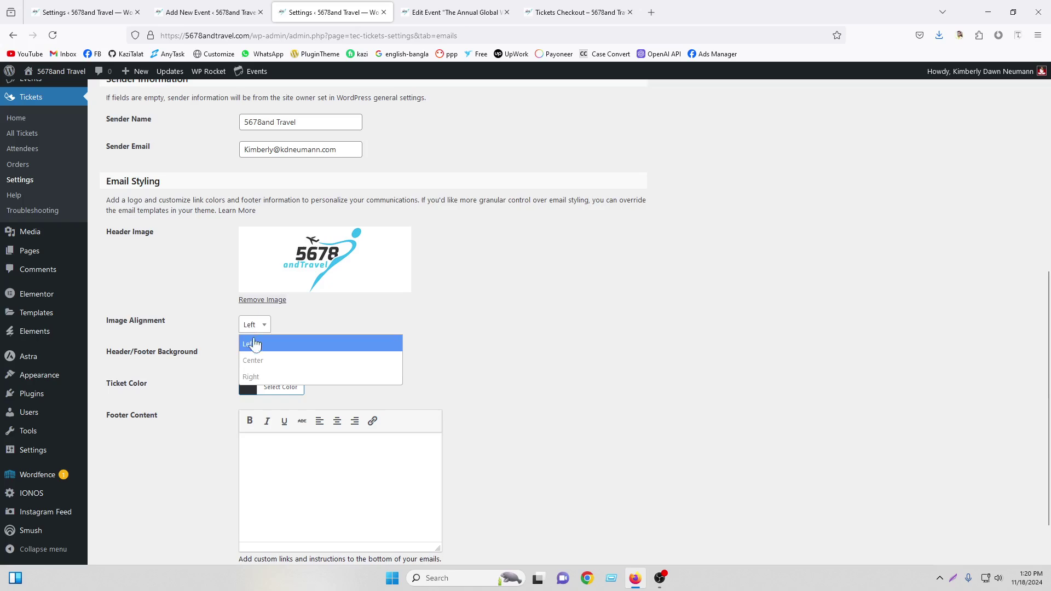
{"action": "left_click", "coordinate": [253, 360]}
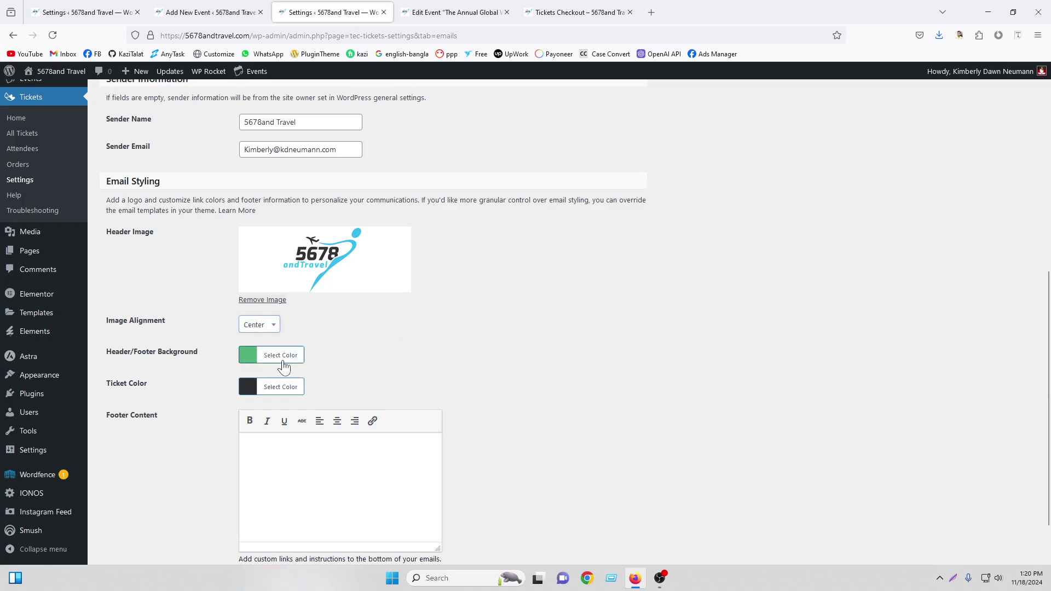
Change the email header/footer background color from #50B078 to #38BBEE
{"action": "left_click", "coordinate": [455, 12]}
{"action": "left_click", "coordinate": [579, 12]}
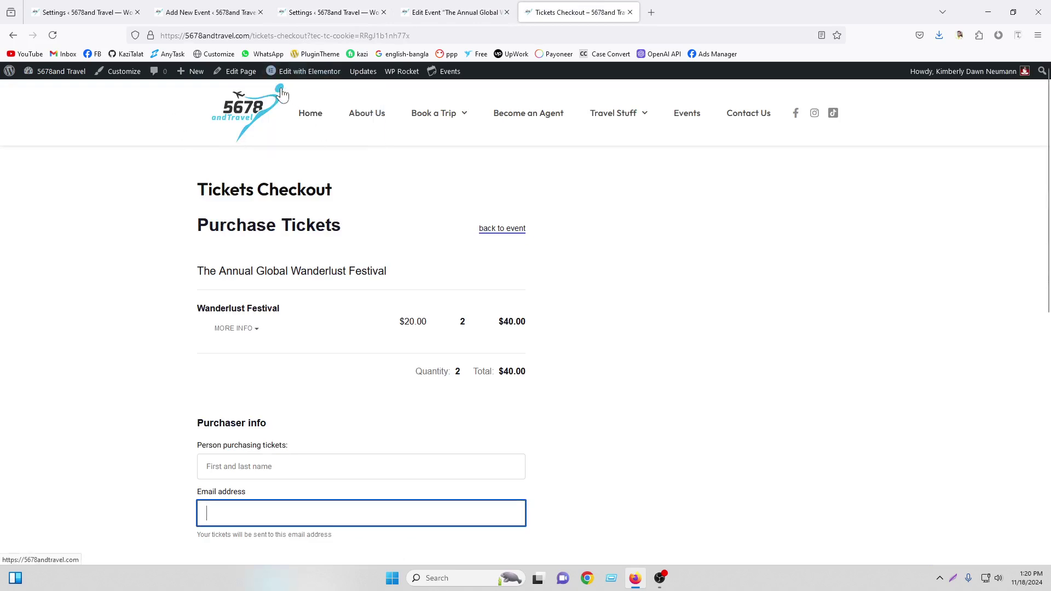
{"action": "left_click", "coordinate": [487, 8]}
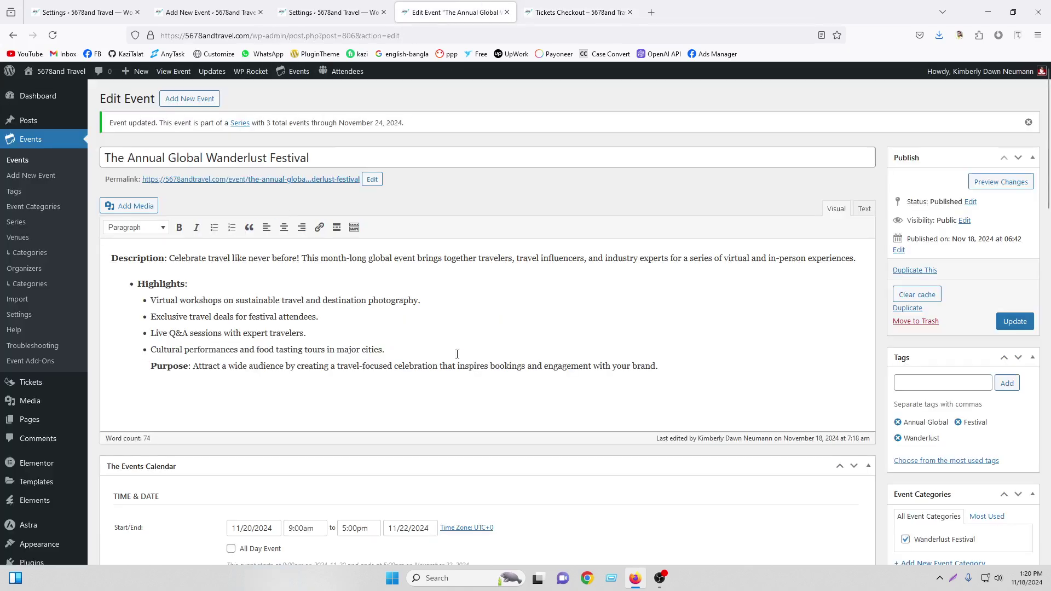
{"action": "left_click", "coordinate": [330, 4]}
{"action": "left_click", "coordinate": [277, 355]}
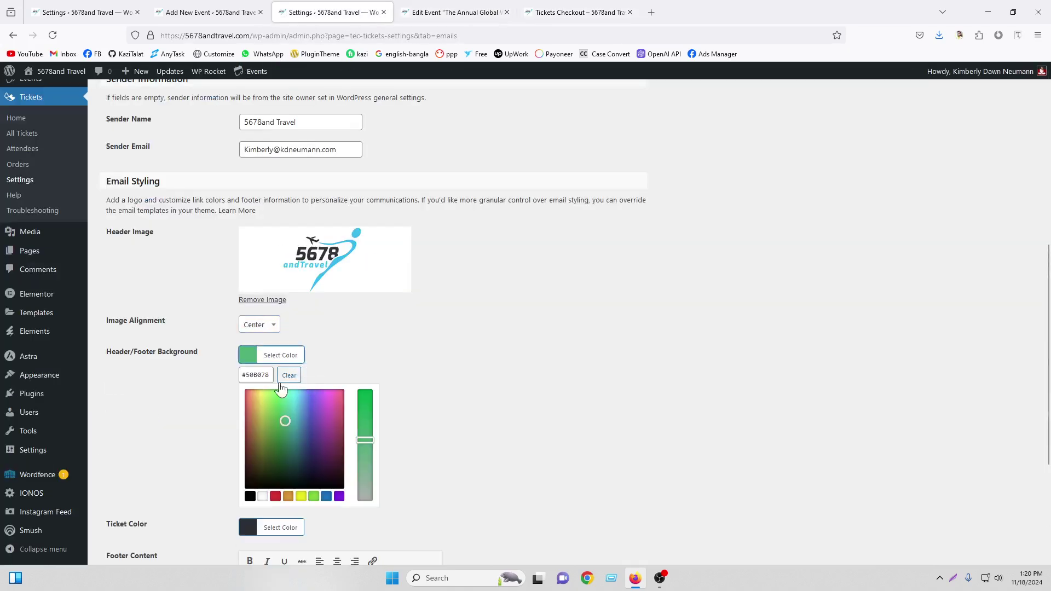
{"action": "left_click_drag", "start_coordinate": [270, 375], "coordinate": [236, 375]}
{"action": "right_click", "coordinate": [247, 375]}
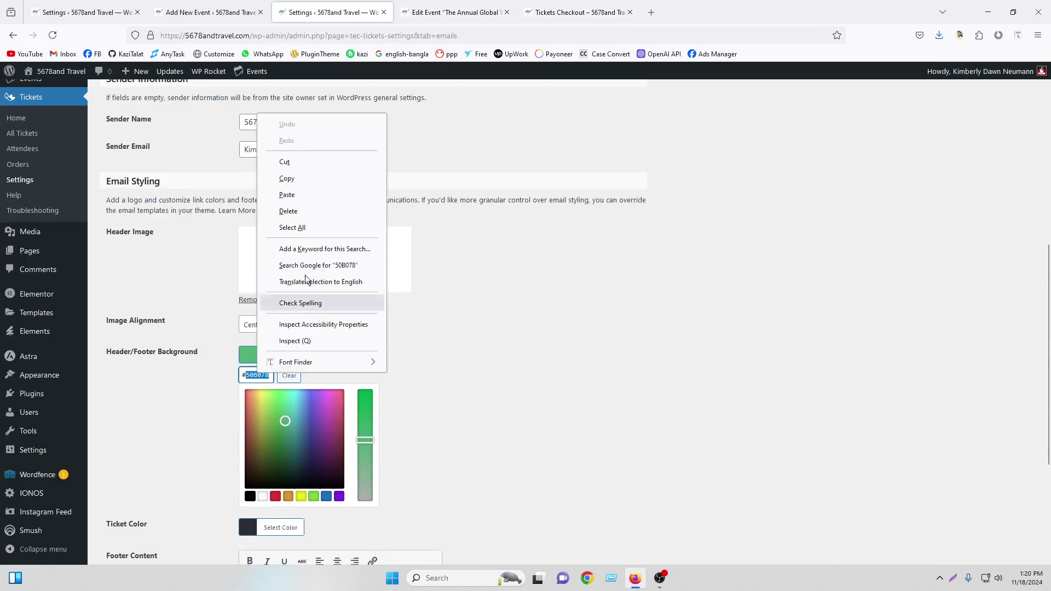
{"action": "left_click", "coordinate": [296, 193]}
{"action": "left_click", "coordinate": [335, 357]}
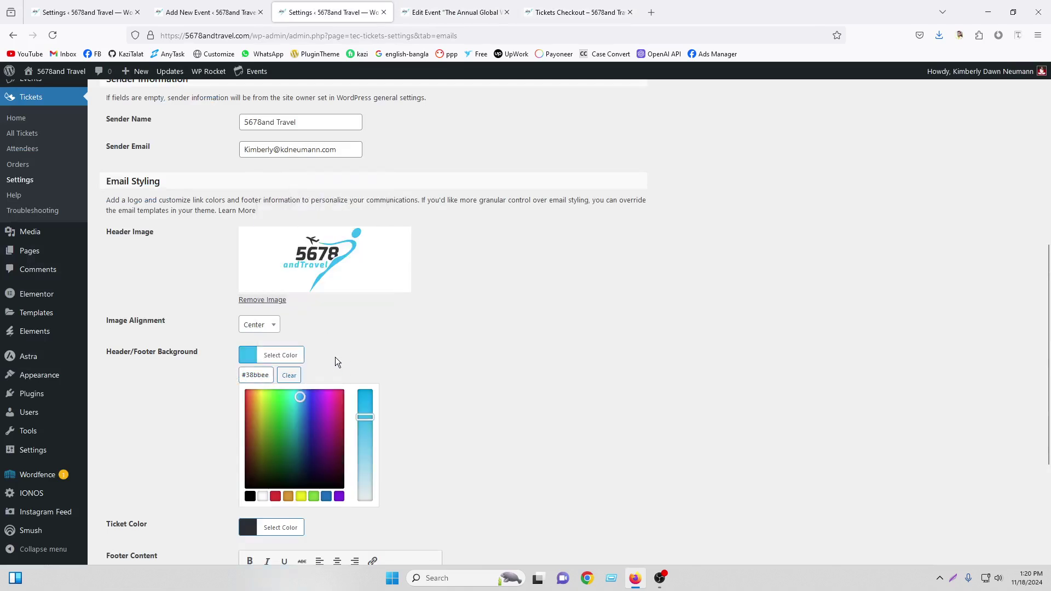
{"action": "left_click", "coordinate": [453, 340]}
Save the email styling settings, then preview the ticket email and close it
{"action": "scroll", "coordinate": [351, 356], "scroll_direction": "down", "scroll_amount": 1}
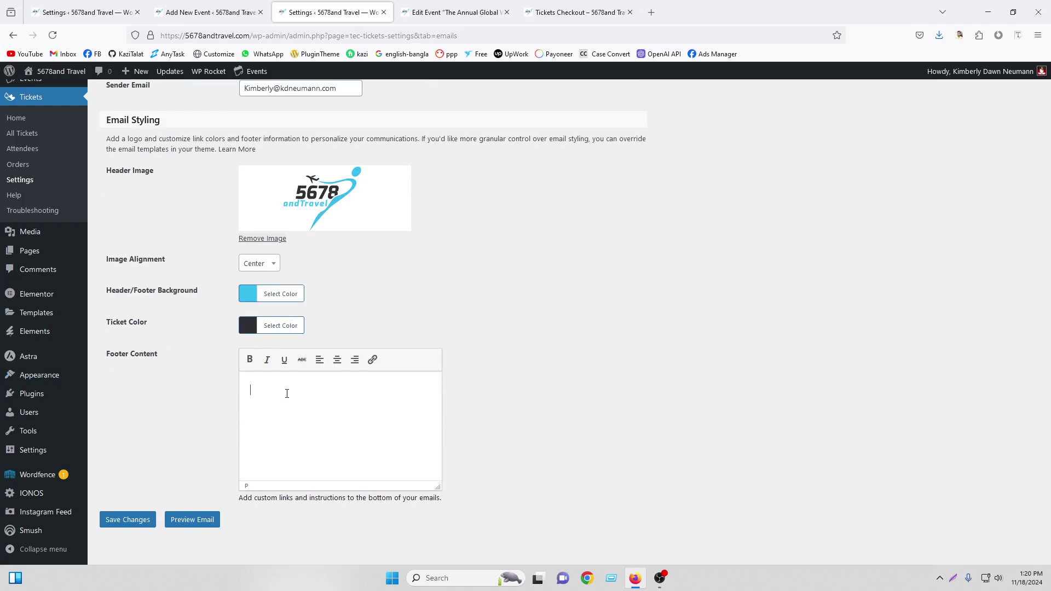
{"action": "left_click", "coordinate": [136, 525]}
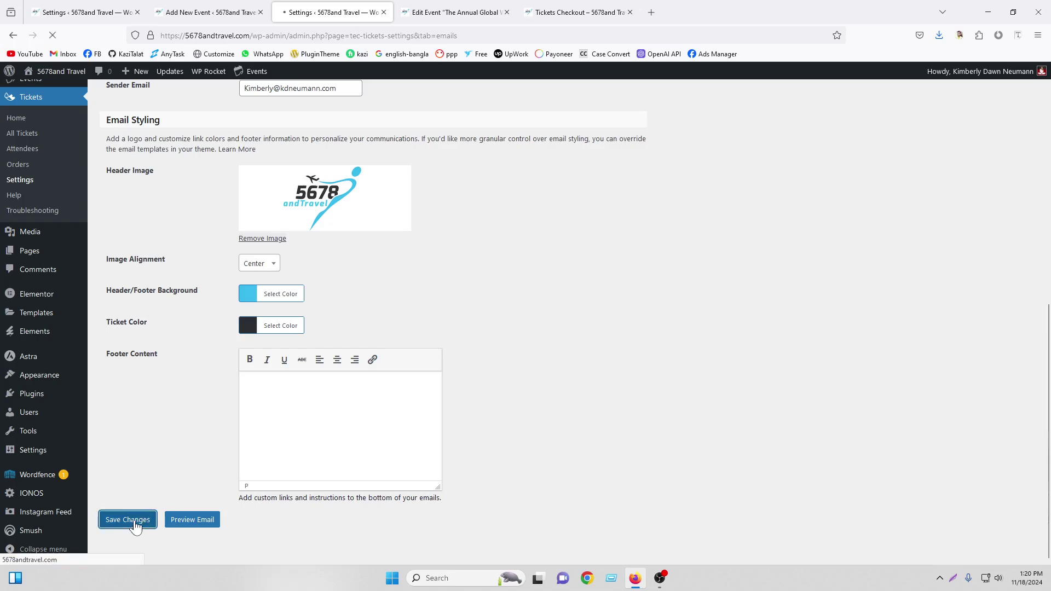
{"action": "left_click", "coordinate": [193, 517]}
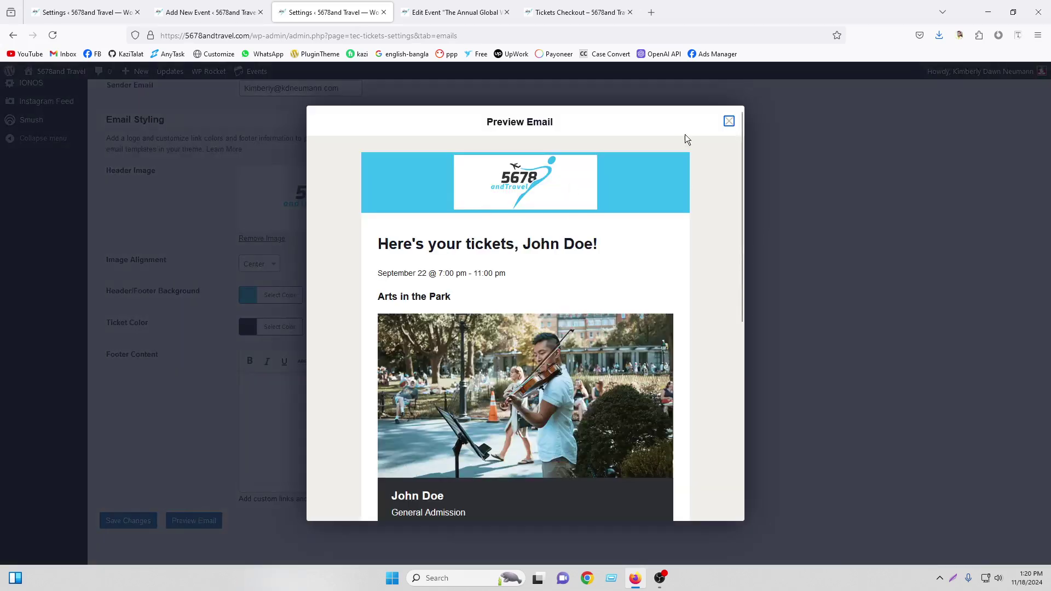
{"action": "scroll", "coordinate": [512, 234], "scroll_direction": "down", "scroll_amount": 6}
{"action": "scroll", "coordinate": [512, 234], "scroll_direction": "up", "scroll_amount": 6}
{"action": "left_click", "coordinate": [728, 123]}
Look through the Integrations and Licenses ticket settings tabs
{"action": "scroll", "coordinate": [400, 230], "scroll_direction": "up", "scroll_amount": 9}
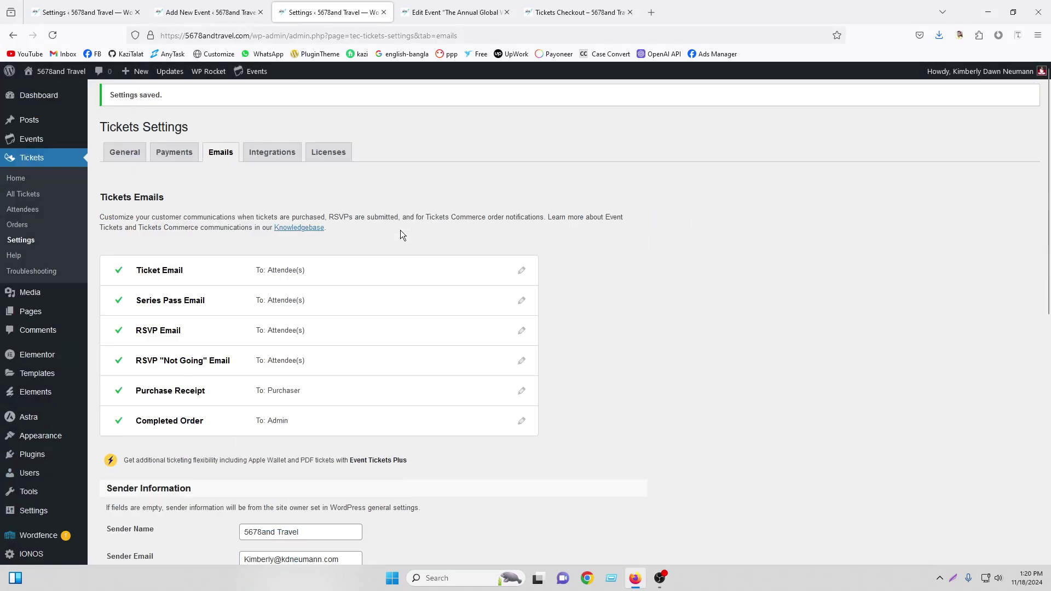
{"action": "left_click", "coordinate": [269, 156]}
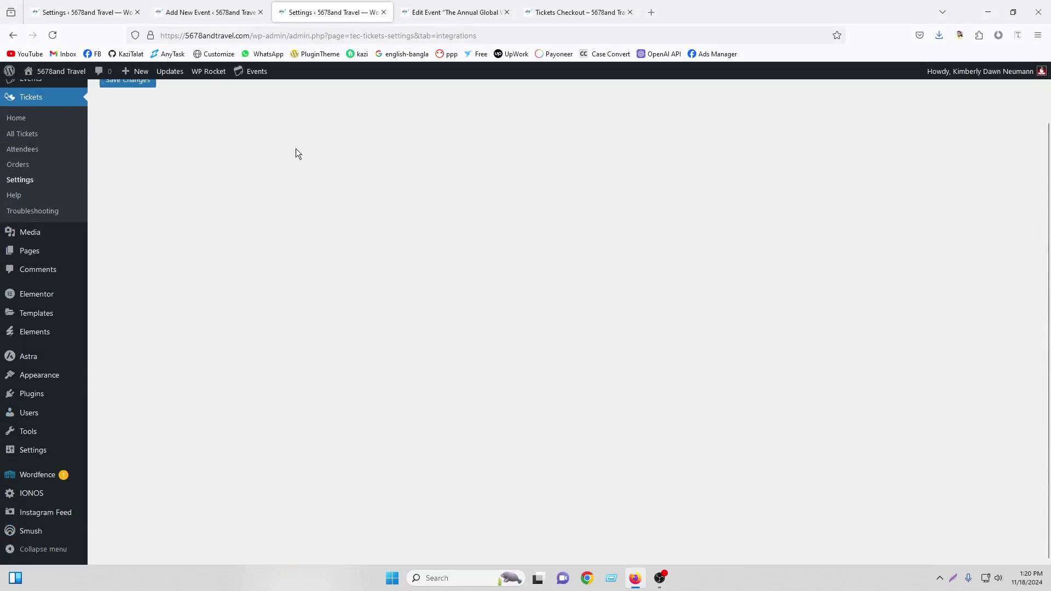
{"action": "left_click", "coordinate": [326, 133]}
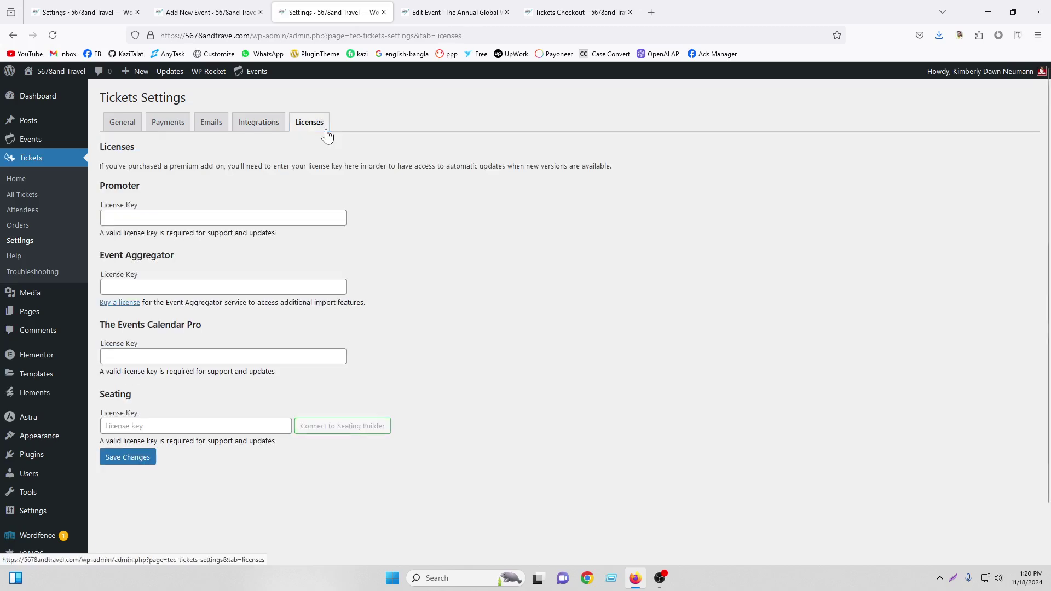
Reload the checkout tab, go to the public Events list, and open the Customizer in a background tab
{"action": "left_click", "coordinate": [455, 12]}
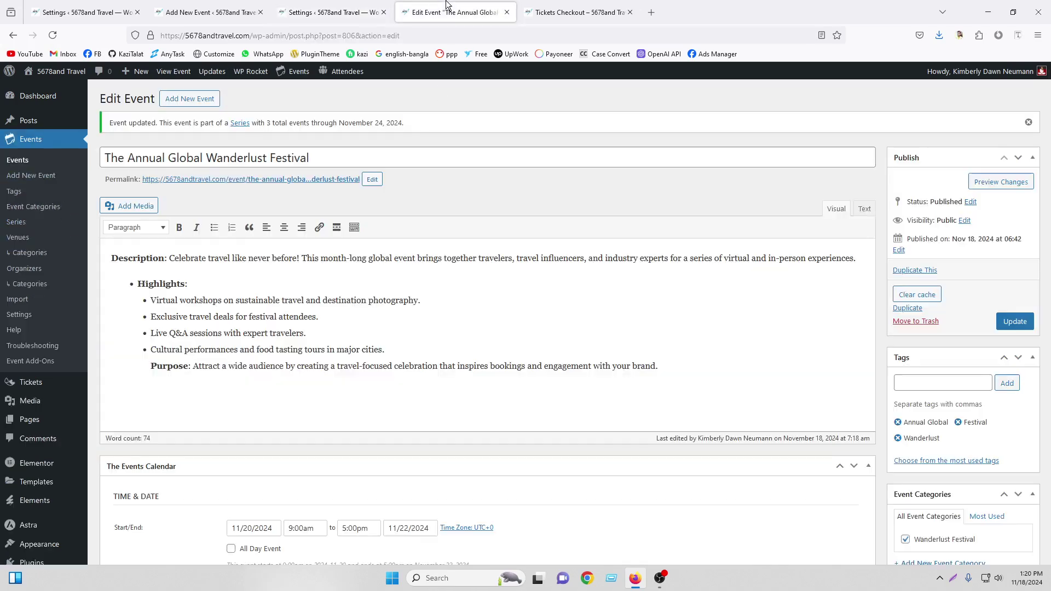
{"action": "left_click", "coordinate": [553, 12]}
{"action": "left_click", "coordinate": [58, 33]}
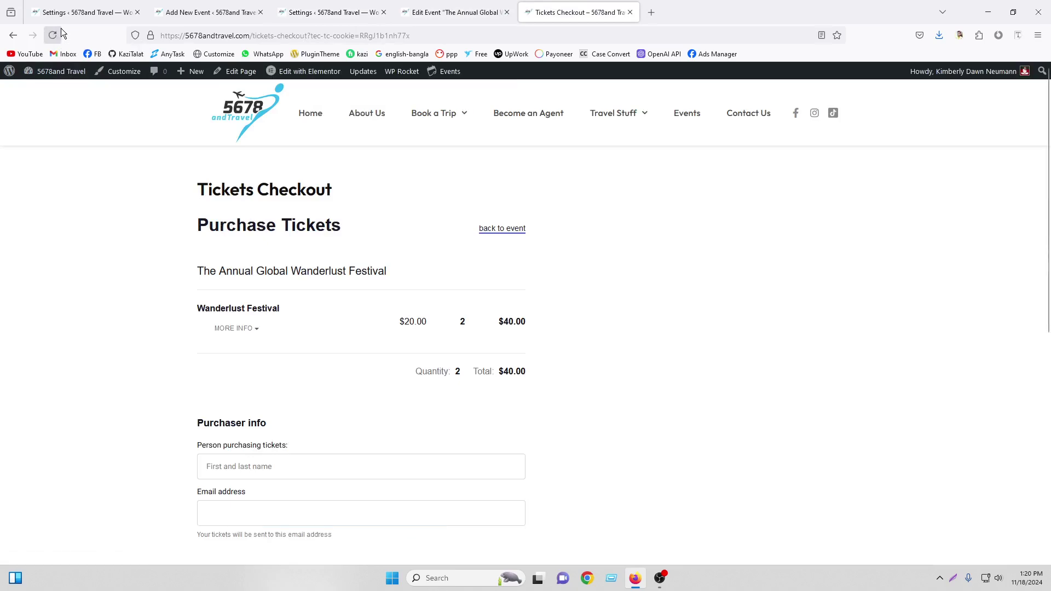
{"action": "left_click", "coordinate": [687, 120]}
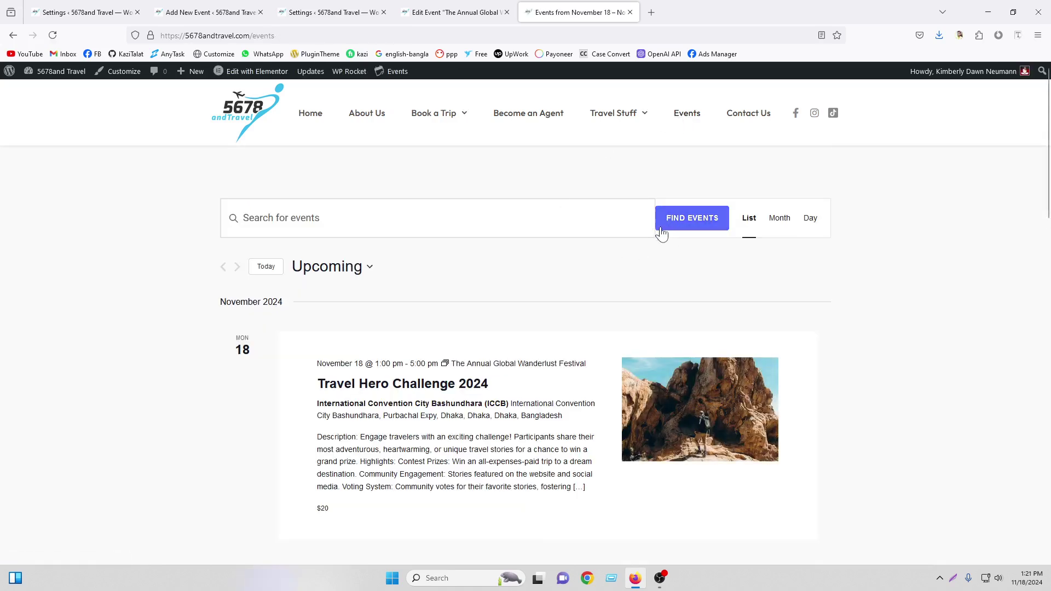
{"action": "scroll", "coordinate": [366, 367], "scroll_direction": "down", "scroll_amount": 2}
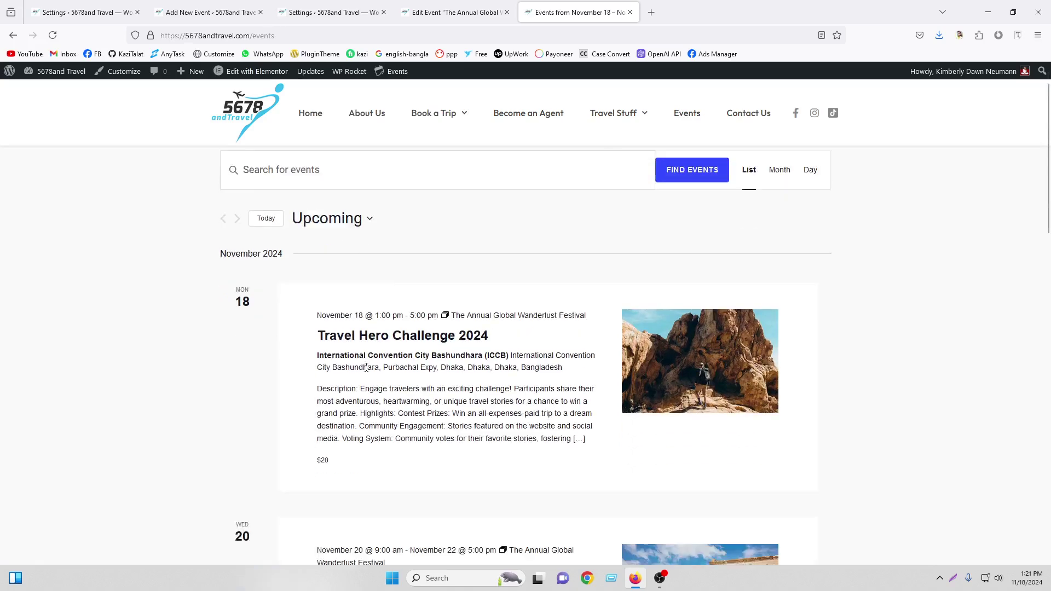
{"action": "scroll", "coordinate": [366, 367], "scroll_direction": "down", "scroll_amount": 2}
{"action": "scroll", "coordinate": [396, 271], "scroll_direction": "up", "scroll_amount": 3}
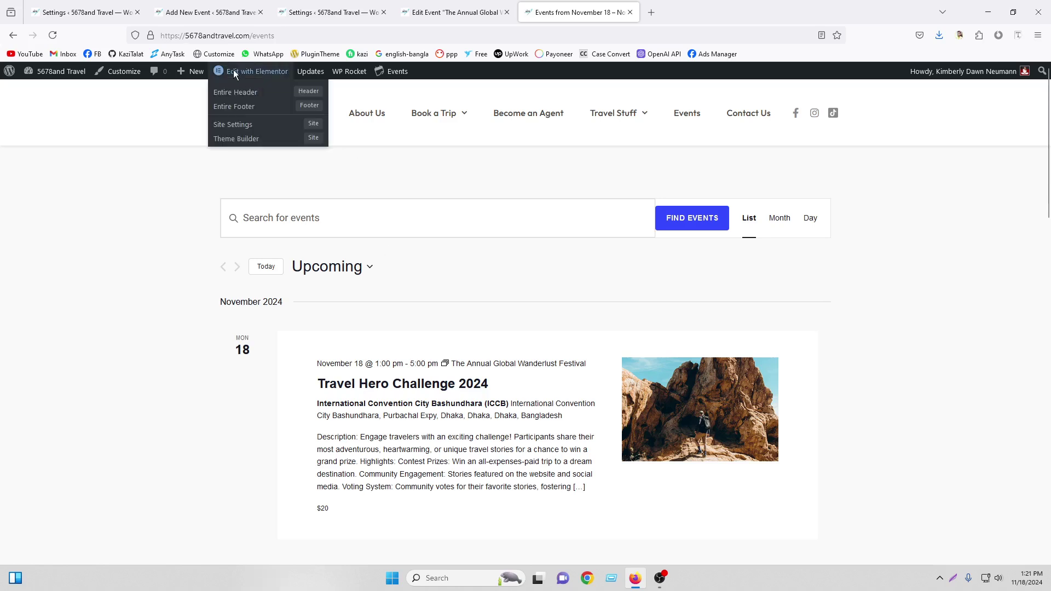
{"action": "middle_click", "coordinate": [120, 74]}
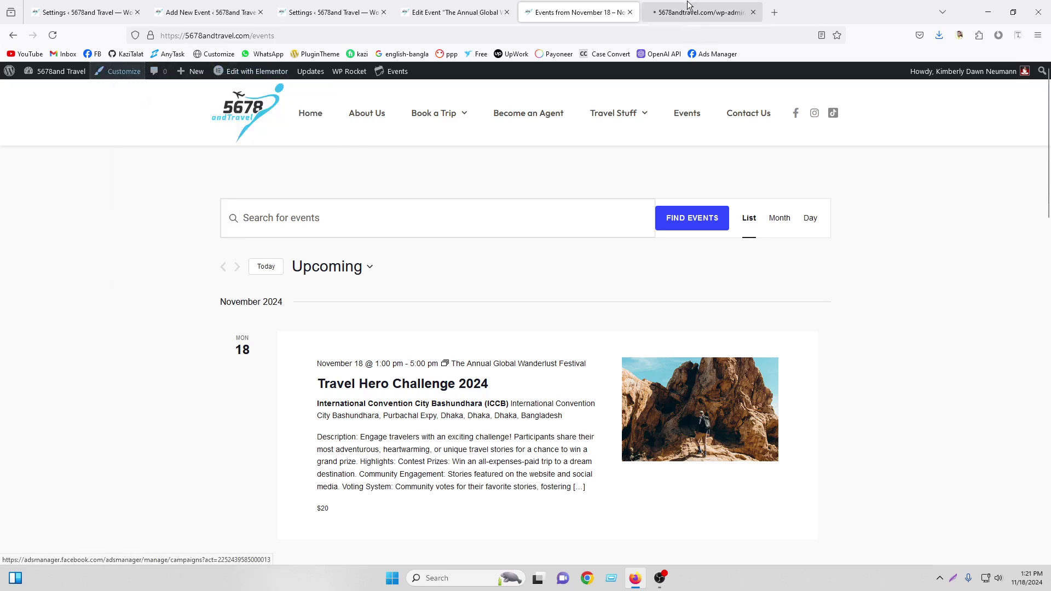
Close the Settings, Edit Event and Add New Event tabs and open The Events Calendar Customizer panel
{"action": "left_click", "coordinate": [385, 12]}
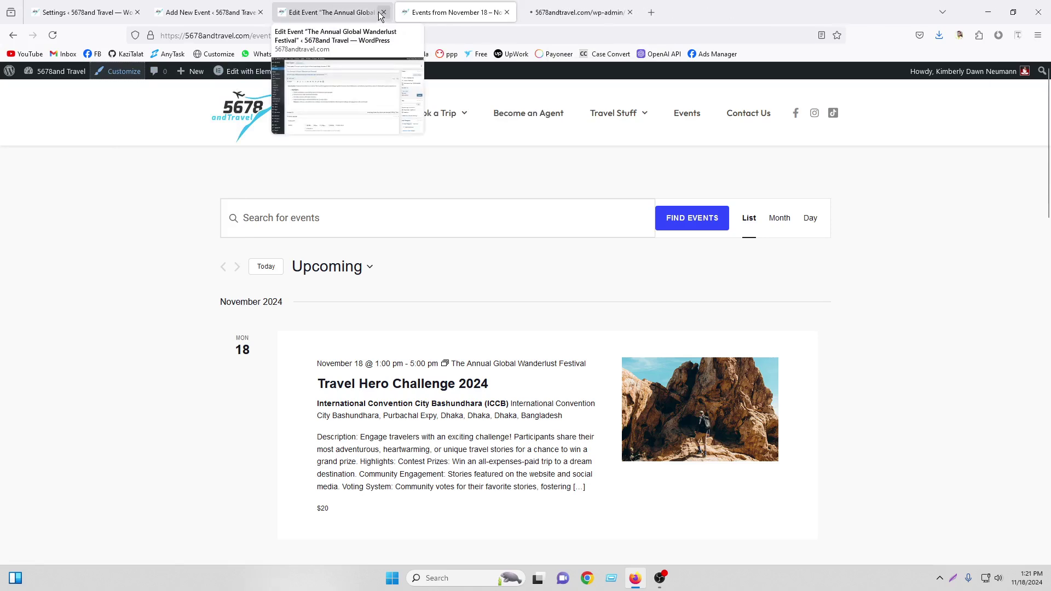
{"action": "left_click", "coordinate": [385, 12]}
{"action": "left_click", "coordinate": [261, 12]}
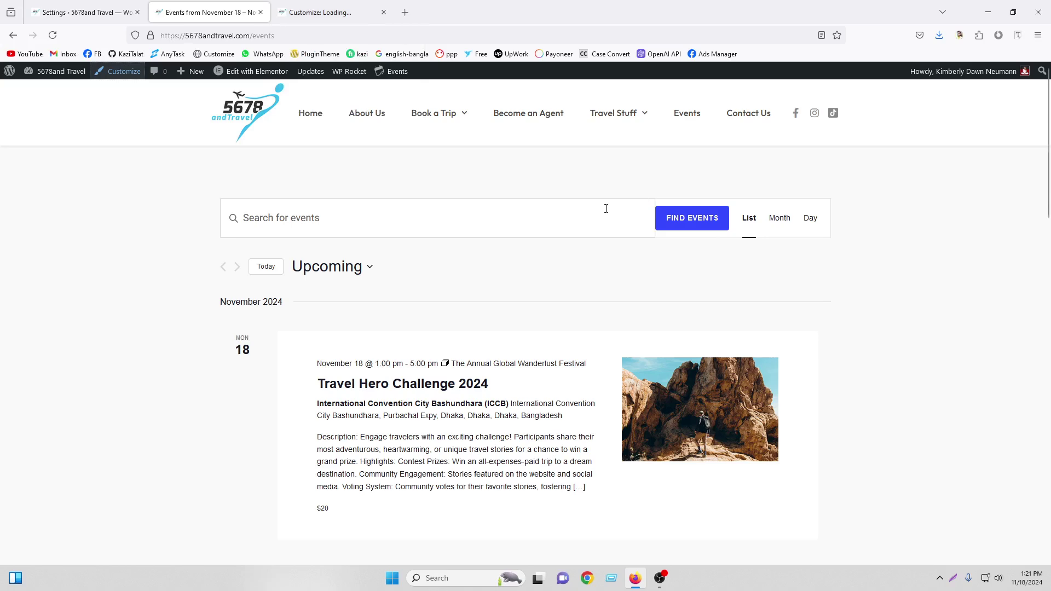
{"action": "left_click", "coordinate": [329, 13]}
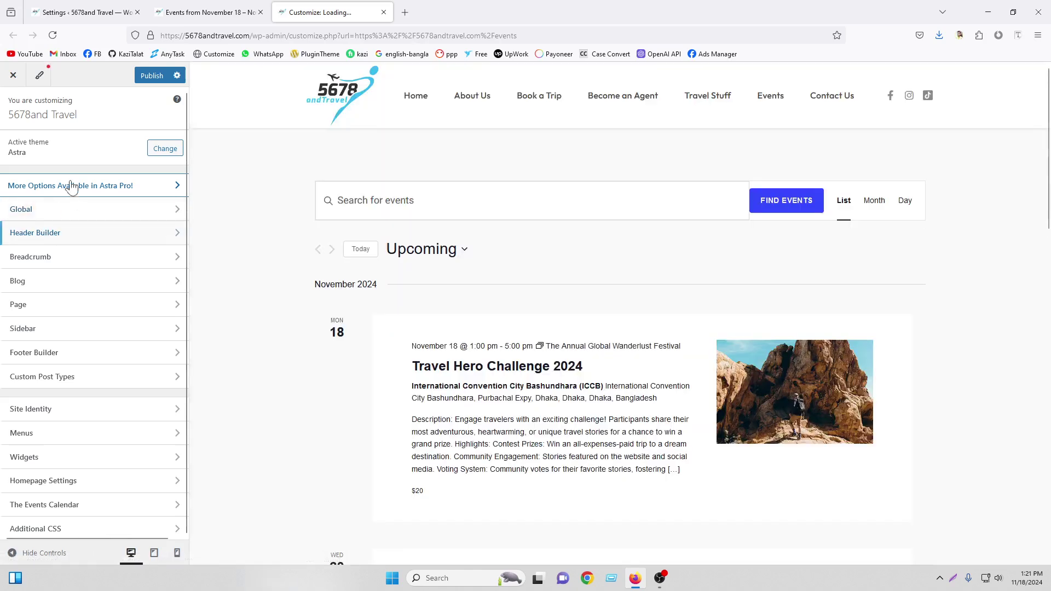
{"action": "left_click", "coordinate": [60, 506]}
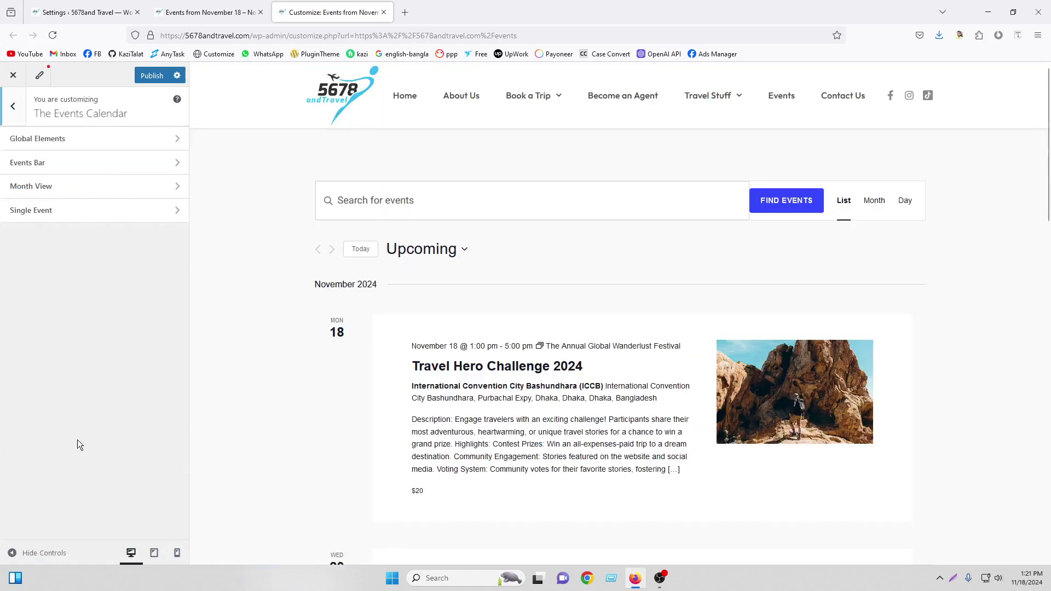
In Global Elements, make the calendar inherit theme fonts with a 16-pixel base font size
{"action": "left_click", "coordinate": [84, 143]}
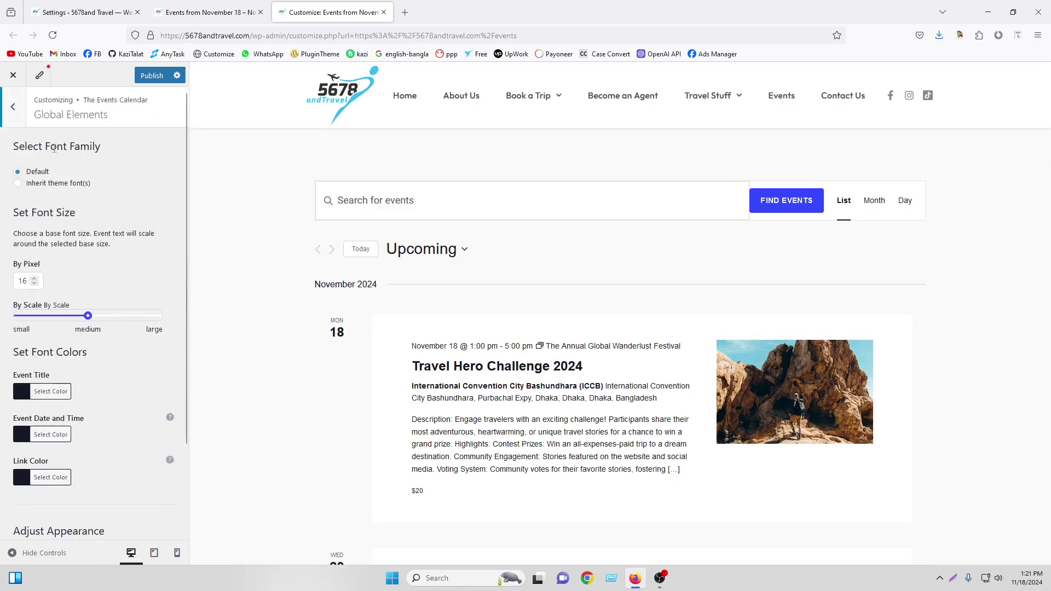
{"action": "left_click", "coordinate": [18, 184]}
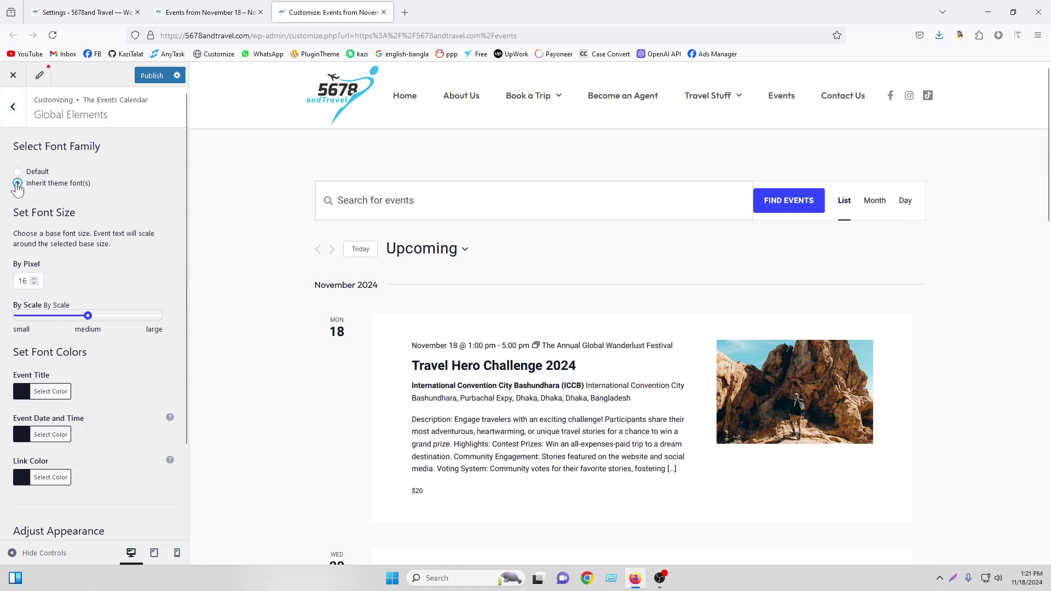
{"action": "left_click", "coordinate": [18, 173]}
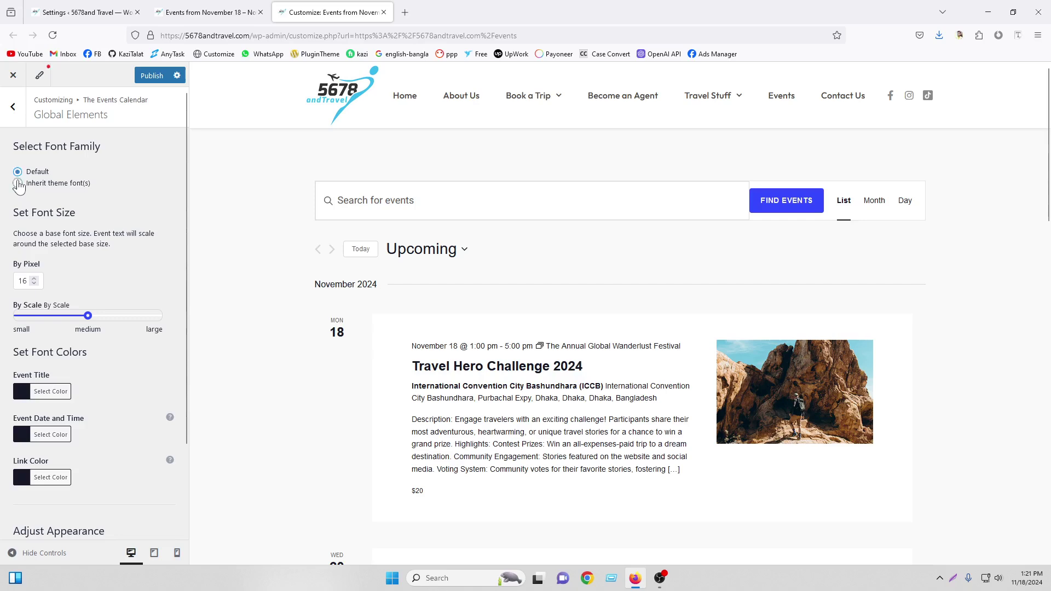
{"action": "left_click", "coordinate": [19, 183]}
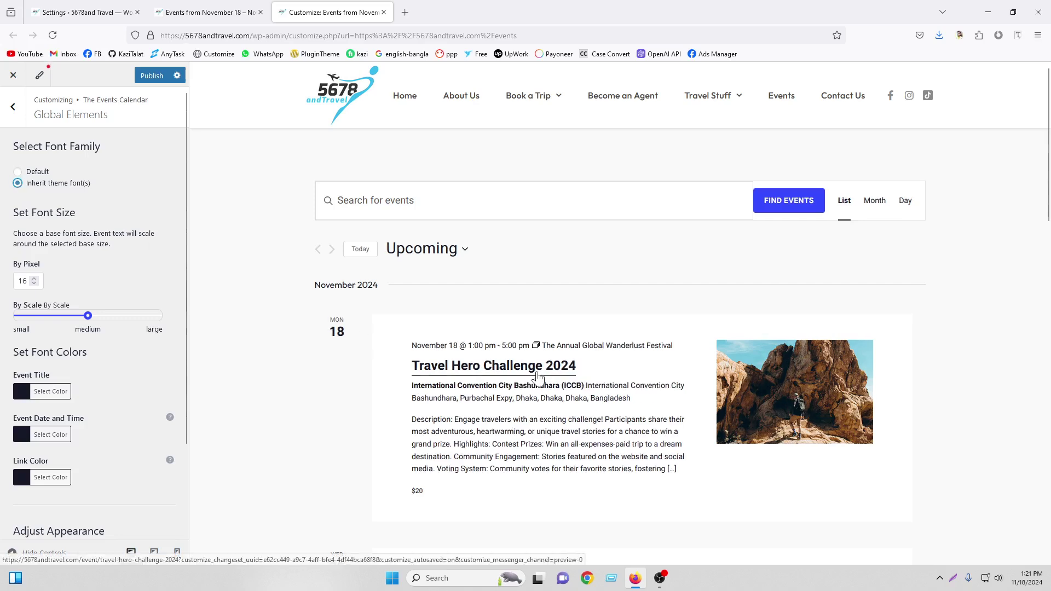
{"action": "left_click", "coordinate": [34, 279]}
{"action": "key", "text": "Down"}
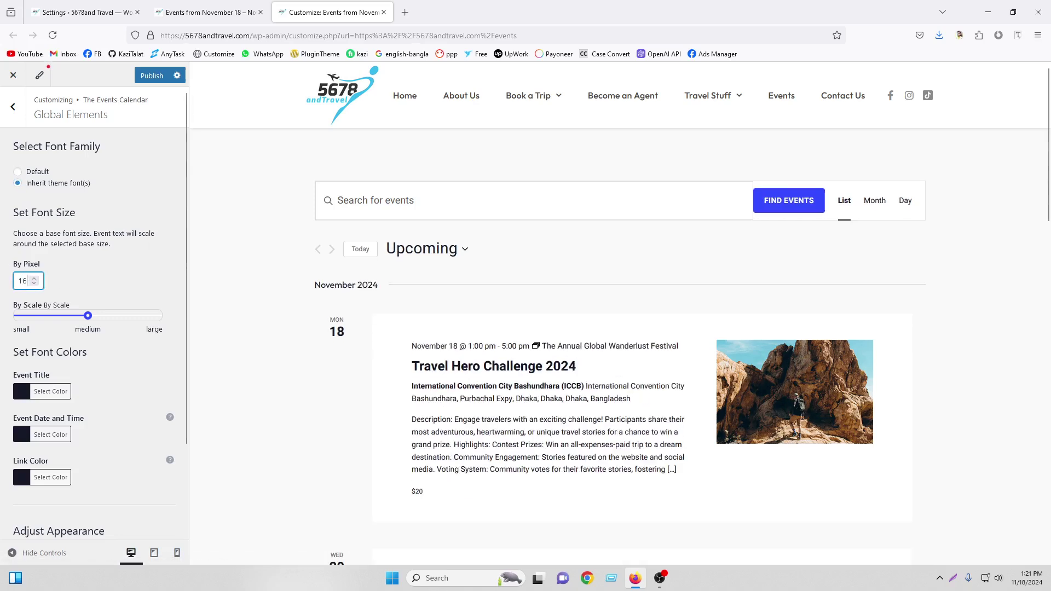
{"action": "key", "text": "Up"}
{"action": "key", "text": "Up"}
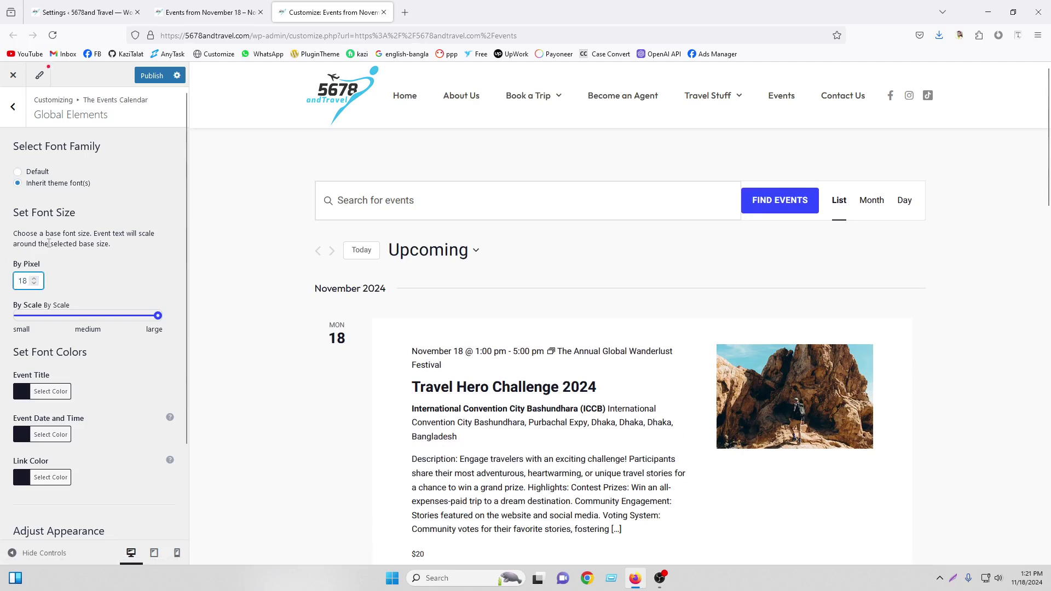
{"action": "key", "text": "Down"}
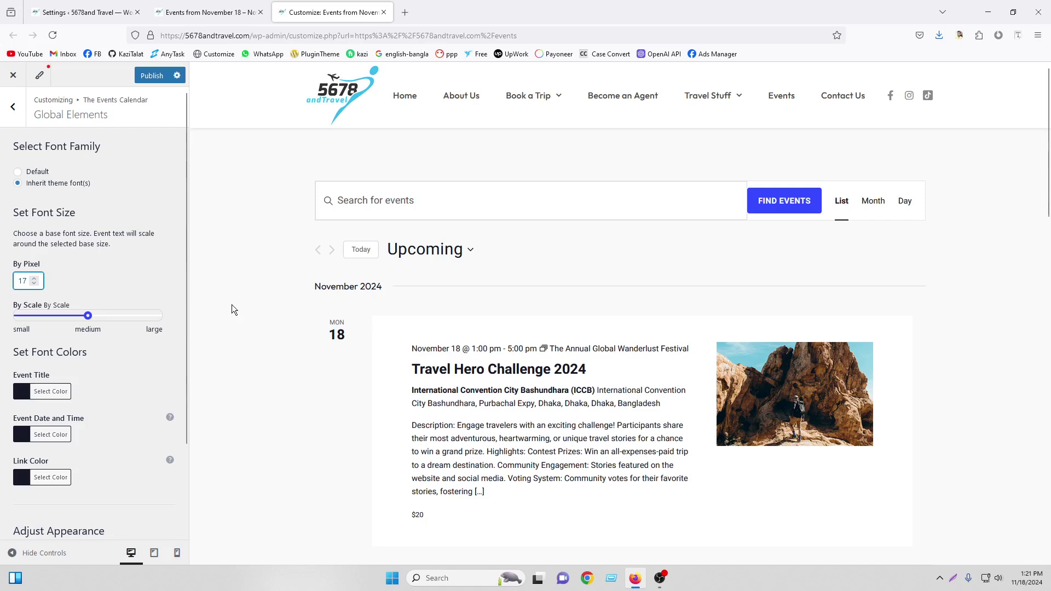
{"action": "key", "text": "Down"}
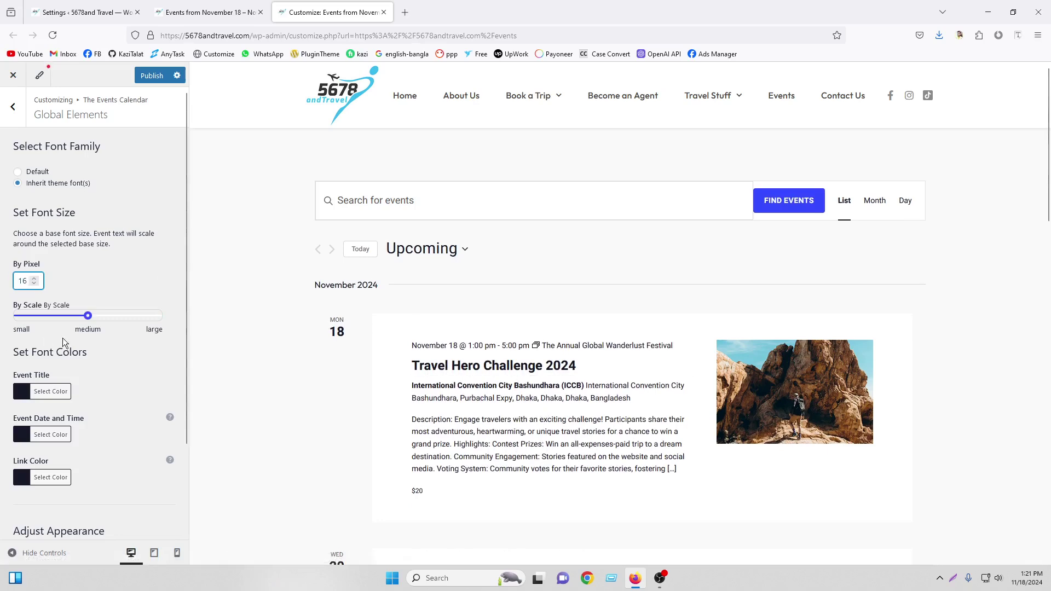
{"action": "scroll", "coordinate": [59, 290], "scroll_direction": "down", "scroll_amount": 2}
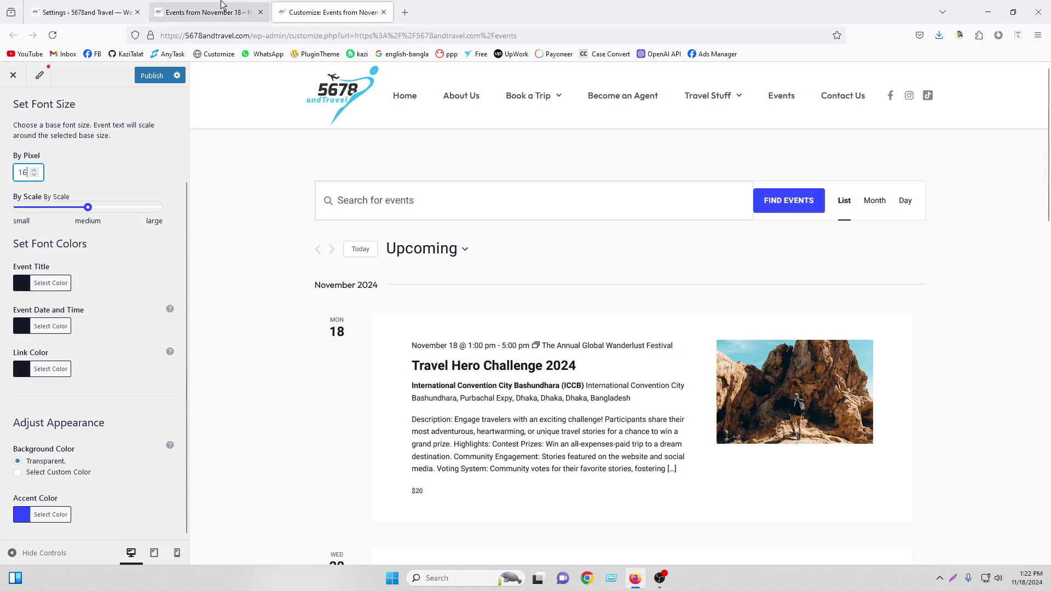
{"action": "left_click", "coordinate": [208, 12]}
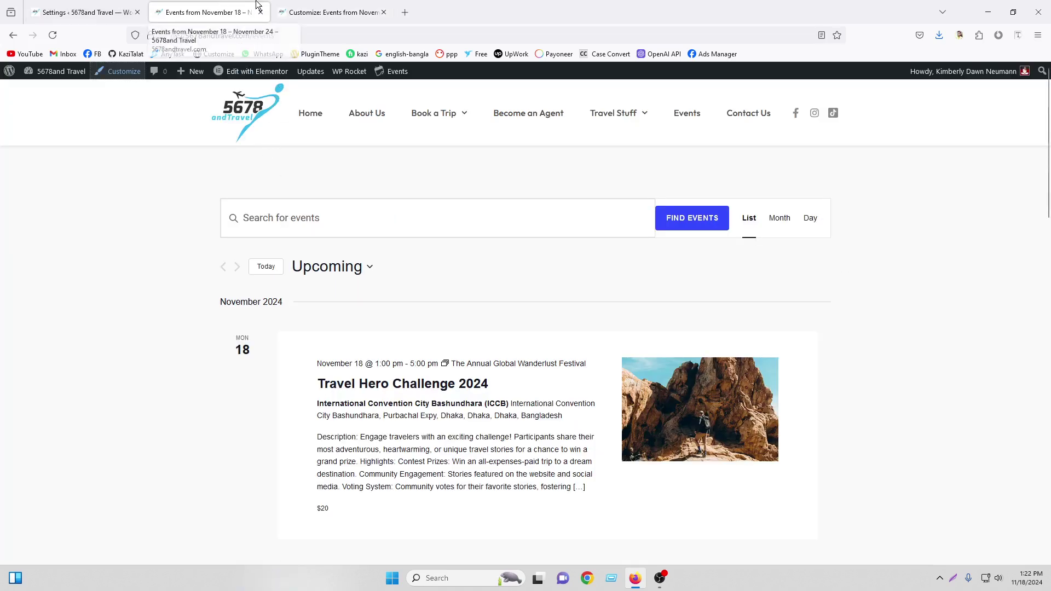
Replace the calendar accent color with light blue #37B9EC and return to the settings list
{"action": "left_click", "coordinate": [307, 12]}
{"action": "left_click", "coordinate": [51, 515]}
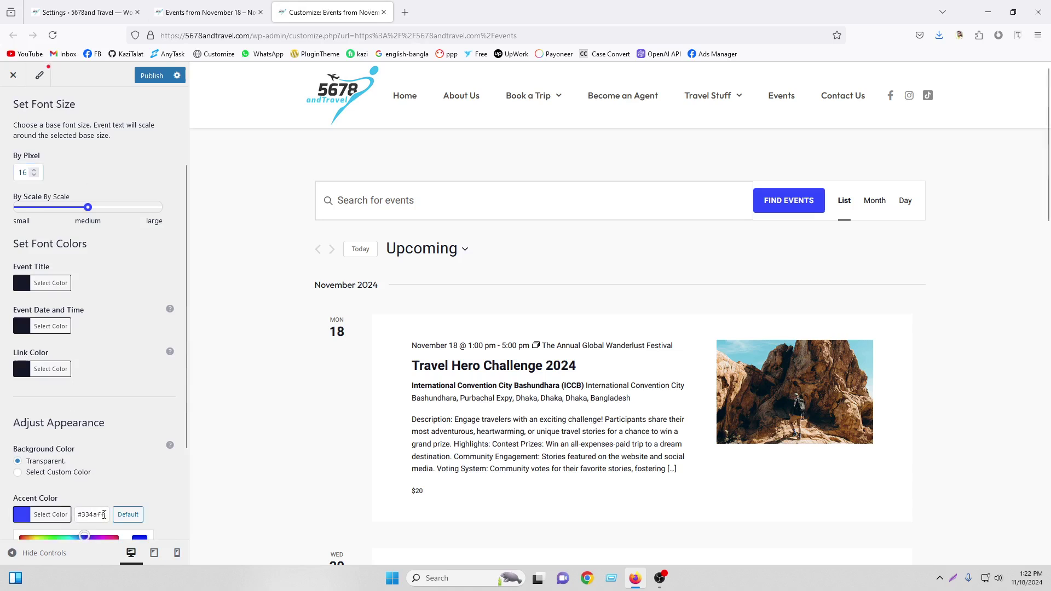
{"action": "left_click_drag", "start_coordinate": [104, 515], "coordinate": [93, 513]}
{"action": "right_click", "coordinate": [94, 514]}
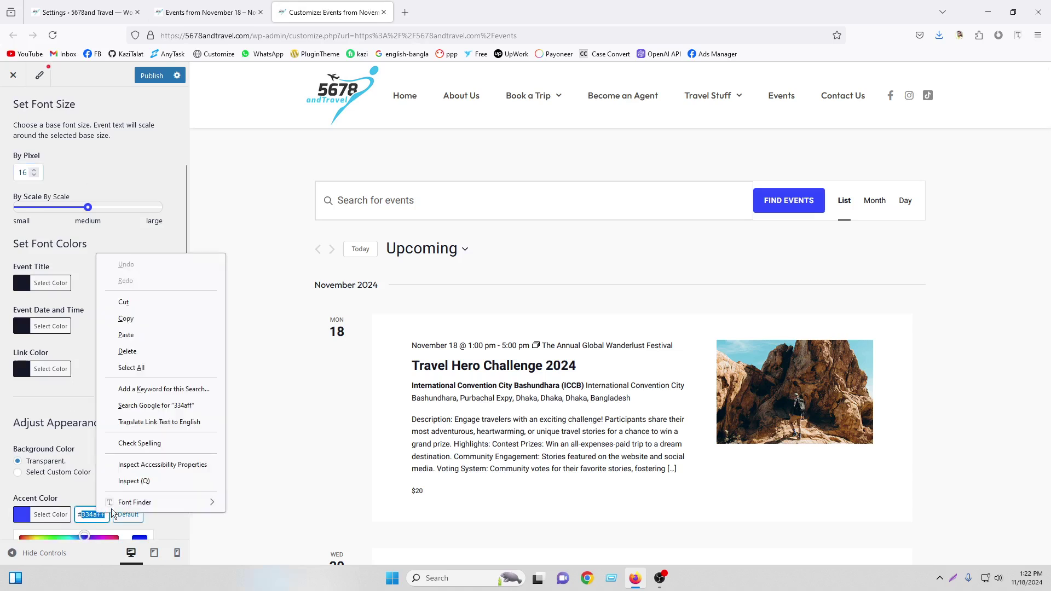
{"action": "left_click", "coordinate": [135, 340]}
{"action": "left_click", "coordinate": [135, 455]}
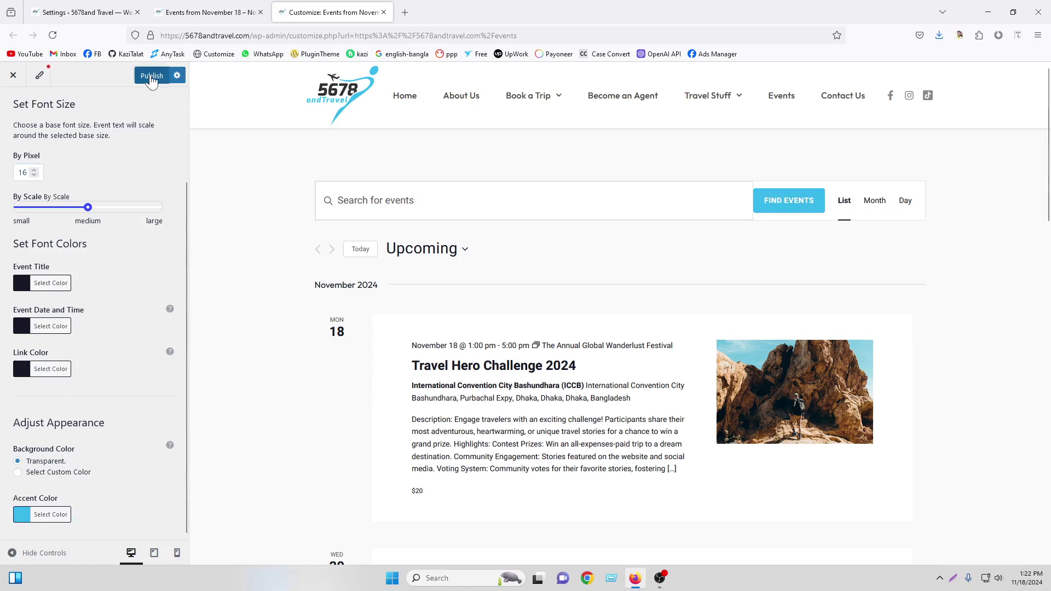
{"action": "scroll", "coordinate": [81, 129], "scroll_direction": "up", "scroll_amount": 2}
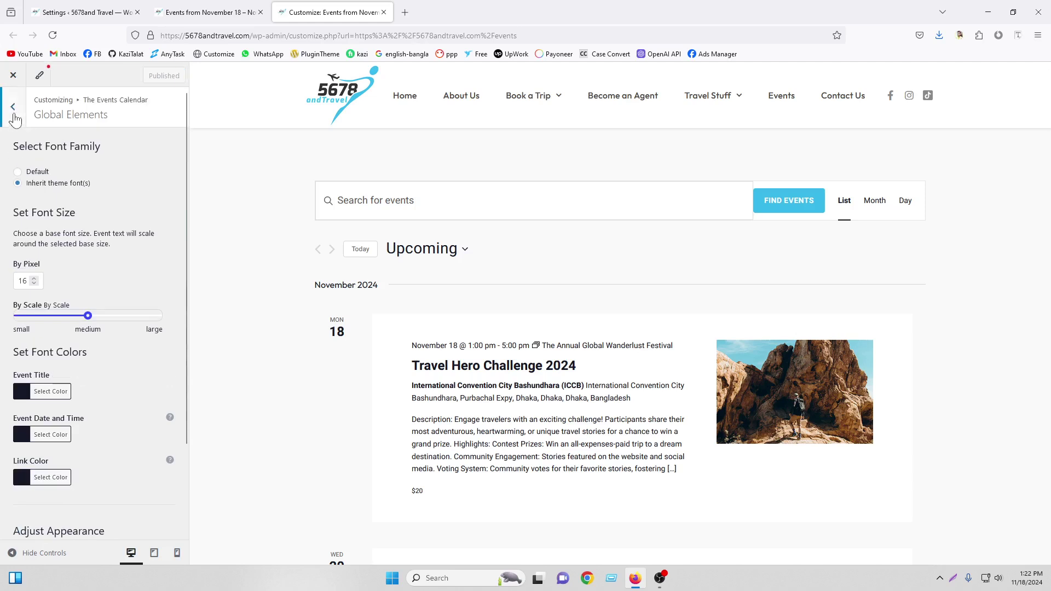
{"action": "left_click", "coordinate": [14, 118]}
Browse Events Bar and Month View, preview the November 2024 month grid, then open Single Event
{"action": "left_click", "coordinate": [73, 174]}
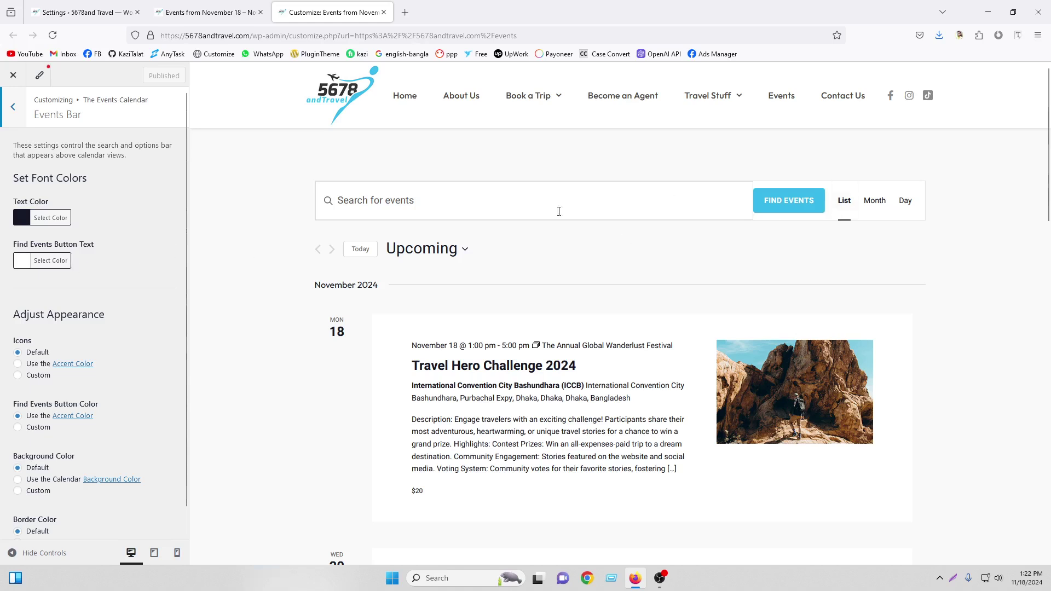
{"action": "scroll", "coordinate": [64, 340], "scroll_direction": "down", "scroll_amount": 1}
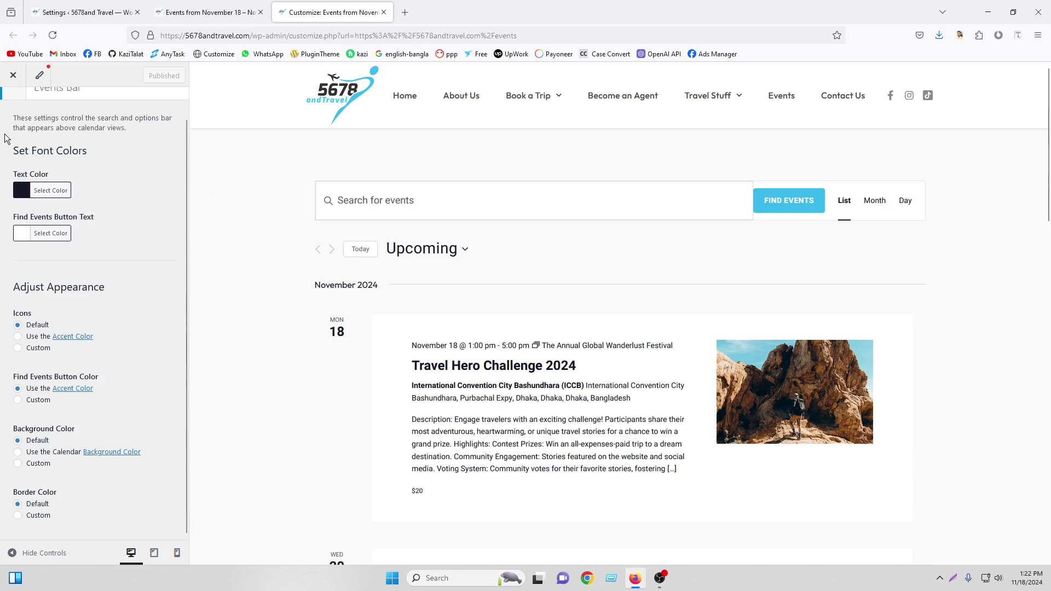
{"action": "scroll", "coordinate": [8, 137], "scroll_direction": "up", "scroll_amount": 1}
{"action": "left_click", "coordinate": [12, 109]}
{"action": "left_click", "coordinate": [78, 187]}
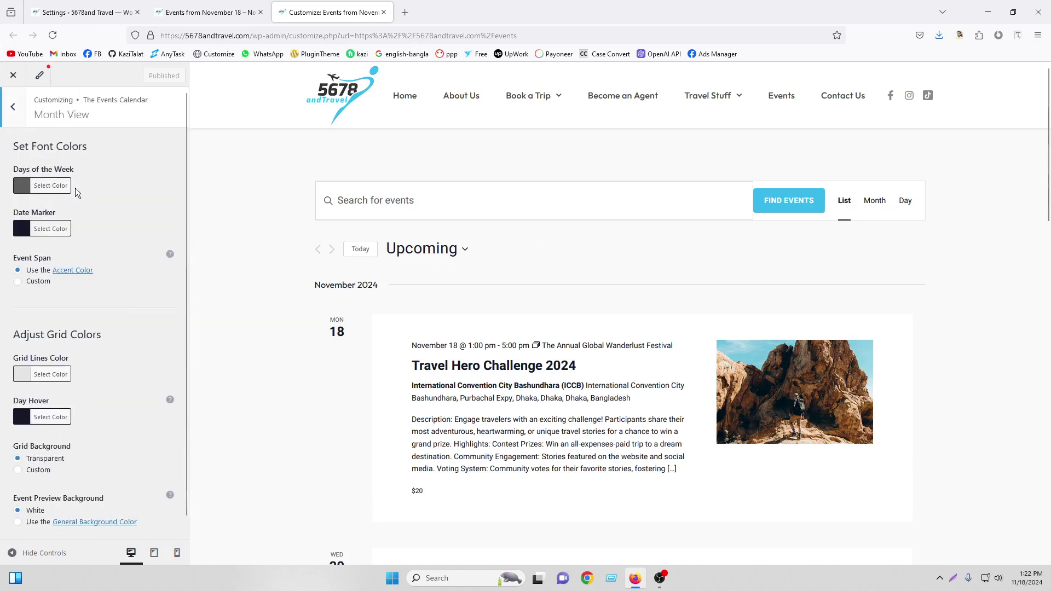
{"action": "left_click", "coordinate": [879, 200]}
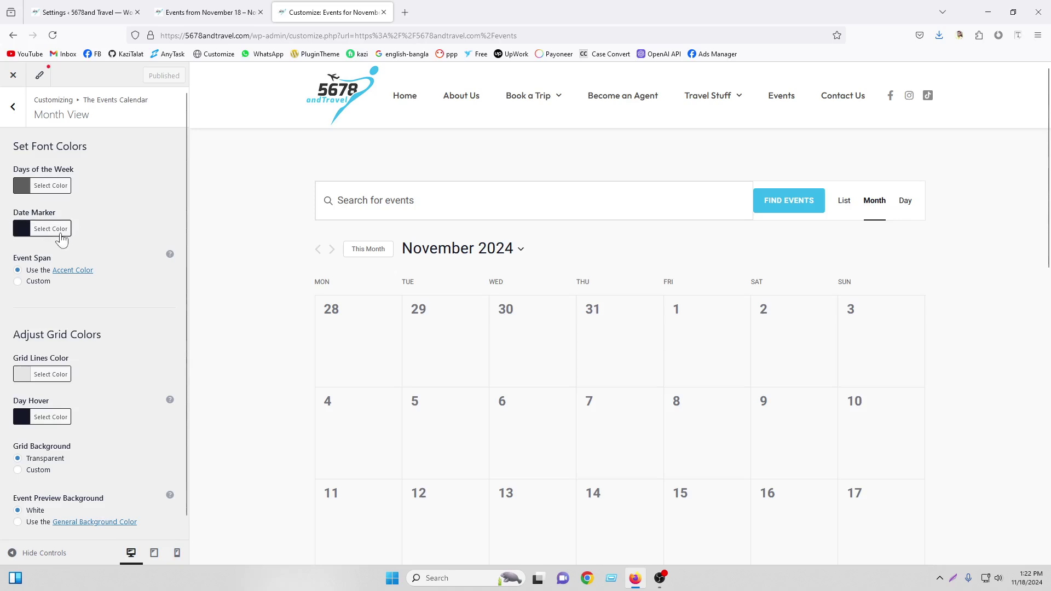
{"action": "scroll", "coordinate": [60, 335], "scroll_direction": "down", "scroll_amount": 1}
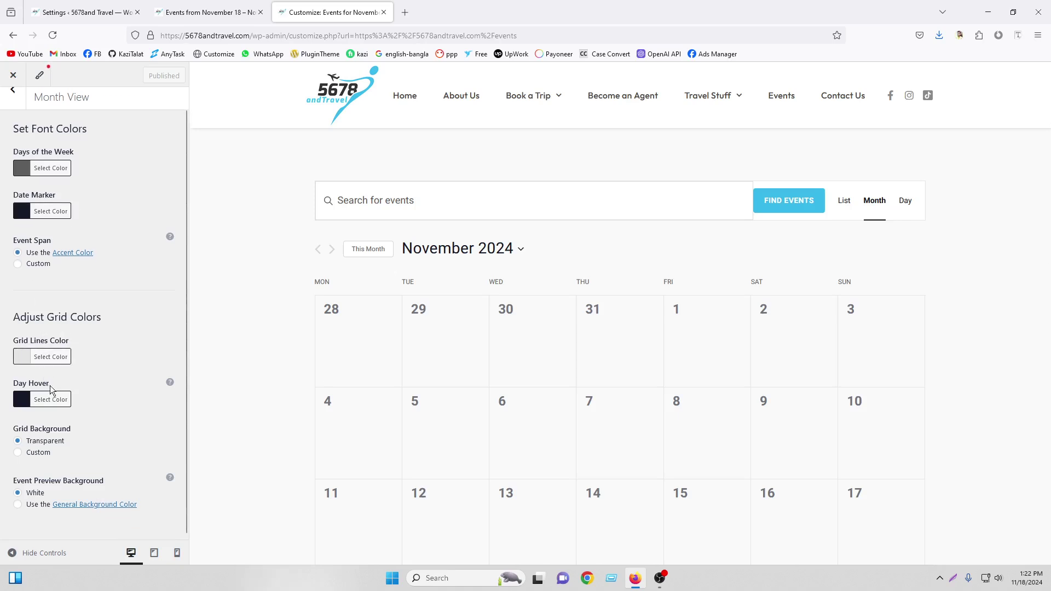
{"action": "scroll", "coordinate": [490, 331], "scroll_direction": "down", "scroll_amount": 6}
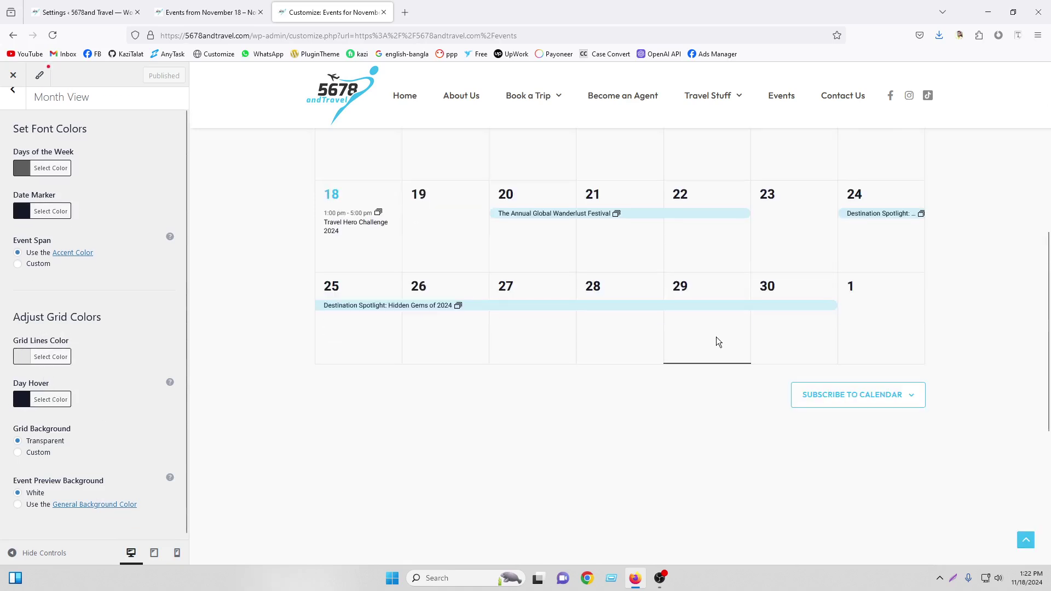
{"action": "scroll", "coordinate": [429, 293], "scroll_direction": "up", "scroll_amount": 6}
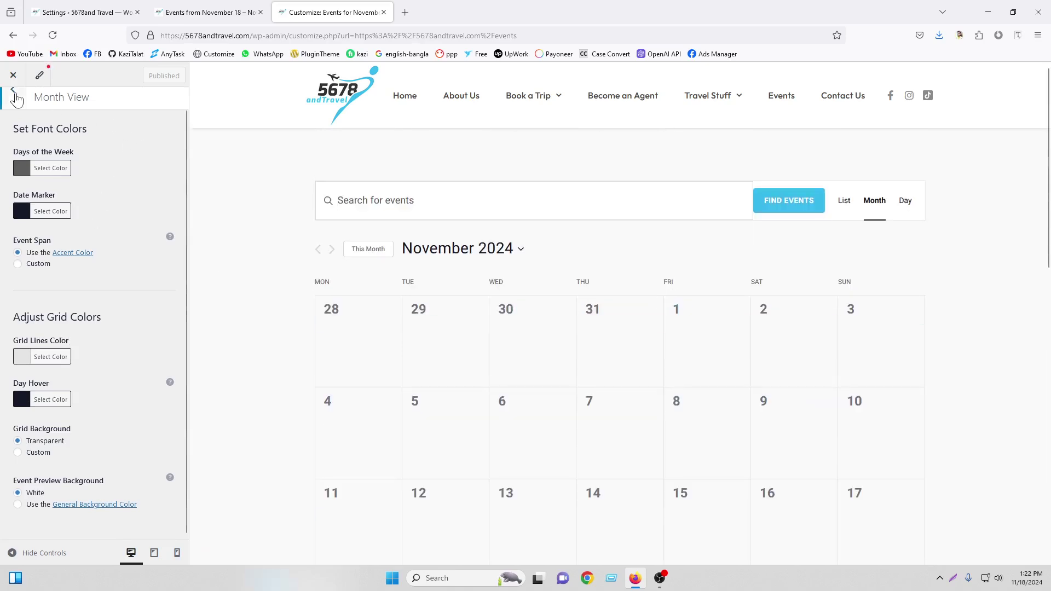
{"action": "left_click", "coordinate": [13, 93]}
{"action": "left_click", "coordinate": [111, 219]}
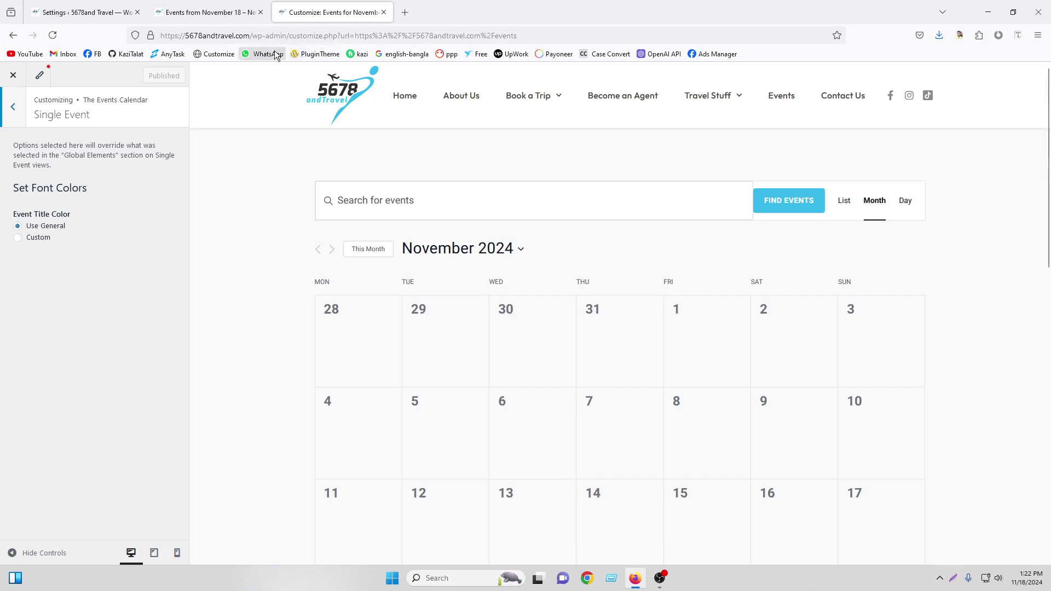
Go to the site's home page and open its Events listing
{"action": "left_click_drag", "start_coordinate": [253, 35], "coordinate": [519, 35]}
{"action": "key", "text": "BackSpace"}
{"action": "key", "text": "Return"}
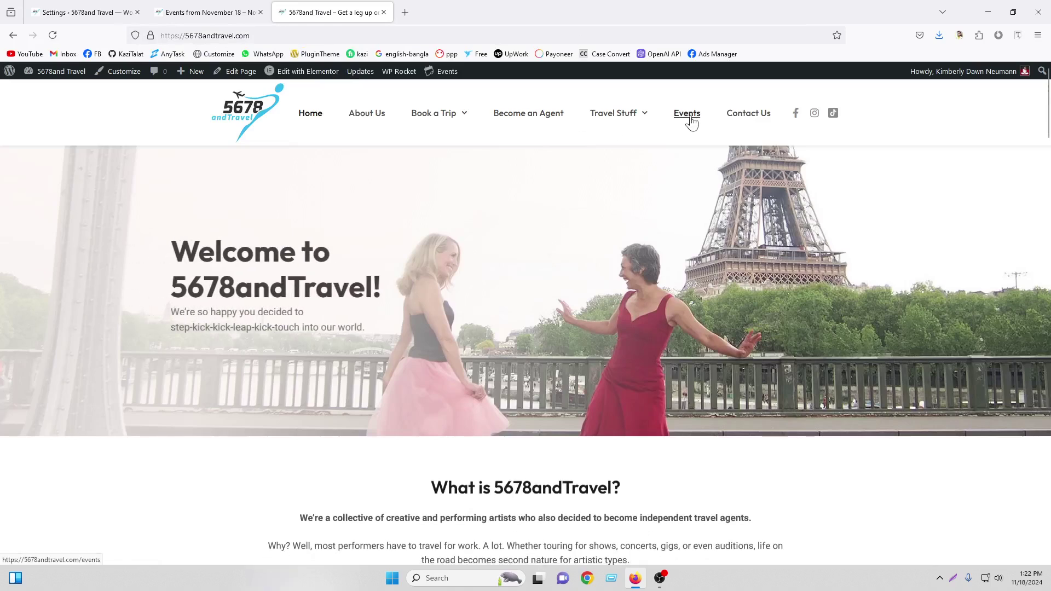
{"action": "left_click", "coordinate": [688, 114]}
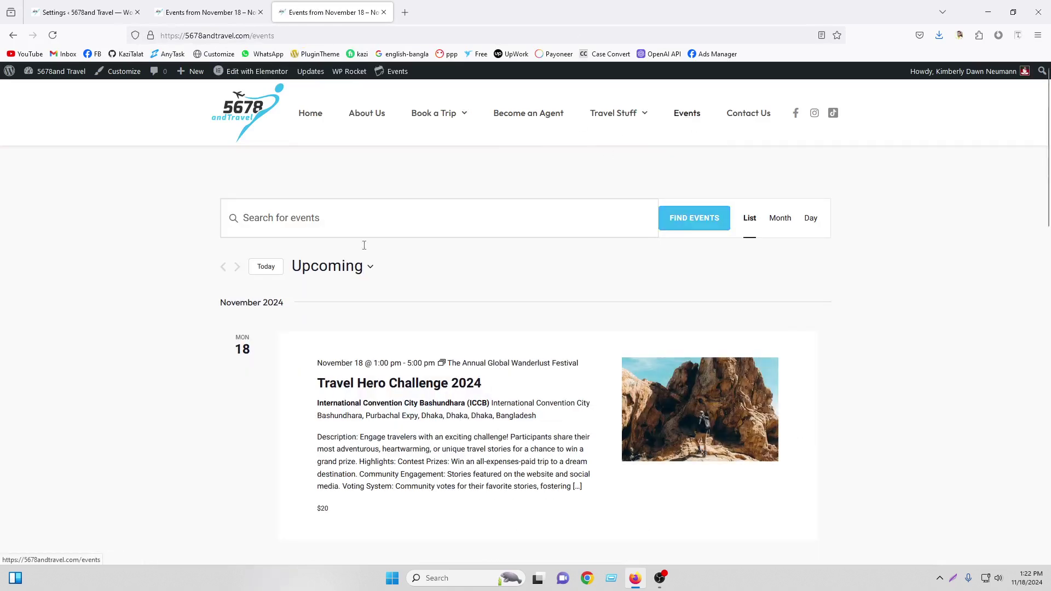
Open The Annual Global Wanderlust Festival event from the Events list
{"action": "scroll", "coordinate": [476, 286], "scroll_direction": "down", "scroll_amount": 10}
{"action": "scroll", "coordinate": [486, 266], "scroll_direction": "down", "scroll_amount": 4}
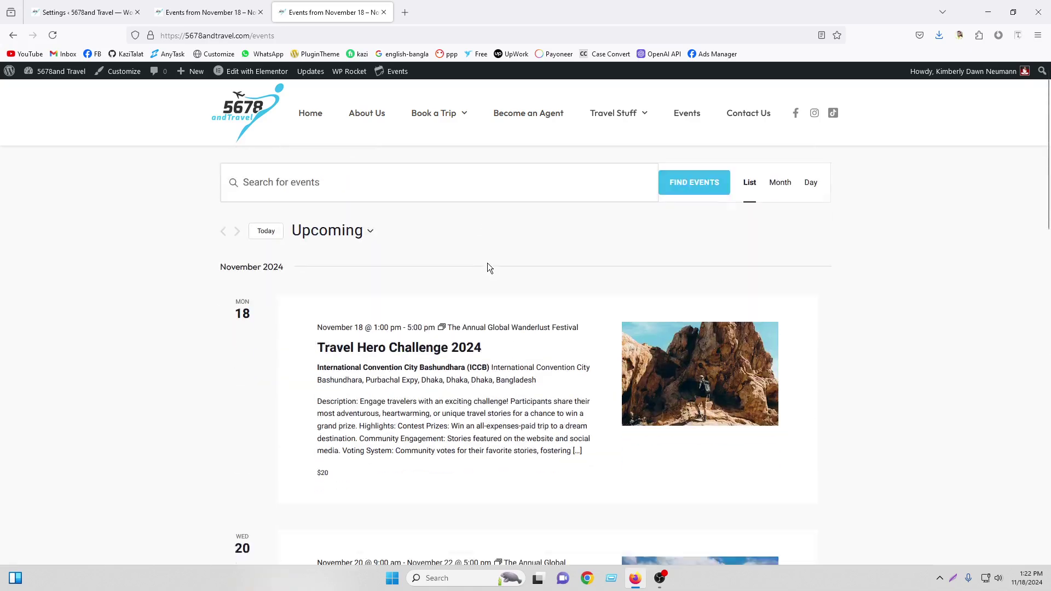
{"action": "scroll", "coordinate": [448, 228], "scroll_direction": "down", "scroll_amount": 3}
{"action": "left_click", "coordinate": [411, 244]}
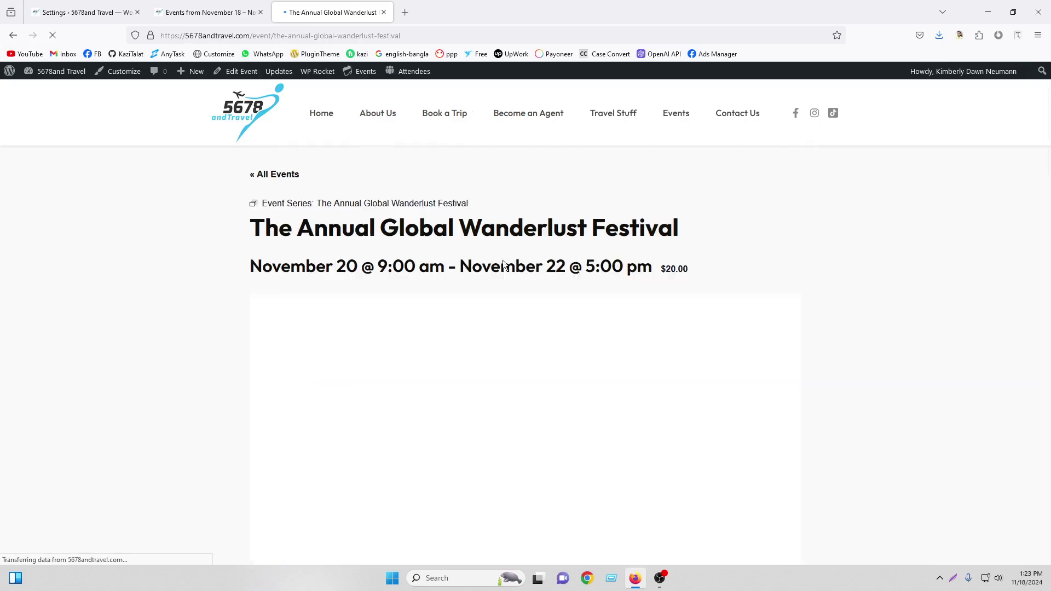
Review the festival page's November 20–22 schedule and $20.00 Wanderlust Festival ticket
{"action": "scroll", "coordinate": [569, 249], "scroll_direction": "down", "scroll_amount": 10}
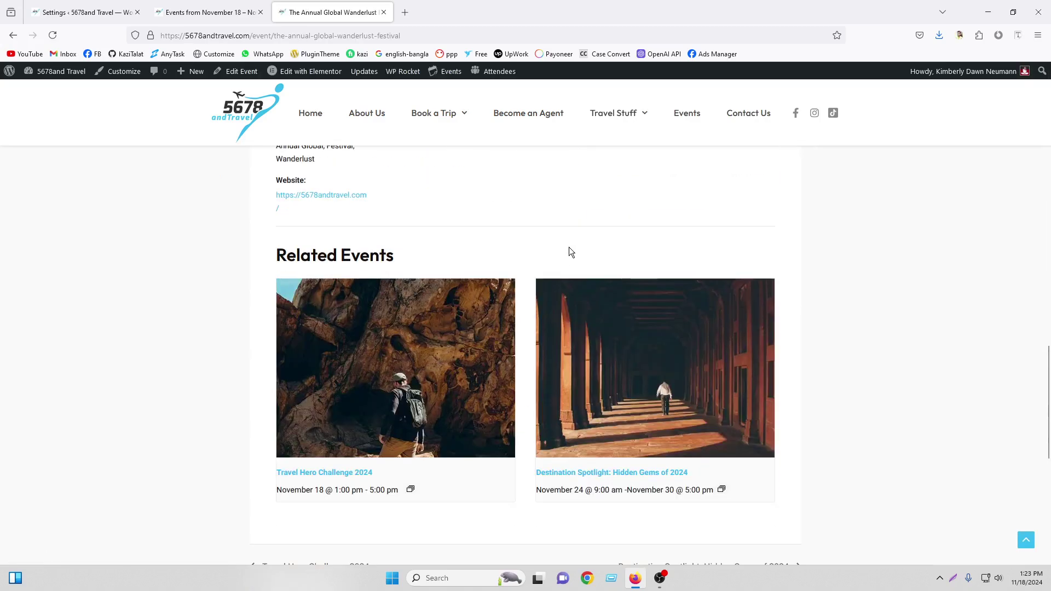
{"action": "scroll", "coordinate": [570, 250], "scroll_direction": "up", "scroll_amount": 3}
{"action": "scroll", "coordinate": [570, 247], "scroll_direction": "down", "scroll_amount": 10}
{"action": "scroll", "coordinate": [565, 247], "scroll_direction": "up", "scroll_amount": 10}
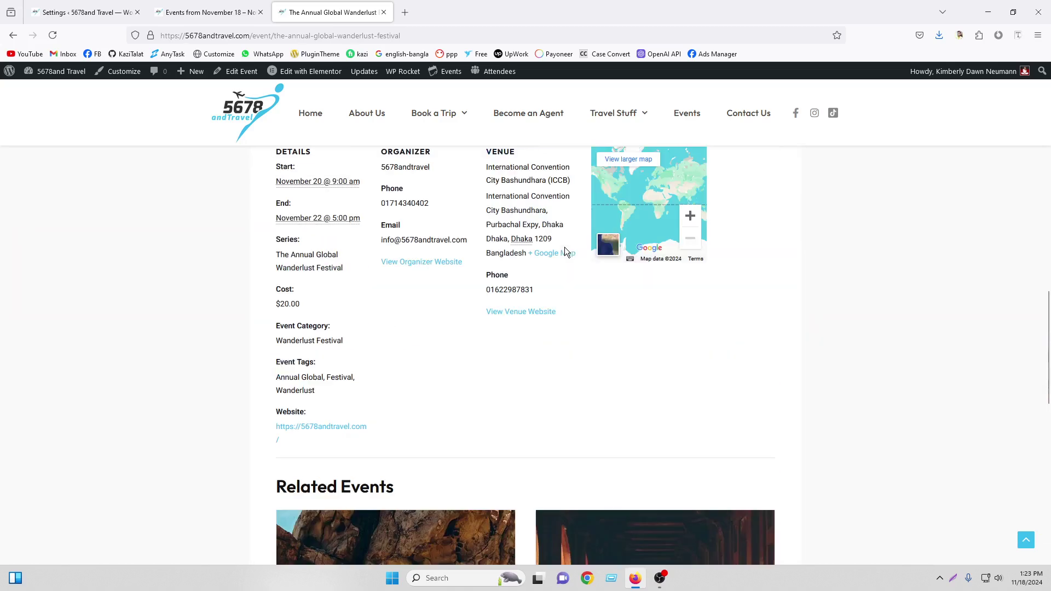
{"action": "scroll", "coordinate": [564, 248], "scroll_direction": "up", "scroll_amount": 7}
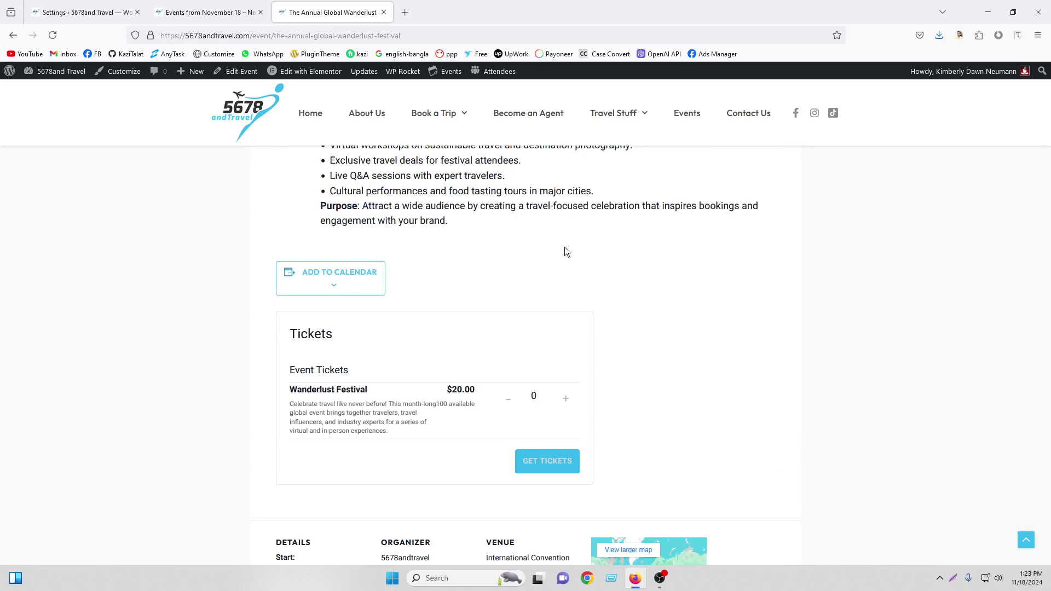
{"action": "scroll", "coordinate": [564, 248], "scroll_direction": "up", "scroll_amount": 5}
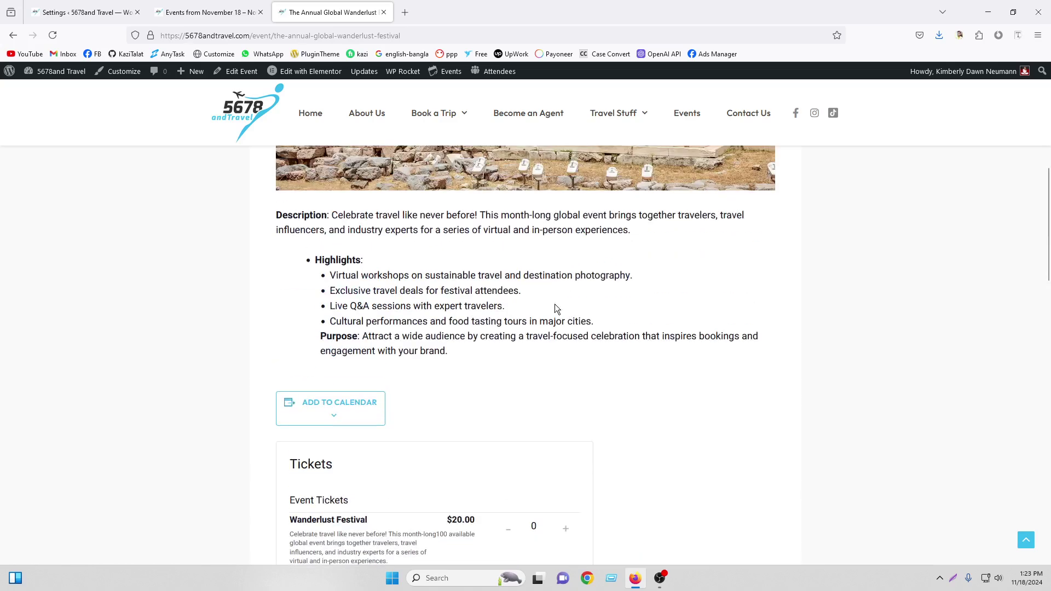
{"action": "scroll", "coordinate": [528, 245], "scroll_direction": "up", "scroll_amount": 5}
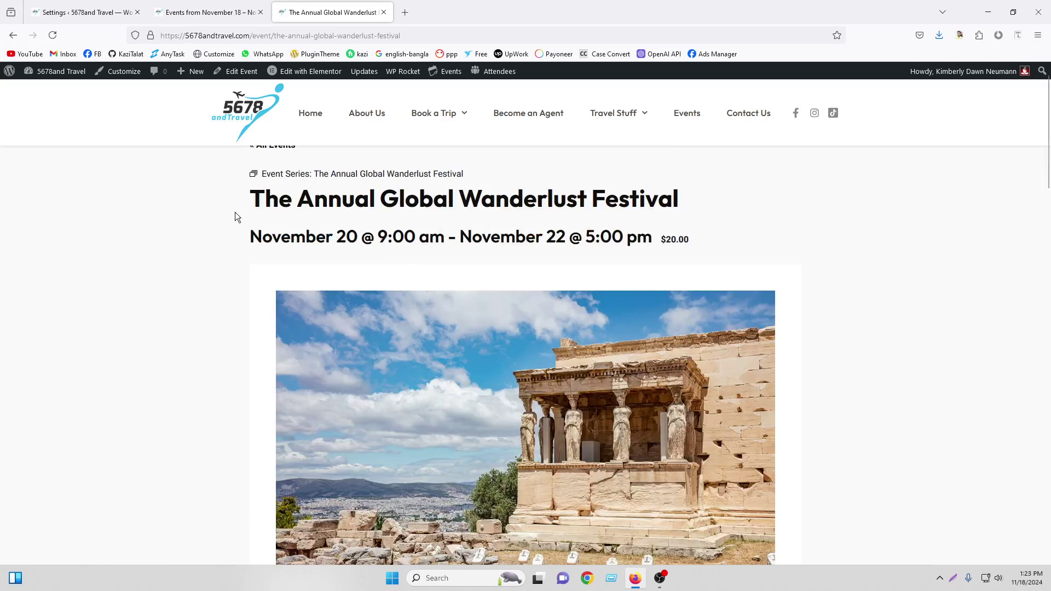
{"action": "scroll", "coordinate": [492, 236], "scroll_direction": "up", "scroll_amount": 1}
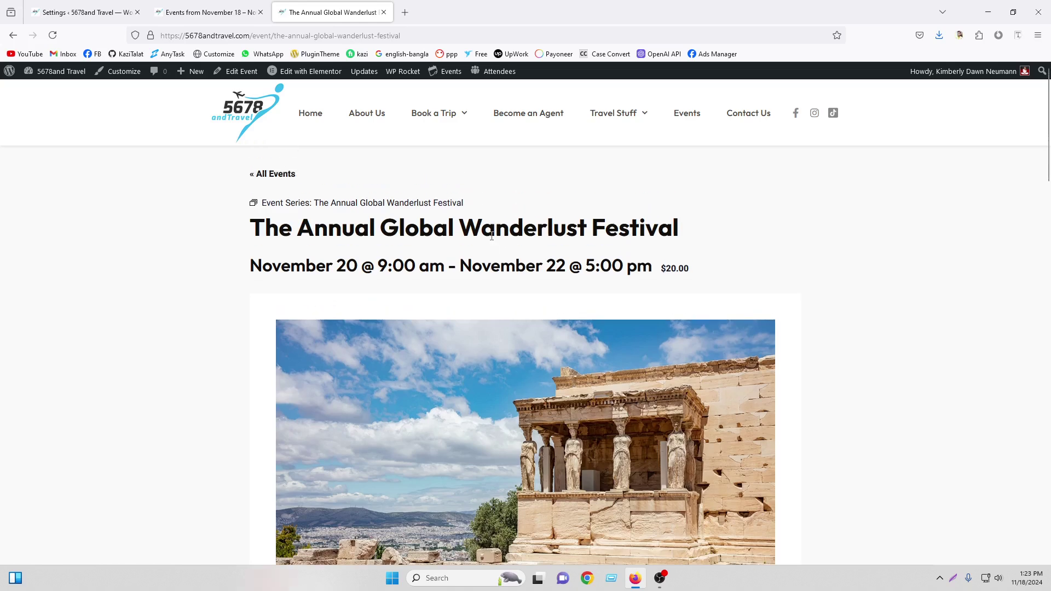